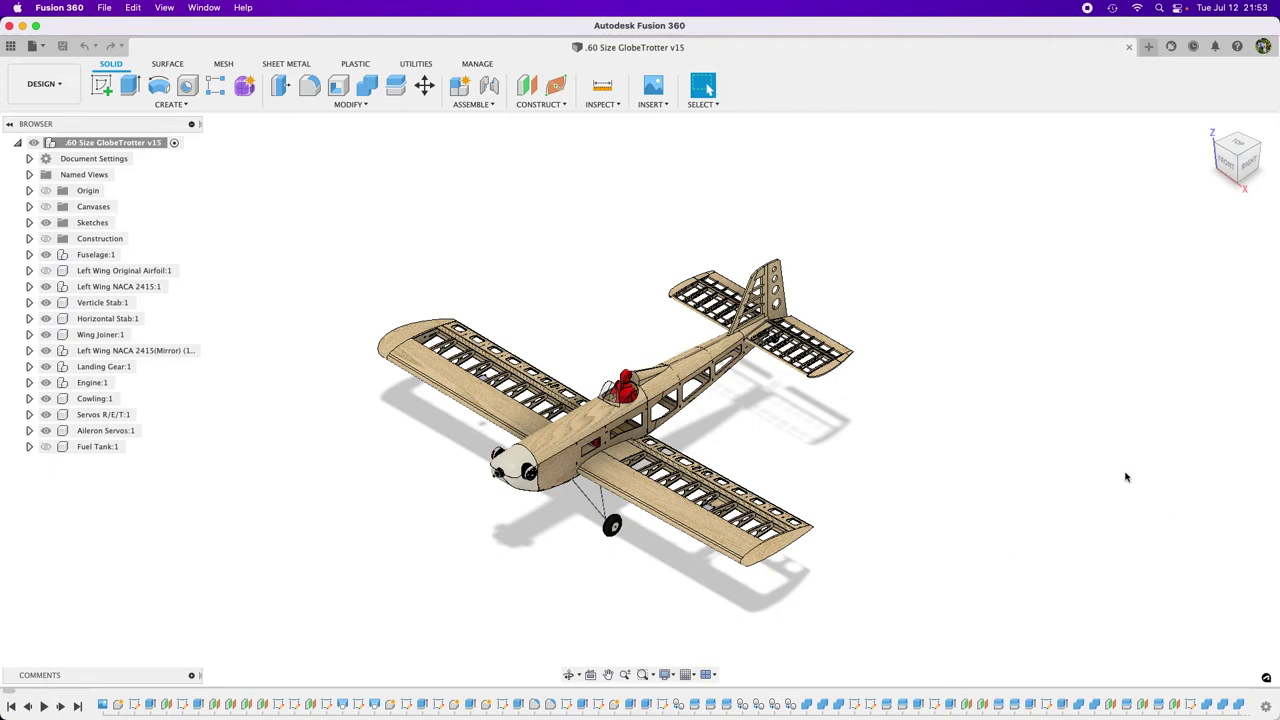
Step: Examine the airplane's tail section, including the vertical and horizontal stabilizers, in perspective and from the right side
scroll(911, 452, down, 2)
mouse_move(911, 452)
shift+middle_down()
mouse_move(926, 446)
mouse_move(969, 496)
mouse_move(930, 490)
mouse_move(909, 514)
mouse_move(889, 498)
mouse_move(900, 470)
shift+middle_up()
scroll(880, 472, up, 8)
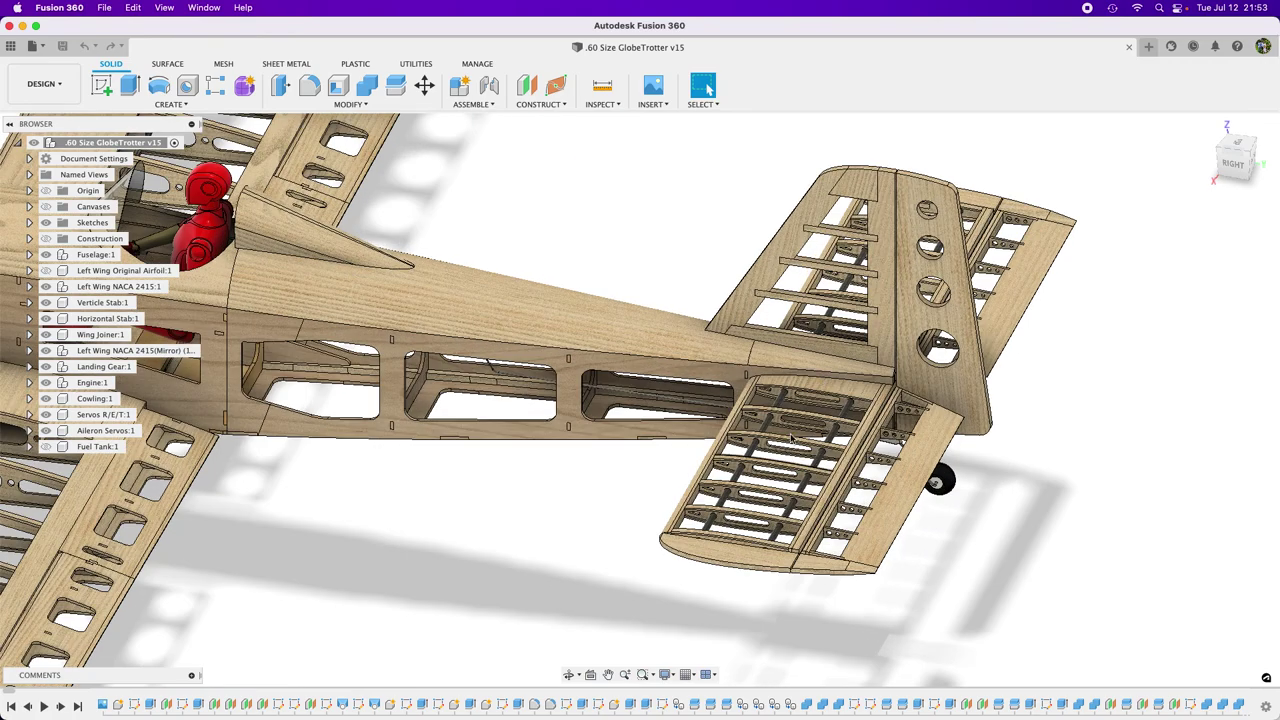
shift+middle_drag(1004, 573, 1060, 508)
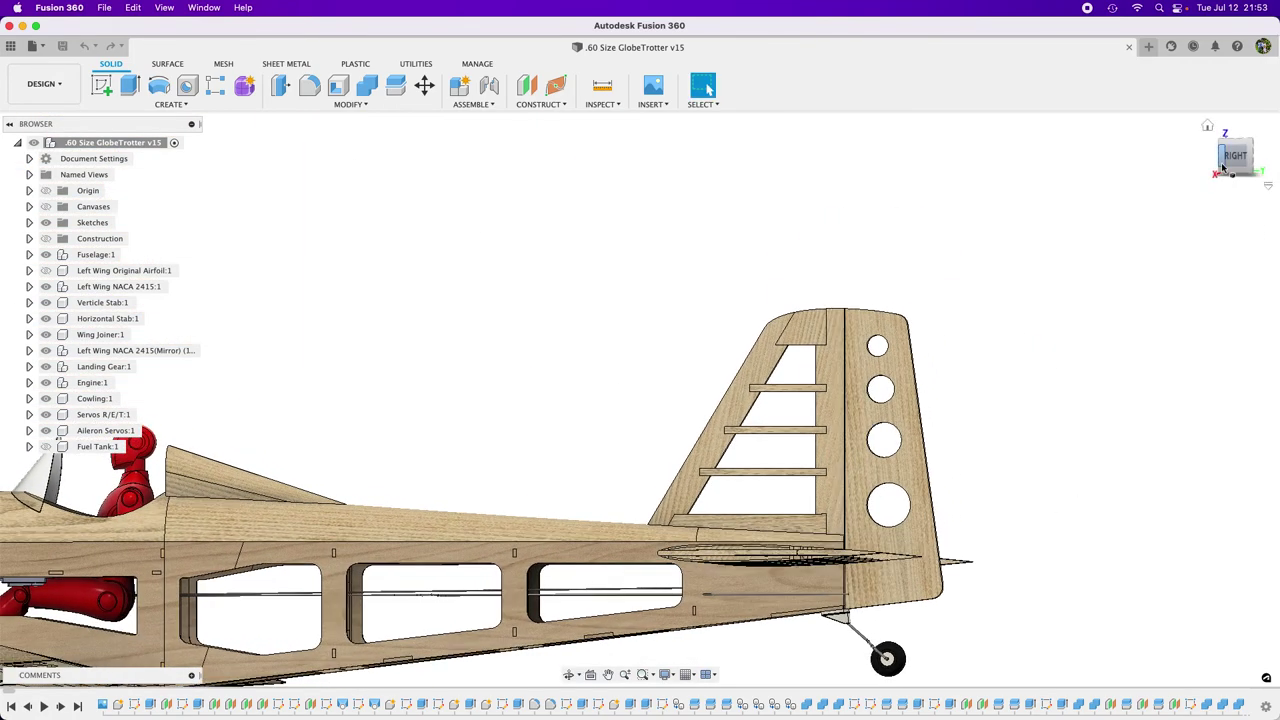
click(1229, 163)
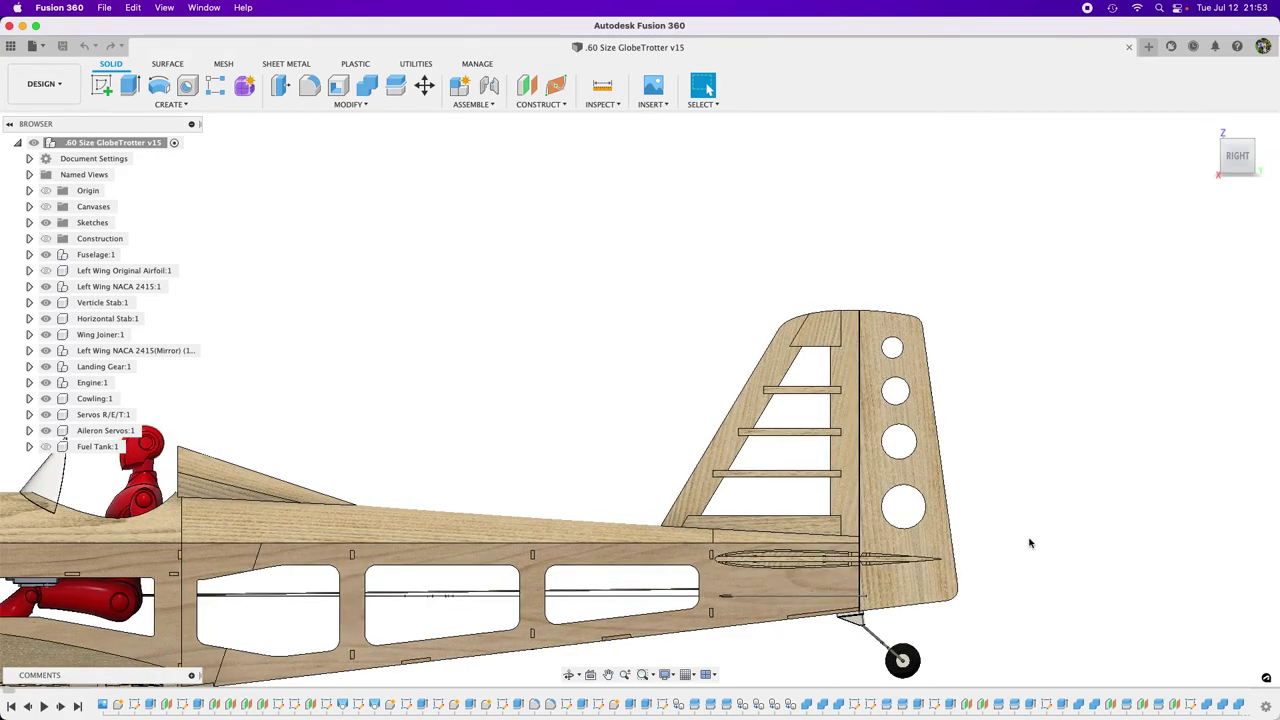
shift+middle_drag(1035, 540, 1000, 514)
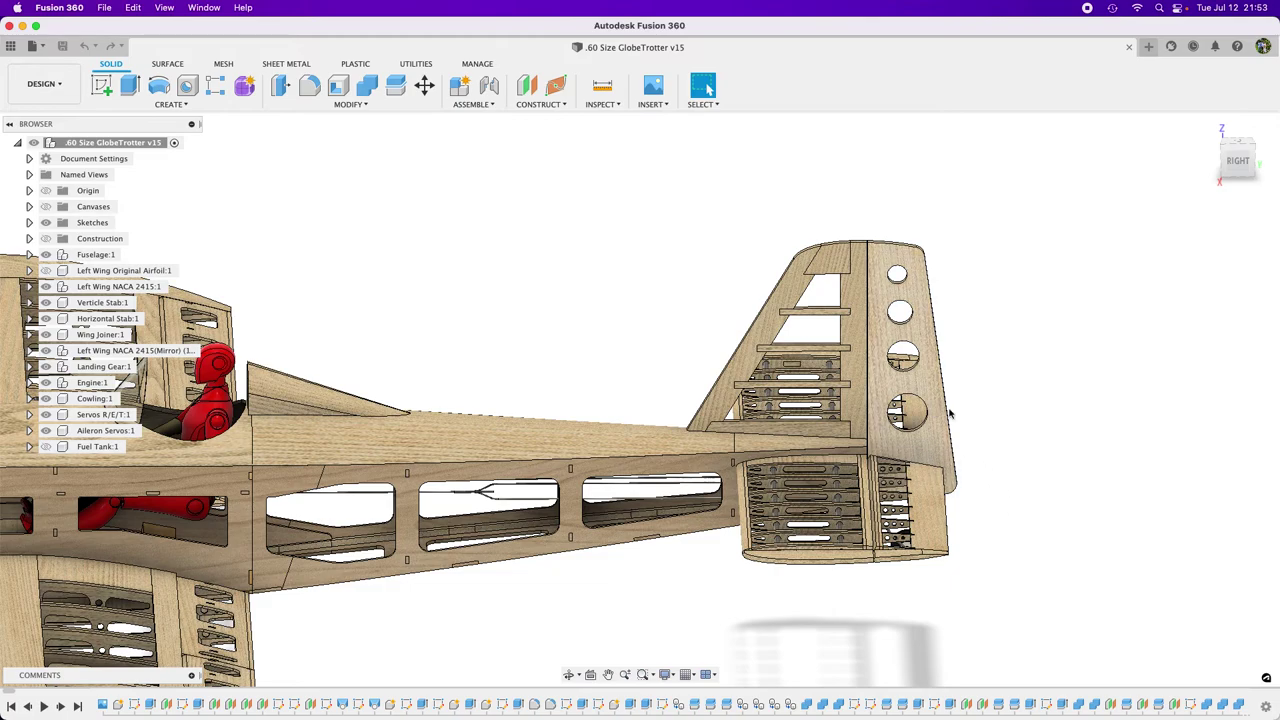
scroll(1043, 381, down, 5)
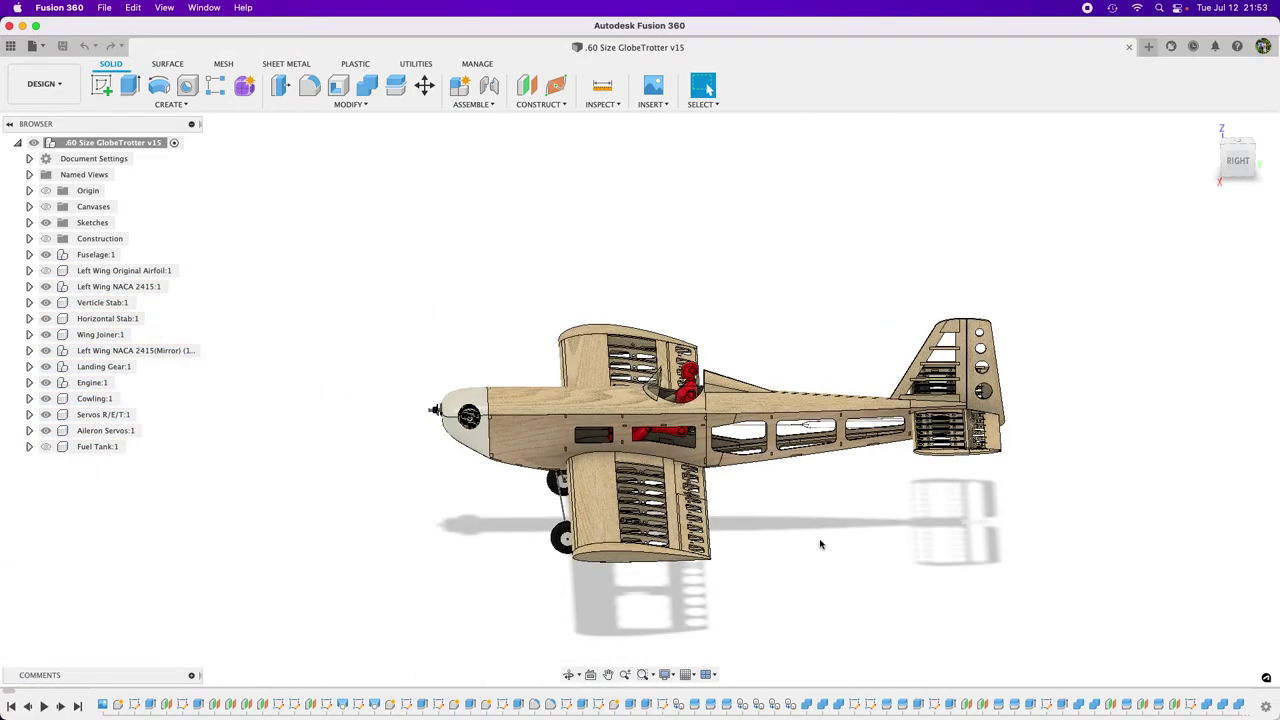
Step: Examine the wings, fuselage sides and control pushrods from below and from the side
scroll(693, 502, up, 4)
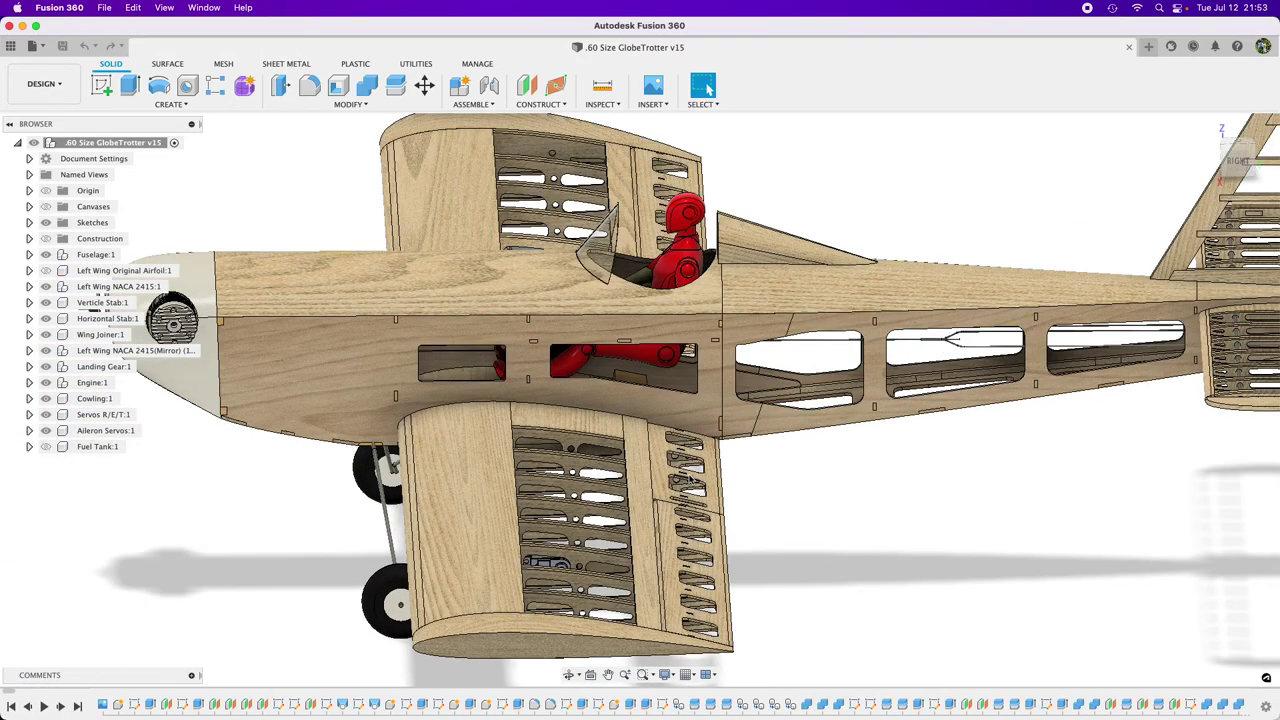
shift+middle_drag(969, 594, 730, 565)
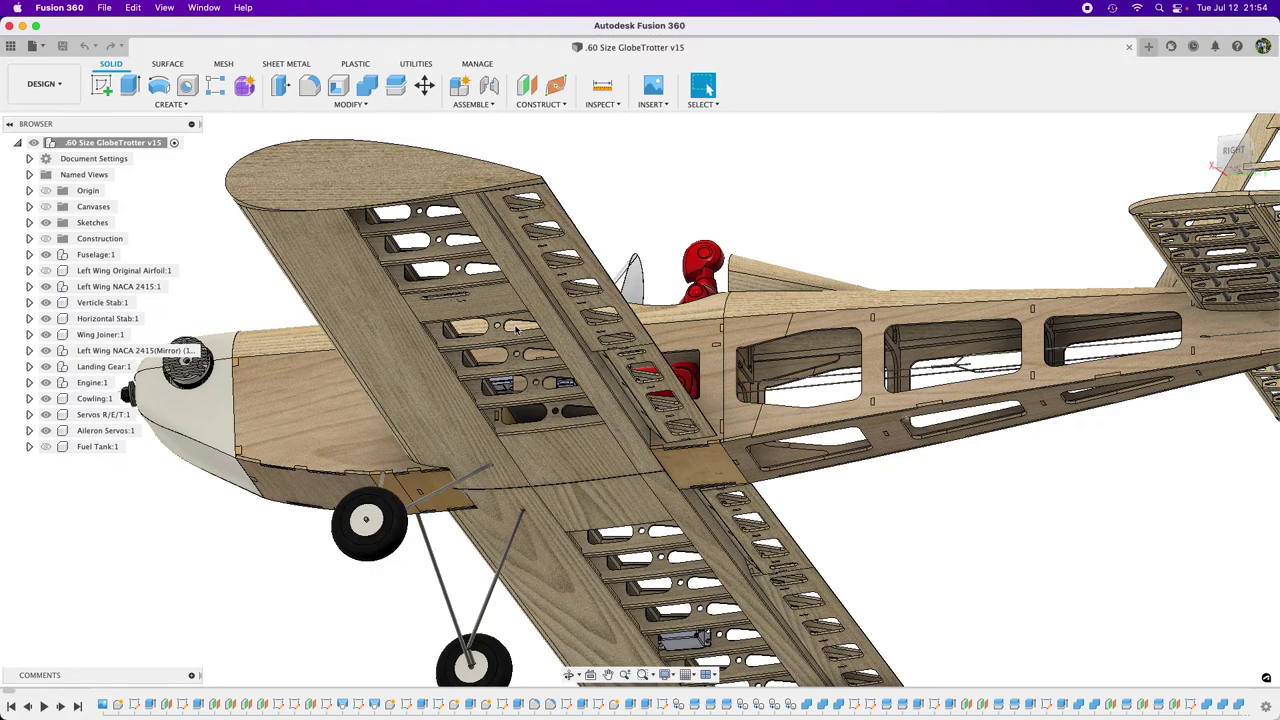
scroll(812, 400, up, 5)
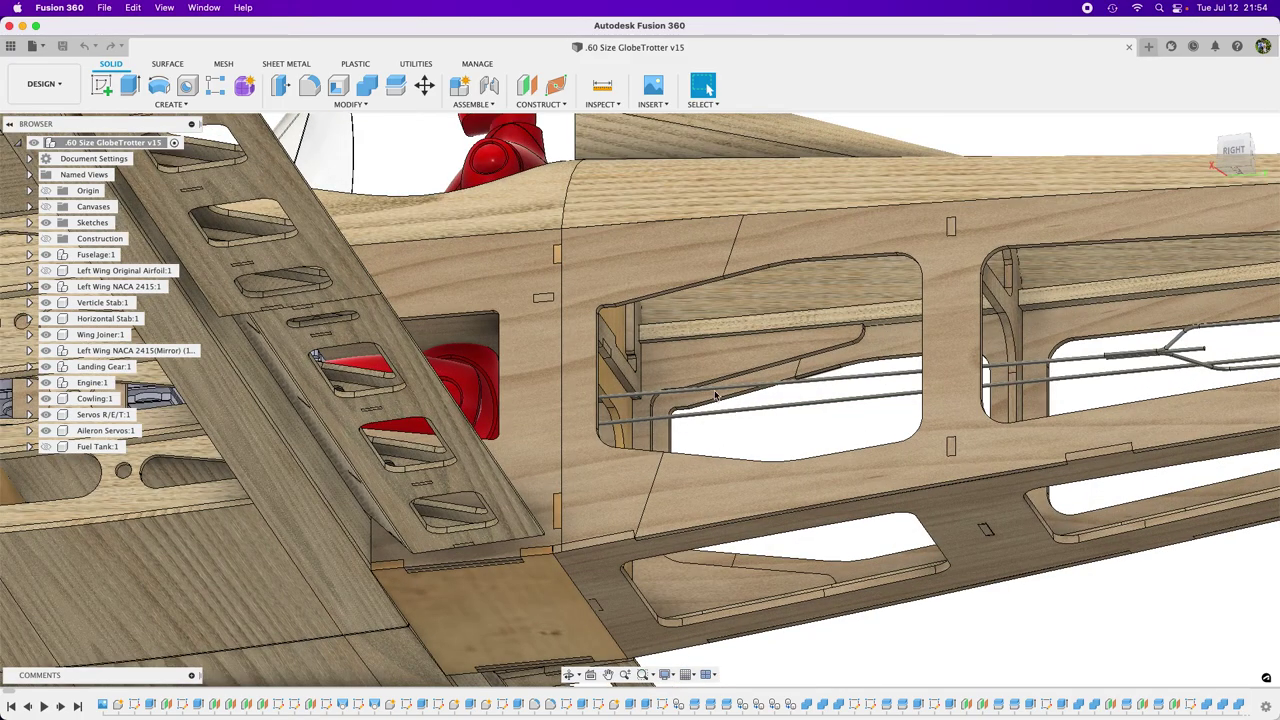
scroll(646, 402, down, 4)
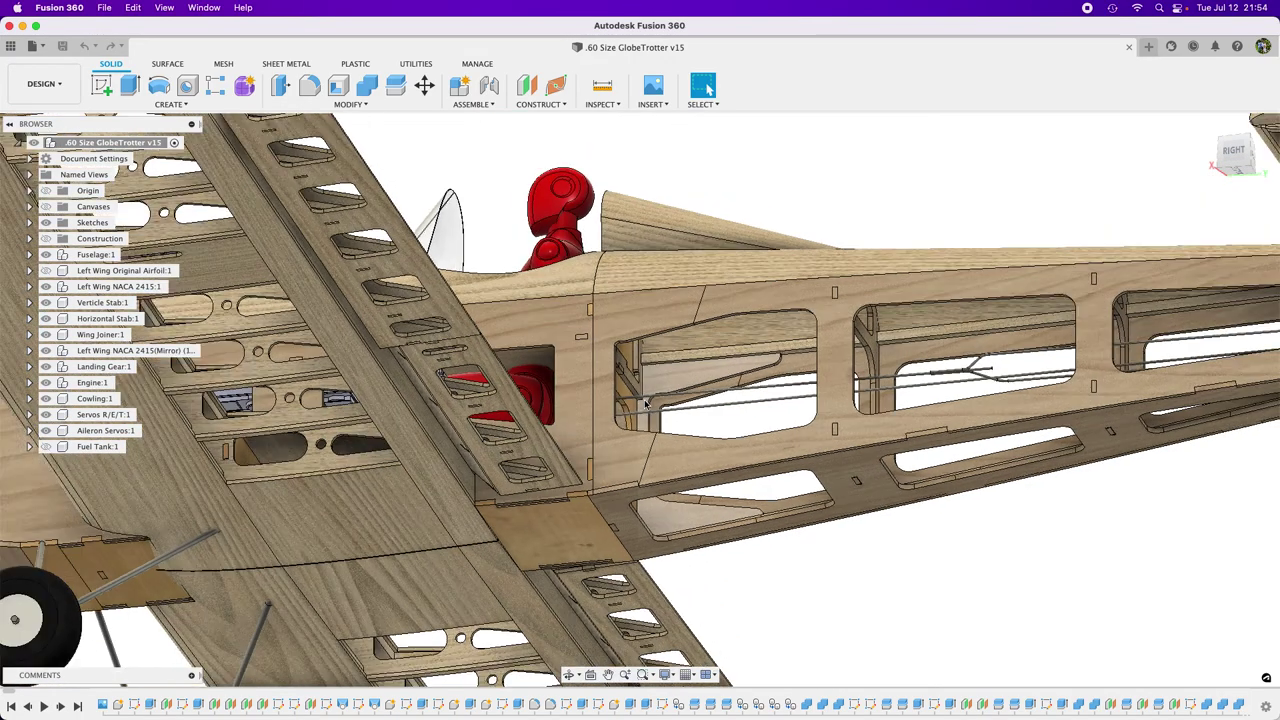
scroll(646, 402, down, 2)
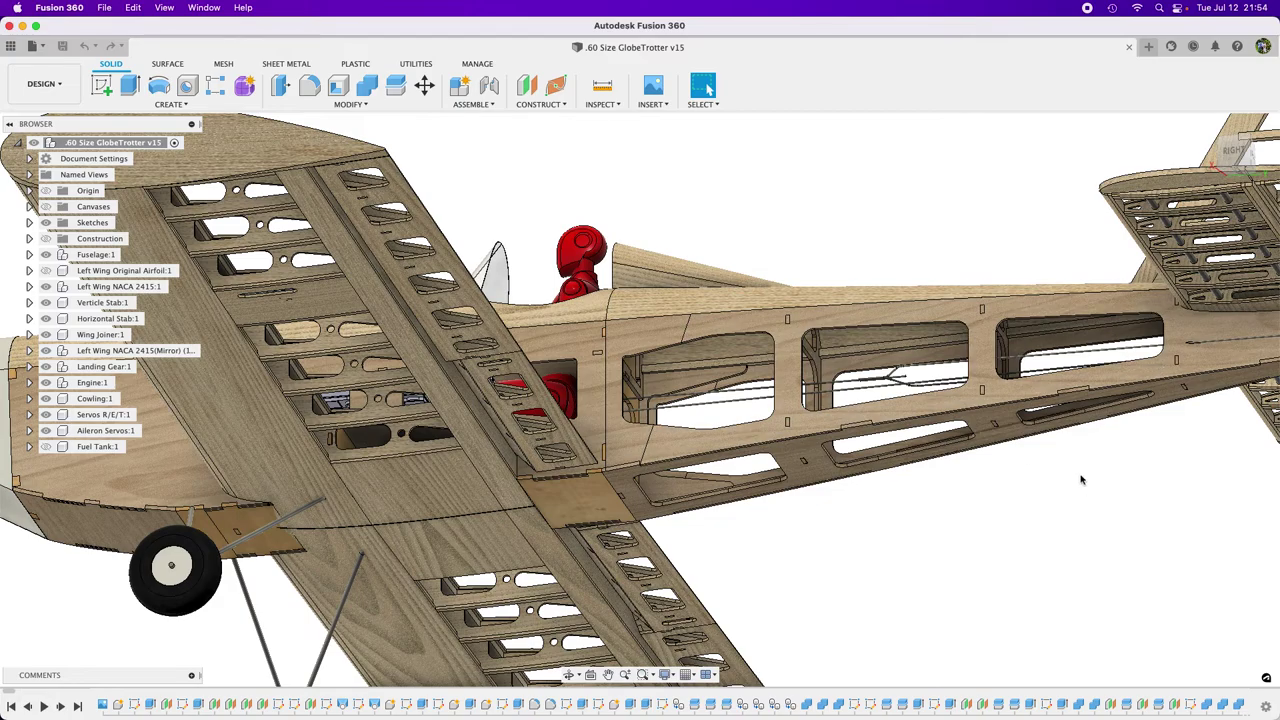
scroll(1080, 479, down, 5)
shift+middle_drag(1080, 479, 894, 243)
scroll(900, 257, up, 3)
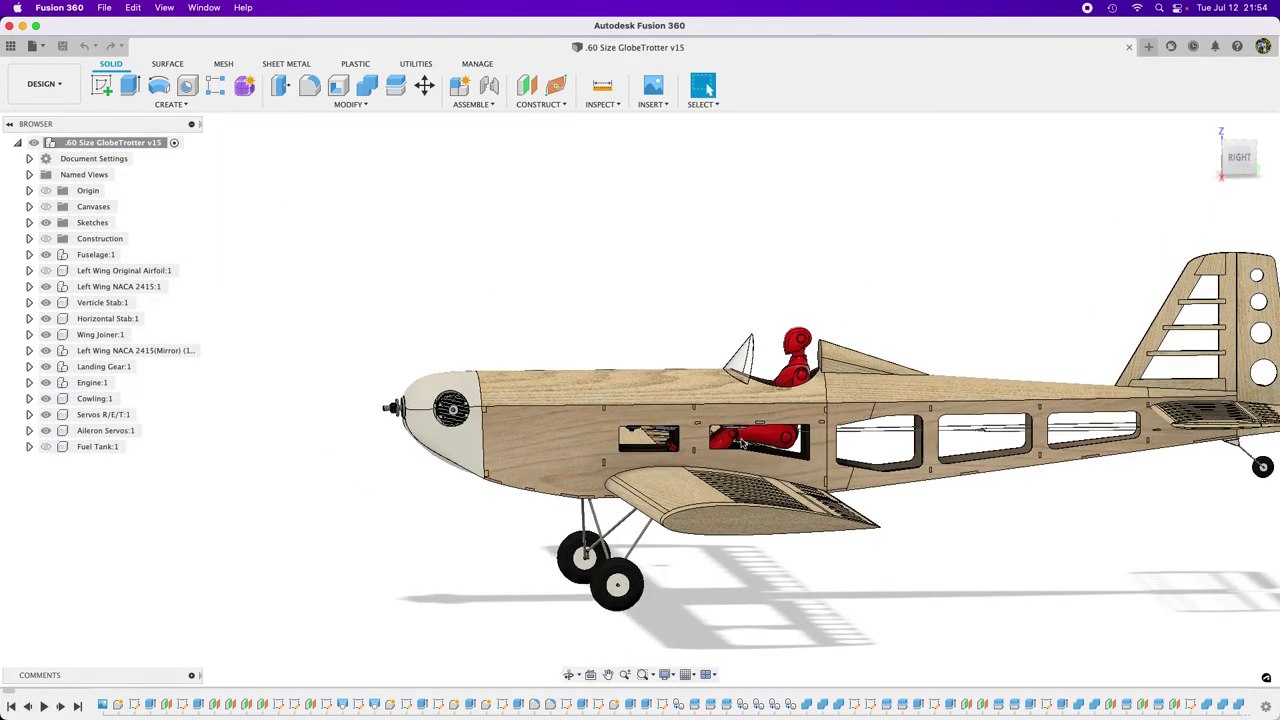
scroll(741, 445, up, 4)
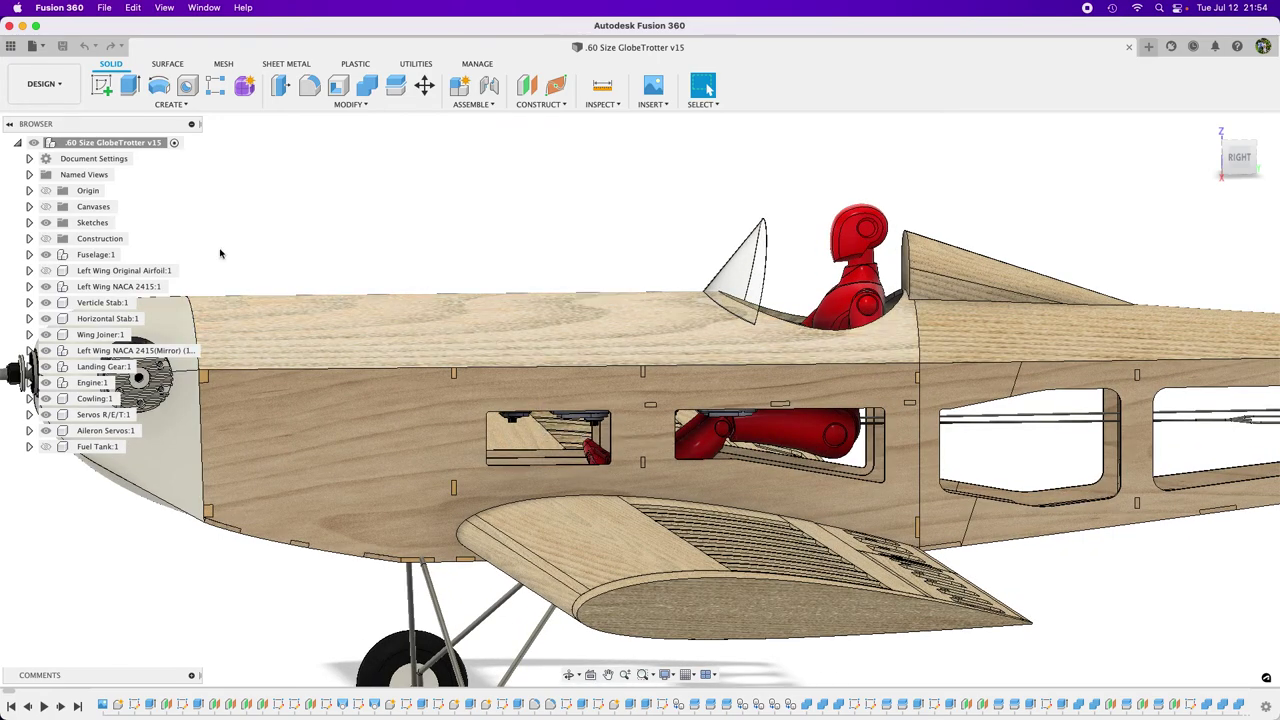
Step: Hide the Fuselage component and inspect the servos, engine, cowling and landing gear around the wing
click(55, 254)
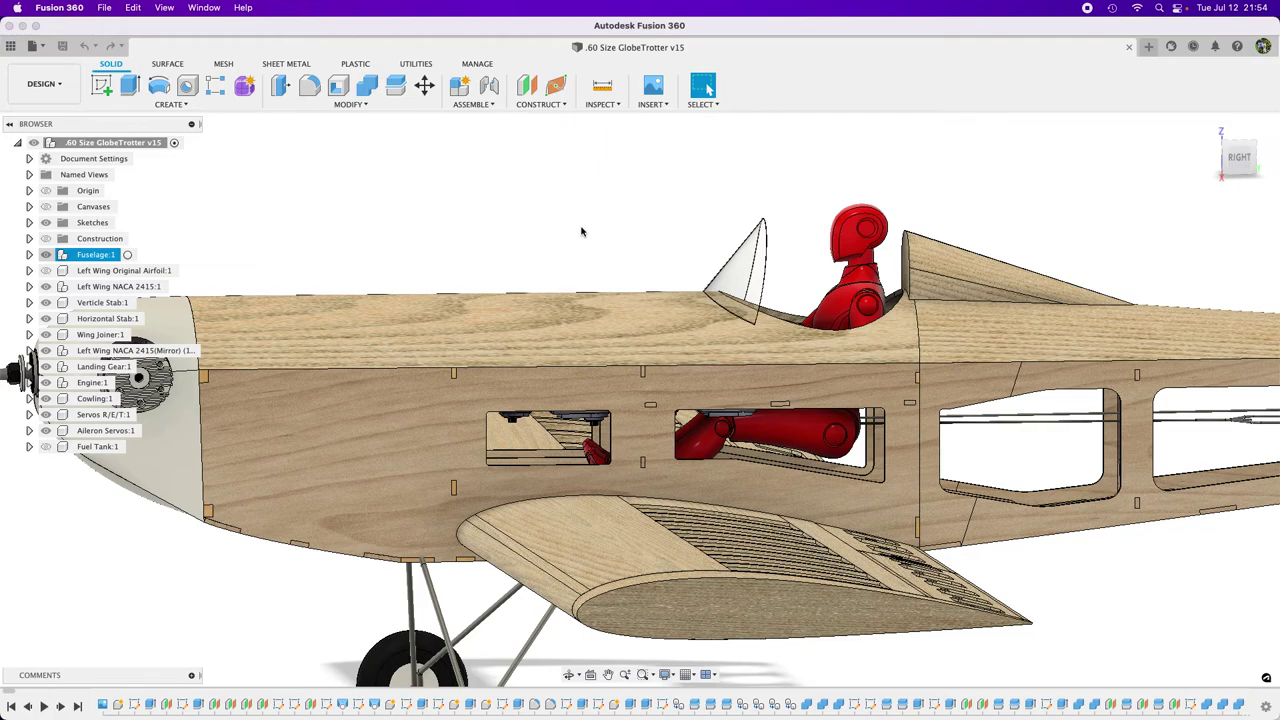
key(v)
shift+middle_drag(834, 296, 712, 397)
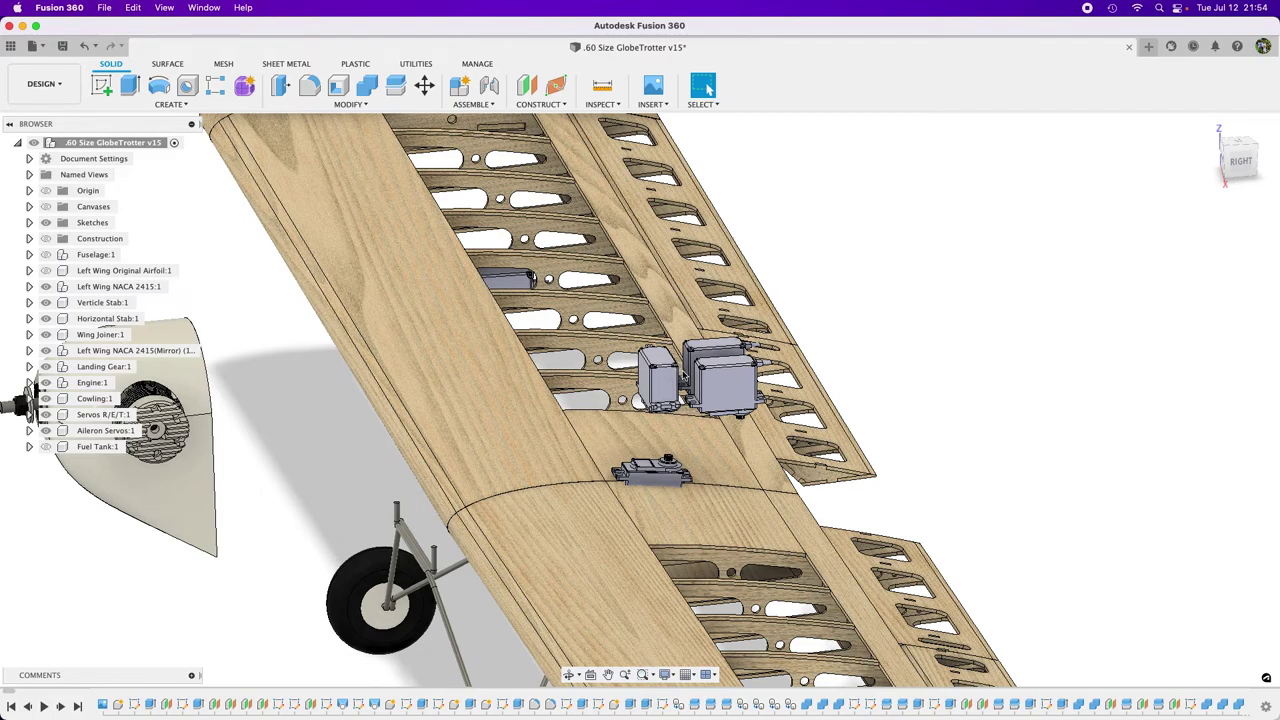
scroll(1112, 442, down, 2)
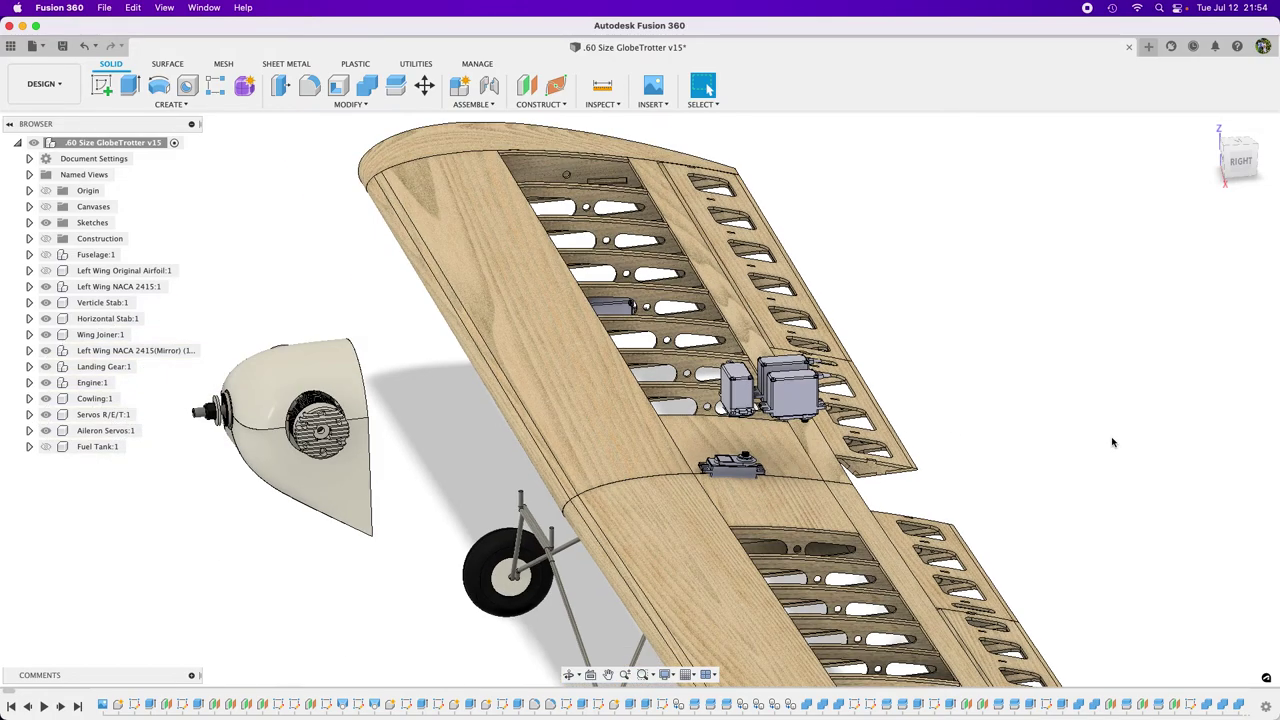
key(F4)
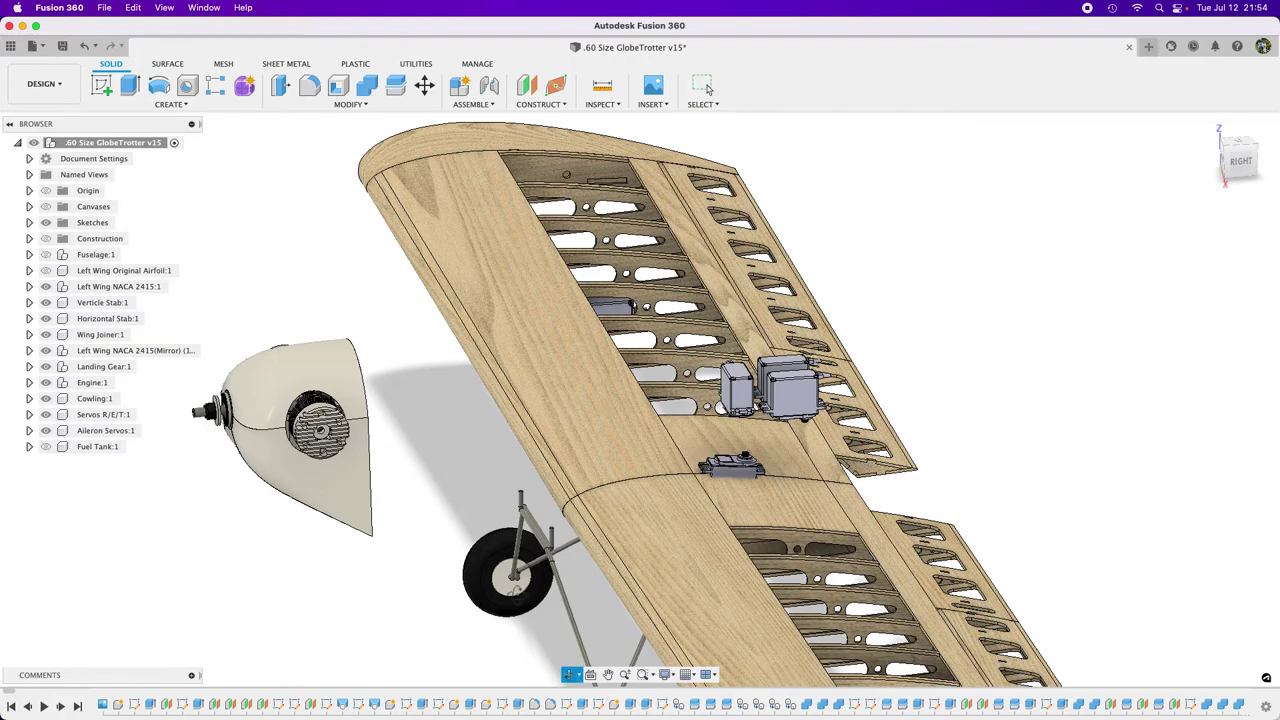
drag(700, 300, 627, 593)
key(Escape)
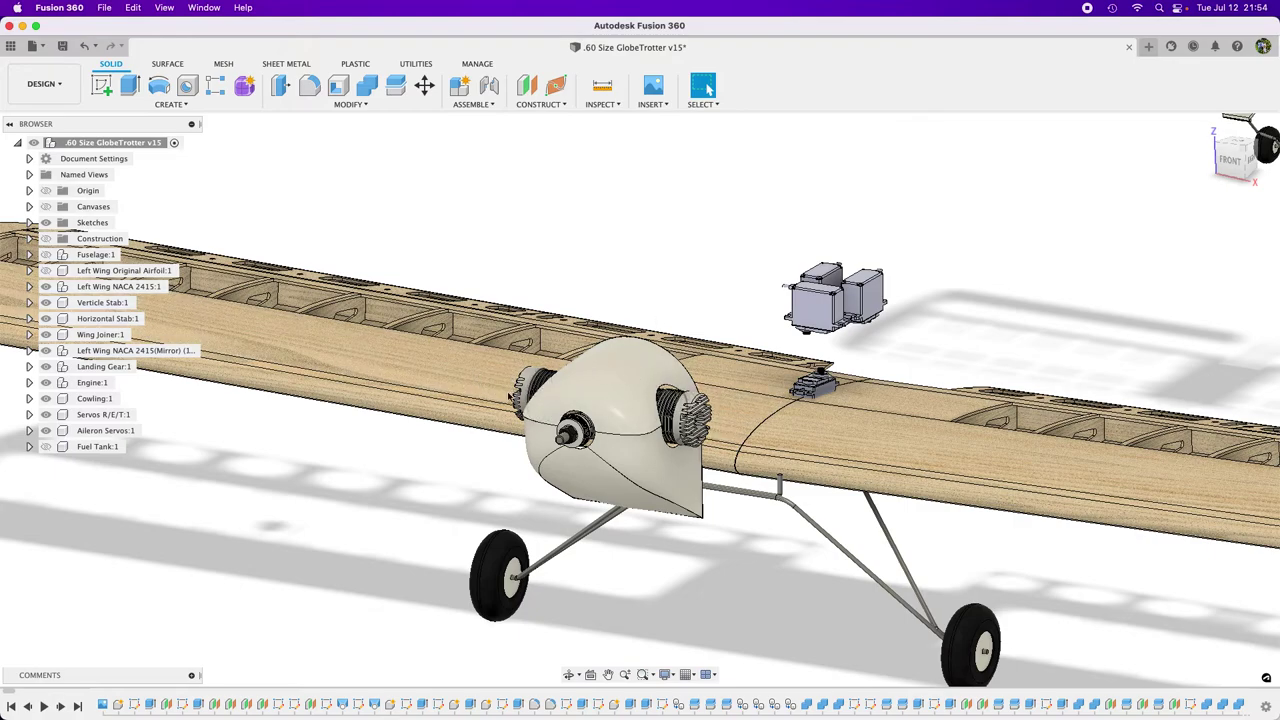
shift+middle_drag(700, 360, 509, 415)
scroll(509, 415, down, 3)
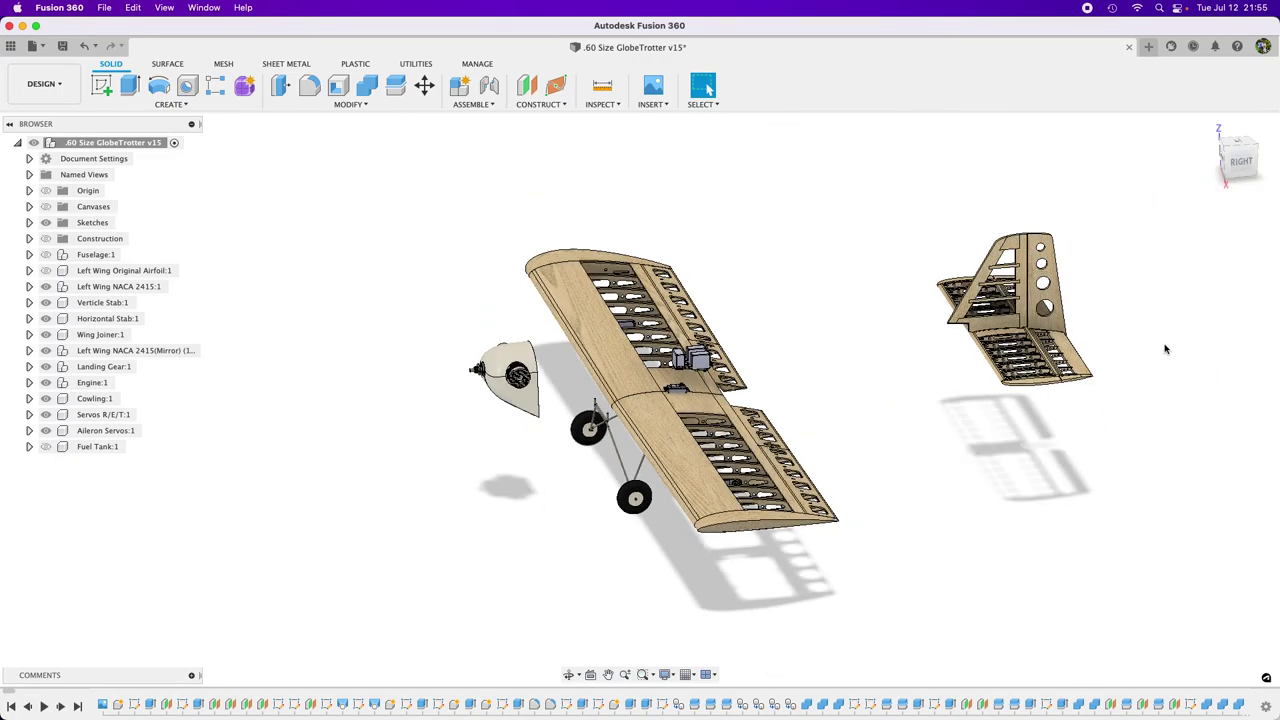
Step: Create a new design, orient it to the right view and run the Airfoil_DAT_to_Spline_v2.0 script
click(1149, 46)
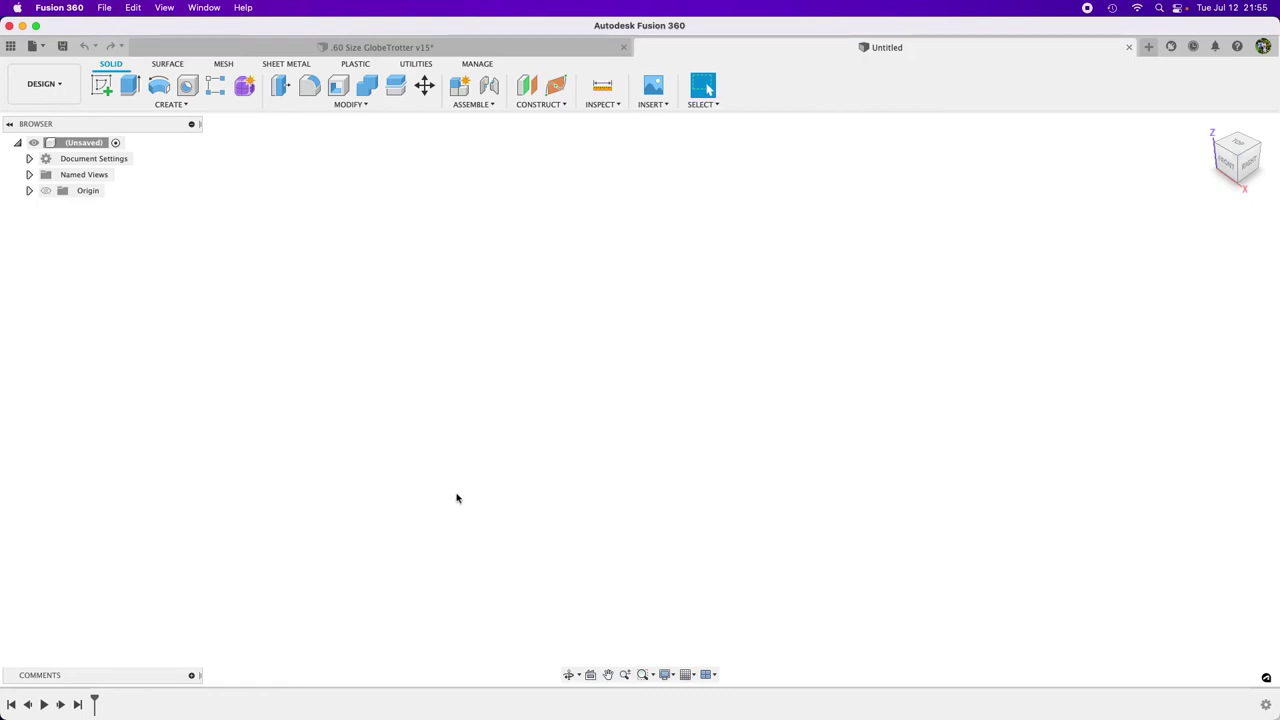
click(1239, 156)
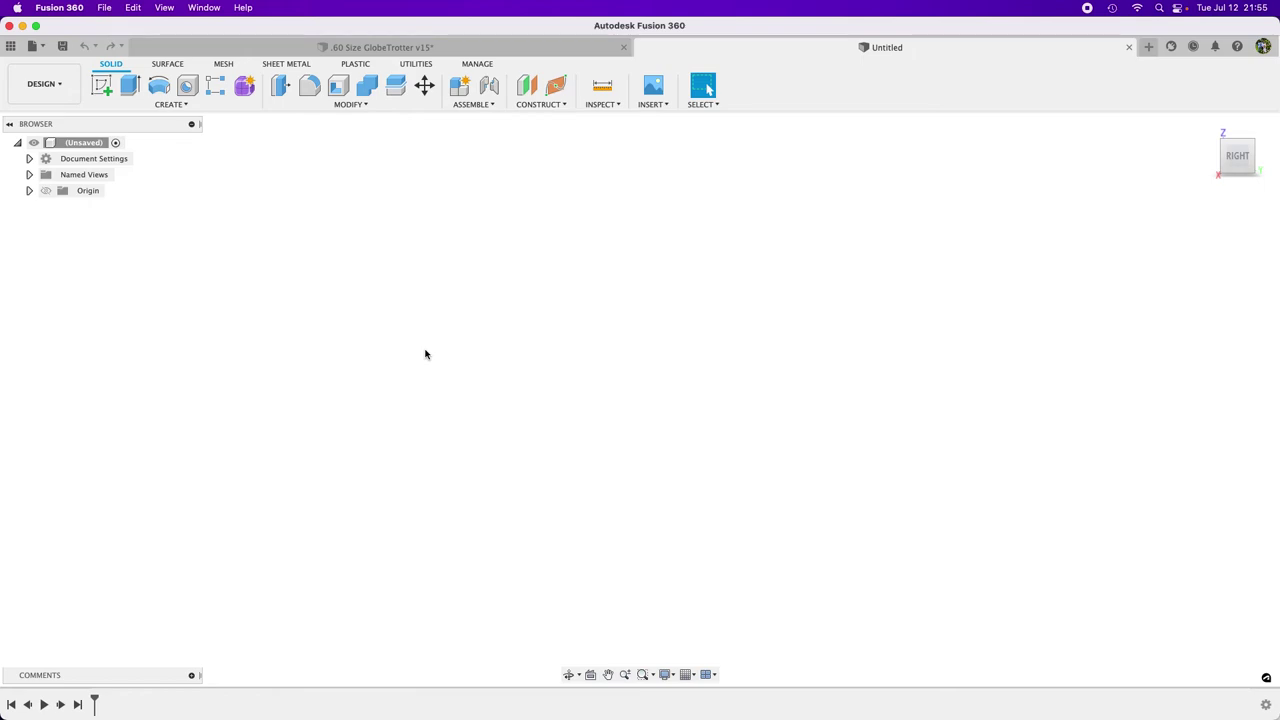
key(shift+s)
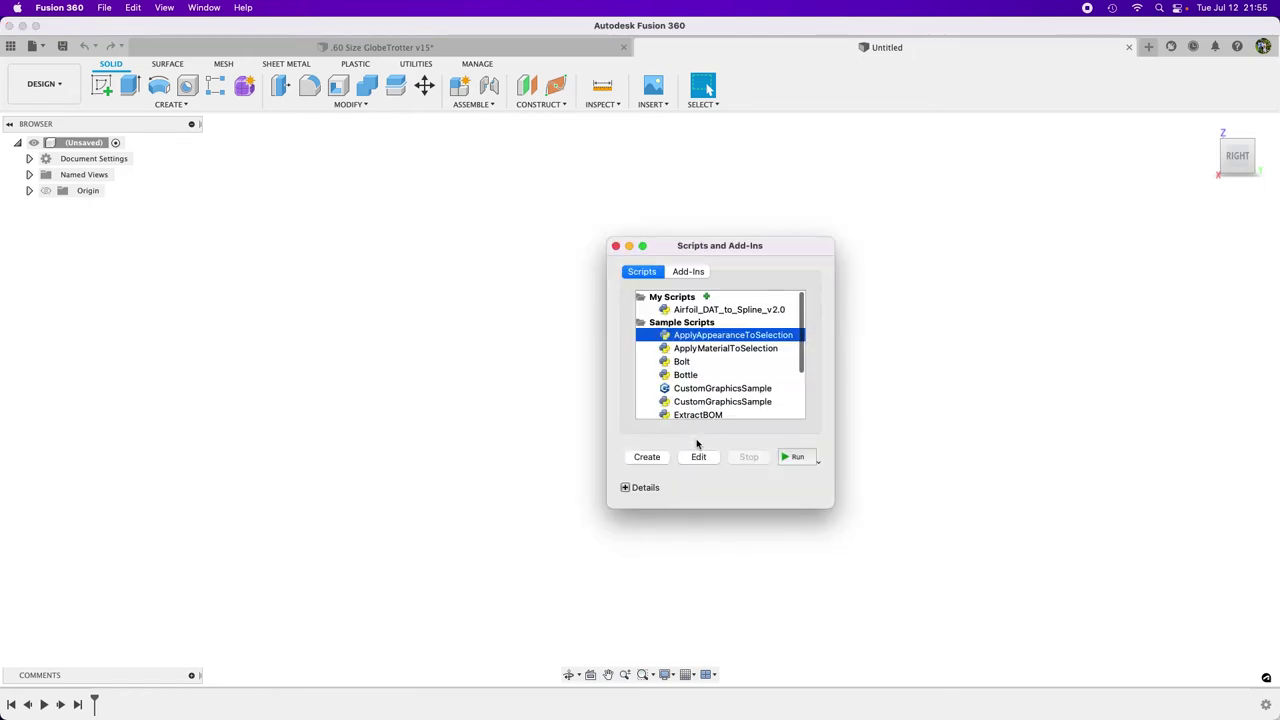
click(733, 312)
click(797, 457)
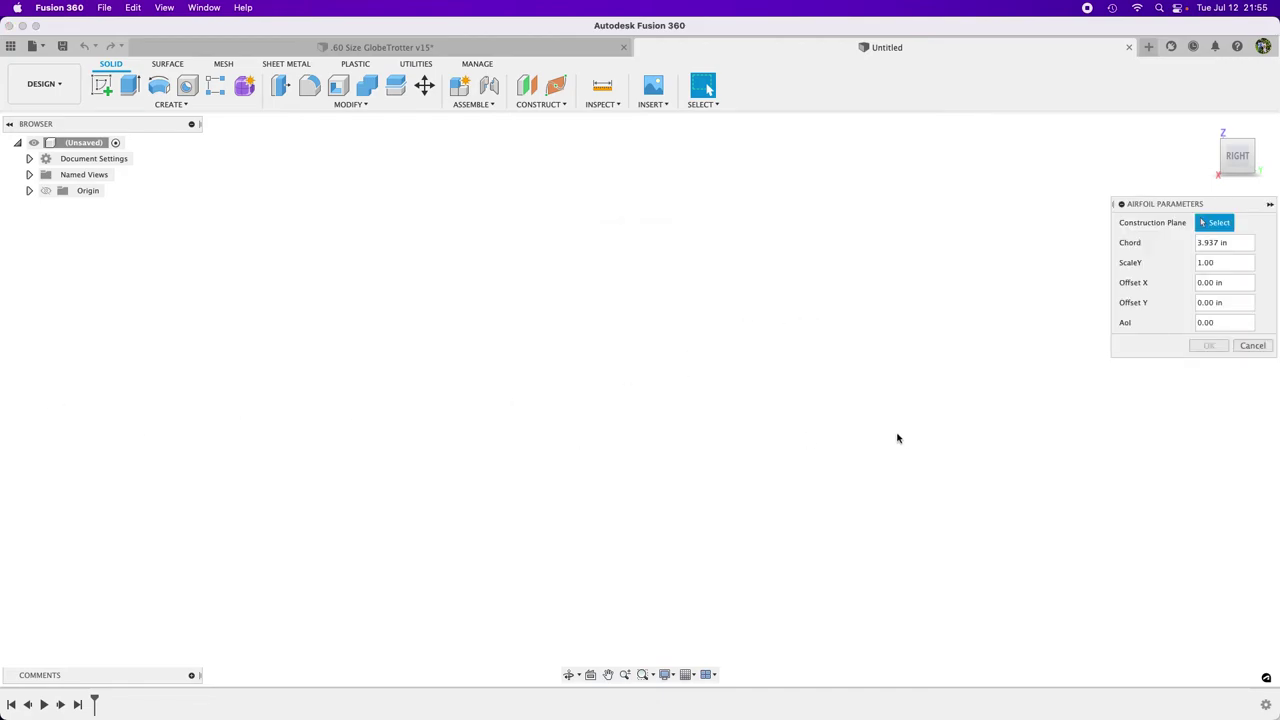
Step: Show the origin planes, pick the YZ plane for the airfoil, set the chord to 10 in and accept the parameters
click(44, 191)
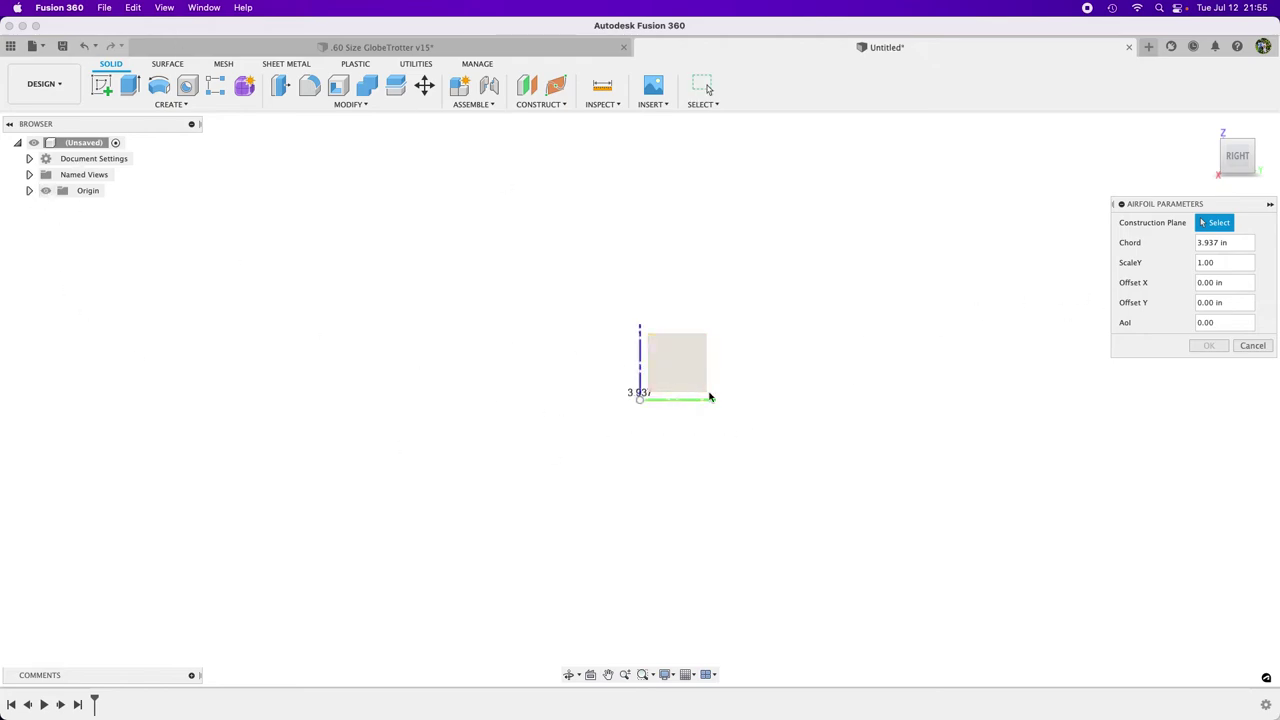
click(686, 346)
click(1226, 241)
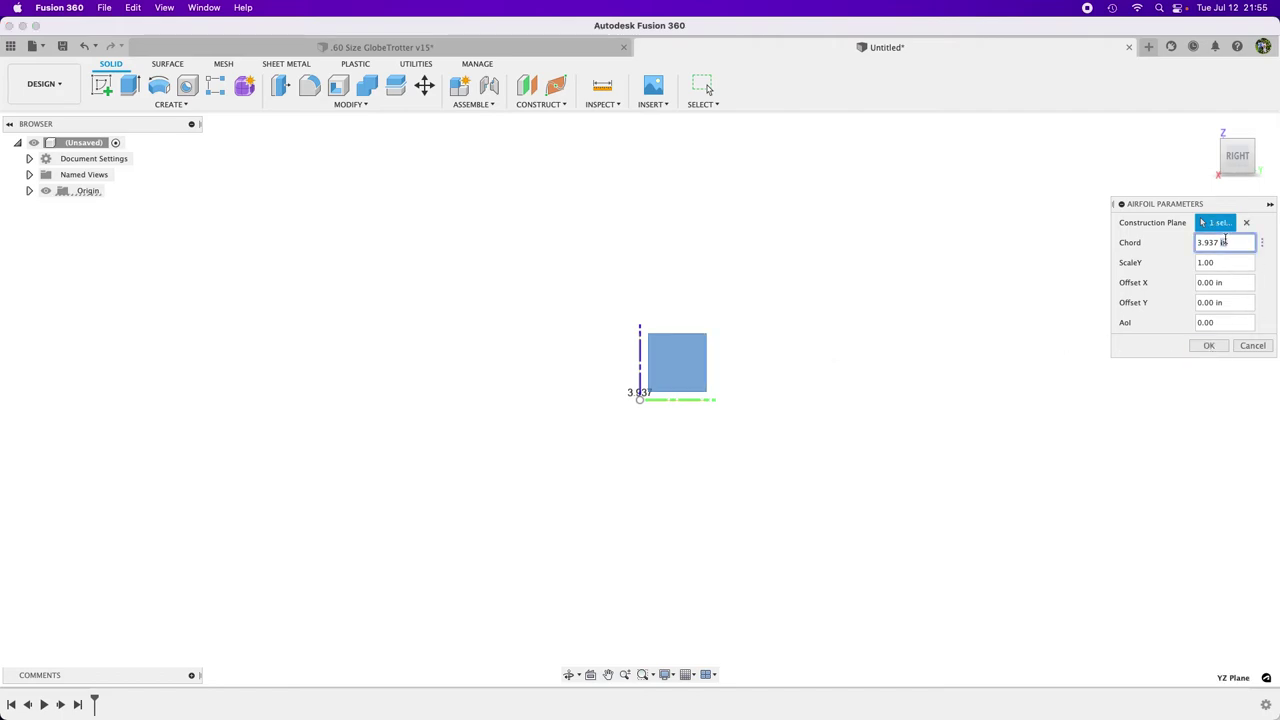
text(10)
click(1211, 348)
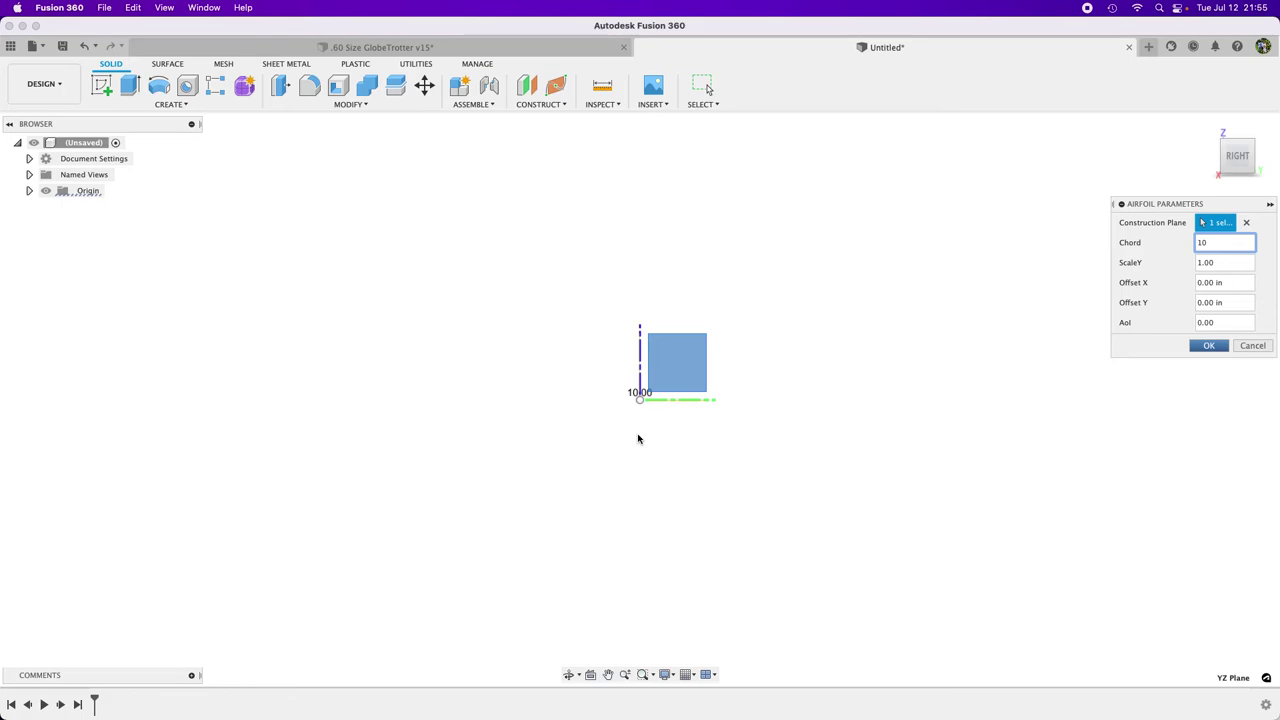
key(Return)
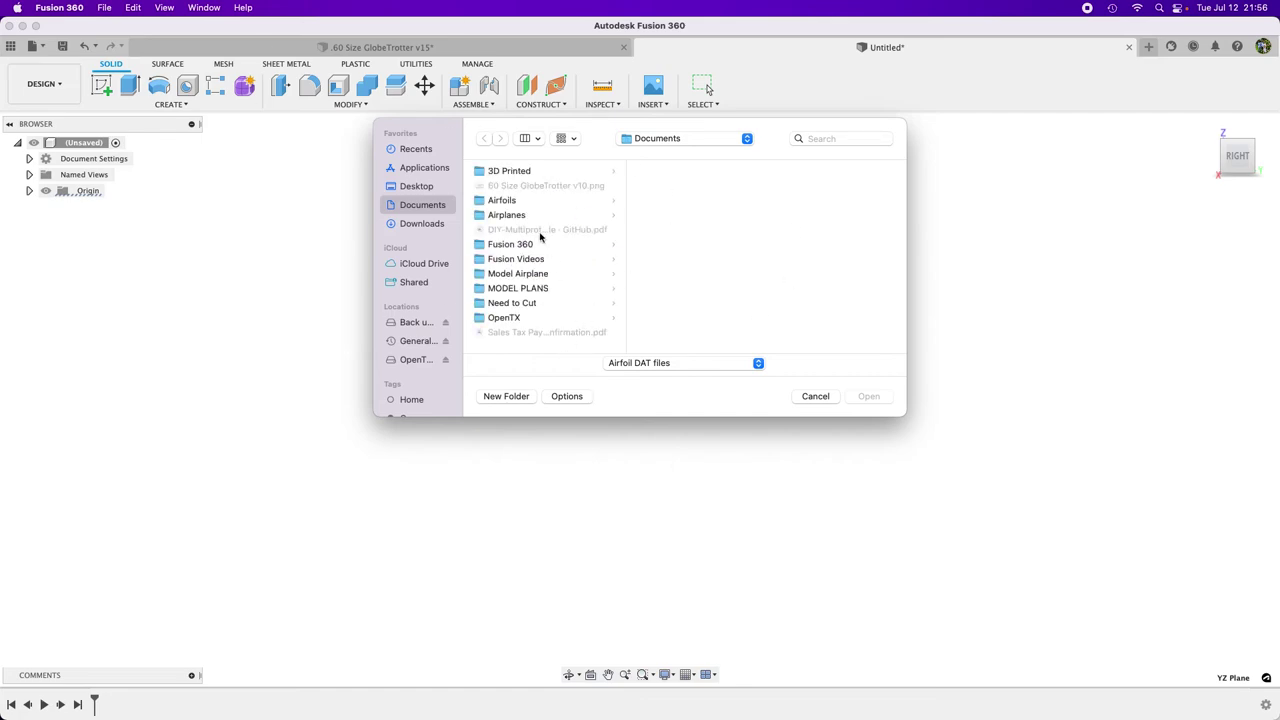
Step: Import the airfoil data file clarky.dat from the Airfoils folder
click(520, 205)
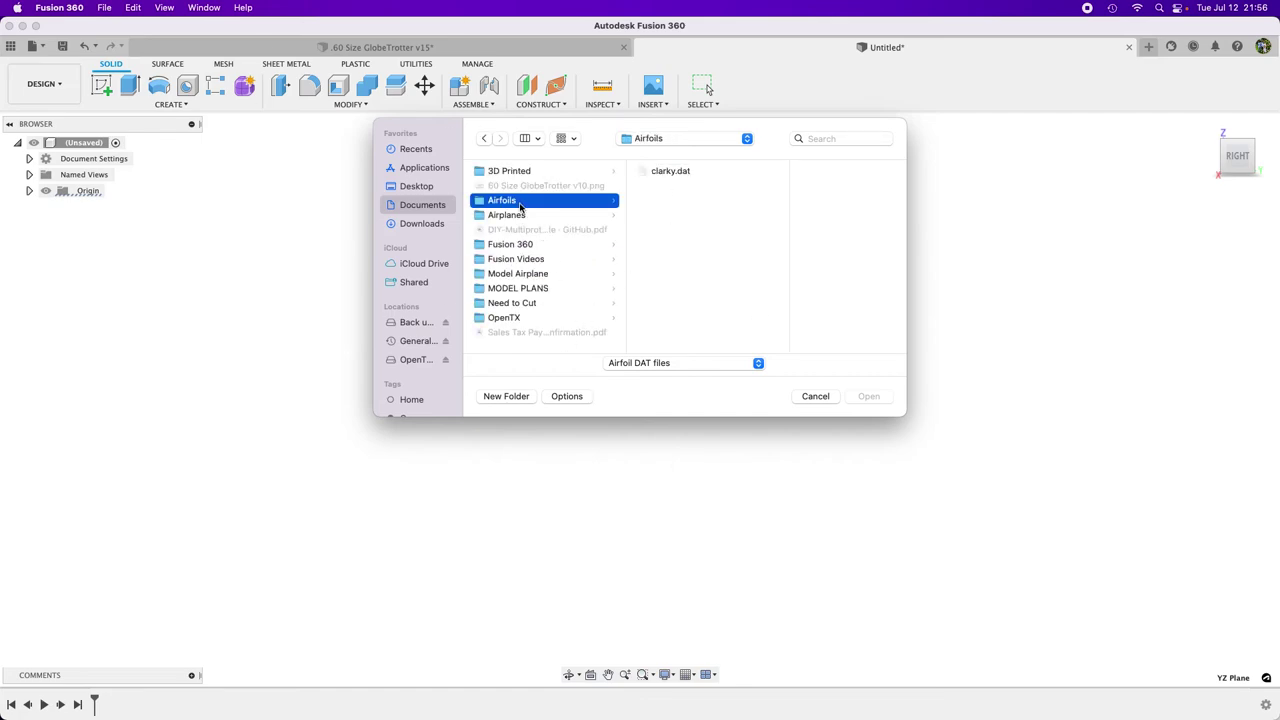
click(691, 175)
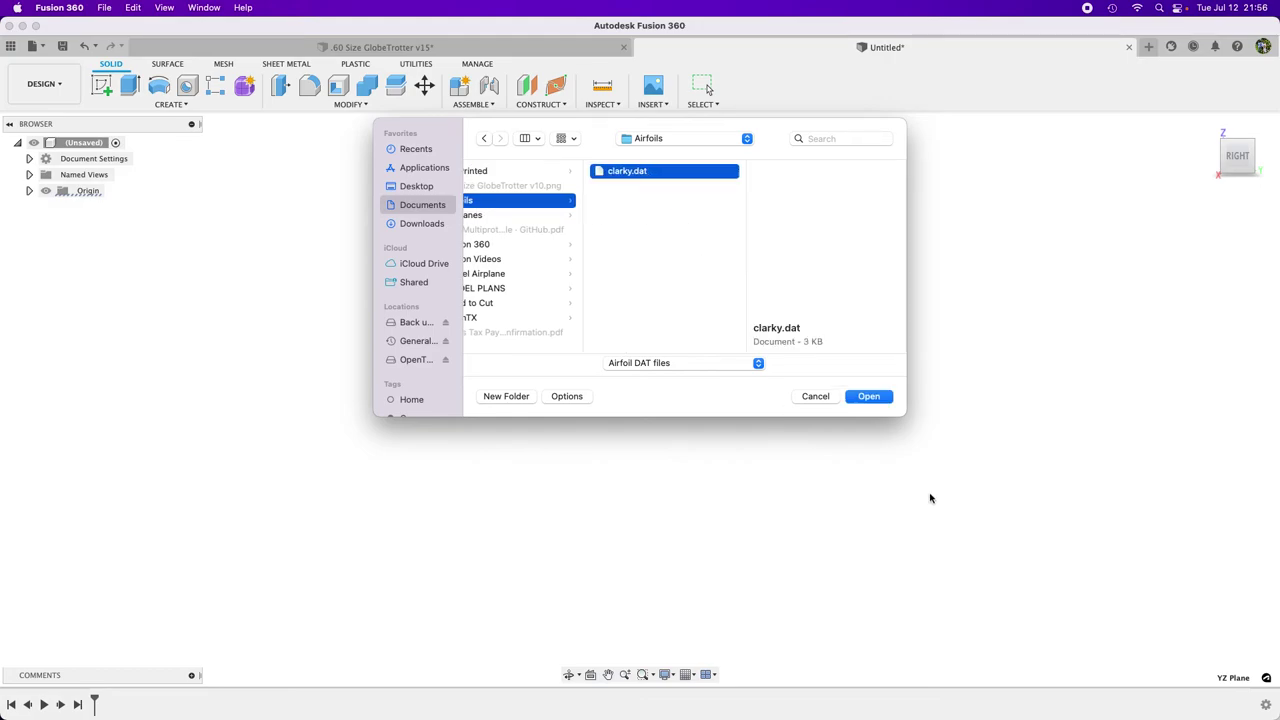
click(868, 397)
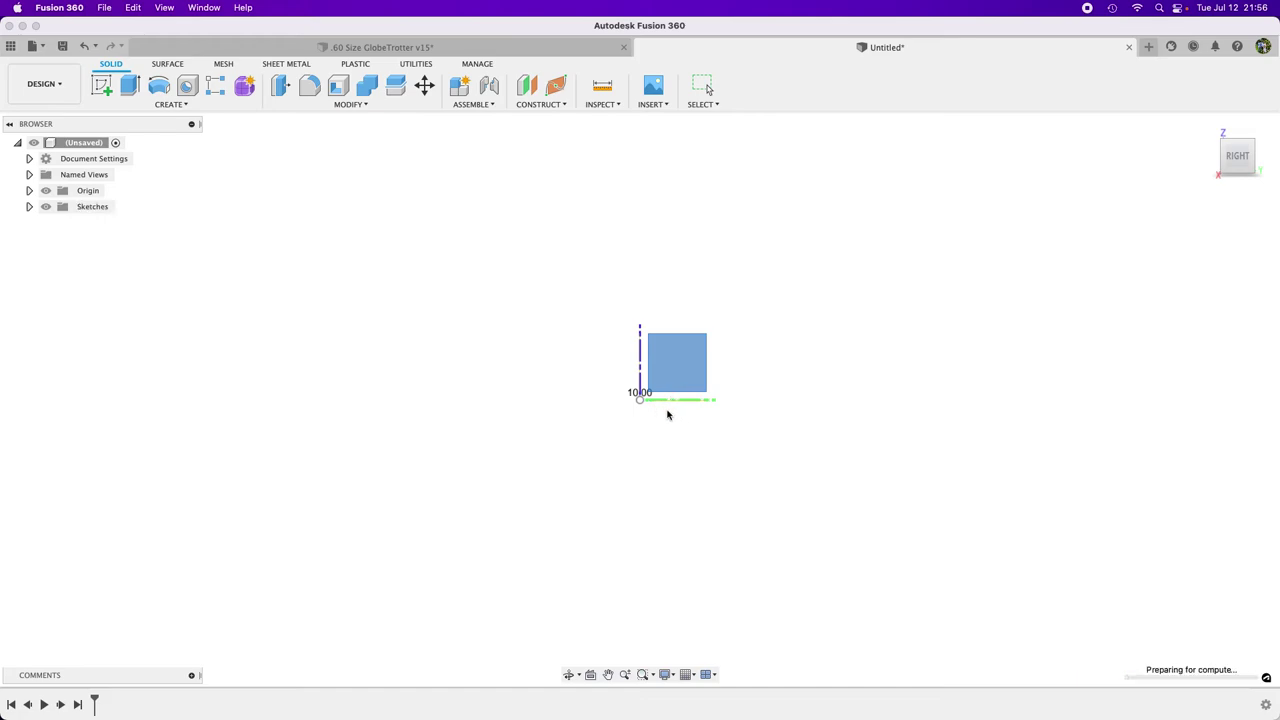
Step: Open the CLARK_Y_AIRFOIL_1.0 sketch for editing
click(29, 206)
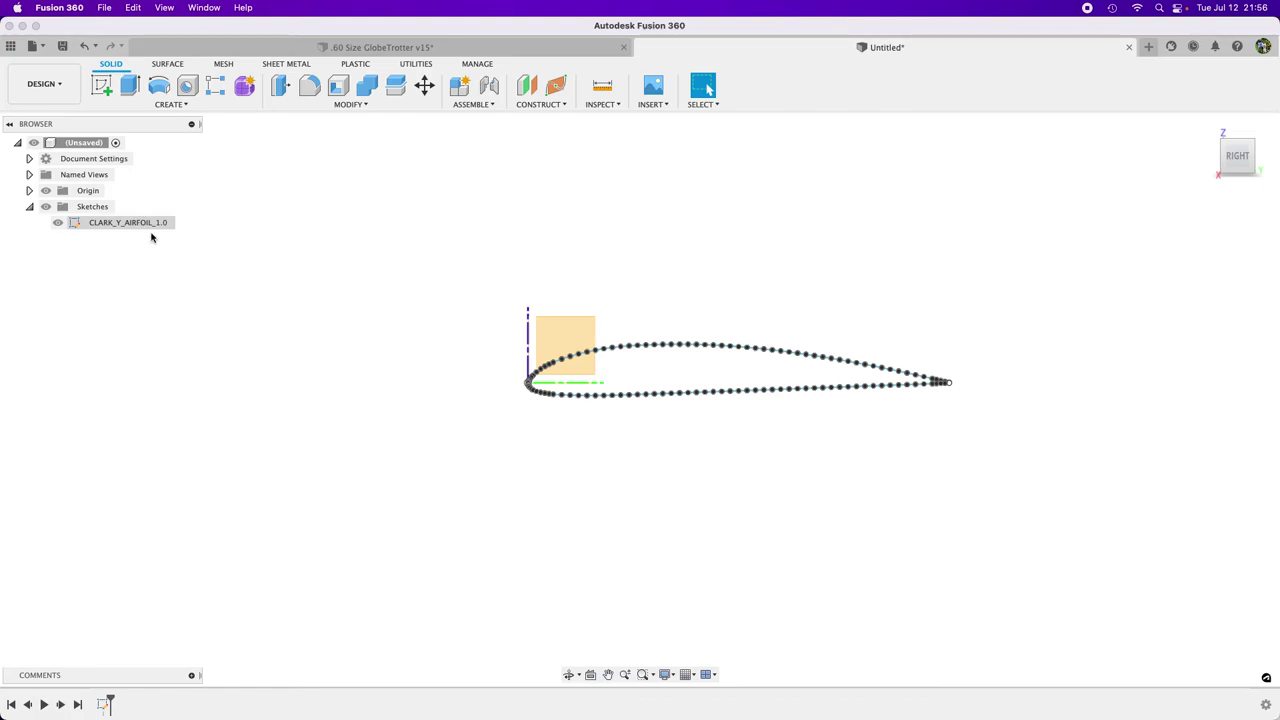
right_click(155, 229)
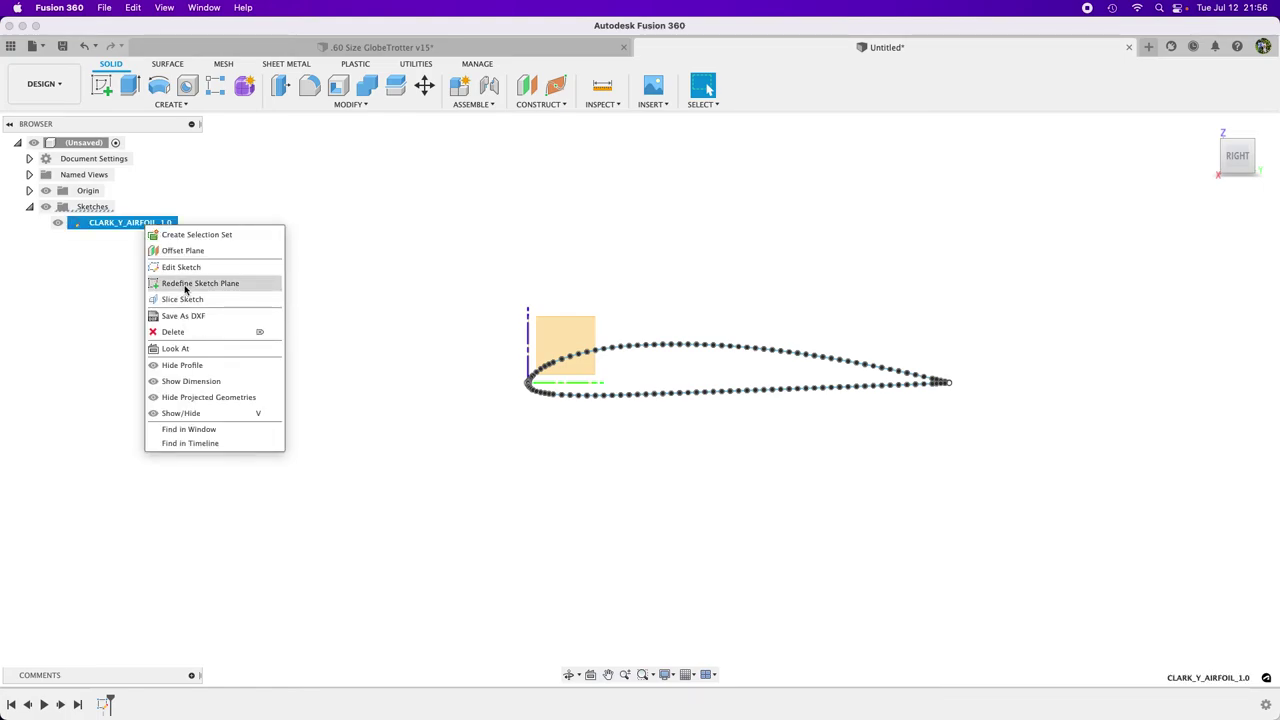
click(967, 486)
double_click(955, 395)
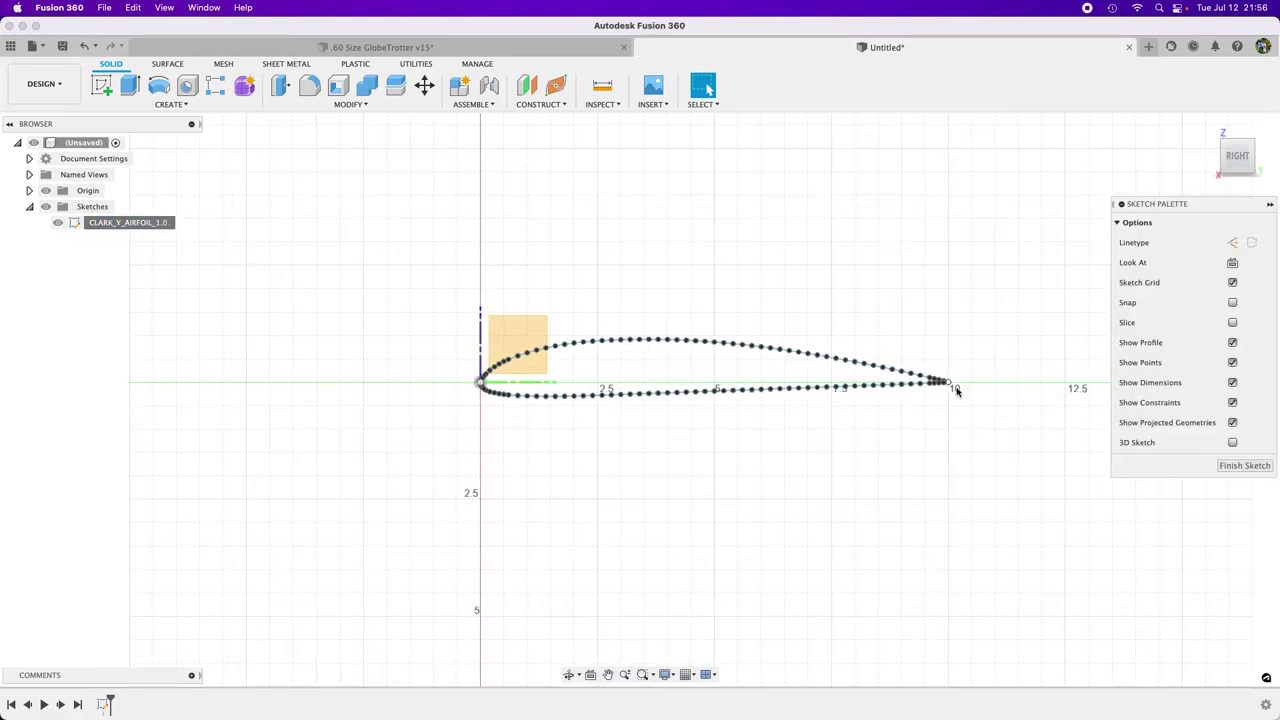
Step: Close the airfoil's open trailing edge with a line joining the upper and lower spline endpoints
scroll(956, 392, up, 5)
scroll(914, 331, up, 3)
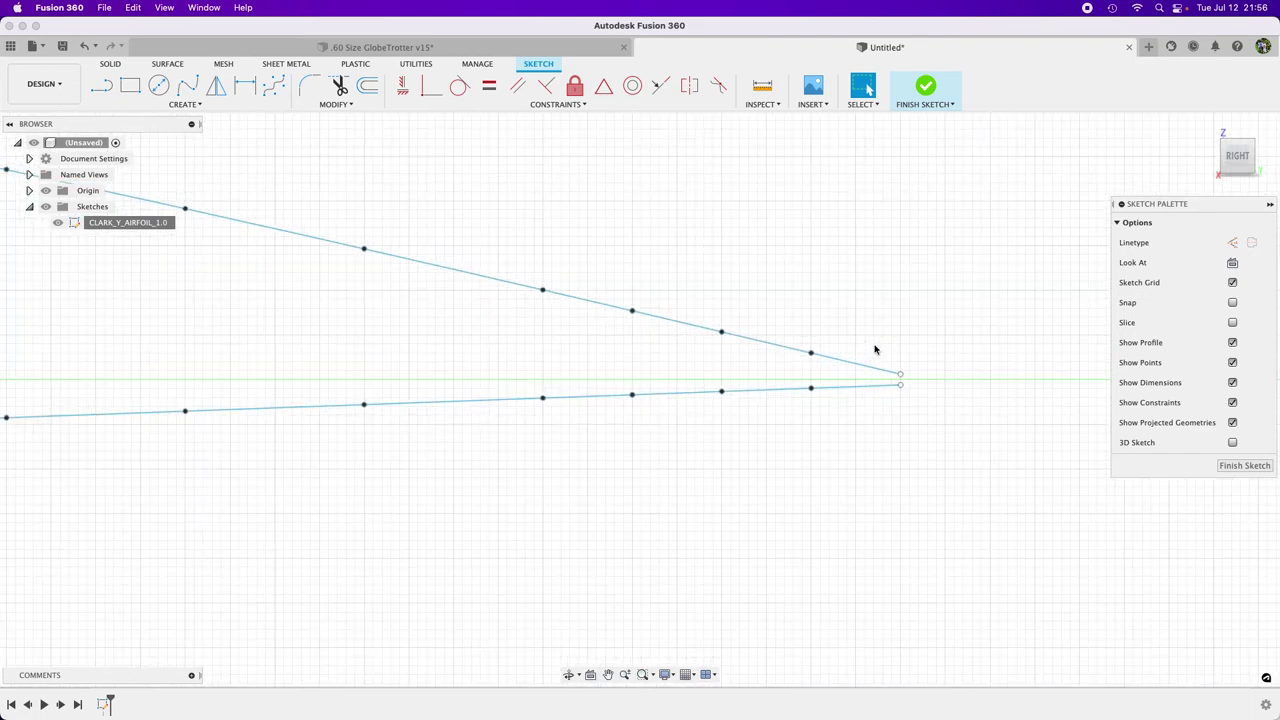
click(101, 85)
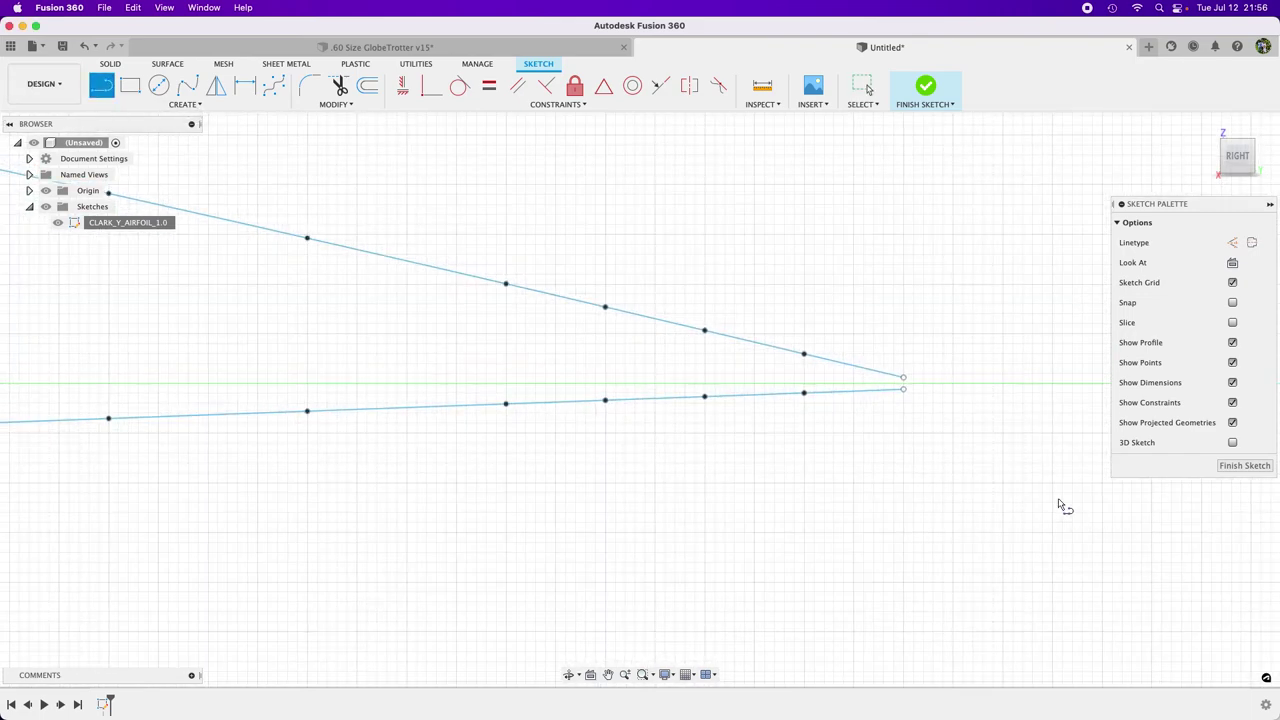
click(902, 390)
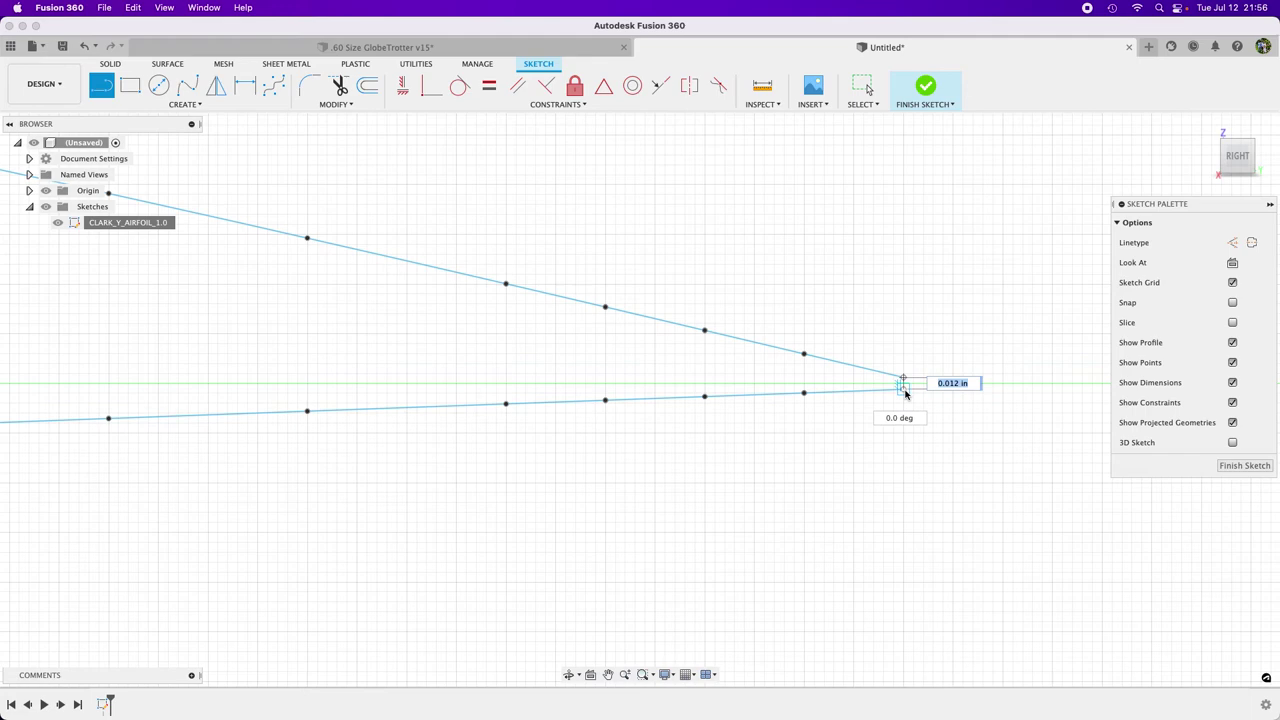
key(Return)
scroll(920, 537, down, 5)
scroll(1049, 534, down, 10)
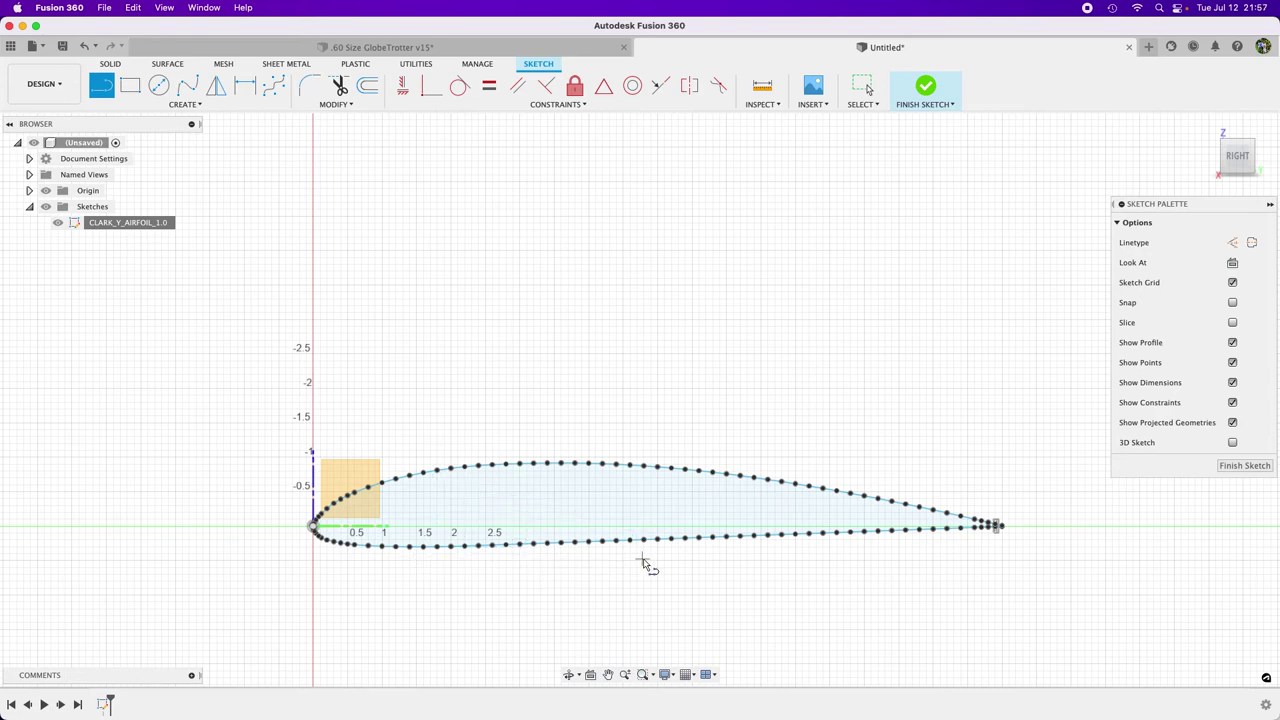
Step: Rotate the airfoil spline by -2 degrees about Z and move it -0.289 in along X, placing its flat underside on the horizontal axis
key(m)
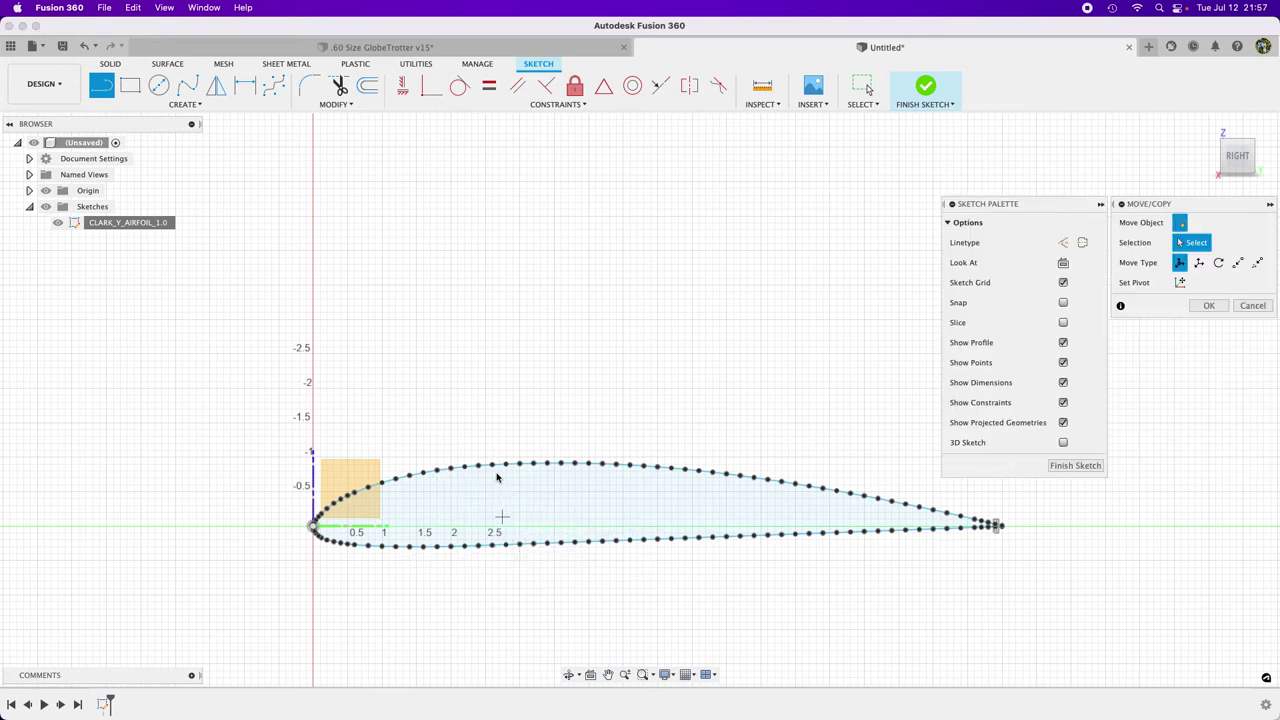
click(500, 466)
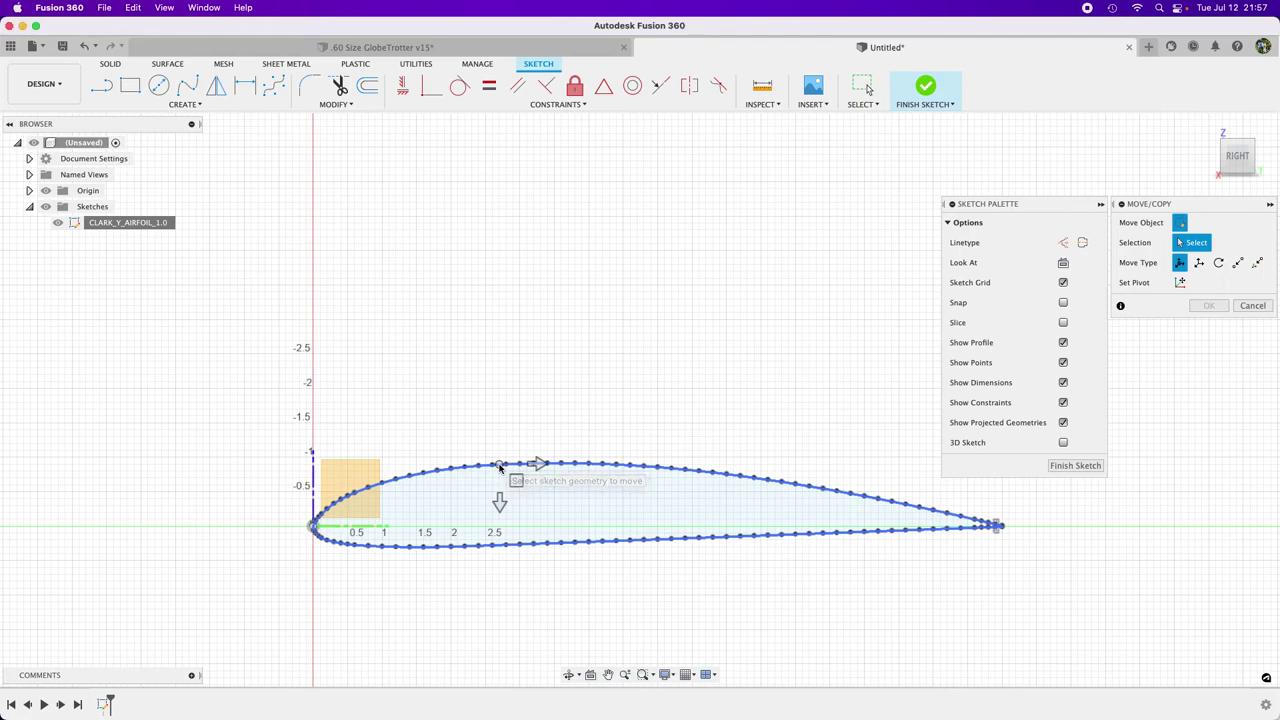
click(500, 466)
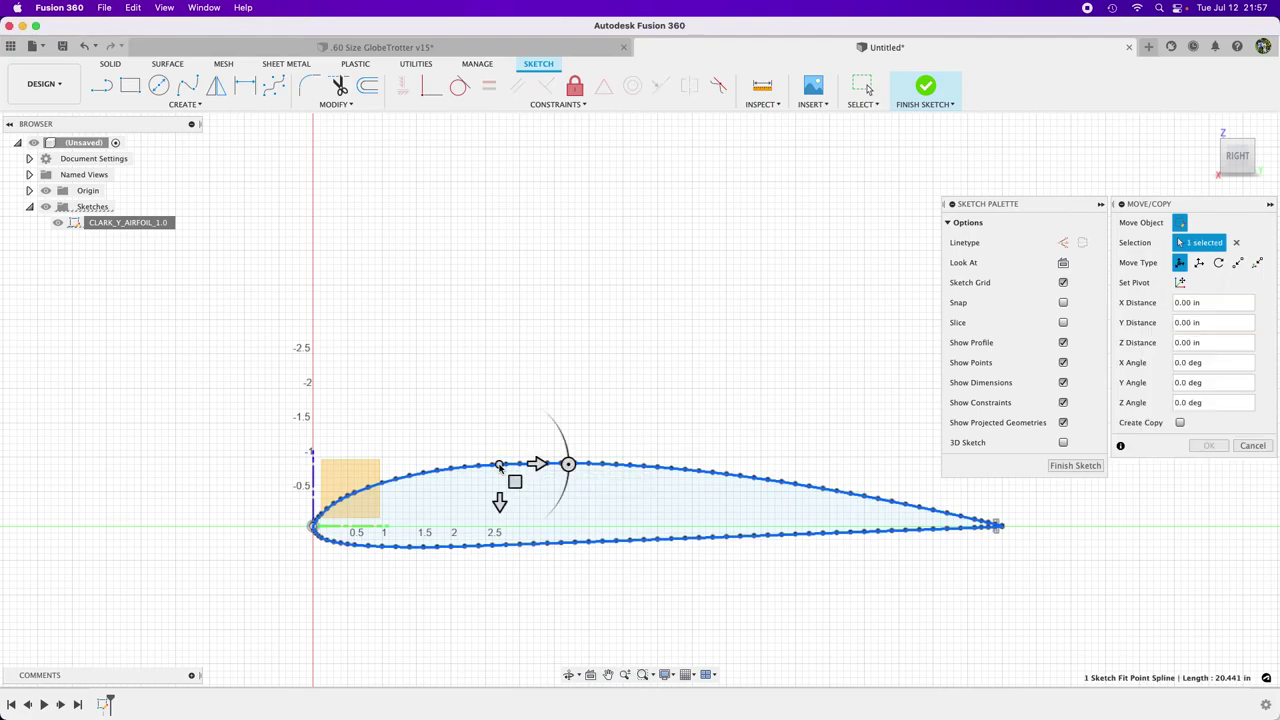
click(573, 473)
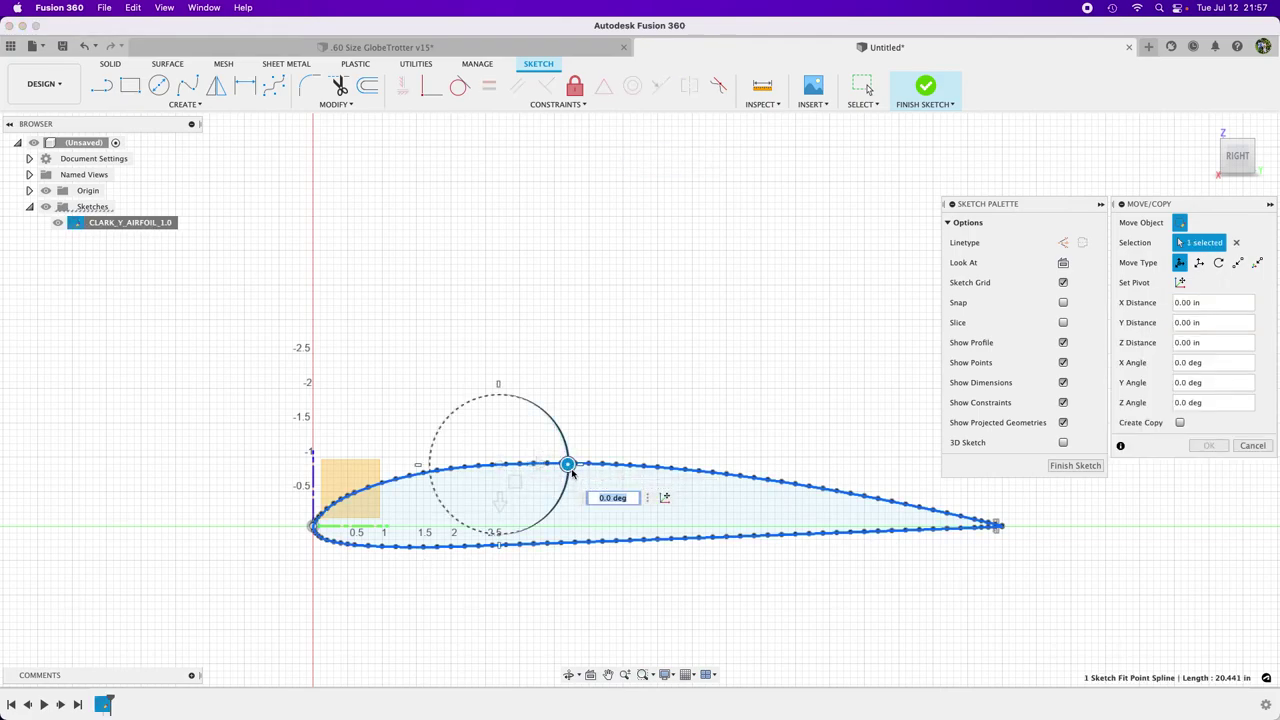
text(2)
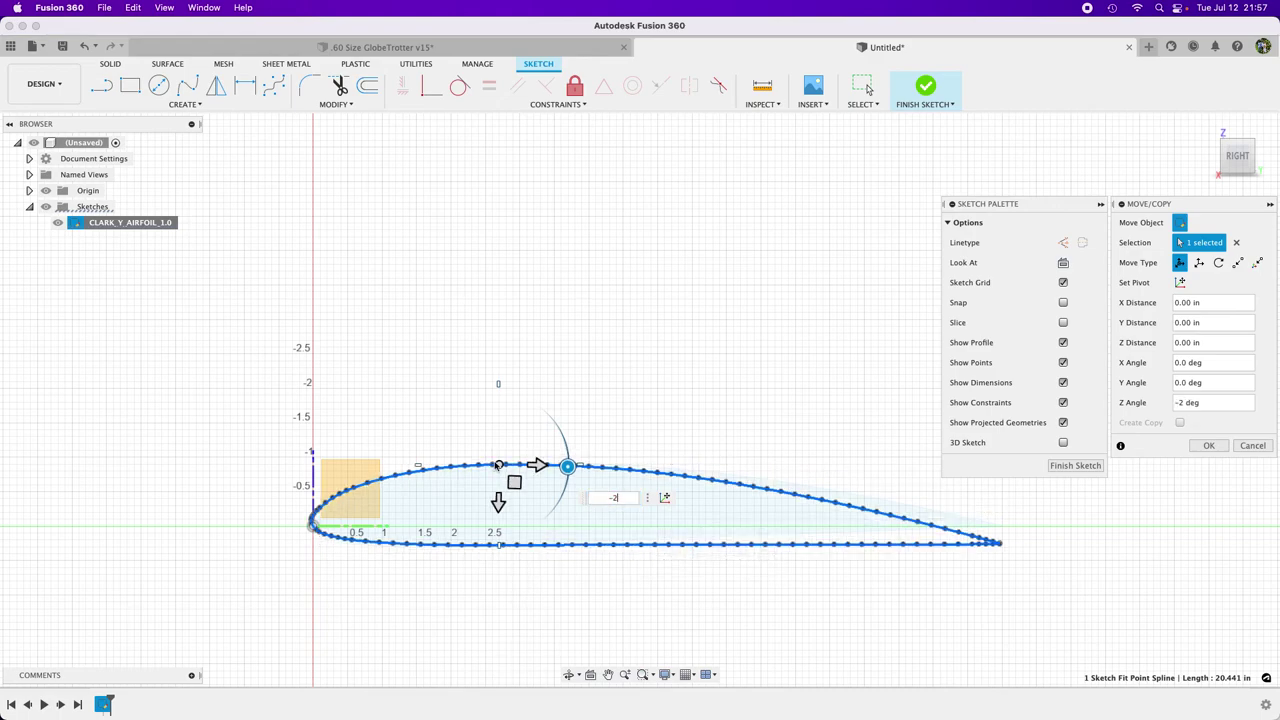
click(498, 503)
drag(498, 497, 499, 485)
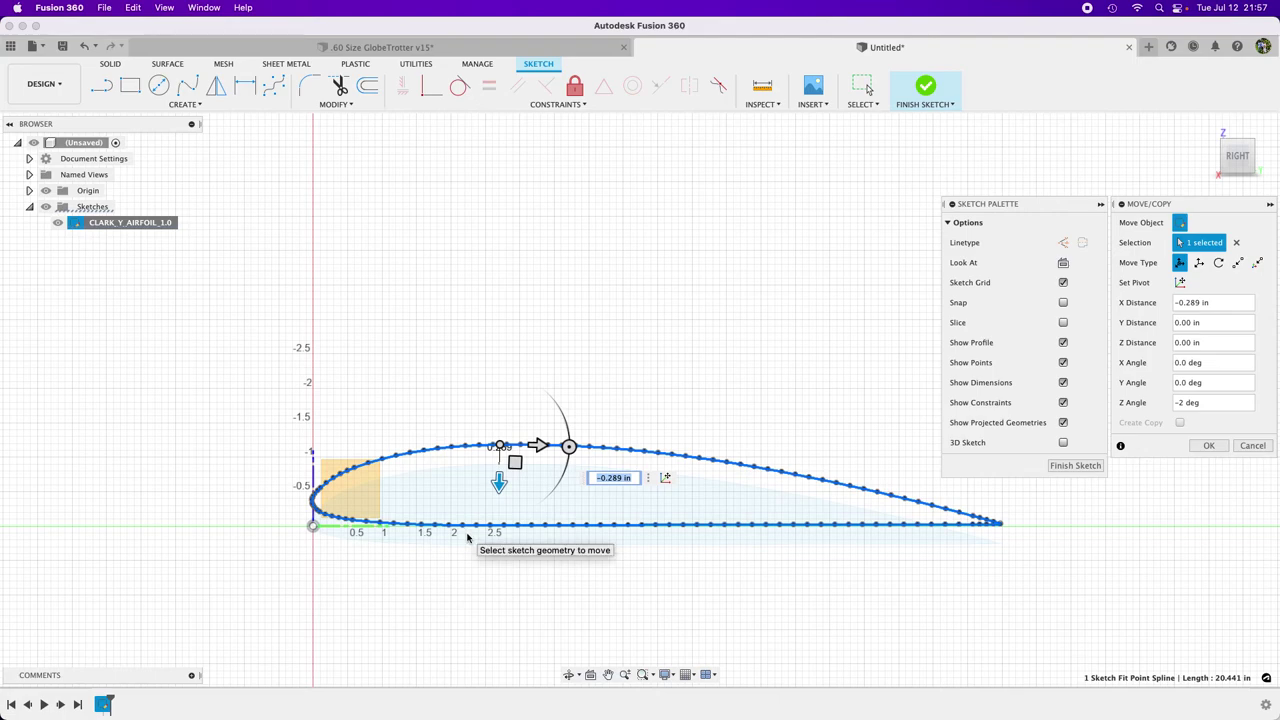
click(1208, 449)
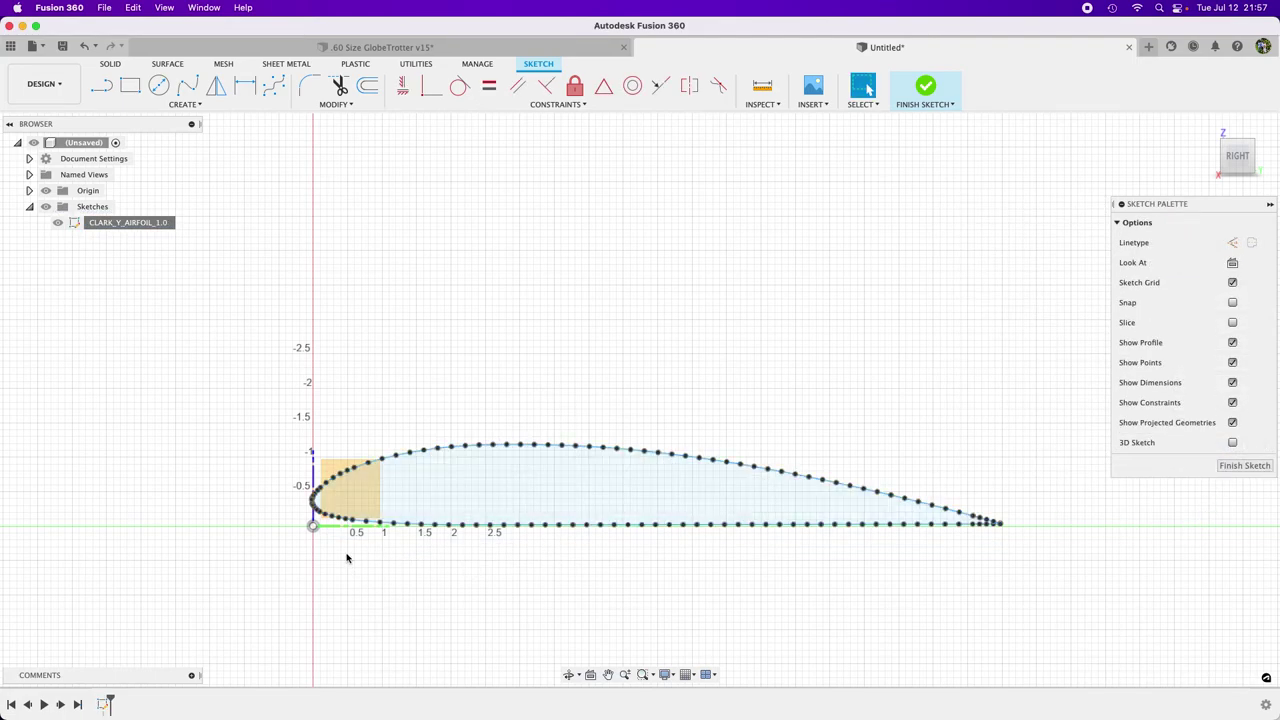
Step: Move the airfoil spline 0.021 in along Y so its leading edge touches the vertical axis
scroll(313, 508, up, 5)
scroll(313, 508, down, 2)
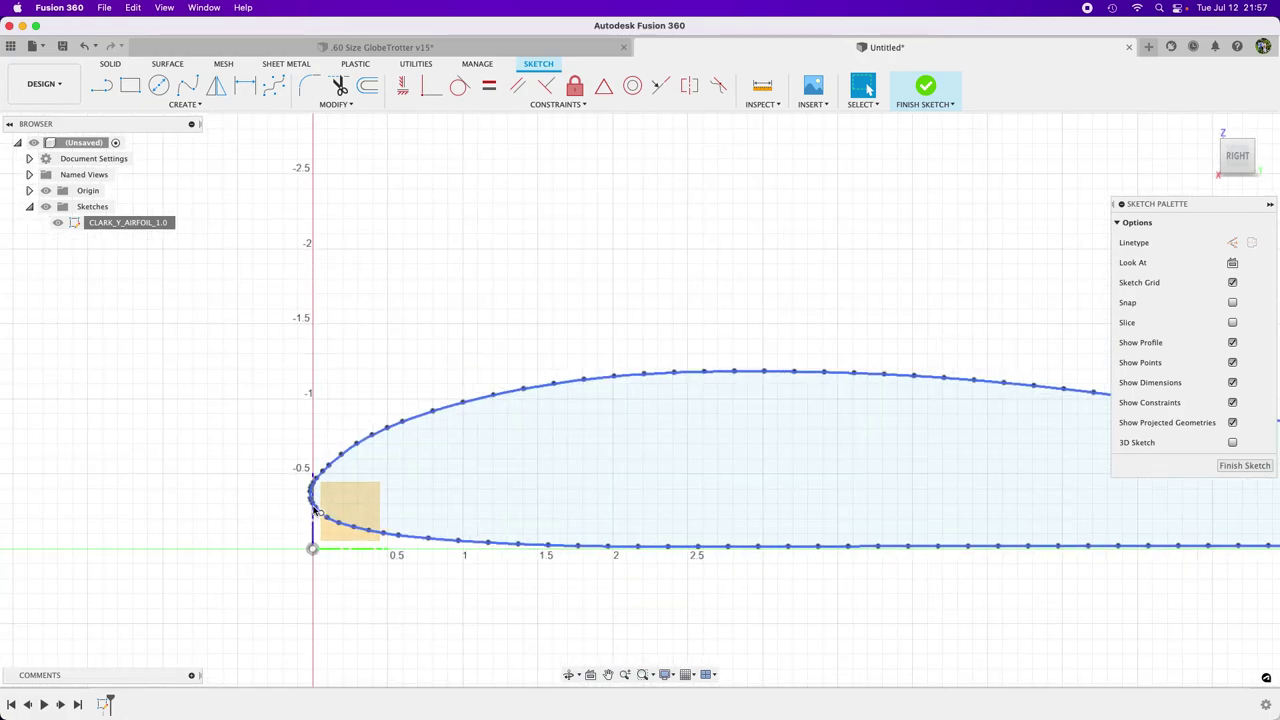
key(m)
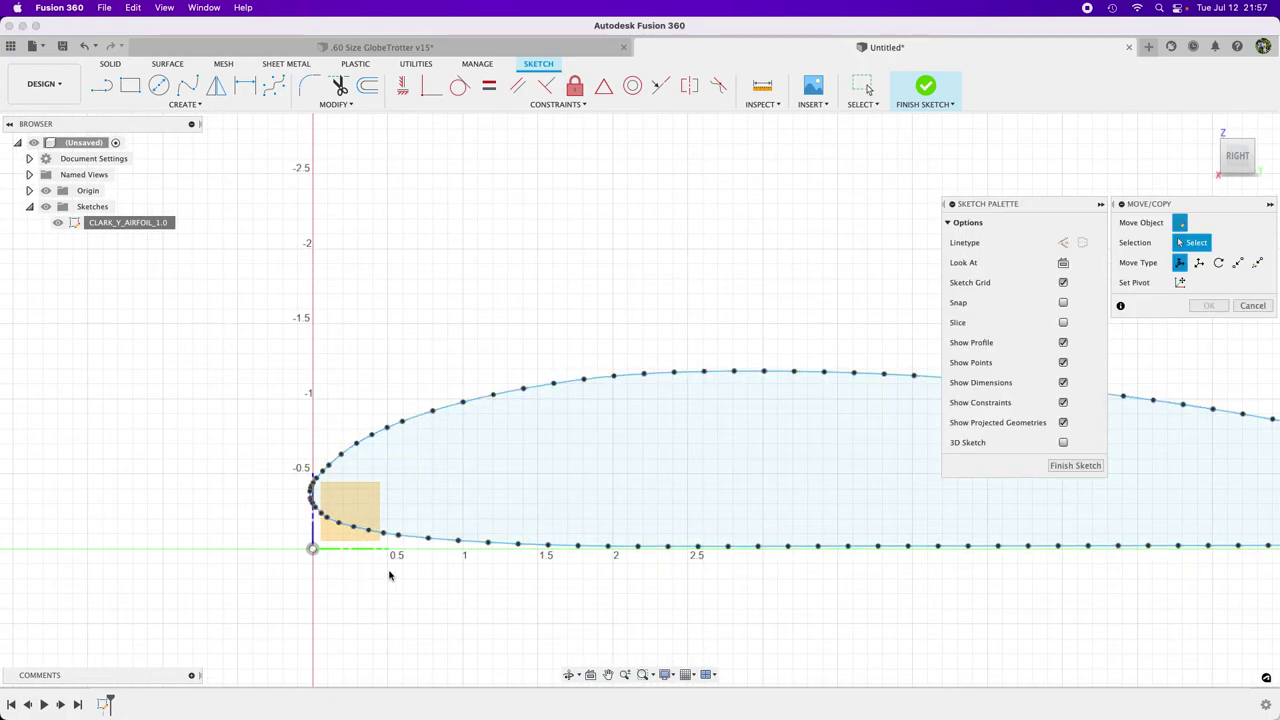
click(360, 447)
drag(388, 447, 389, 445)
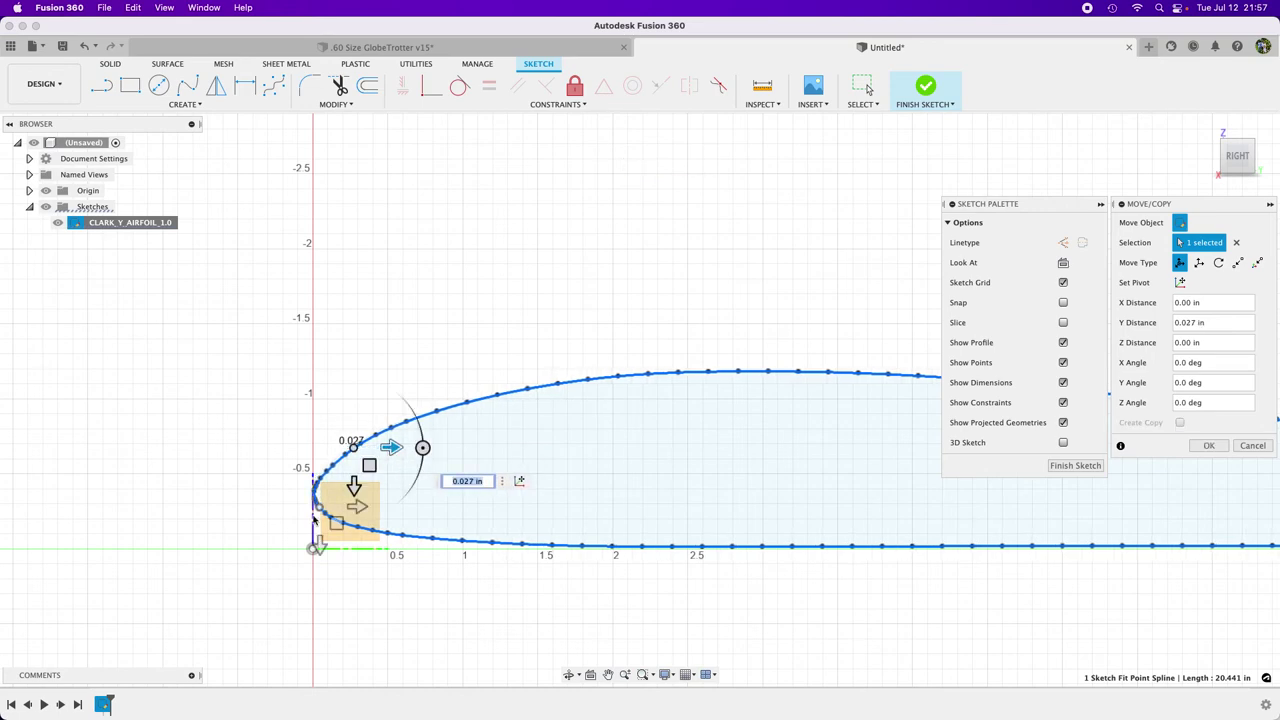
scroll(309, 503, up, 5)
scroll(309, 503, up, 1)
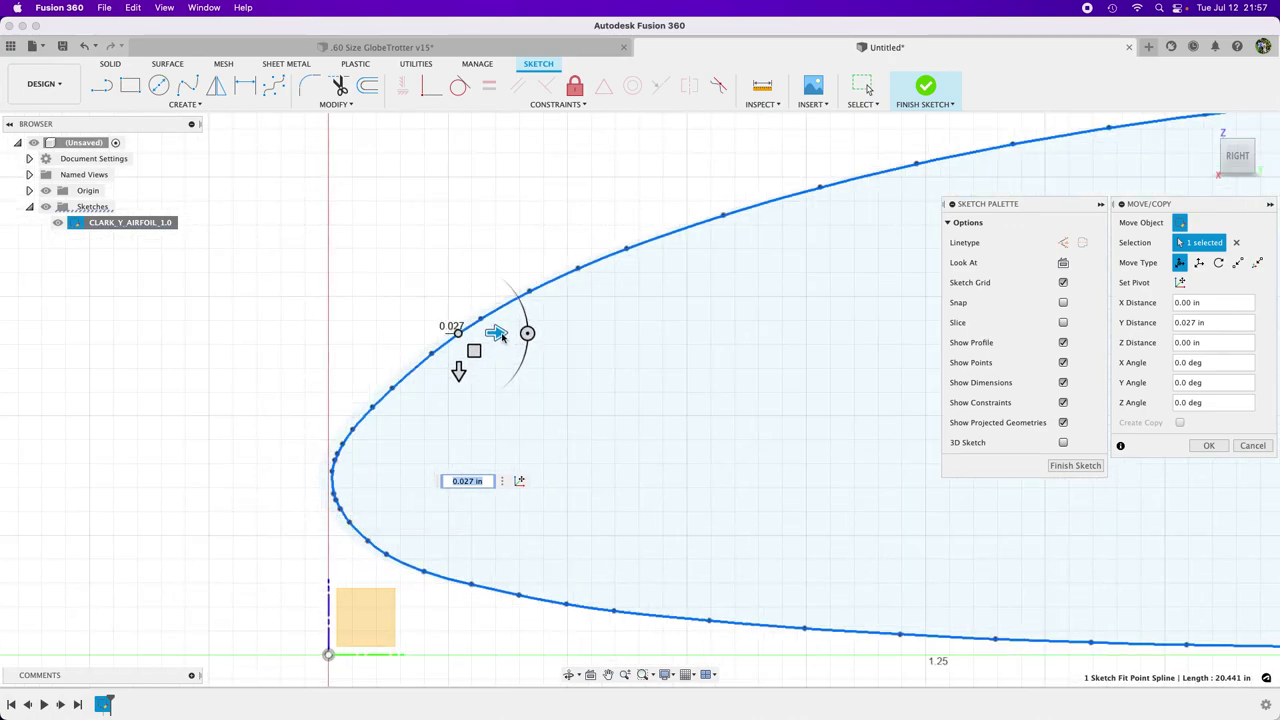
drag(497, 335, 497, 336)
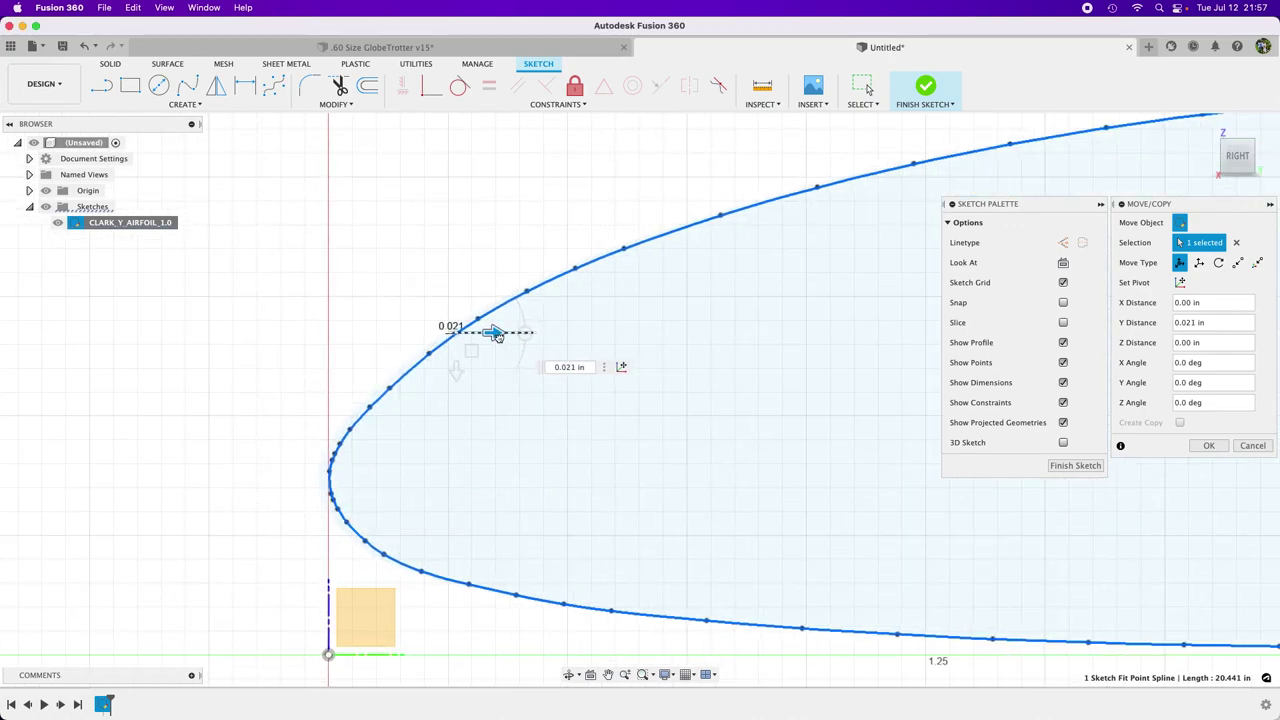
scroll(444, 537, down, 5)
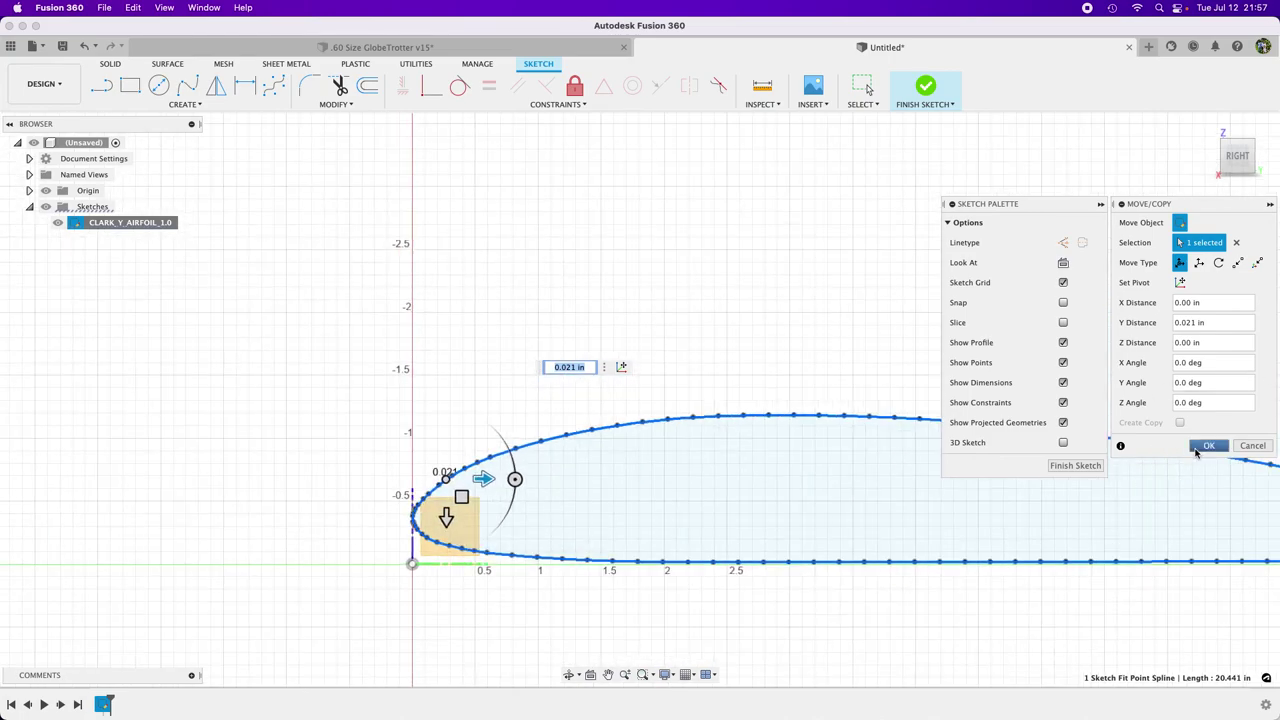
click(1207, 447)
key(Escape)
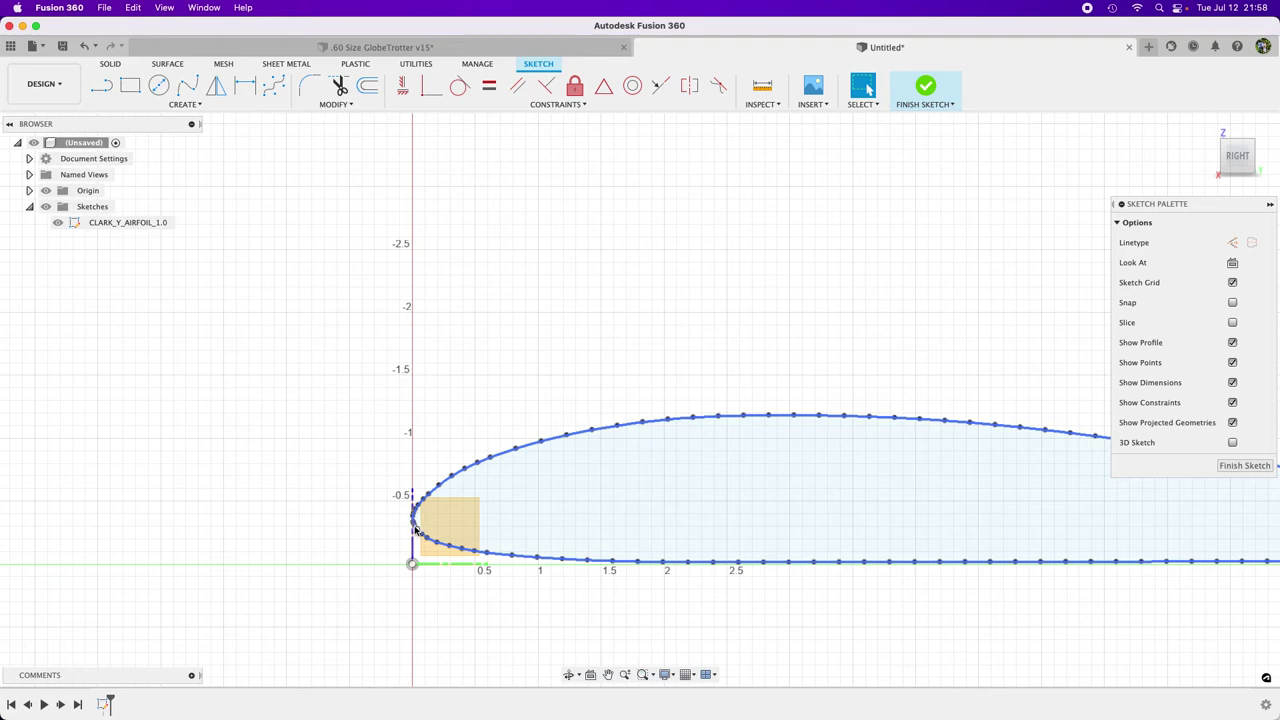
Step: Draw a chord line from the airfoil's leading edge on the vertical axis to the midpoint of the trailing-edge line
scroll(413, 524, up, 5)
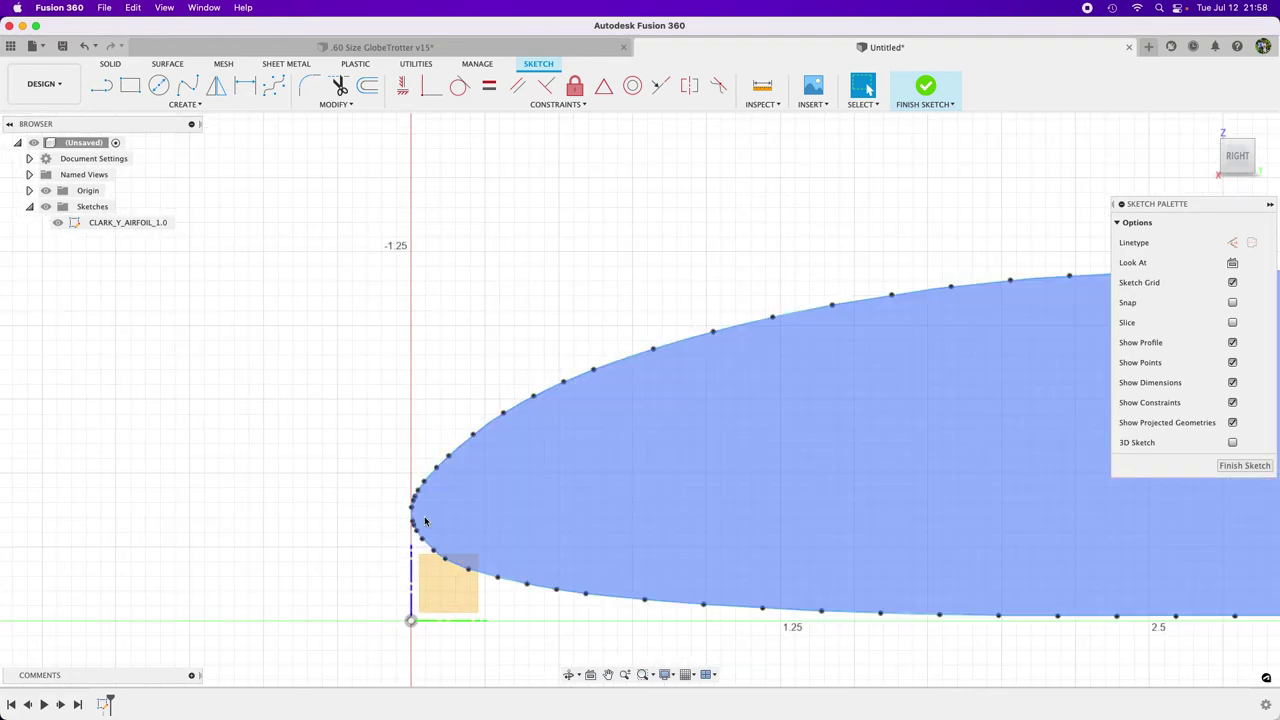
scroll(407, 519, up, 1)
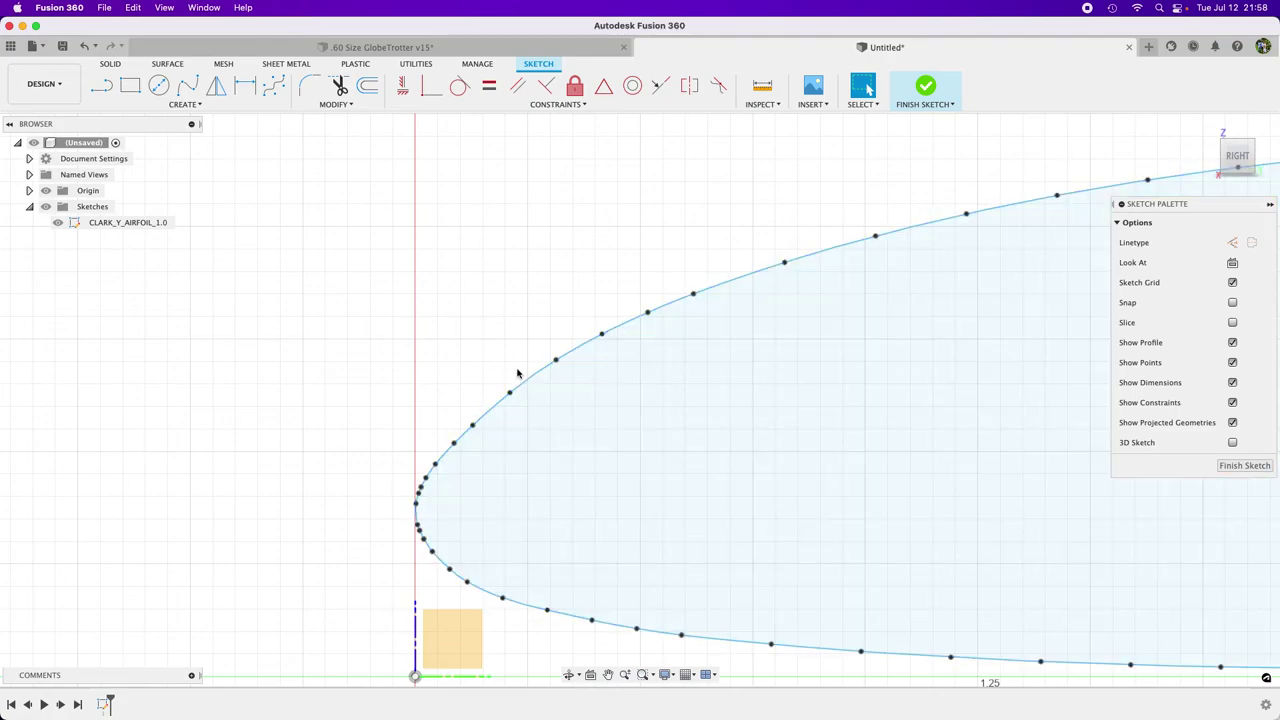
click(101, 85)
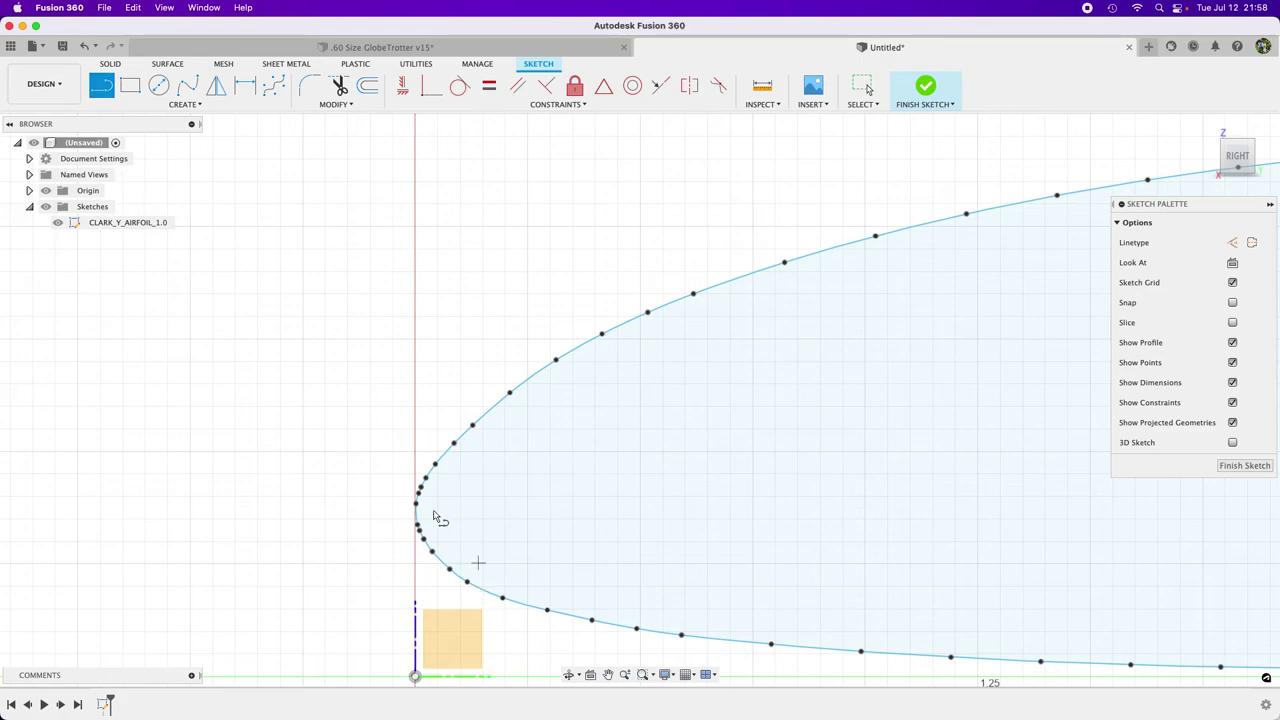
scroll(428, 517, up, 2)
scroll(428, 517, up, 3)
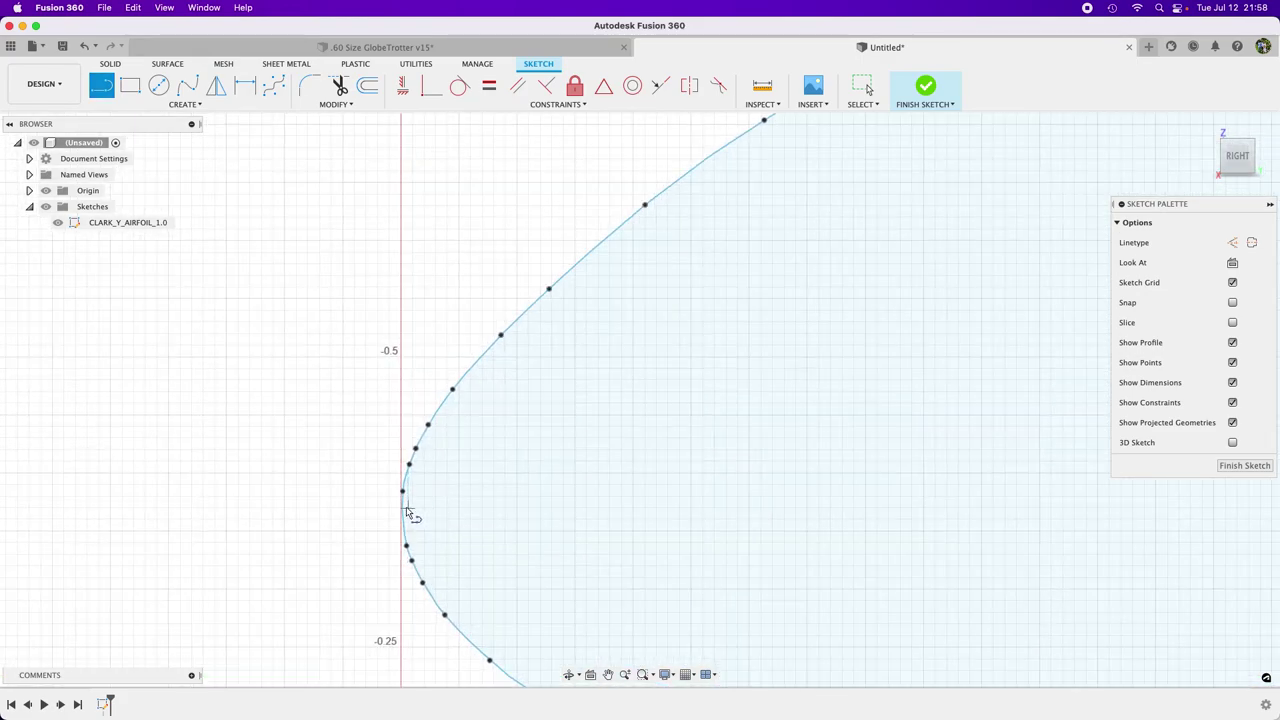
click(401, 510)
scroll(208, 521, down, 4)
scroll(213, 519, down, 6)
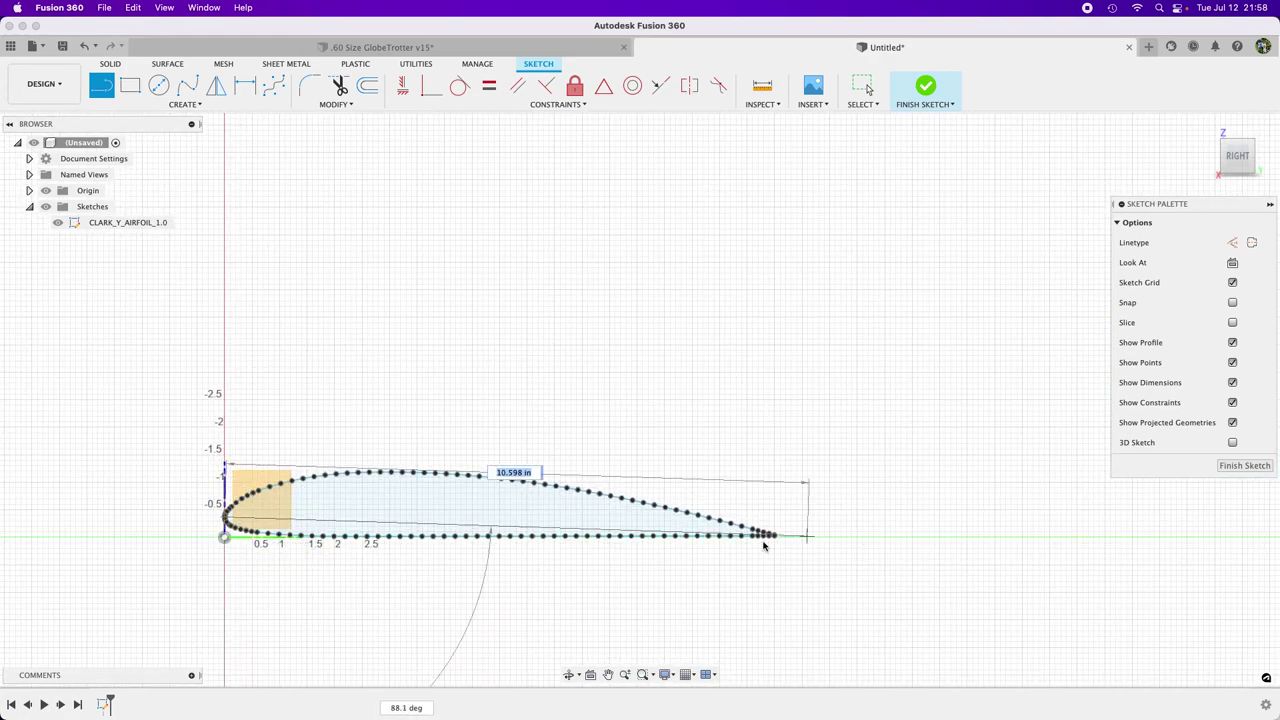
scroll(765, 538, up, 3)
scroll(790, 520, up, 5)
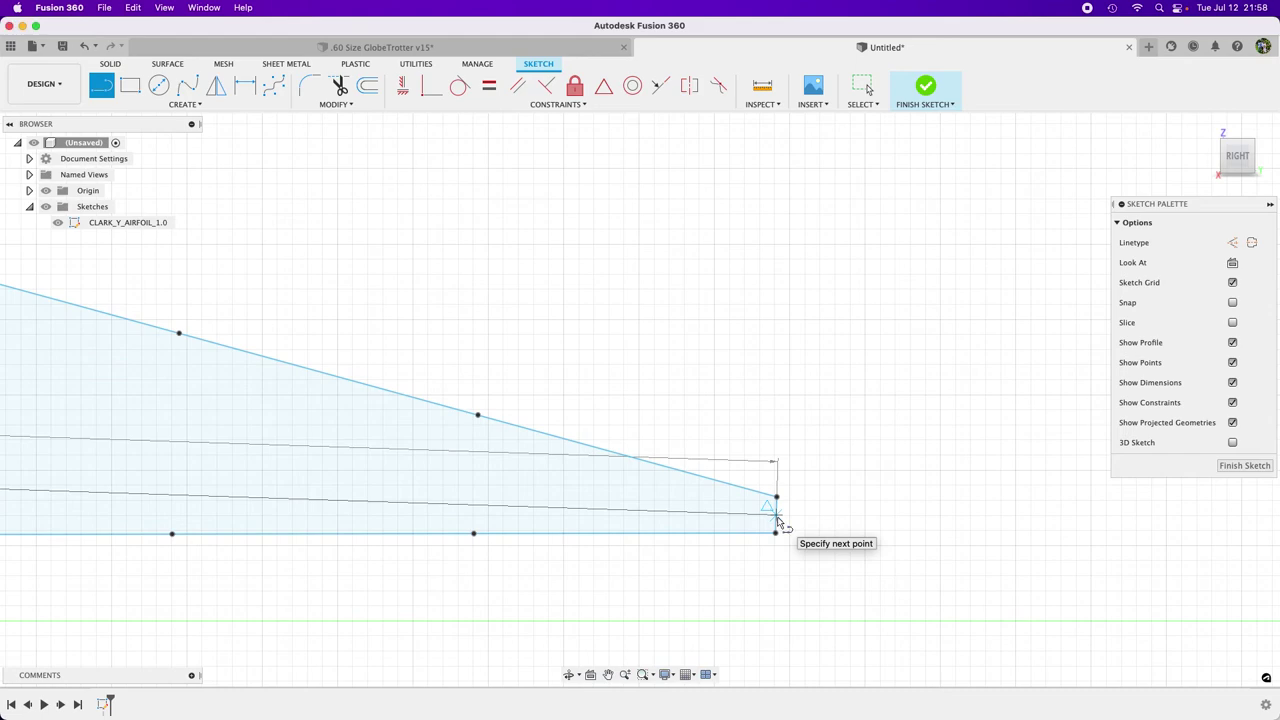
click(777, 515)
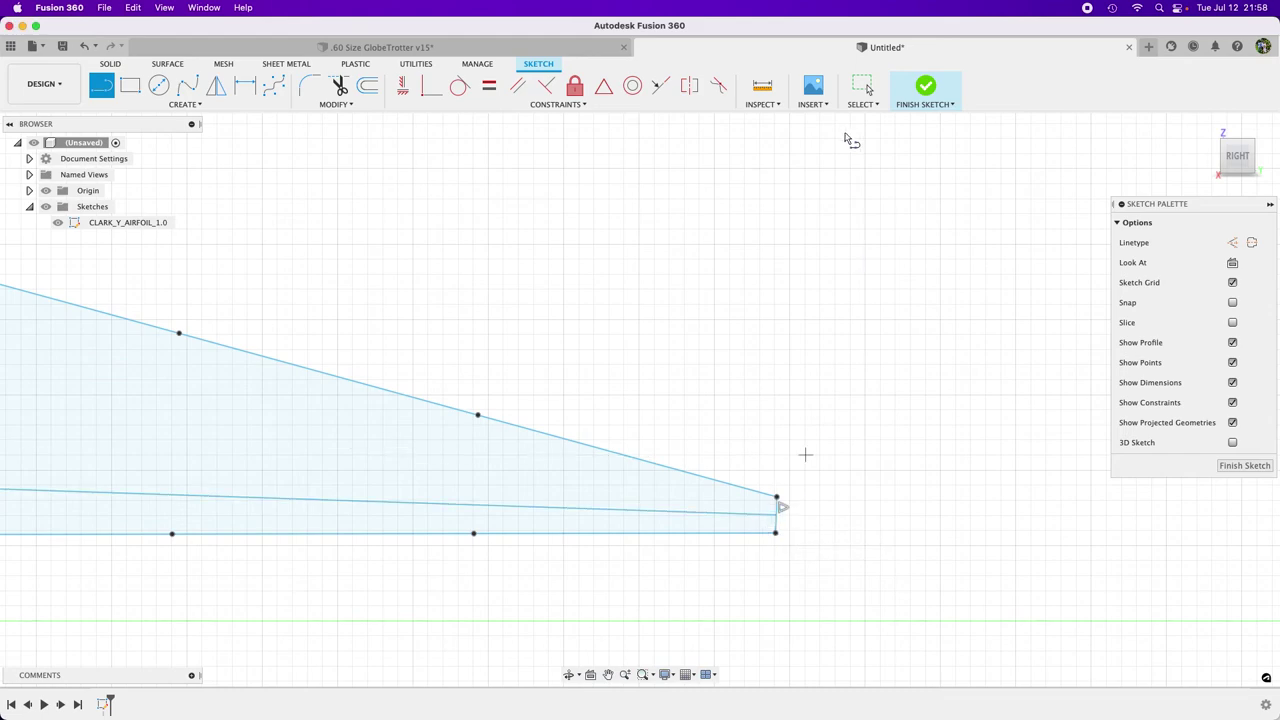
Step: Convert the chord line to a construction line and finish the airfoil sketch
click(862, 86)
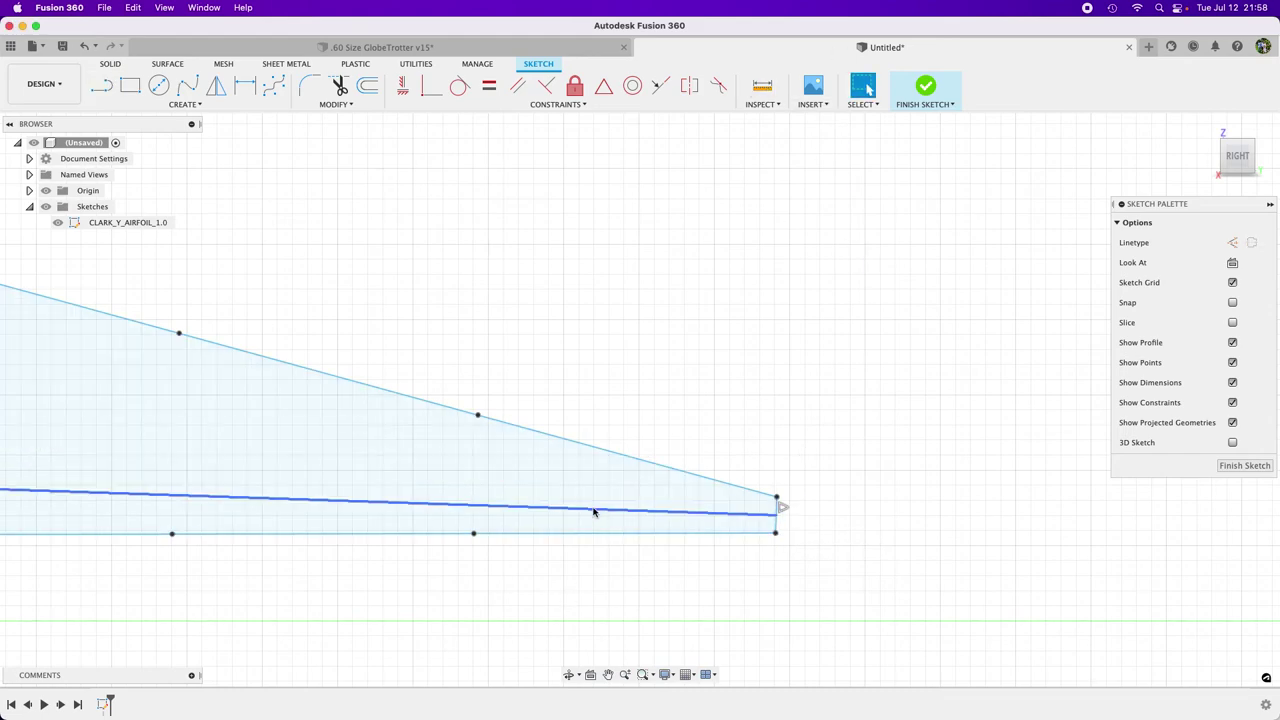
click(593, 512)
key(x)
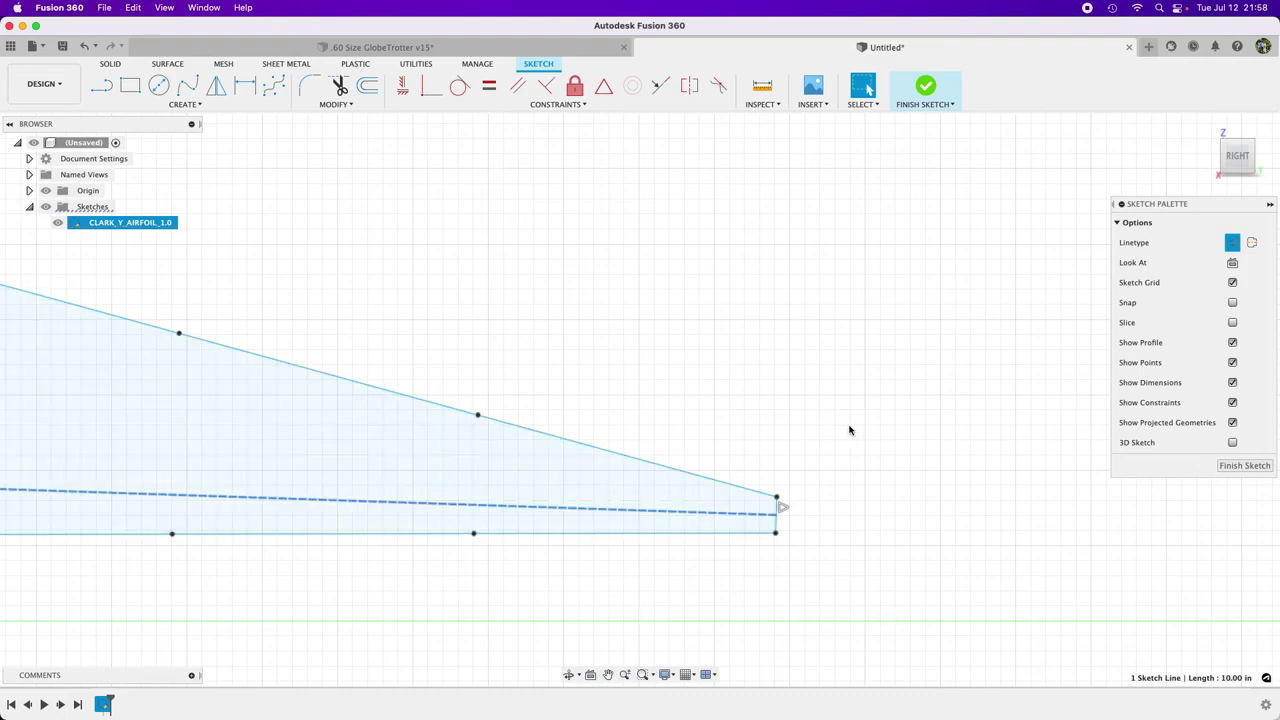
scroll(851, 430, down, 6)
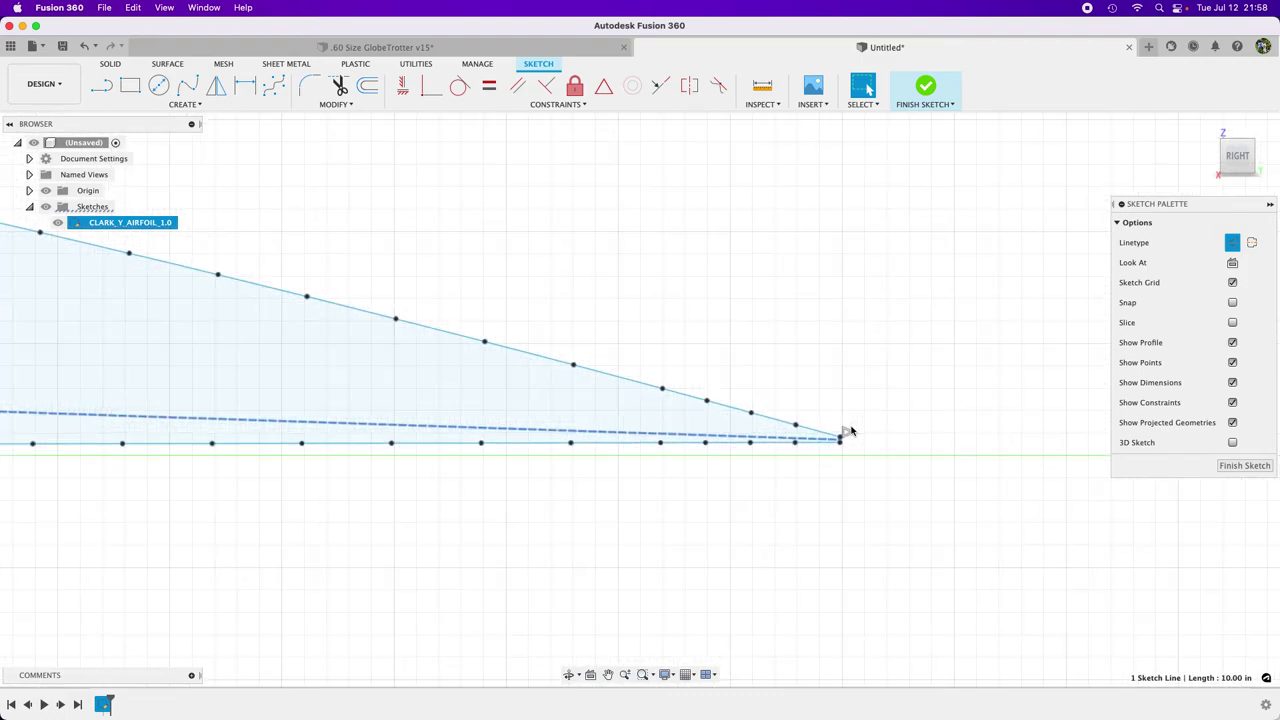
scroll(851, 430, down, 5)
scroll(433, 391, up, 8)
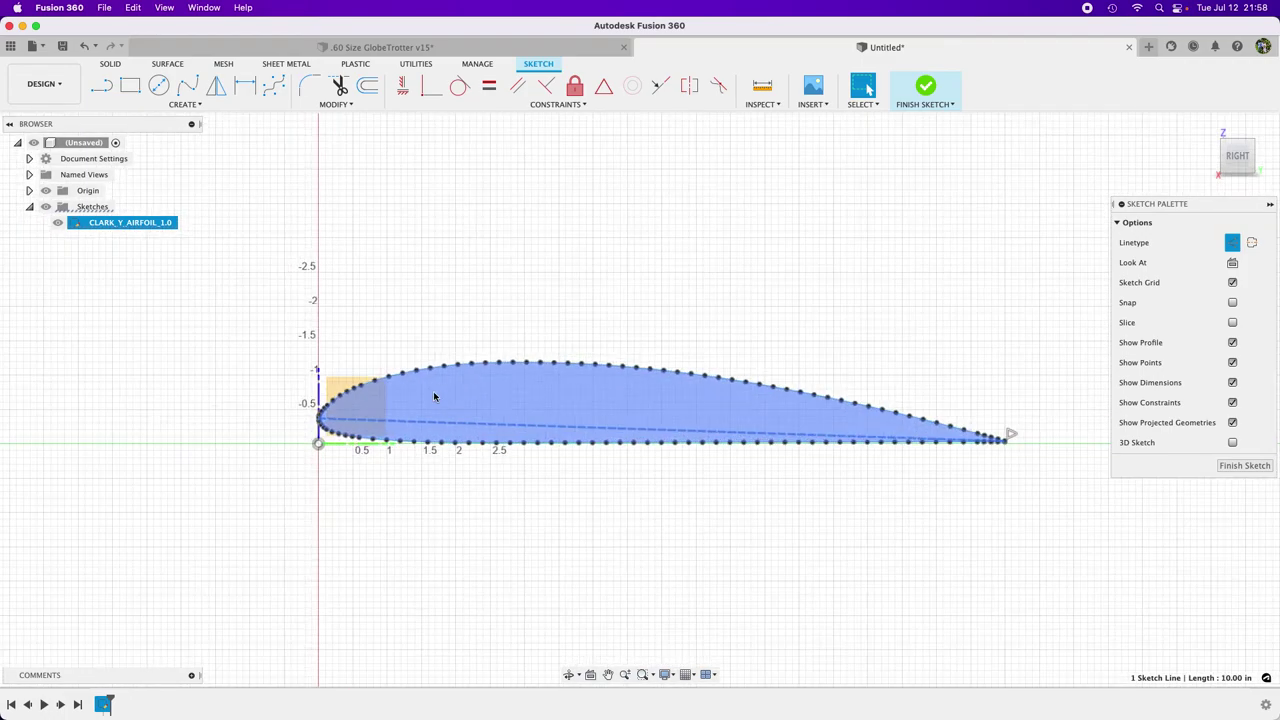
scroll(165, 323, down, 1)
scroll(165, 323, down, 1)
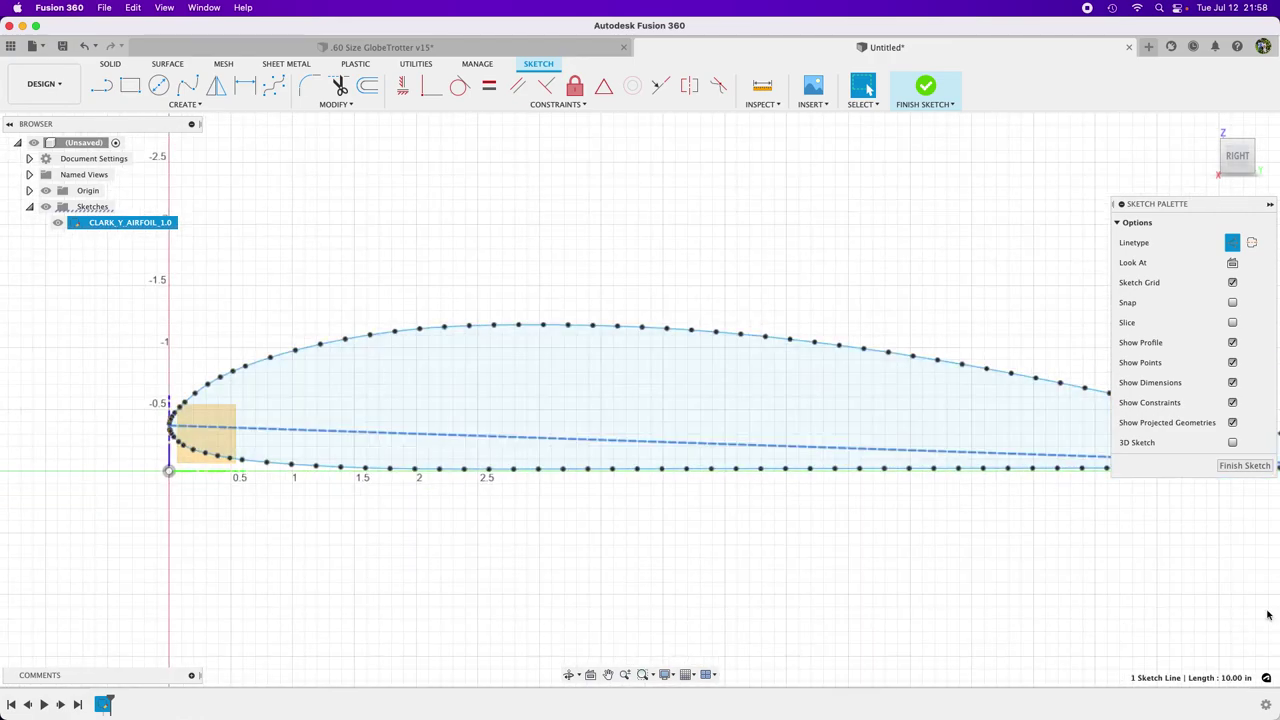
click(1245, 465)
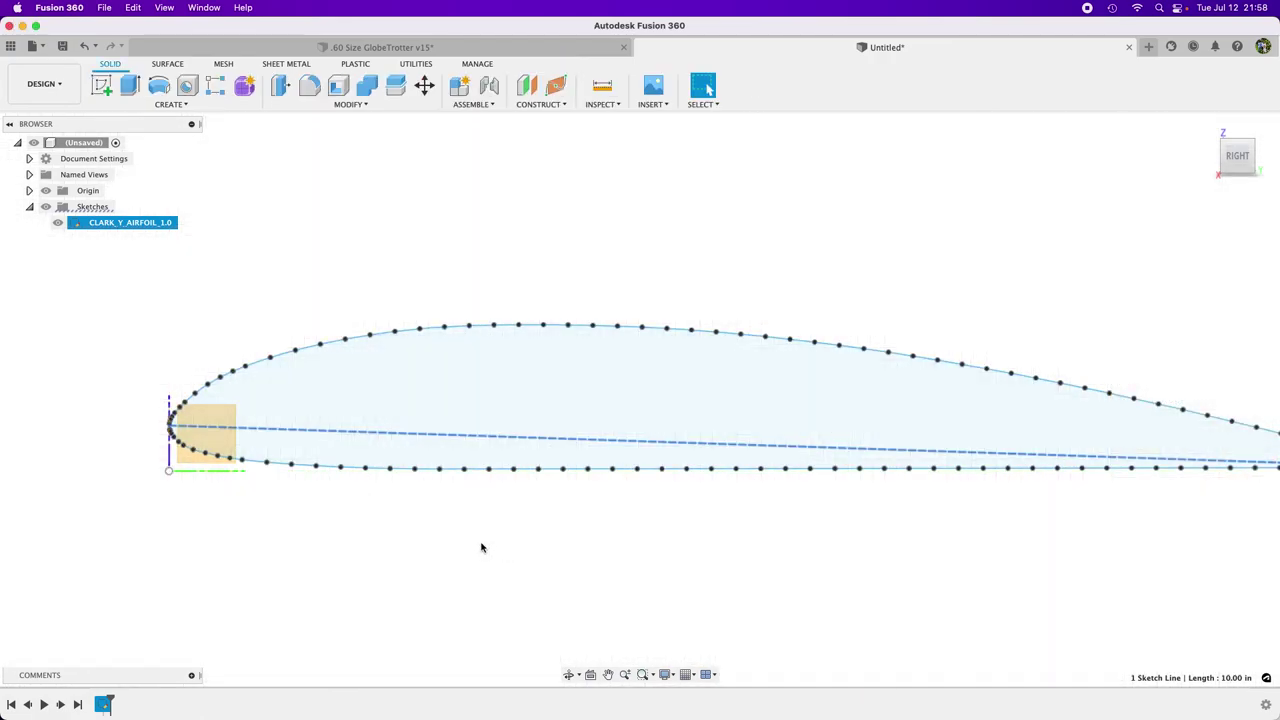
scroll(457, 517, down, 4)
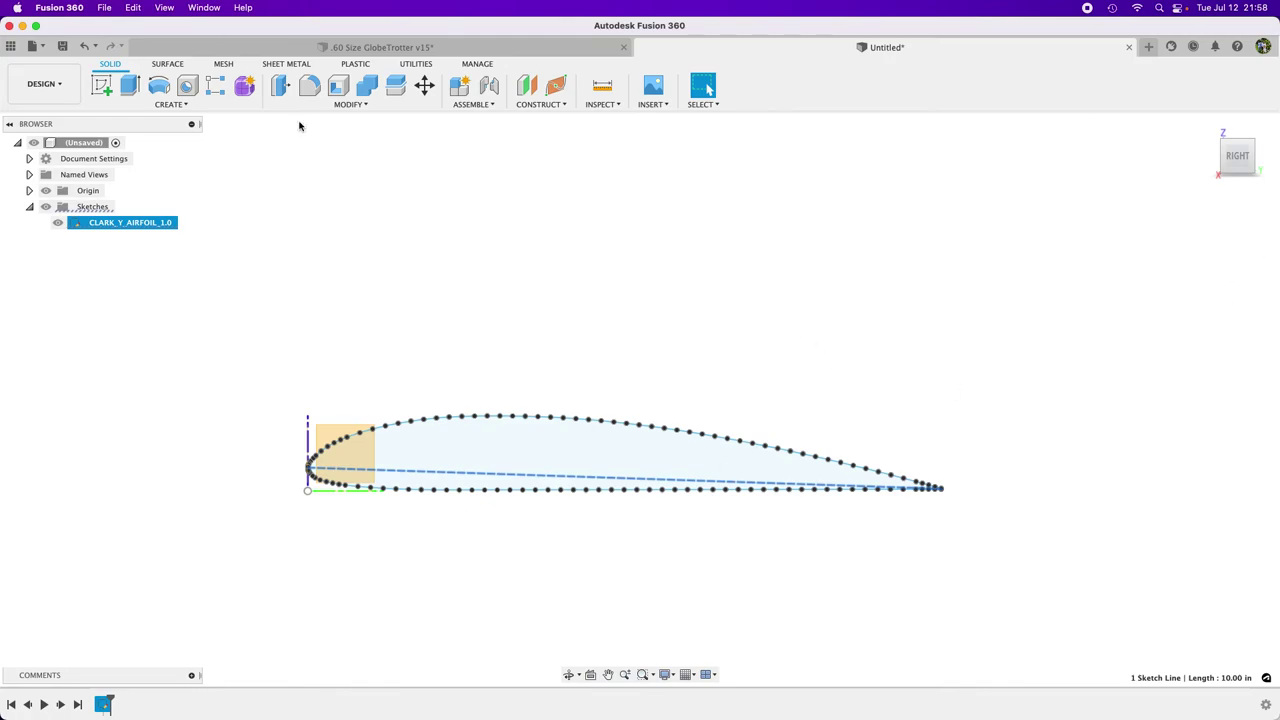
Step: Create a construction plane at 0 degrees through the airfoil's chord line
click(538, 104)
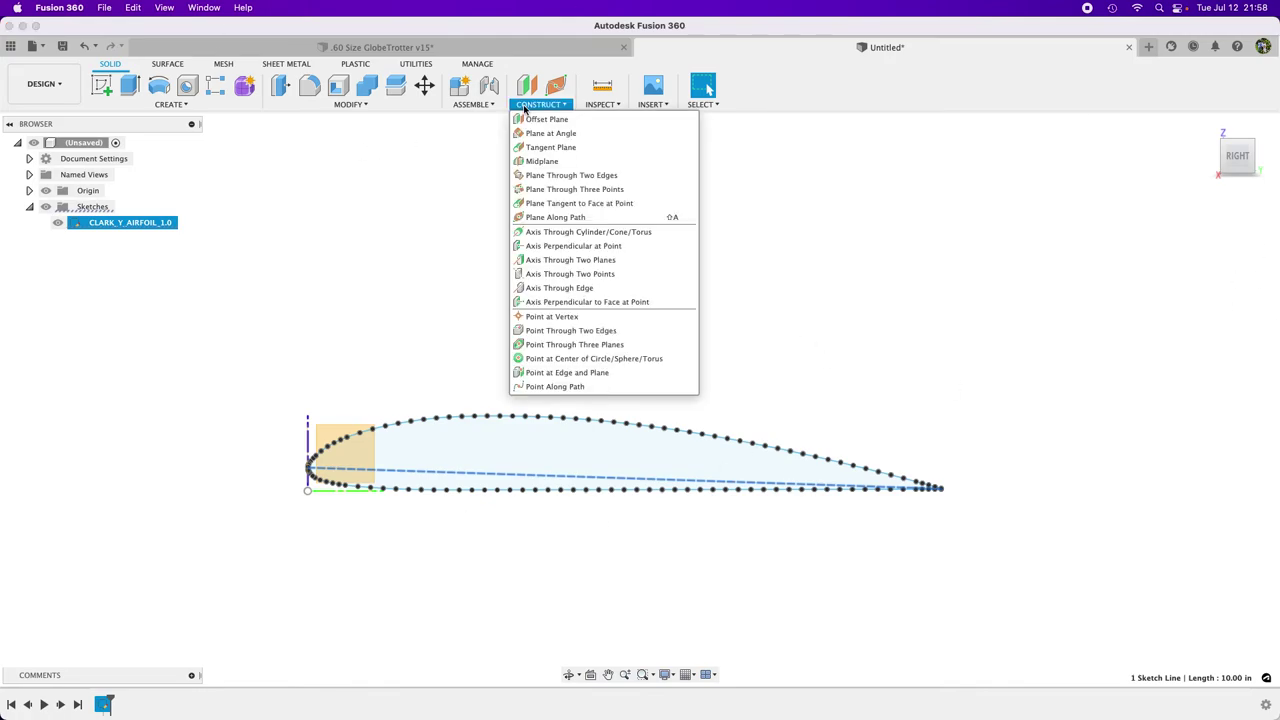
click(540, 134)
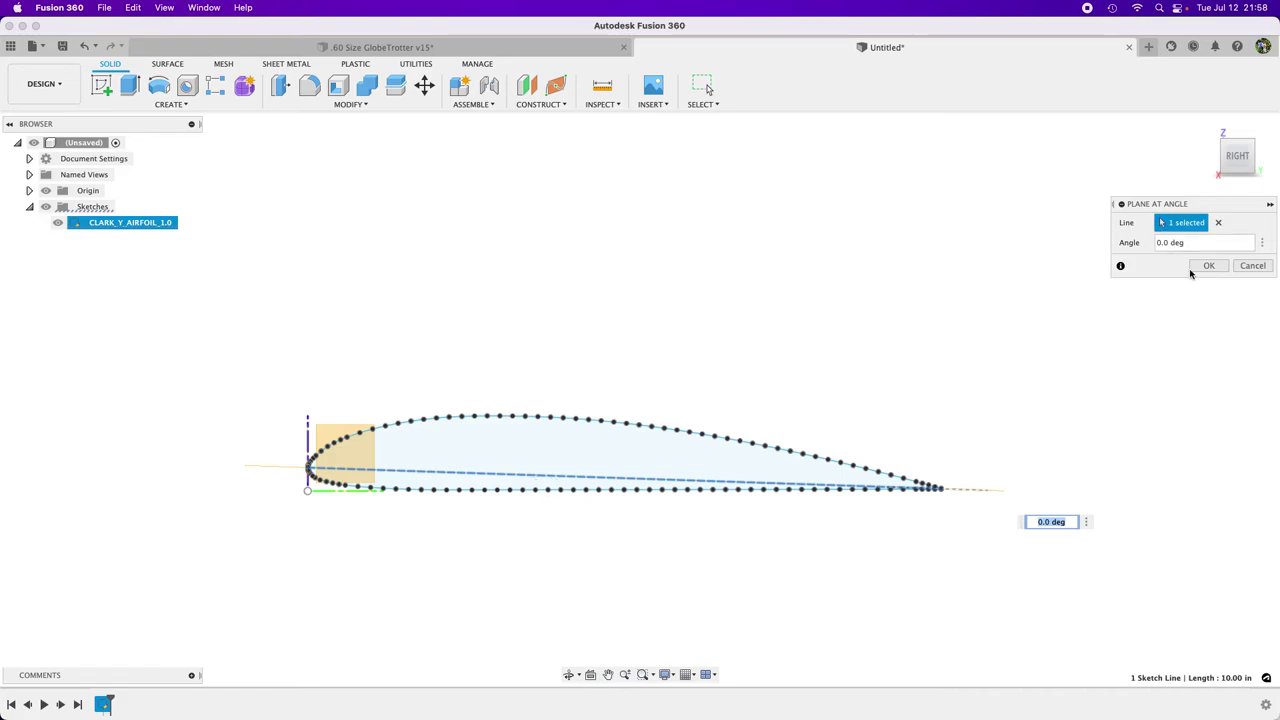
click(1218, 222)
click(760, 482)
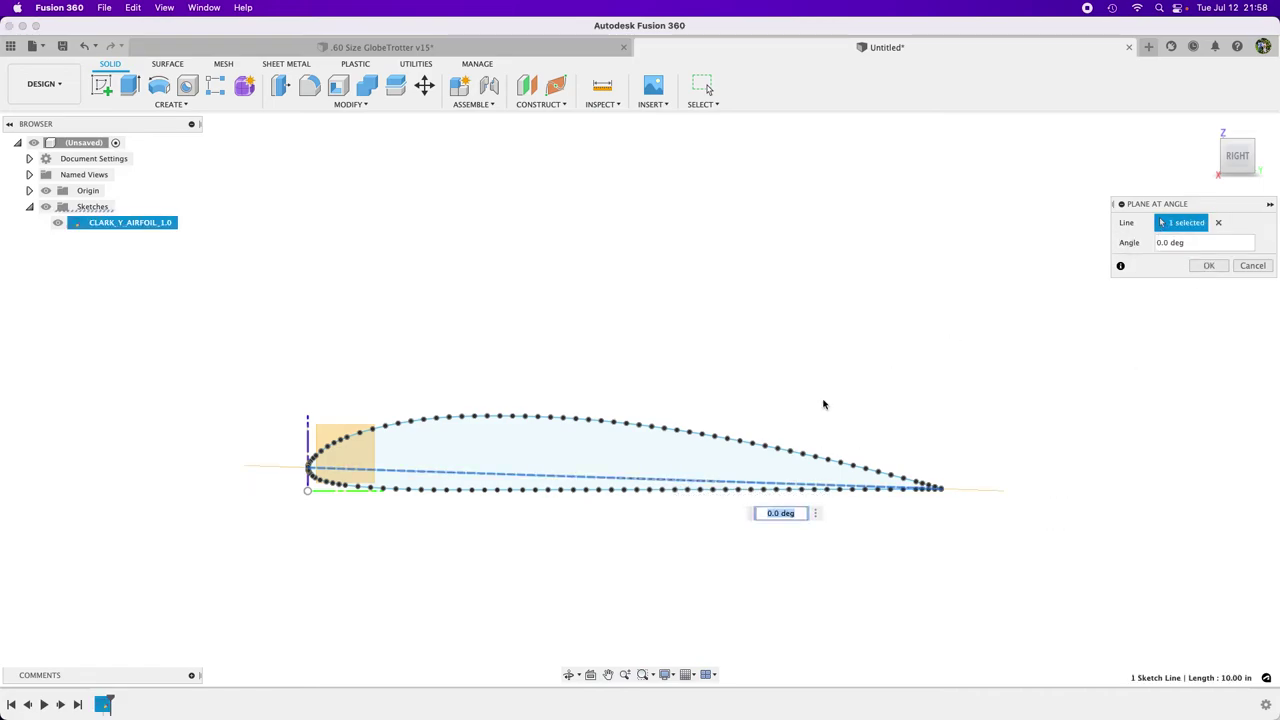
drag(1238, 152, 1216, 176)
shift+middle_drag(640, 400, 698, 418)
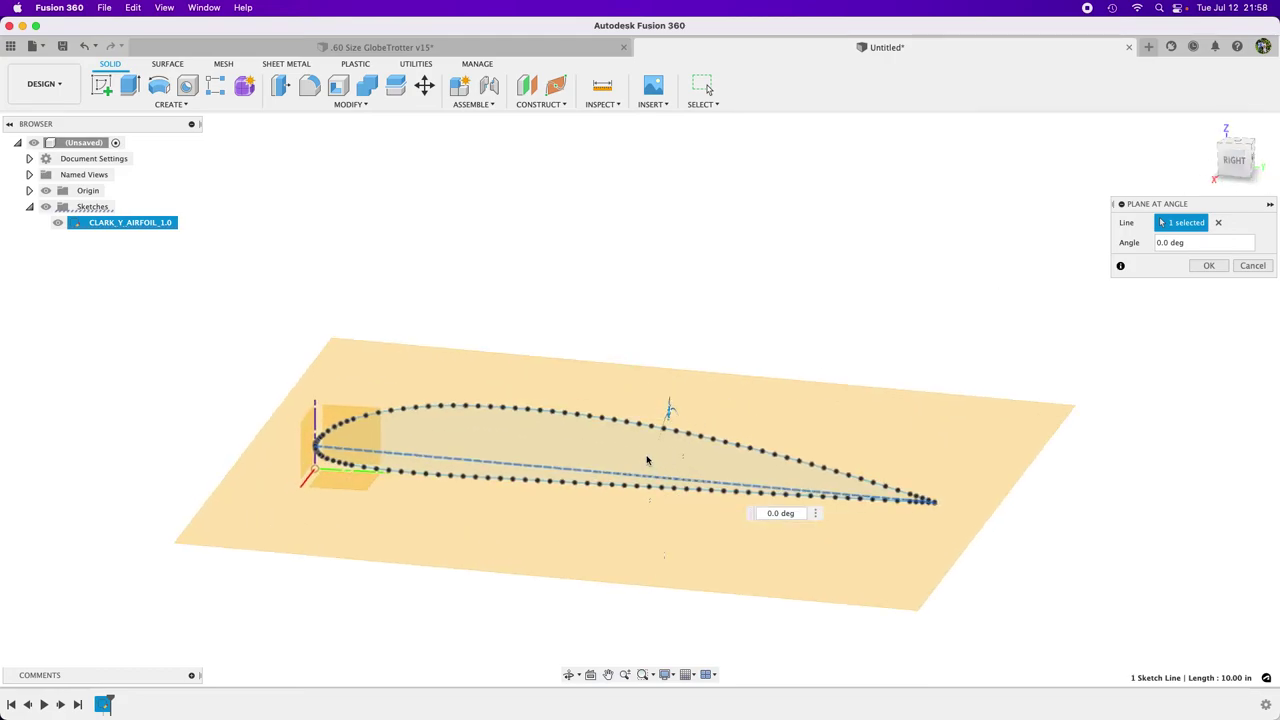
click(1207, 267)
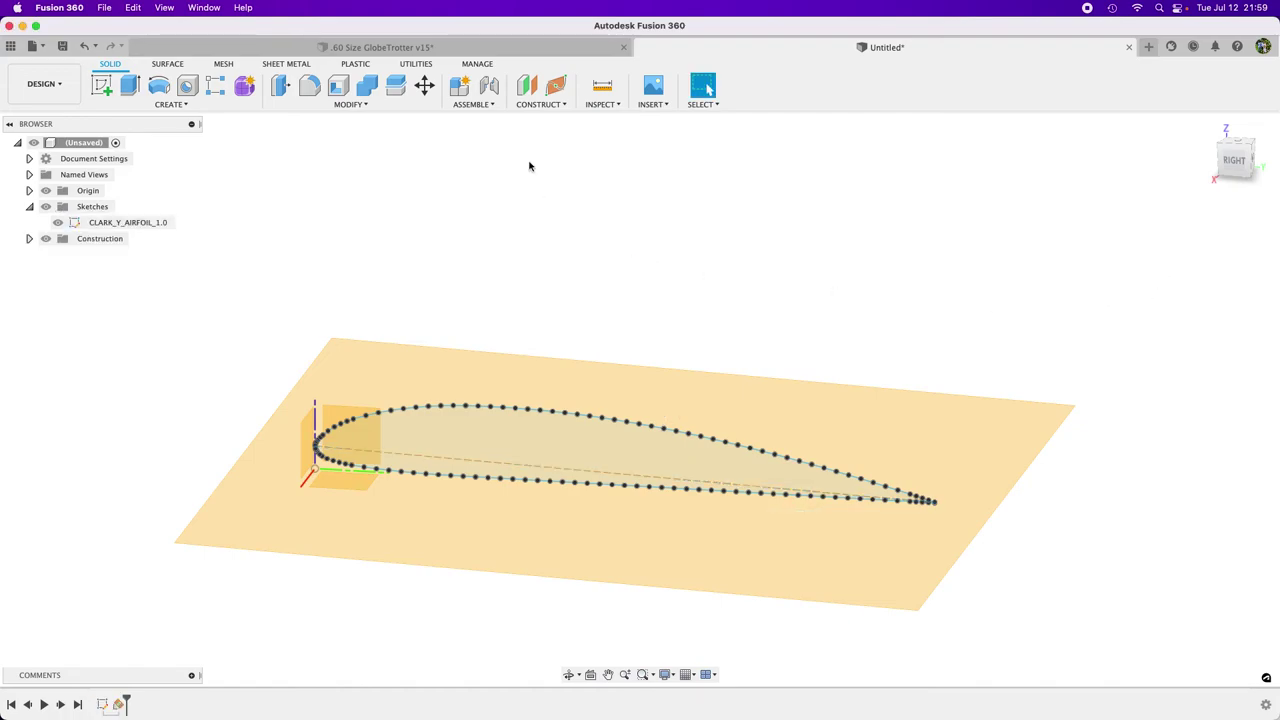
Step: Start a new sketch on the construction plane that runs through the chord line
click(396, 372)
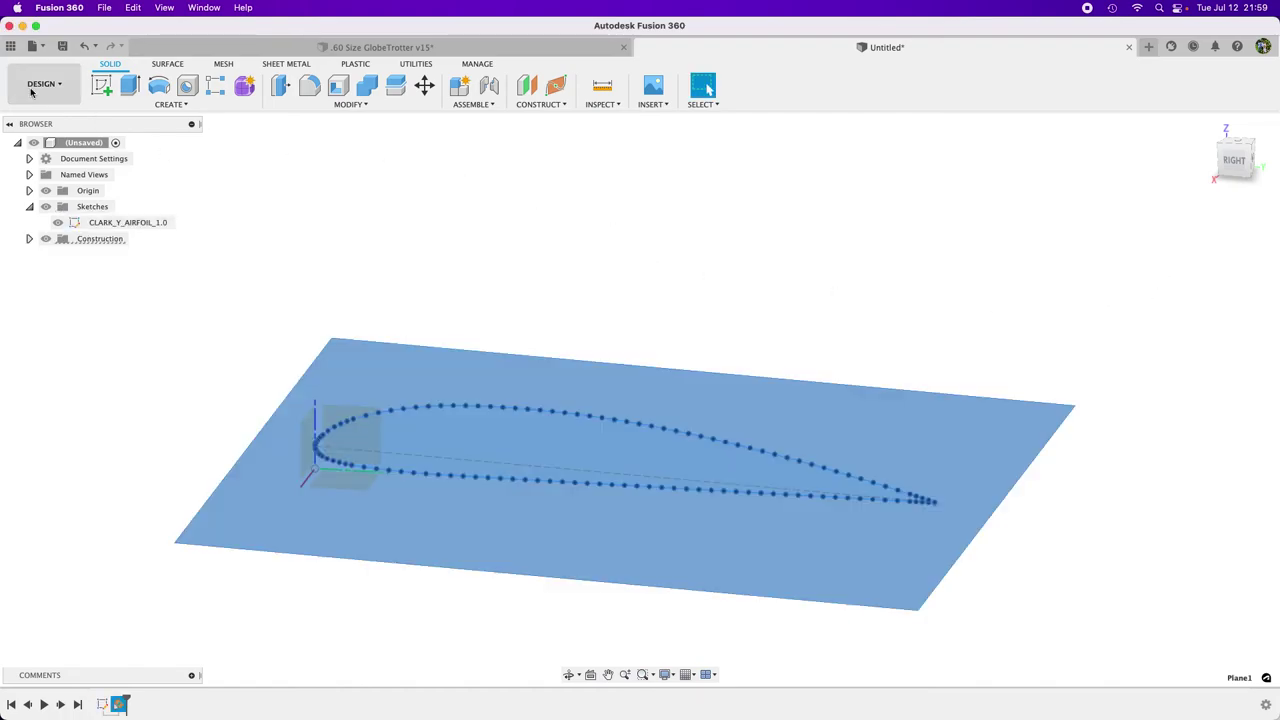
click(103, 86)
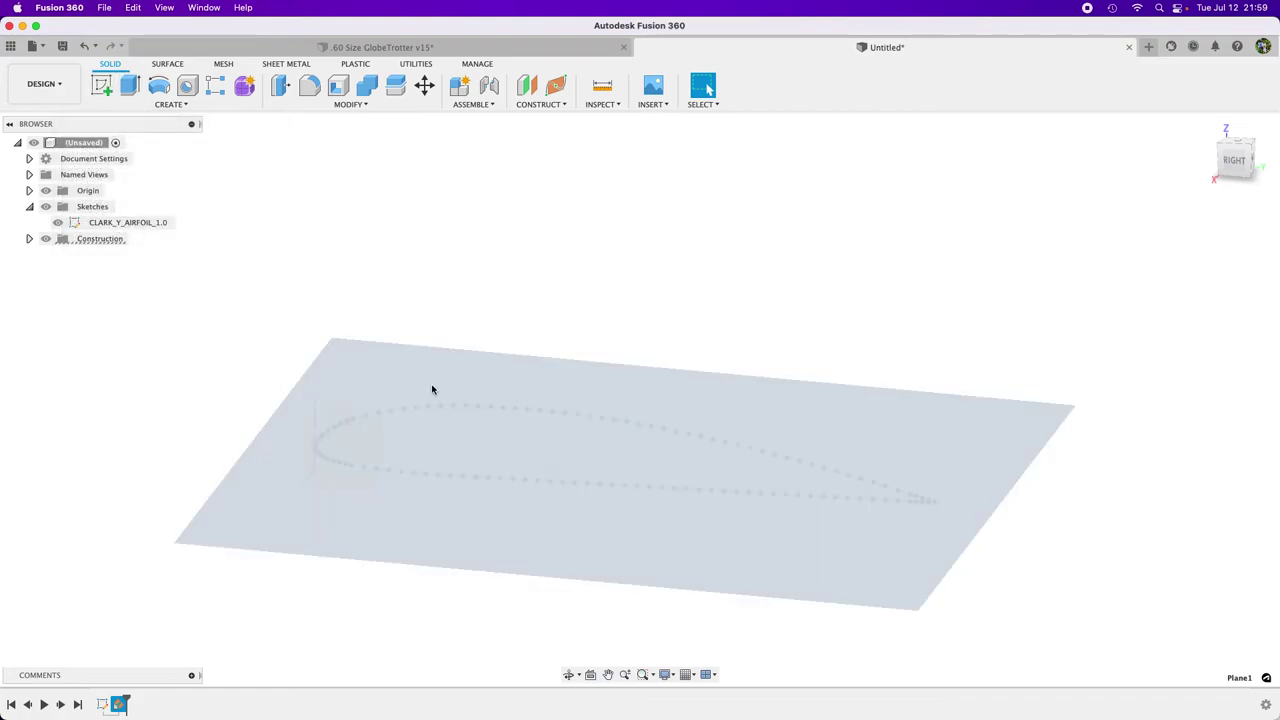
key(Escape)
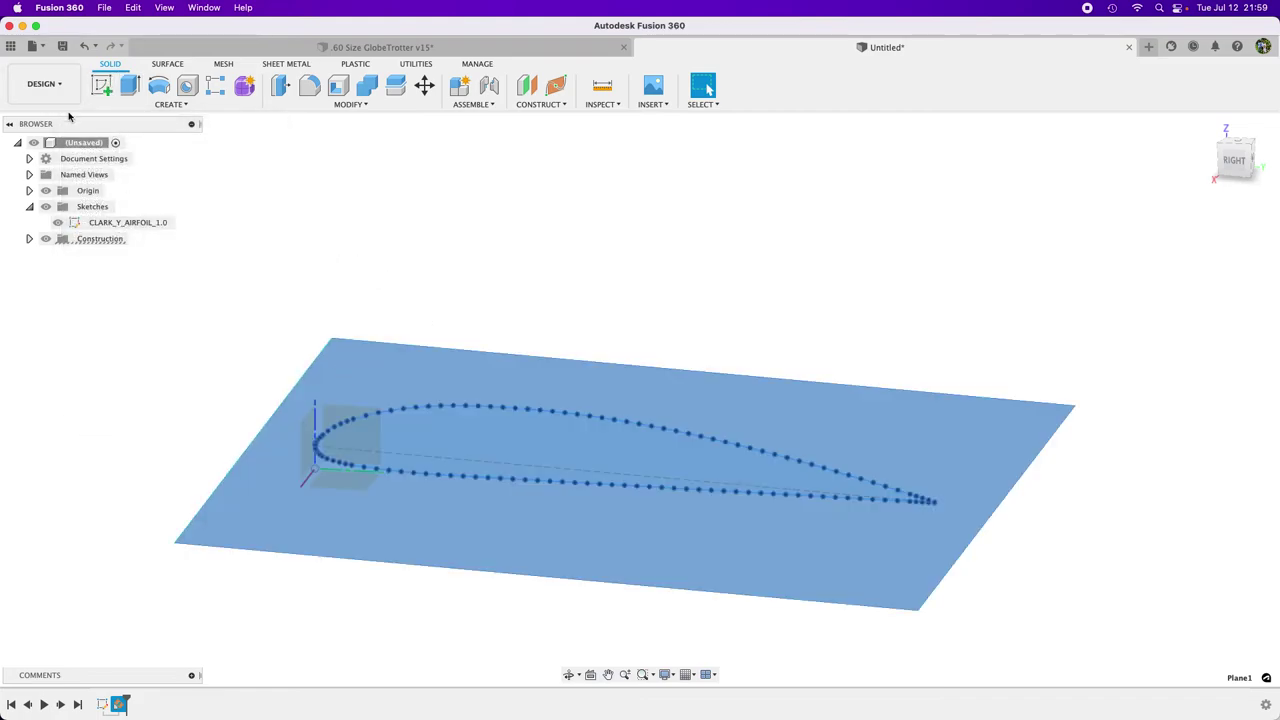
click(103, 86)
click(909, 371)
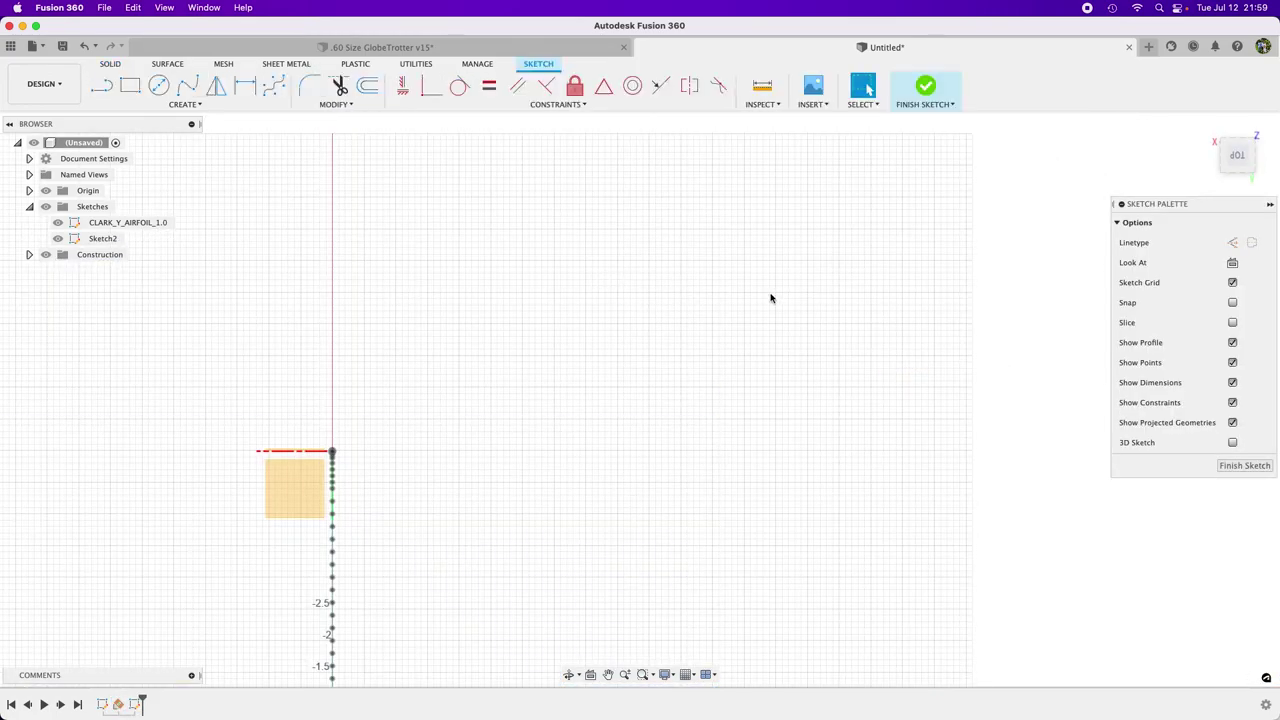
Step: Project the airfoil's leading-edge point and the chord line's trailing-edge endpoint into the new sketch
shift+middle_drag(574, 386, 615, 350)
shift+middle_drag(835, 266, 814, 231)
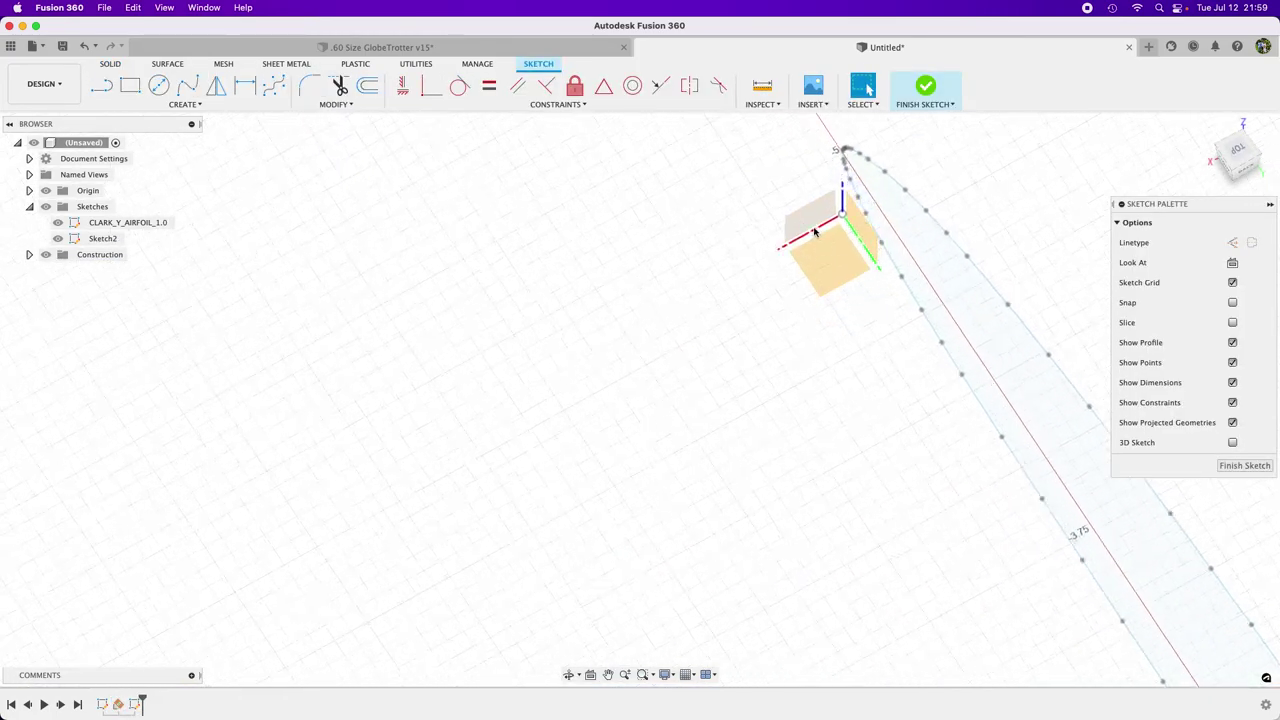
key(p)
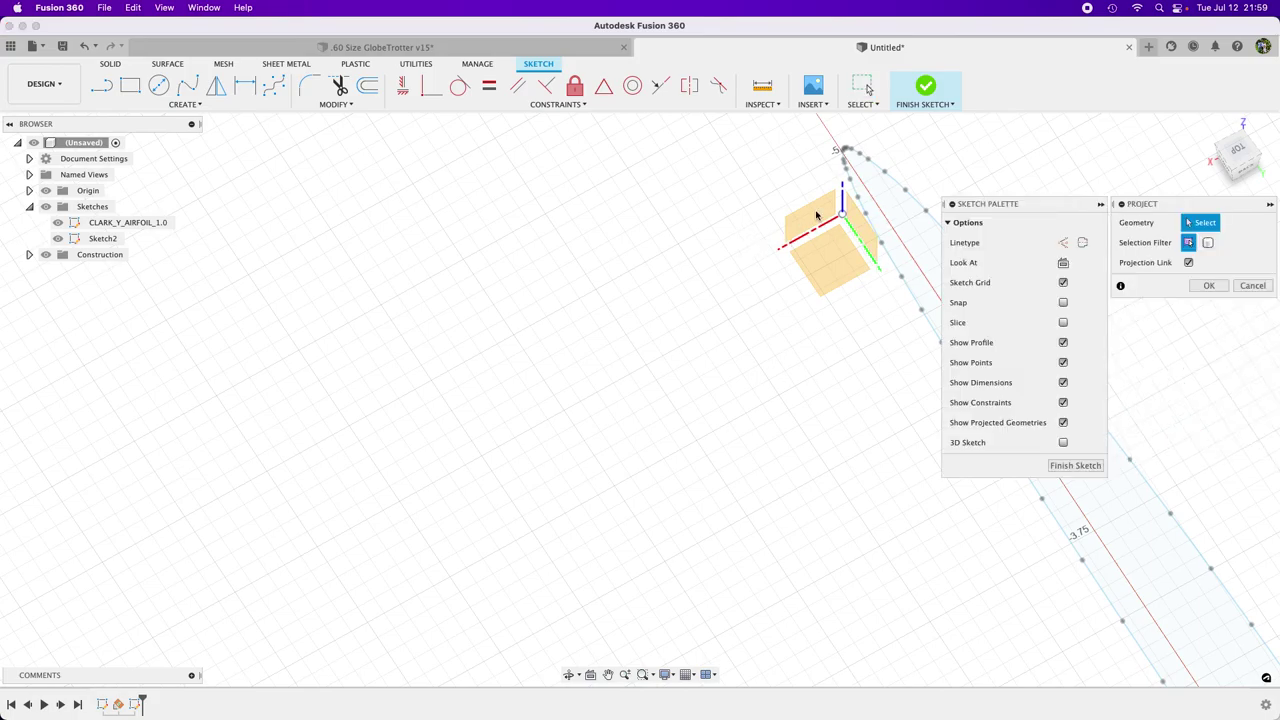
scroll(845, 152, up, 8)
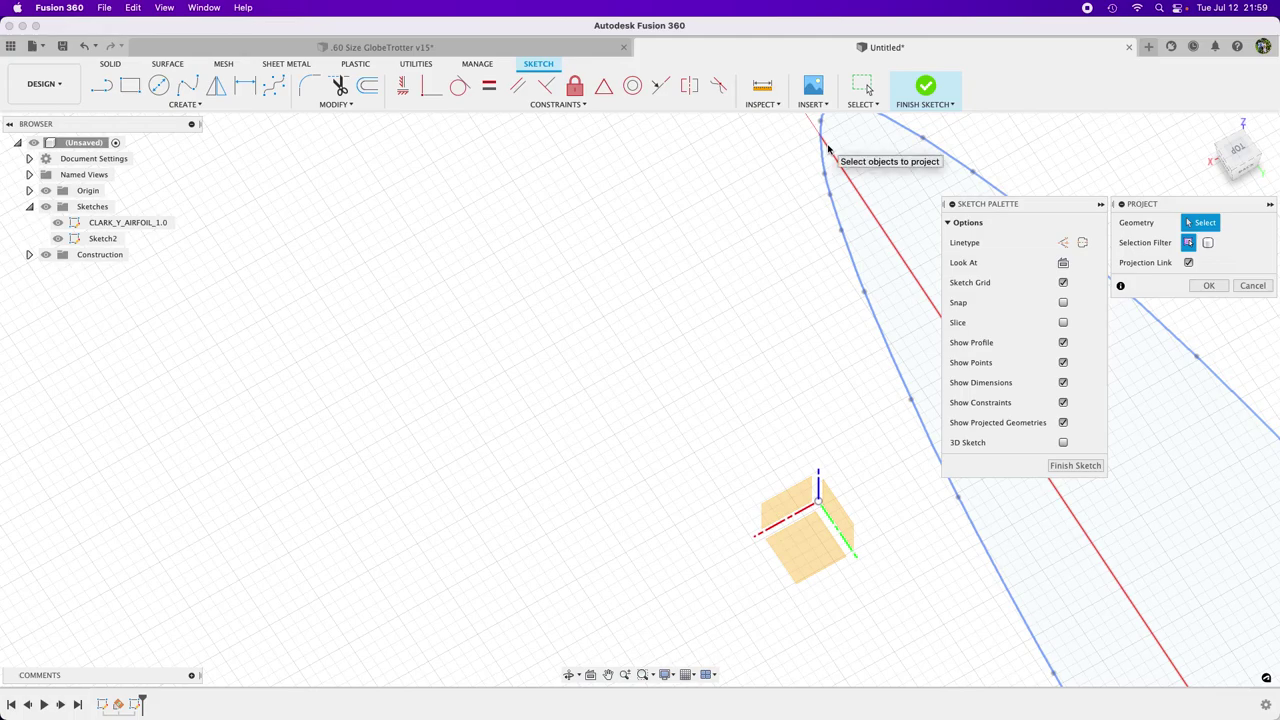
click(825, 152)
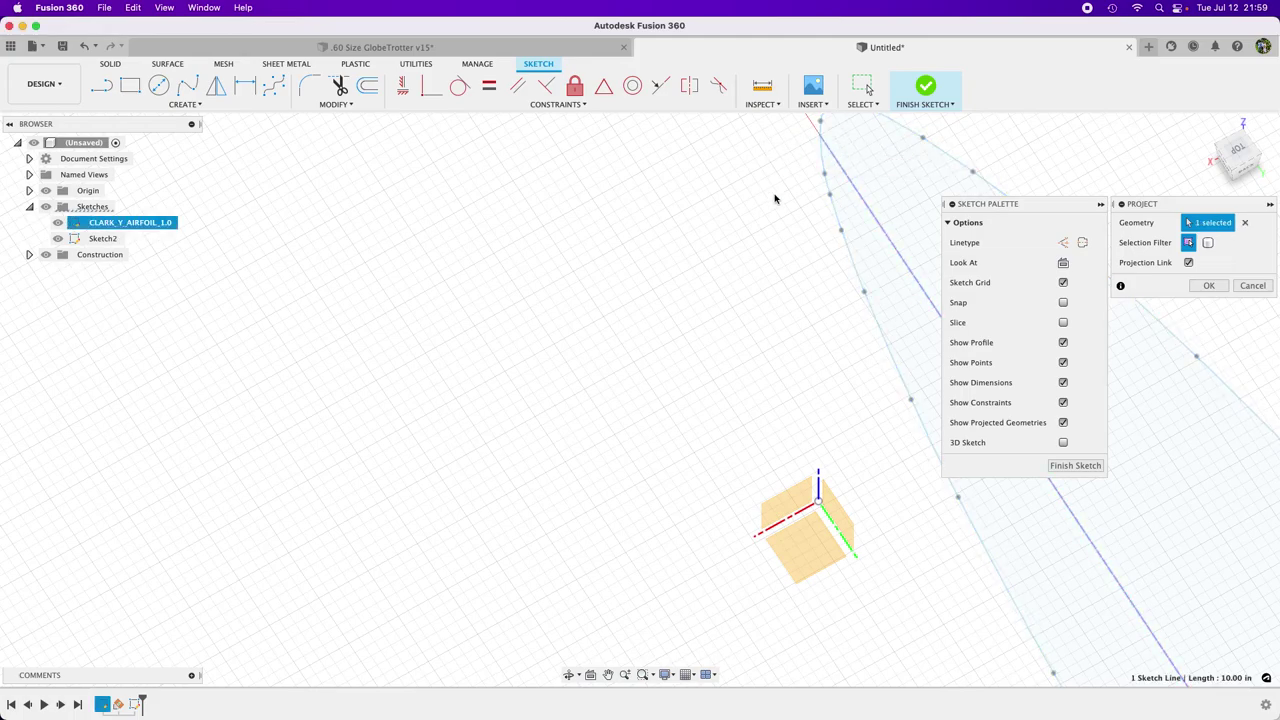
click(823, 146)
mouse_move(680, 345)
middle_down()
mouse_move(545, 190)
mouse_move(586, 177)
mouse_move(589, 156)
mouse_move(588, 178)
middle_up()
scroll(811, 466, up, 10)
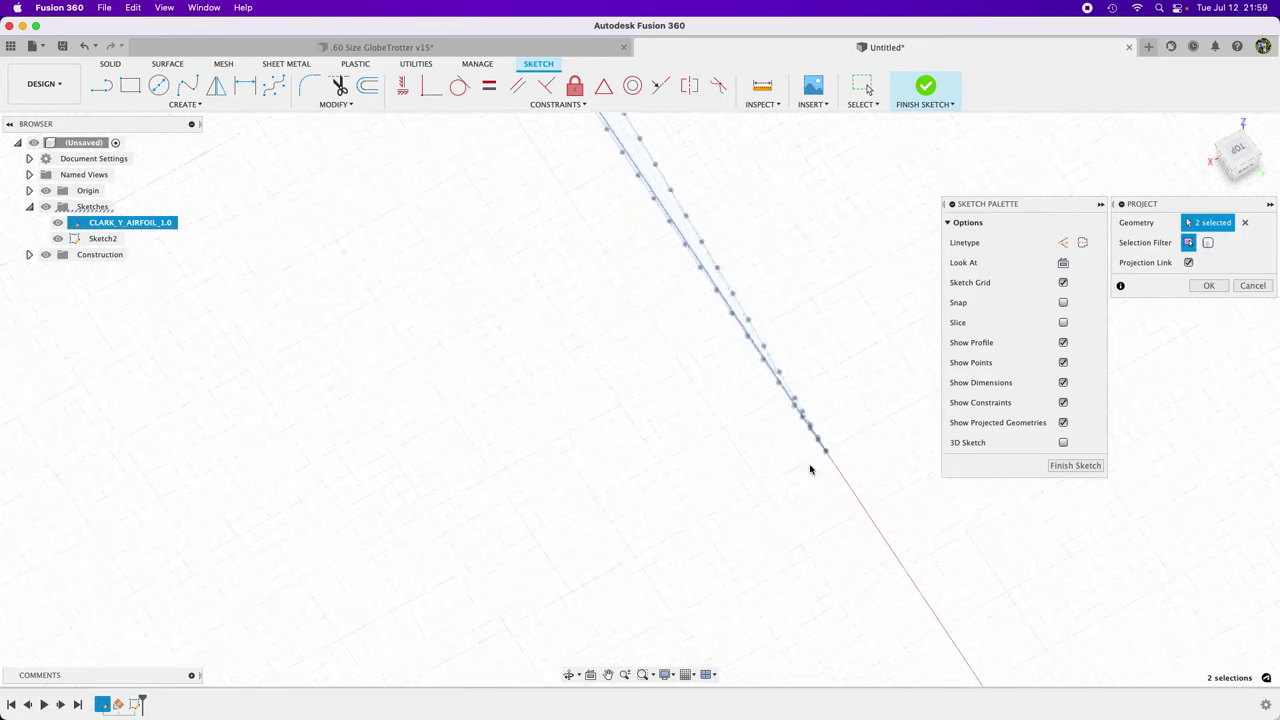
mouse_move(829, 437)
shift+middle_down()
mouse_move(871, 434)
mouse_move(938, 383)
shift+middle_up()
mouse_move(649, 364)
shift+middle_down()
mouse_move(674, 357)
mouse_move(543, 323)
mouse_move(803, 340)
mouse_move(712, 362)
mouse_move(612, 344)
shift+middle_up()
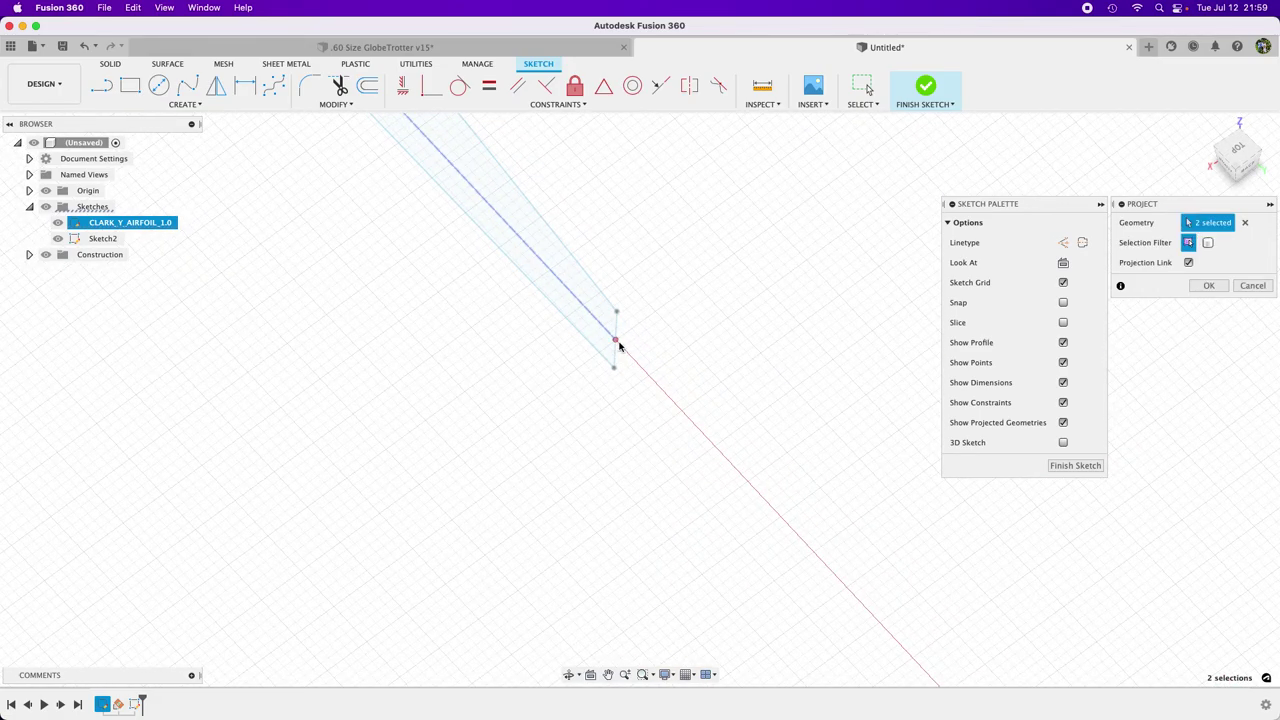
click(619, 345)
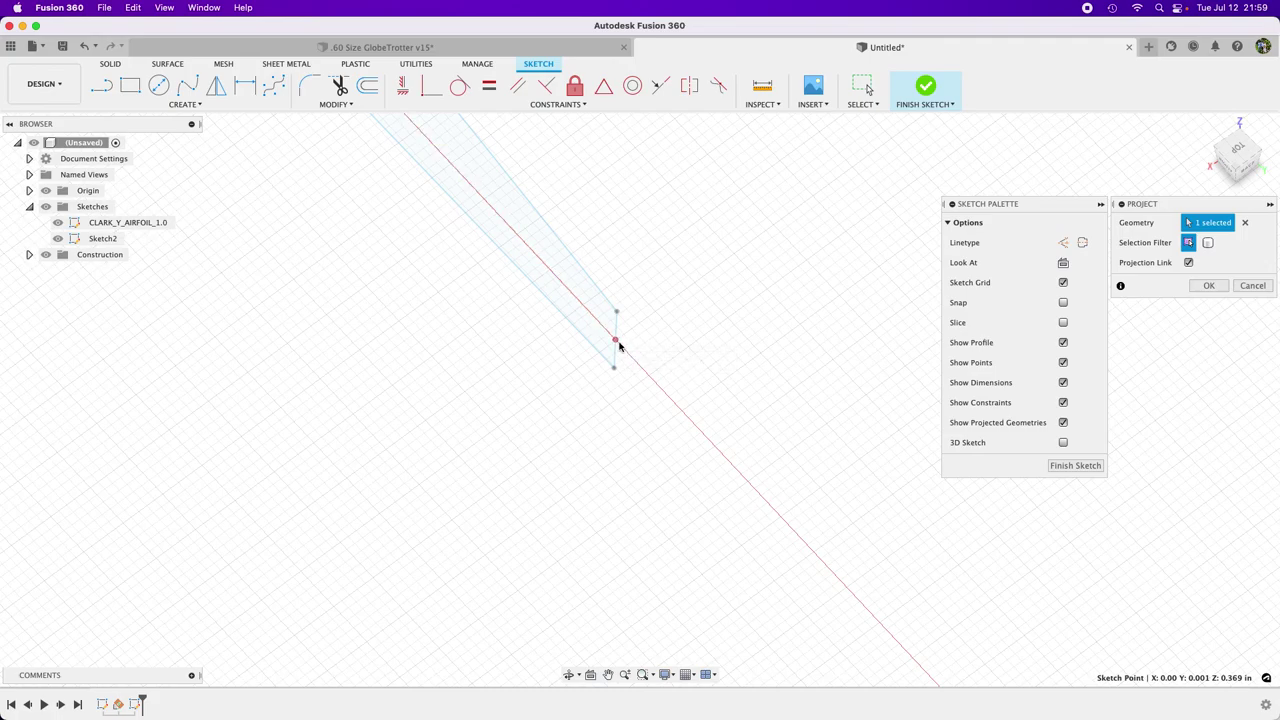
click(619, 345)
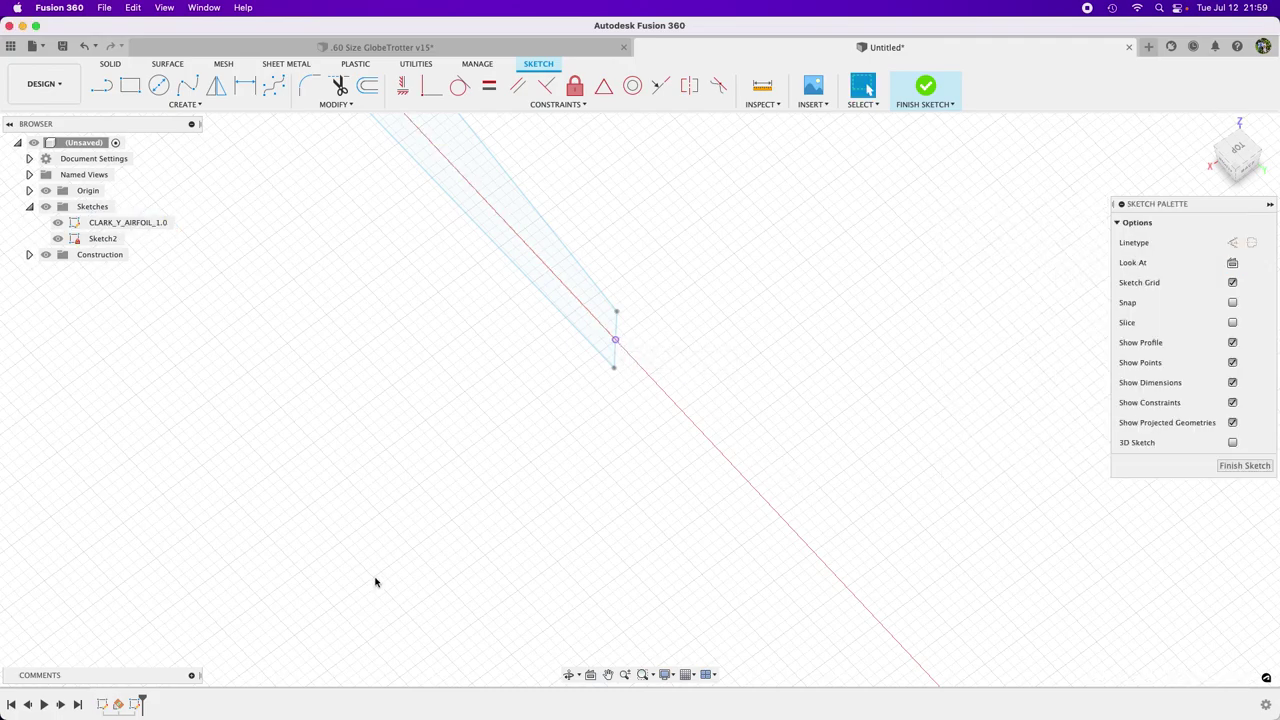
click(1237, 150)
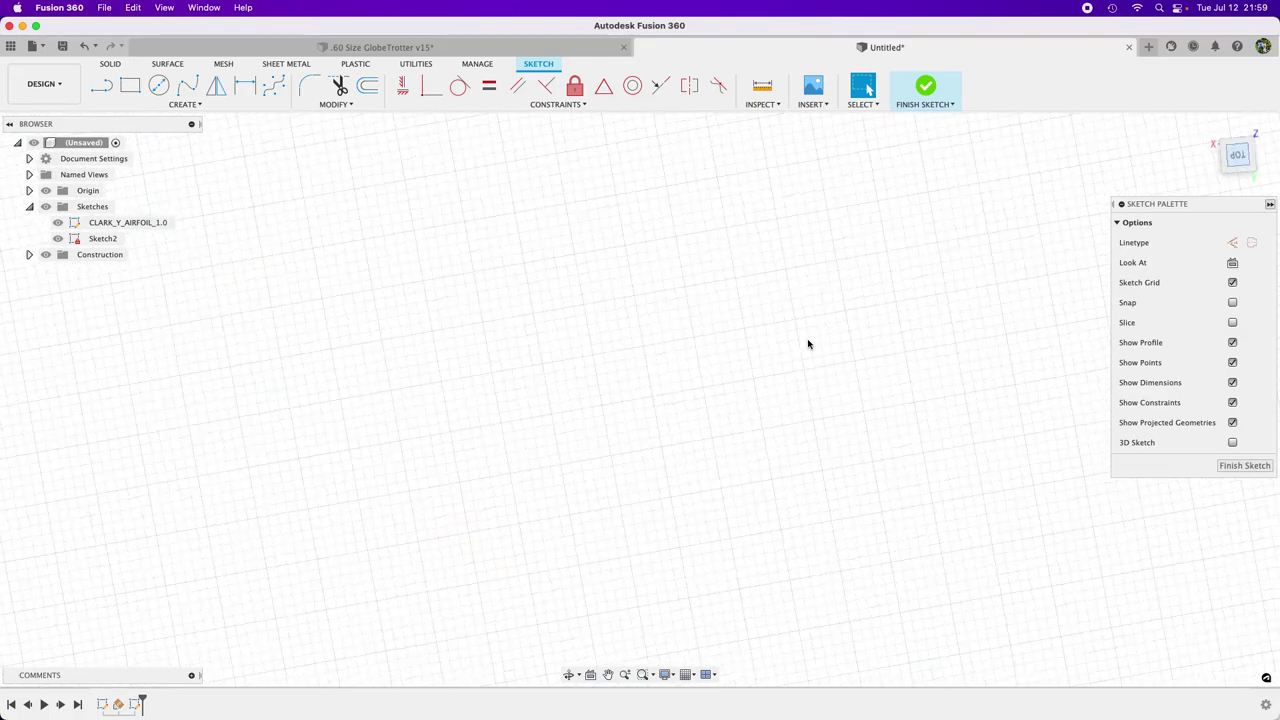
scroll(587, 593, down, 5)
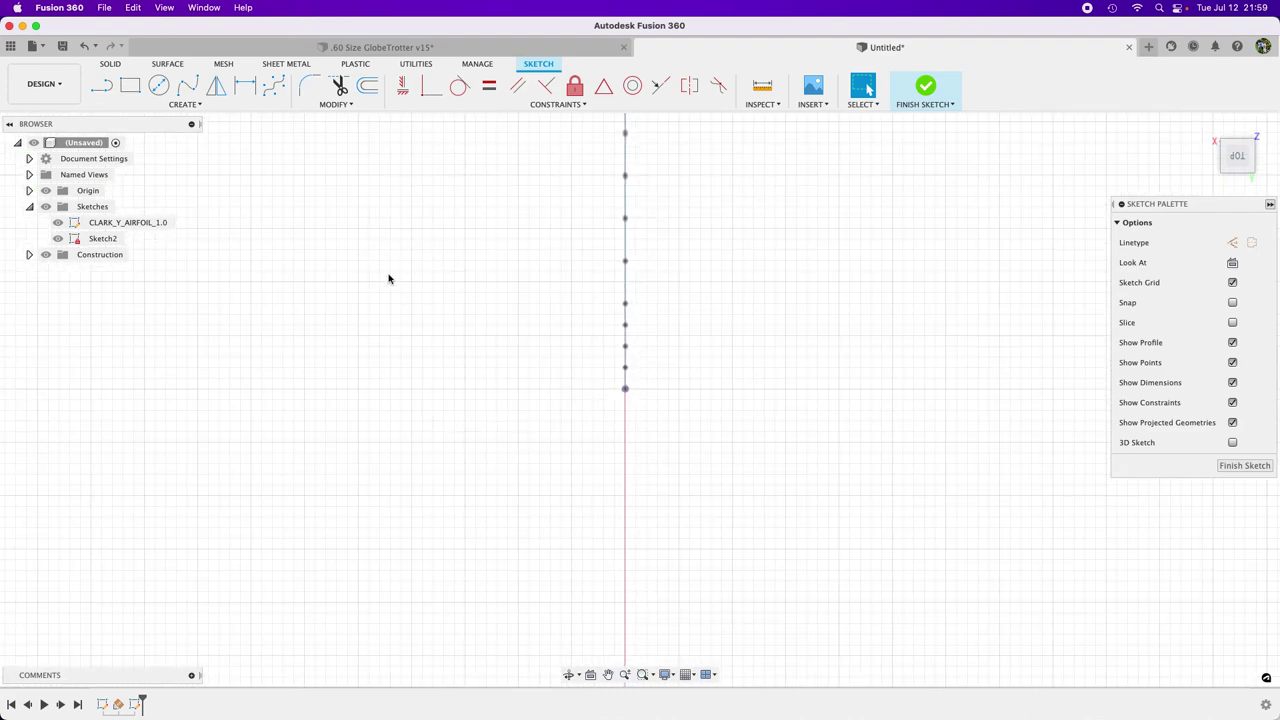
click(274, 86)
scroll(643, 560, down, 3)
scroll(643, 560, down, 3)
scroll(630, 348, up, 10)
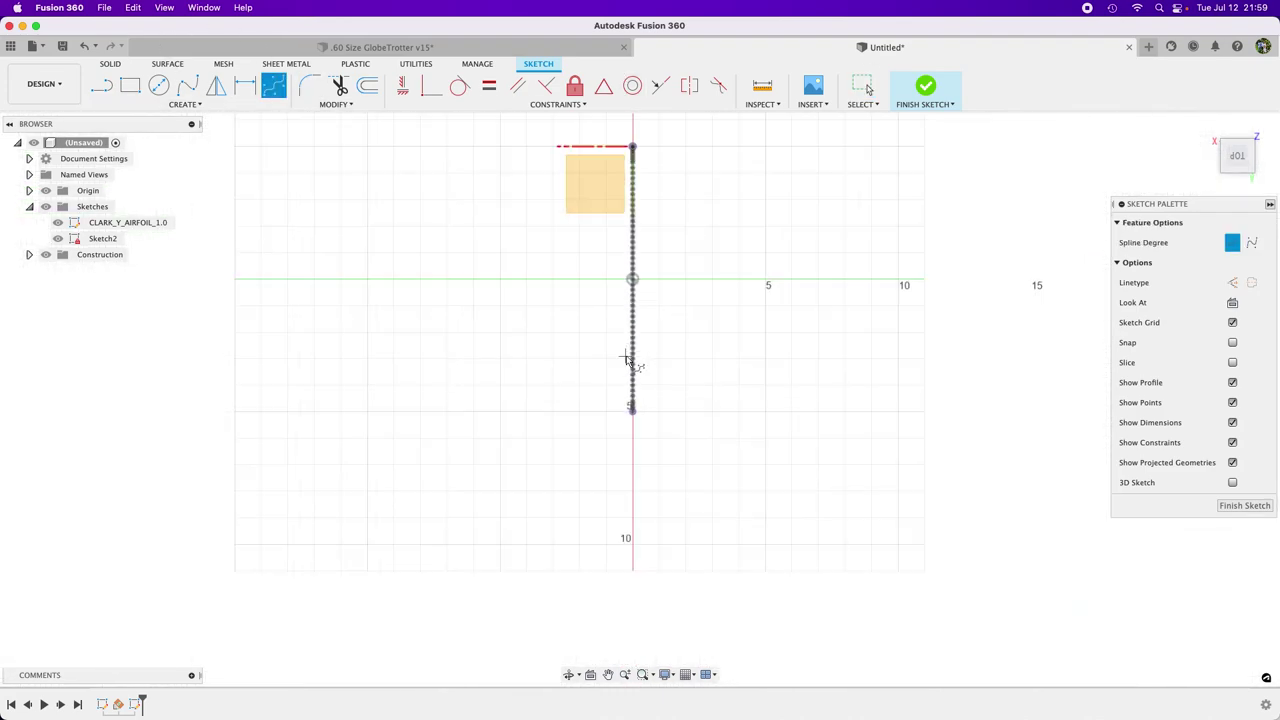
scroll(630, 210, up, 2)
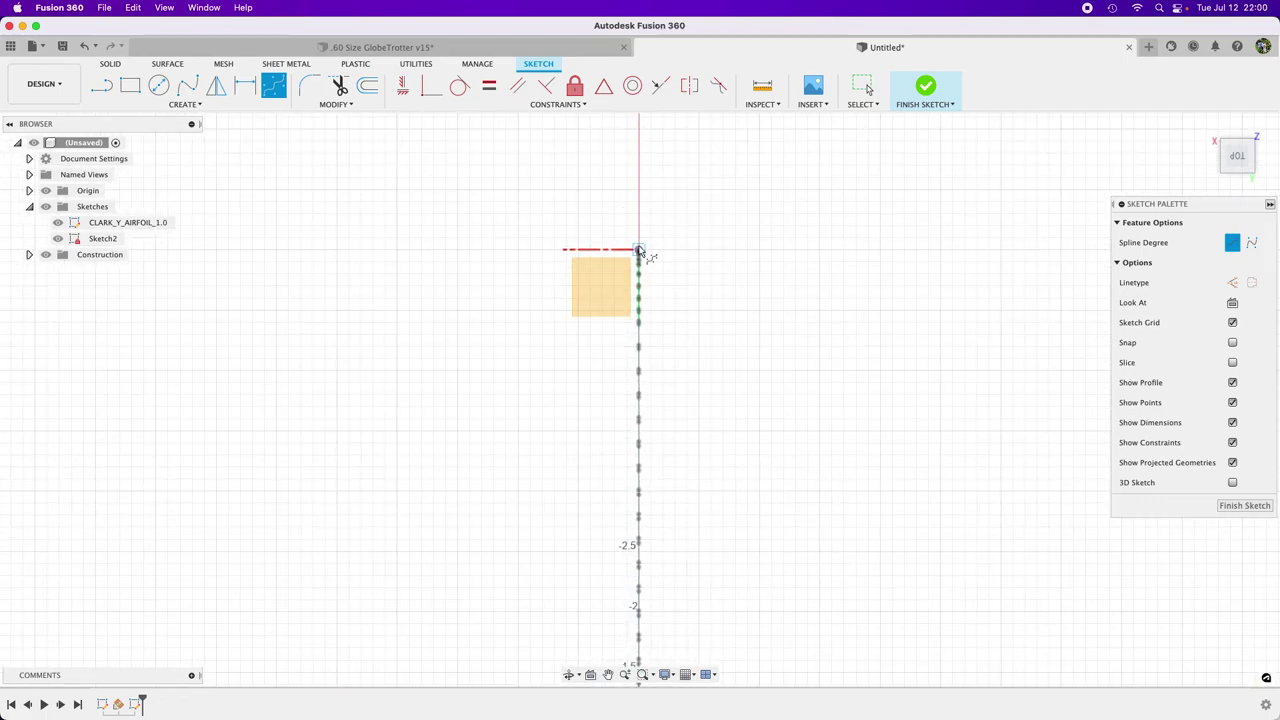
click(638, 250)
scroll(871, 337, down, 8)
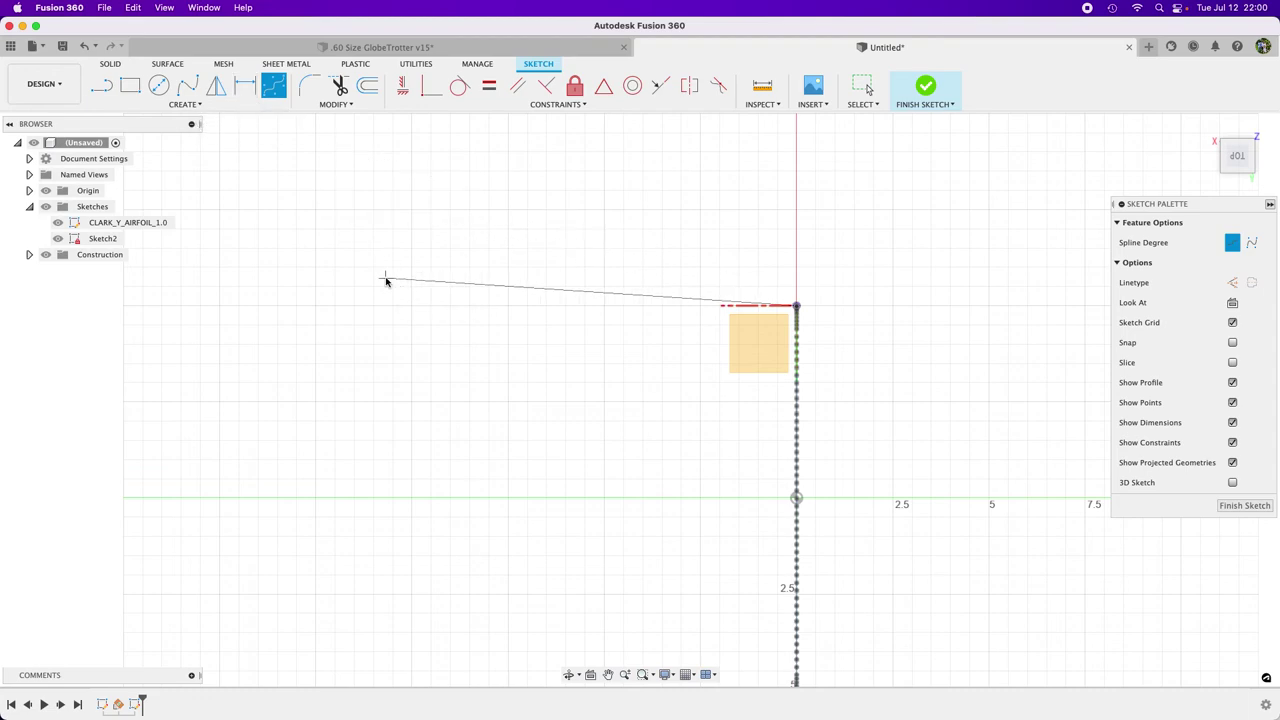
key(Escape)
Step: Draw a short line along the chord direction across the sketch origin at mid-chord
click(101, 86)
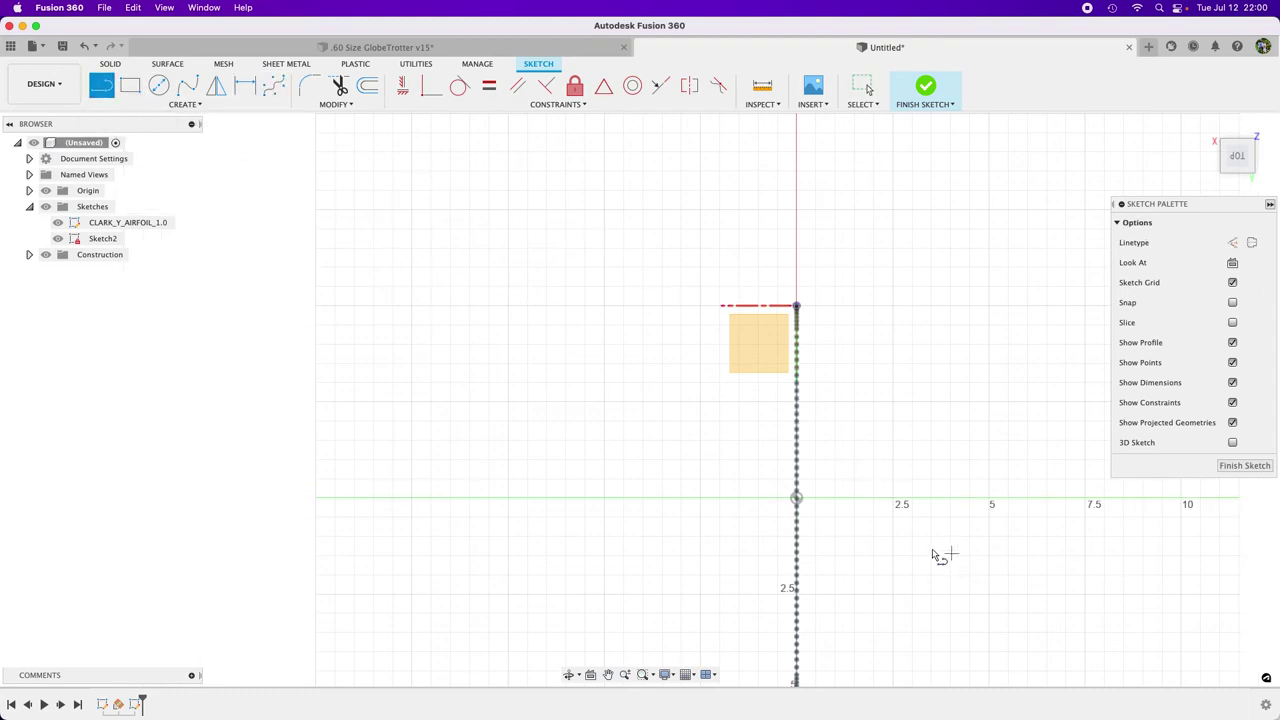
click(796, 492)
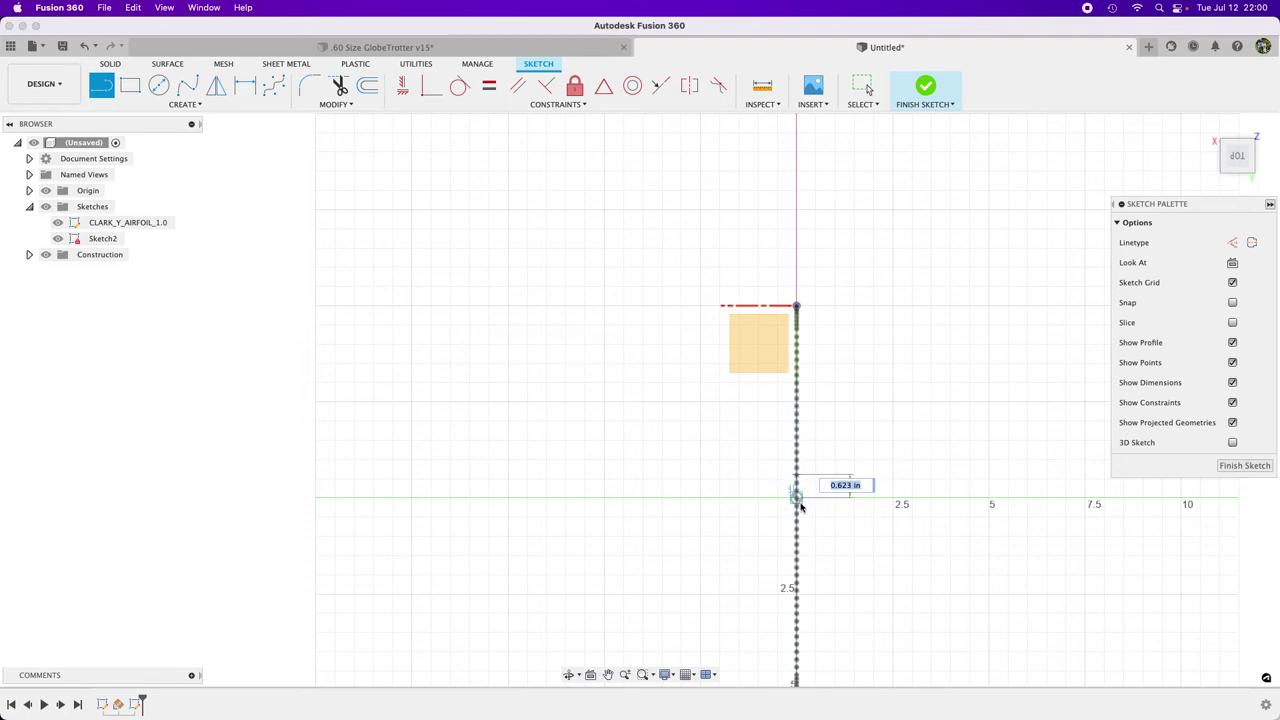
click(763, 511)
click(870, 88)
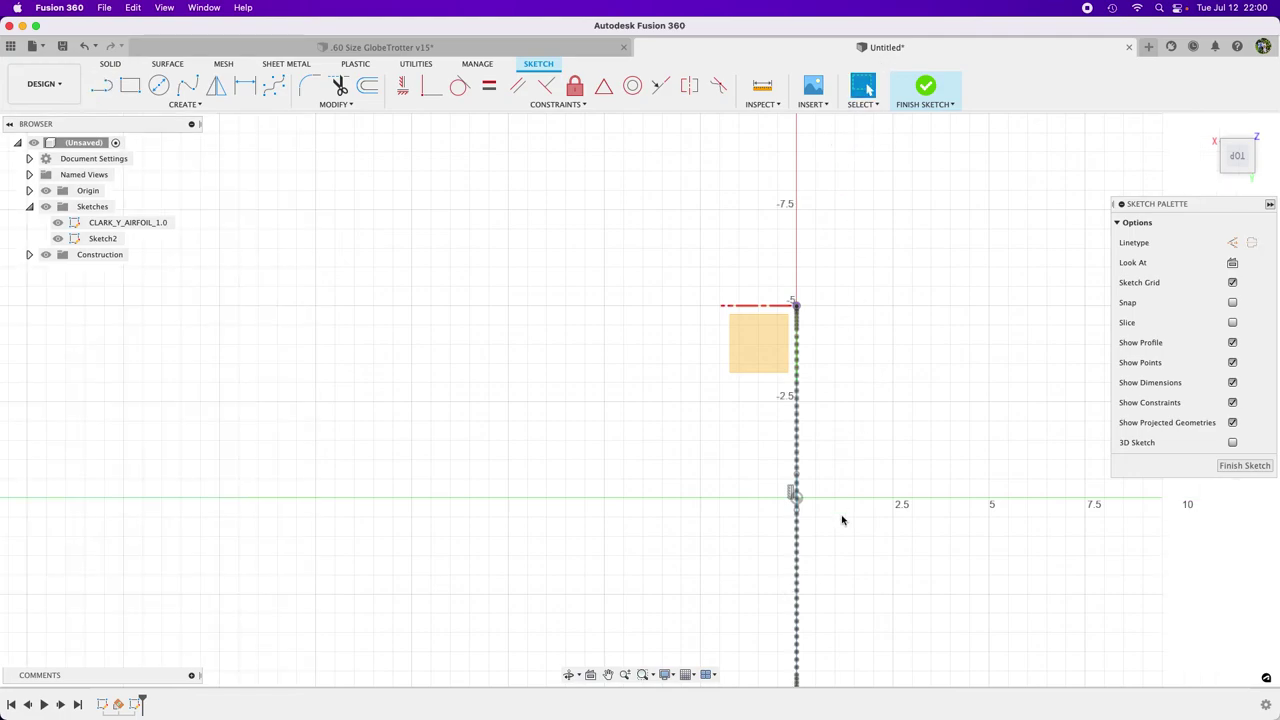
scroll(843, 517, up, 5)
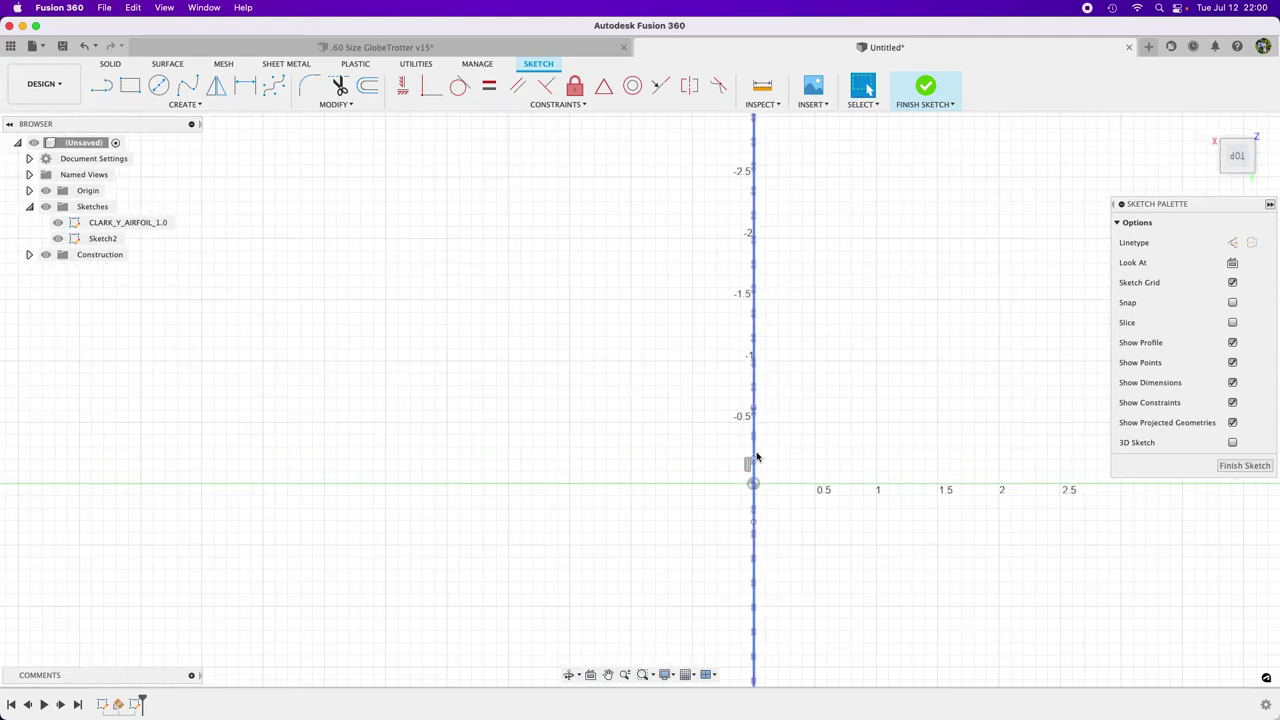
drag(698, 431, 845, 597)
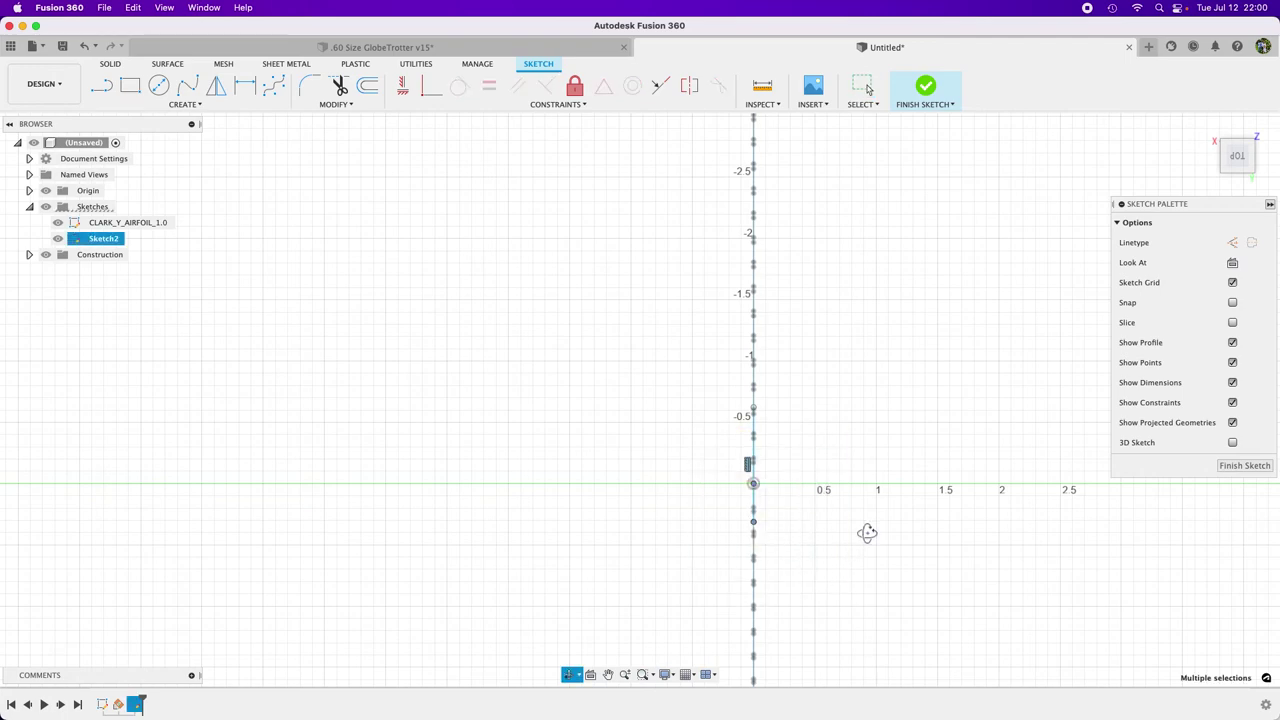
mouse_move(866, 531)
shift+middle_down()
mouse_move(911, 520)
mouse_move(849, 572)
shift+middle_up()
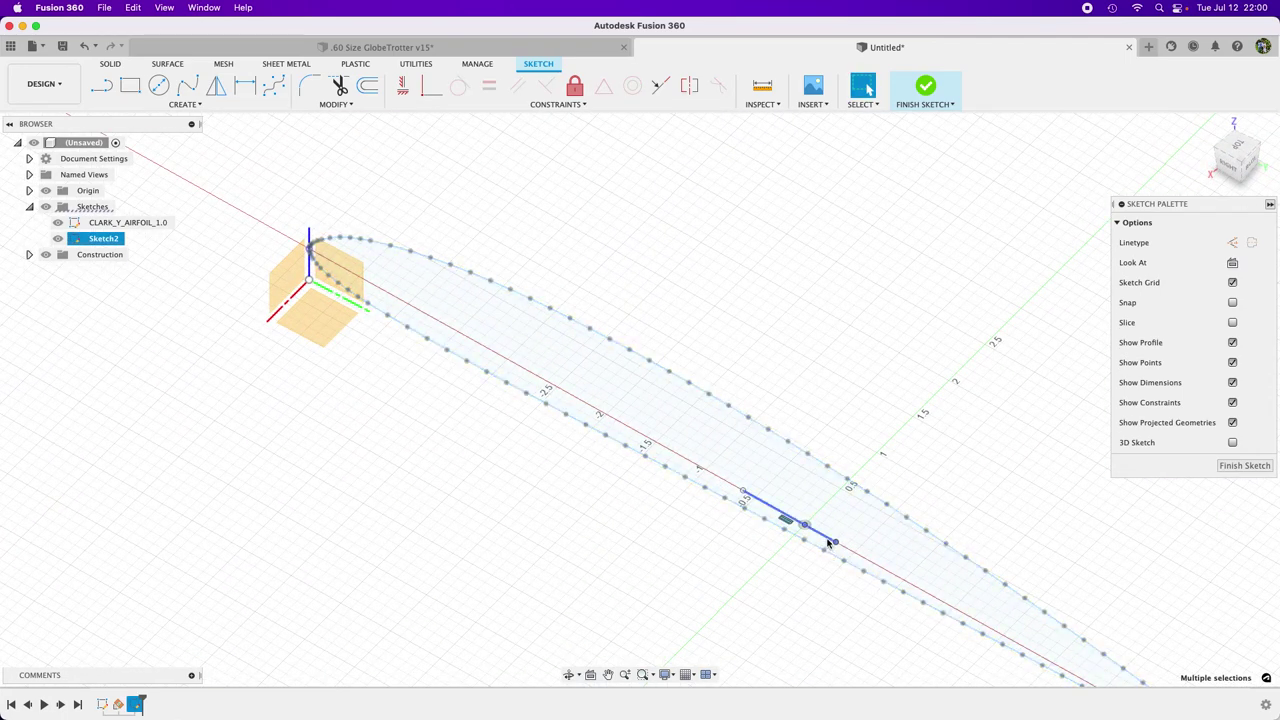
Step: Offset the short mid-chord line by 35 in along the span to mark the wingtip
click(759, 505)
scroll(700, 606, down, 5)
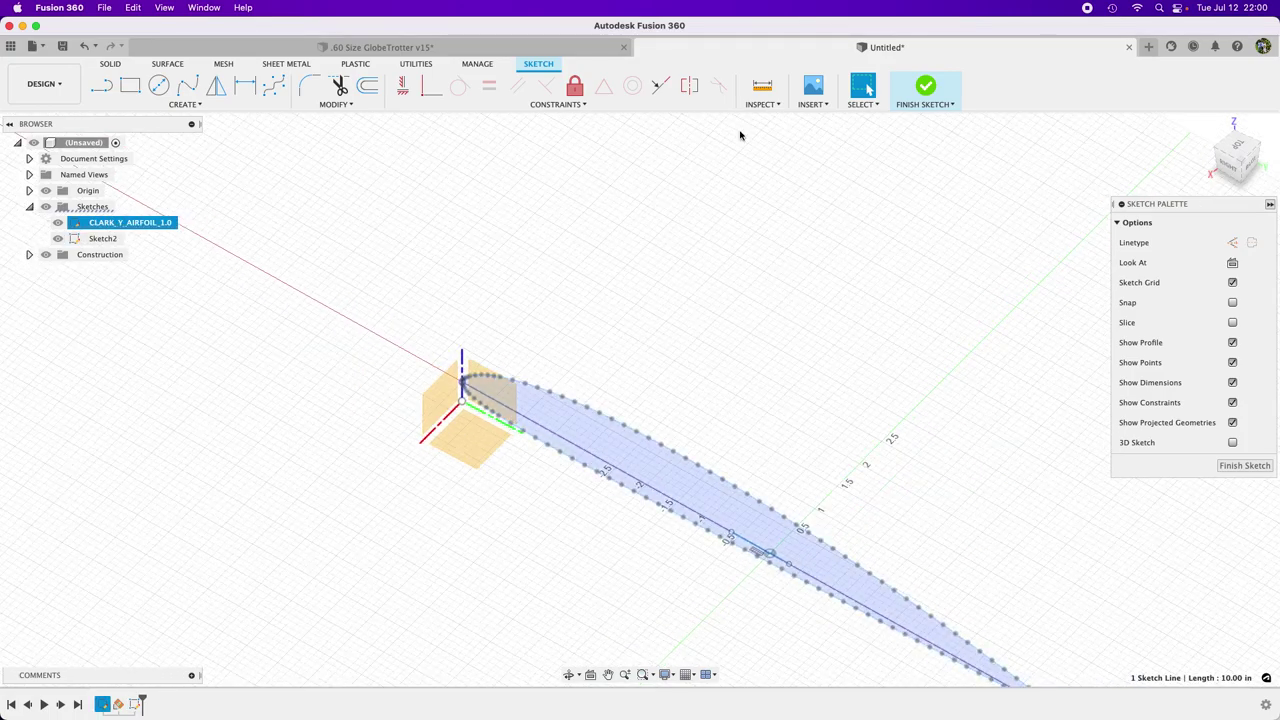
click(368, 84)
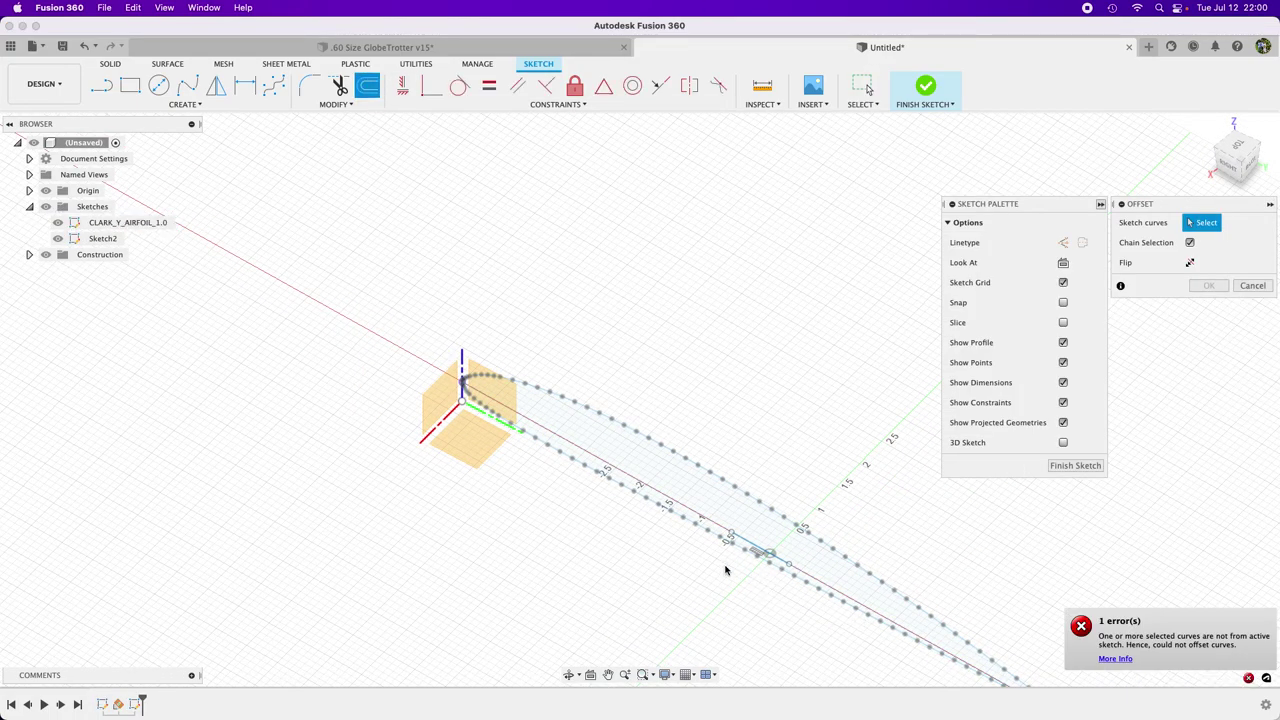
click(766, 553)
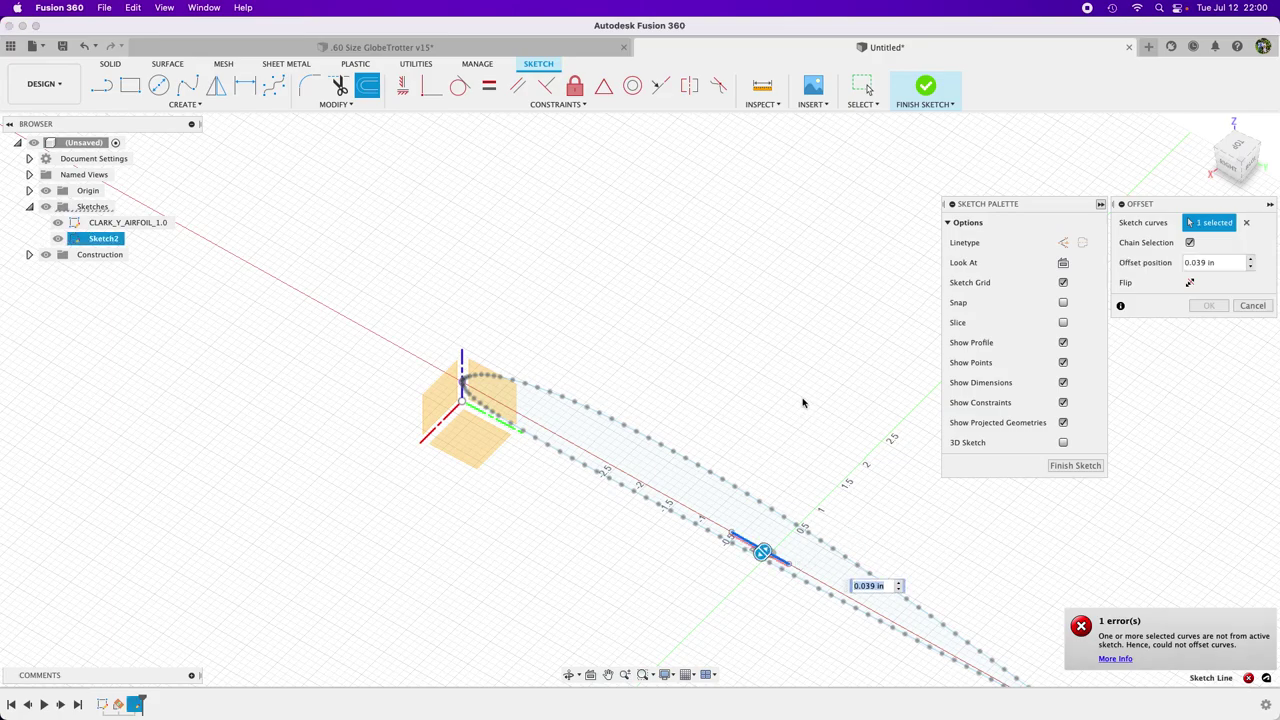
scroll(777, 486, down, 3)
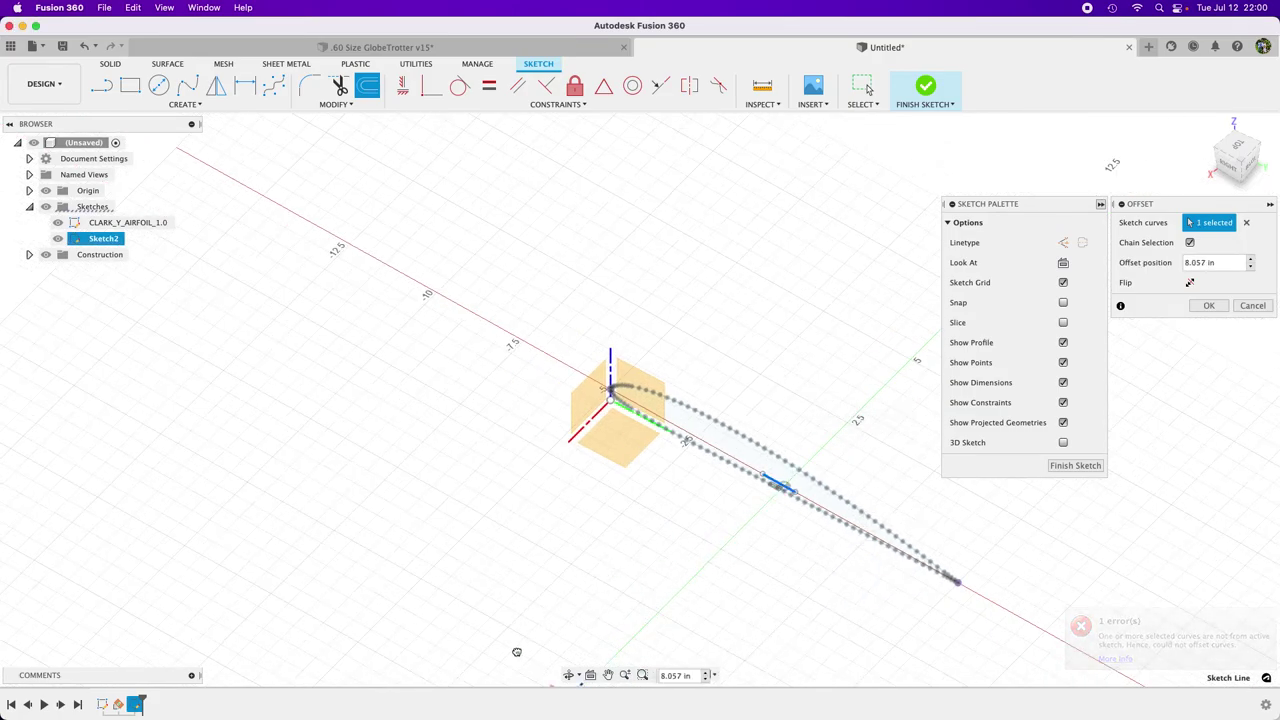
scroll(658, 382, down, 5)
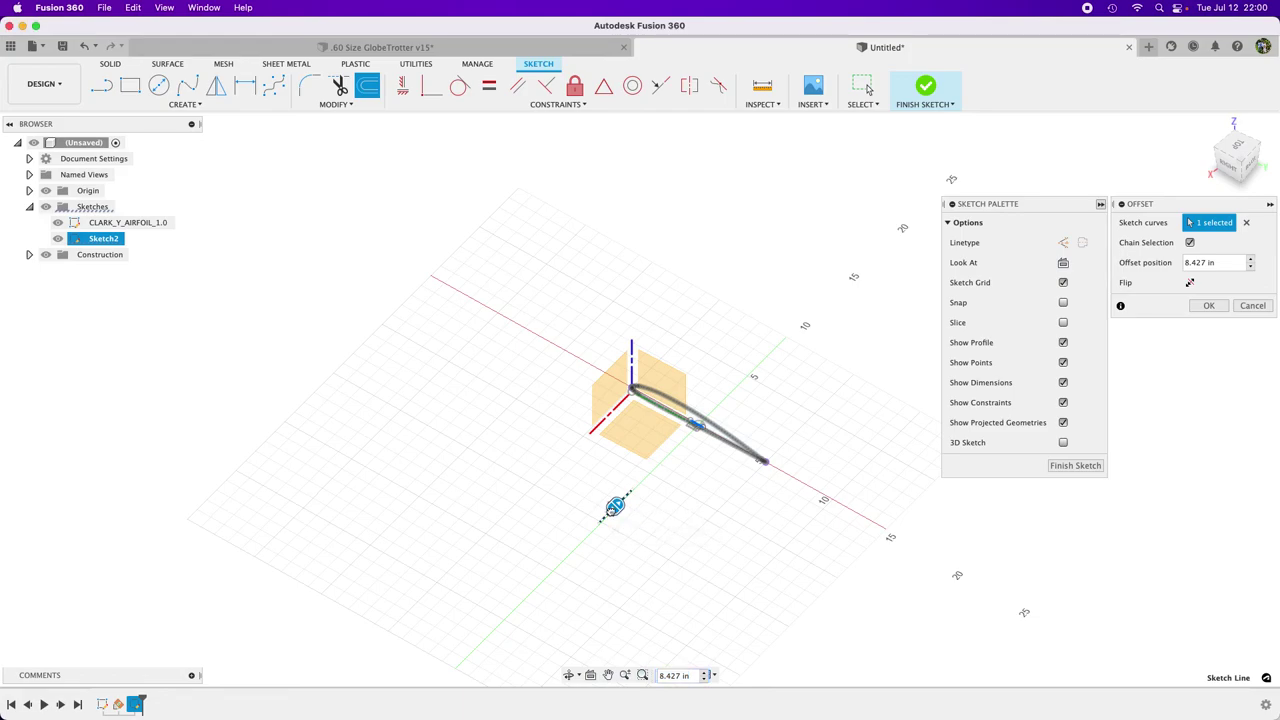
scroll(560, 570, down, 3)
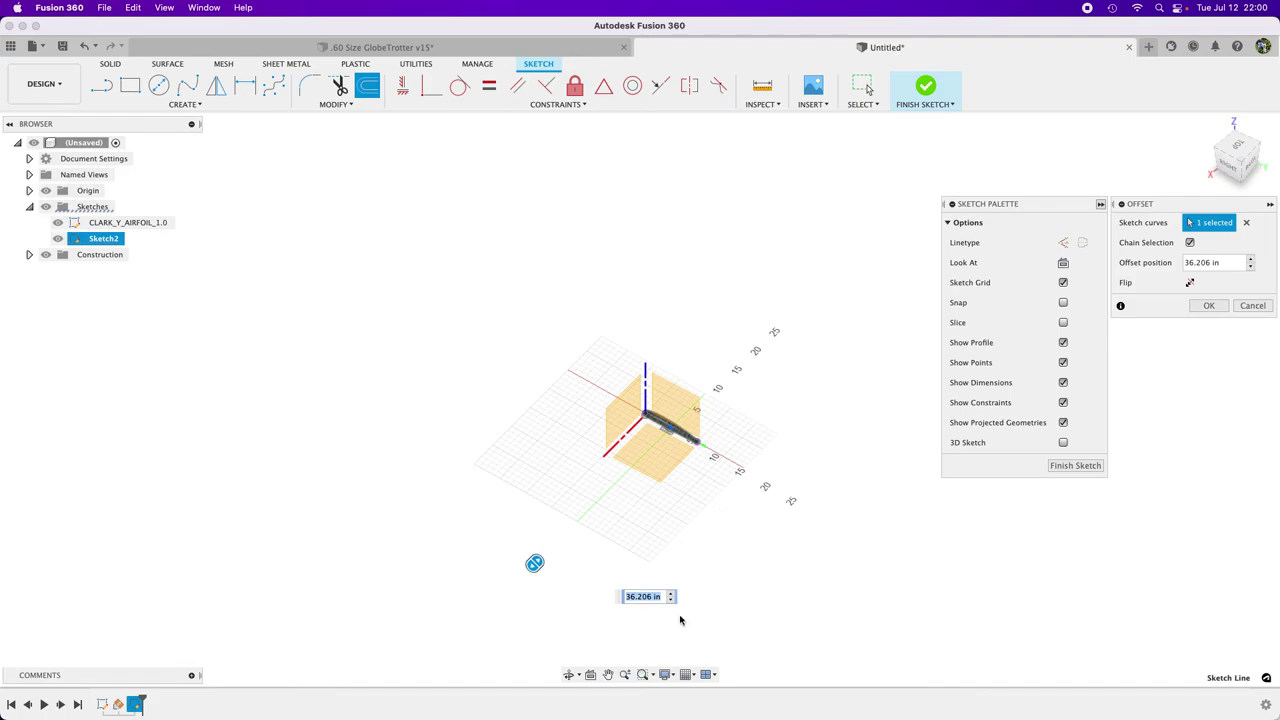
double_click(634, 596)
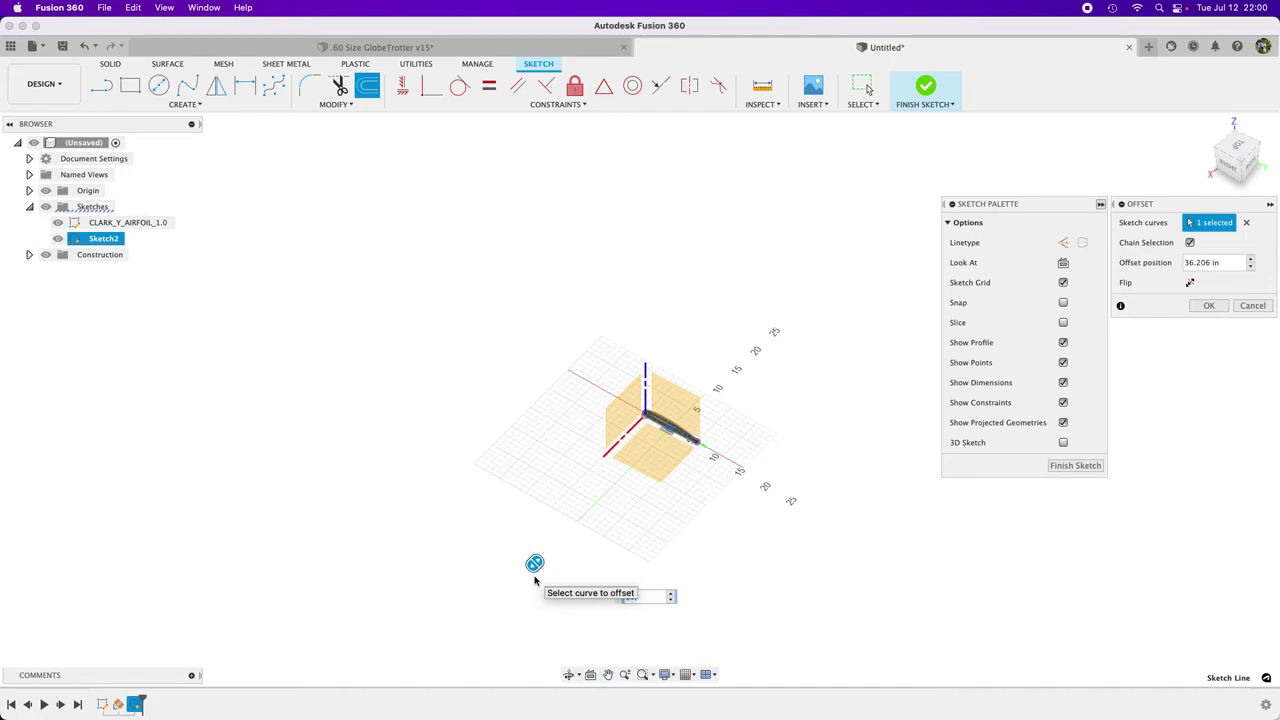
key(Escape)
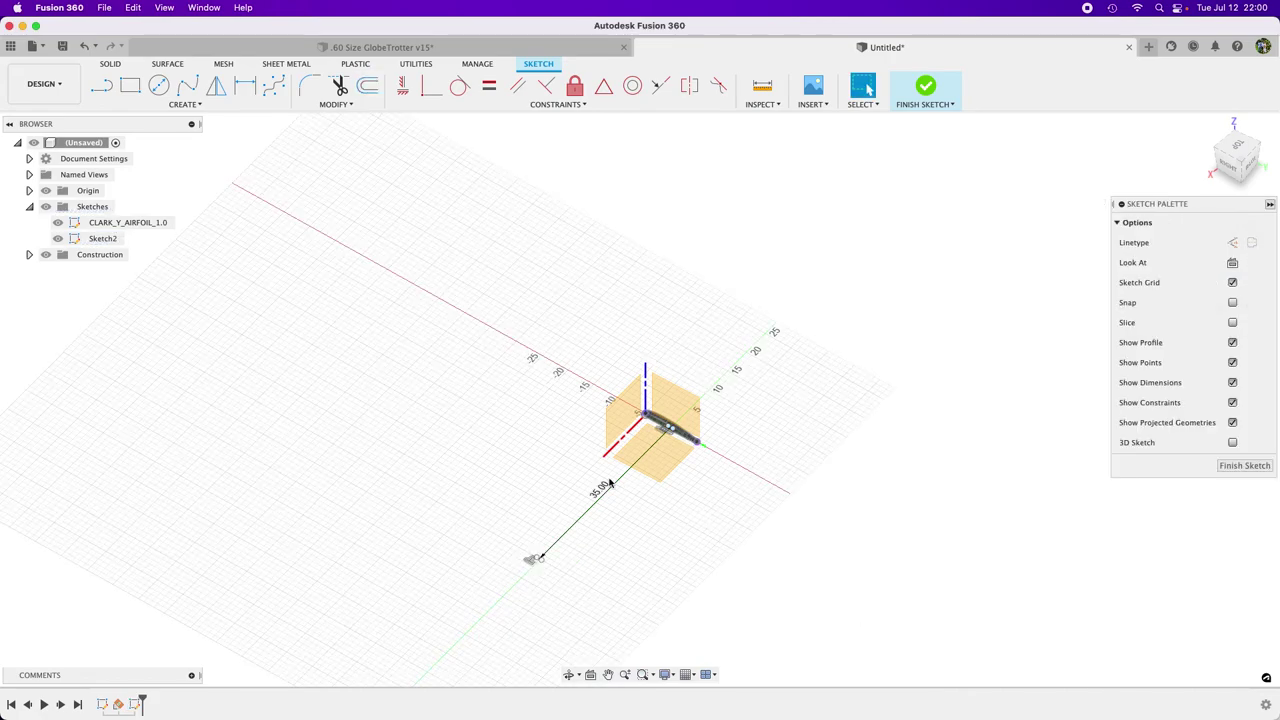
Step: Try a fit point spline from the leading-edge point through two intermediate points to the midpoint of the wingtip line
click(1236, 148)
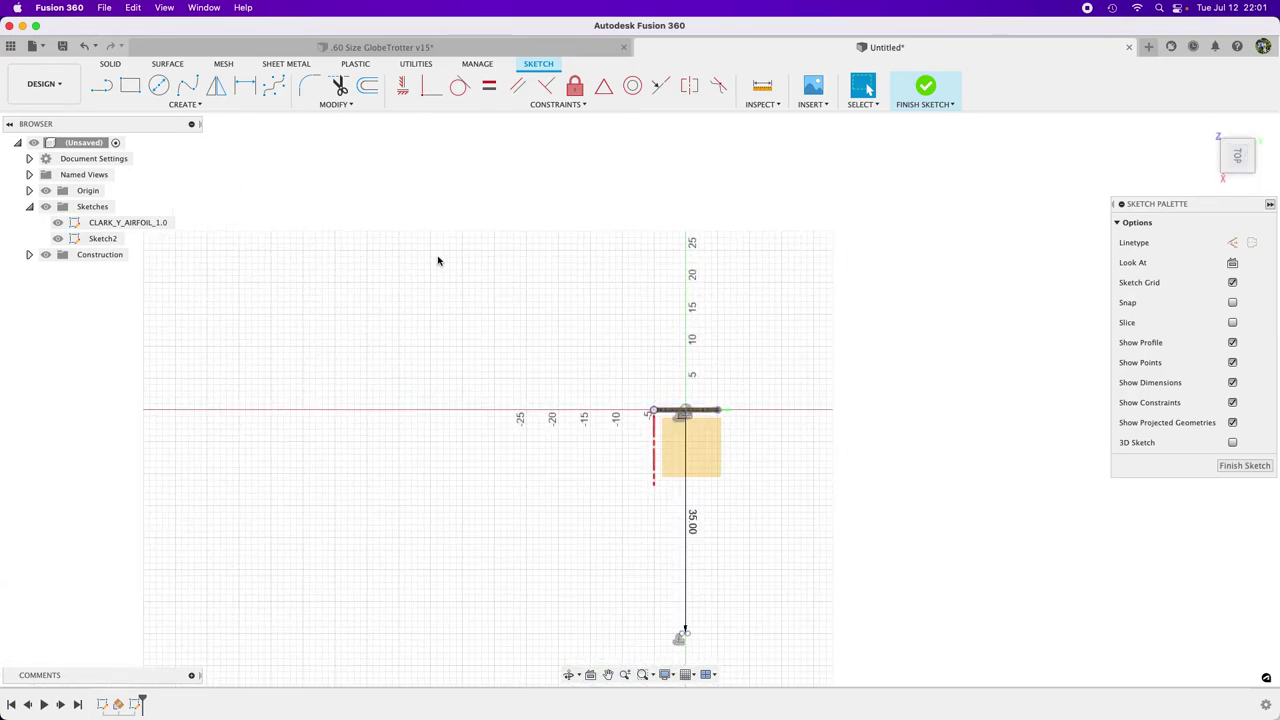
click(187, 85)
scroll(729, 460, up, 5)
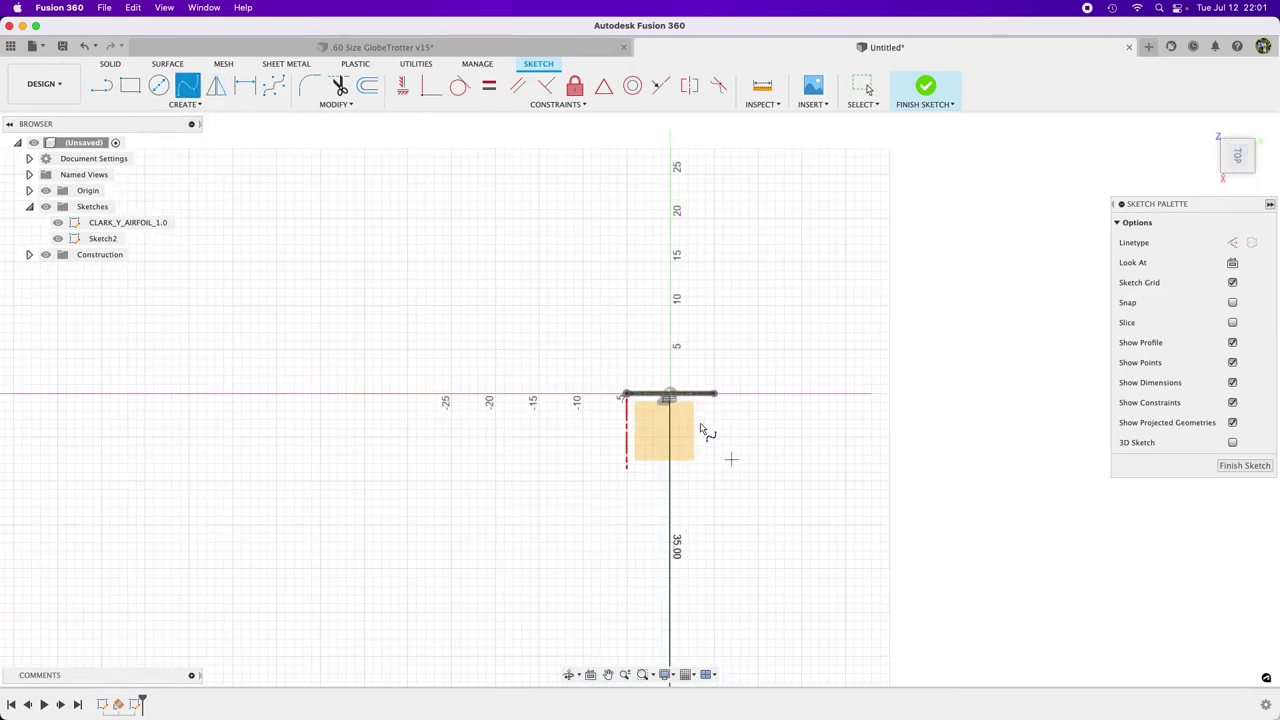
scroll(566, 370, up, 2)
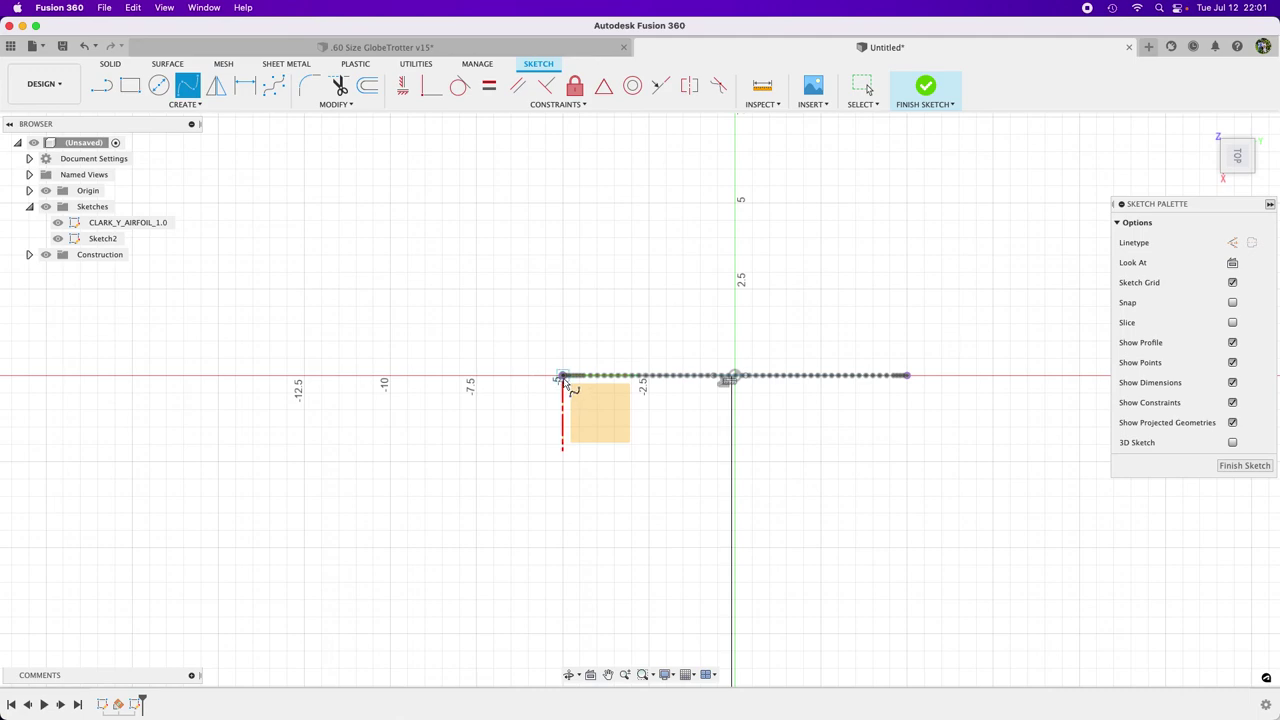
click(563, 377)
scroll(529, 466, down, 9)
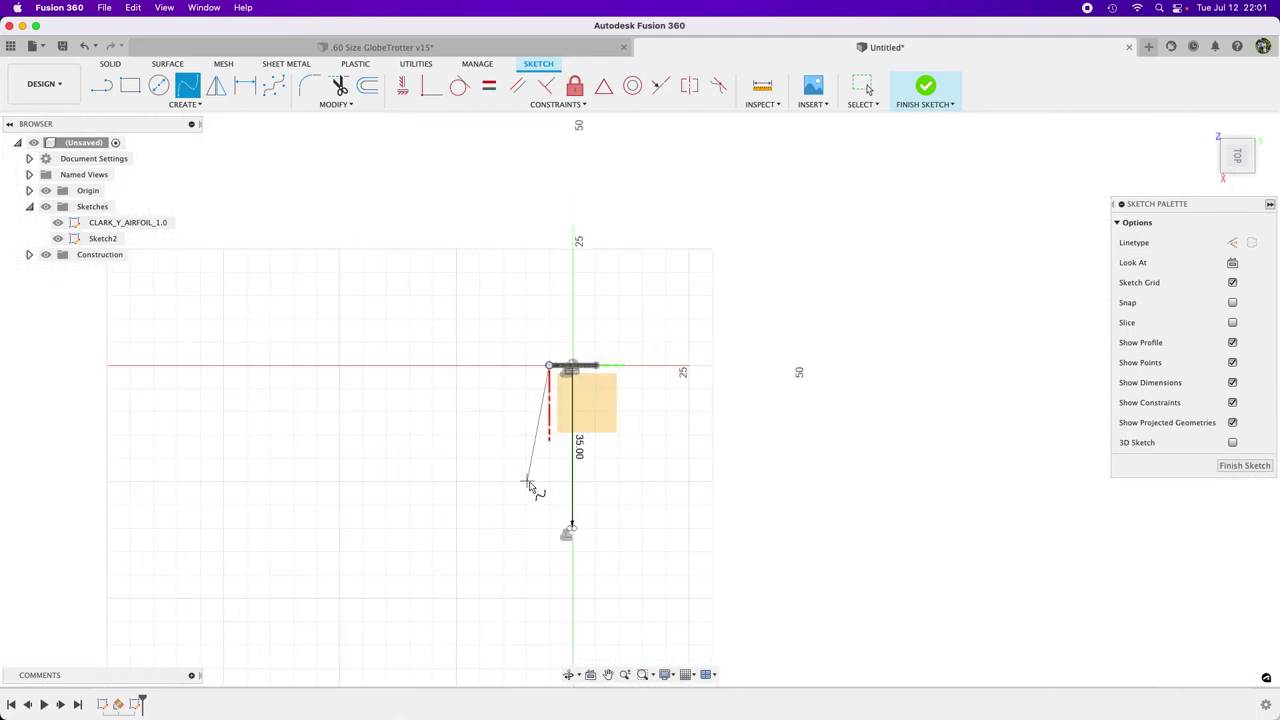
click(548, 478)
scroll(565, 527, up, 8)
click(566, 521)
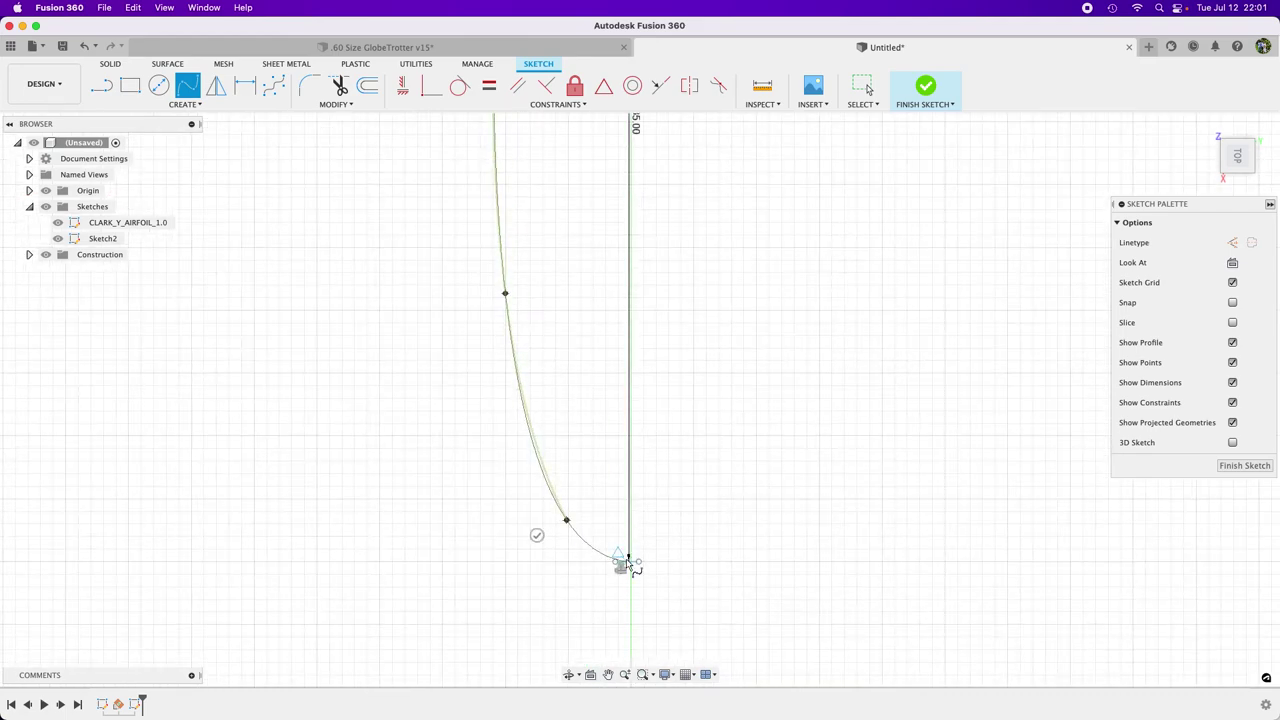
click(628, 560)
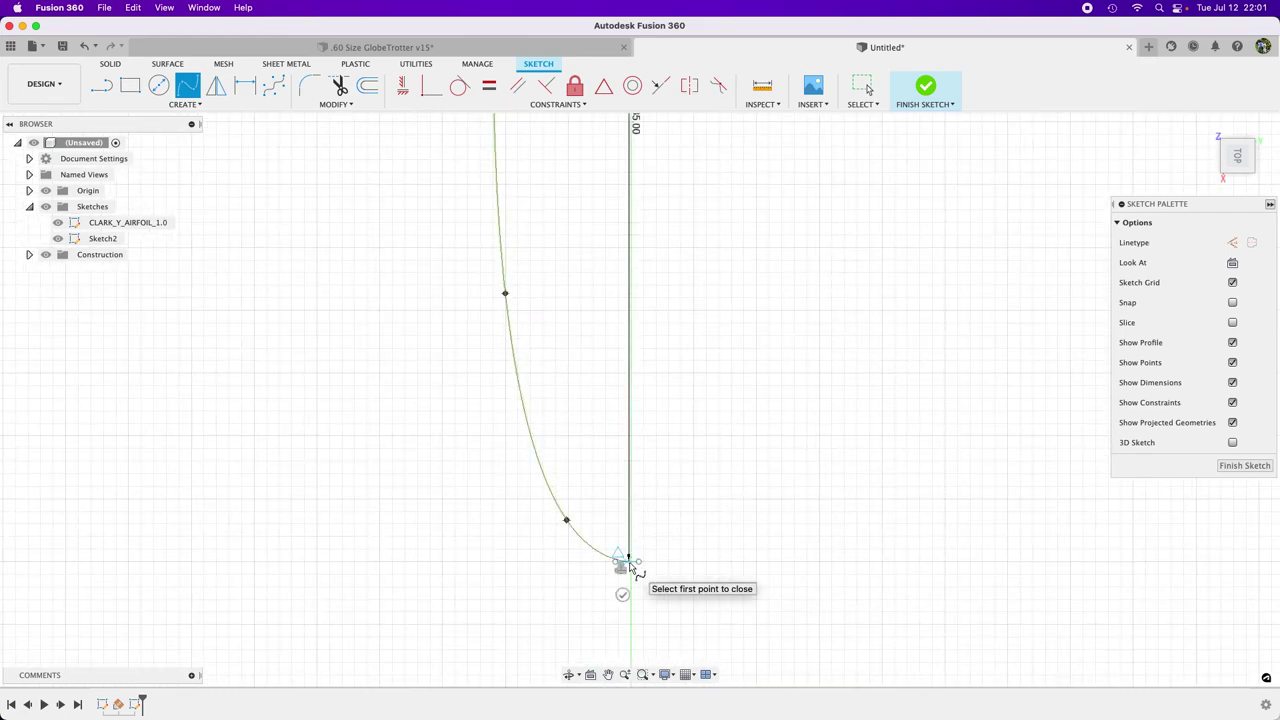
click(622, 597)
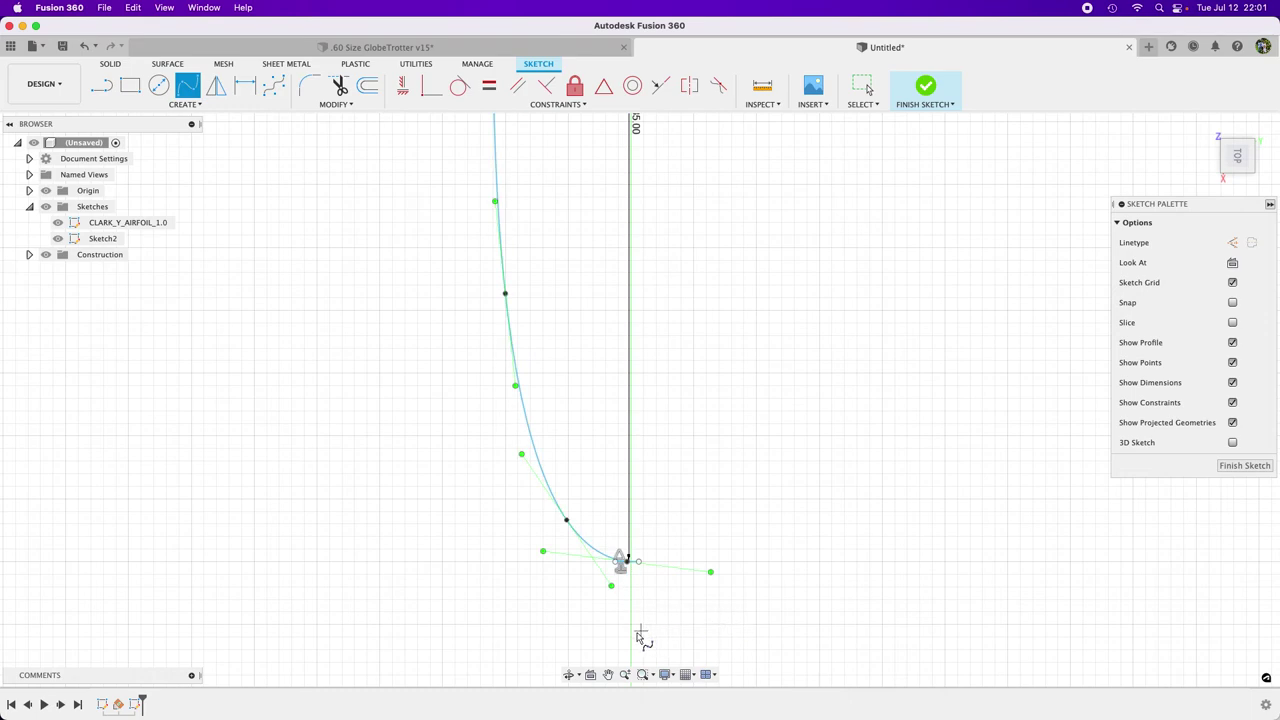
Step: Try a second fit point spline for the trailing edge down to the wingtip line, and undo both splines
scroll(528, 592, down, 8)
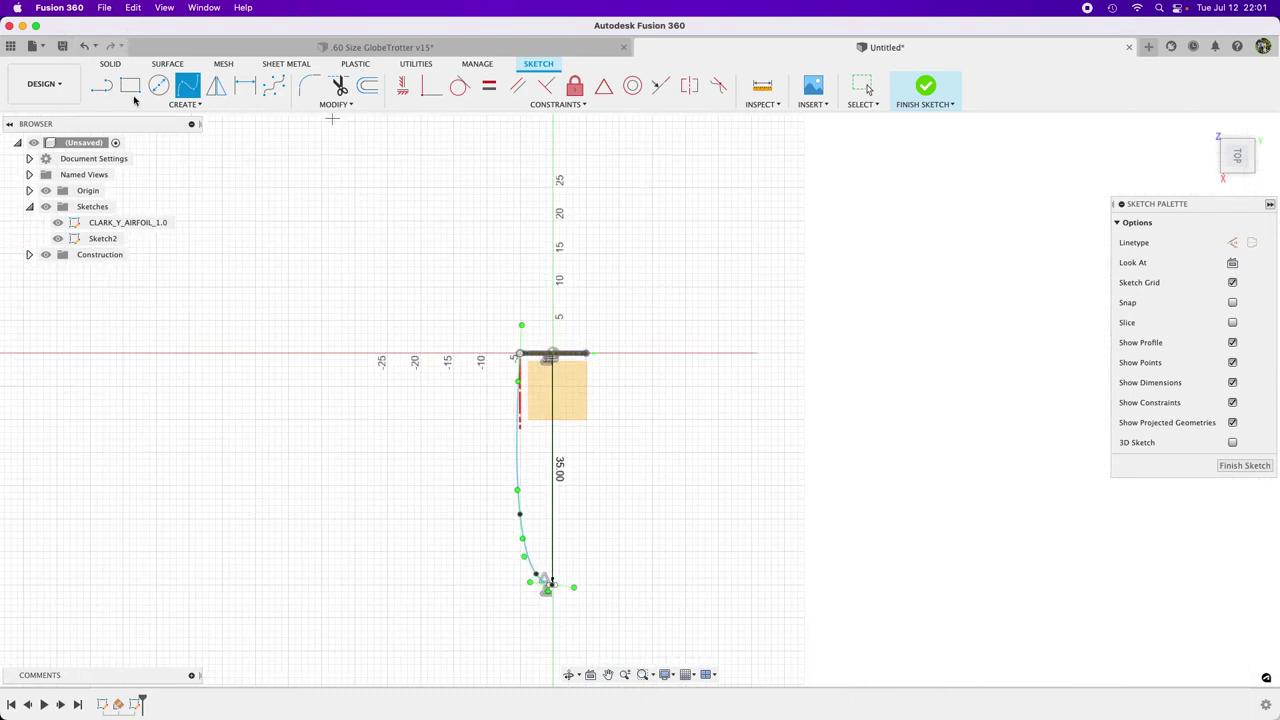
click(185, 88)
scroll(551, 586, up, 5)
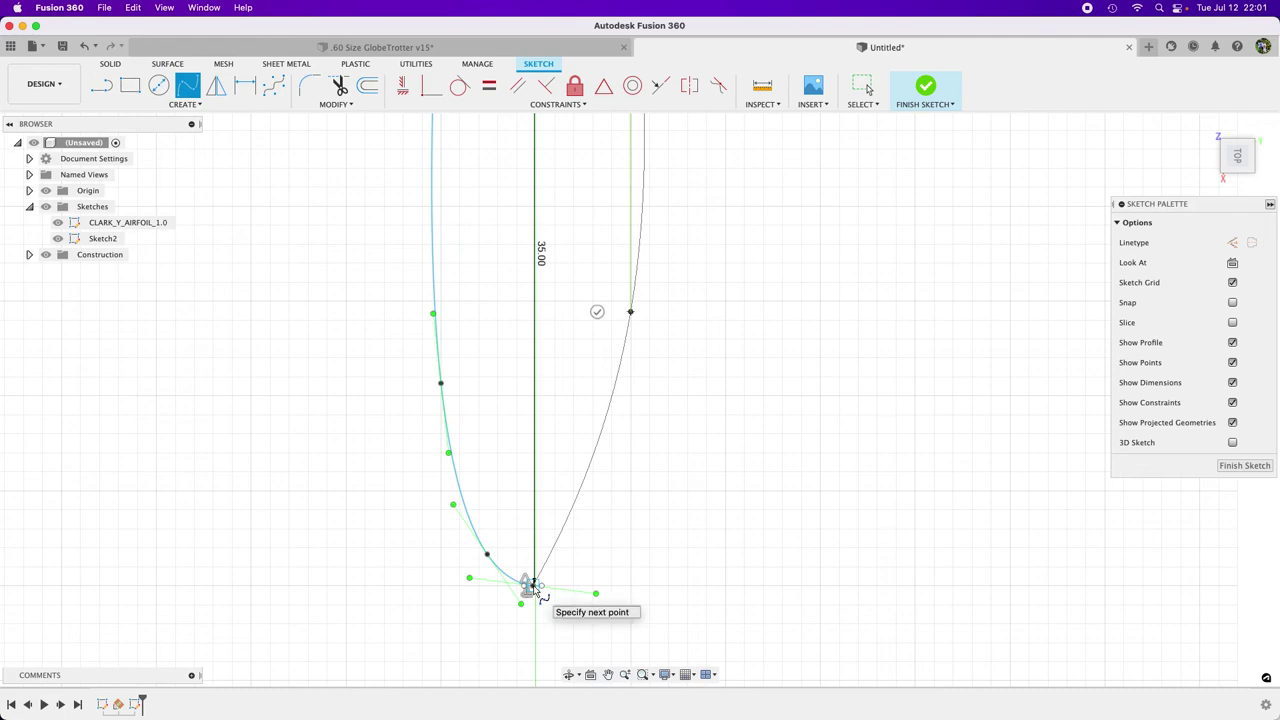
click(533, 585)
click(504, 569)
key(super+z)
key(super+z)
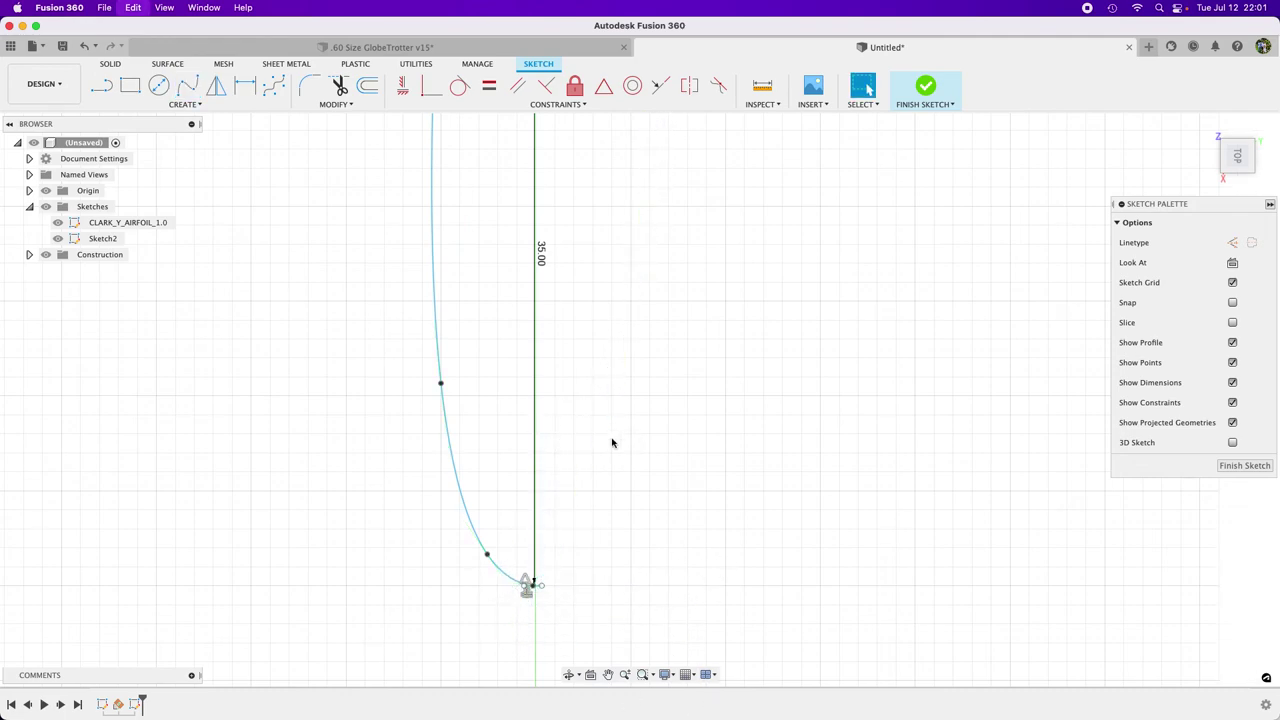
Step: Draw the leading edge as a control point spline from the leading-edge point through three control points to the midpoint of the wingtip line
click(270, 84)
scroll(625, 632, down, 5)
scroll(553, 395, up, 3)
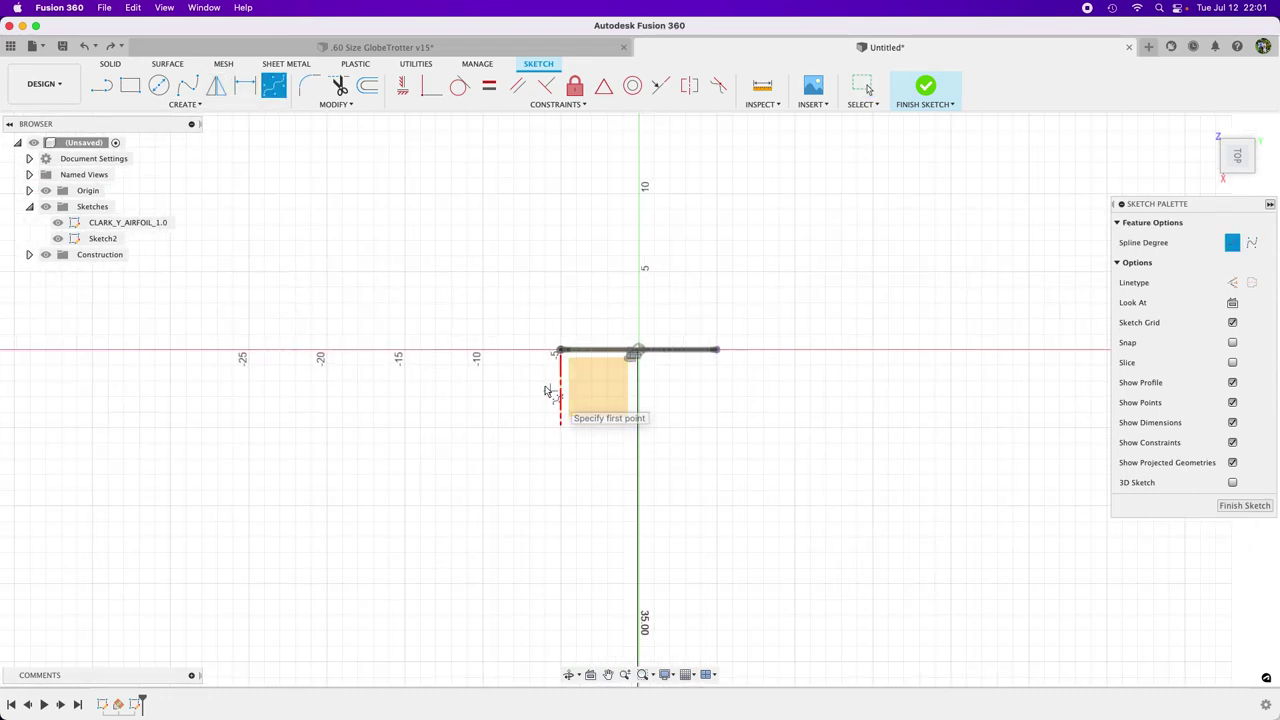
click(560, 521)
scroll(455, 430, down, 5)
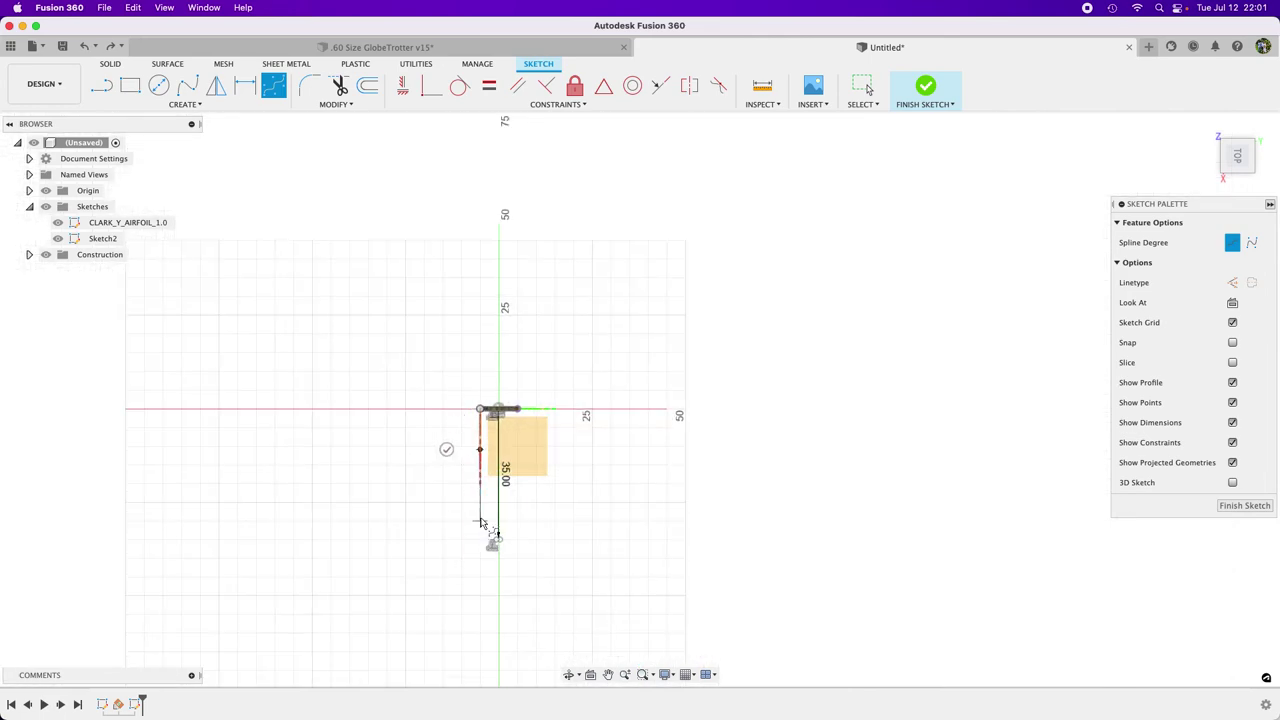
scroll(481, 522, up, 4)
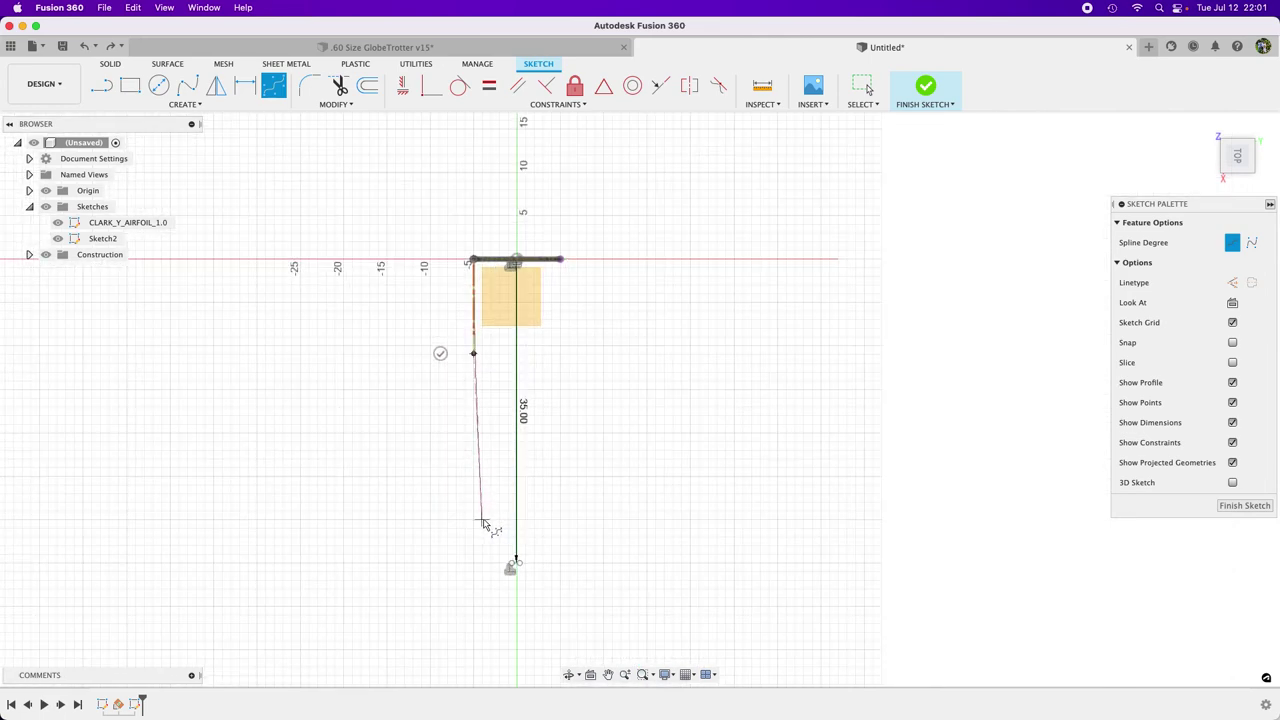
scroll(516, 563, up, 5)
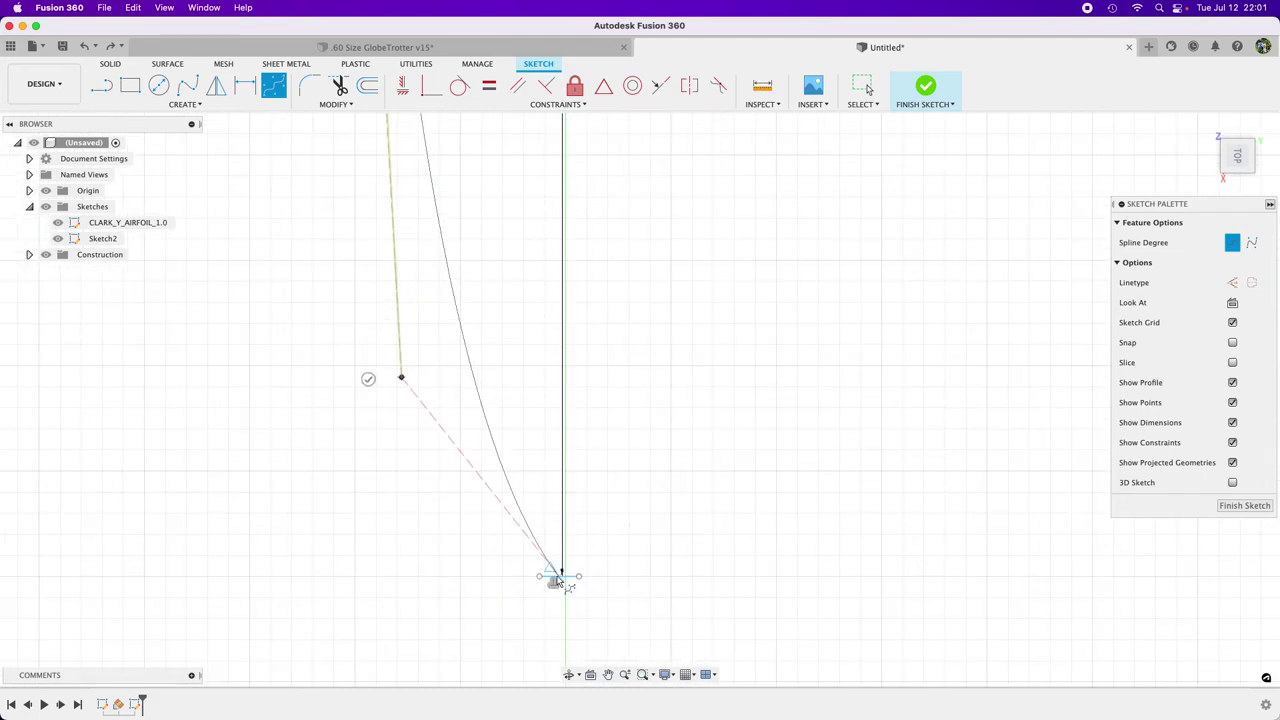
click(540, 567)
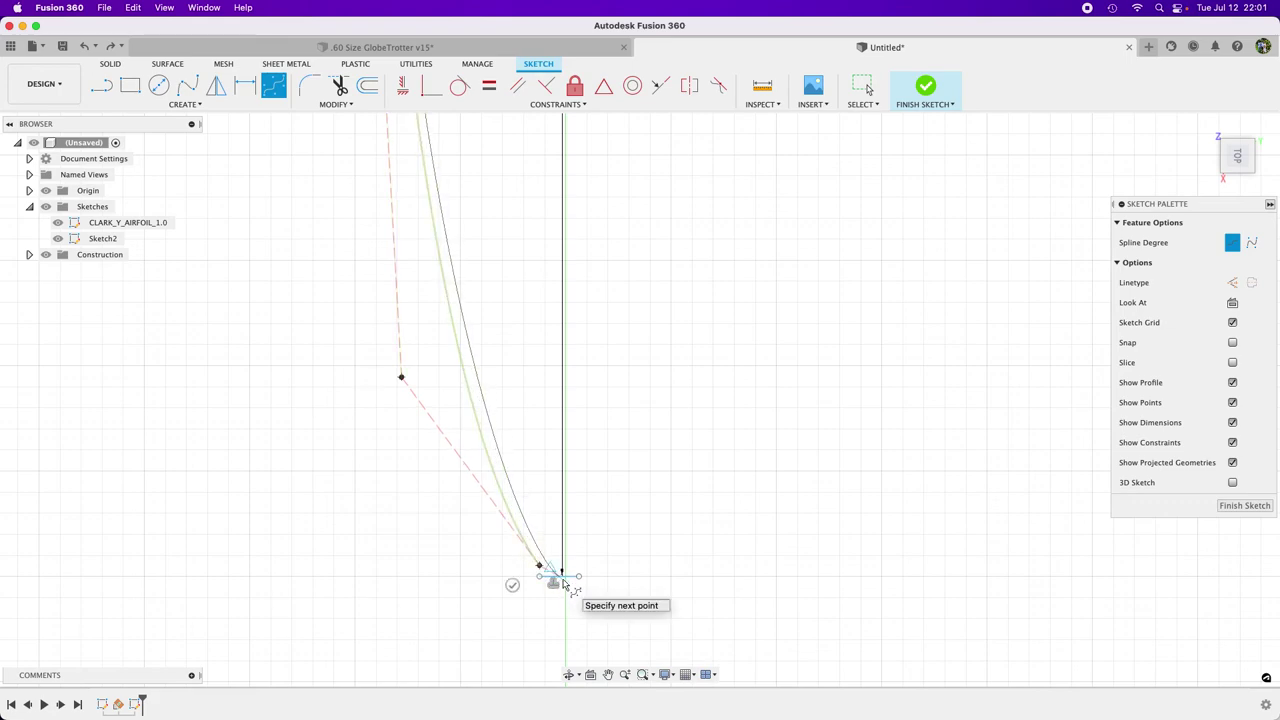
click(562, 576)
click(539, 604)
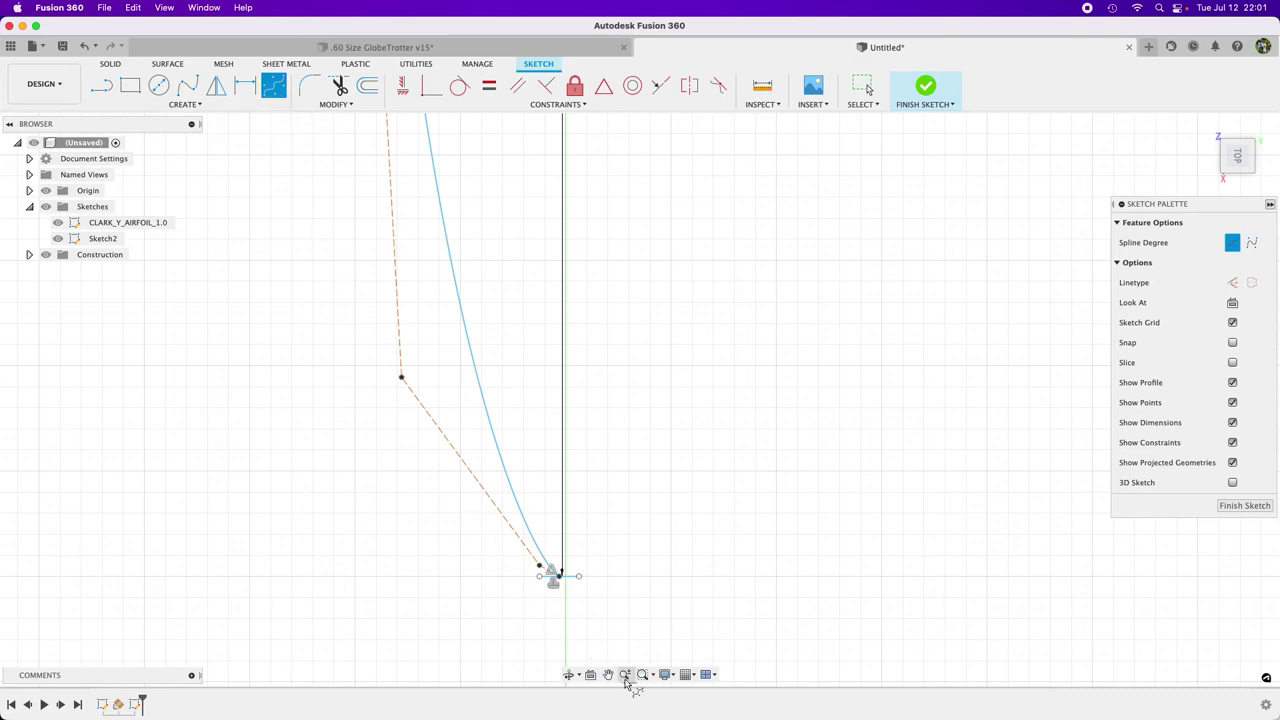
Step: Draw the trailing edge as a control point spline from the wingtip line's midpoint through two control points to the chord's trailing-edge endpoint
click(562, 577)
scroll(614, 597, down, 5)
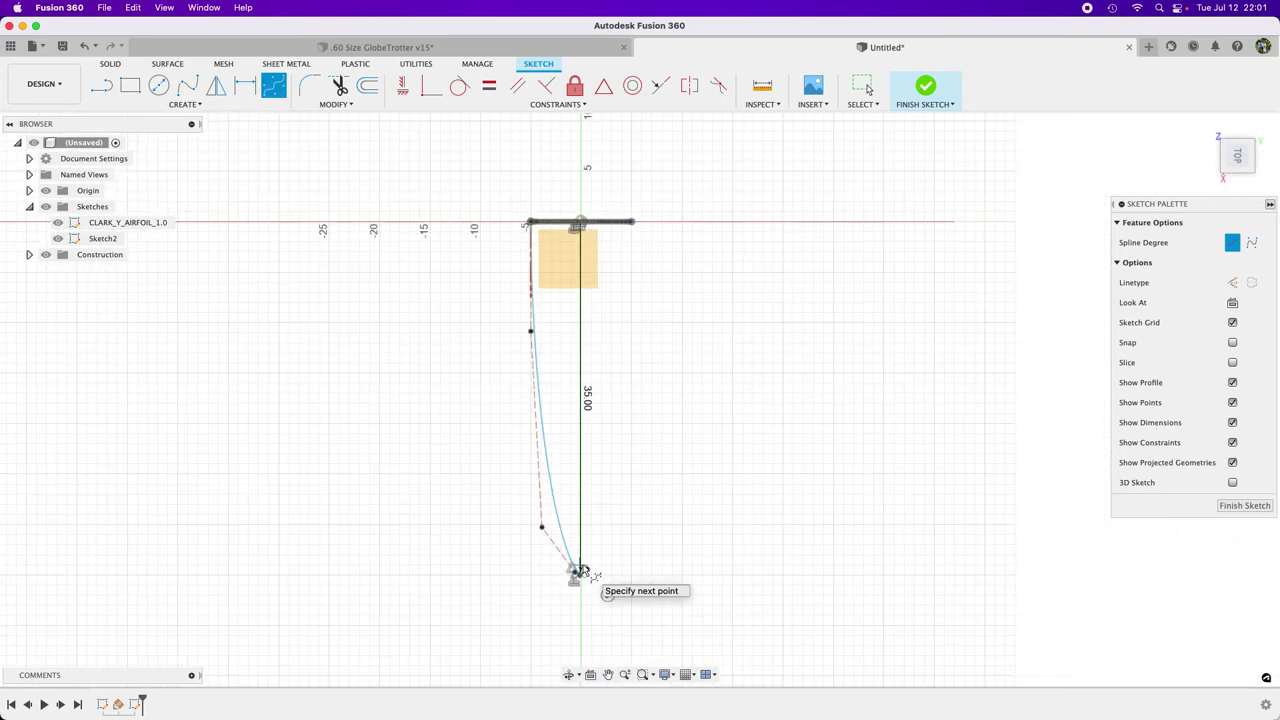
click(628, 429)
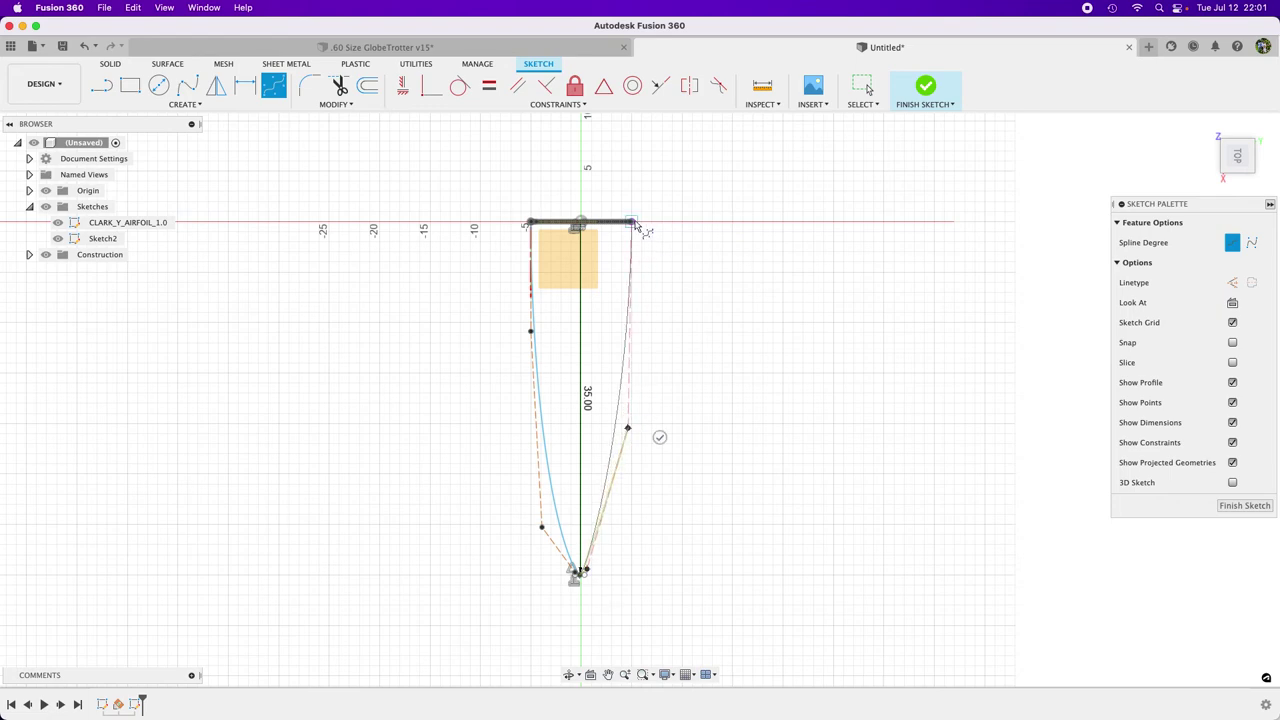
click(633, 226)
click(665, 222)
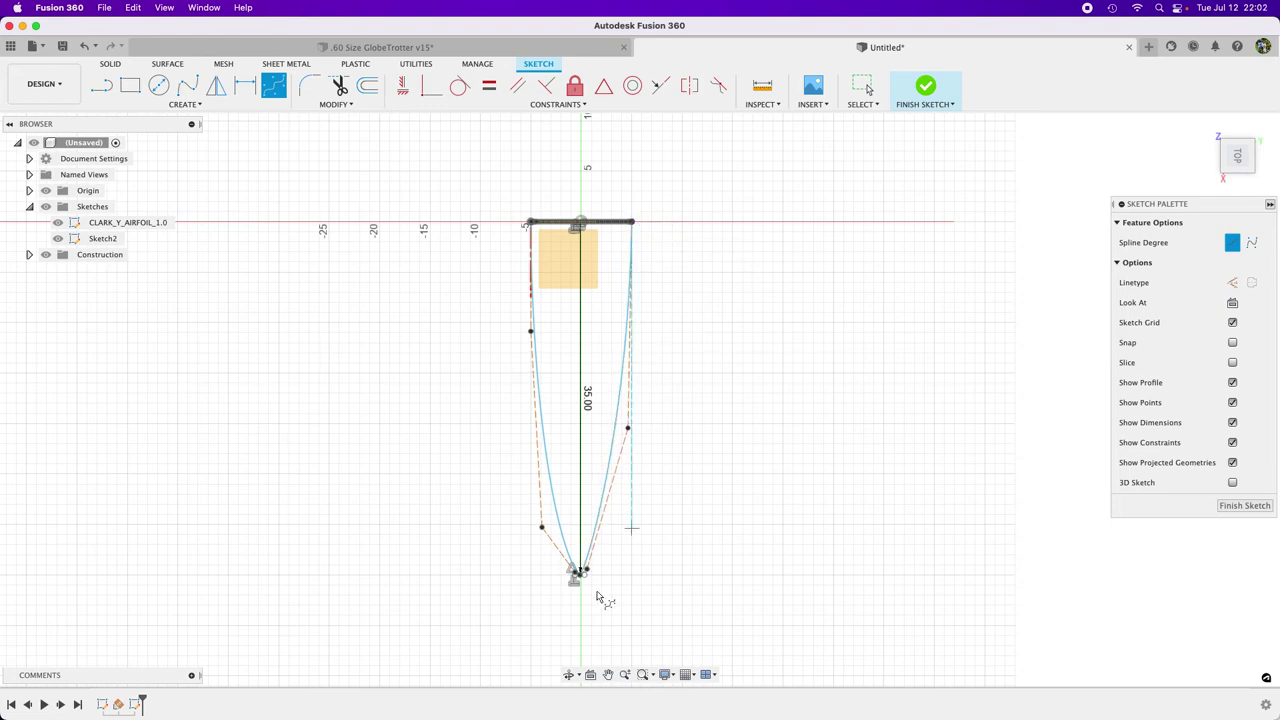
Step: Apply horizontal/vertical constraints to both splines' tip-end control segments, aligning them with the wingtip line
scroll(585, 590, up, 4)
scroll(585, 590, up, 5)
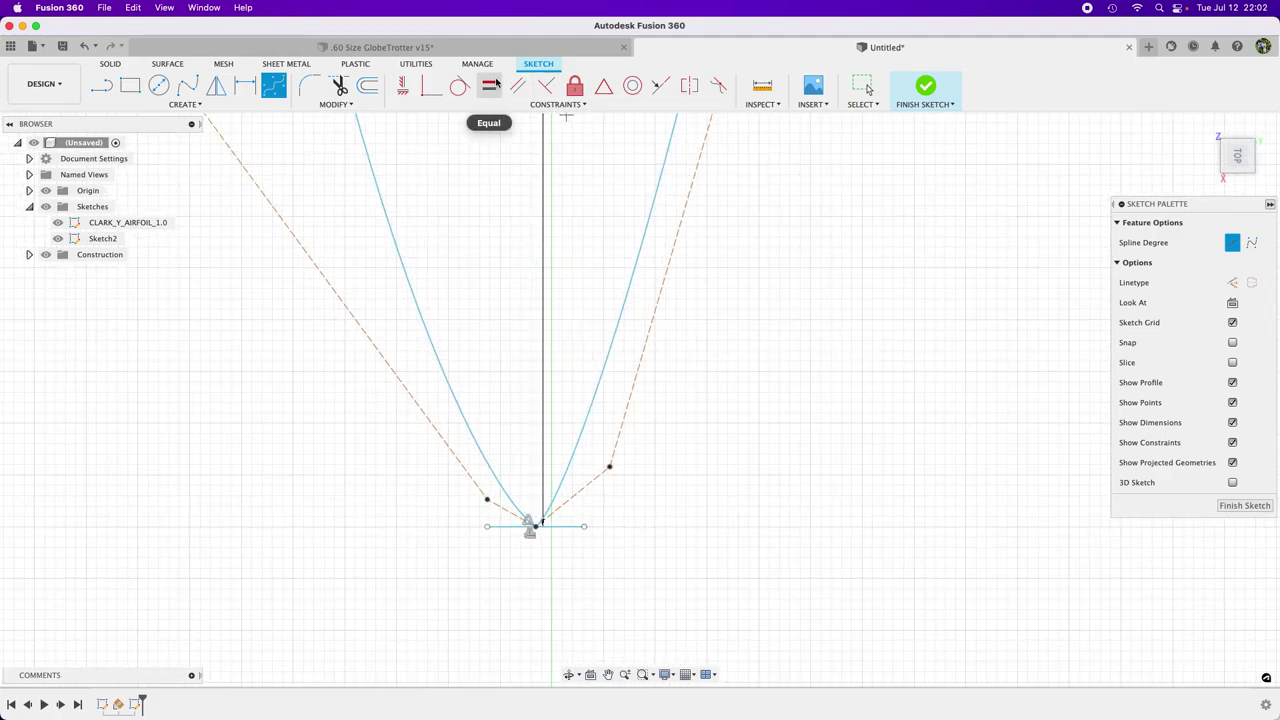
click(402, 86)
click(581, 489)
click(505, 515)
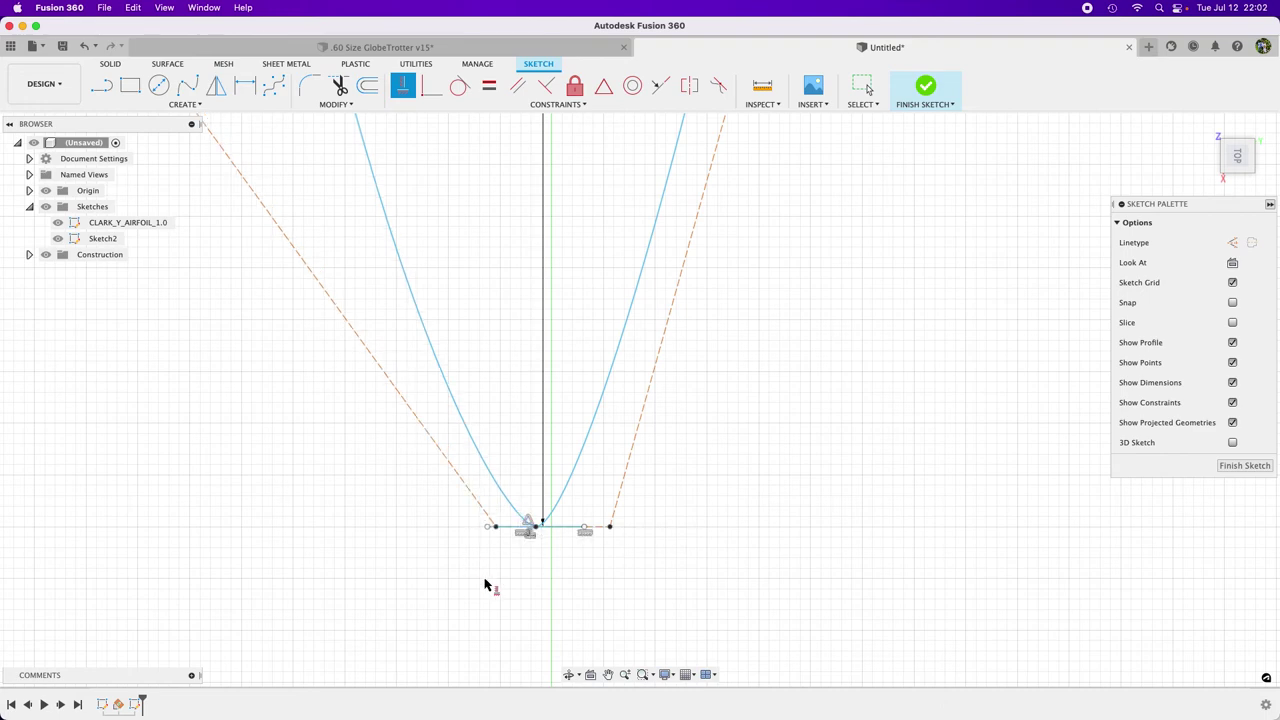
Step: Move the tip-end control points of both splines outward along the wingtip line to round the wingtip
click(860, 98)
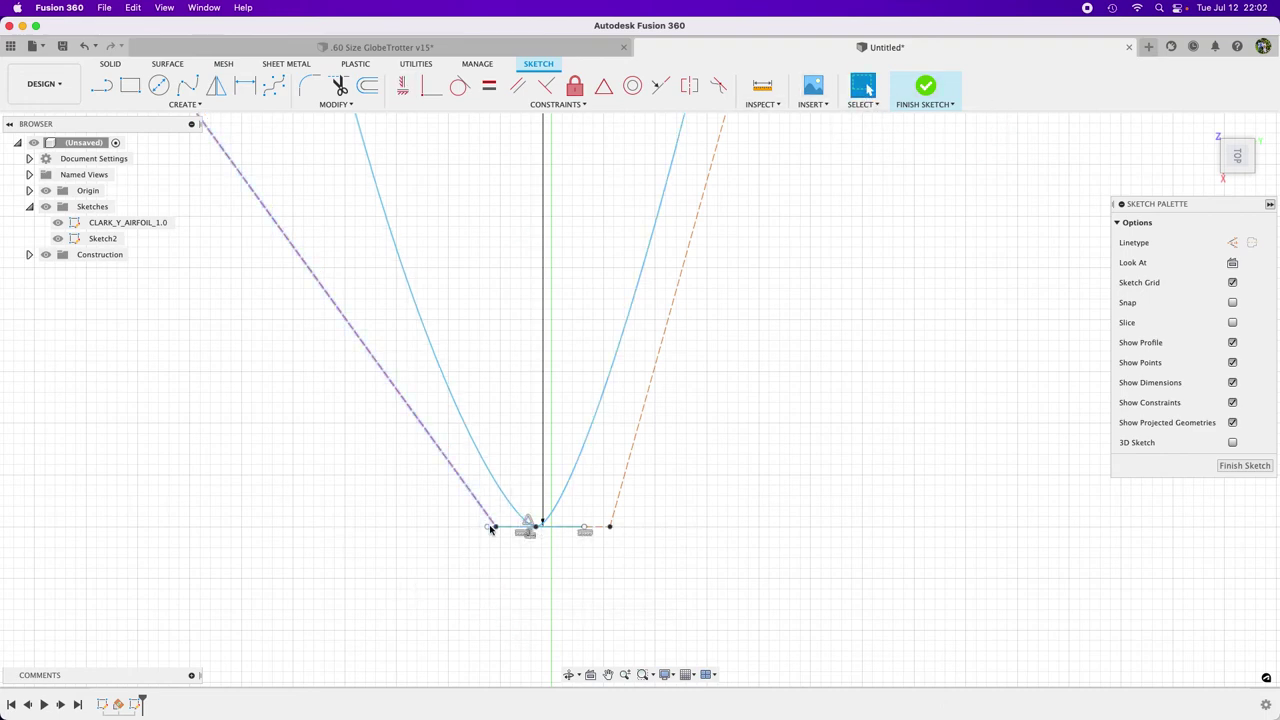
mouse_move(496, 531)
mouse_down()
mouse_move(420, 529)
mouse_move(433, 523)
mouse_up()
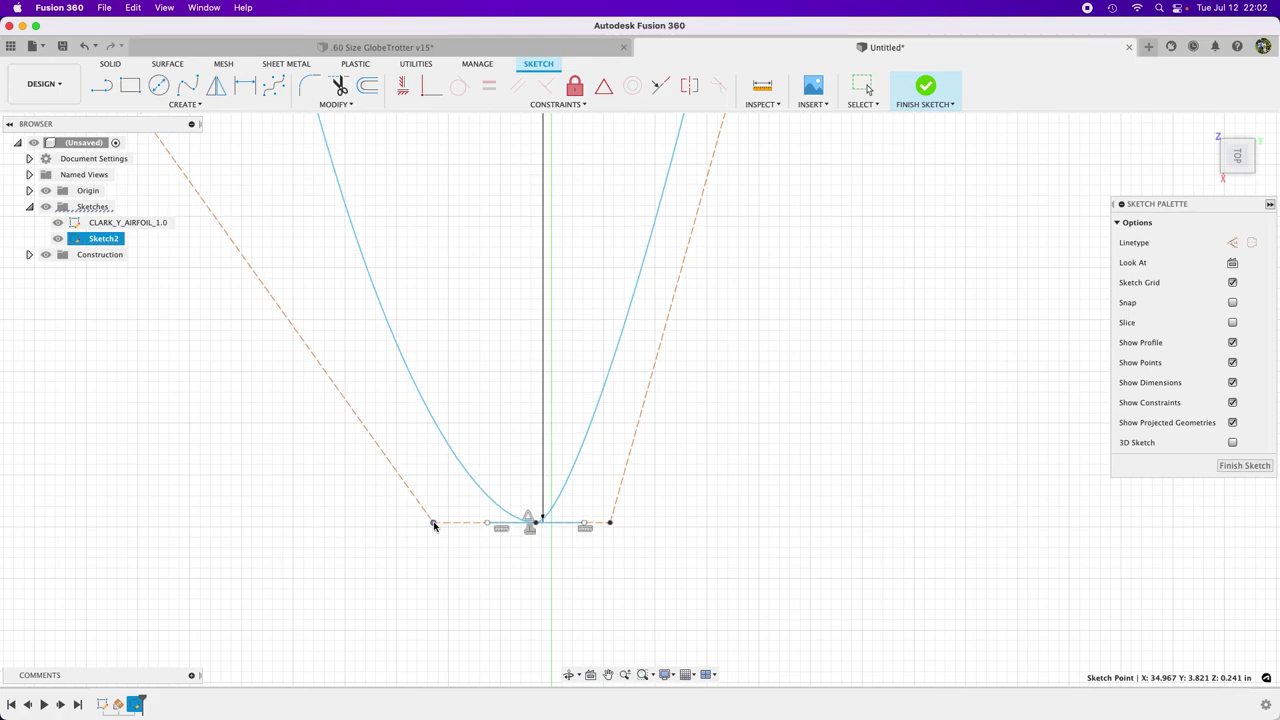
drag(611, 523, 697, 532)
scroll(697, 533, down, 6)
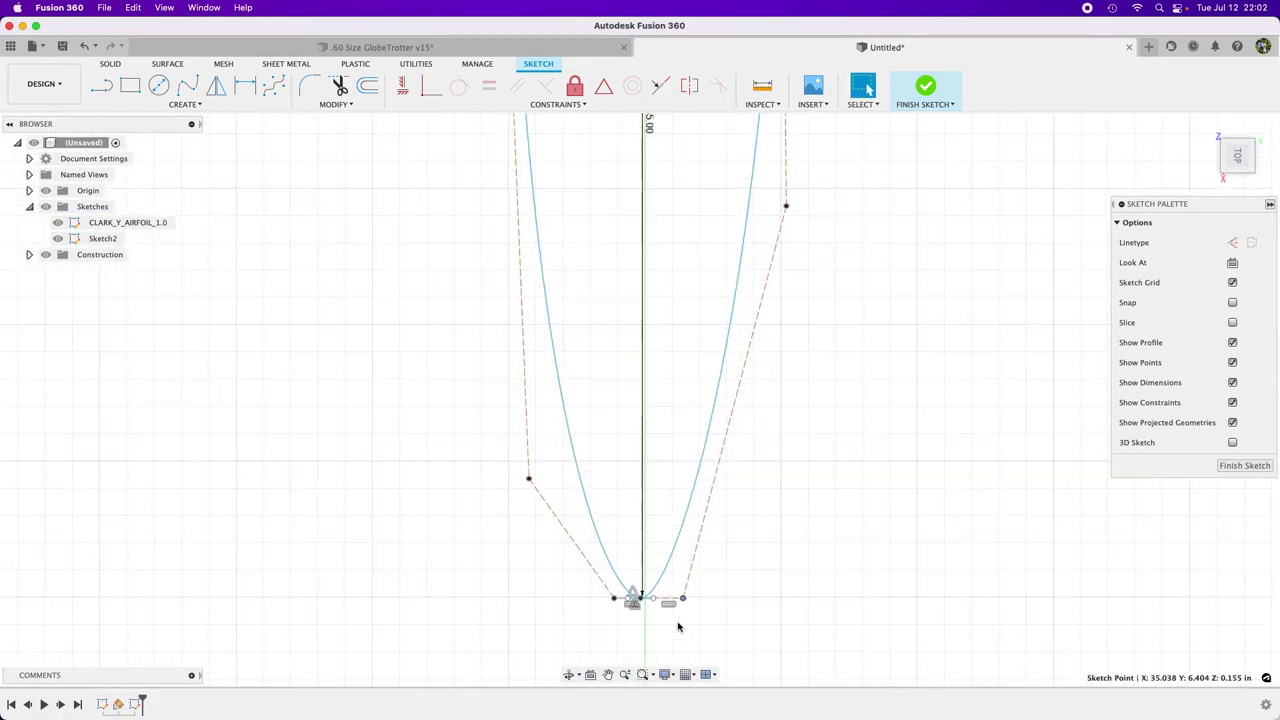
Step: Open the span dimension between the root and wingtip lines to check its value, and close it
double_click(669, 418)
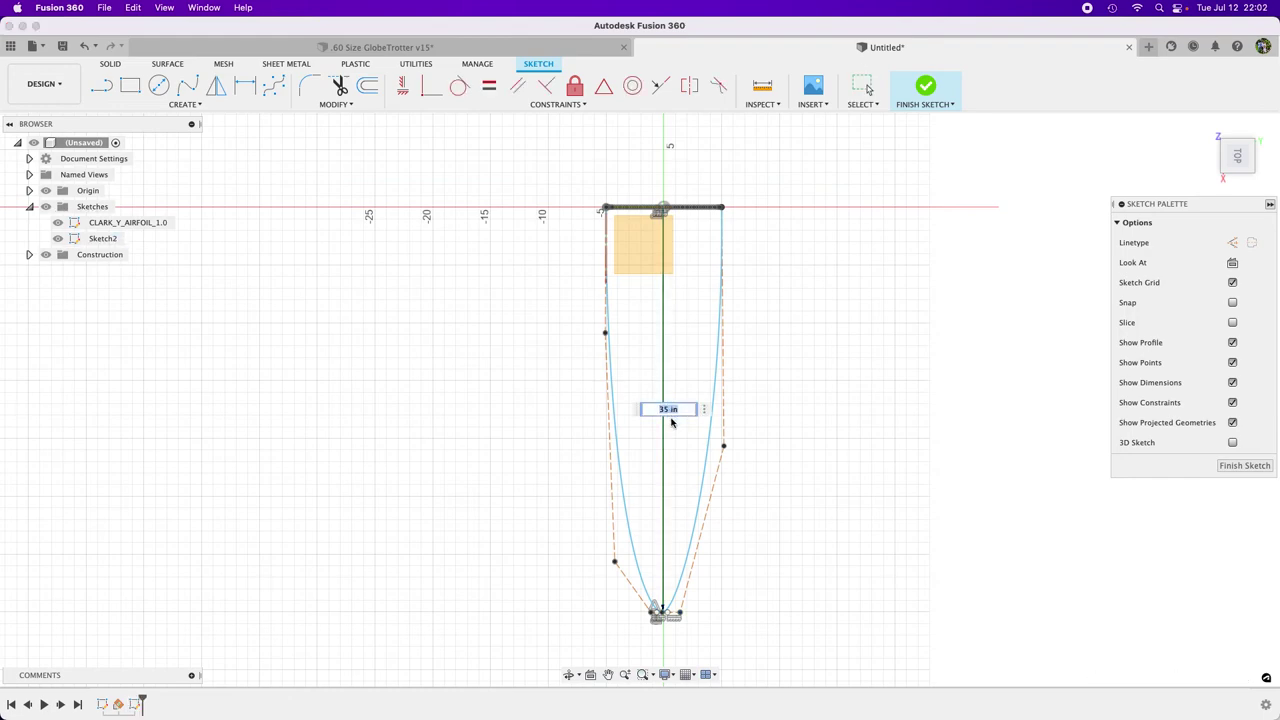
key(Return)
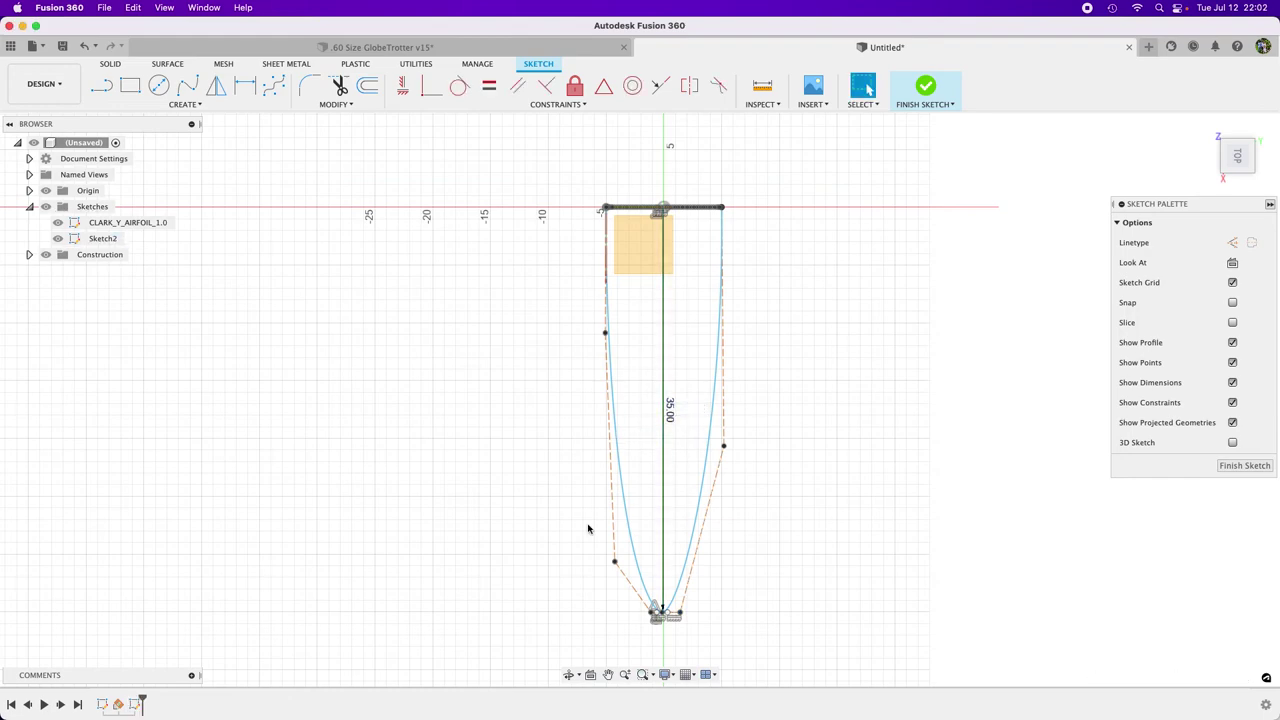
scroll(656, 606, up, 3)
scroll(760, 444, down, 3)
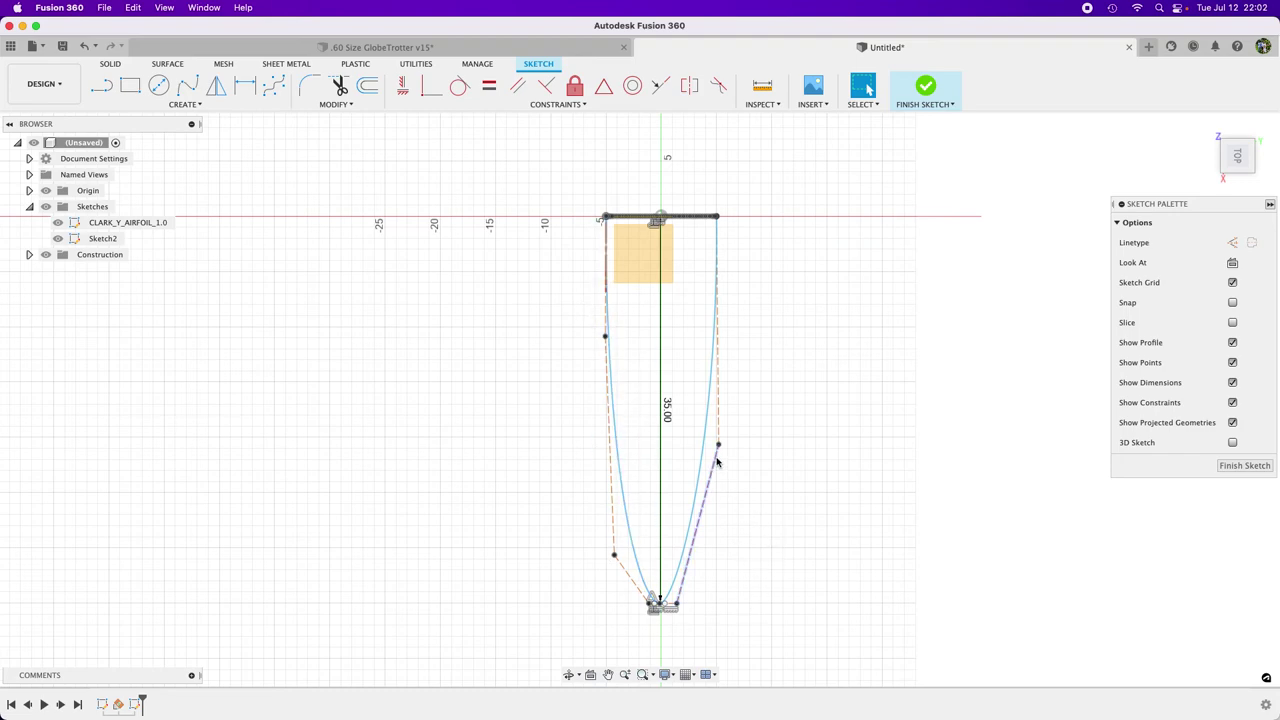
Step: Move the trailing-edge spline's intermediate control point outboard toward the wingtip so the planform stays fuller near the tip
drag(719, 447, 711, 550)
scroll(694, 606, up, 5)
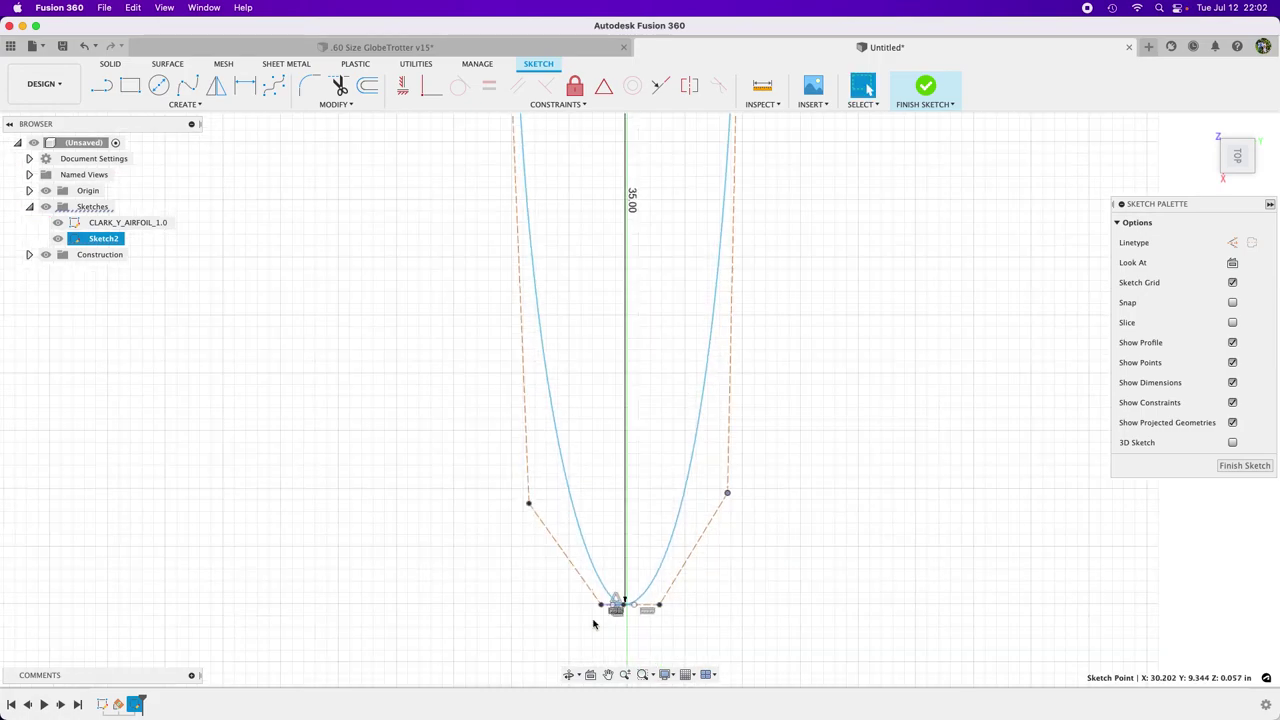
scroll(660, 434, down, 10)
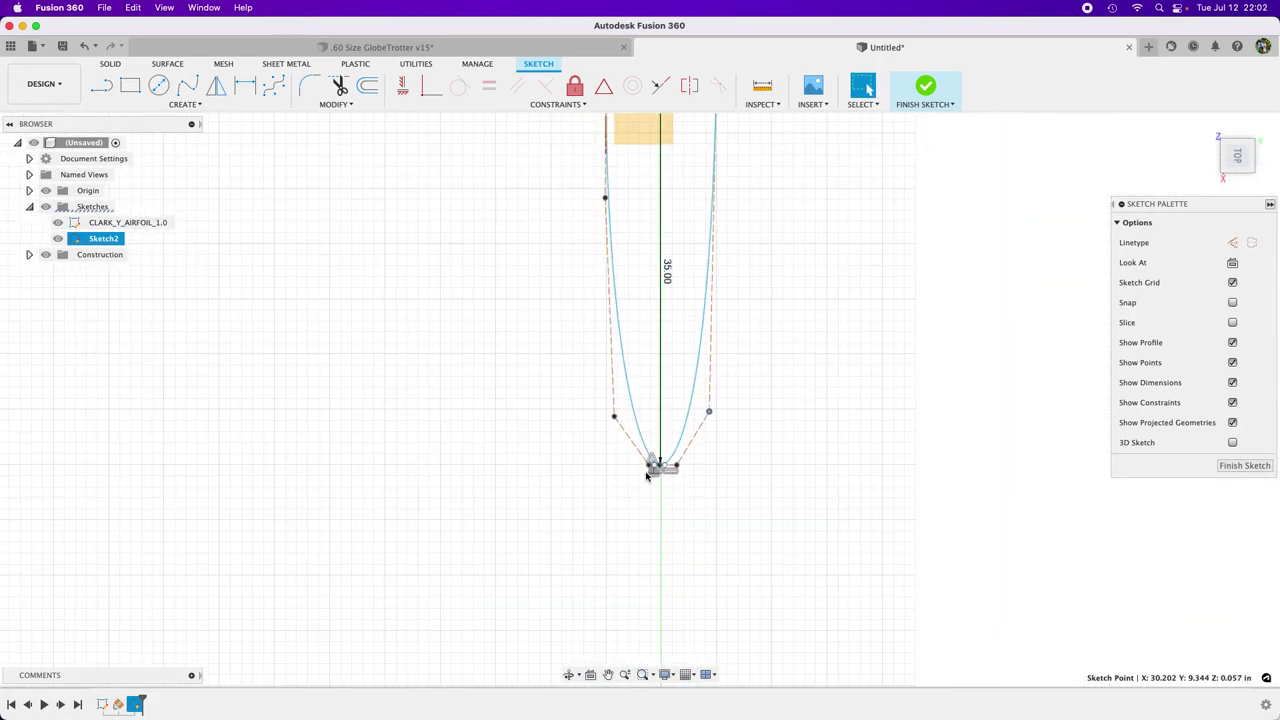
Step: Draw a chordwise line about 5 in long across the planform near the wingtip, joining both splines, and finish the sketch
click(1242, 160)
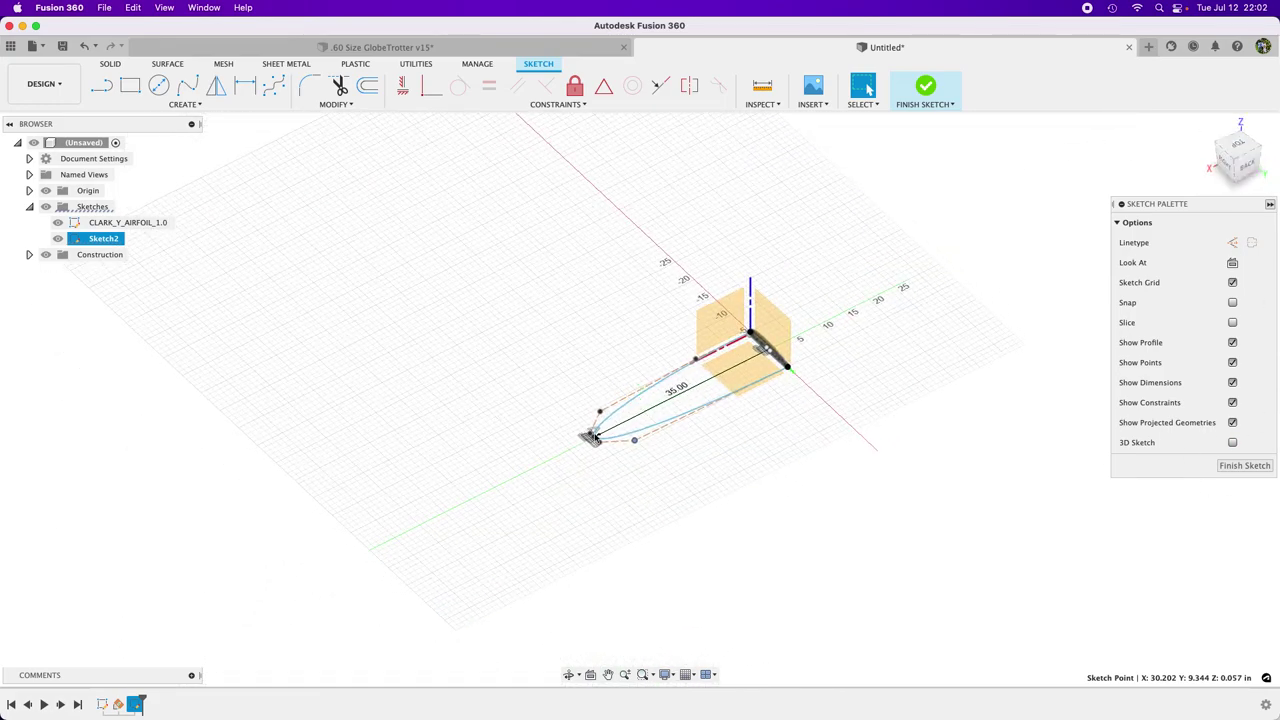
scroll(603, 431, up, 8)
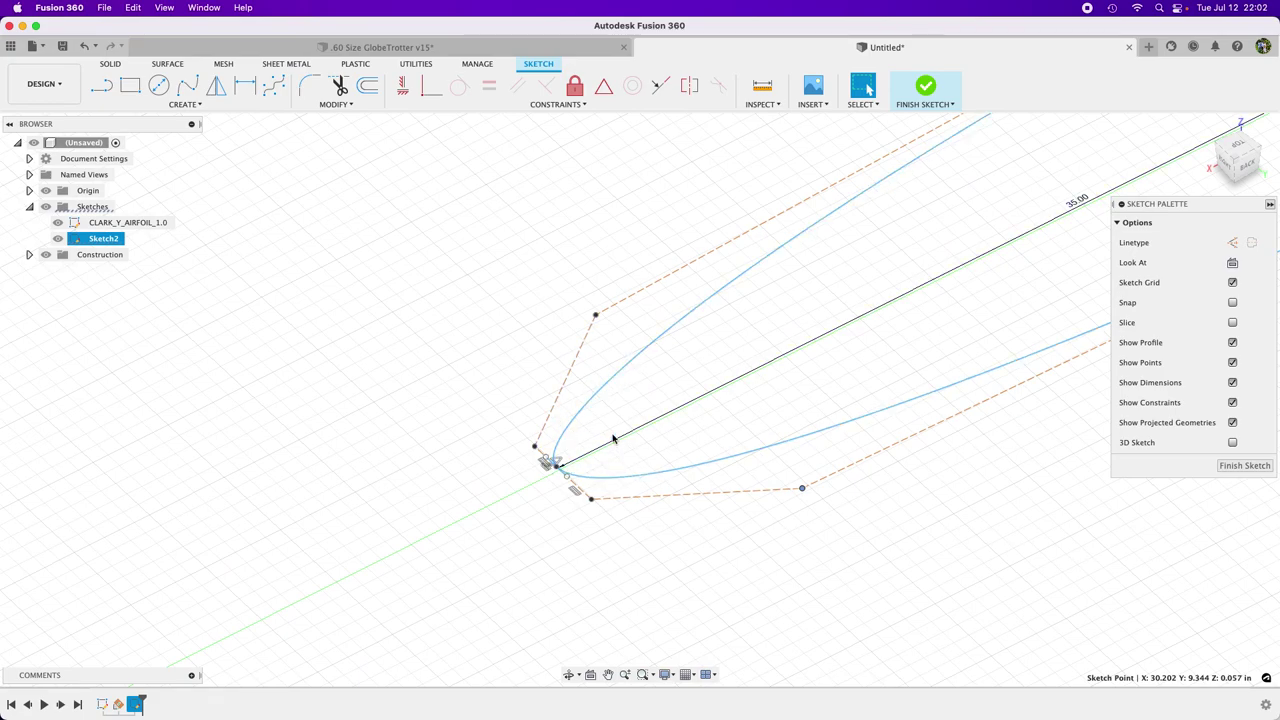
key(l)
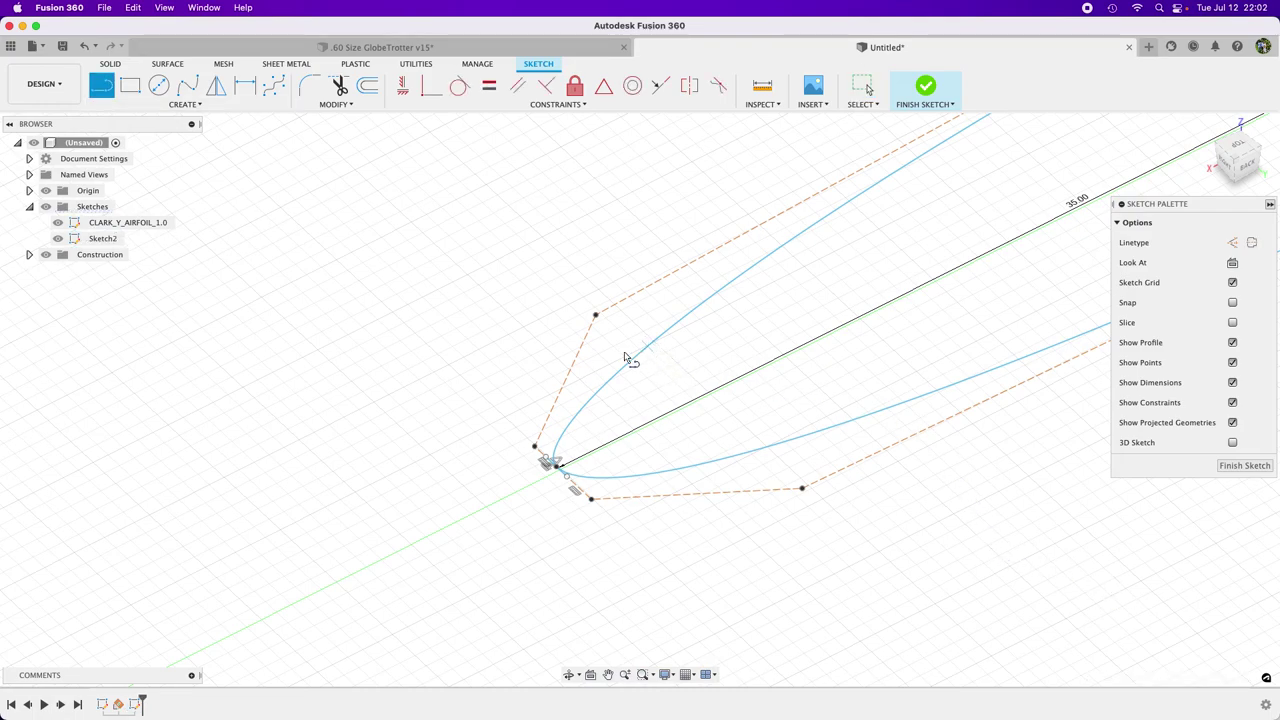
click(651, 343)
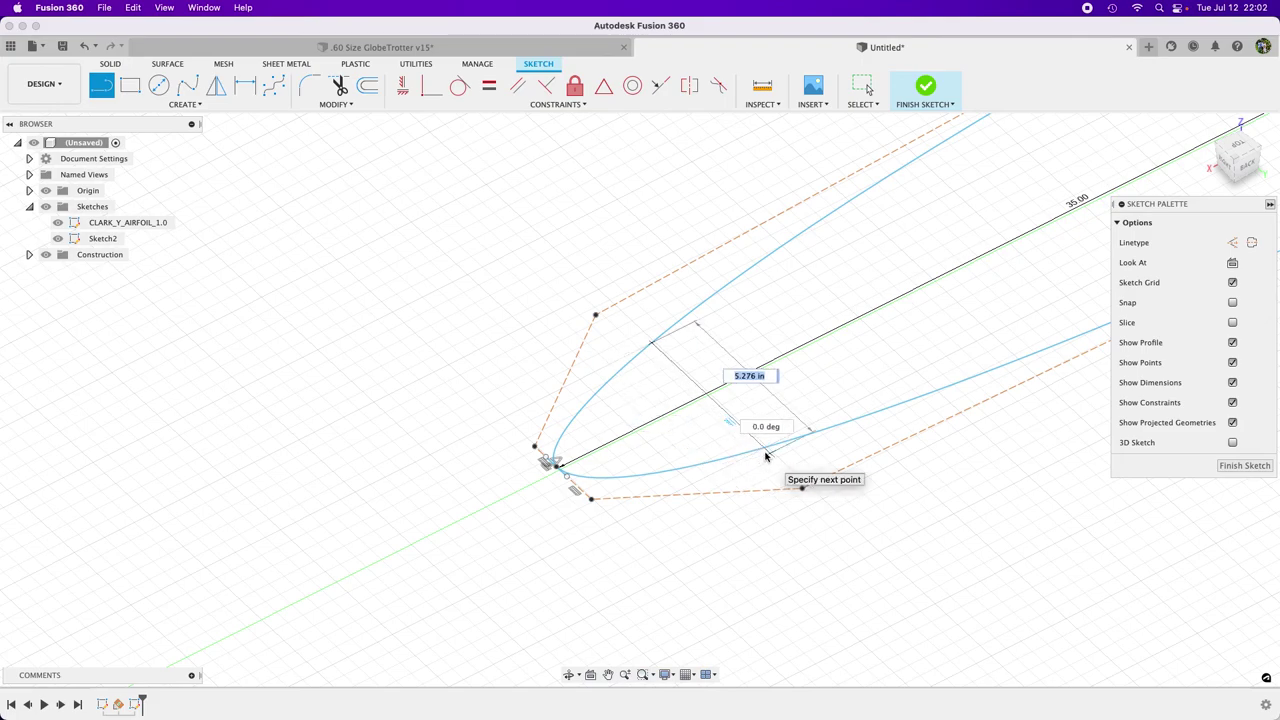
double_click(765, 455)
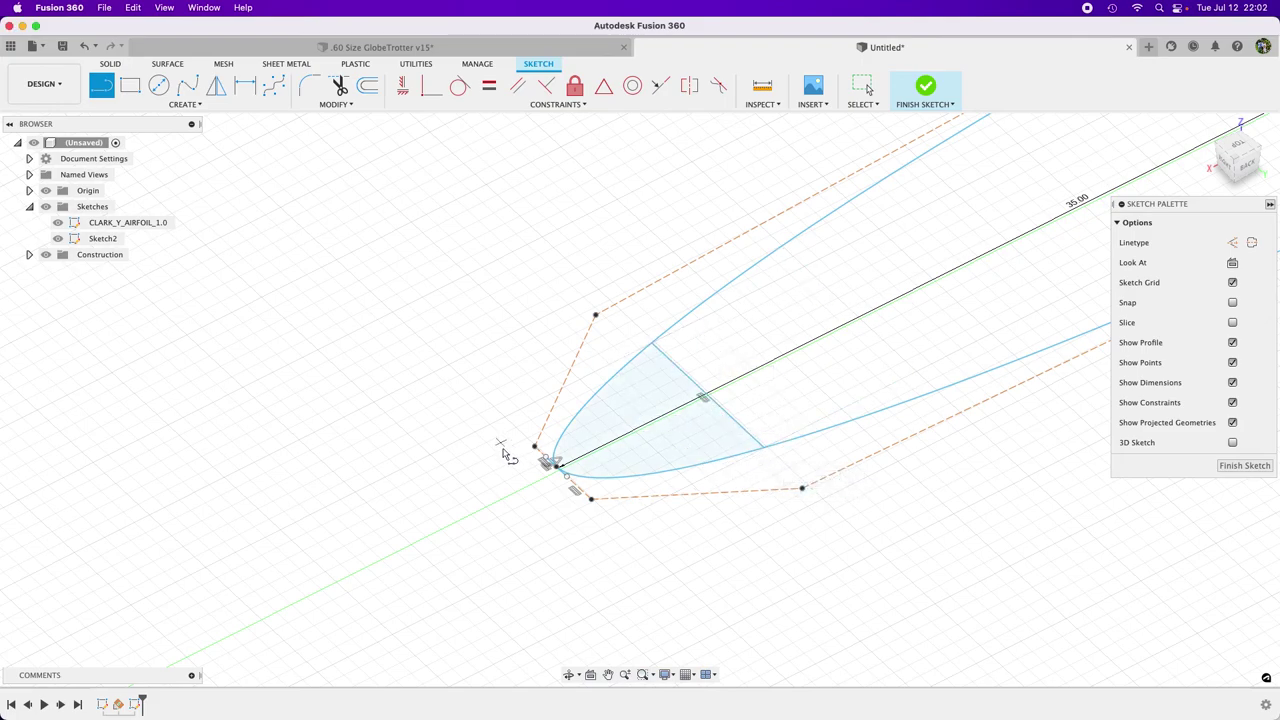
scroll(490, 542, down, 5)
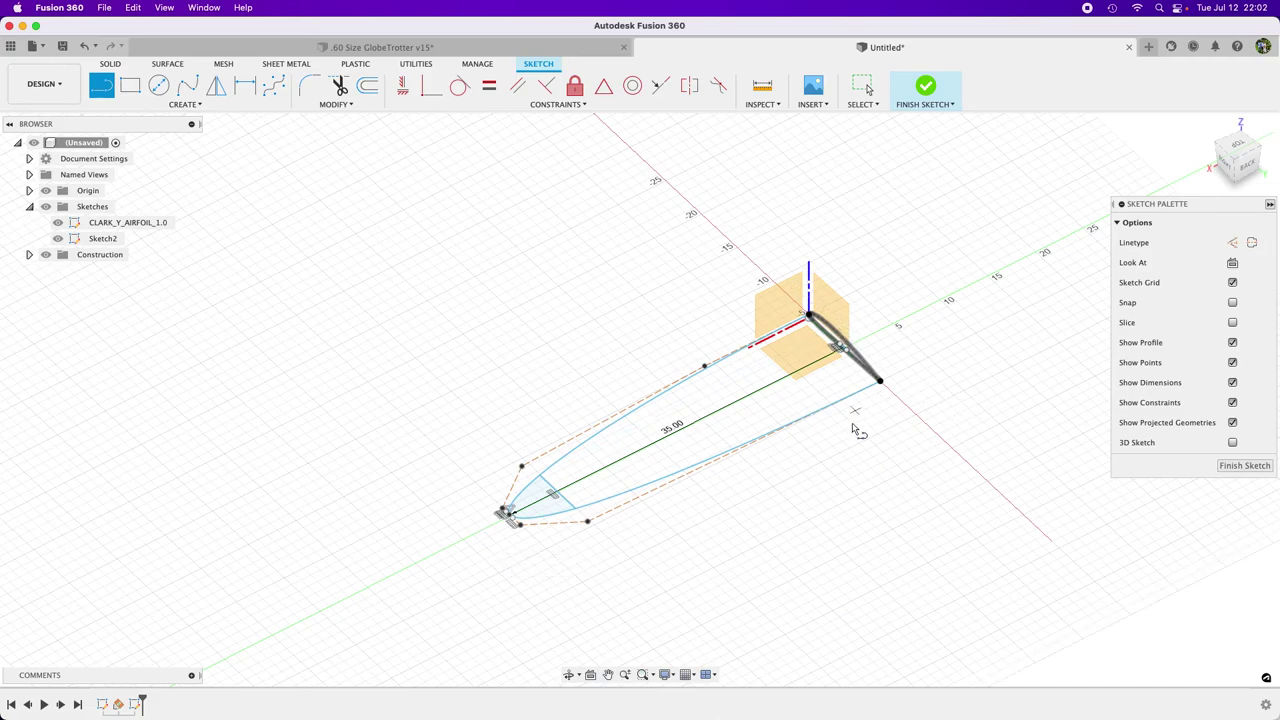
click(1243, 466)
scroll(850, 480, up, 3)
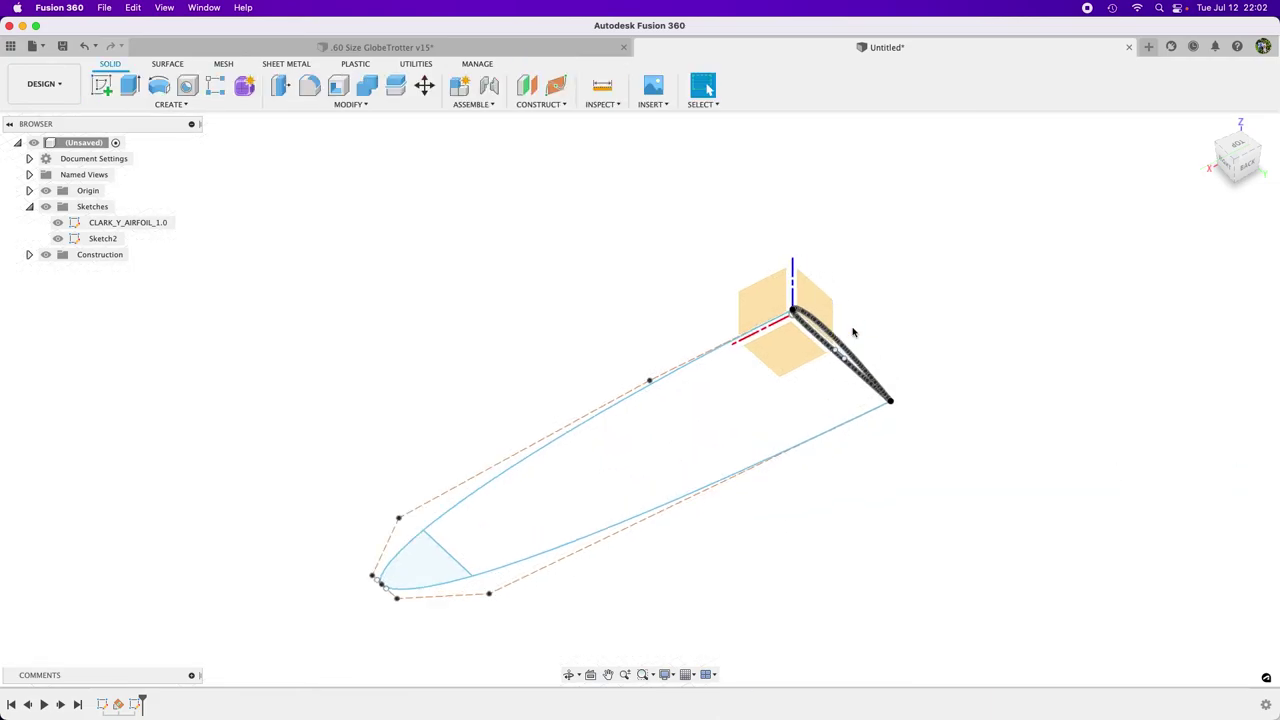
shift+middle_drag(945, 494, 962, 487)
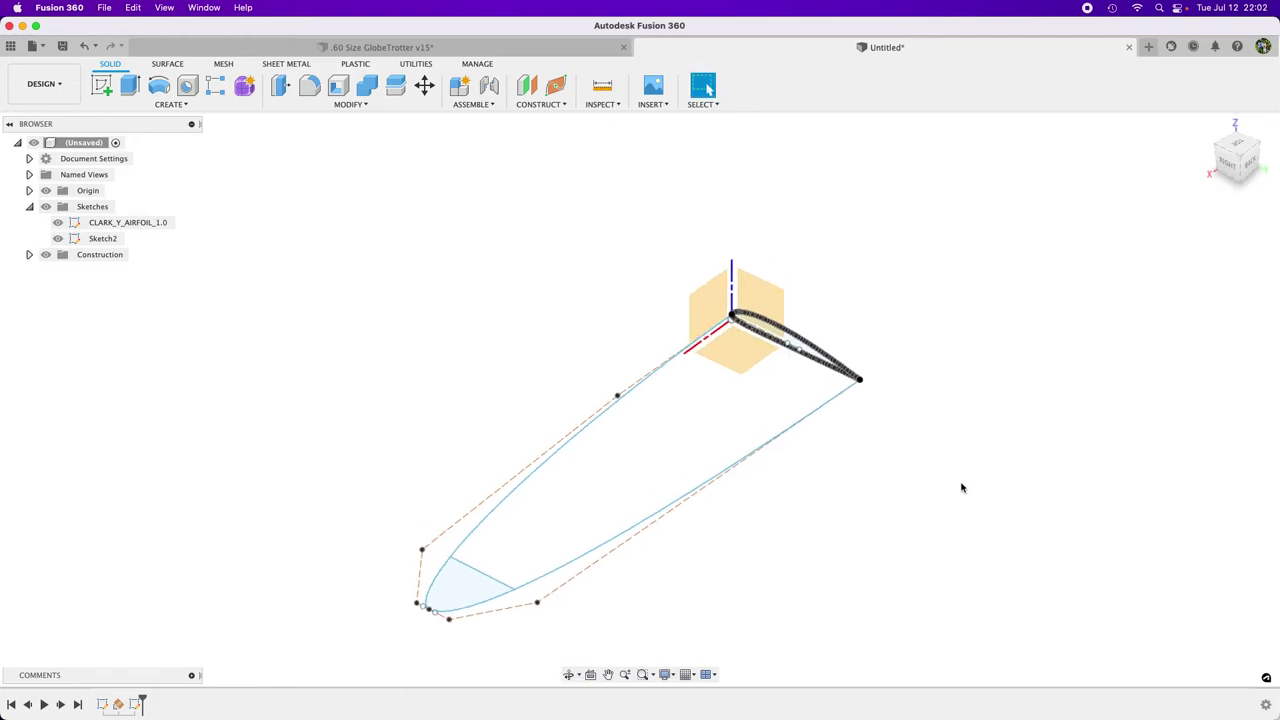
click(187, 107)
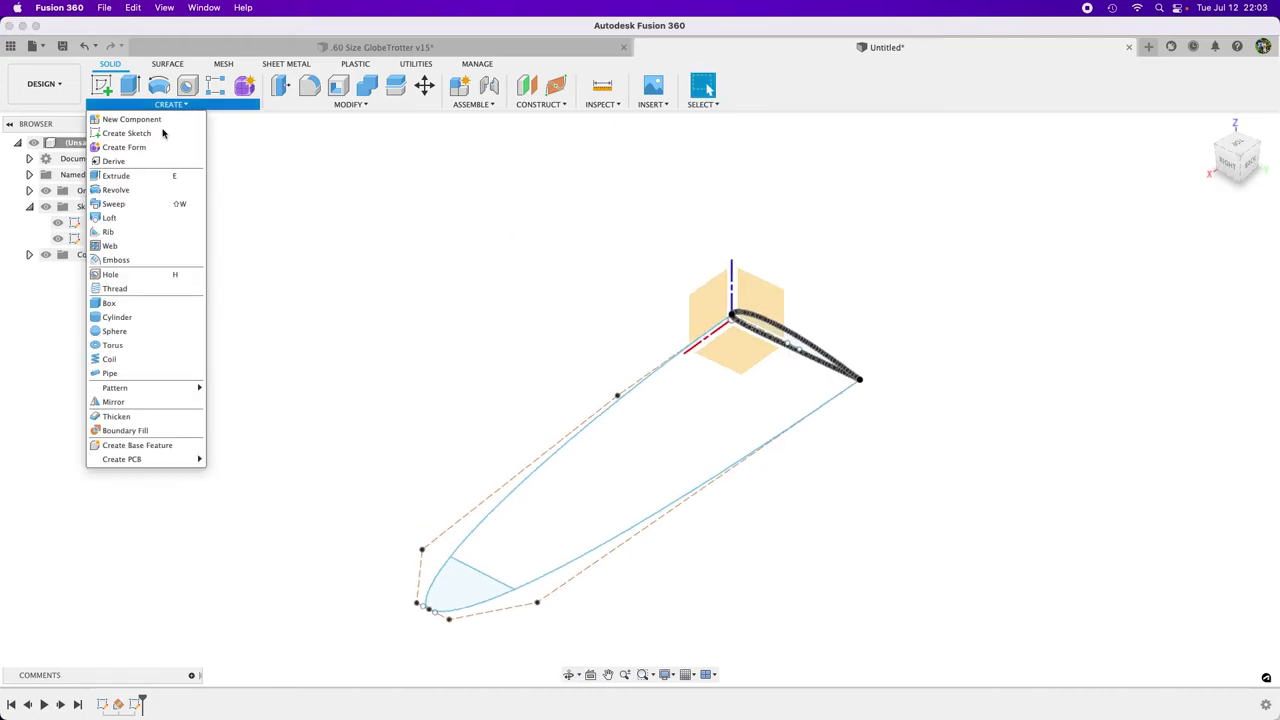
click(168, 204)
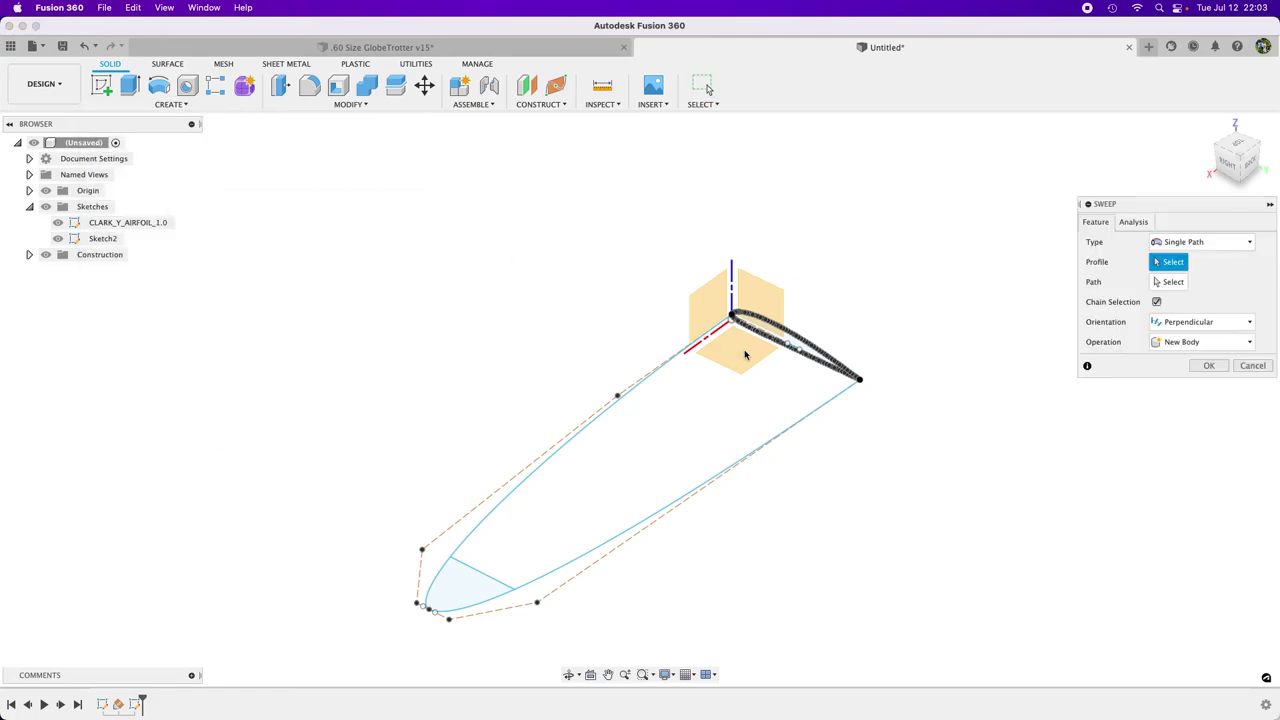
click(788, 343)
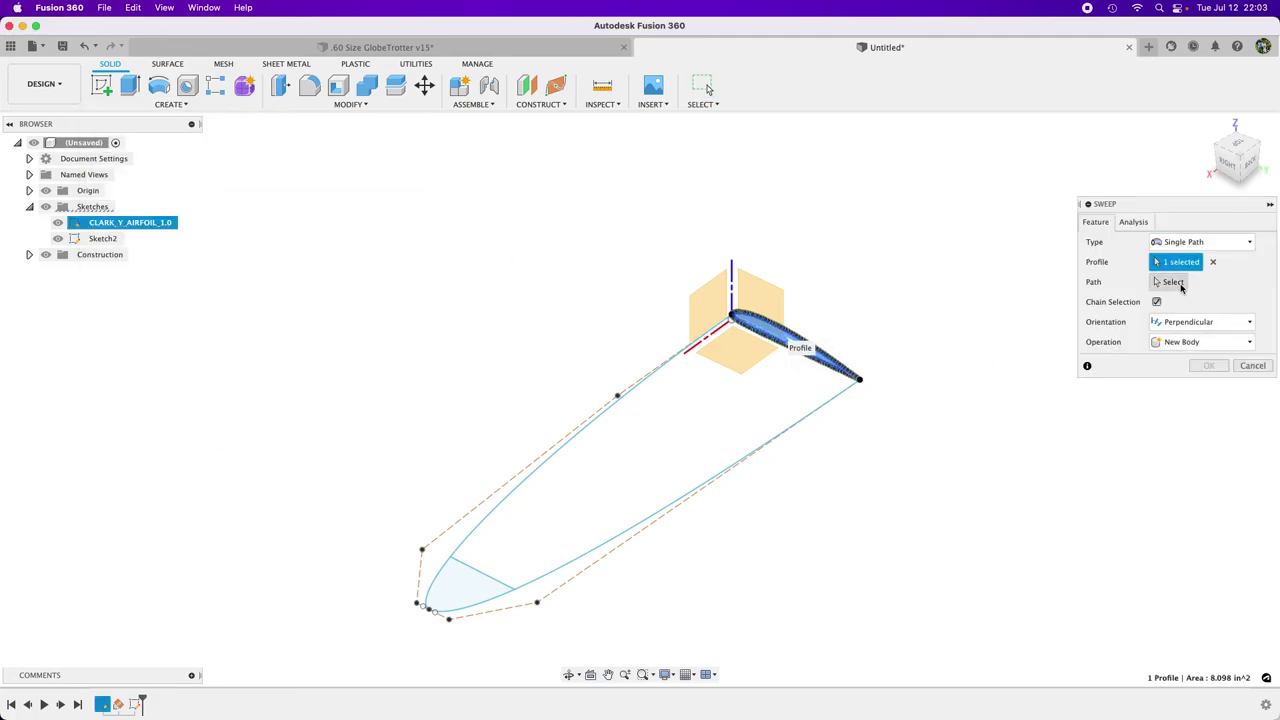
click(650, 521)
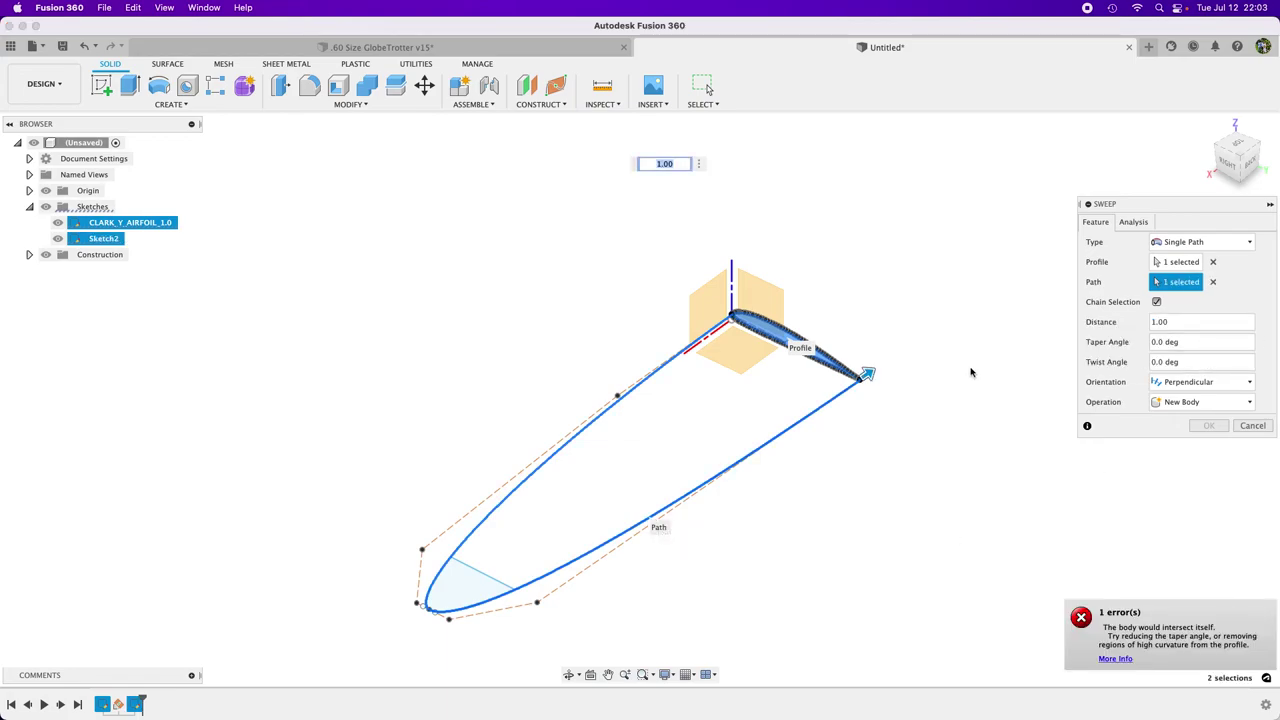
drag(868, 376, 734, 463)
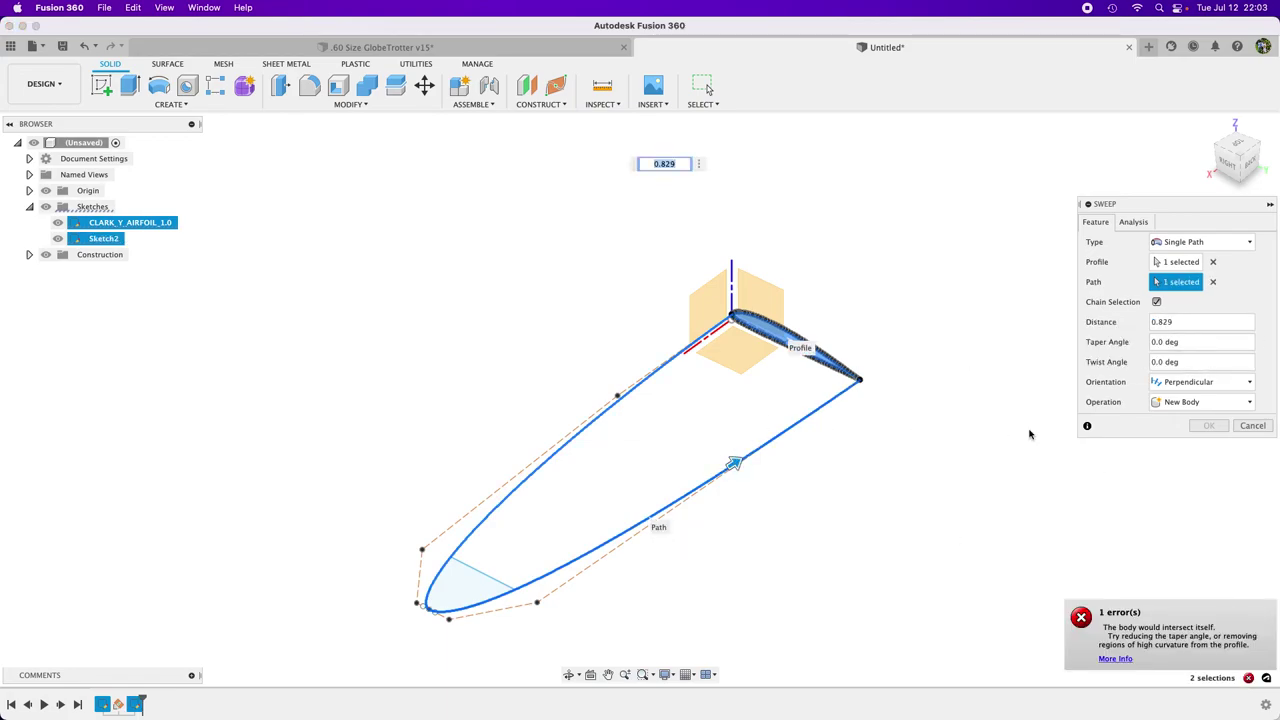
click(1261, 430)
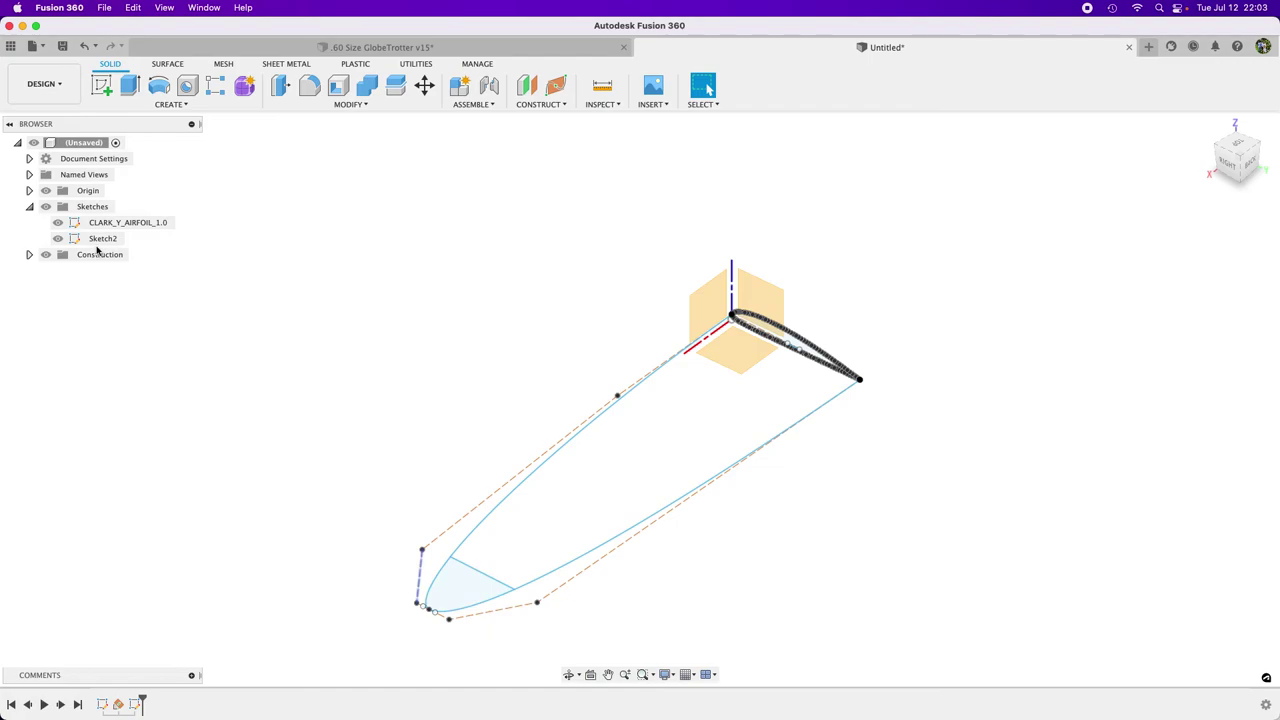
Step: Reopen the planform sketch for editing and break the leading-edge spline at the chordwise line near the wingtip
right_click(100, 239)
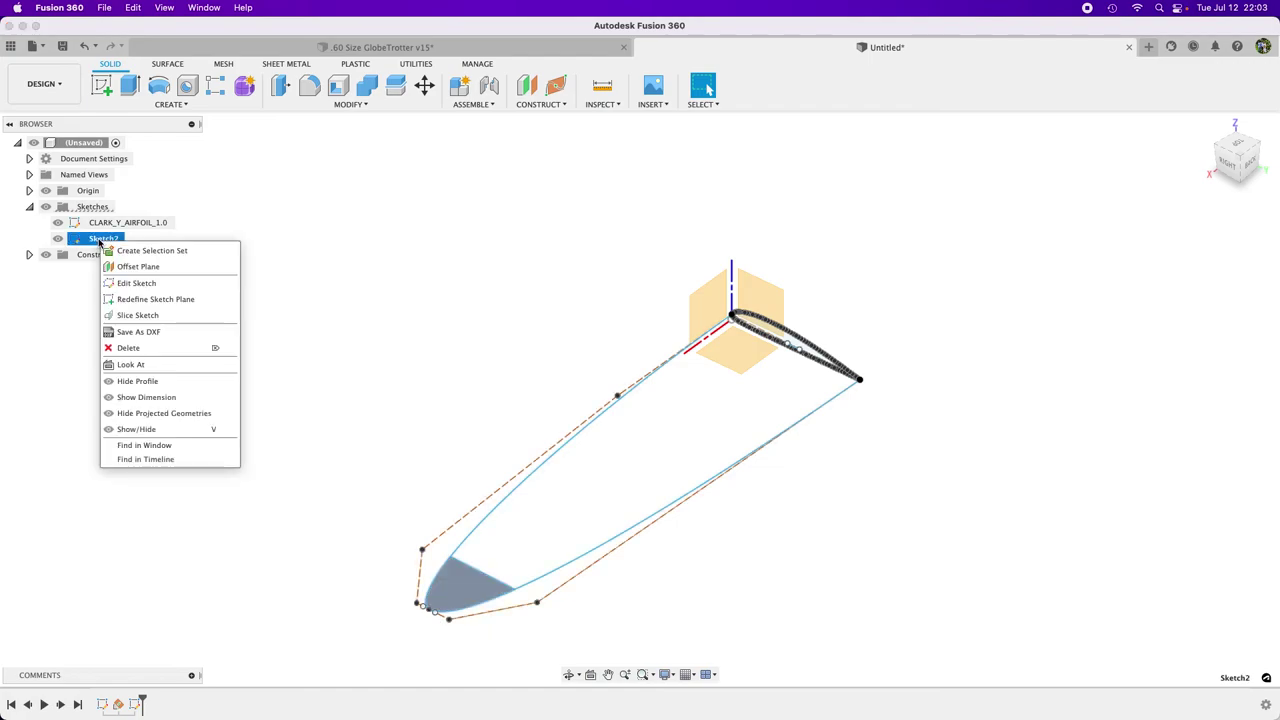
click(150, 283)
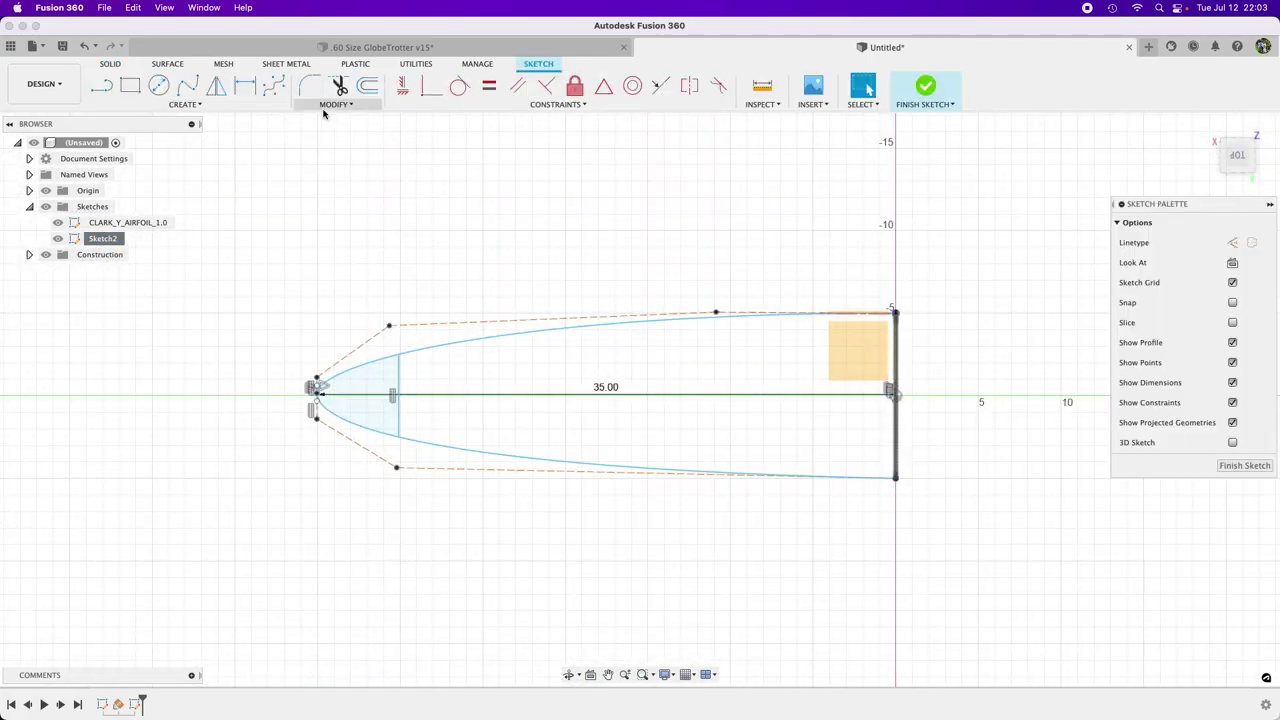
click(326, 105)
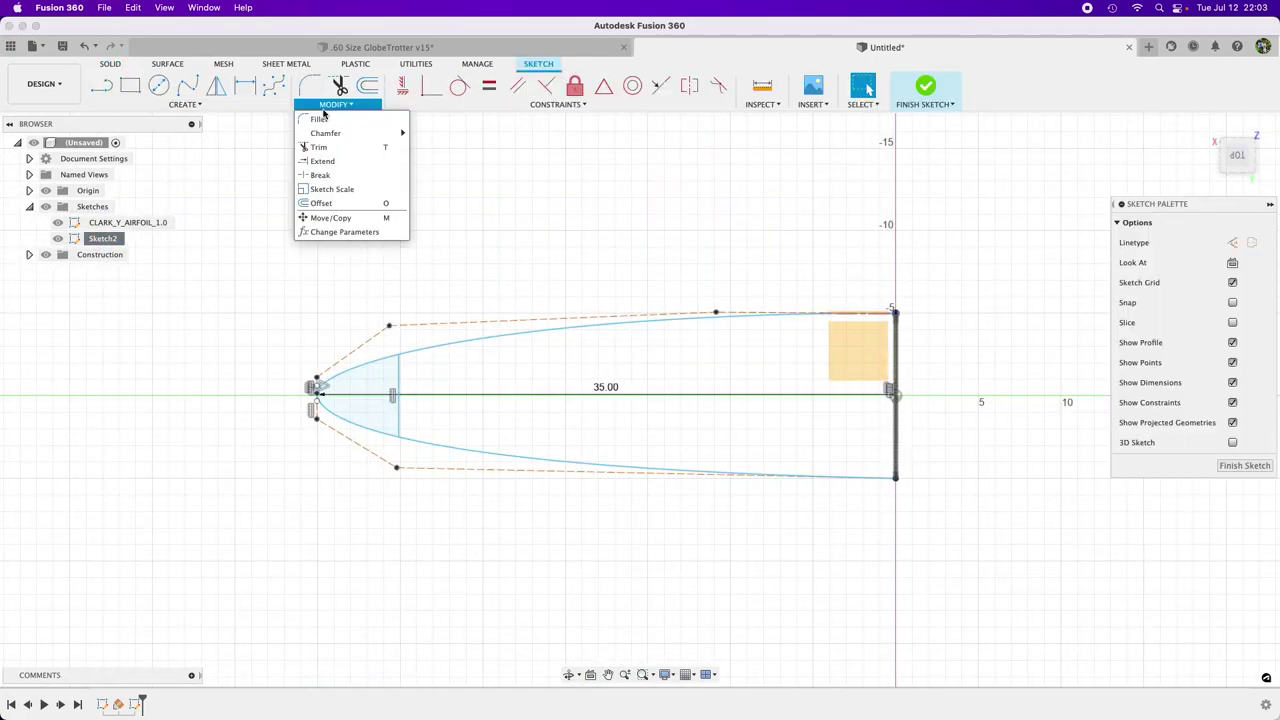
click(325, 176)
scroll(395, 370, up, 10)
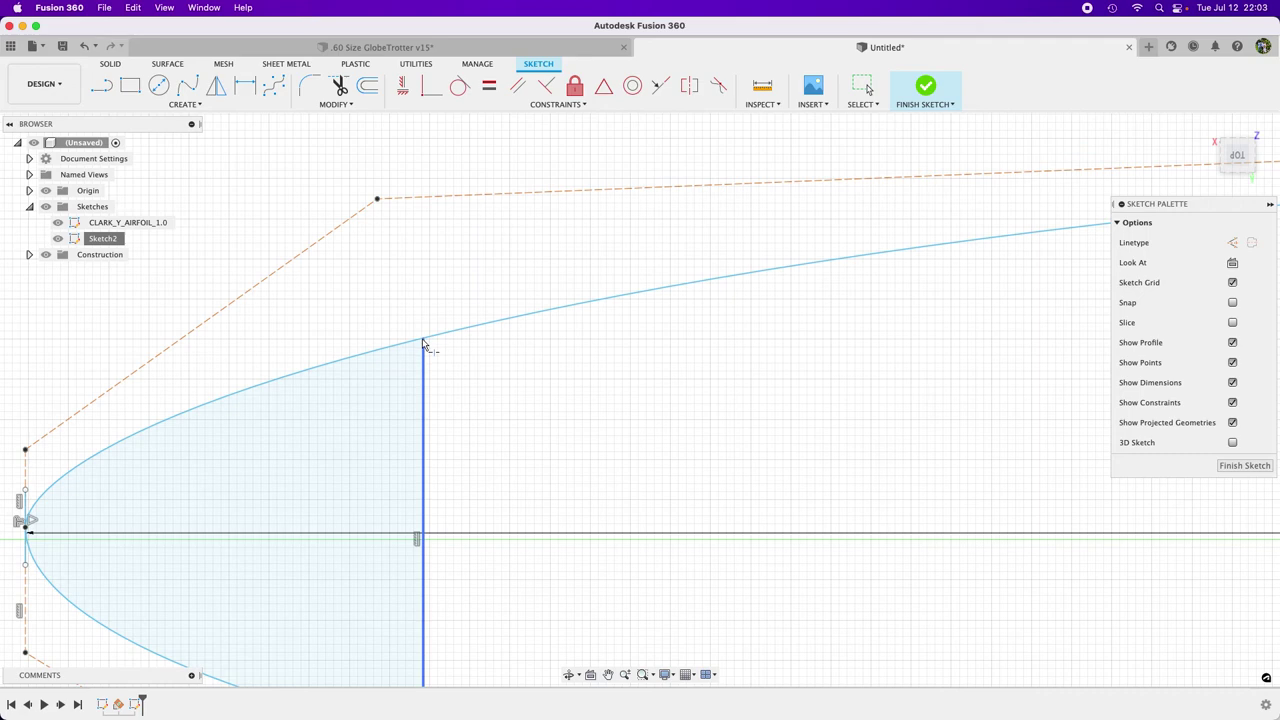
click(425, 333)
scroll(404, 231, down, 5)
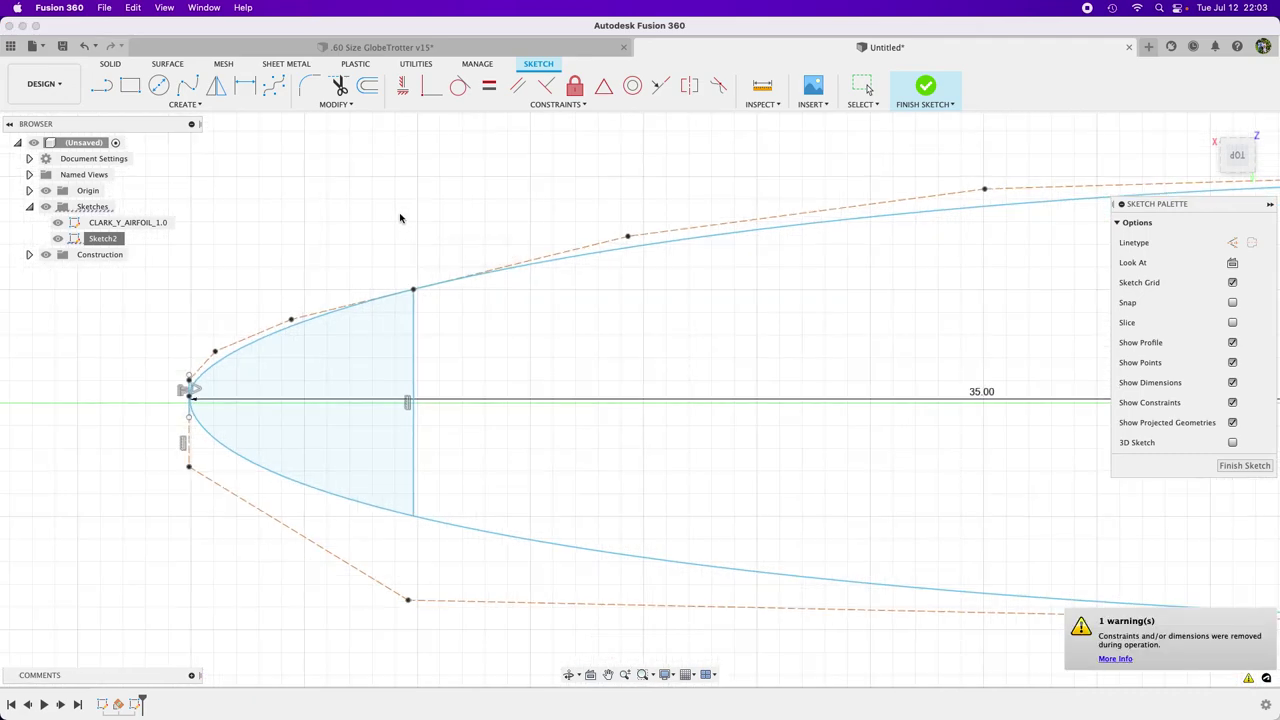
Step: Break the trailing-edge spline at the same chordwise line and finish the sketch
click(336, 104)
click(319, 175)
click(414, 520)
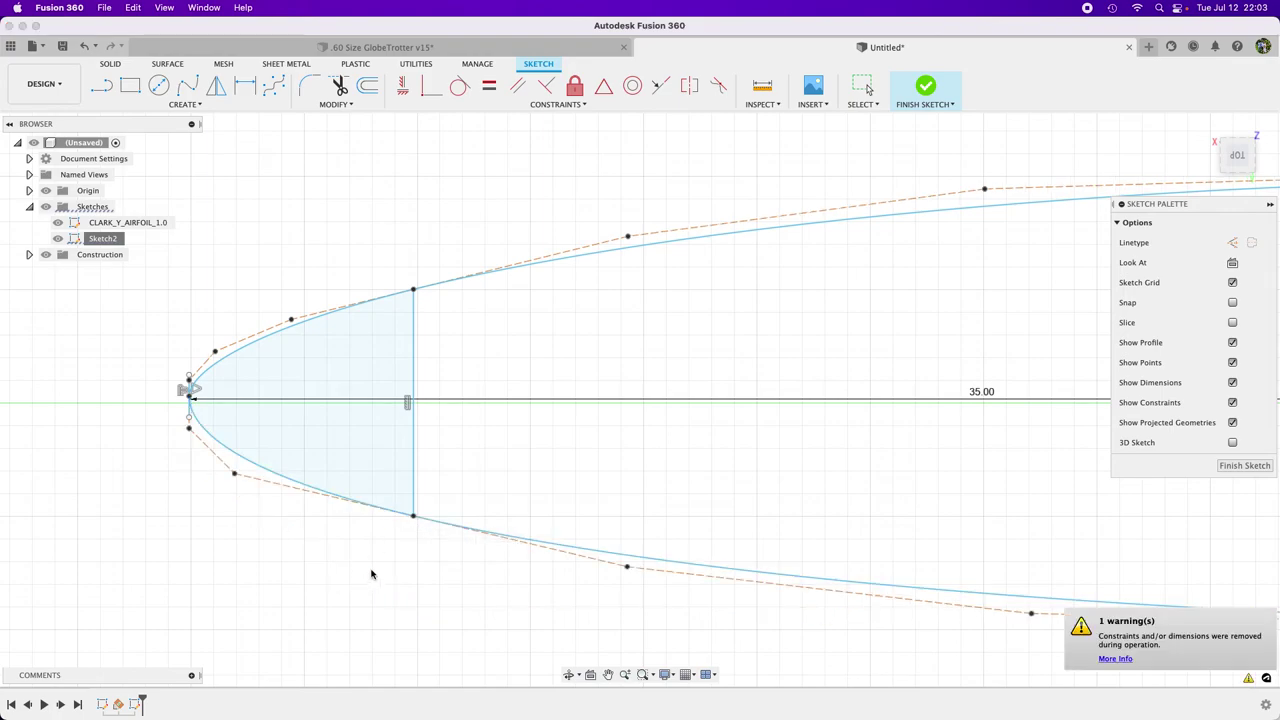
scroll(325, 593, down, 4)
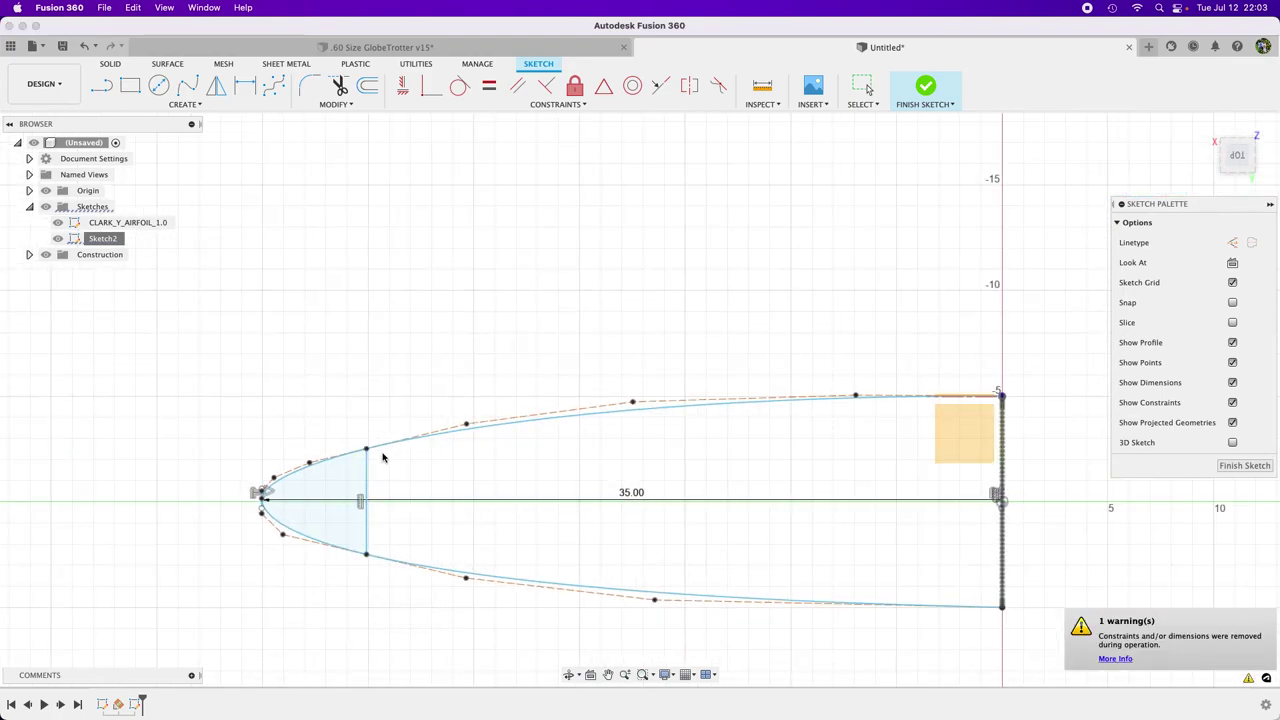
scroll(364, 456, up, 5)
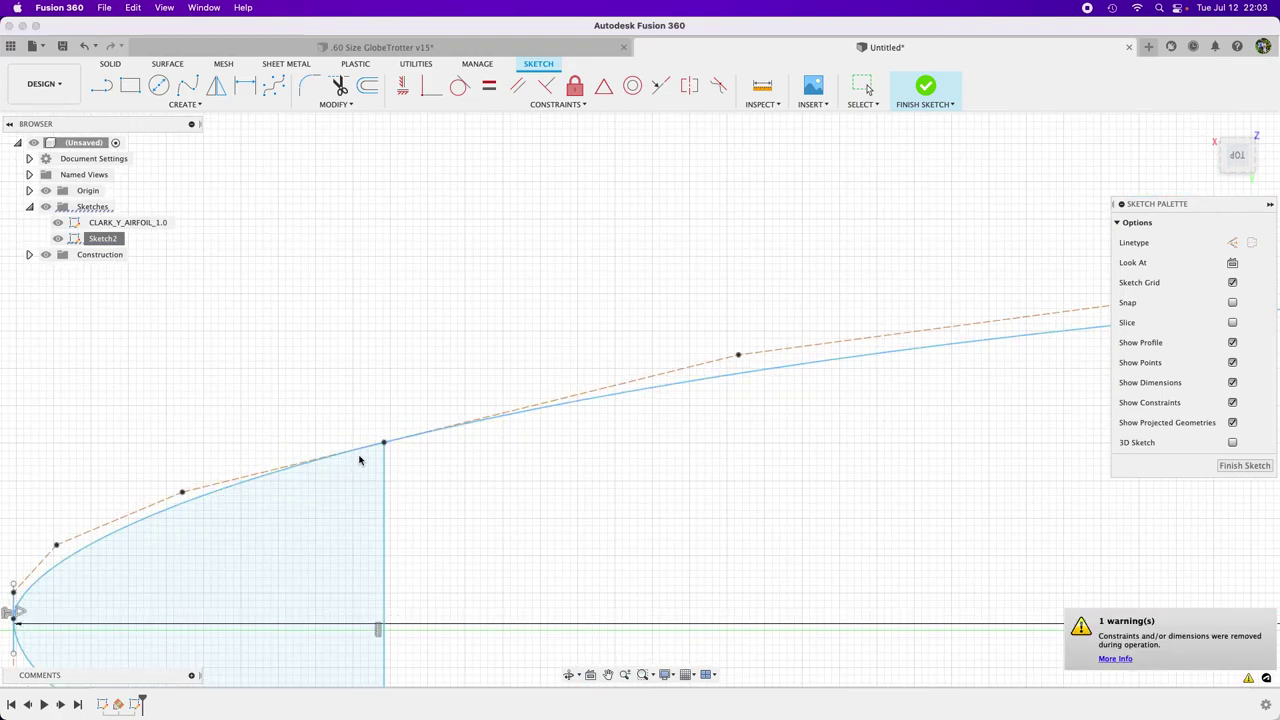
scroll(395, 320, down, 5)
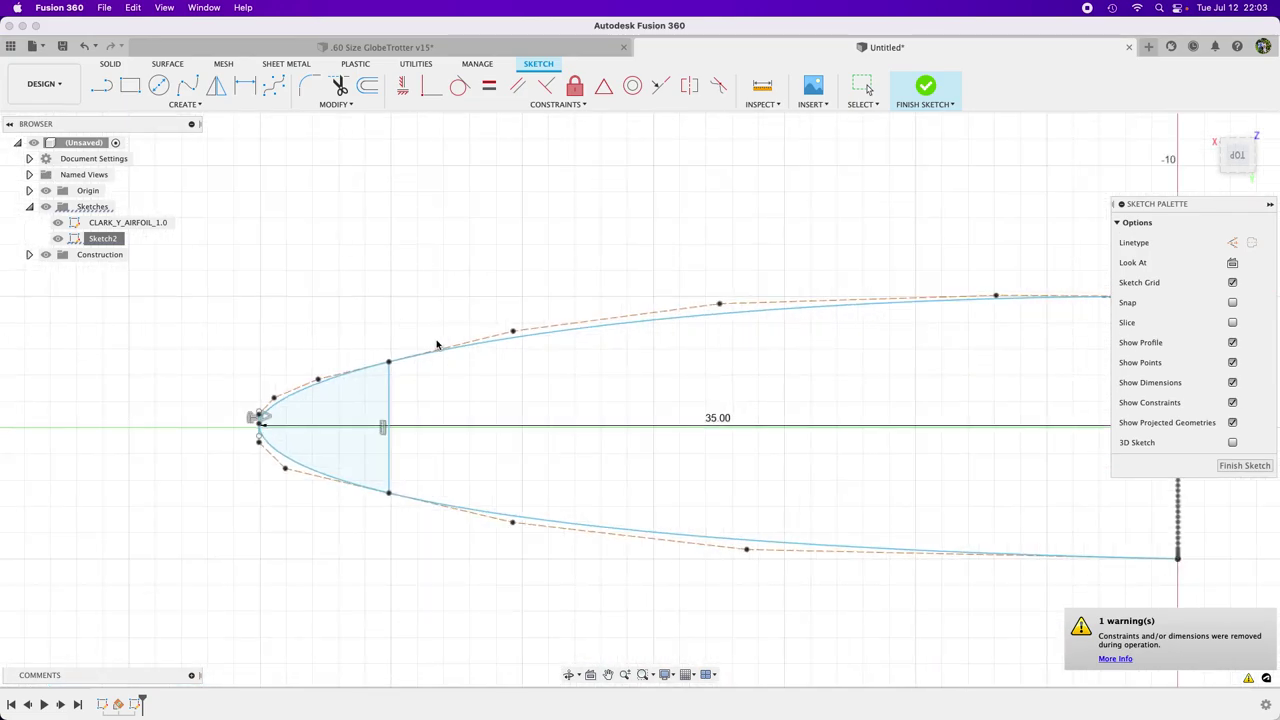
click(1262, 467)
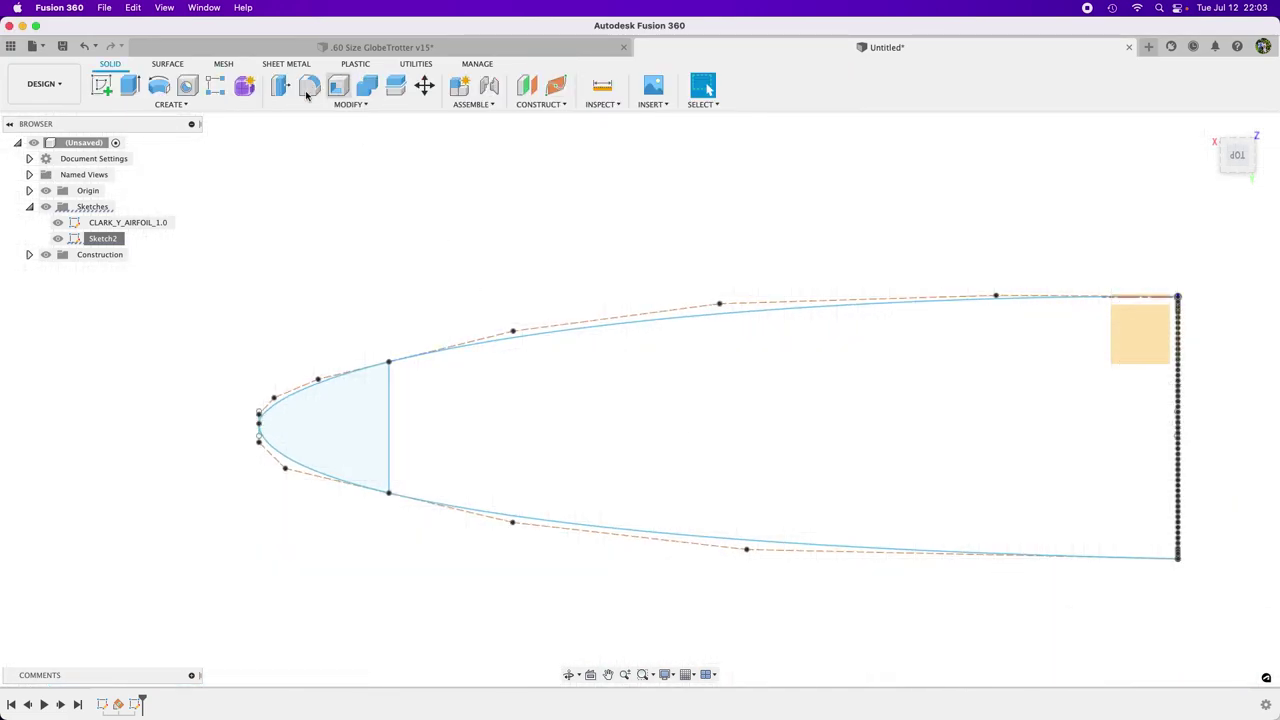
Step: Start a Sweep with the Clark Y airfoil as profile and the inboard trailing-edge spline as its path
click(181, 107)
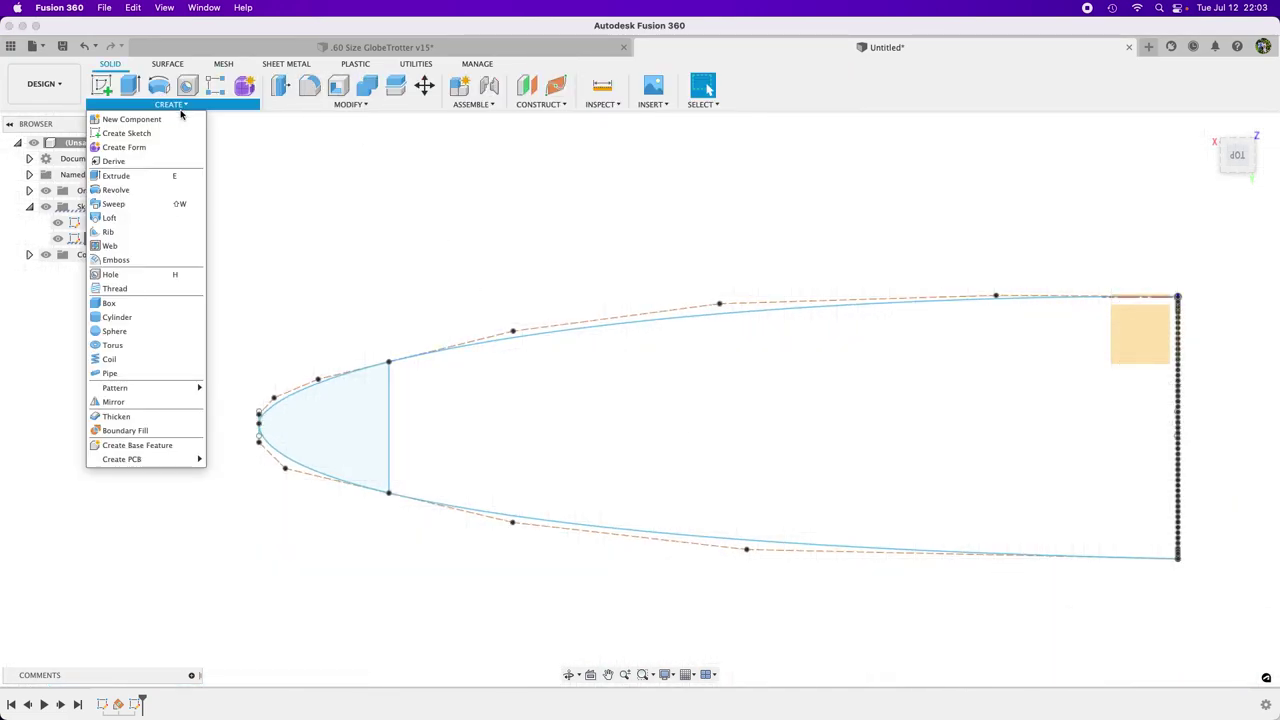
click(149, 207)
shift+middle_drag(554, 214, 340, 134)
click(809, 261)
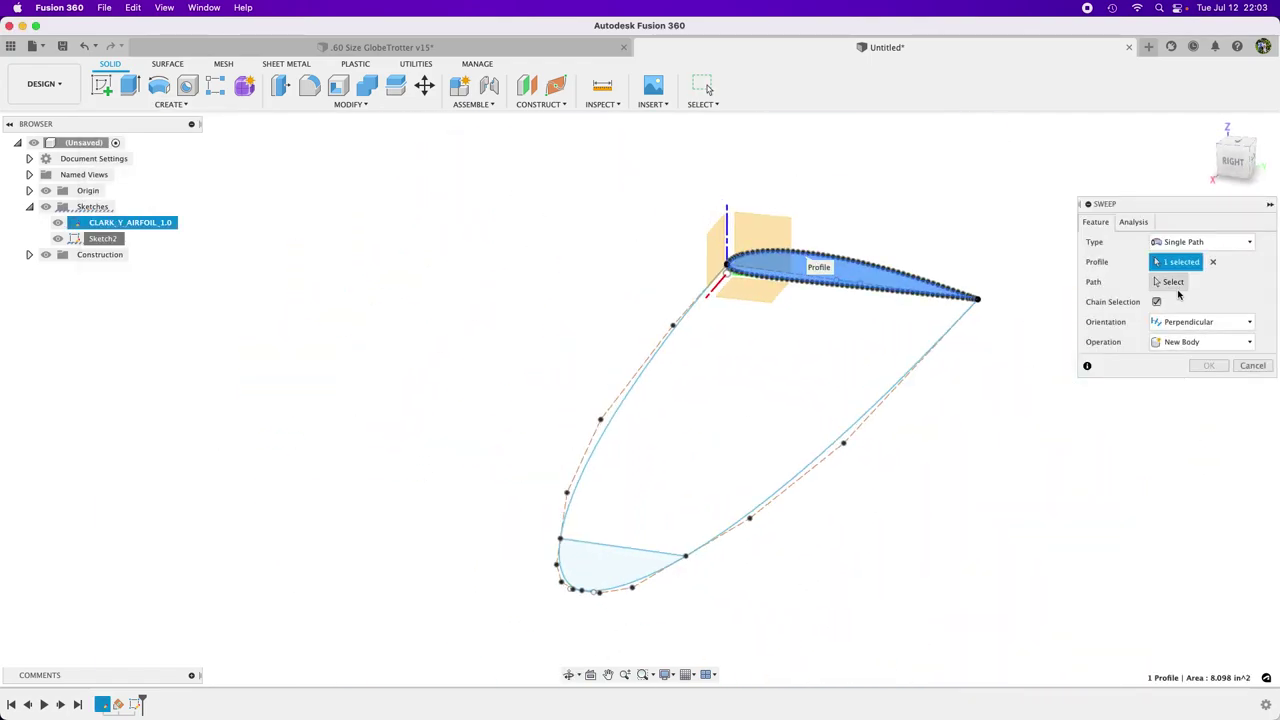
click(1175, 284)
click(613, 420)
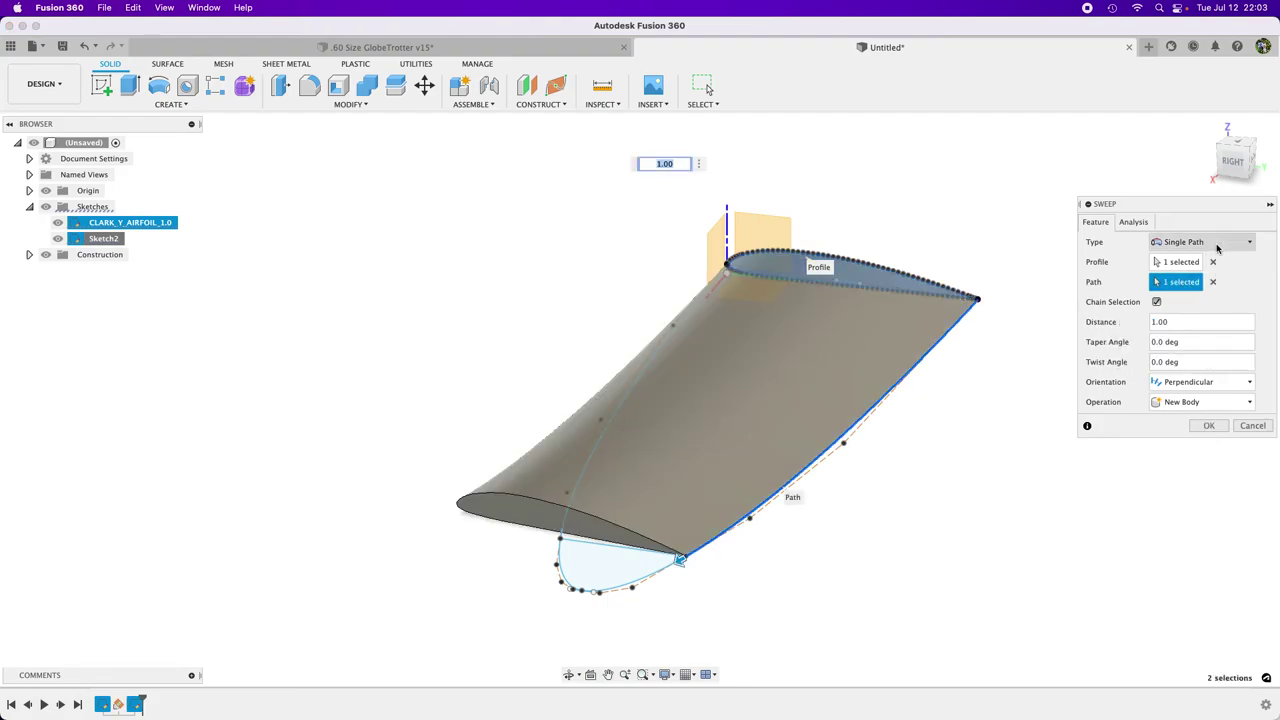
Step: Change the sweep type to Path + Guide Rail, using the inboard leading edge as path and the inboard trailing edge as guide rail
click(1200, 242)
click(1208, 275)
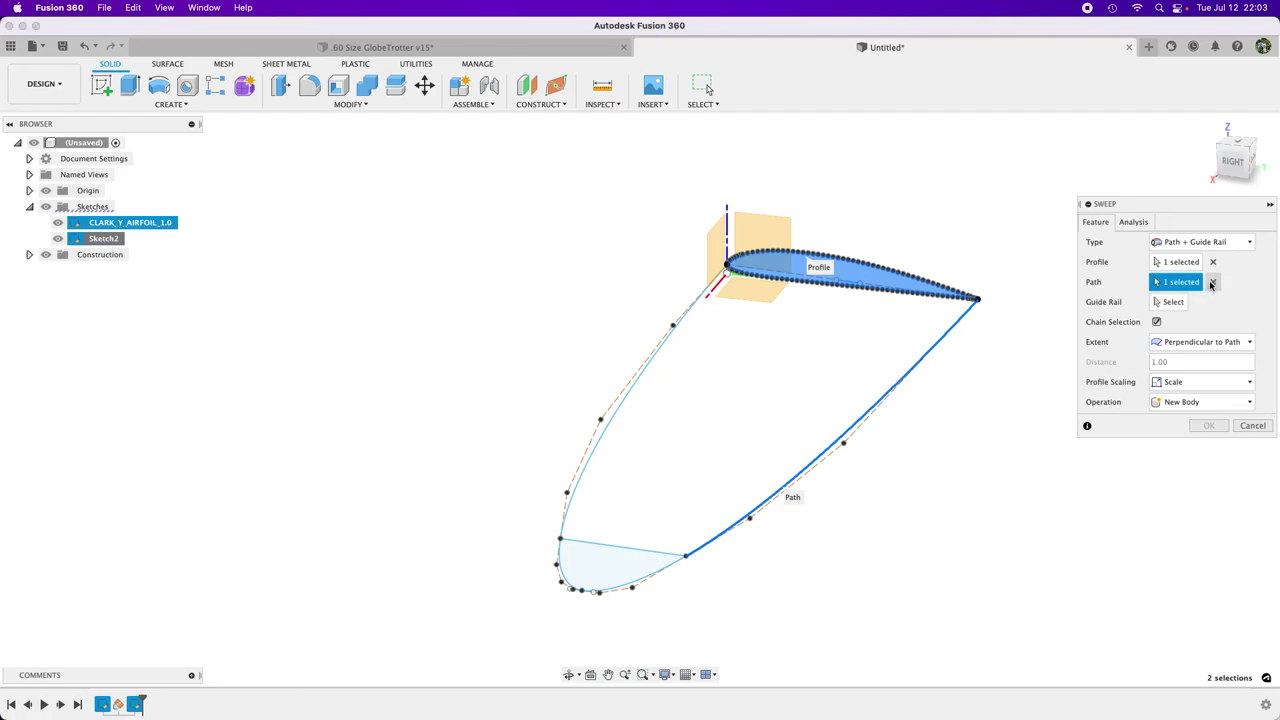
click(1212, 283)
click(628, 403)
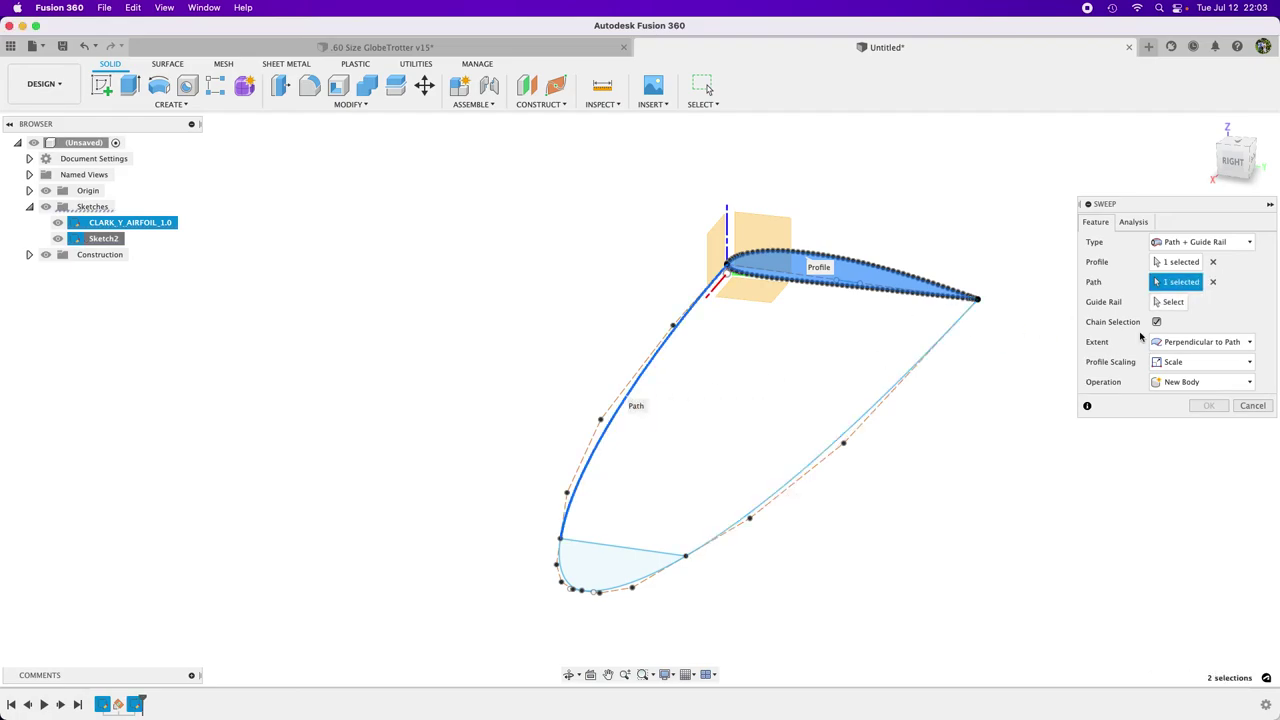
click(1182, 304)
click(862, 428)
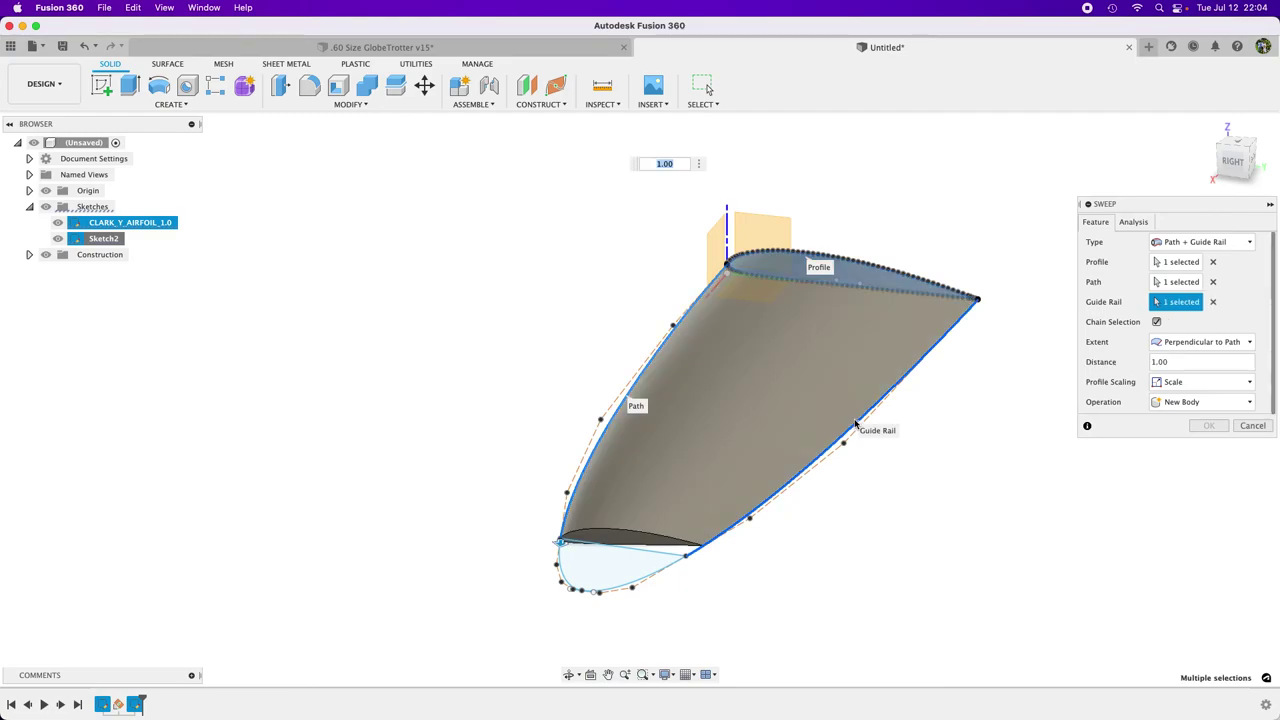
Step: Set the sweep's extent to Full Extents and create the wing panel as a new body
click(1195, 342)
click(1170, 371)
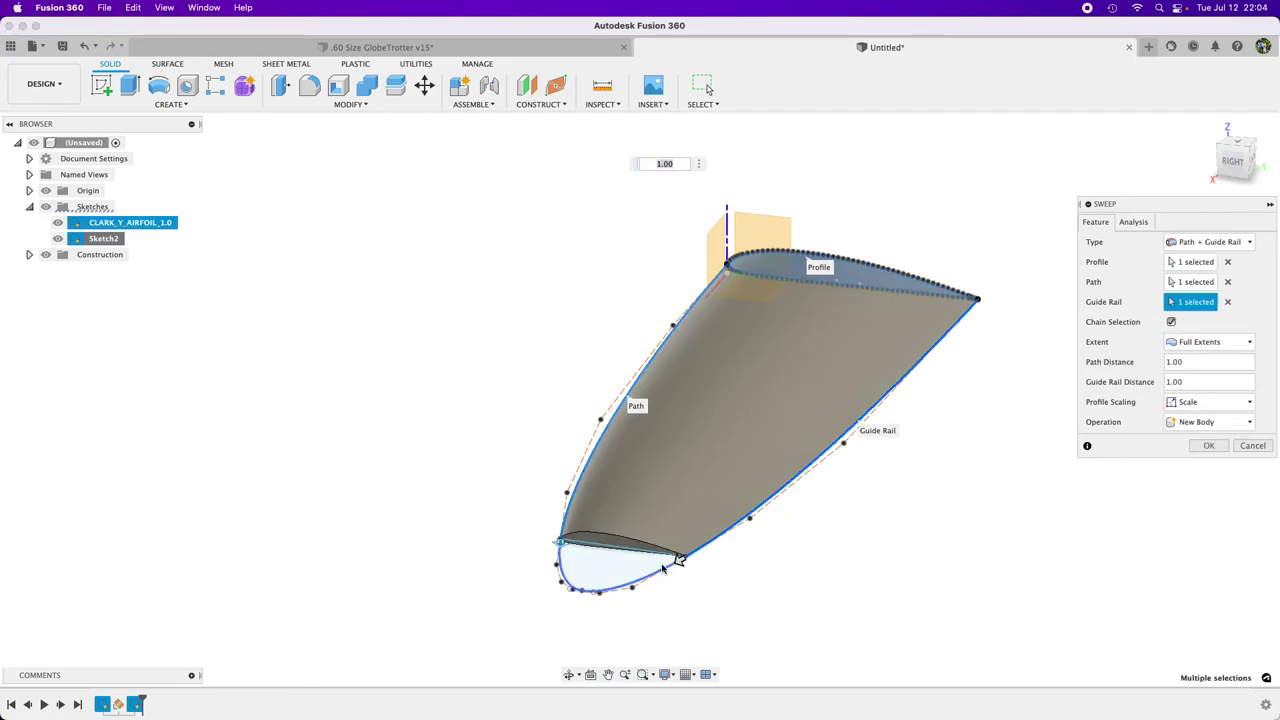
mouse_move(894, 537)
shift+middle_down()
mouse_move(920, 517)
mouse_move(877, 526)
shift+middle_up()
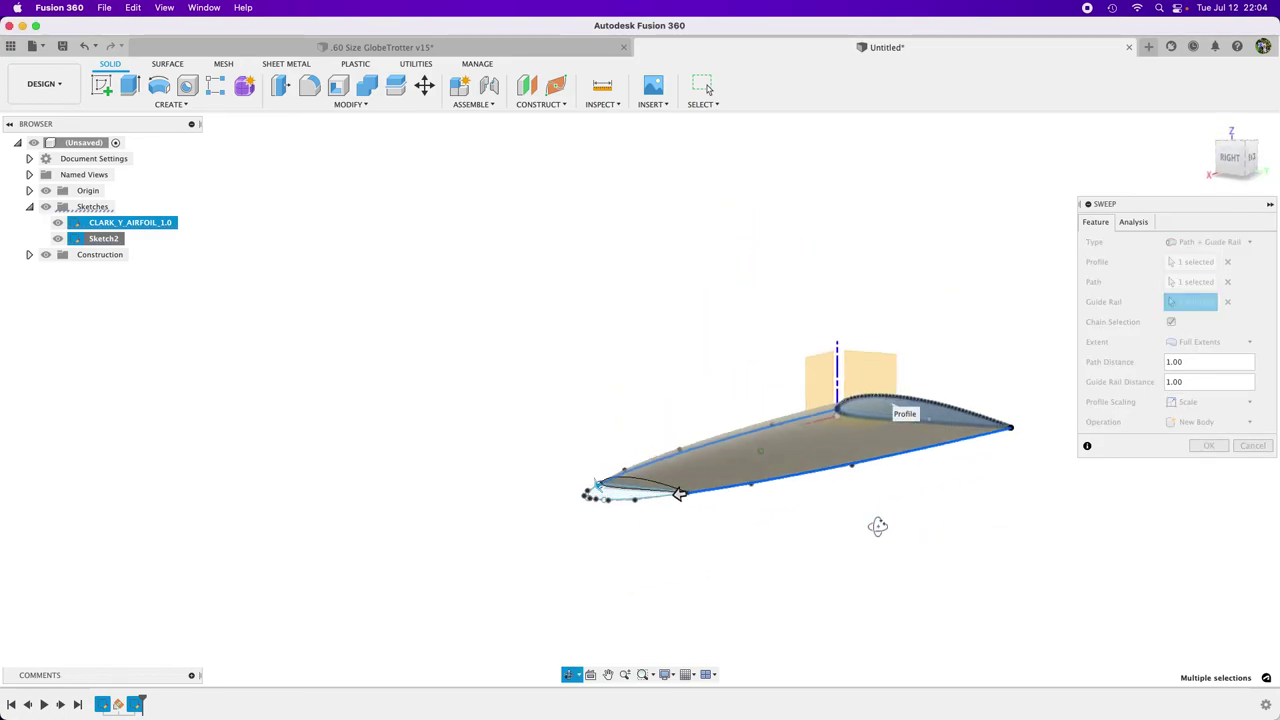
click(1207, 445)
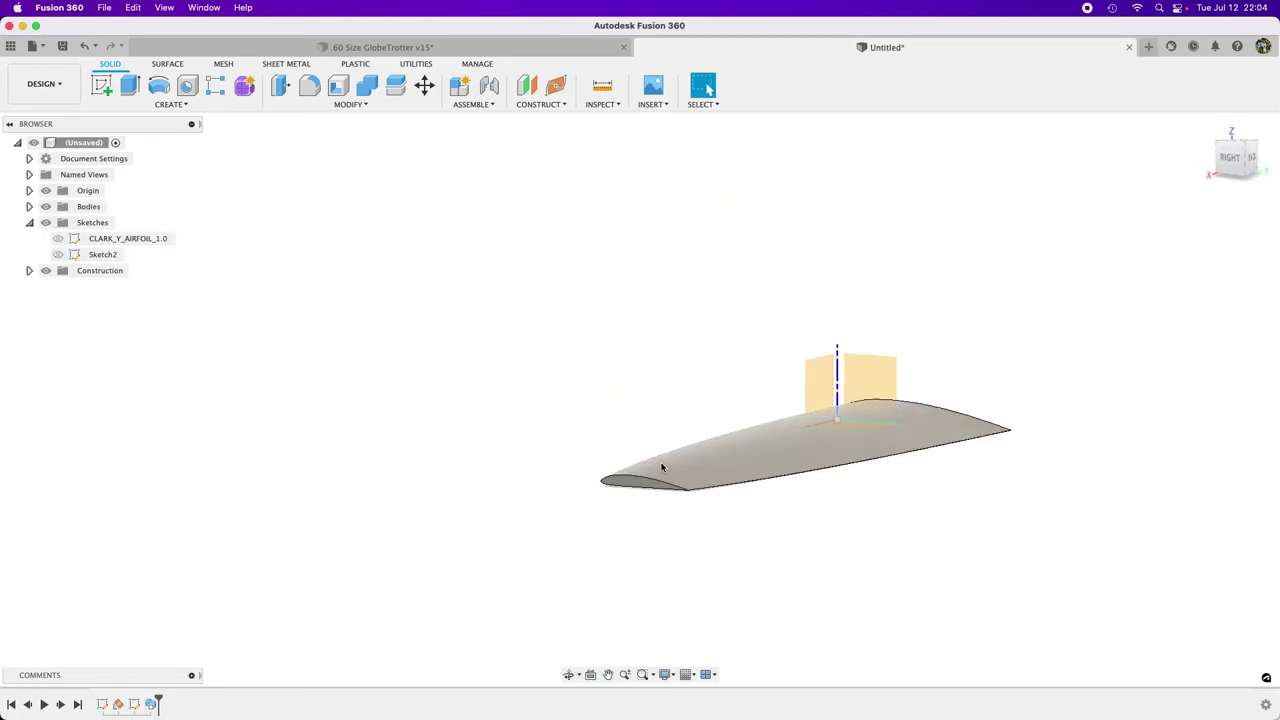
Step: Show the wing planform sketch, Sketch2, again around the swept panel's outboard end
click(59, 255)
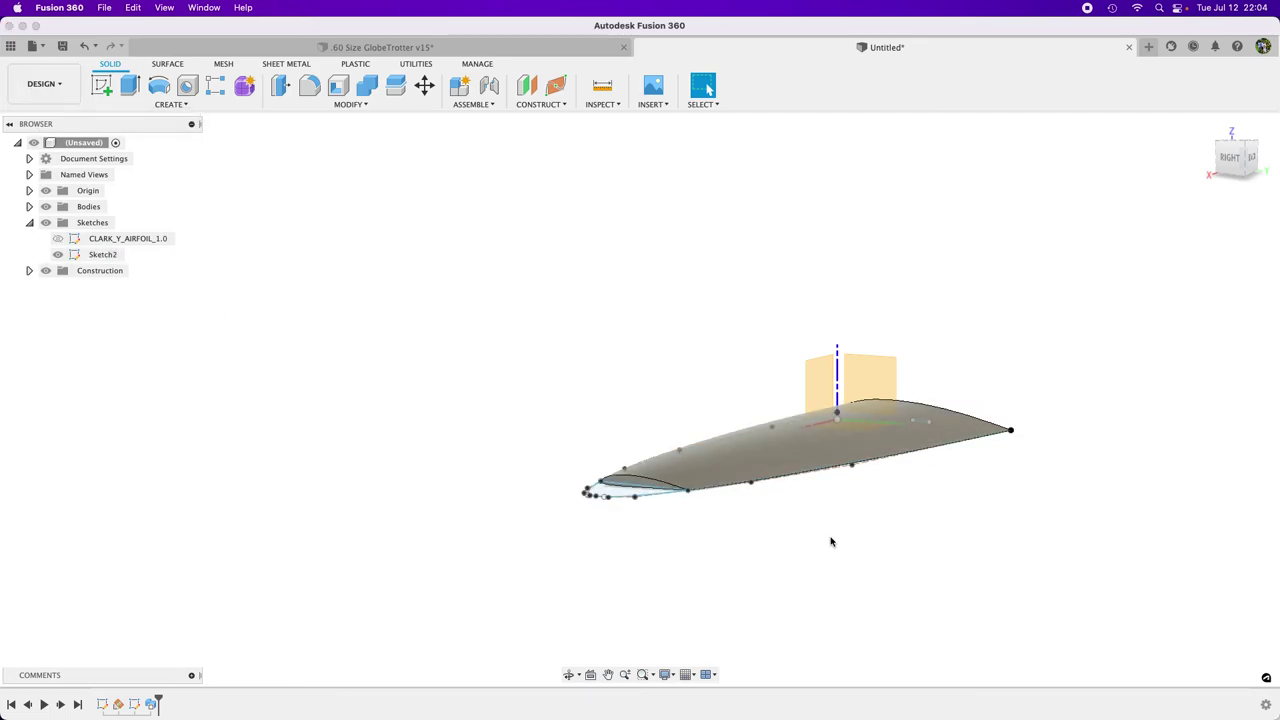
scroll(622, 530, up, 5)
shift+middle_drag(865, 545, 900, 553)
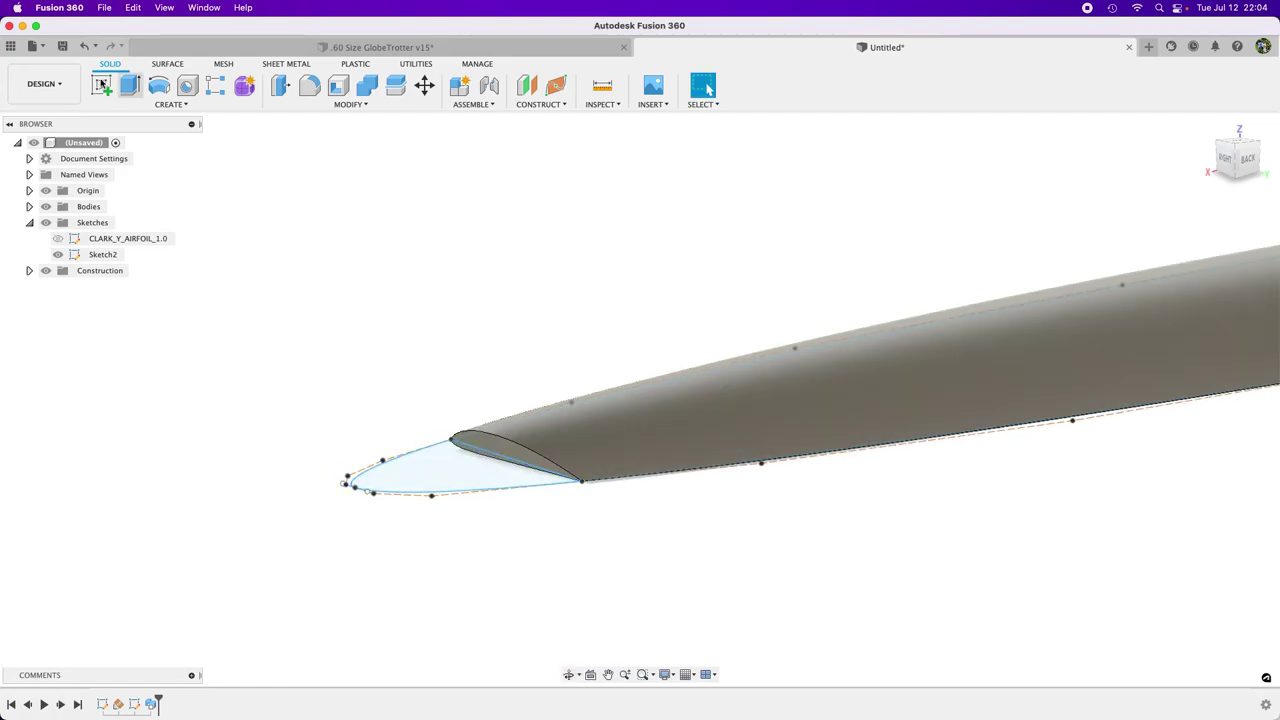
Step: Try a solid Loft from the wing panel's outboard end face to the rounded wingtip profile in the planform sketch
click(168, 104)
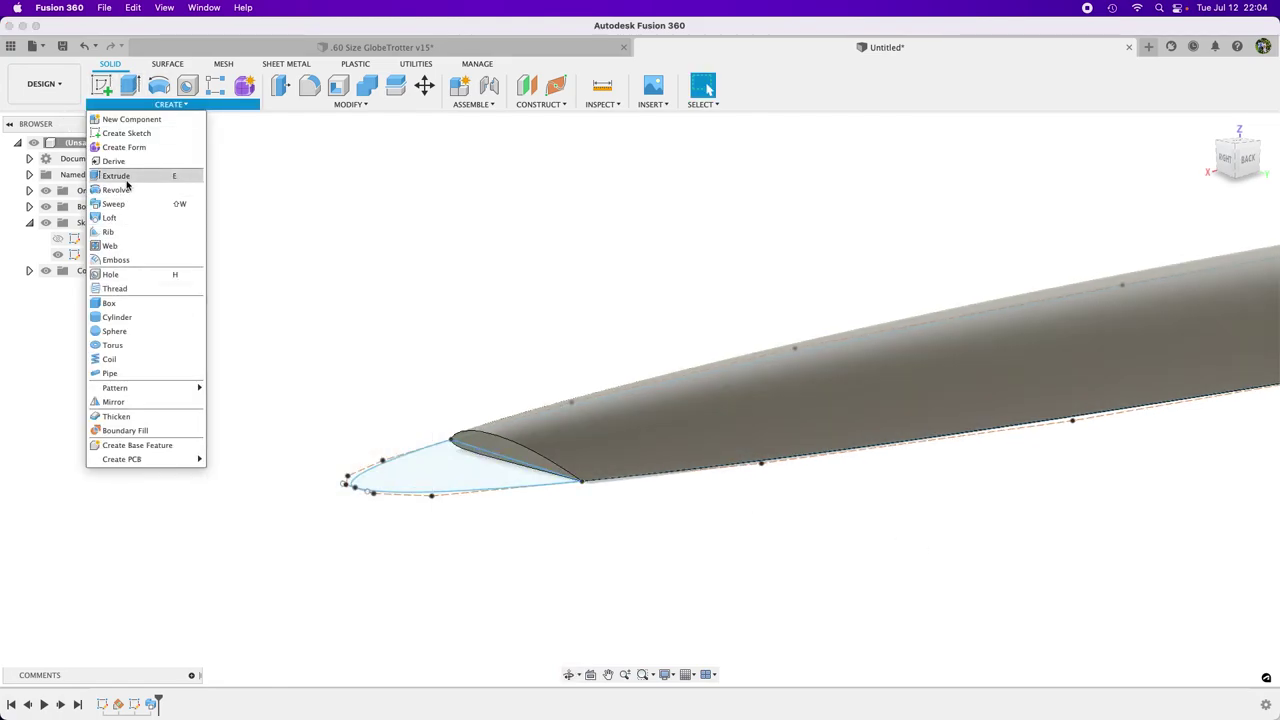
click(455, 410)
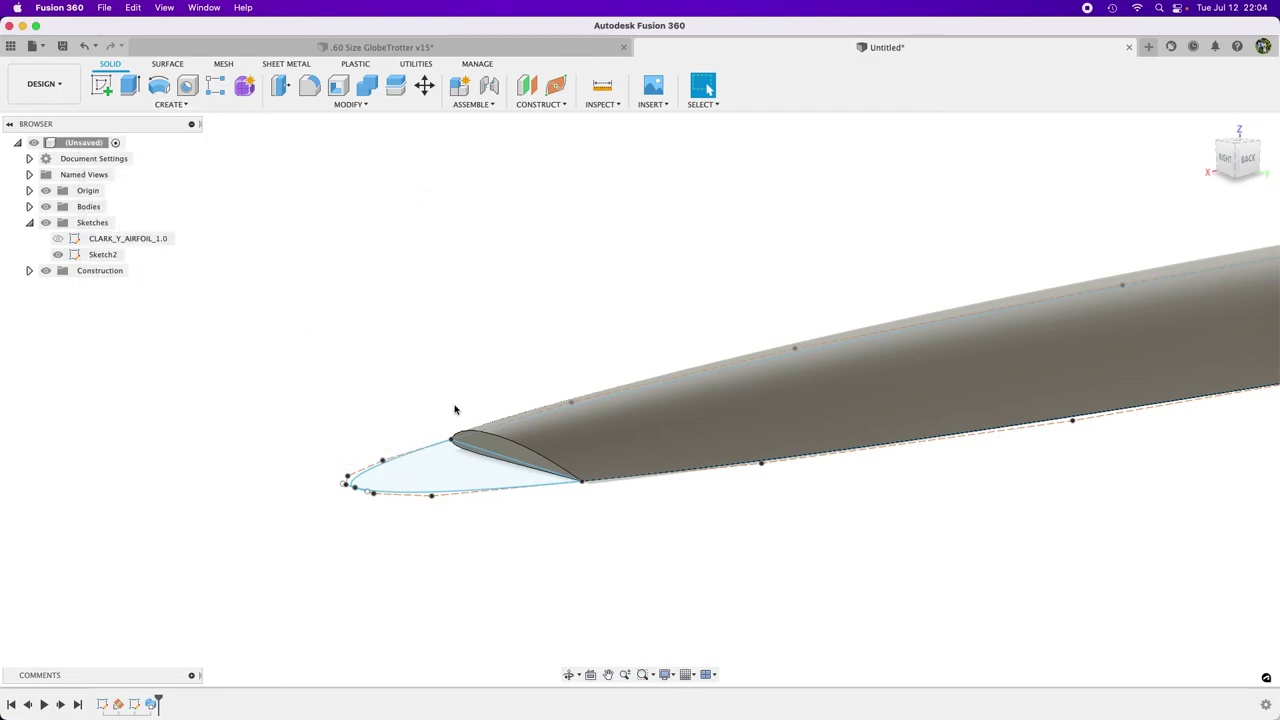
click(482, 445)
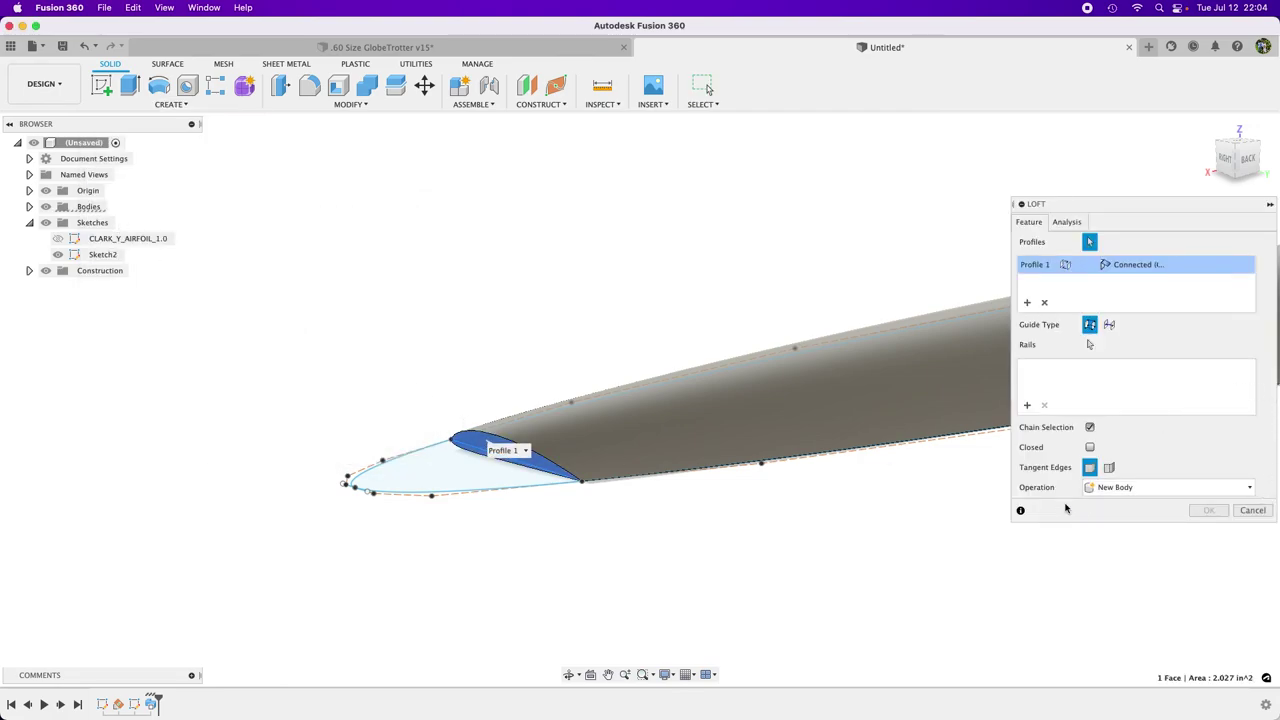
click(448, 495)
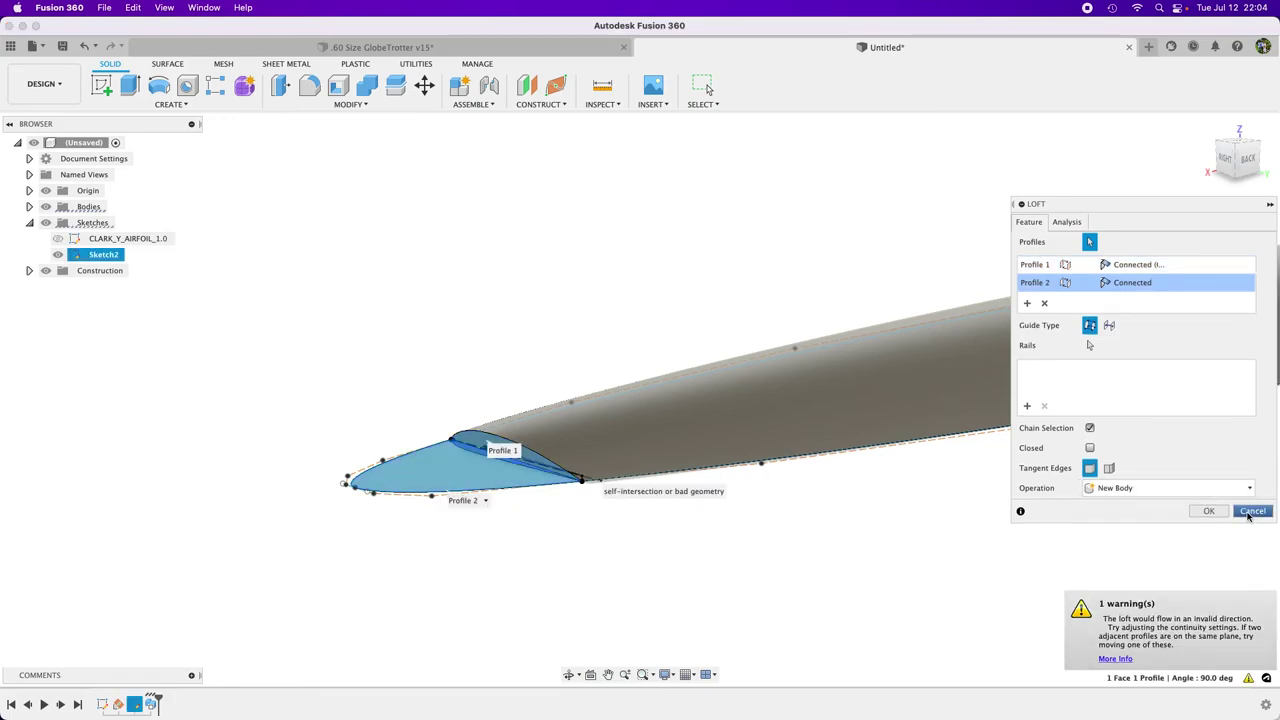
click(1252, 511)
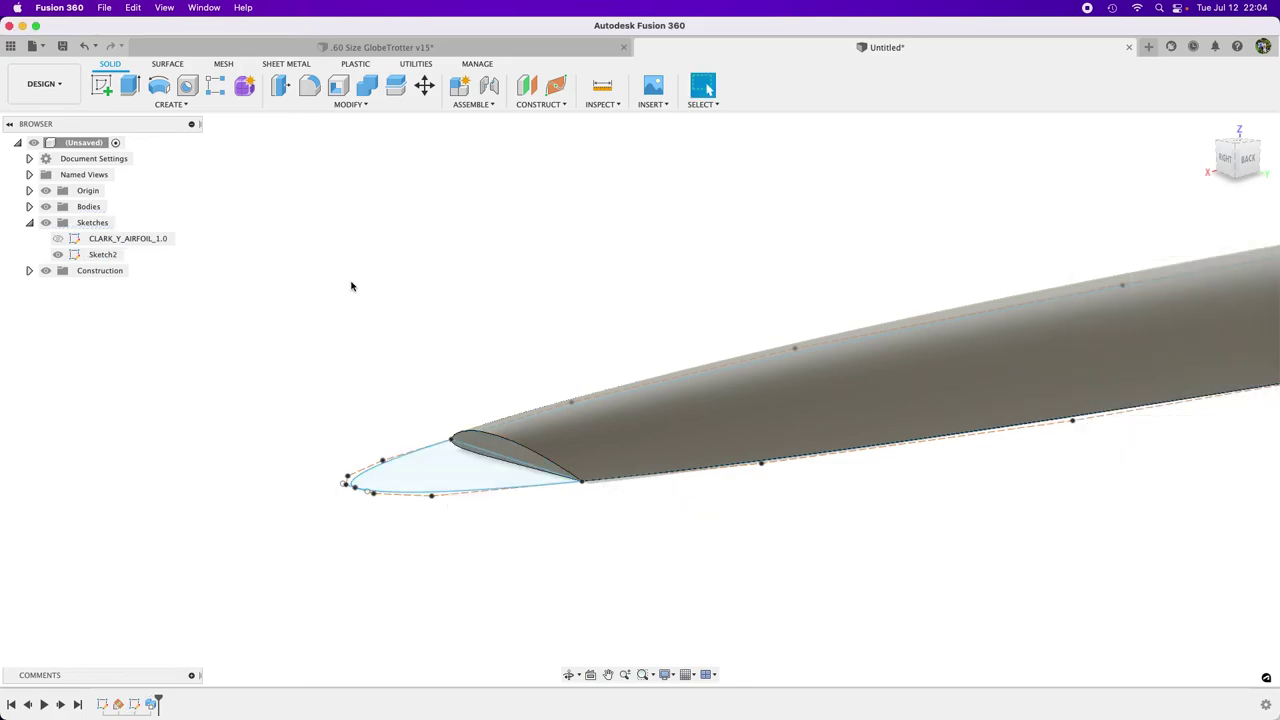
Step: Try a surface Loft from the outboard airfoil edge to the wingtip outline of the planform sketch
click(175, 65)
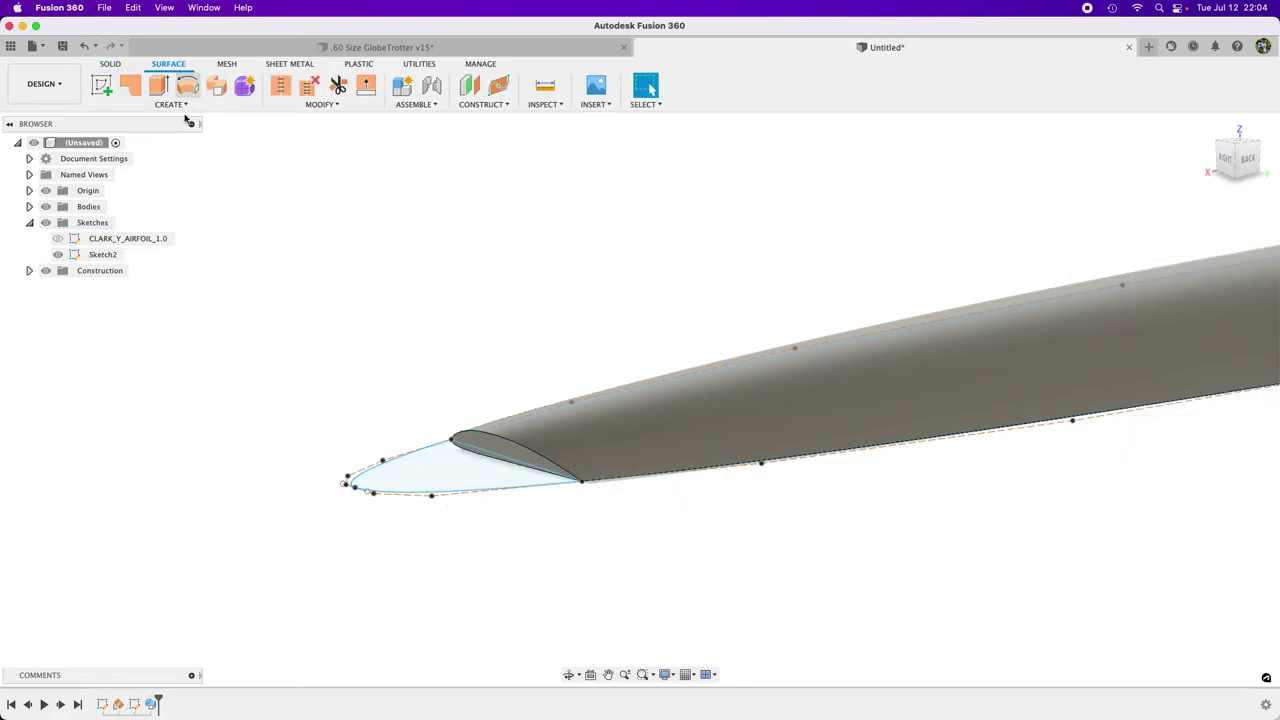
click(172, 104)
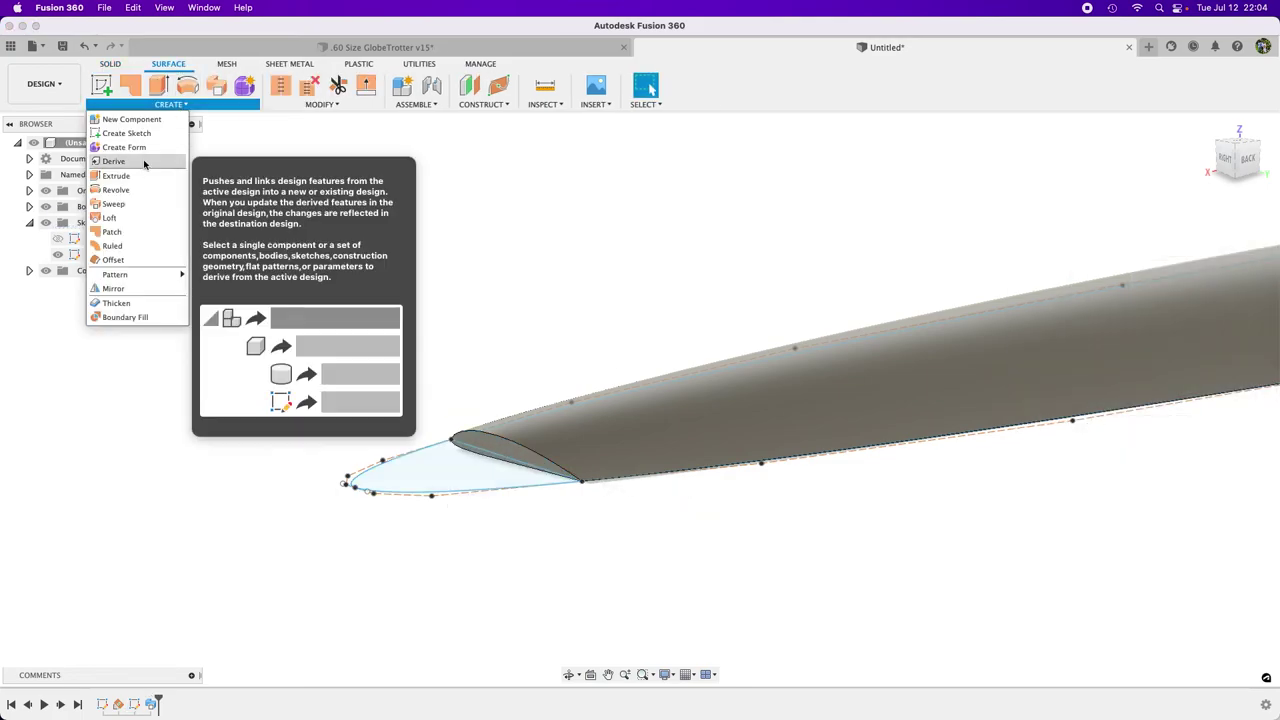
click(110, 217)
click(523, 451)
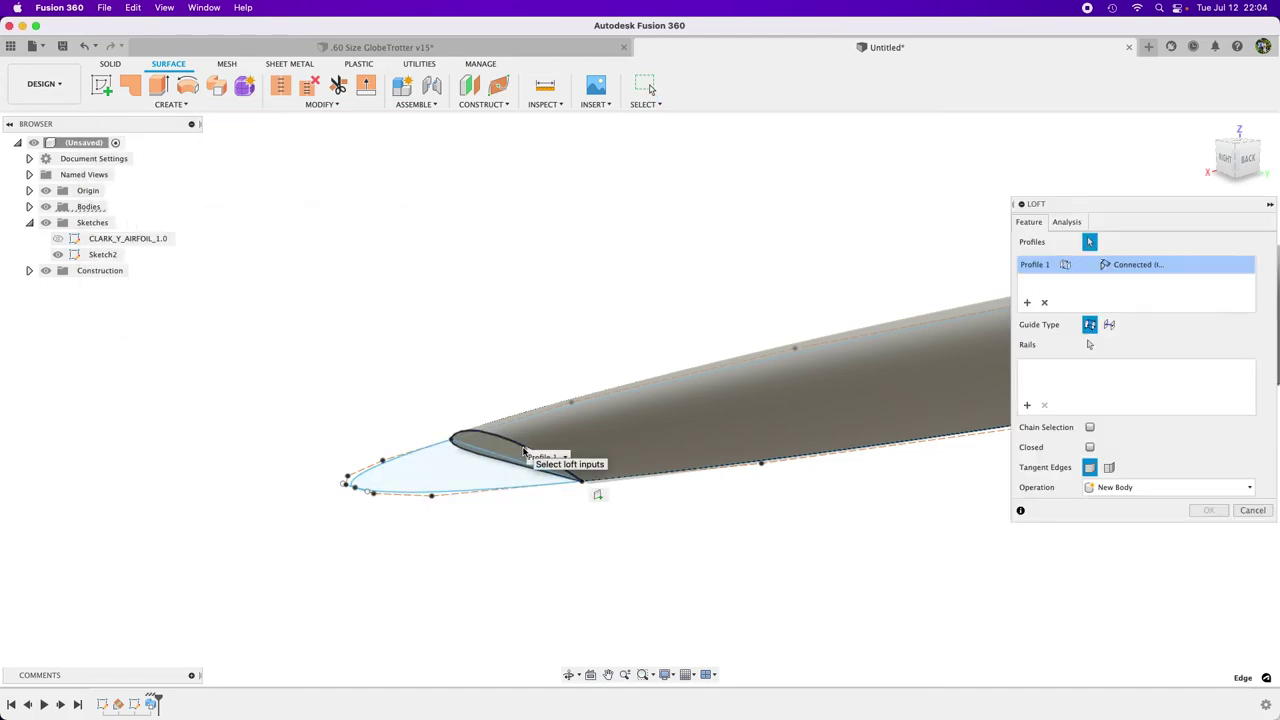
click(363, 481)
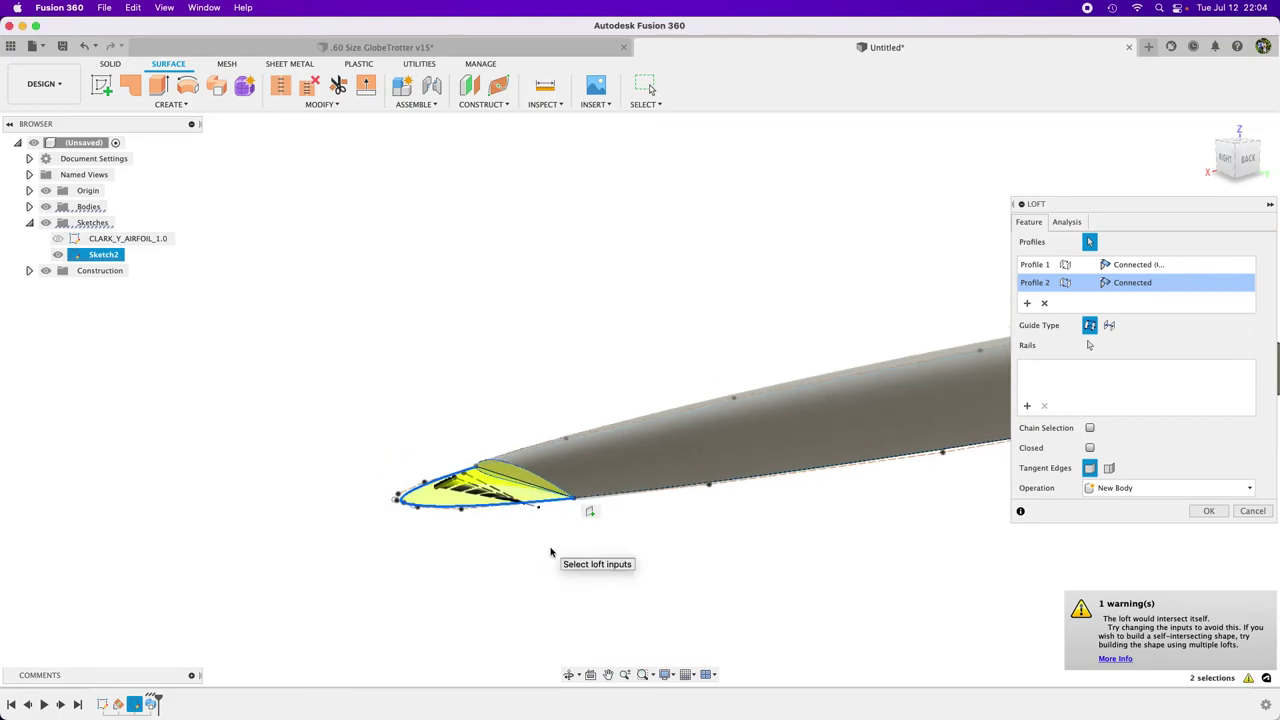
shift+middle_drag(391, 391, 438, 392)
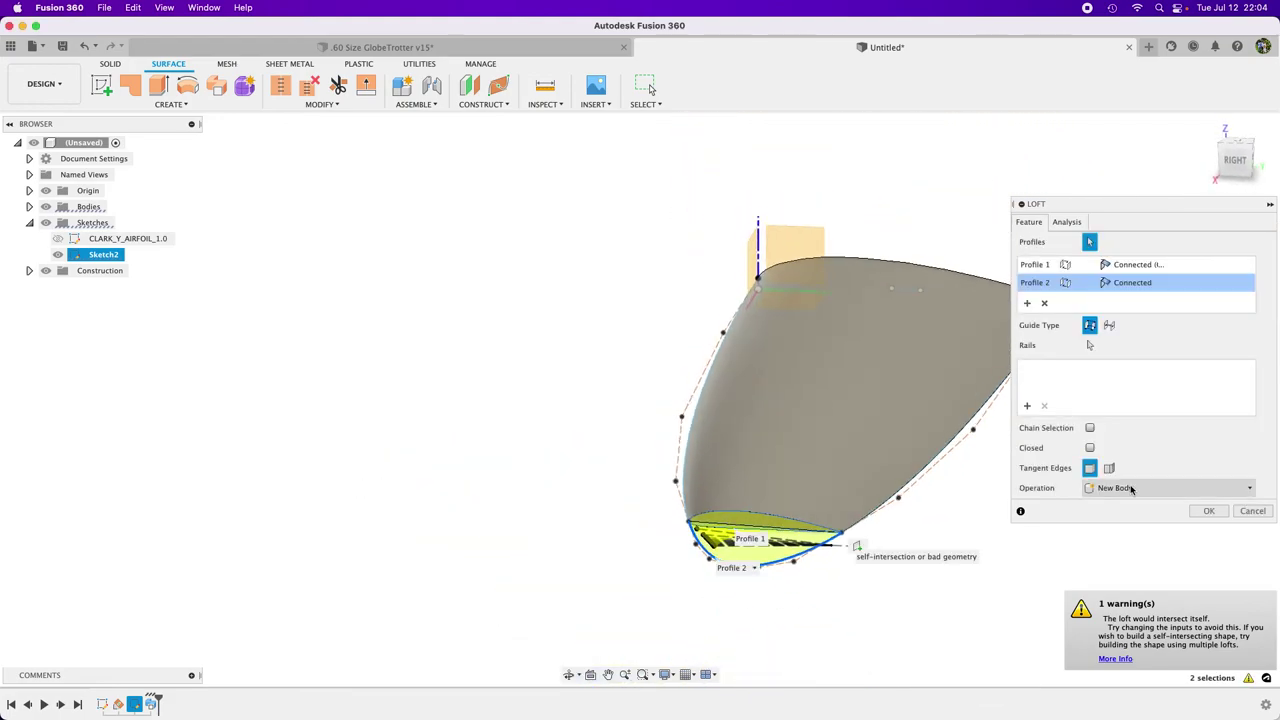
click(1253, 511)
Step: Create a new sketch on the wing panel's outboard end face
scroll(937, 580, up, 5)
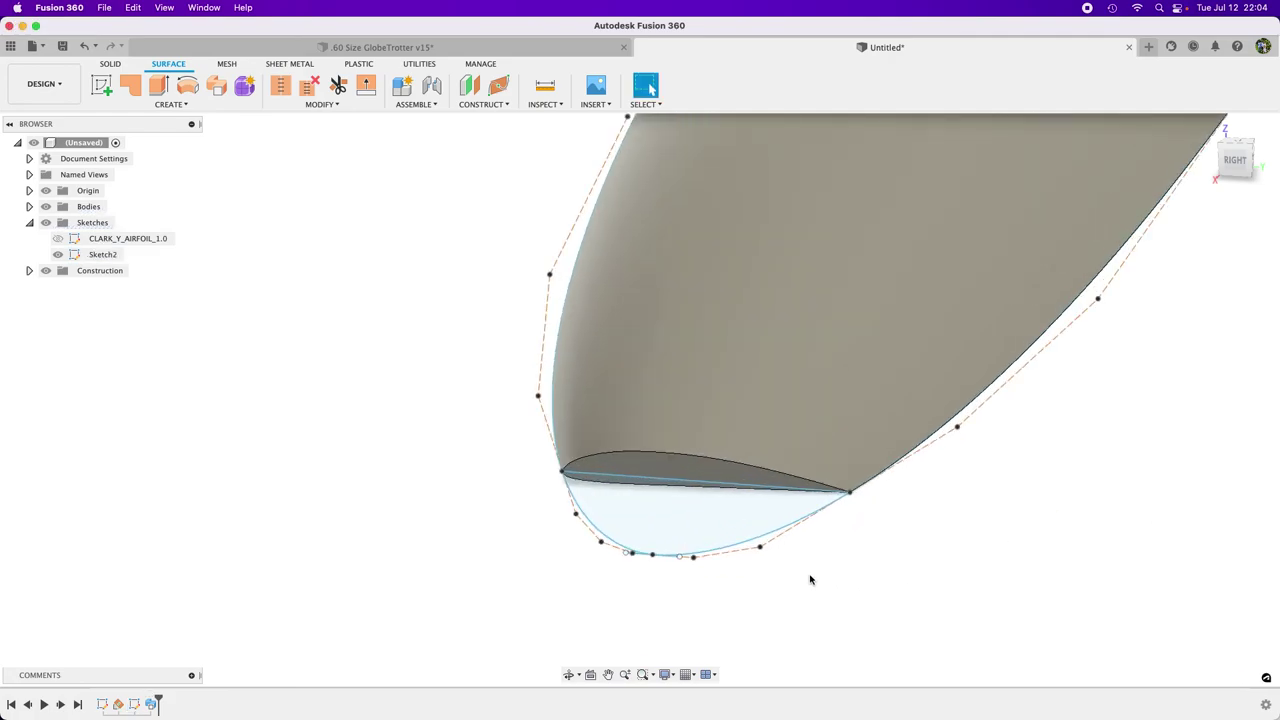
click(622, 465)
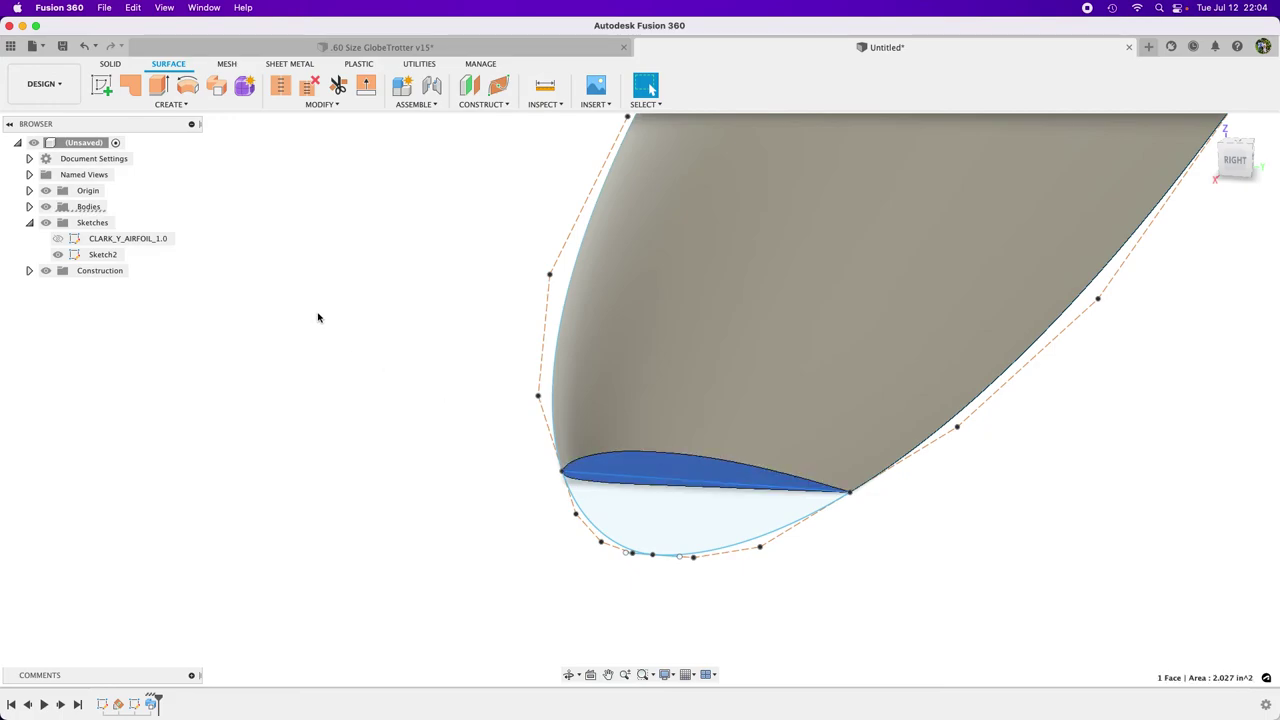
click(104, 90)
scroll(703, 473, up, 3)
Step: Project the planform sketch's chordwise break line into the end-face sketch with Projection Link on, and finish the sketch
key(p)
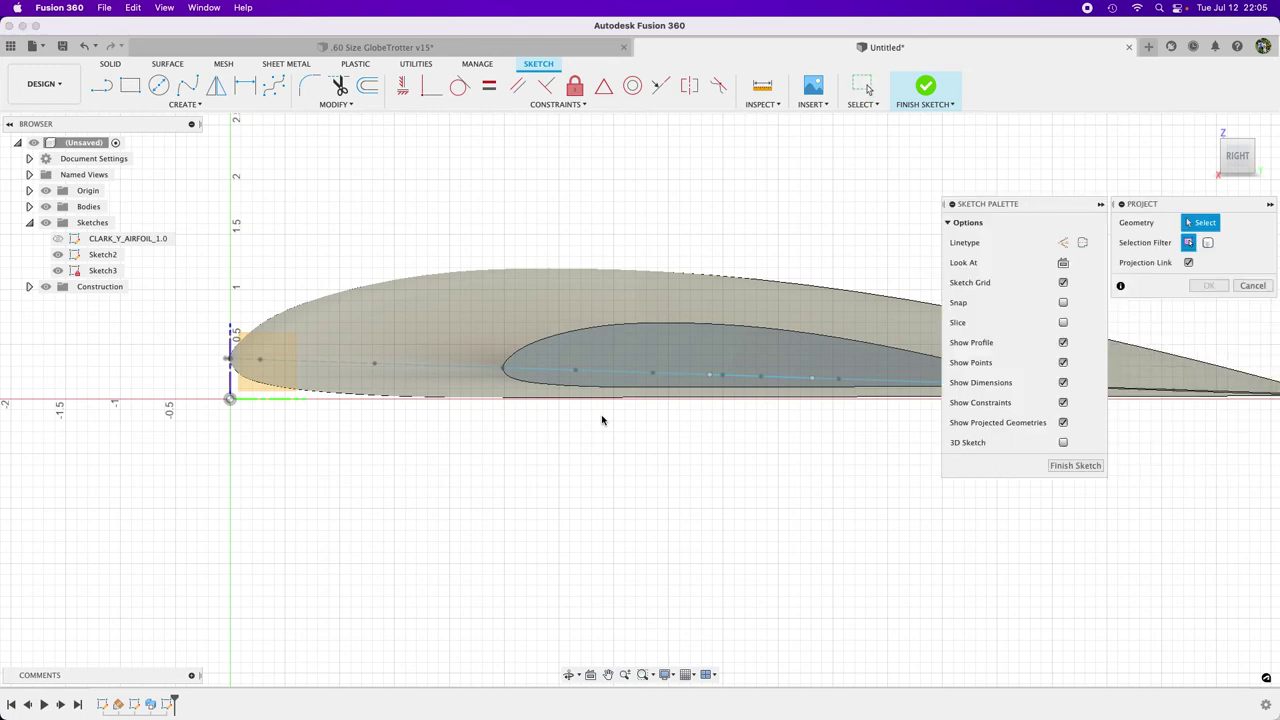
click(607, 374)
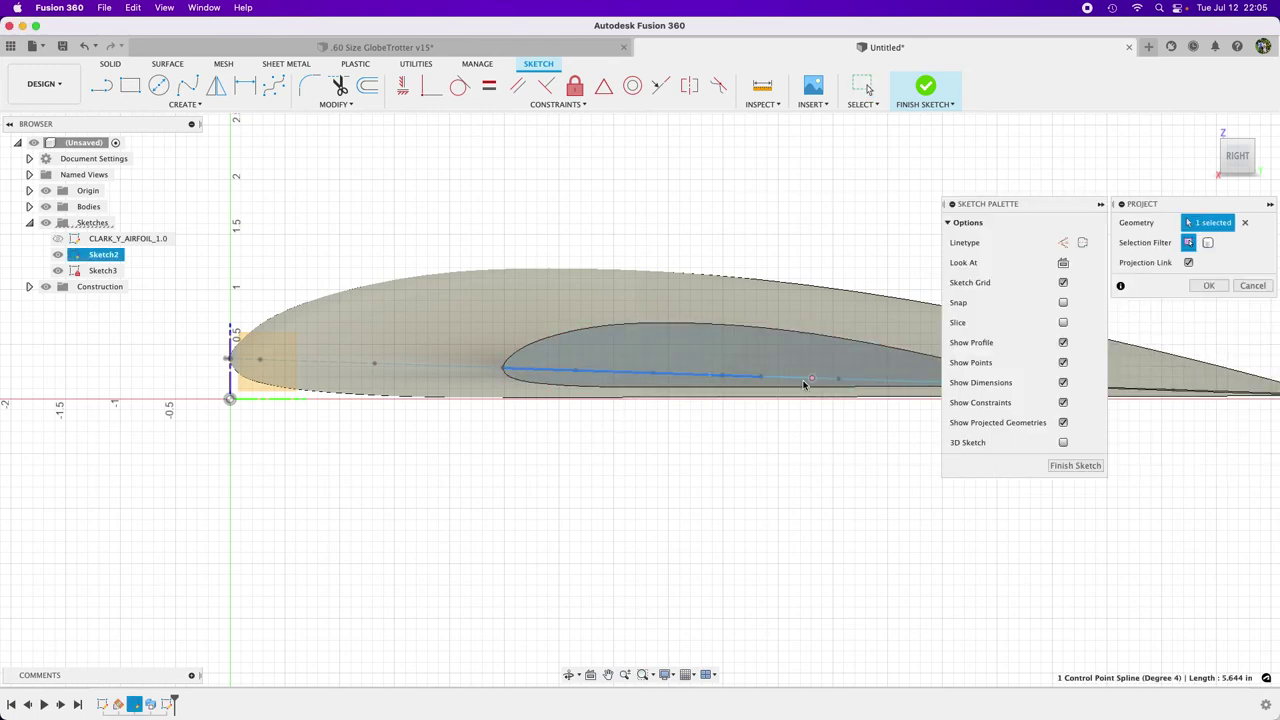
shift+middle_drag(678, 532, 676, 530)
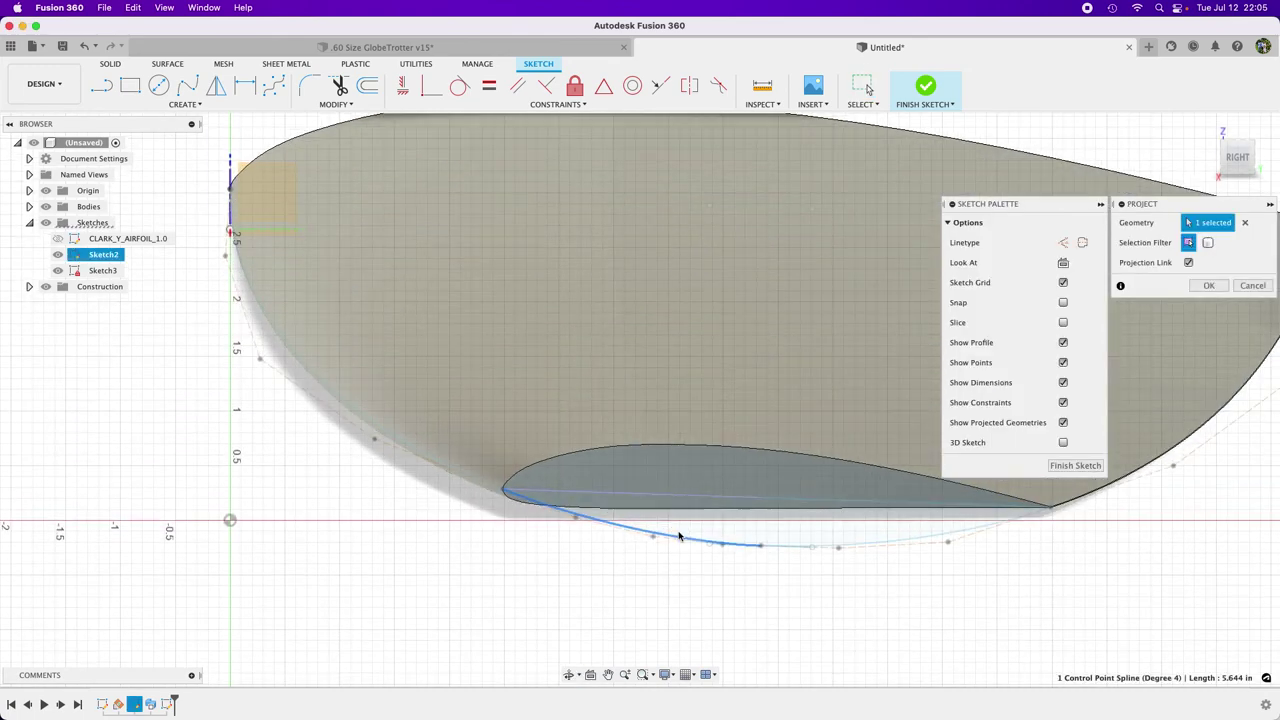
click(665, 539)
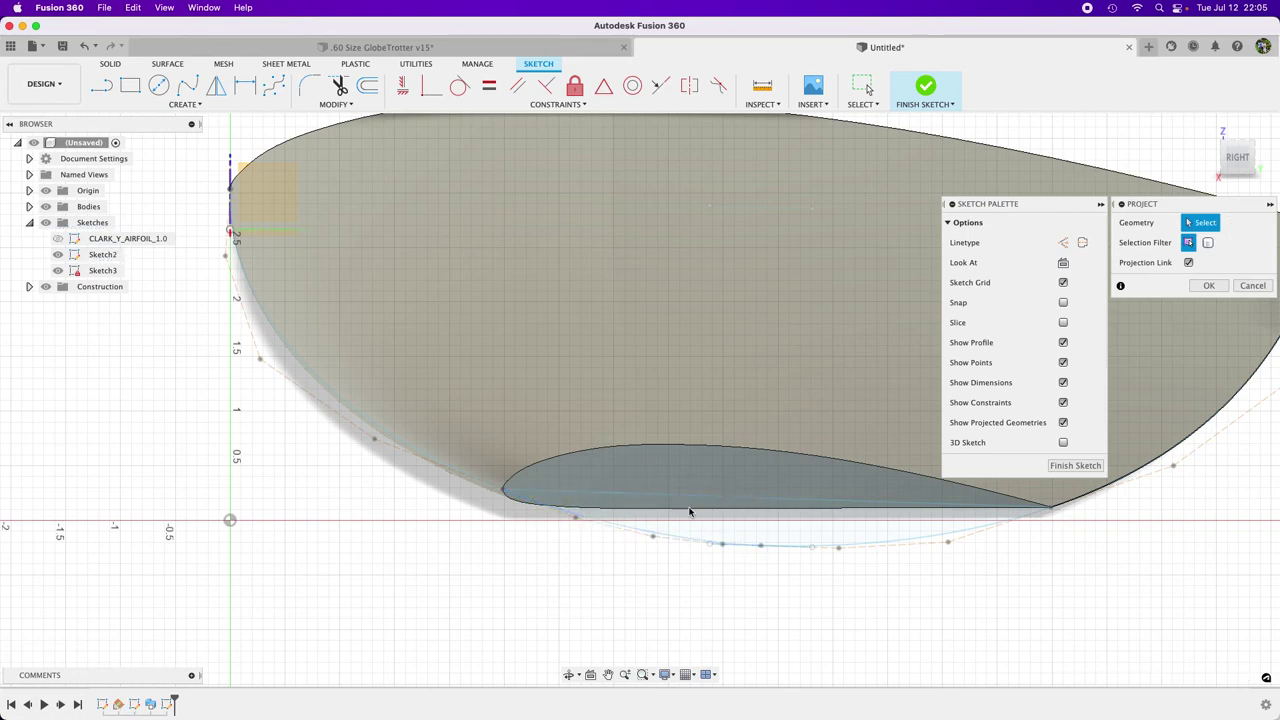
click(689, 495)
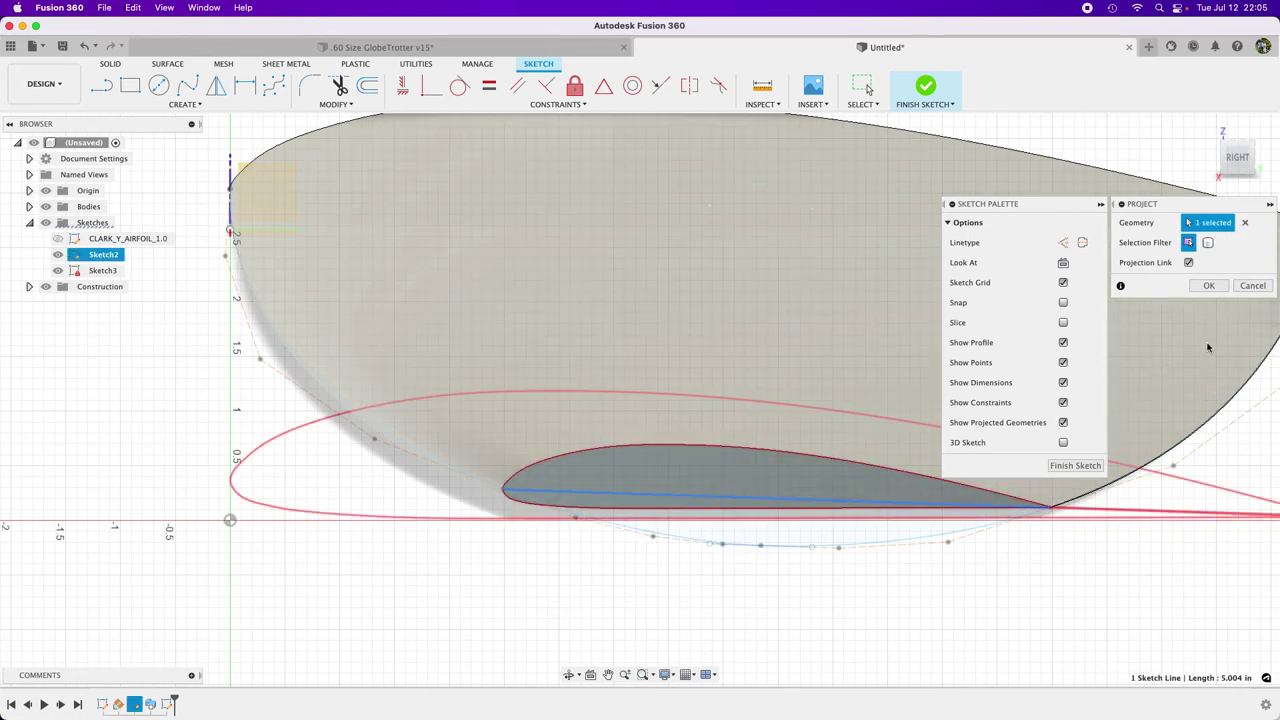
click(1208, 287)
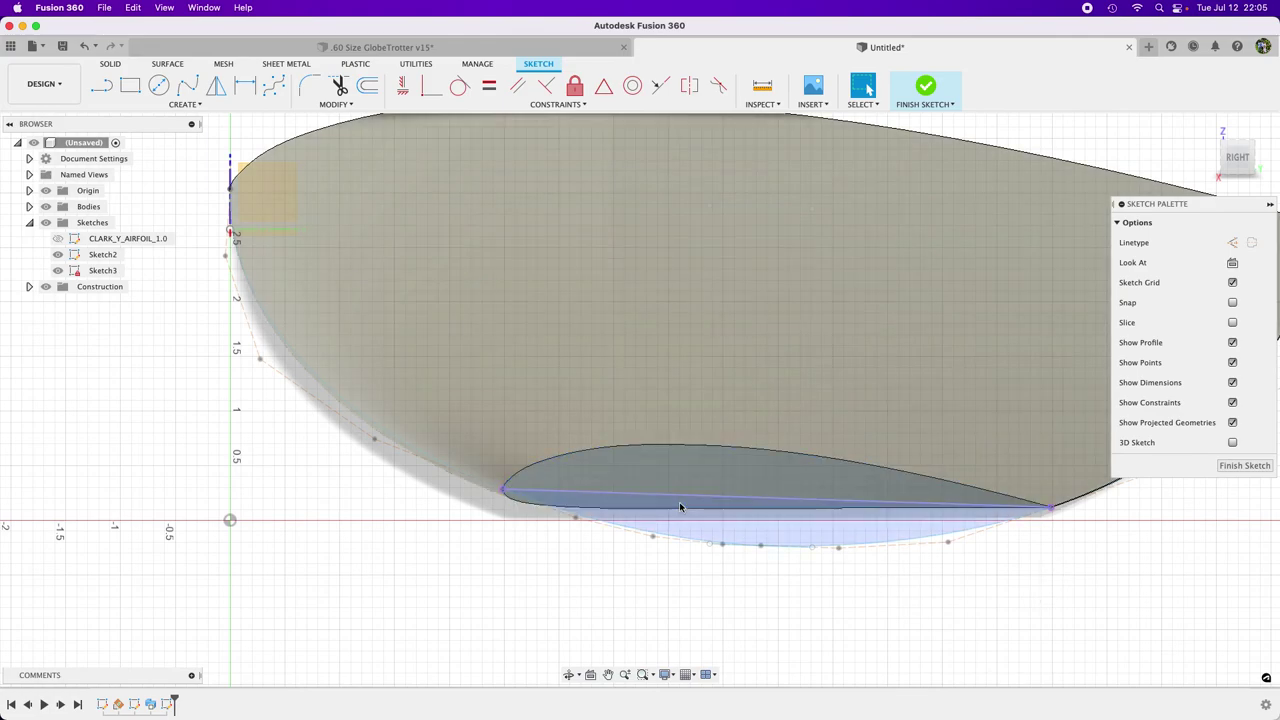
shift+scroll(615, 594, down, 10)
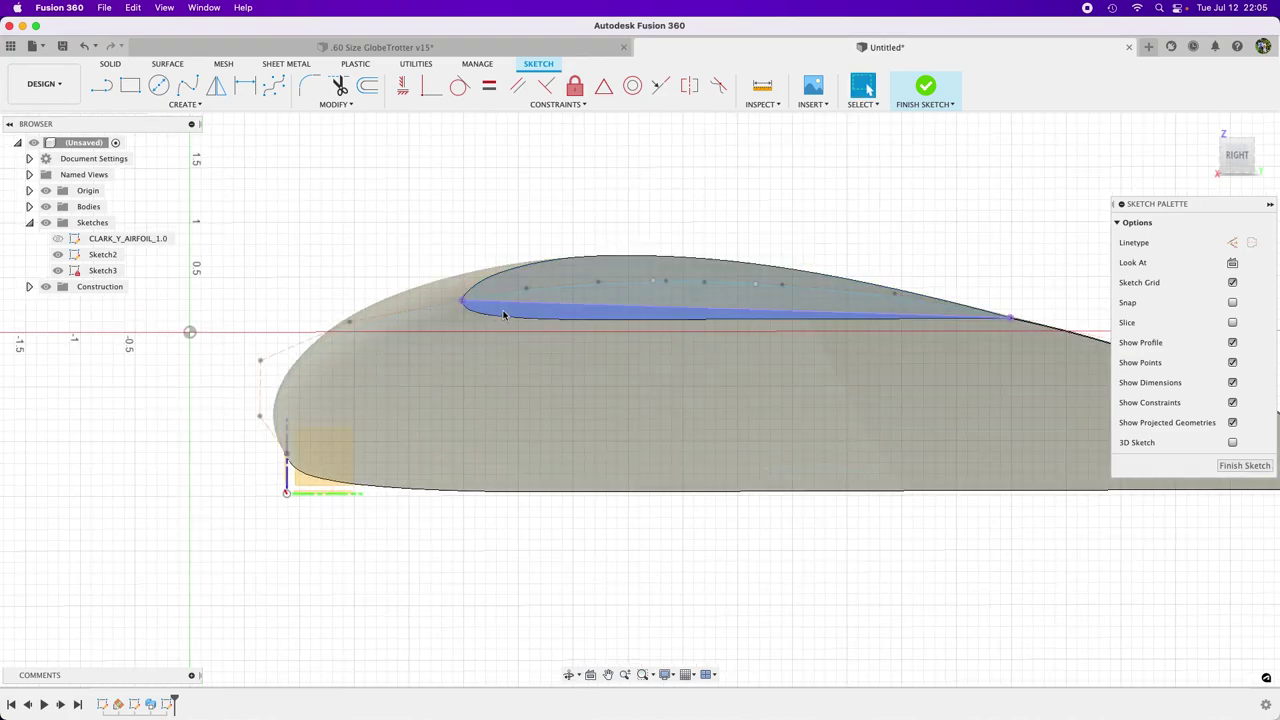
shift+scroll(557, 505, up, 5)
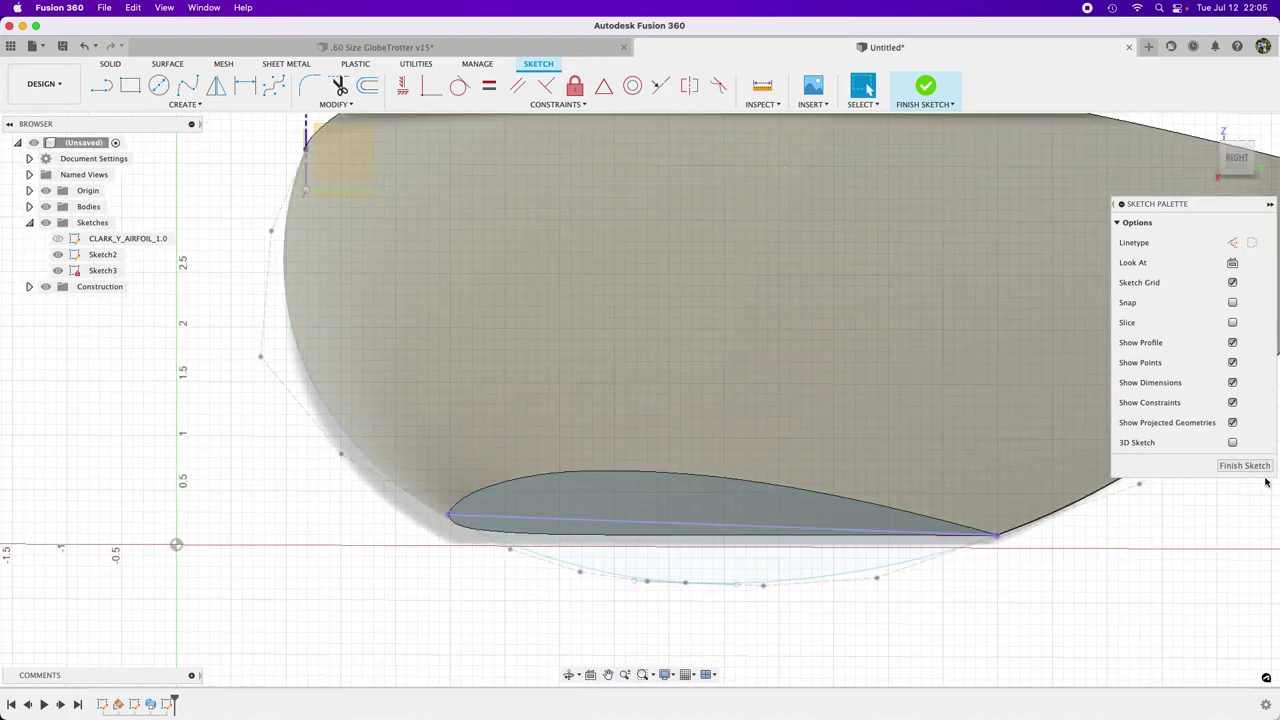
click(1244, 465)
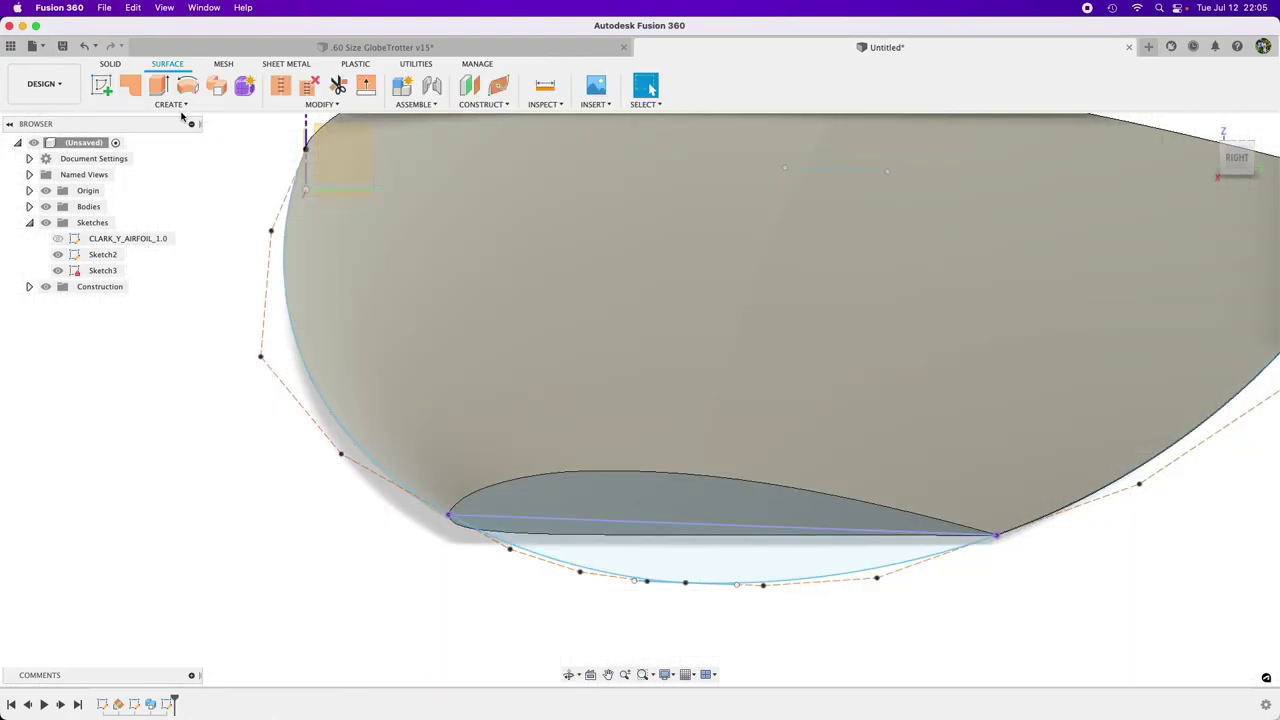
Step: Try a solid Loft with the Join operation from the end-face sketch profile to the wingtip planform profile
click(114, 66)
click(171, 104)
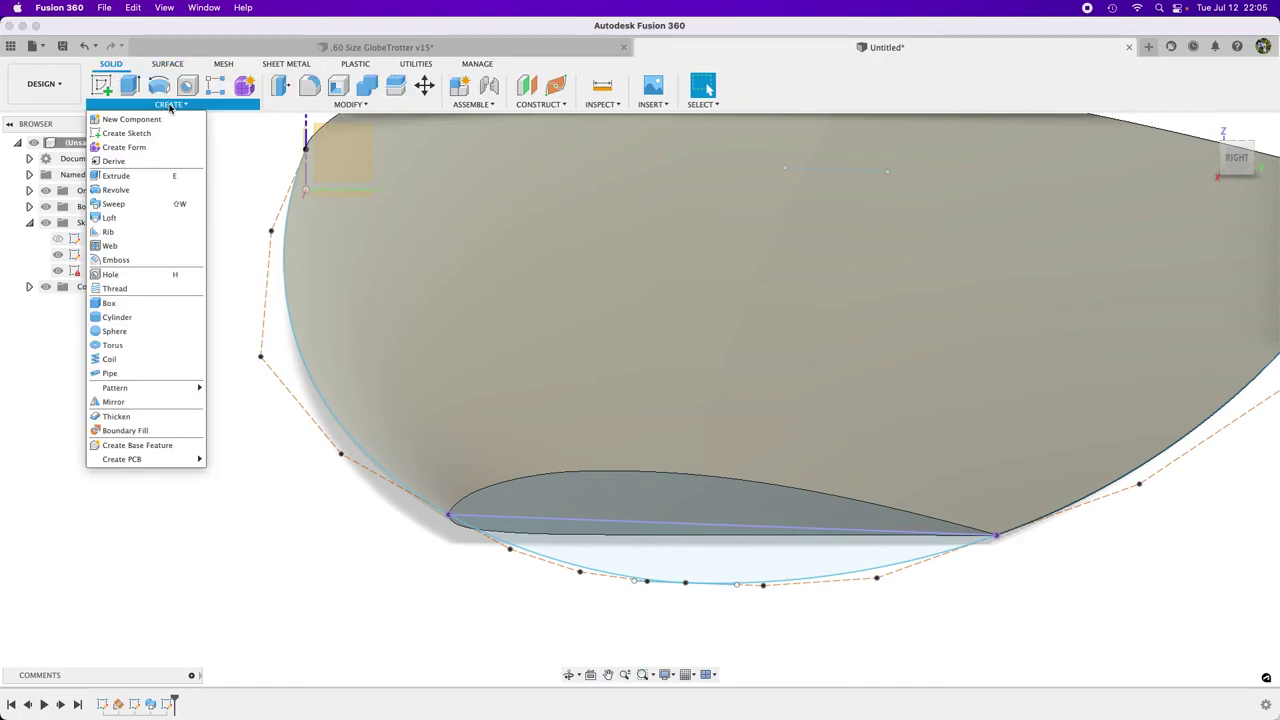
click(100, 222)
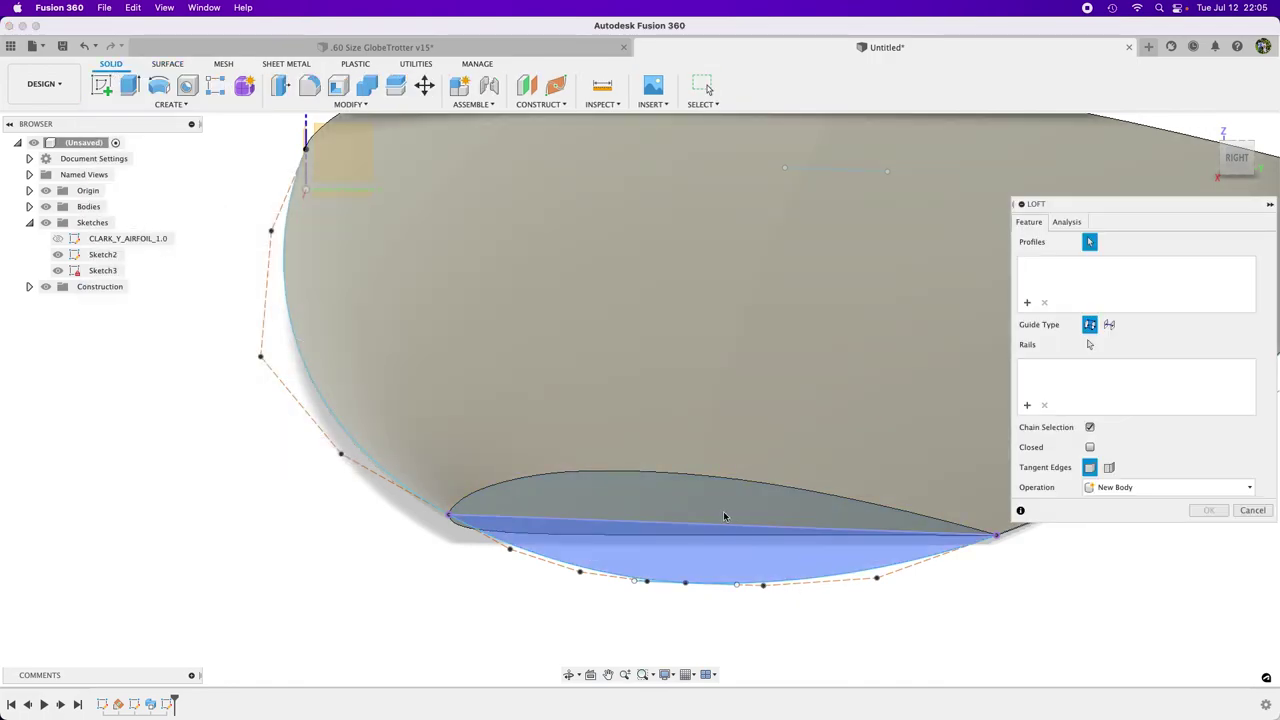
click(724, 512)
click(817, 641)
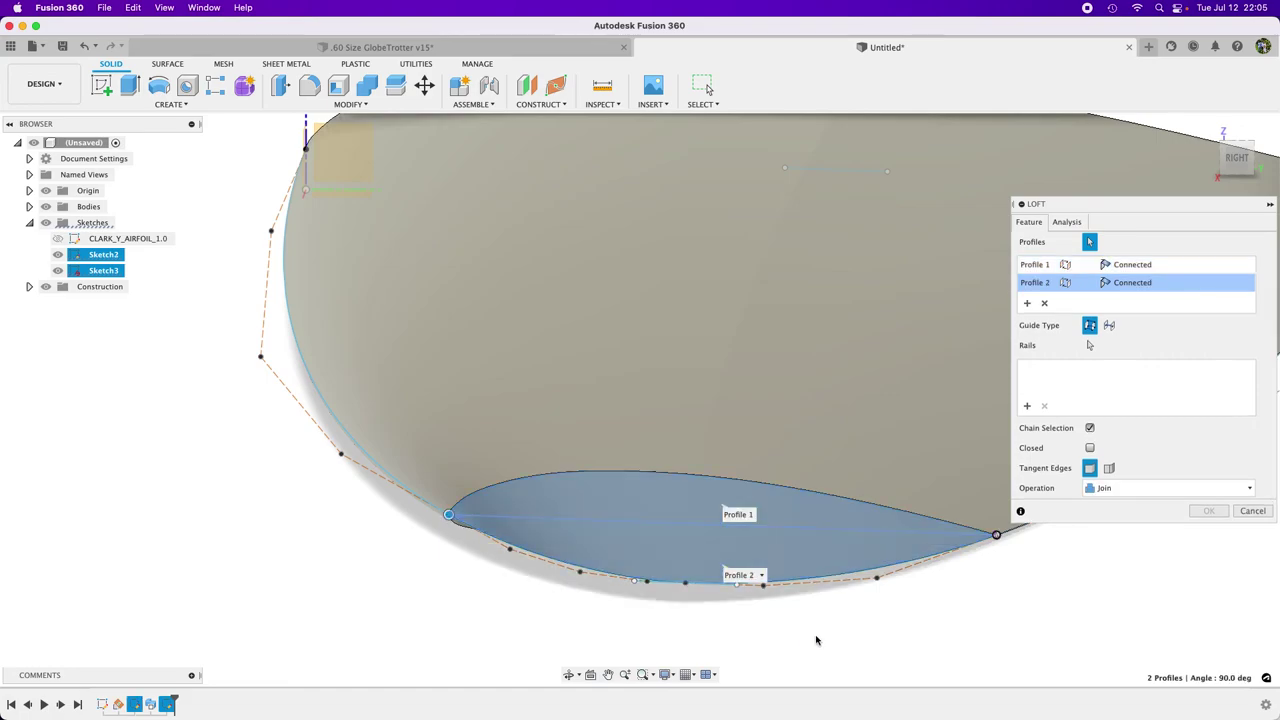
shift+middle_drag(405, 609, 280, 468)
shift+middle_drag(750, 591, 784, 582)
shift+middle_drag(580, 494, 698, 482)
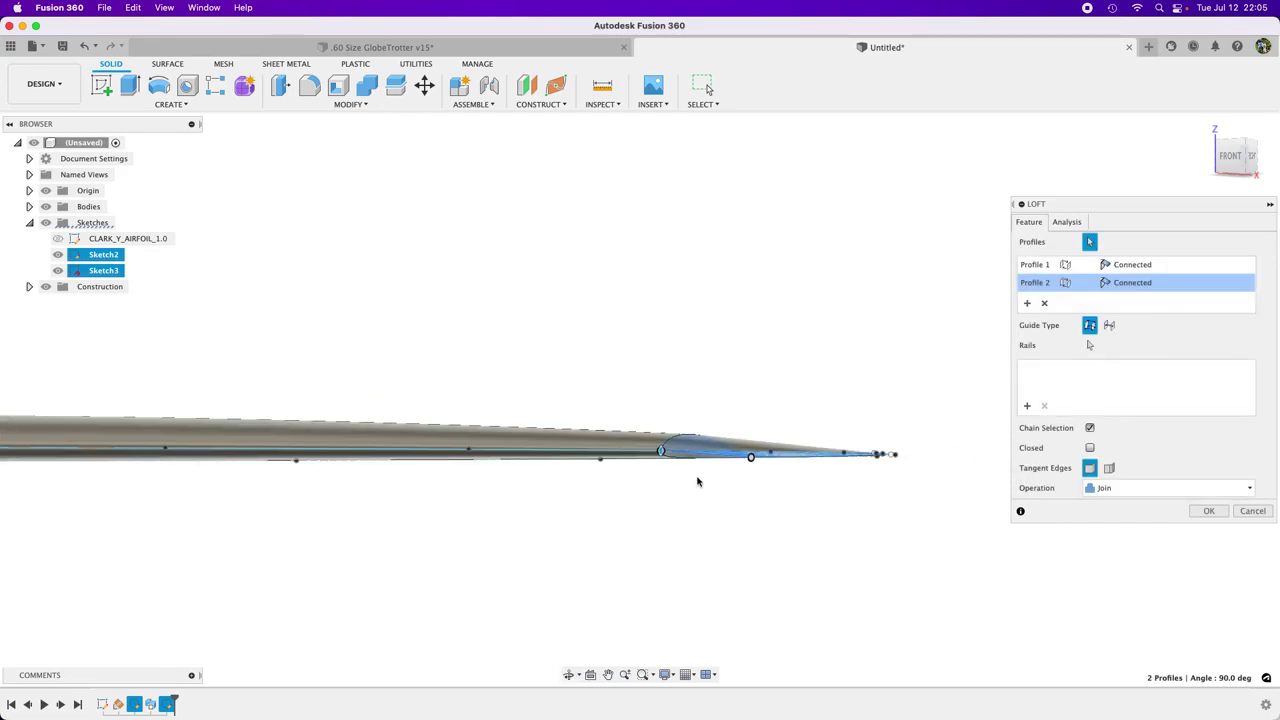
click(1234, 156)
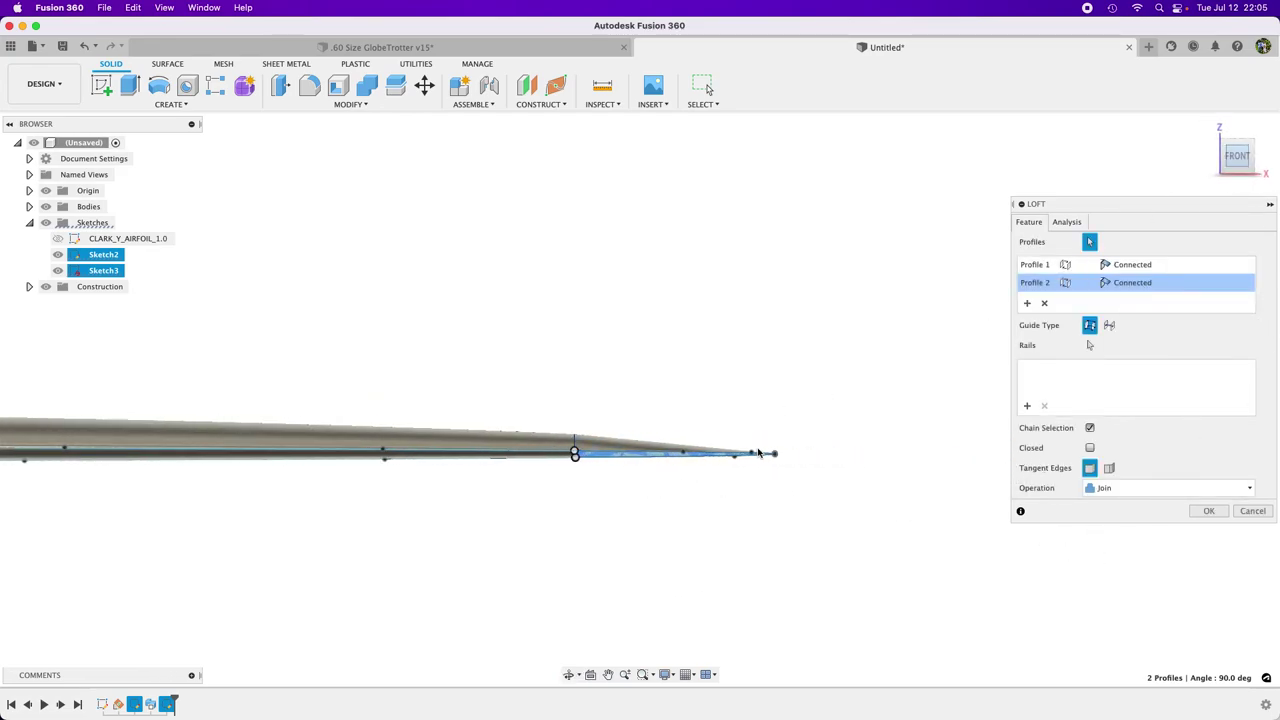
click(1261, 515)
Step: Create an offset construction plane about 4.09 in from the XZ plane, toward the wing's trailing edge
shift+middle_drag(826, 540, 757, 563)
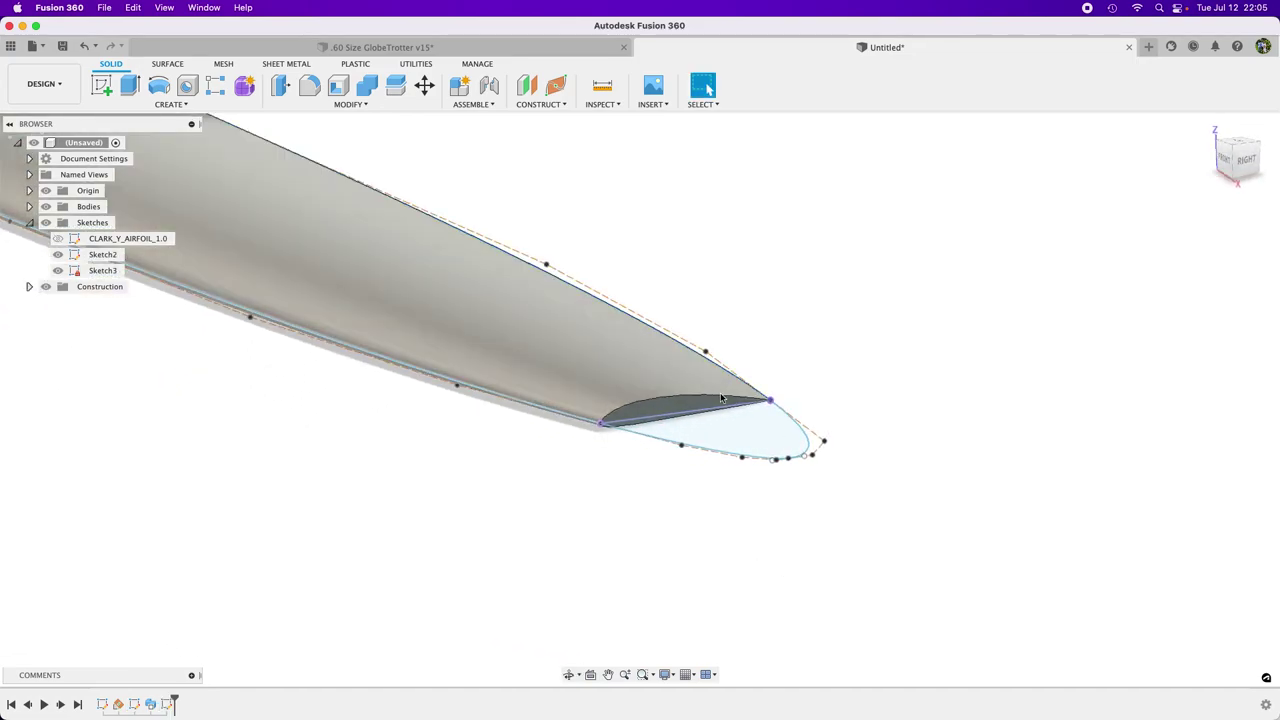
scroll(722, 396, up, 3)
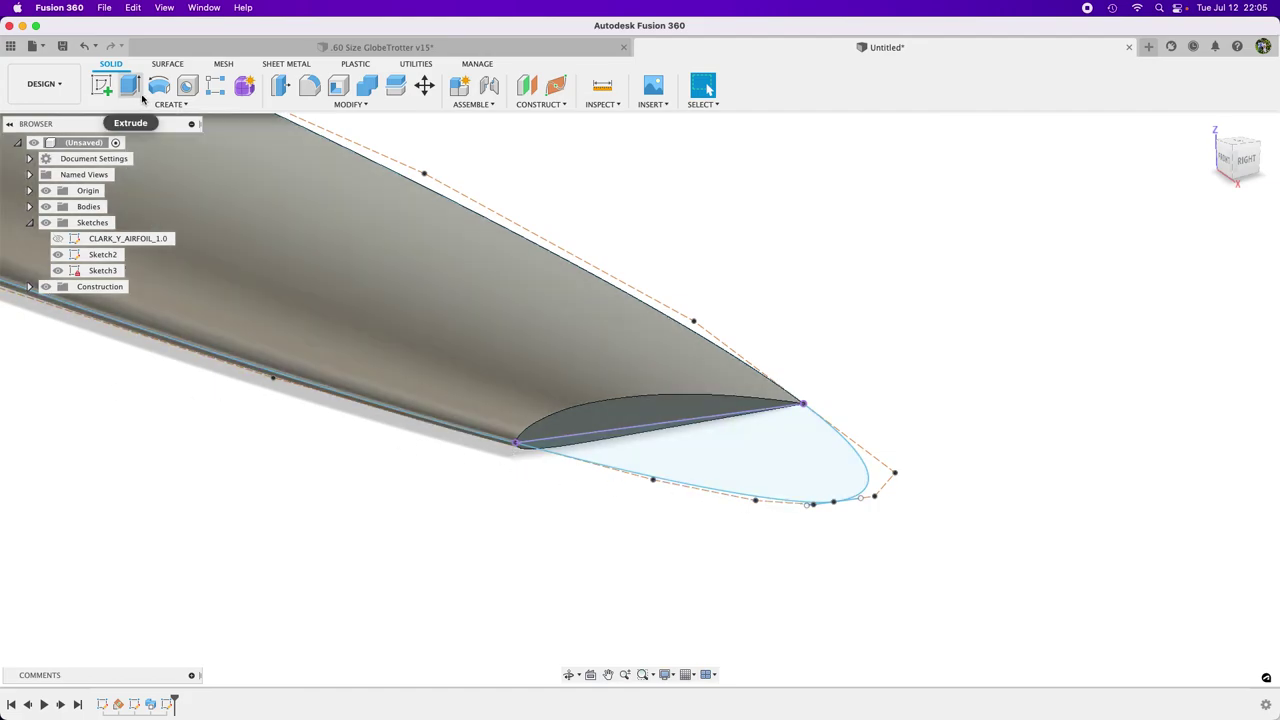
scroll(600, 563, down, 5)
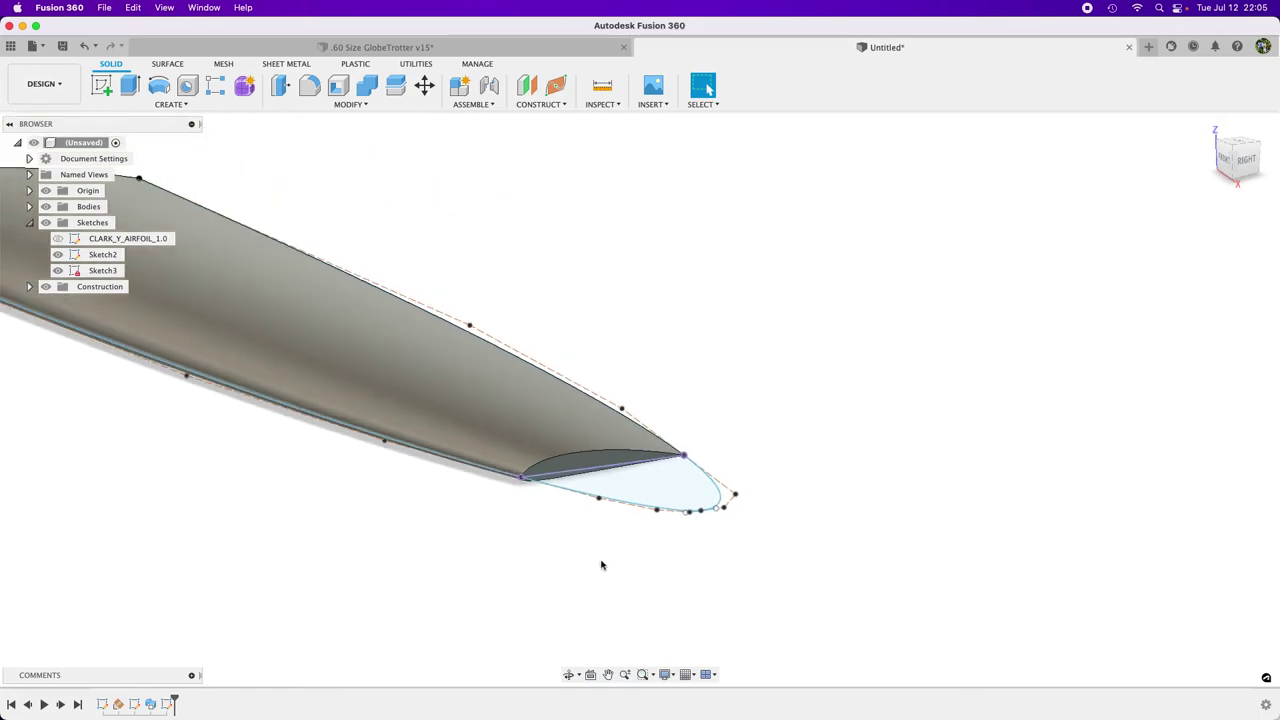
click(527, 87)
drag(274, 382, 307, 365)
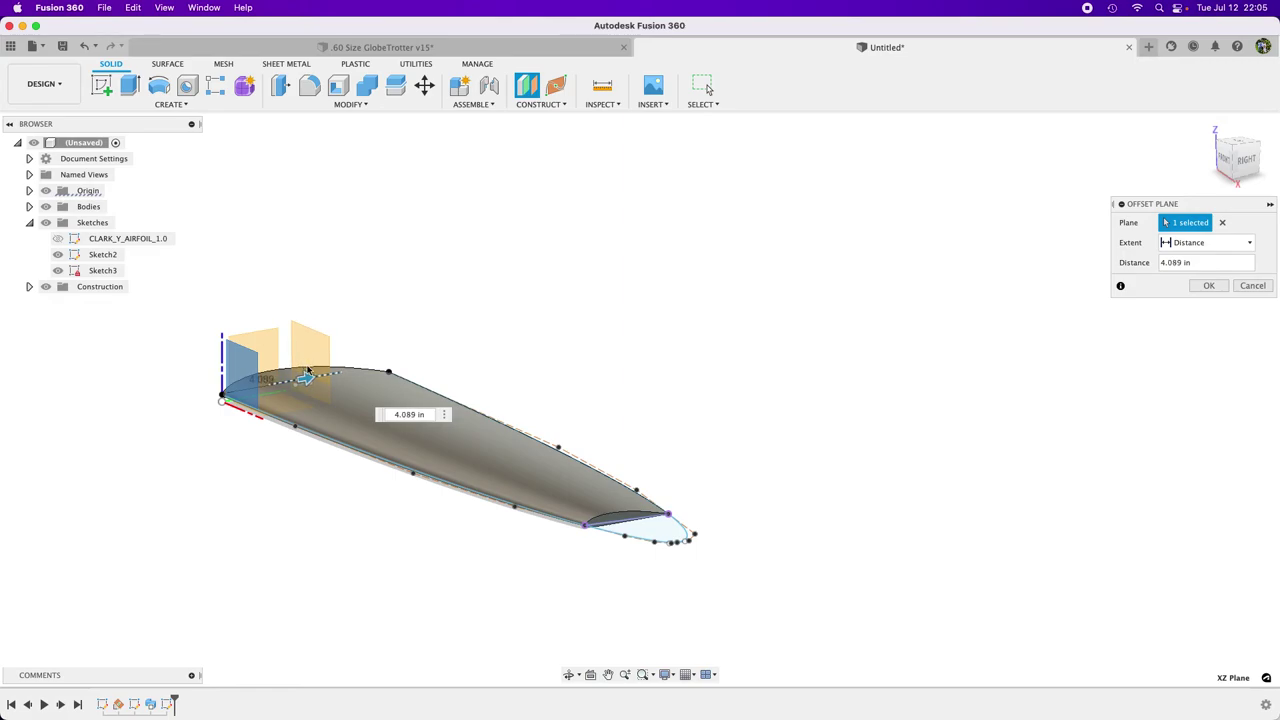
click(1241, 160)
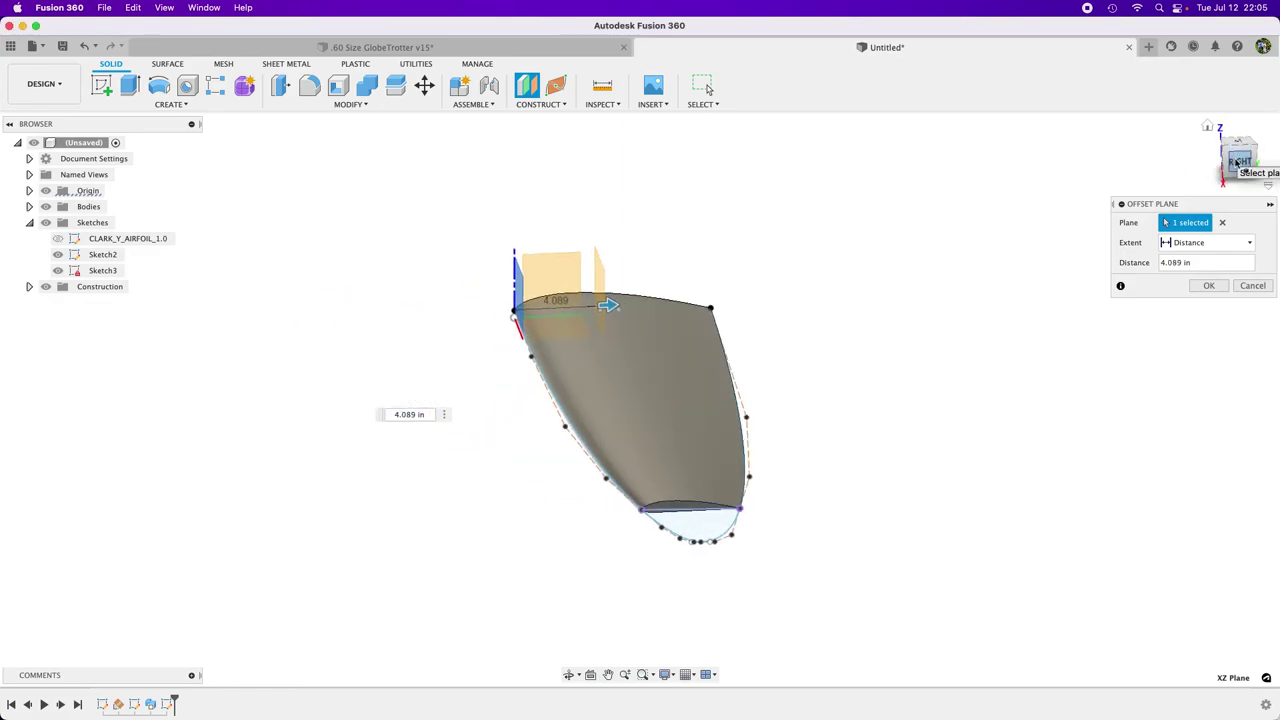
click(1238, 158)
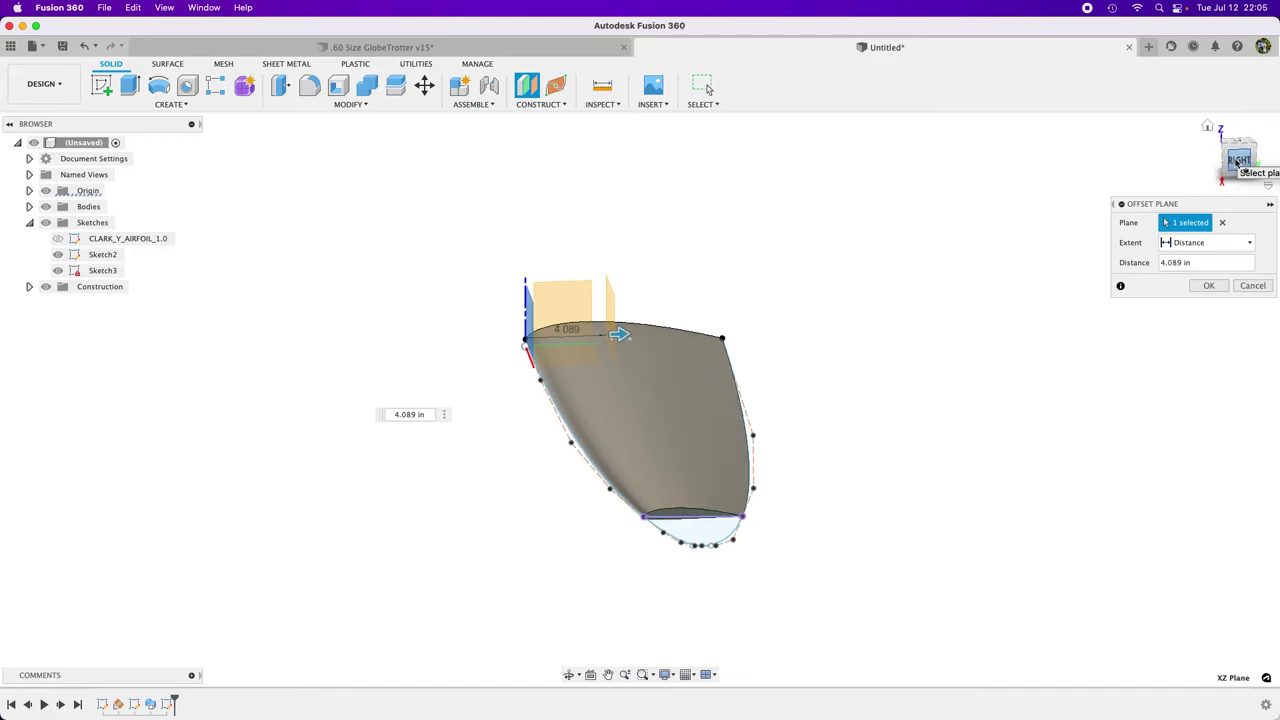
click(1208, 285)
mouse_move(237, 508)
shift+middle_down()
mouse_move(275, 513)
mouse_move(483, 626)
shift+middle_up()
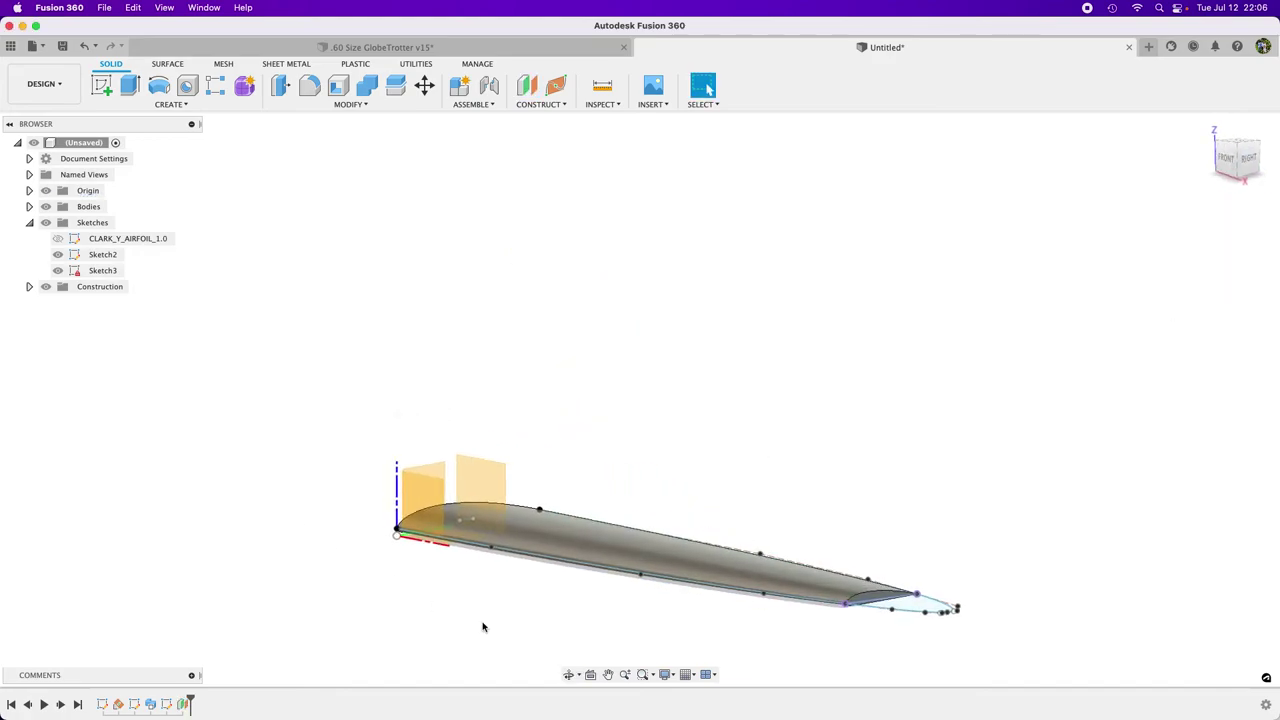
Step: Create a sketch on the offset construction plane and project the wing panel body into it with Projection Link on
click(104, 88)
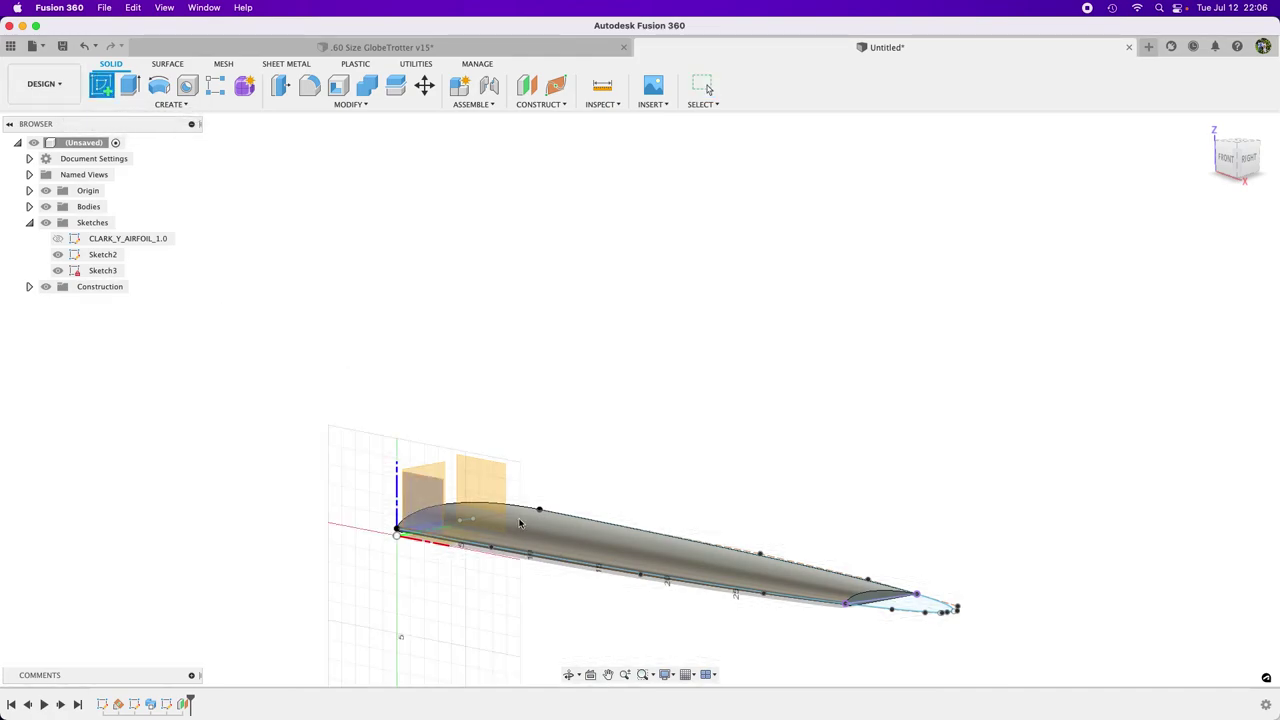
click(497, 495)
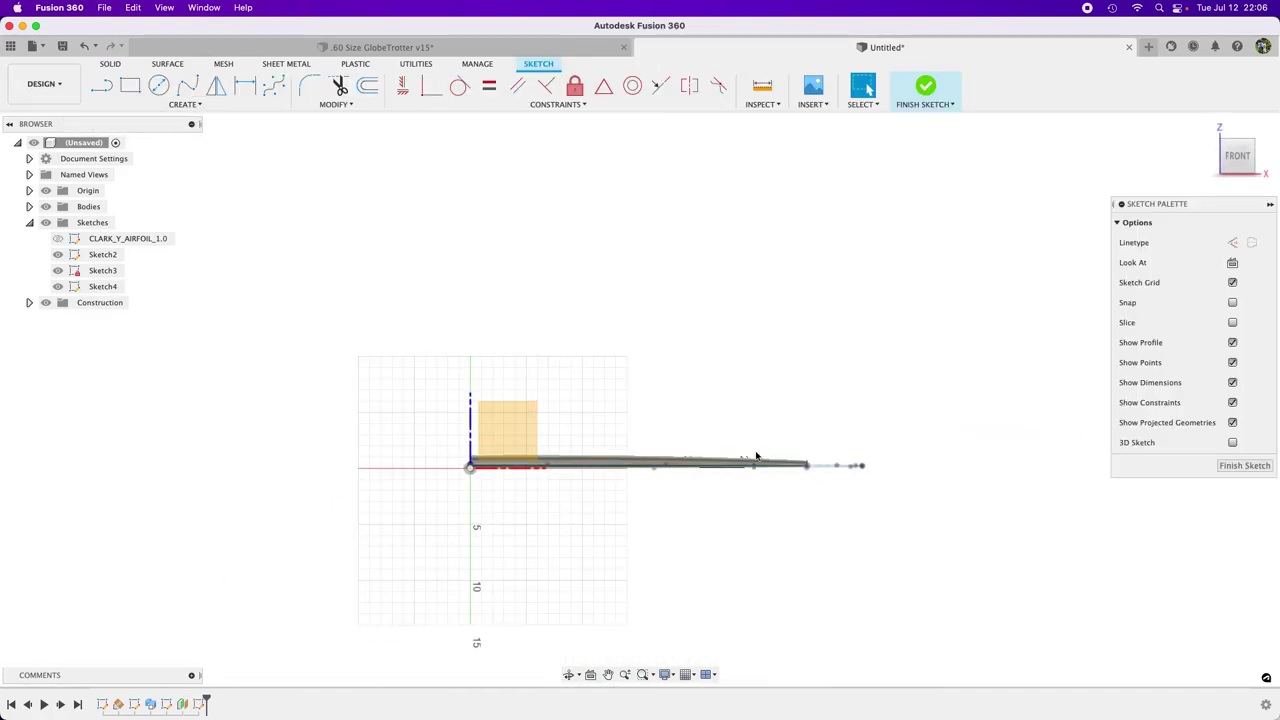
scroll(886, 486, up, 10)
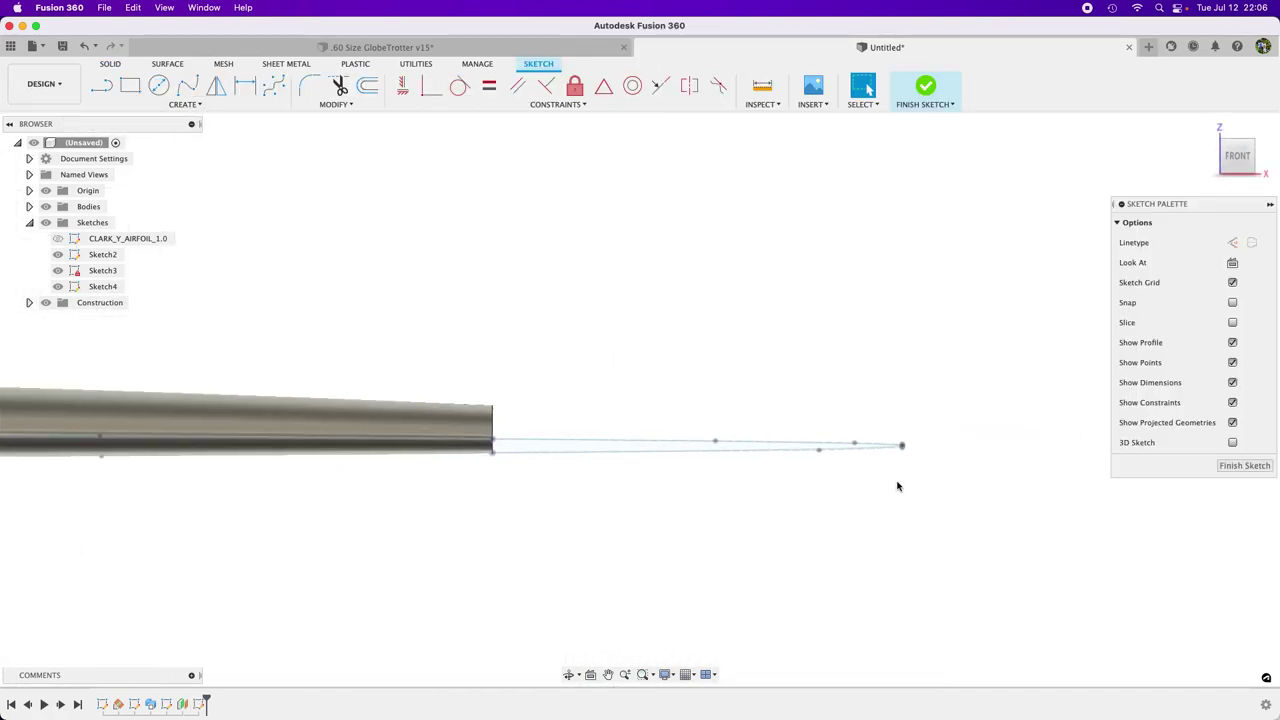
key(p)
click(1207, 243)
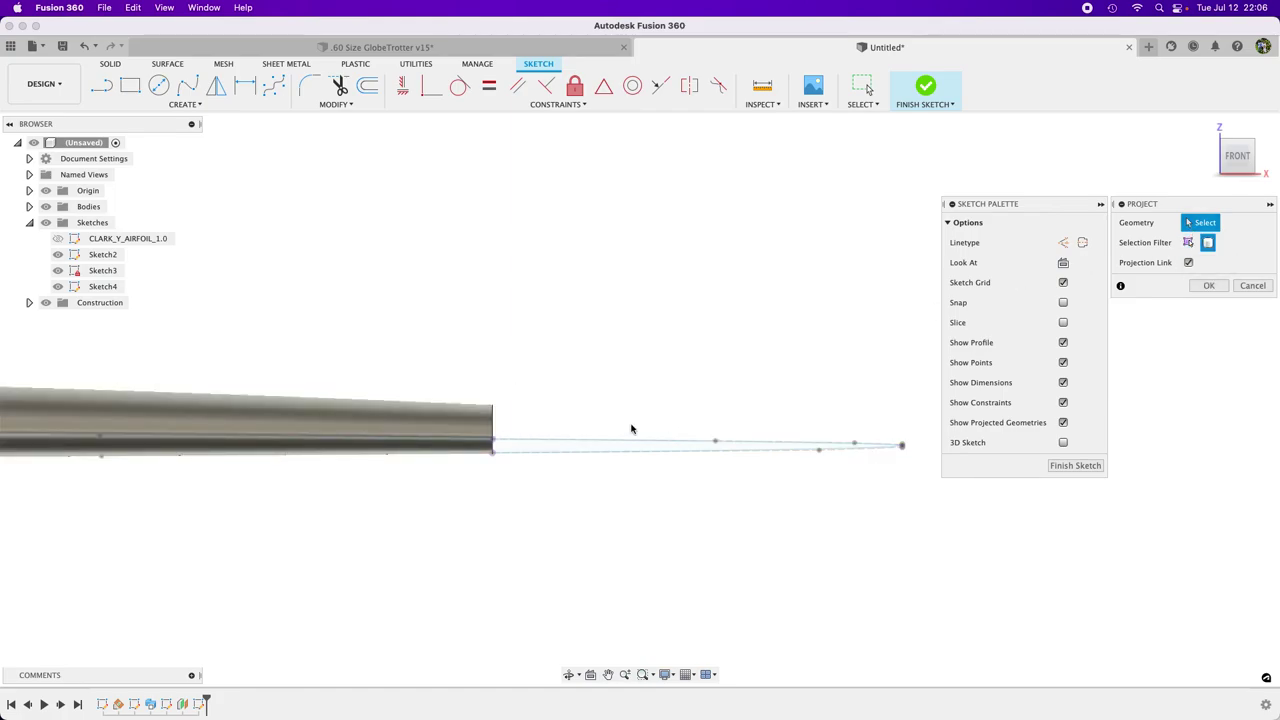
click(486, 420)
click(1207, 286)
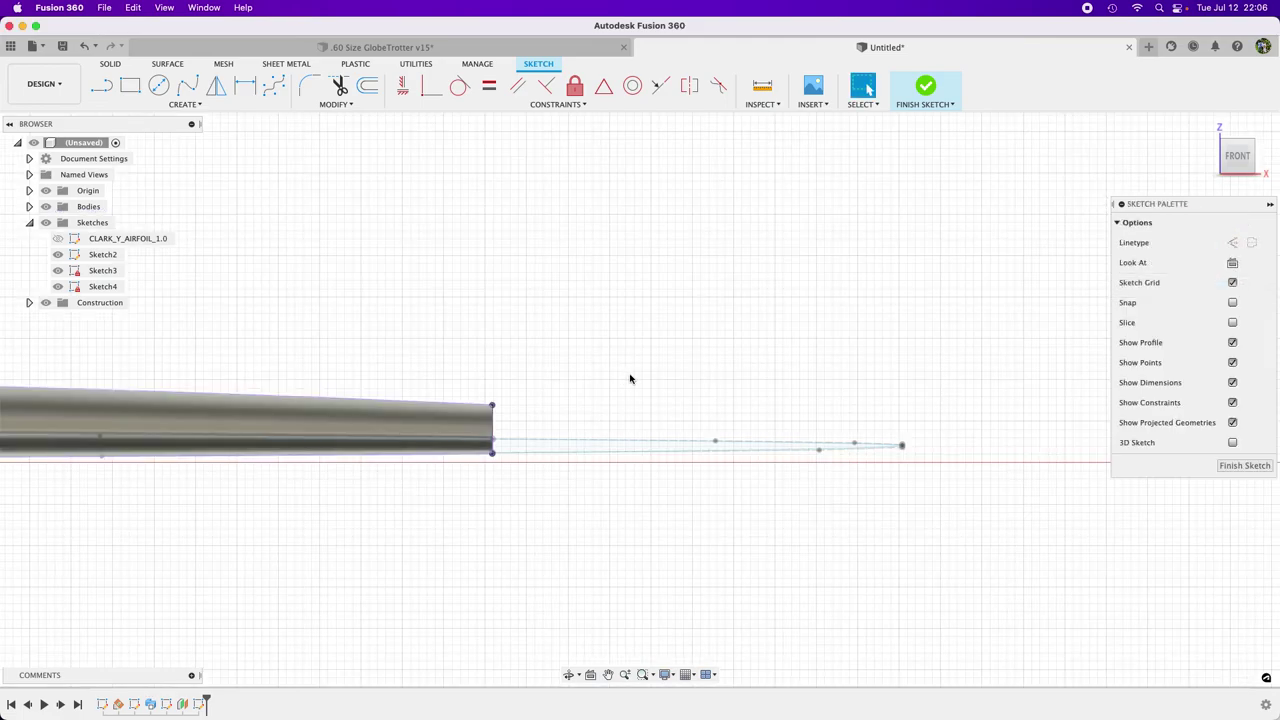
Step: Try projecting the wingtip planform's leading-edge spline into the sketch using the specified-entities filter with Projection Link on
shift+middle_drag(630, 373, 623, 387)
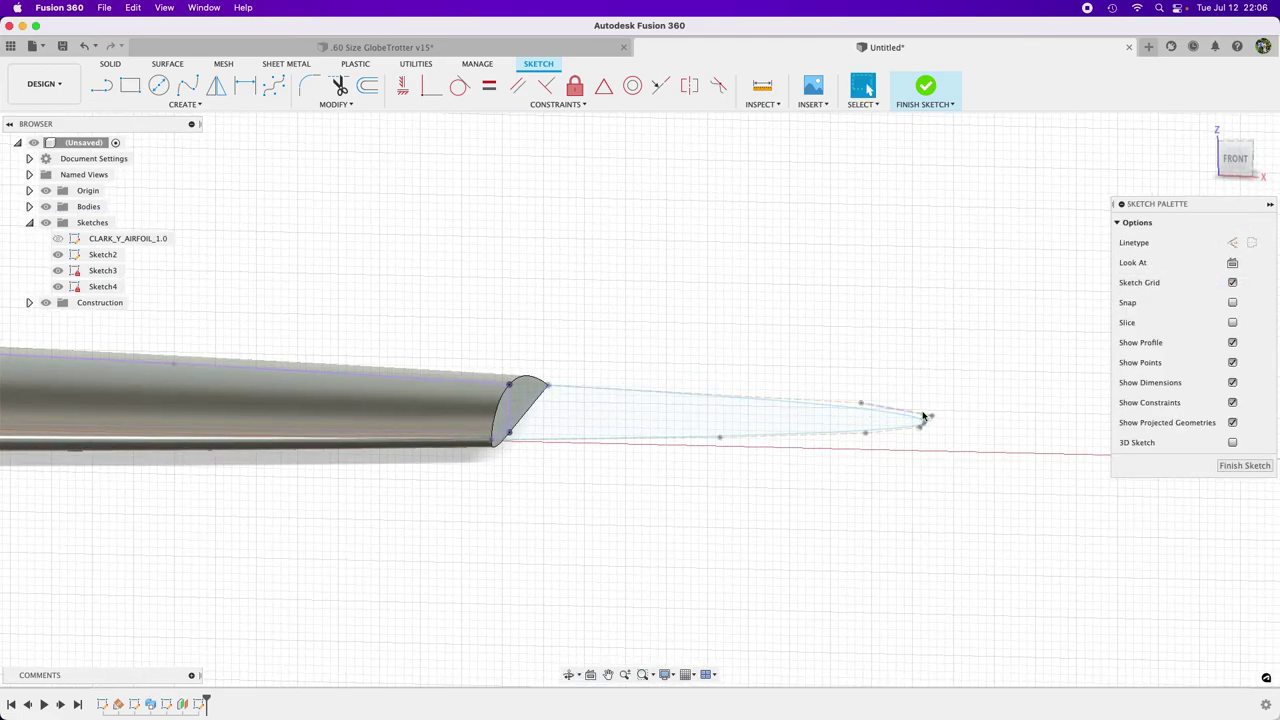
scroll(925, 418, up, 5)
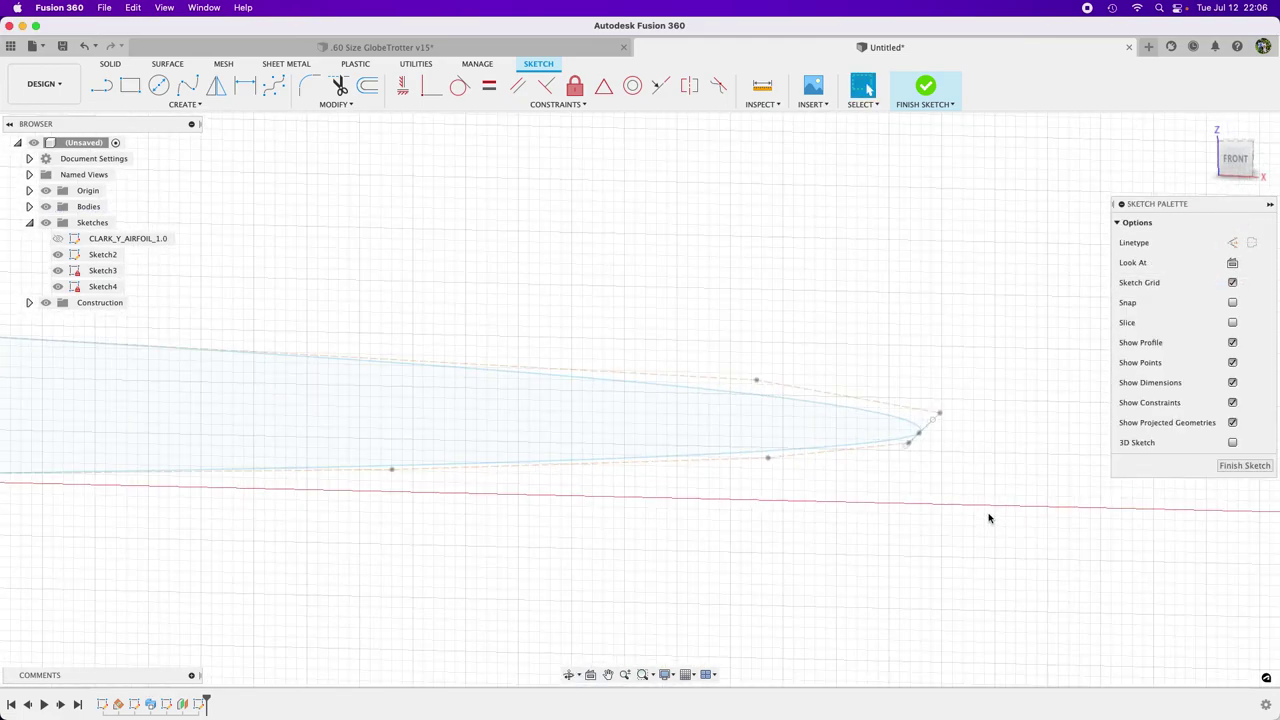
key(p)
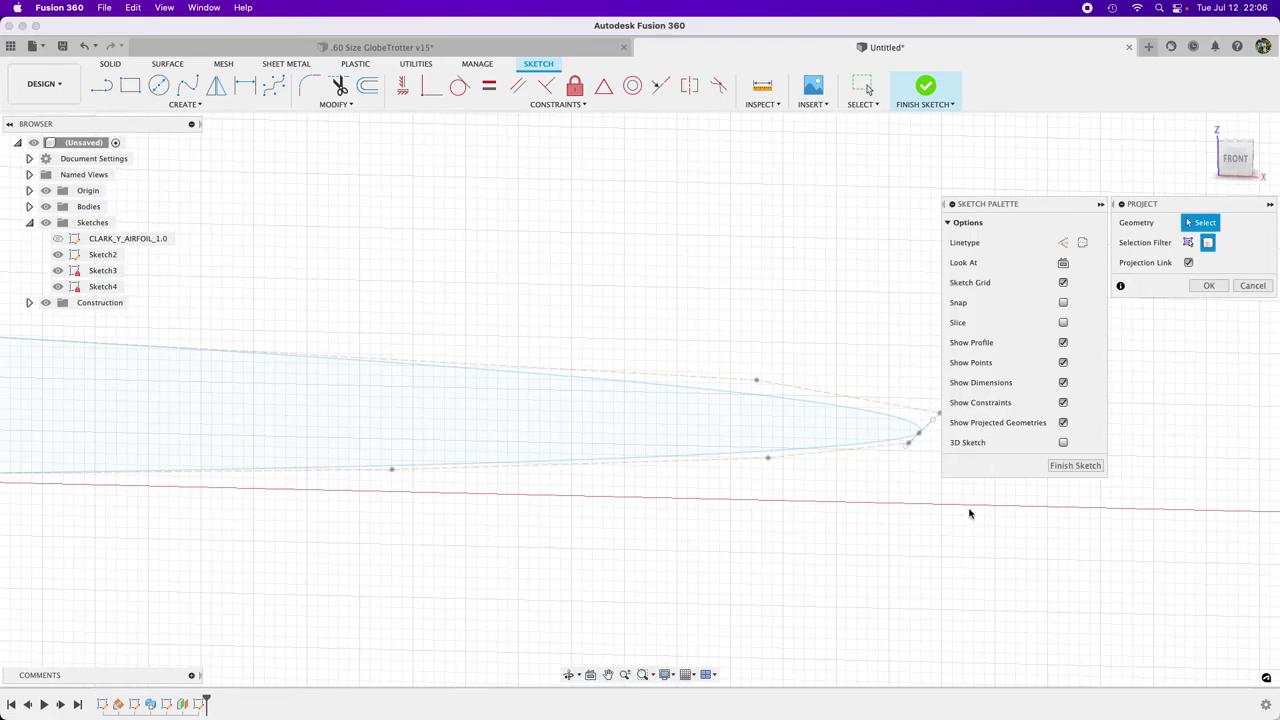
click(1189, 243)
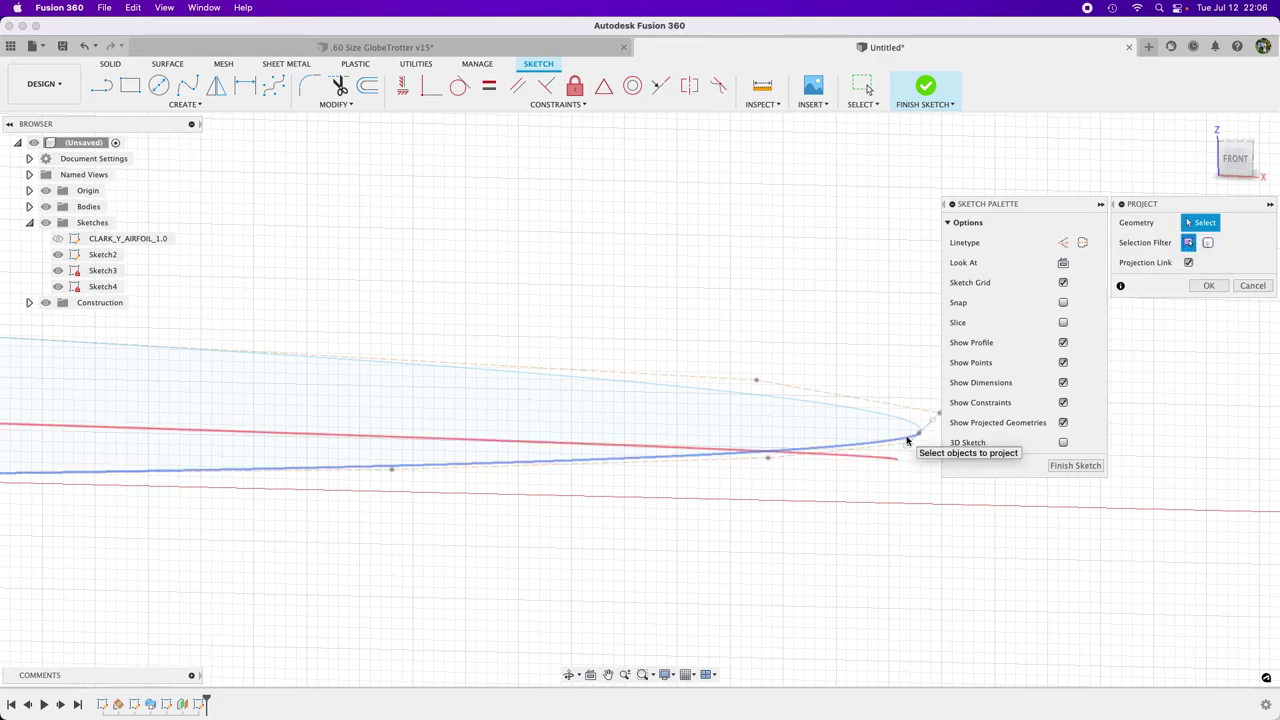
click(908, 440)
shift+middle_drag(883, 526, 803, 563)
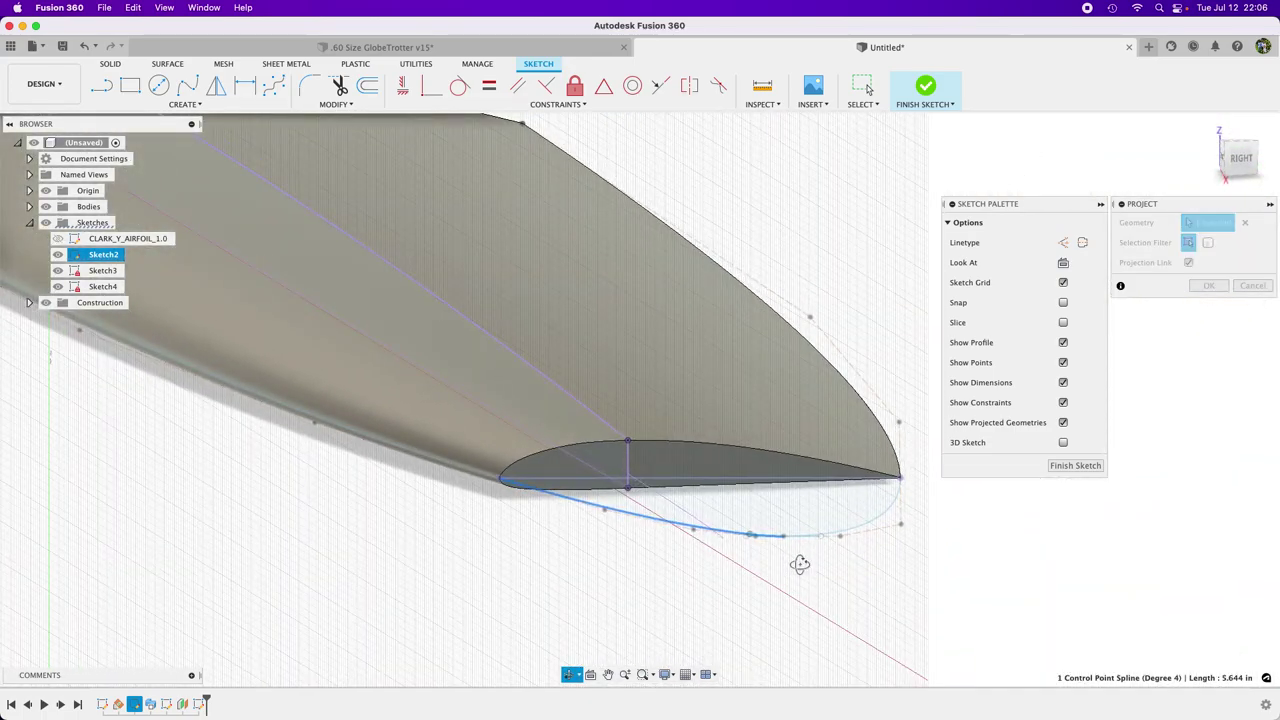
click(1209, 286)
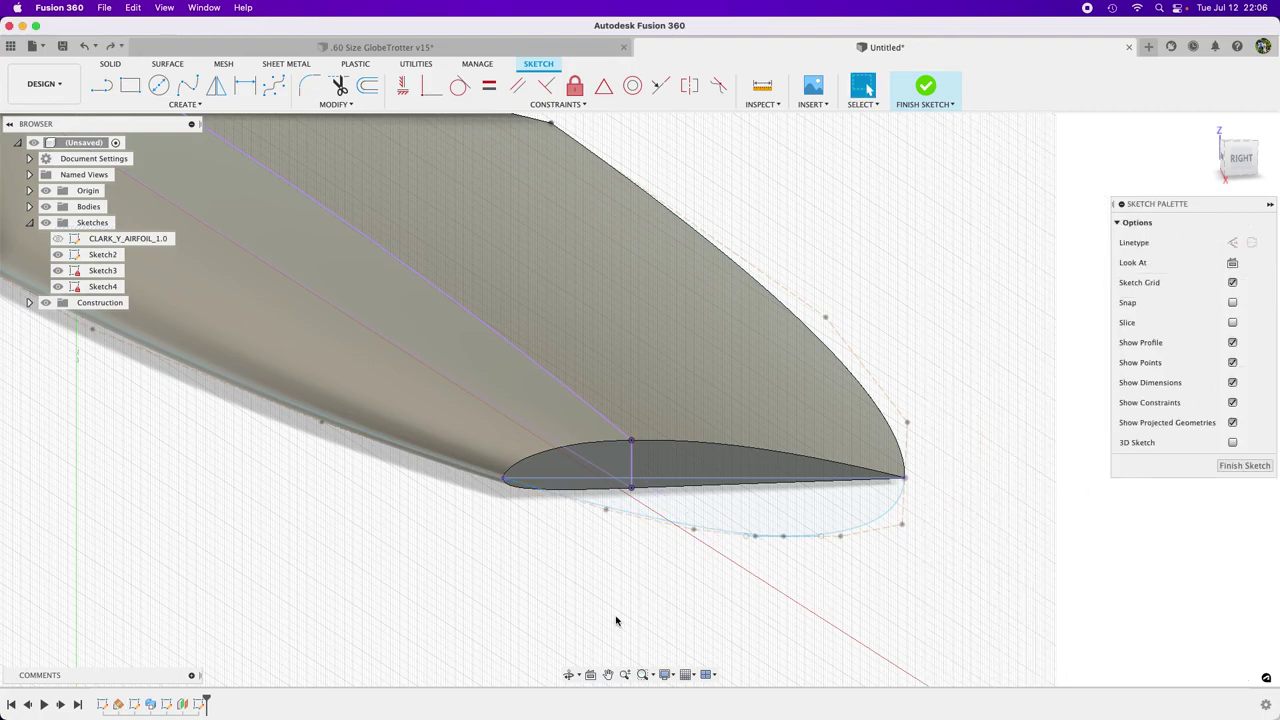
Step: Intersect the wingtip planform's leading-edge spline with the sketch plane, keeping Projection Link on
key(i)
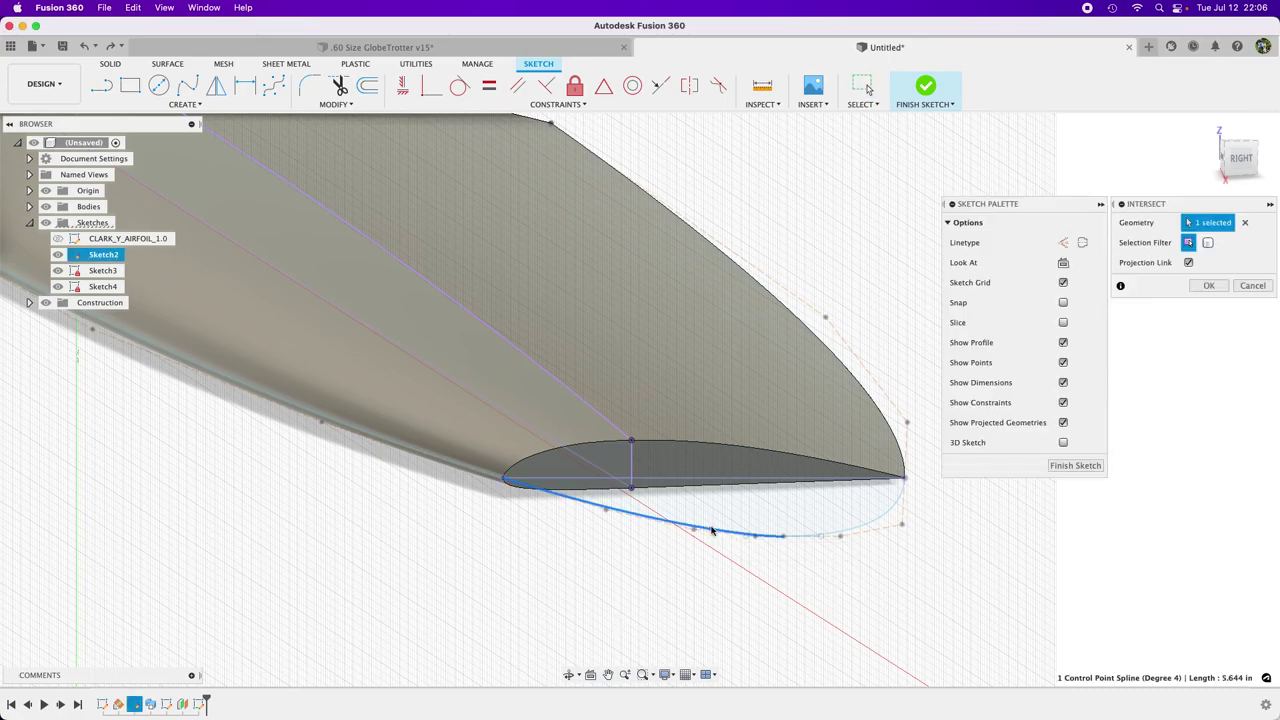
click(1209, 287)
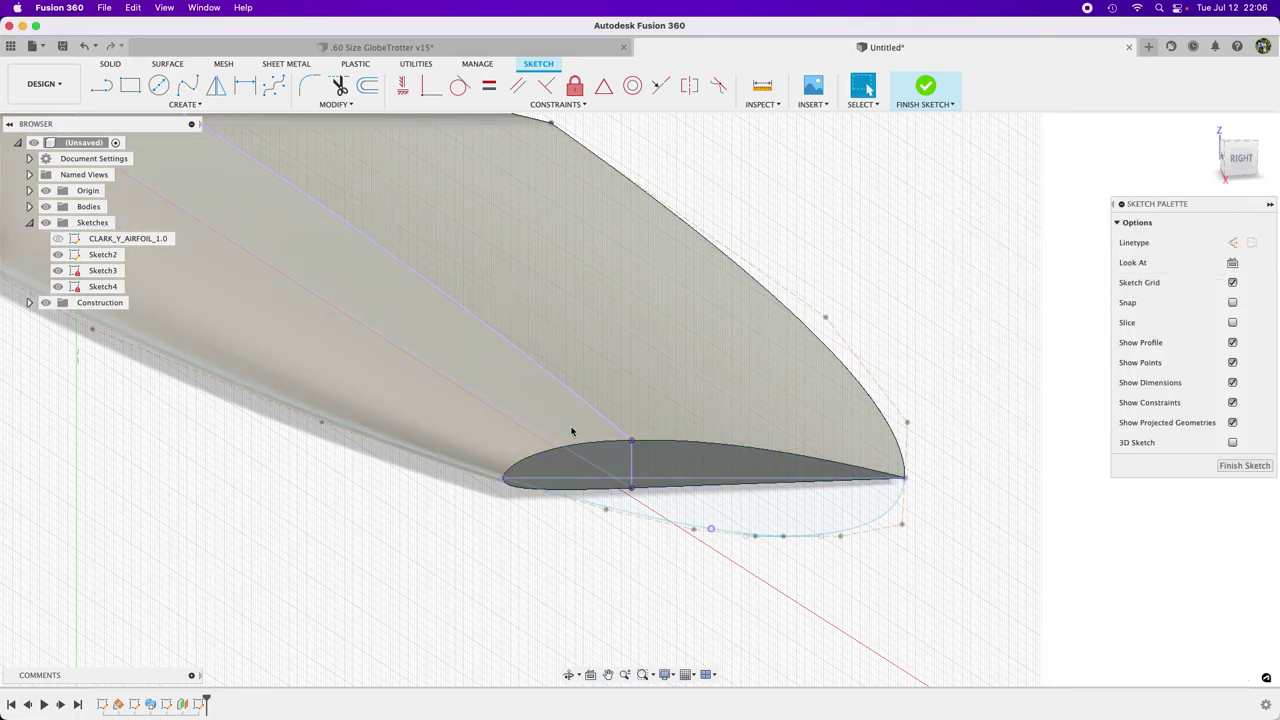
Step: Draw a three-point control point spline from the upper projected corner of the wing's end face down to the leading-edge intersection point
drag(1246, 150, 1258, 160)
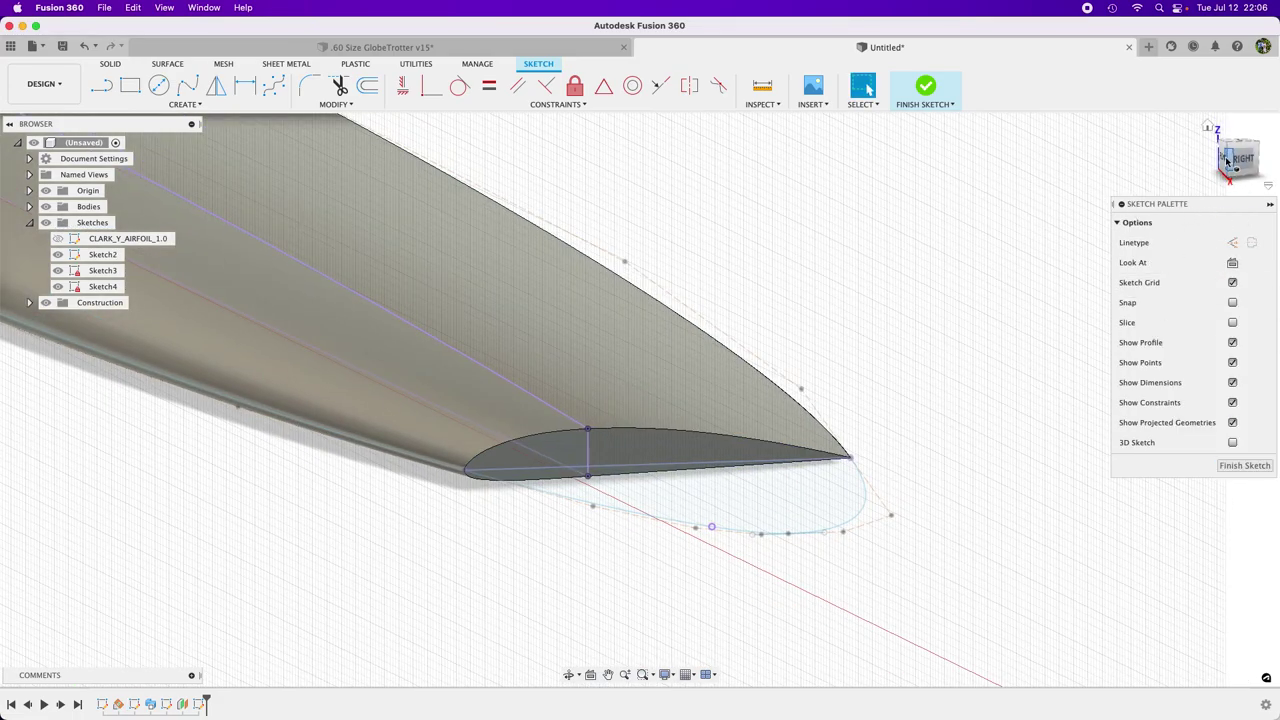
click(1223, 160)
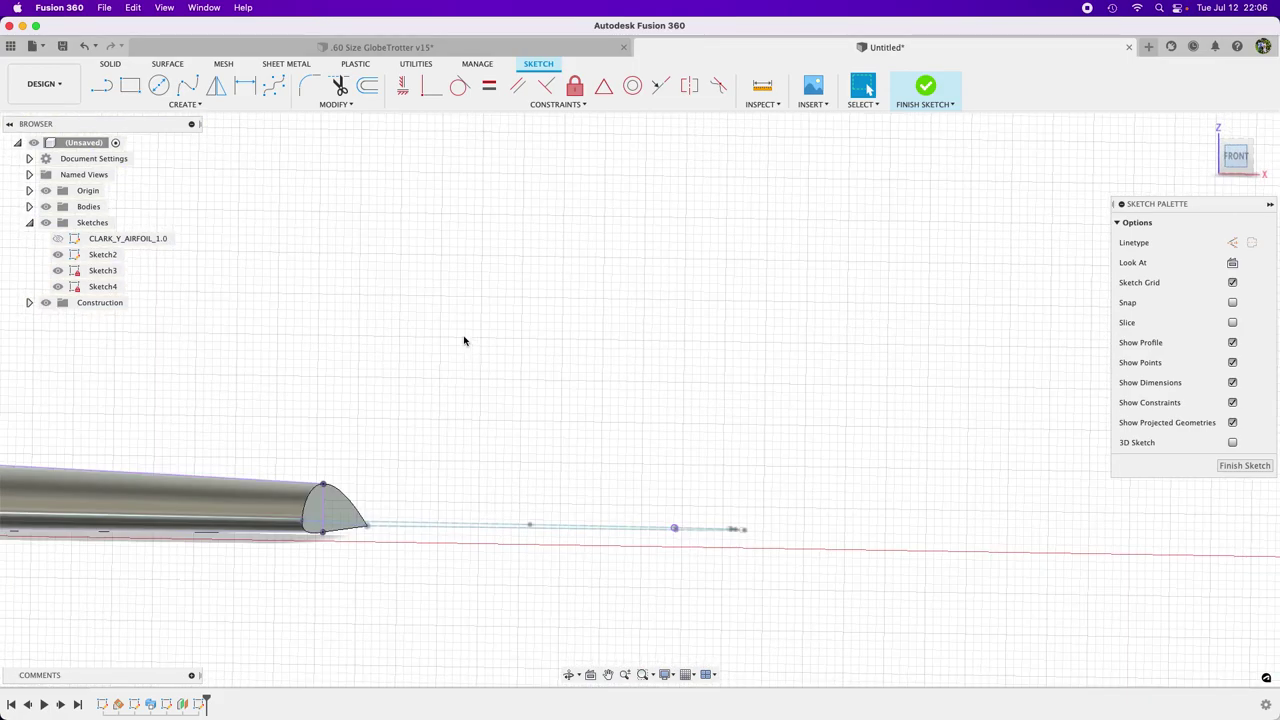
click(273, 86)
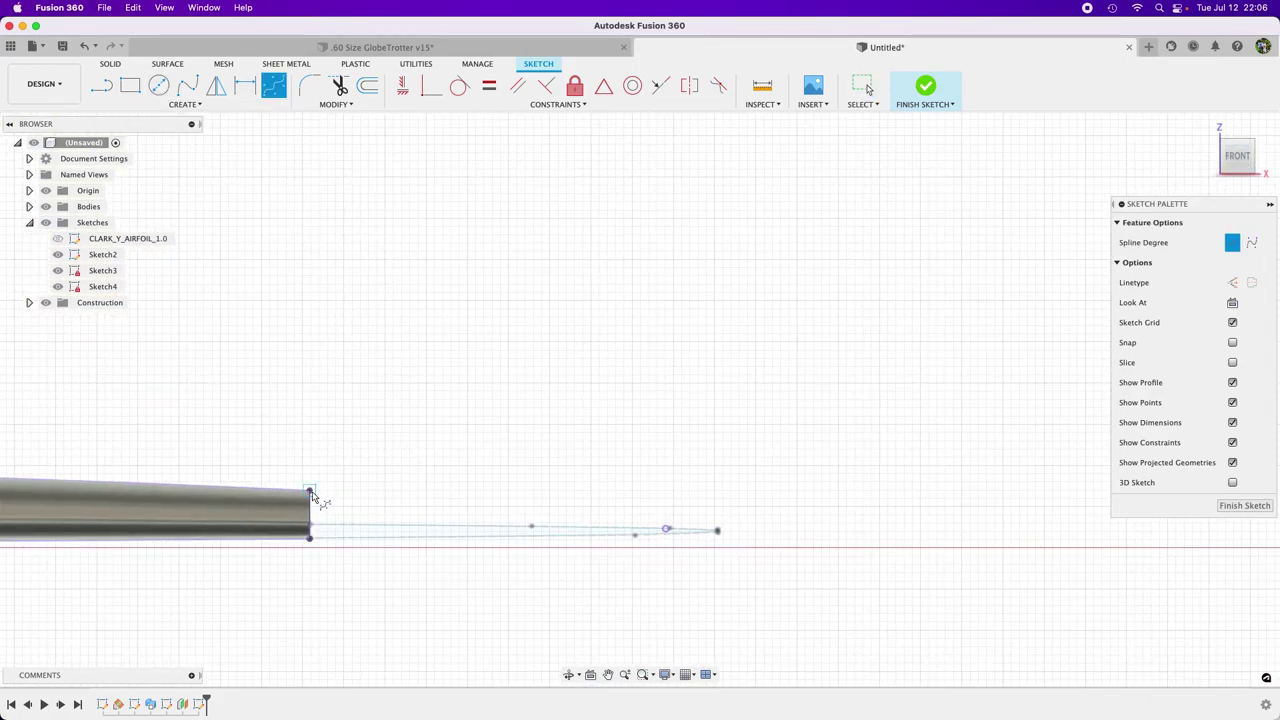
click(580, 508)
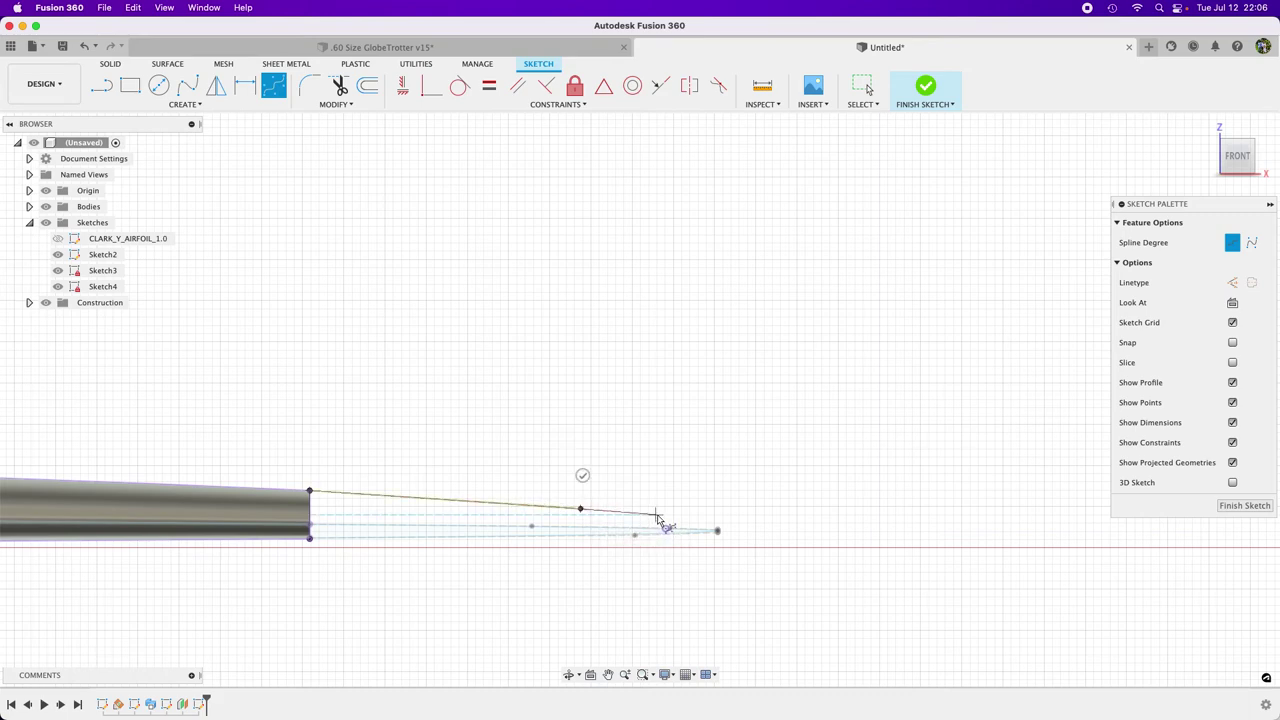
click(666, 529)
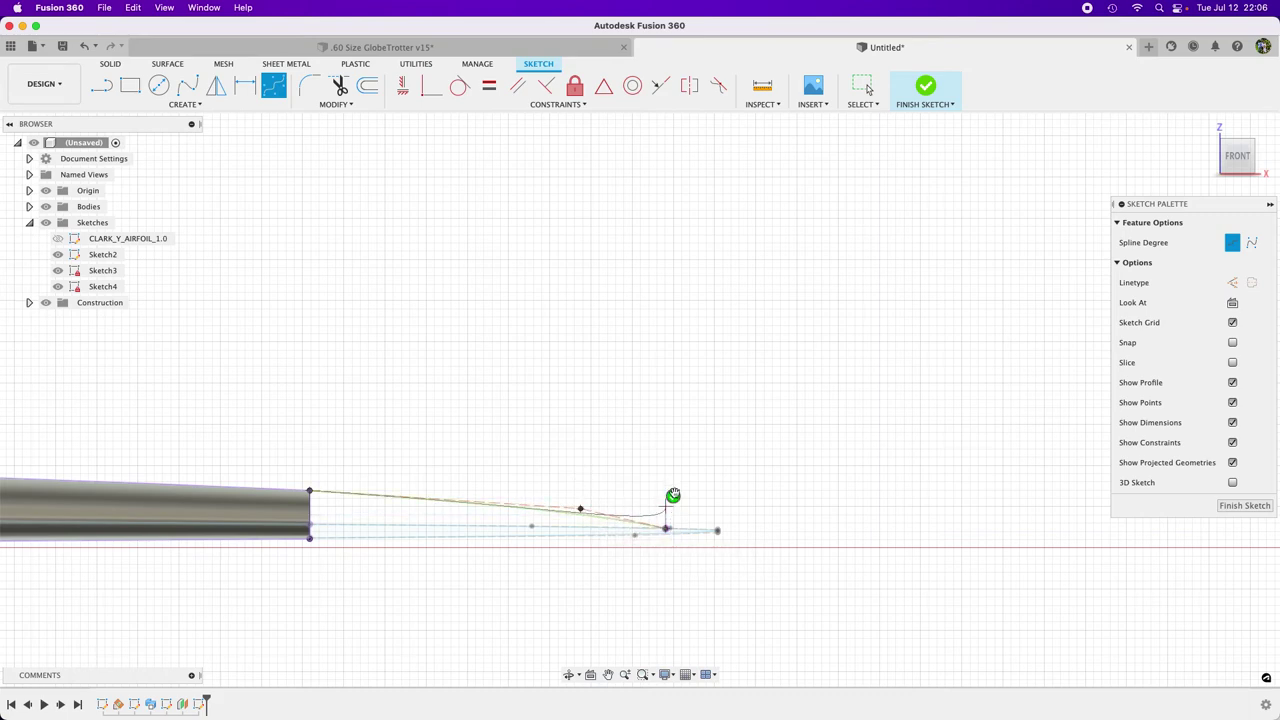
click(683, 493)
Step: Draw a lower control point spline from the end face's bottom projected corner to the same intersection point, and finish the sketch
drag(1238, 155, 1220, 158)
click(321, 534)
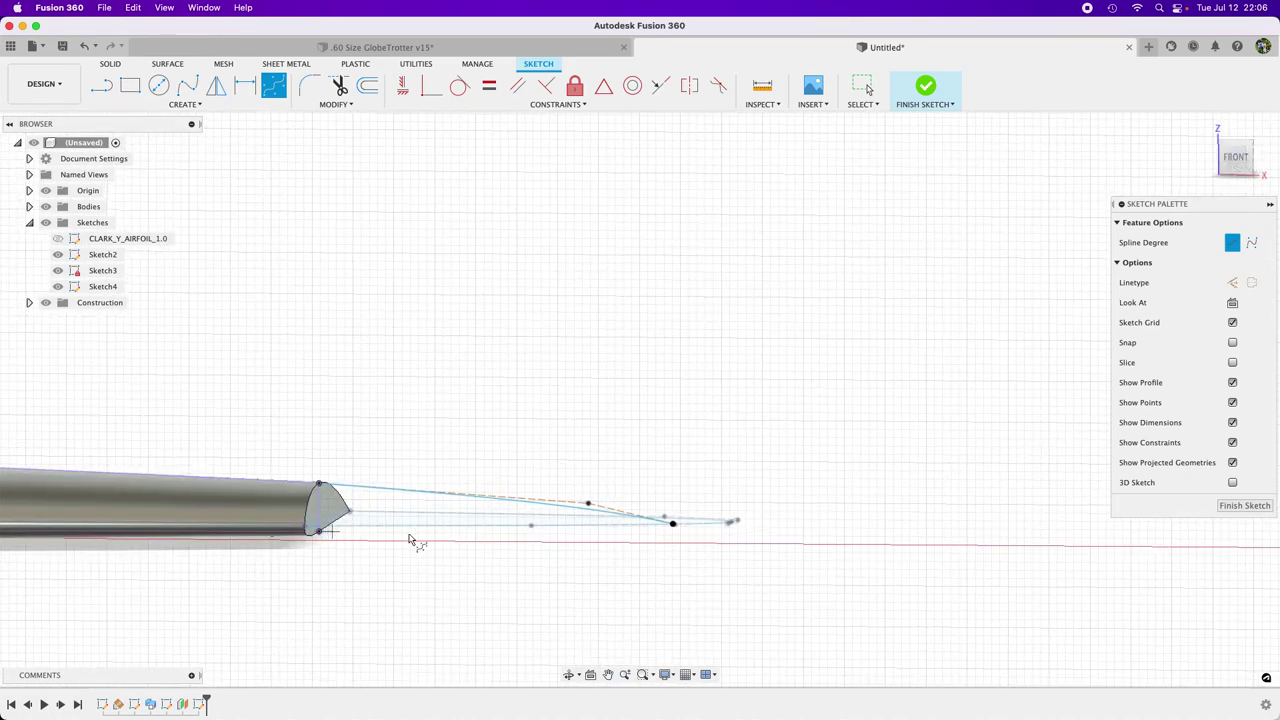
click(672, 523)
click(672, 492)
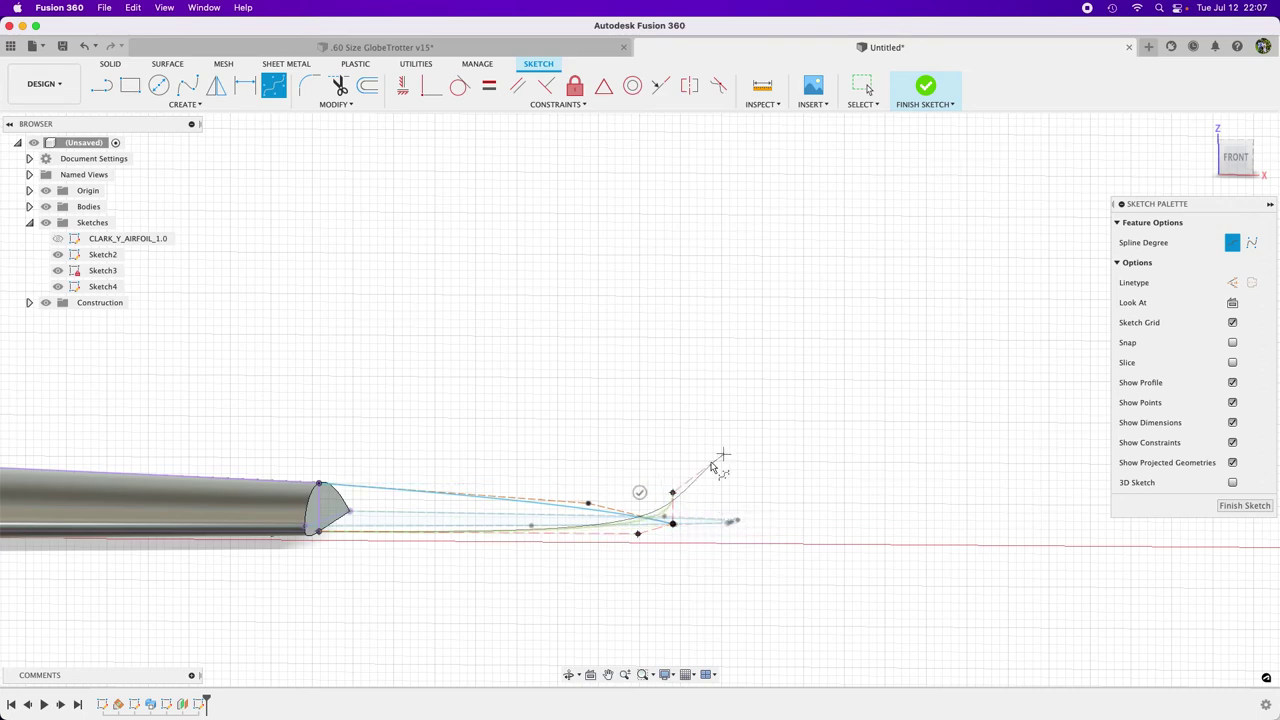
key(ctrl+z)
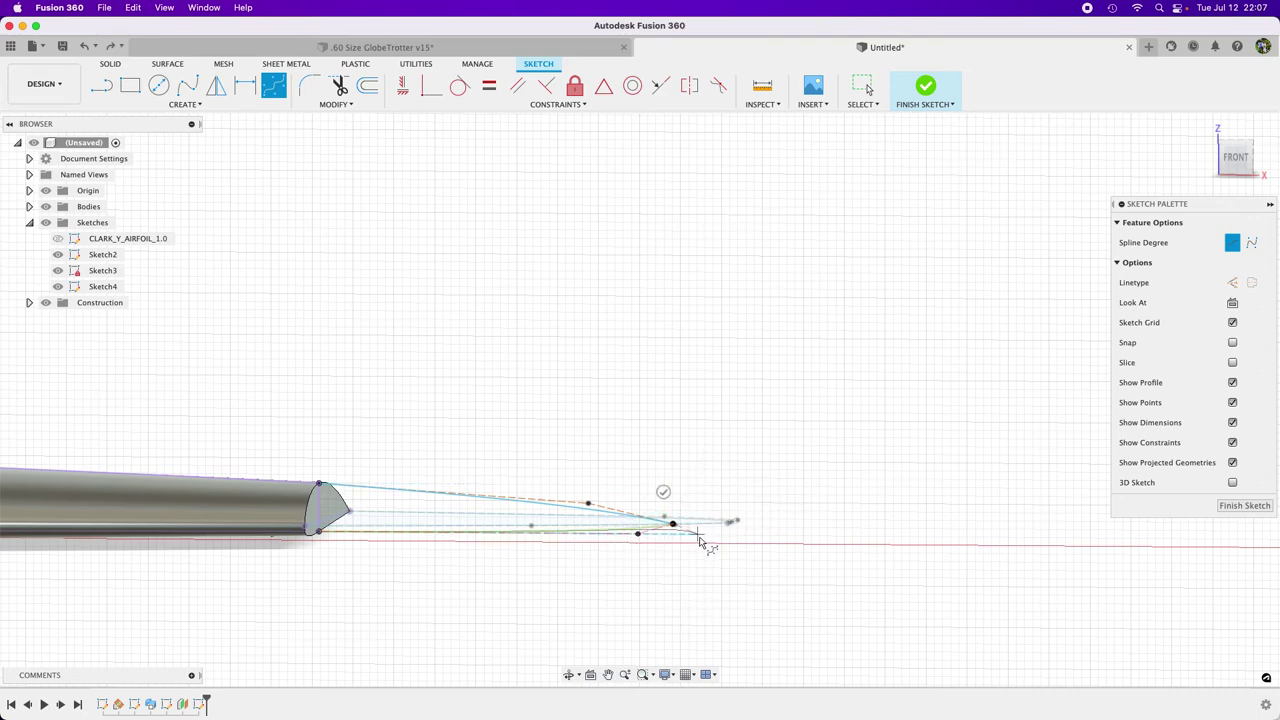
click(663, 492)
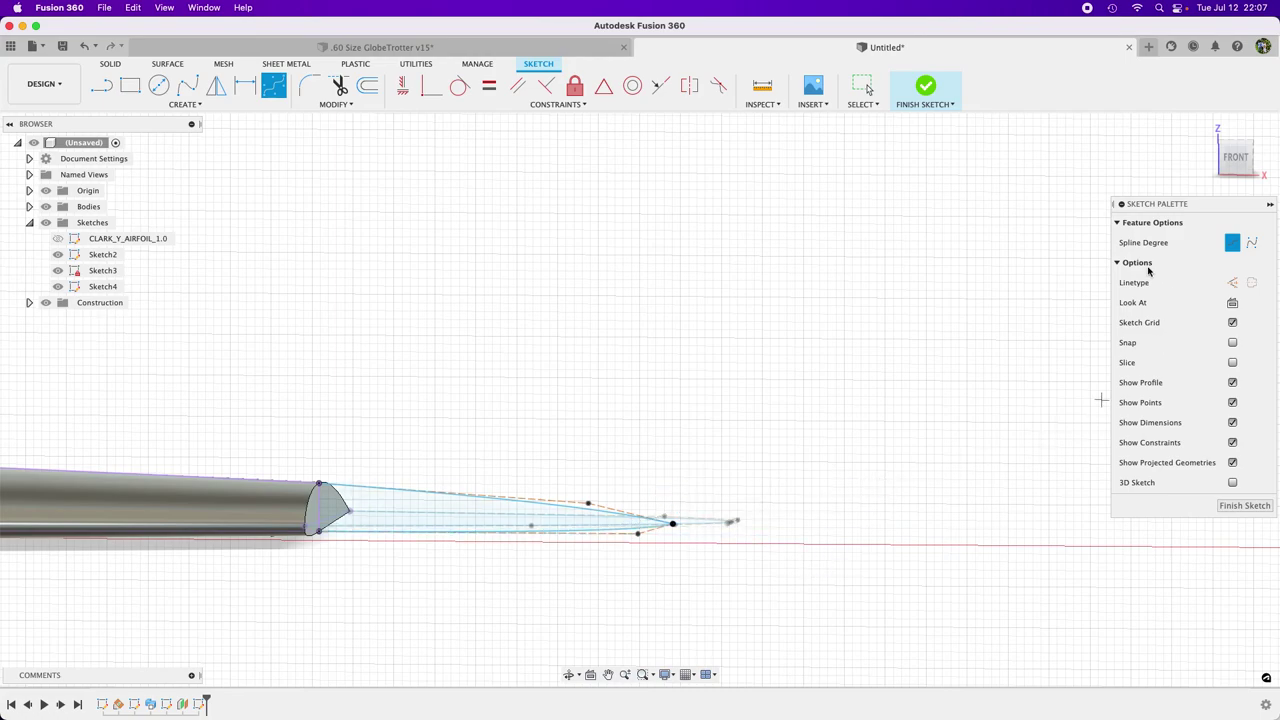
drag(1250, 190, 900, 352)
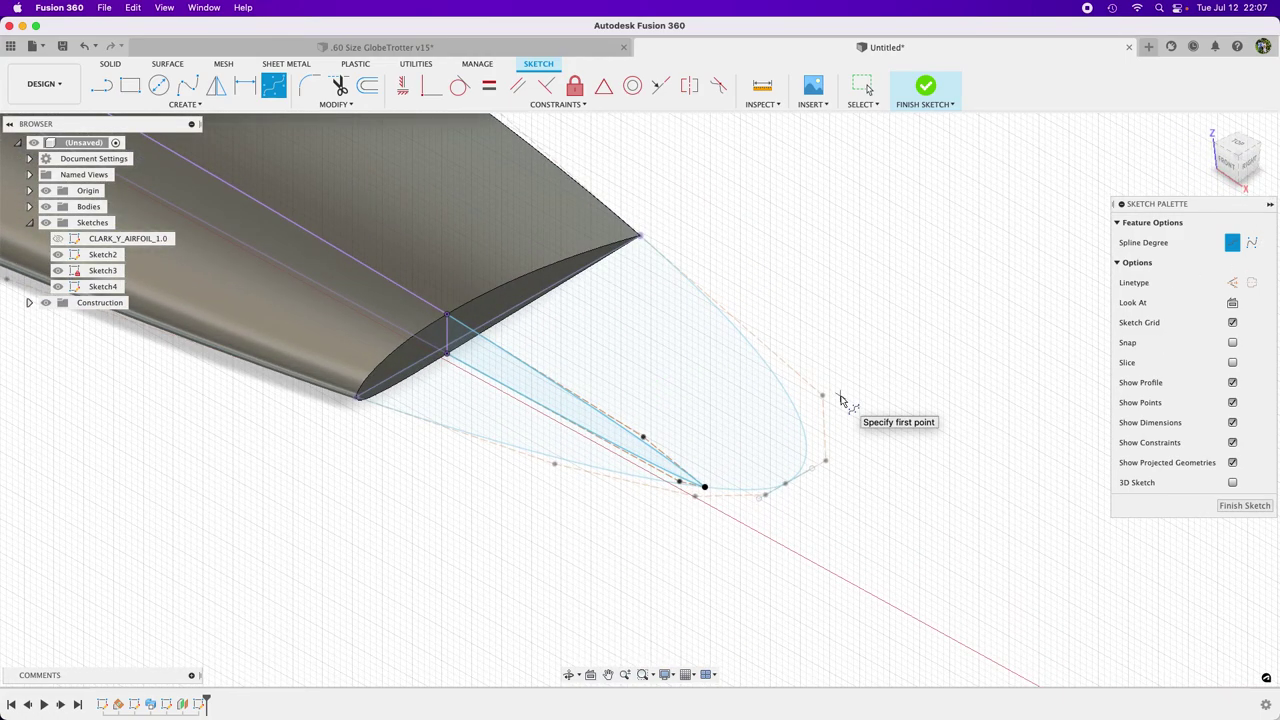
click(1227, 507)
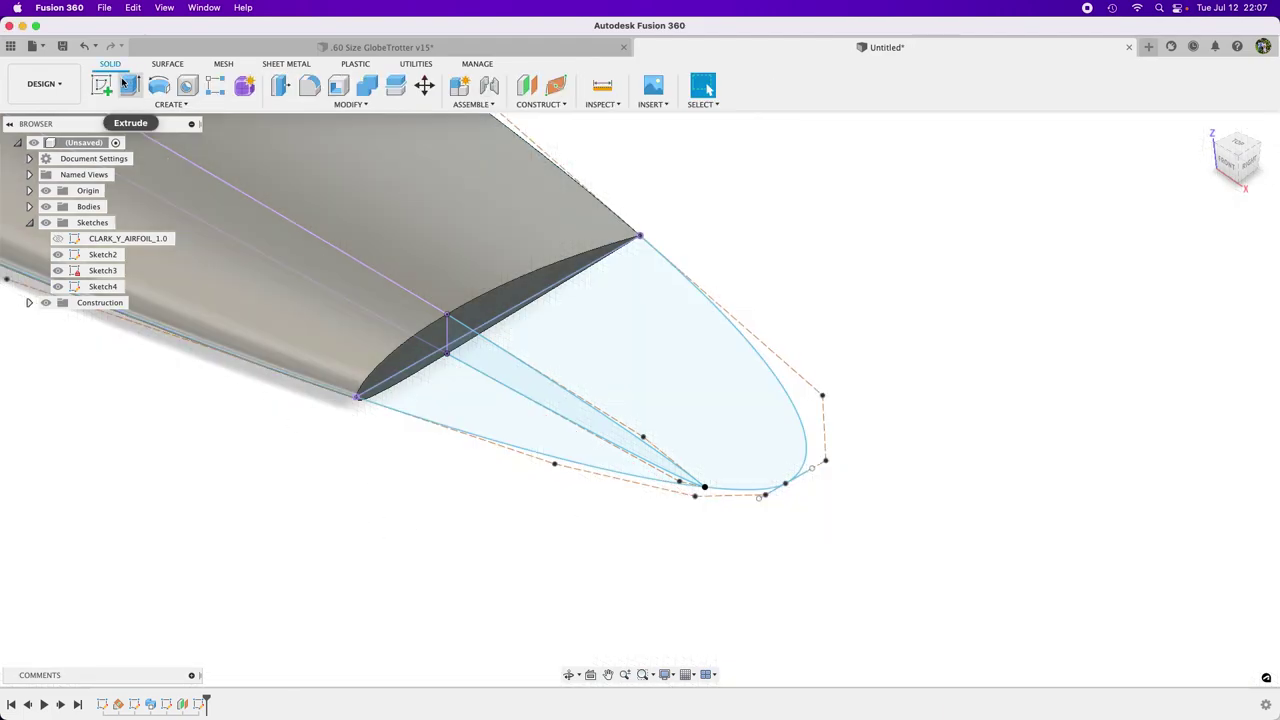
Step: Try a Join Loft from the end-face profile to the wingtip planform profile with the upper wingtip spline as rail
click(170, 104)
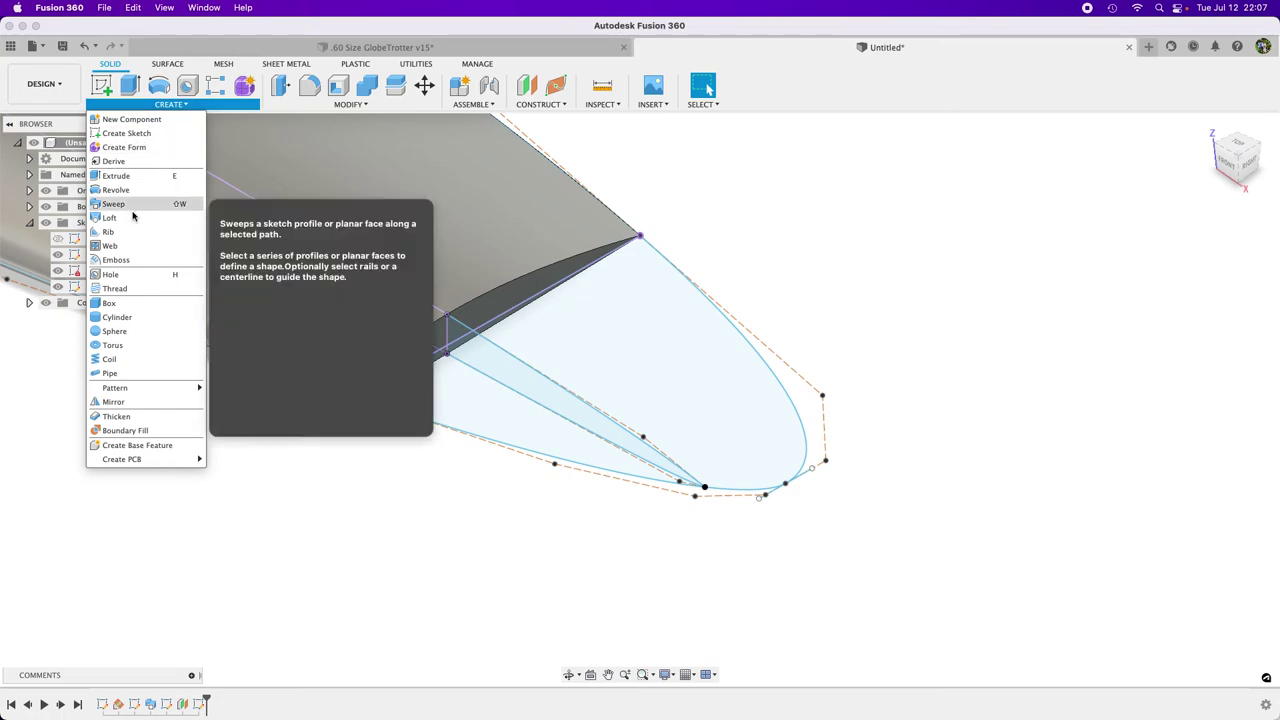
key(Escape)
click(465, 392)
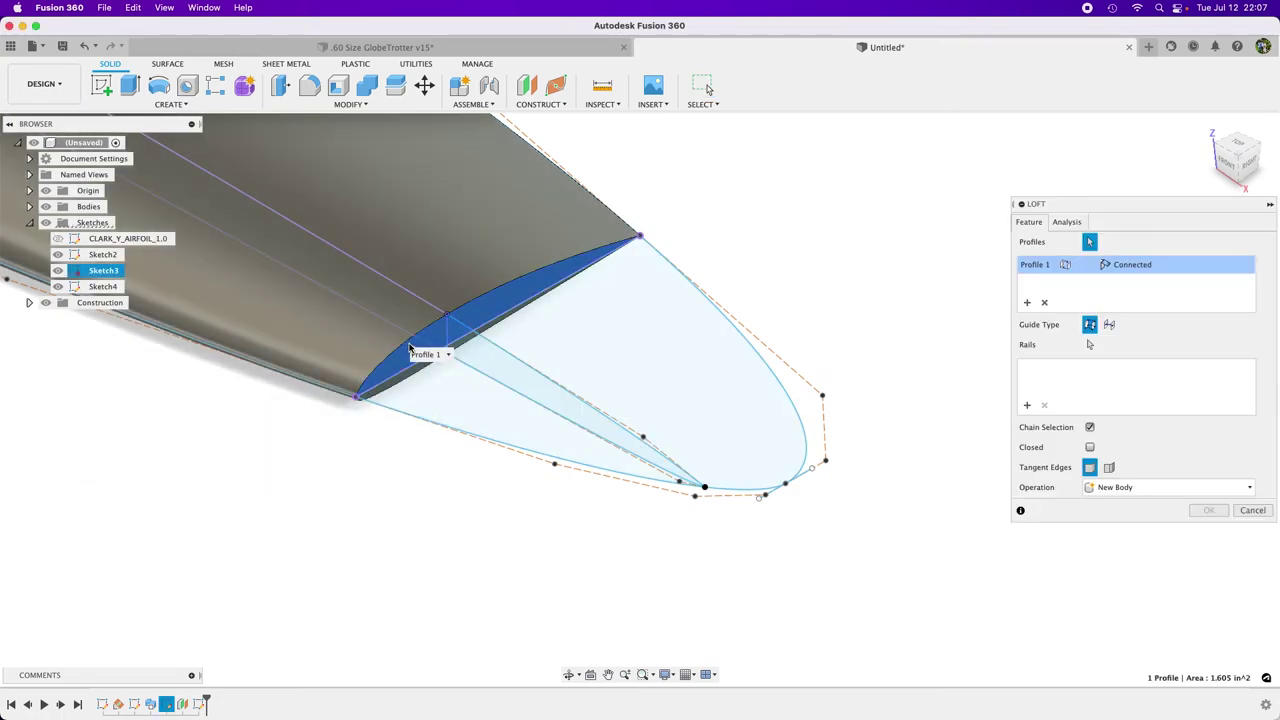
click(820, 470)
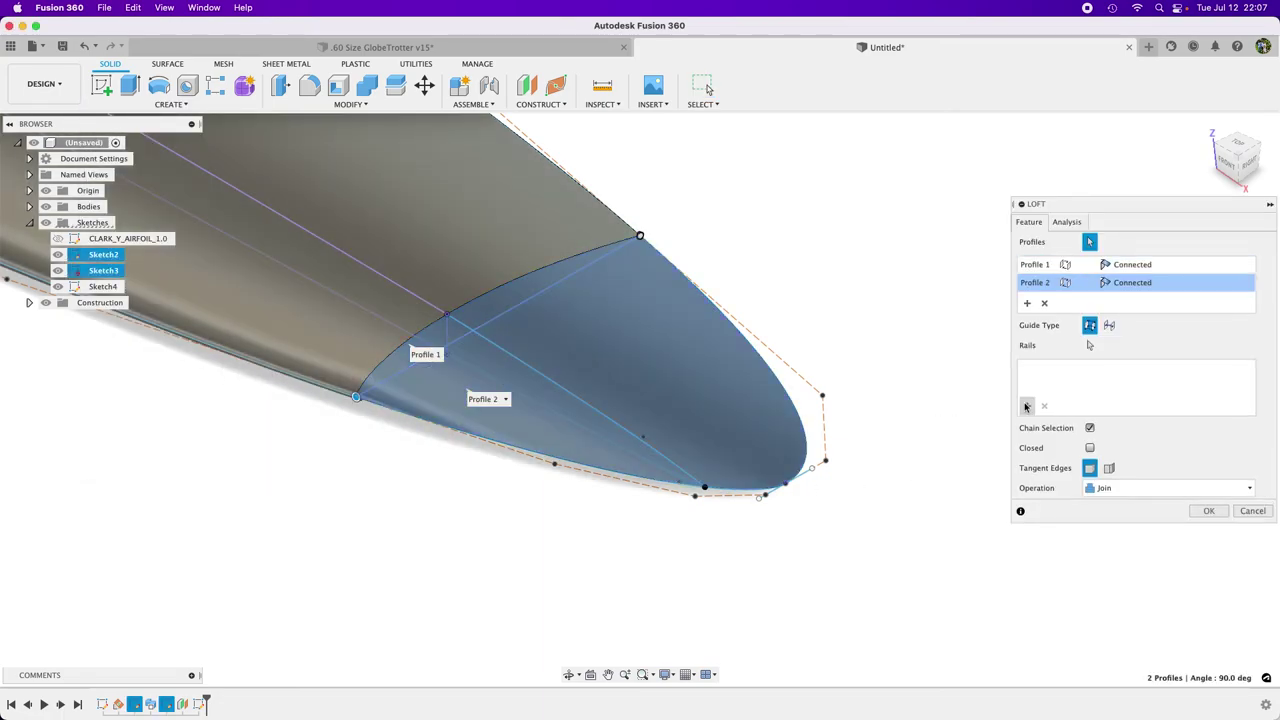
click(573, 397)
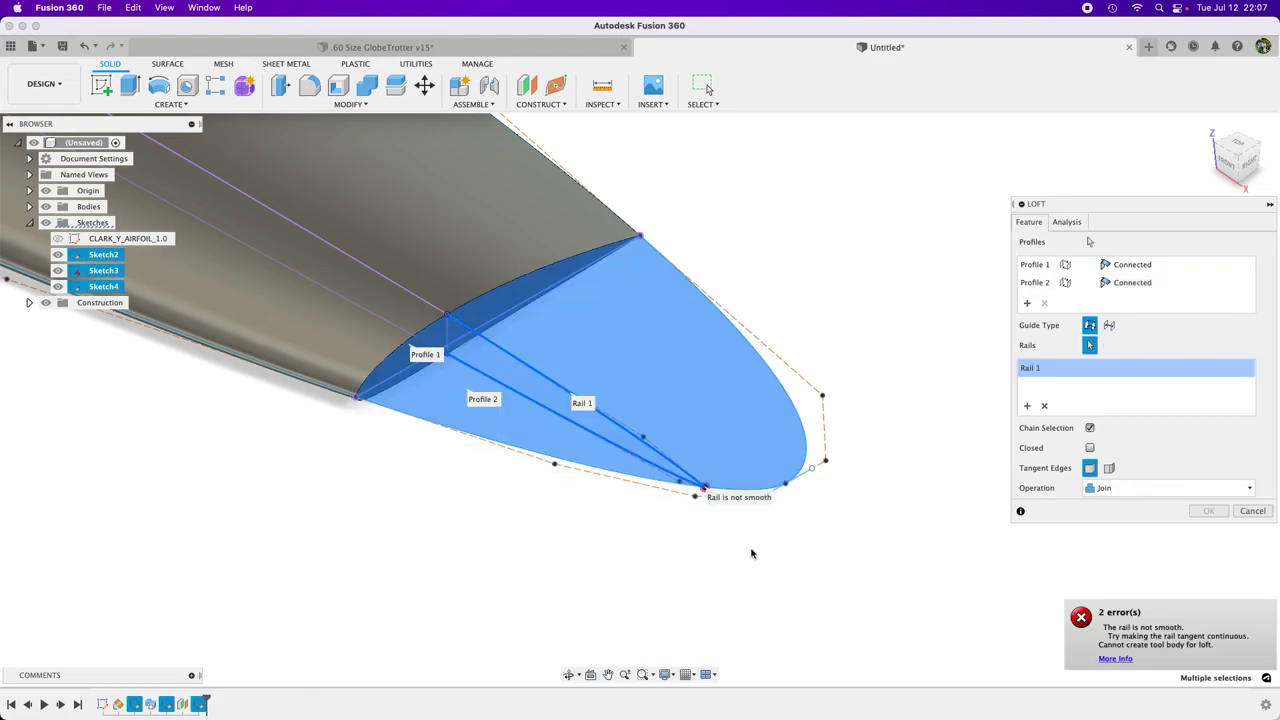
scroll(712, 493, up, 3)
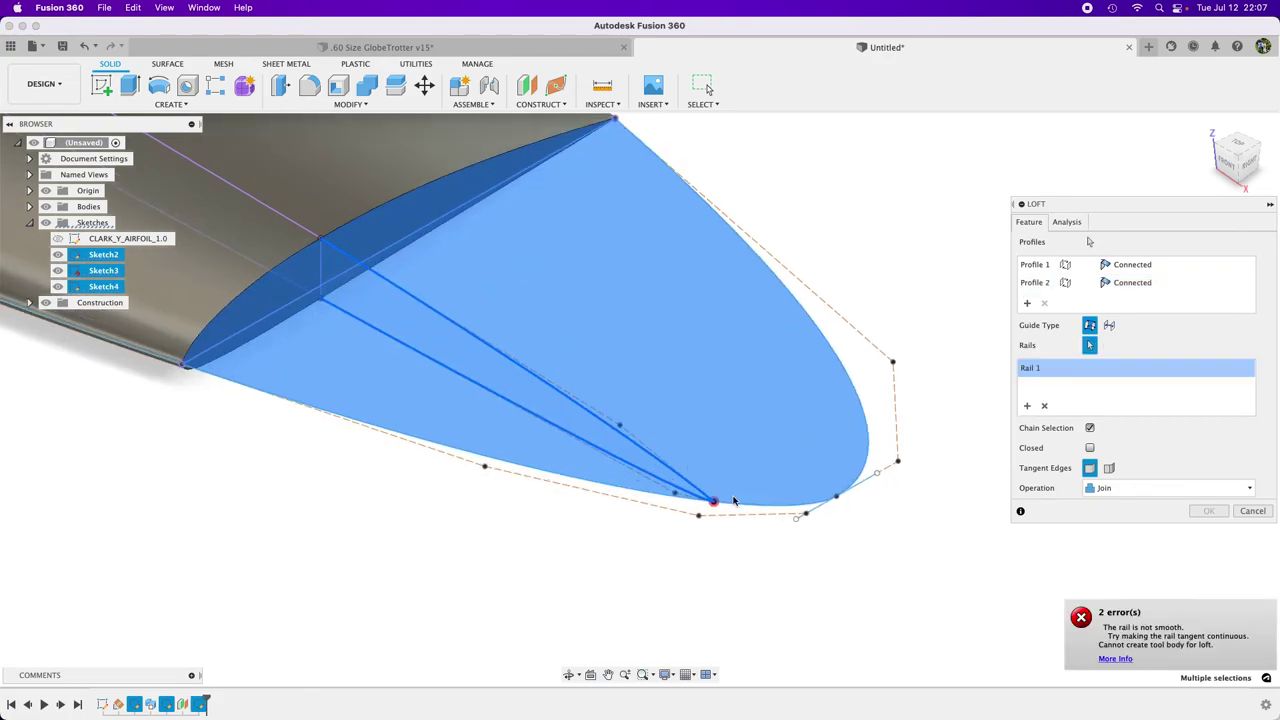
scroll(810, 576, down, 3)
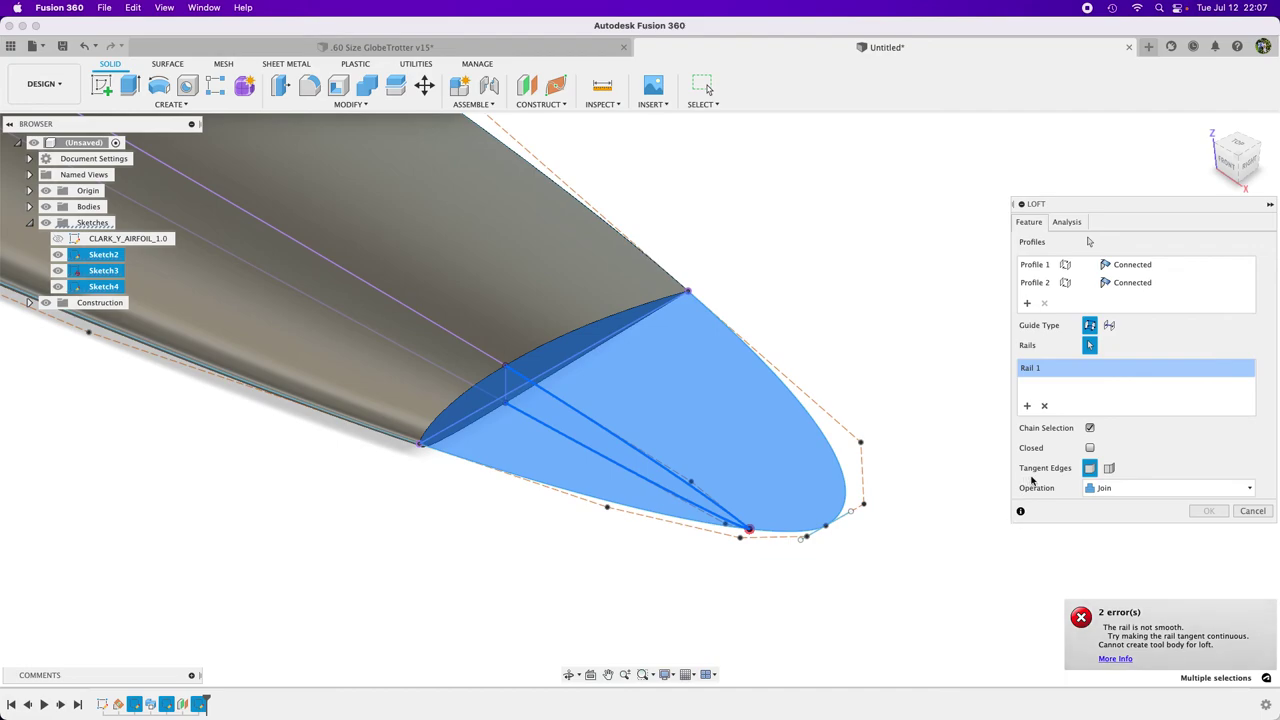
Step: Try the loft rail with Chain Selection off, check its inboard end against the end-face profile, and cancel the loft
click(1091, 428)
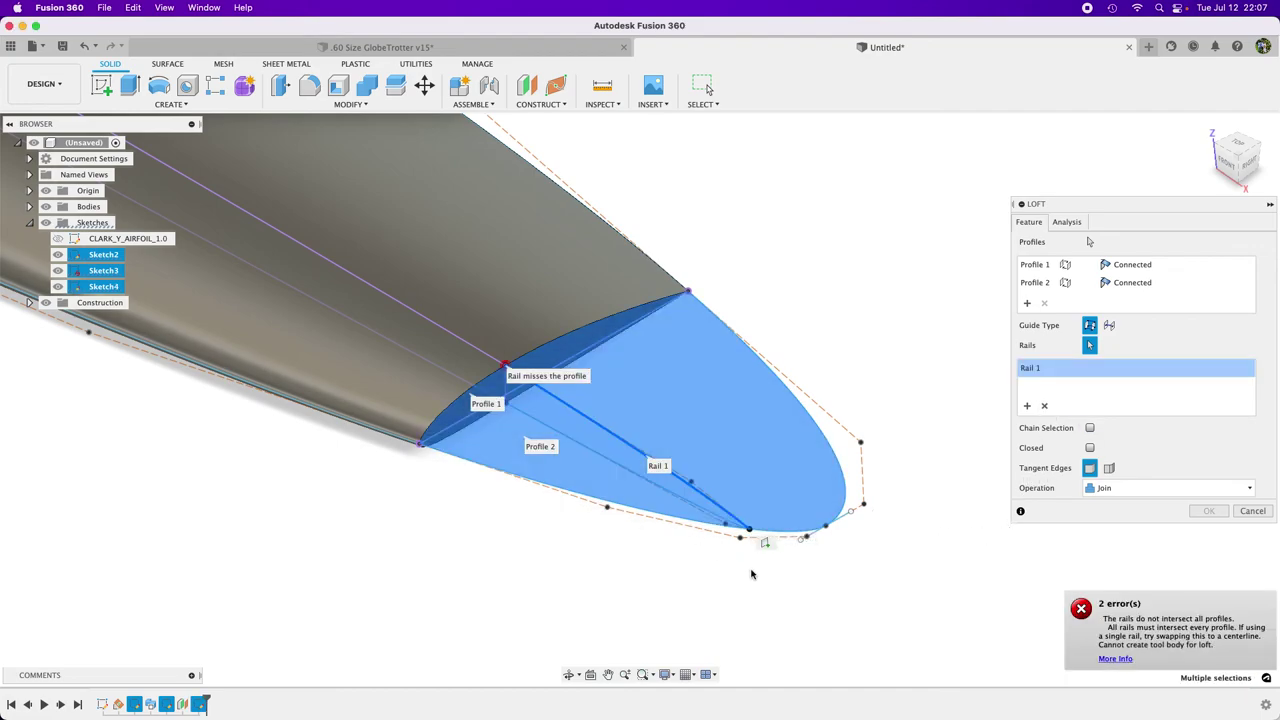
shift+middle_drag(800, 583, 811, 575)
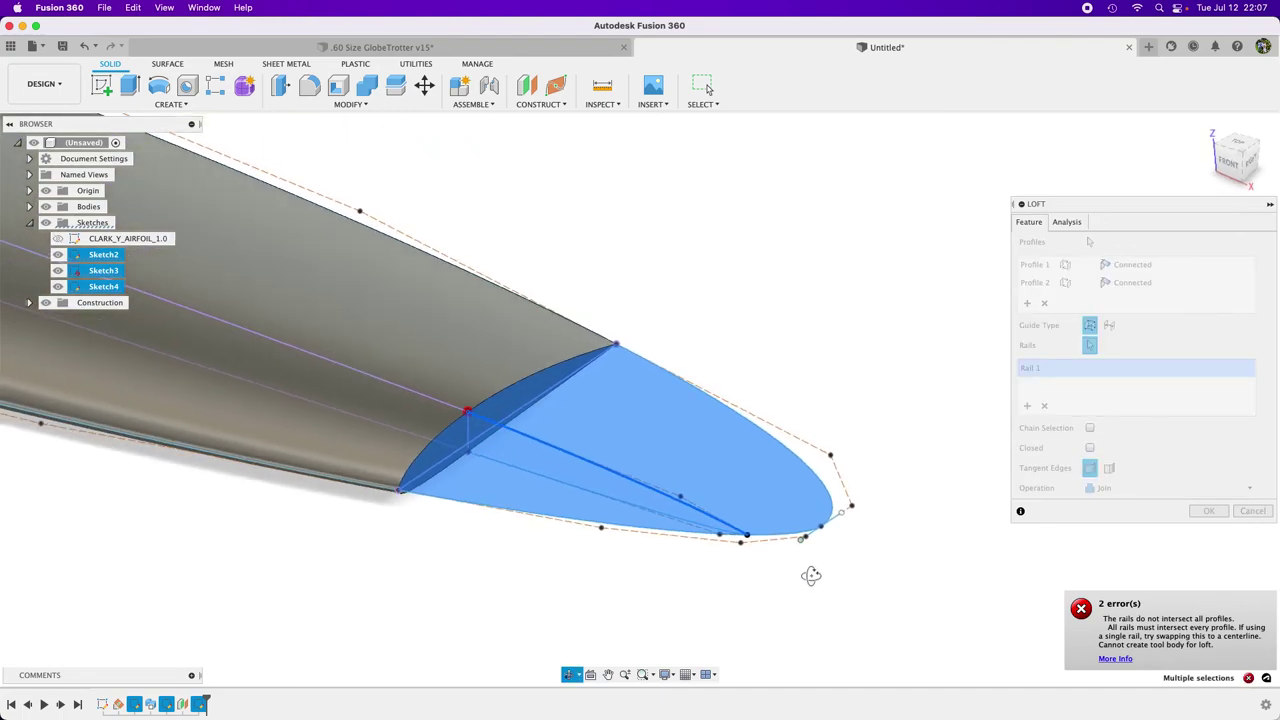
scroll(476, 388, up, 6)
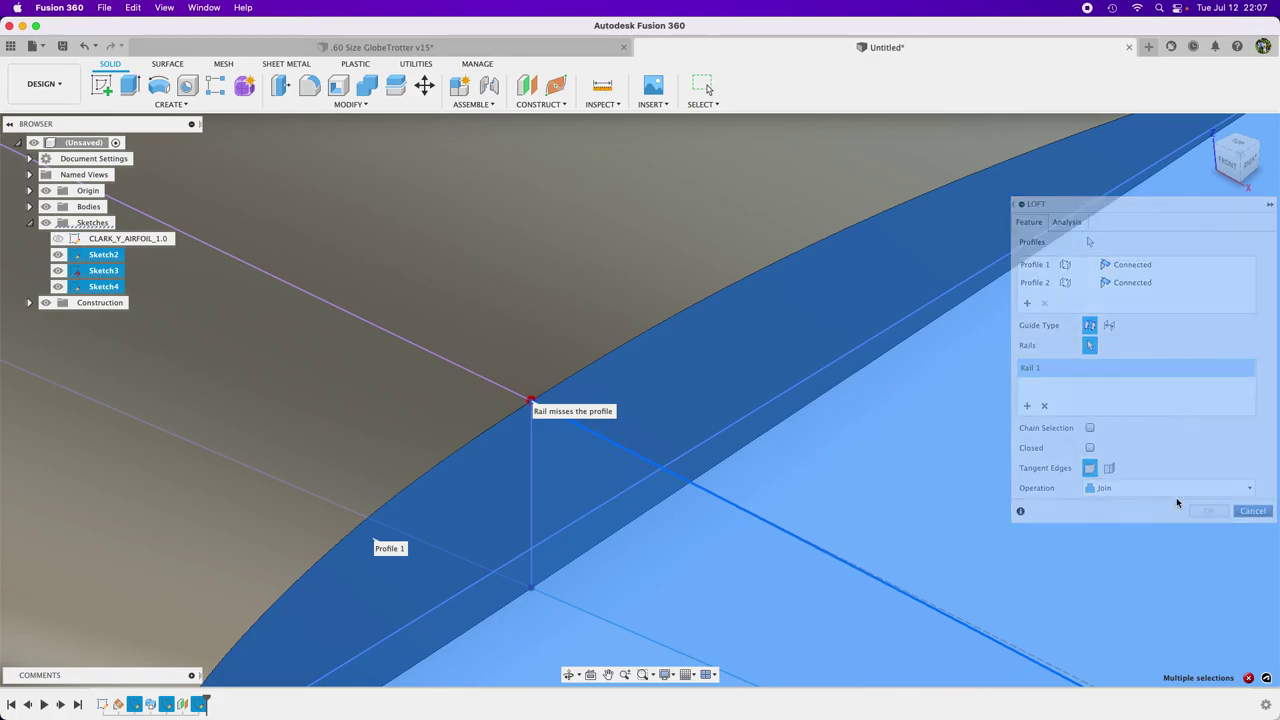
click(1238, 511)
Step: Edit the wingtip rail sketch and delete the upper and vertical projected lines at the wing's end face
right_click(95, 287)
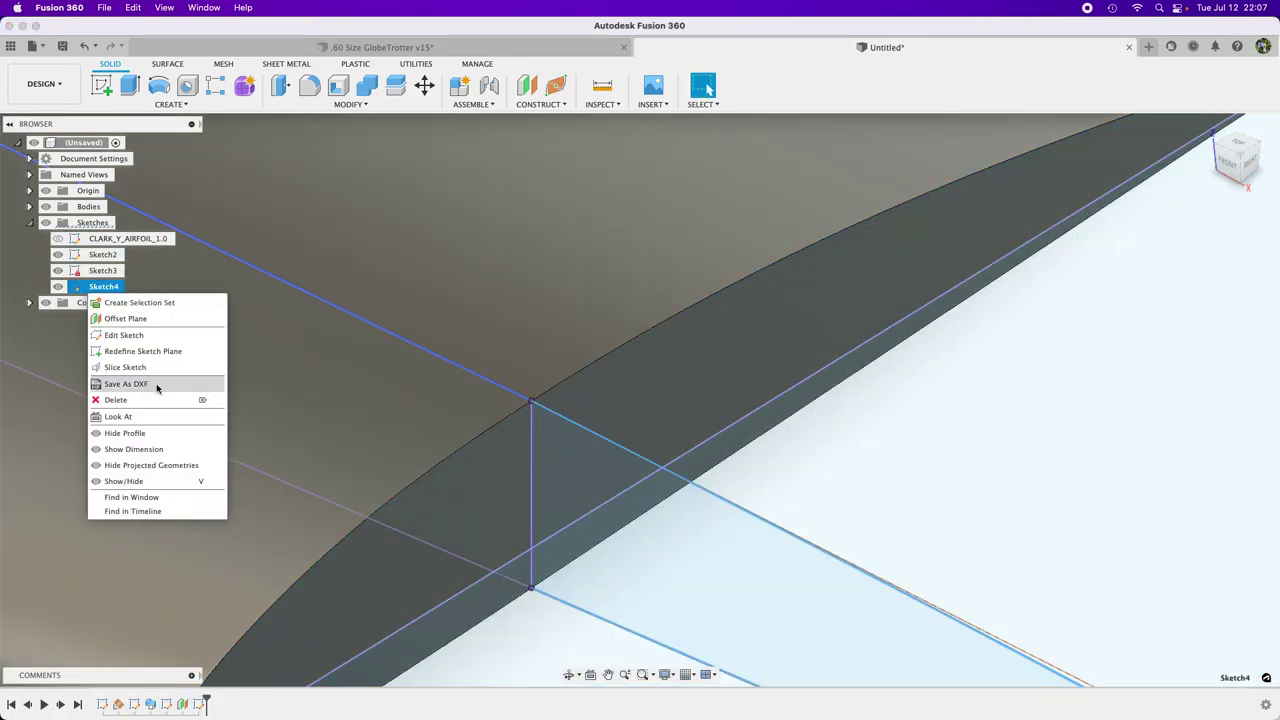
click(118, 336)
shift+middle_drag(800, 434, 782, 451)
scroll(640, 542, up, 10)
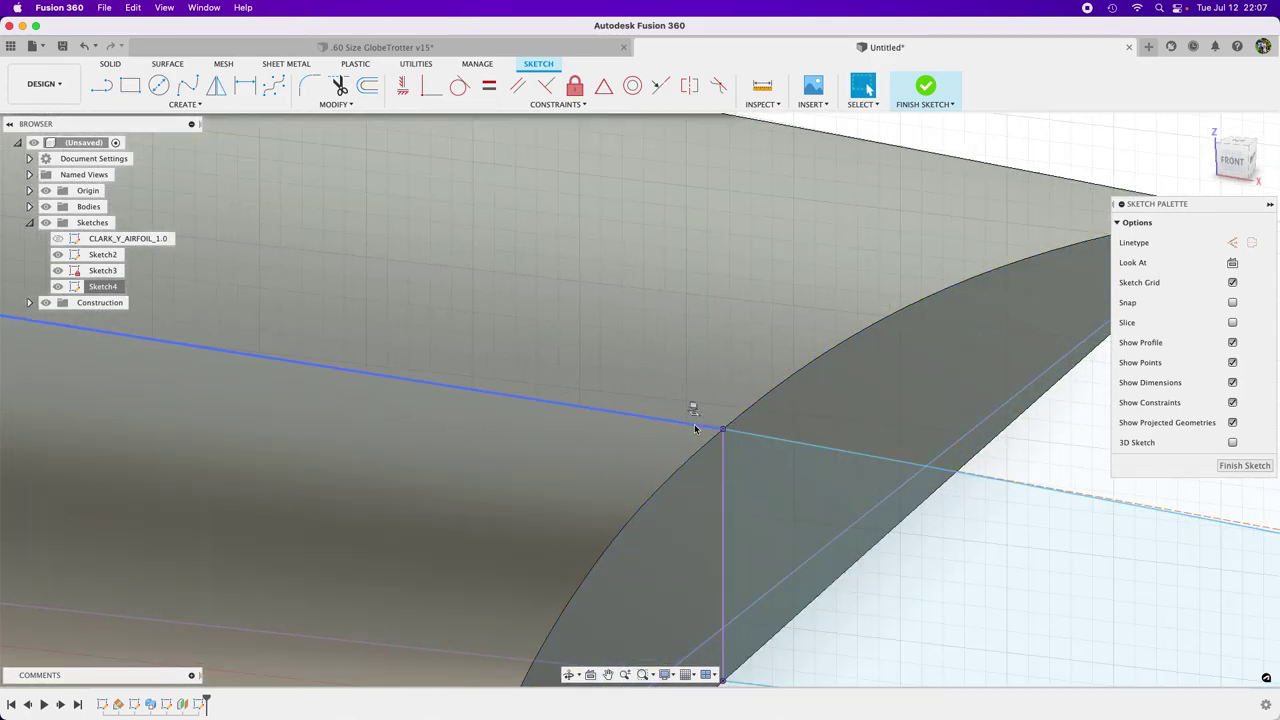
click(695, 426)
click(693, 416)
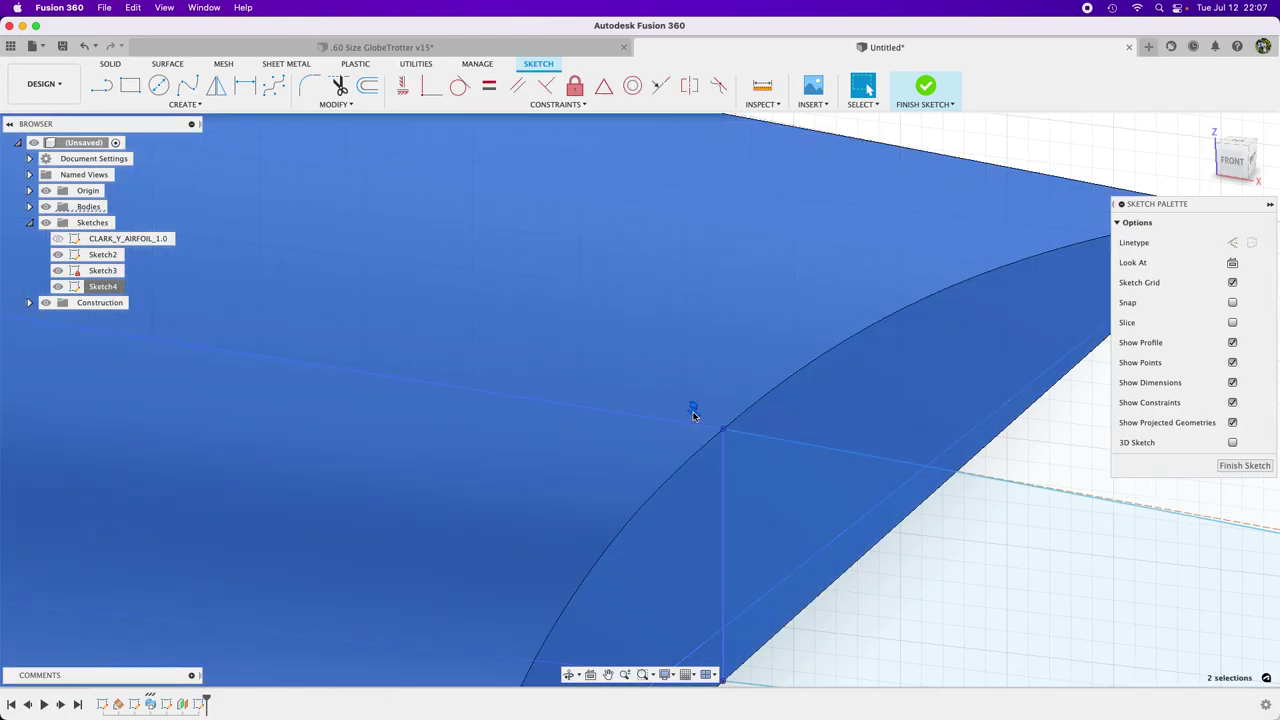
key(Escape)
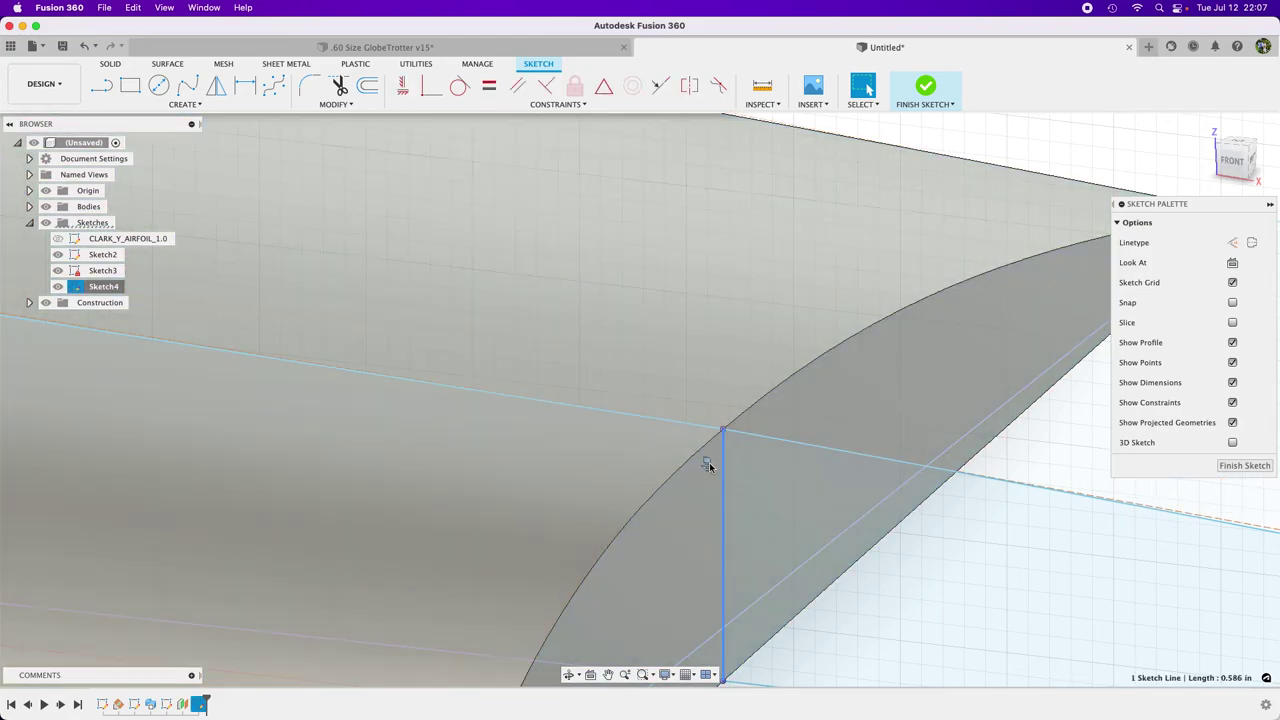
click(771, 468)
key(Escape)
click(668, 422)
key(Delete)
Step: Delete the lower projected line of the wing body from the rail sketch
scroll(601, 350, down, 5)
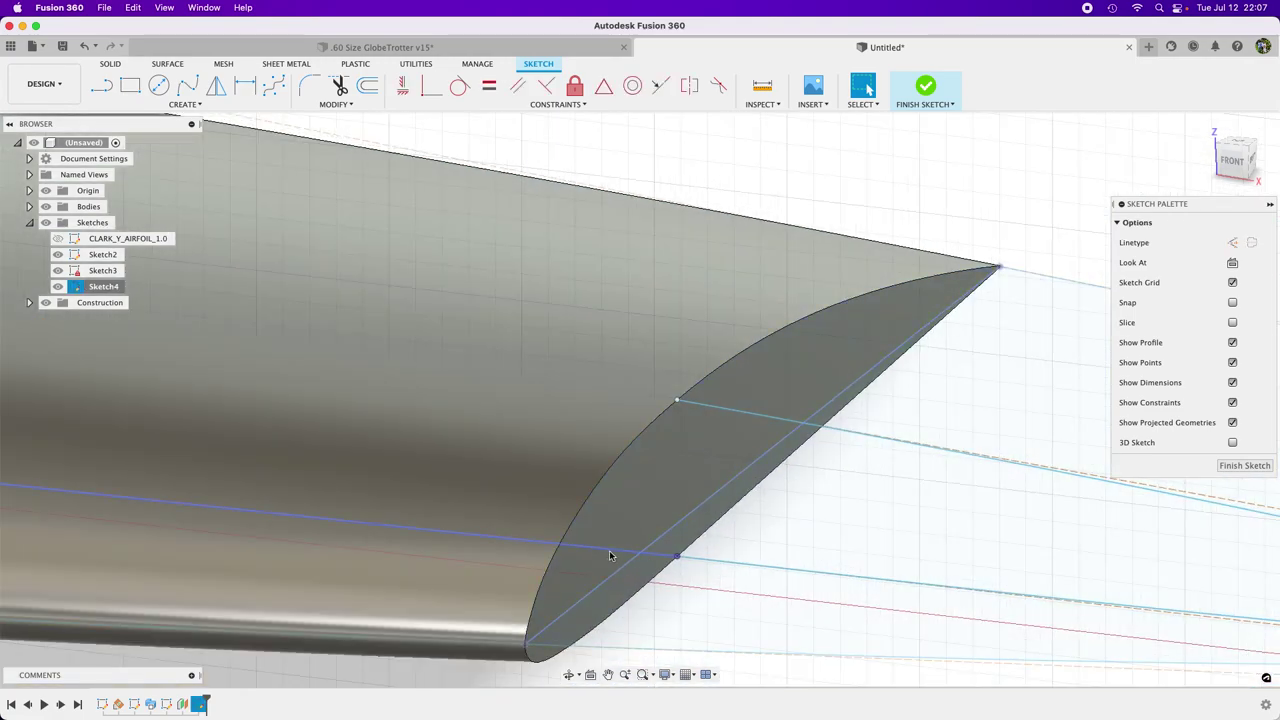
click(610, 556)
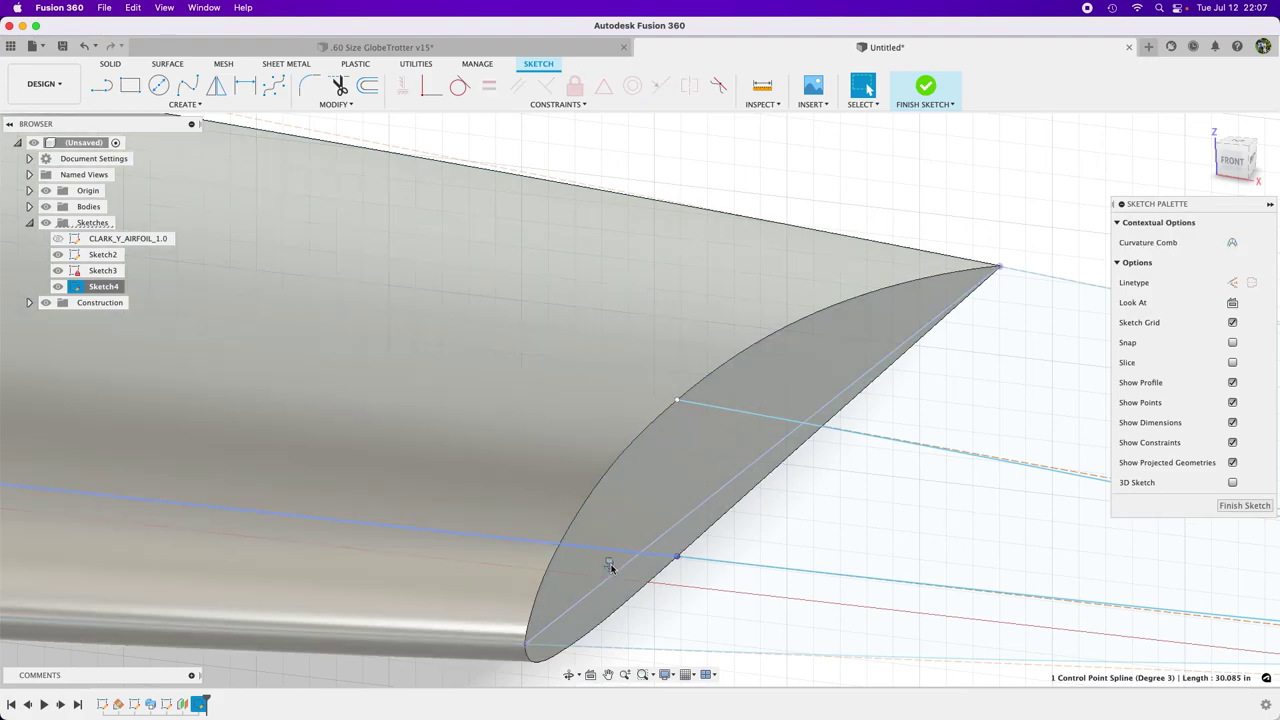
scroll(610, 570, up, 3)
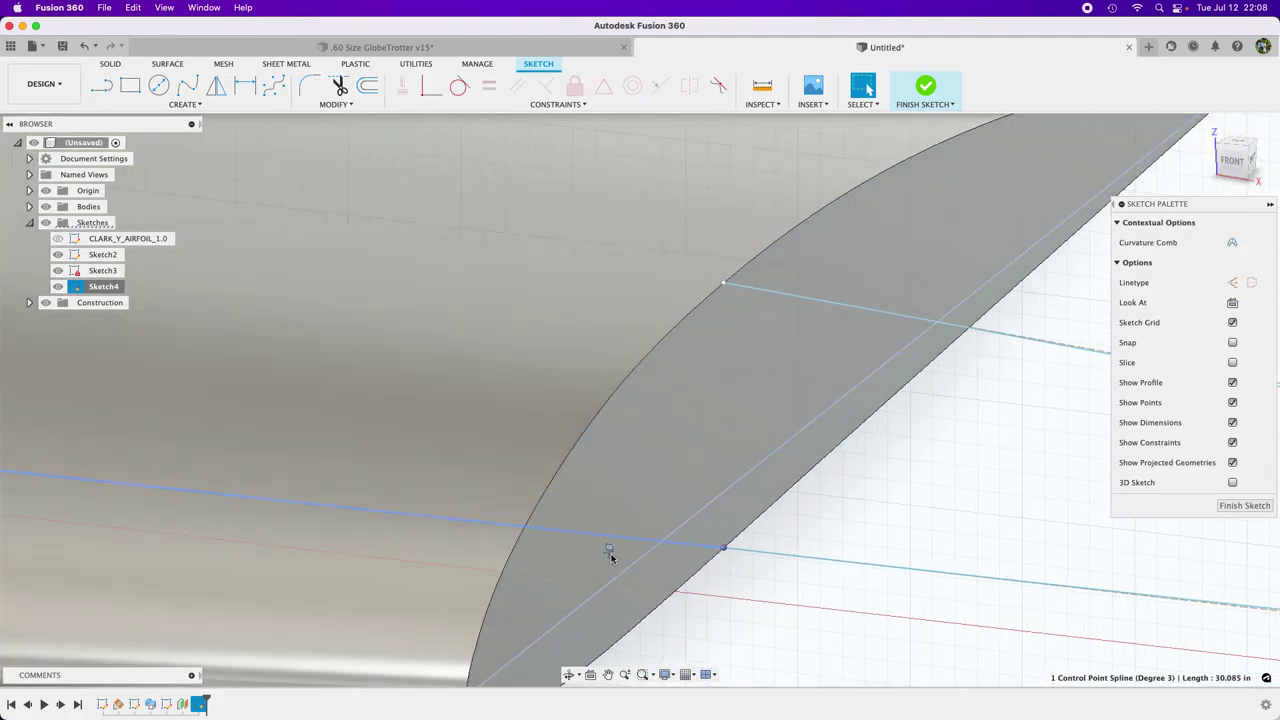
key(Escape)
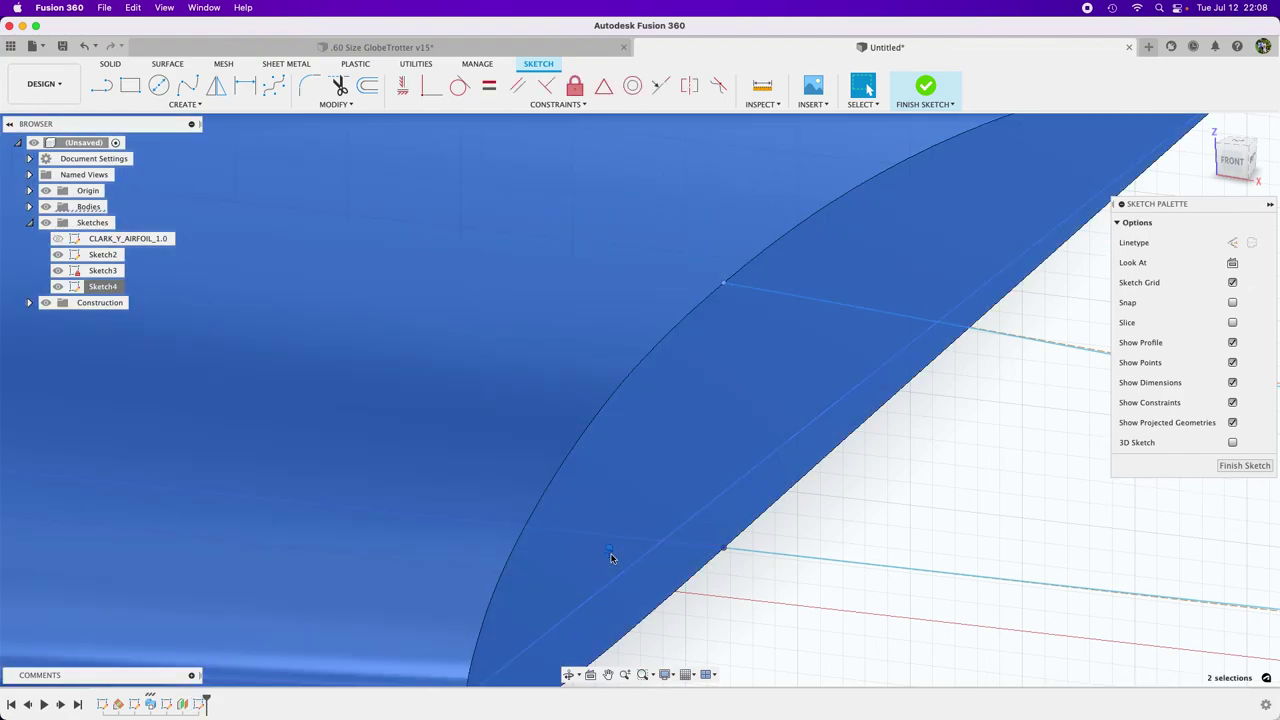
click(624, 540)
key(Delete)
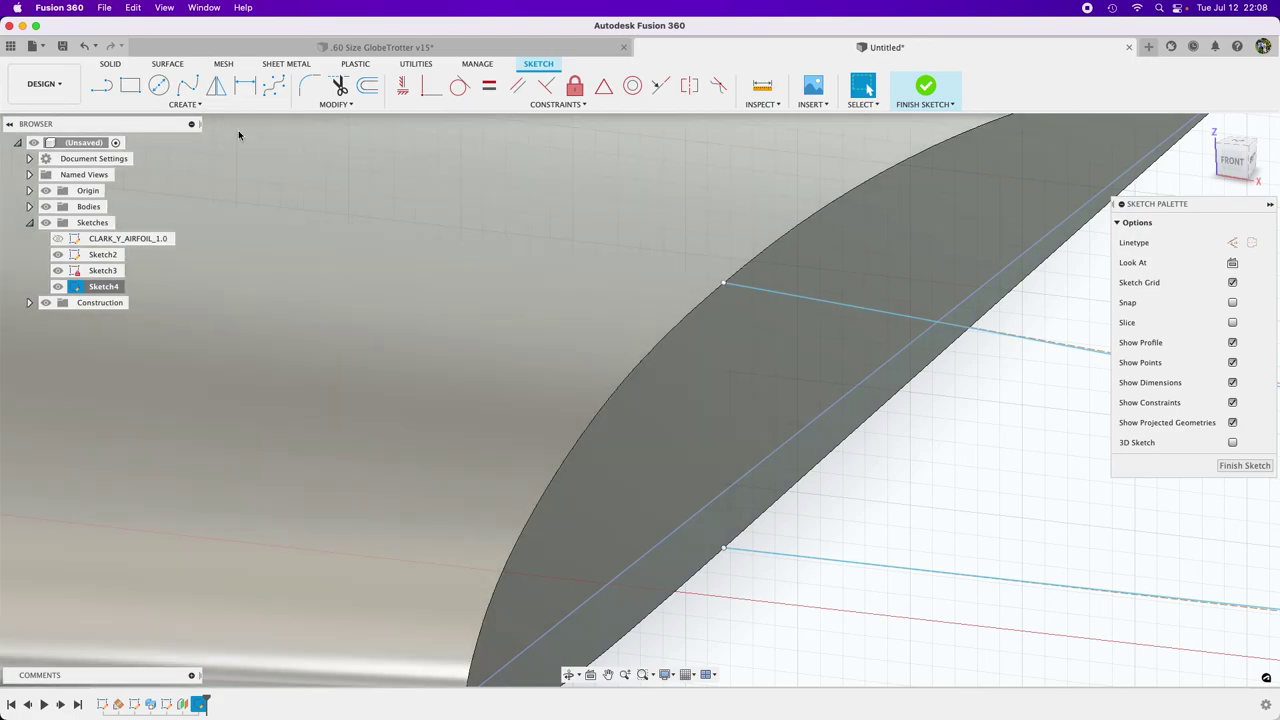
Step: Intersect the whole wing body with the sketch plane, using the body selection filter with Projection Link on
key(i)
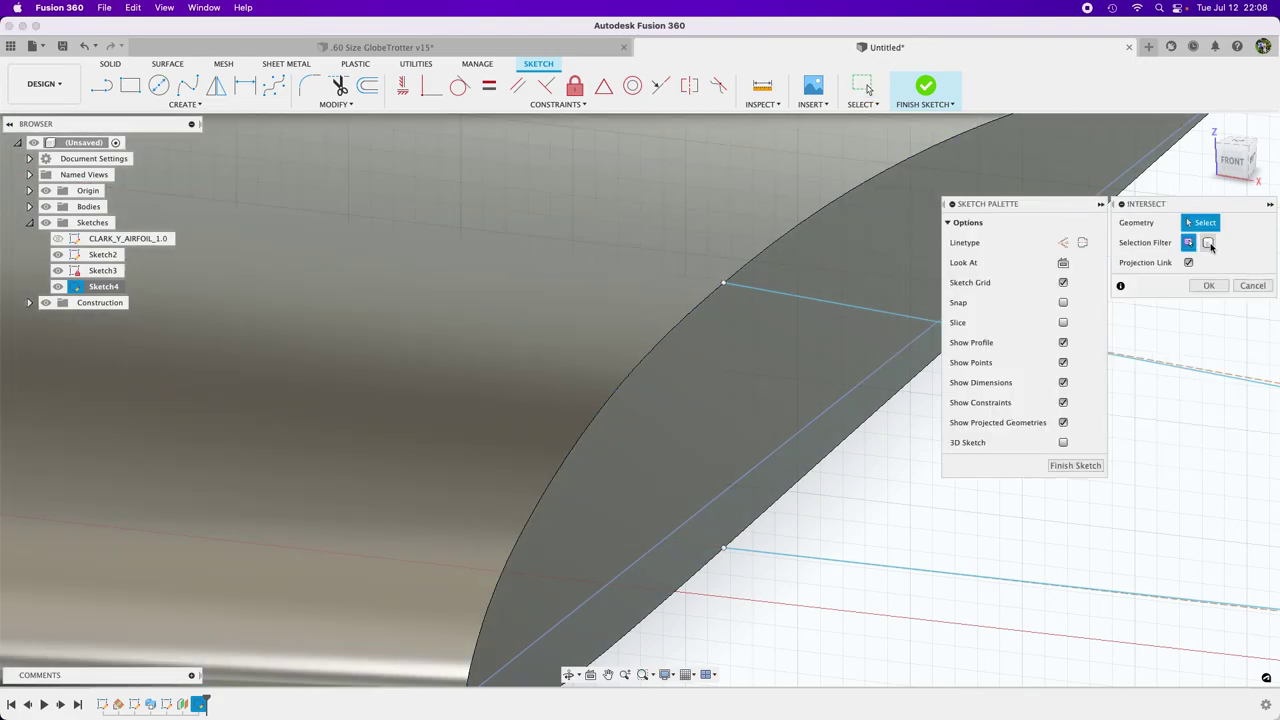
click(1208, 243)
click(672, 287)
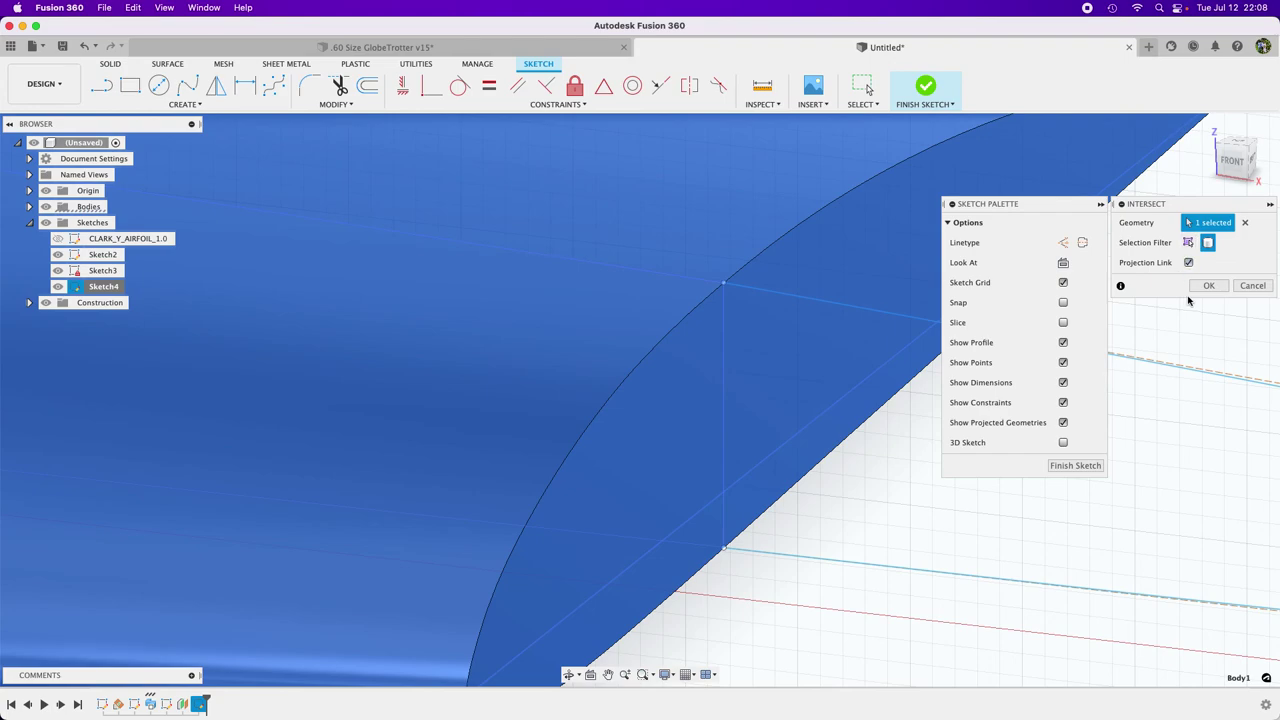
click(1208, 285)
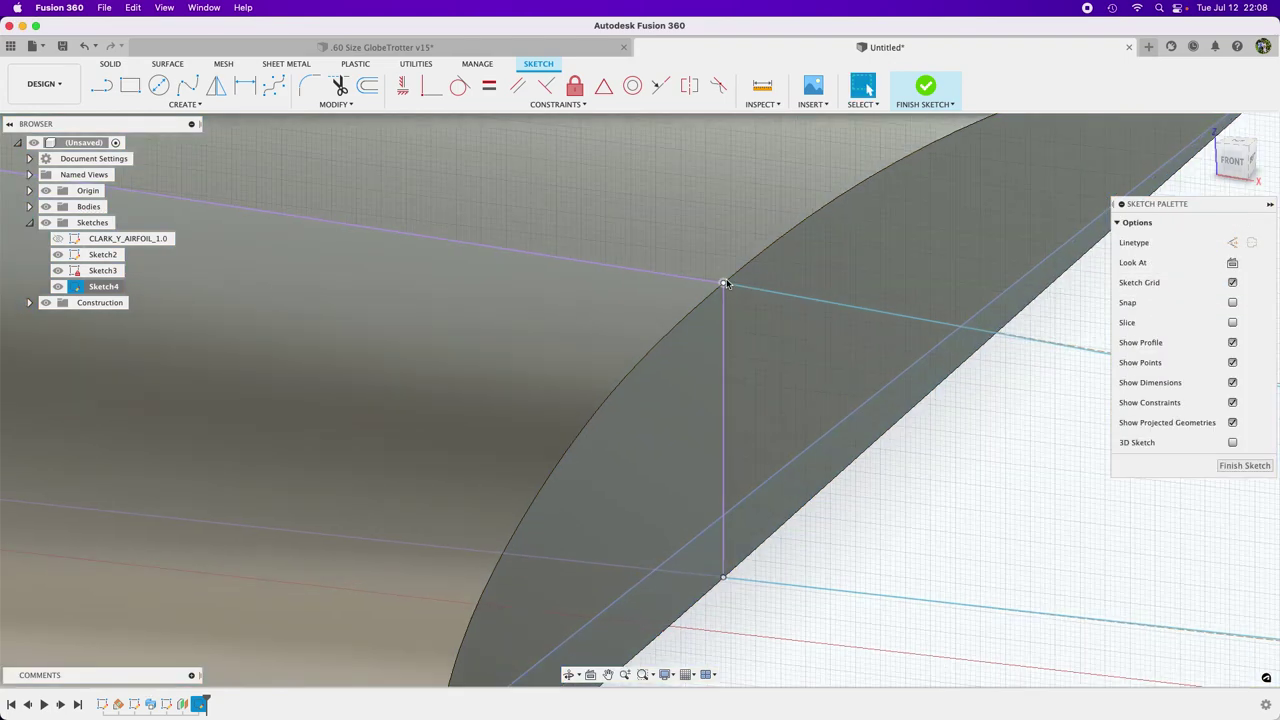
Step: Snap the upper rail spline's inboard endpoint onto the upper corner of the new intersection geometry
scroll(726, 285, up, 5)
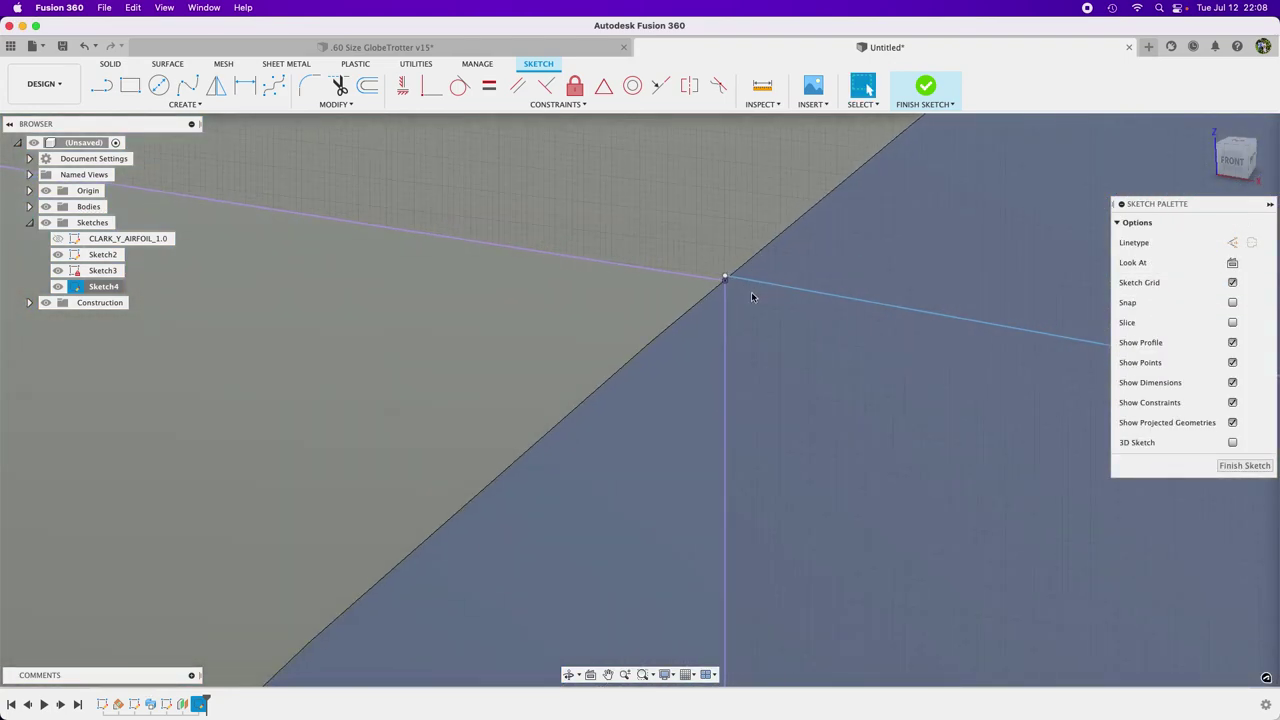
scroll(726, 282, up, 2)
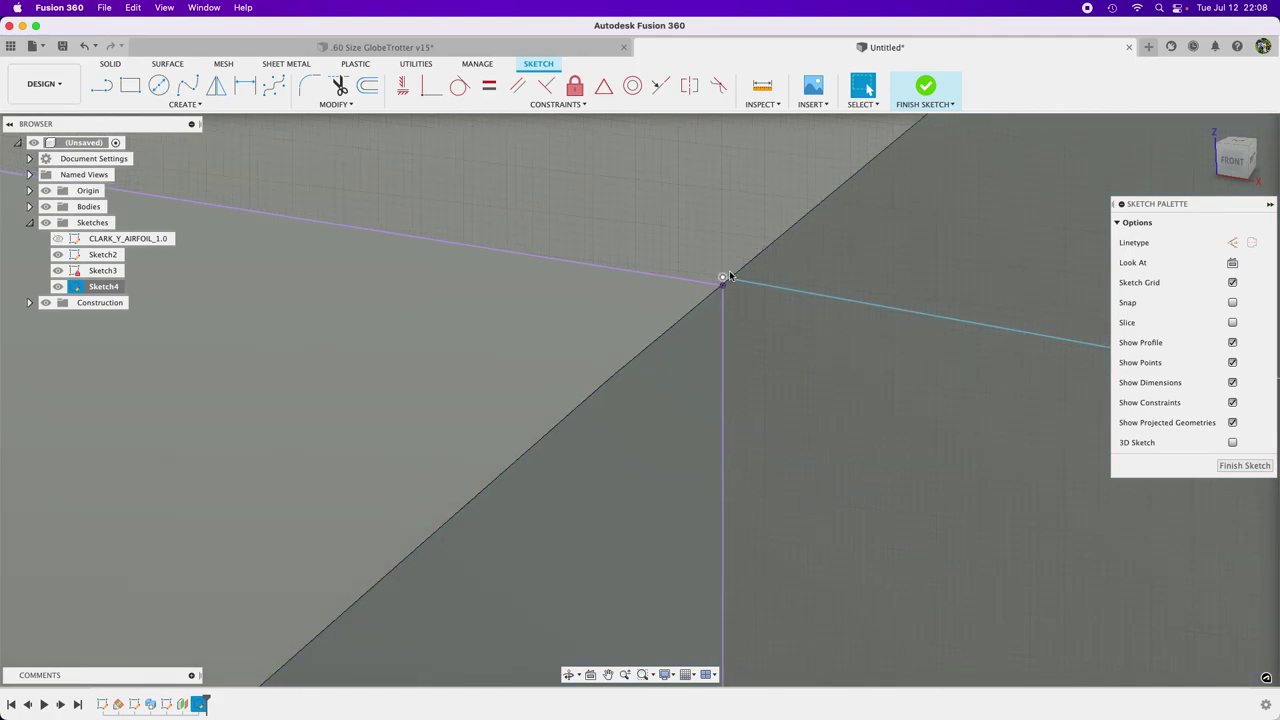
scroll(721, 285, up, 1)
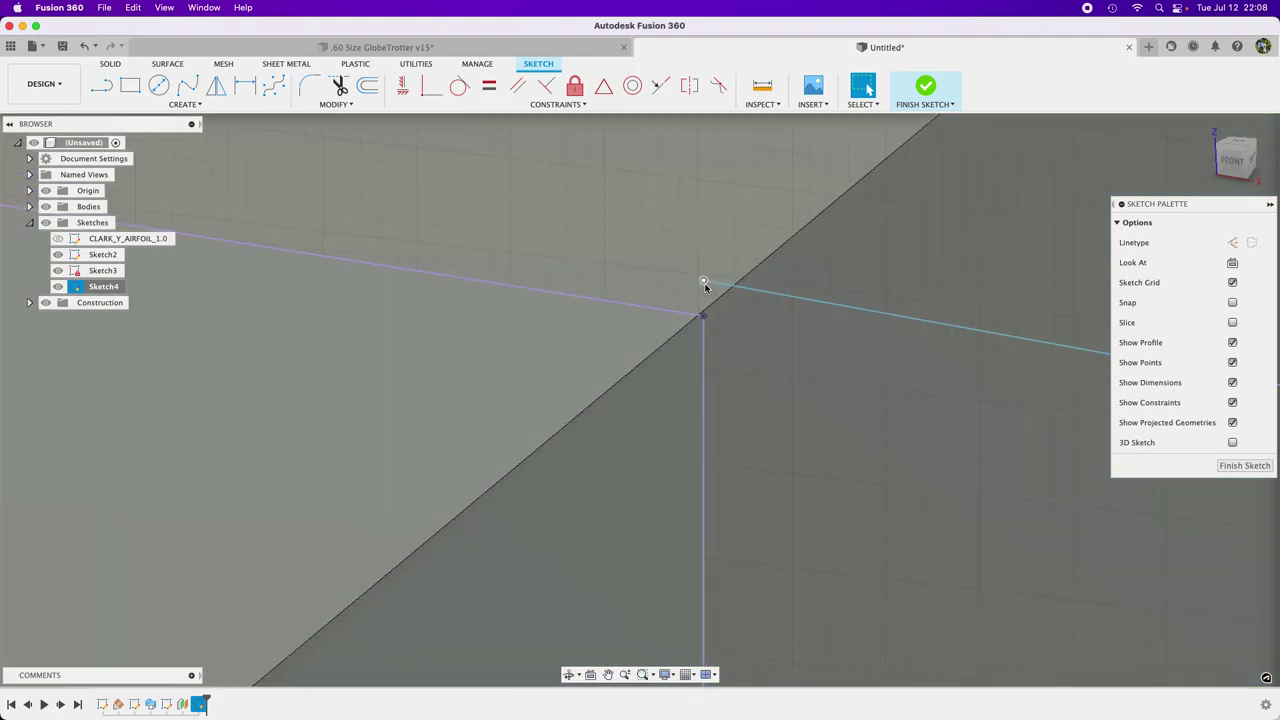
drag(704, 283, 705, 320)
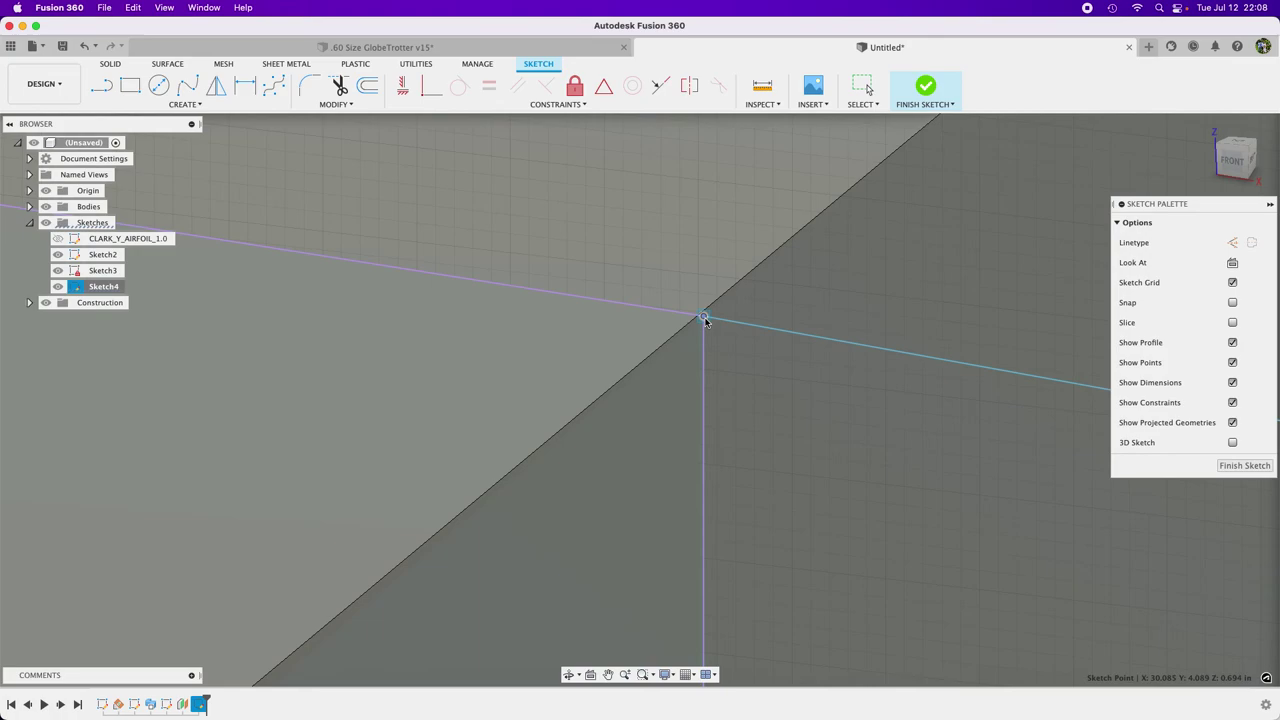
key(Escape)
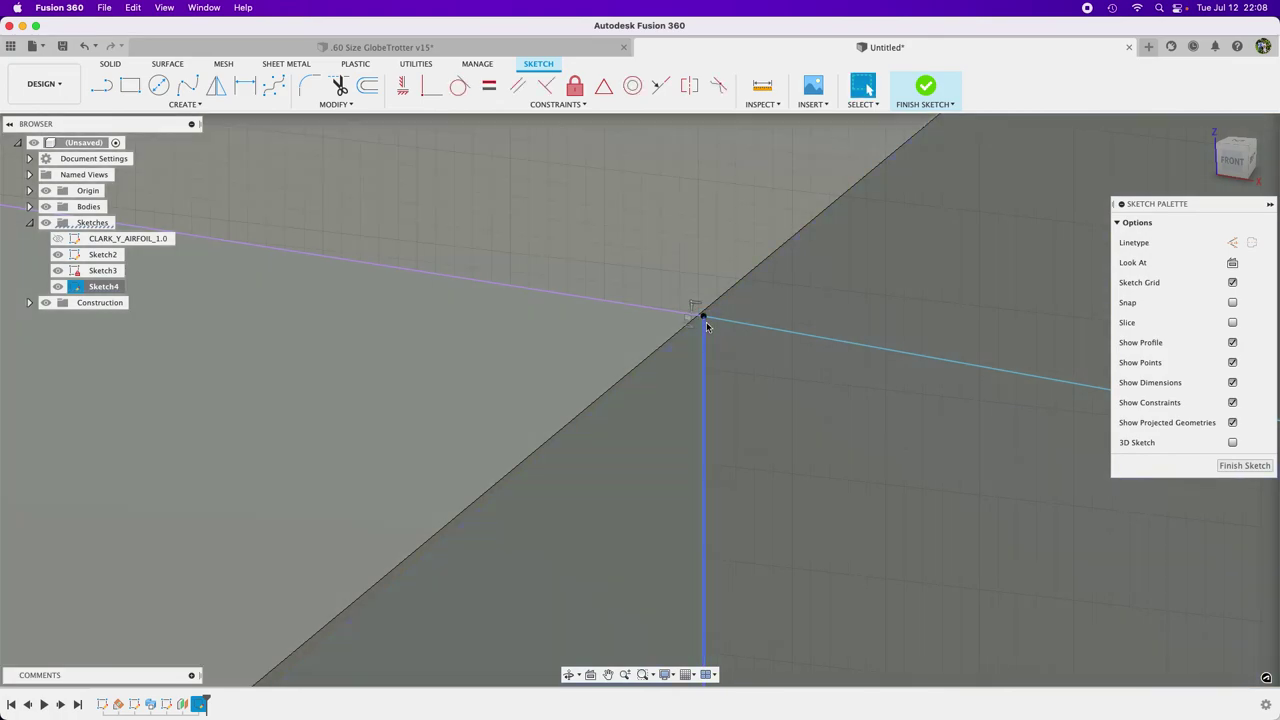
scroll(563, 323, down, 3)
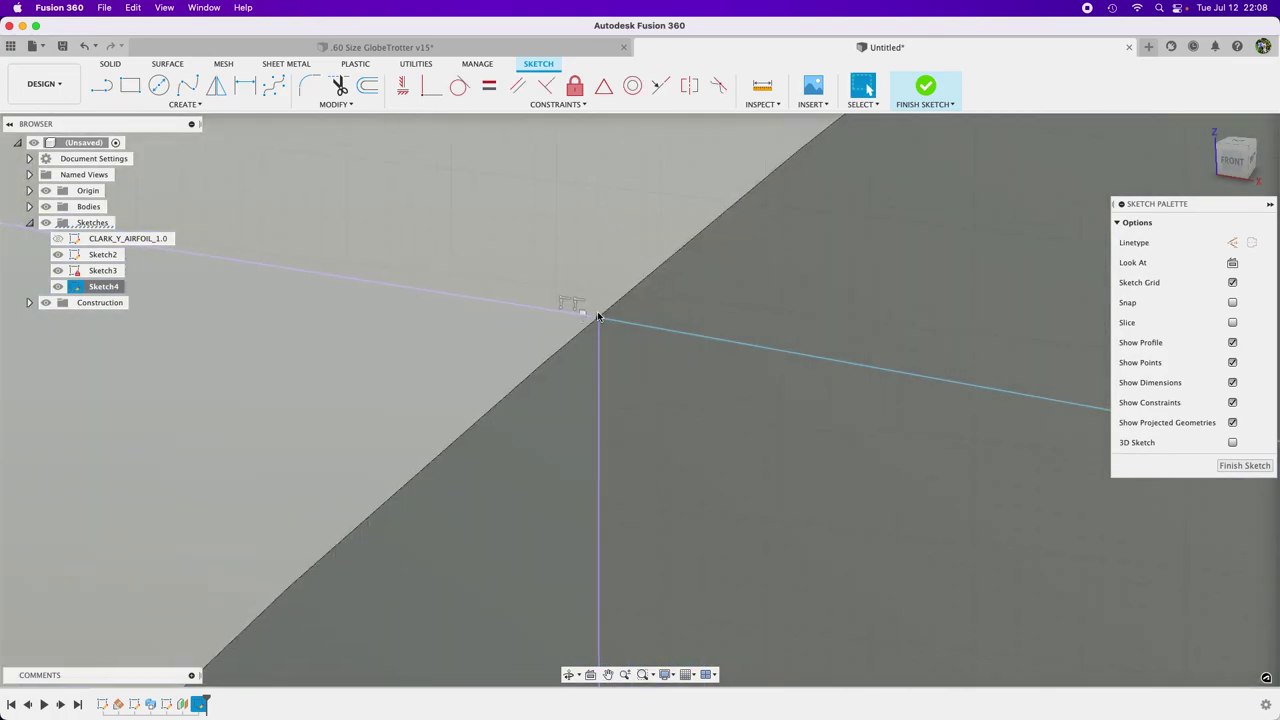
Step: Snap the lower rail spline's inboard endpoint onto the lower intersection corner and finish the sketch
scroll(679, 455, down, 10)
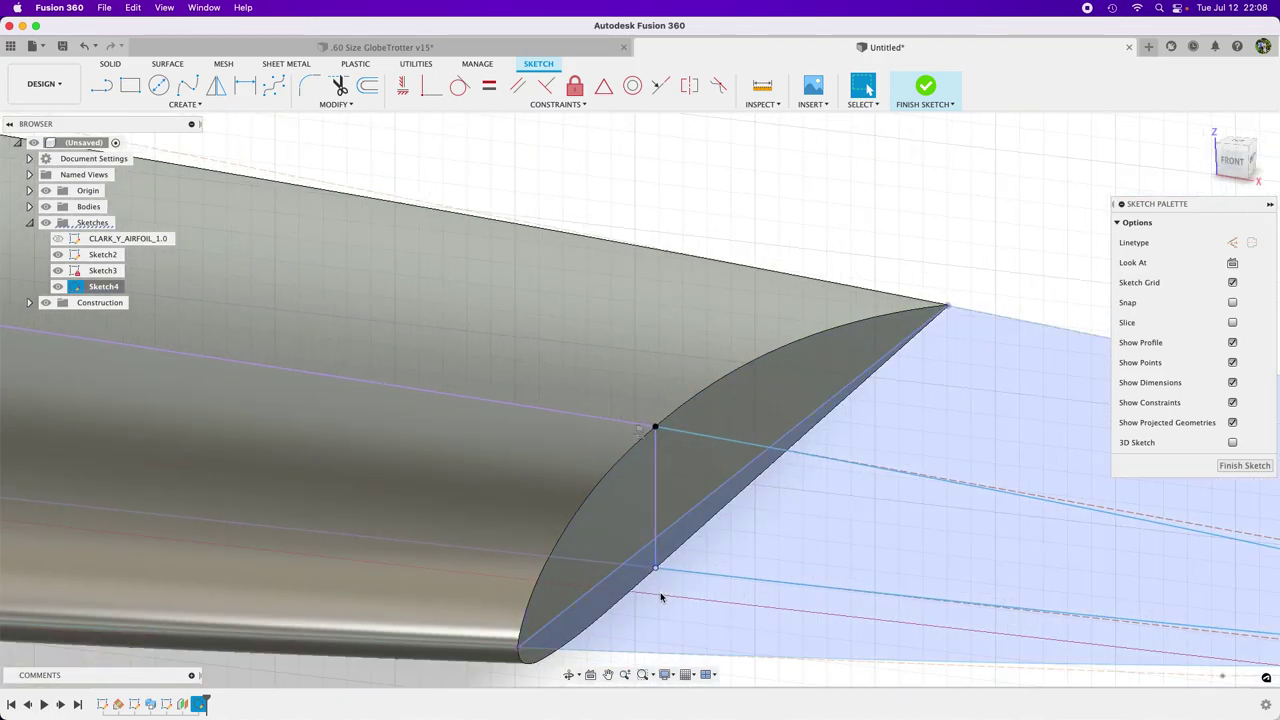
scroll(657, 569, up, 10)
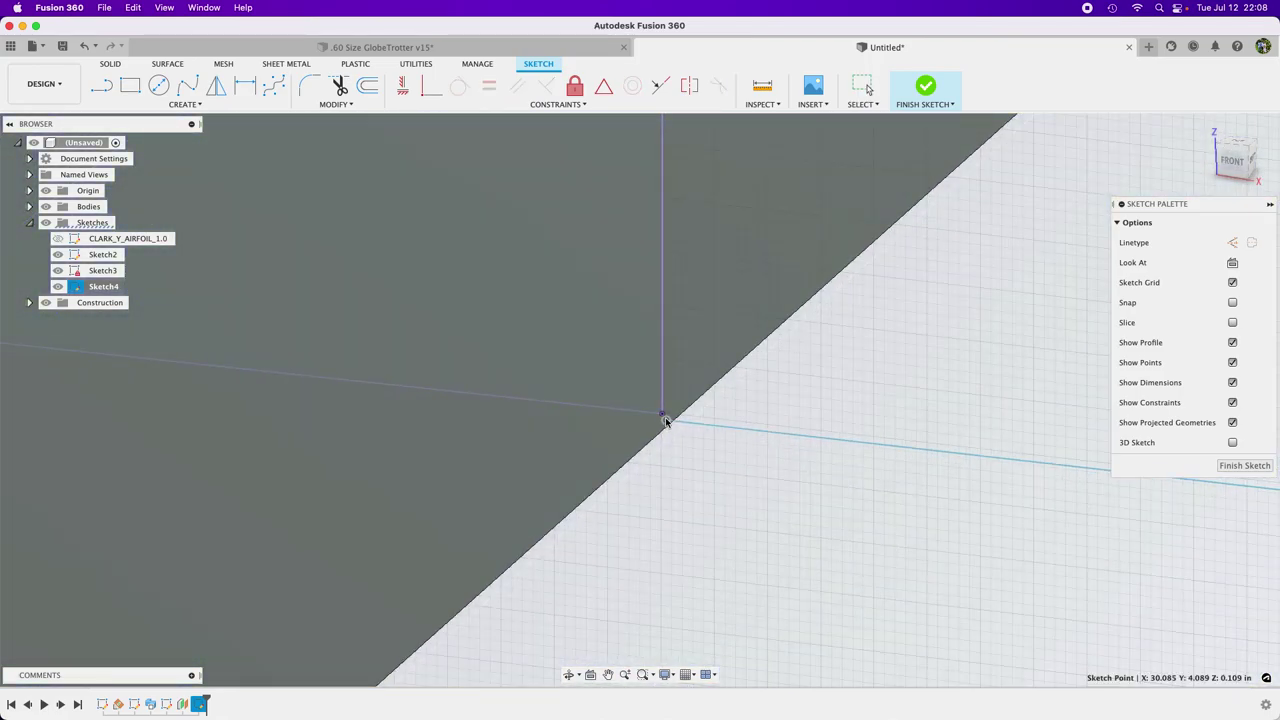
scroll(663, 551, down, 5)
scroll(663, 551, down, 6)
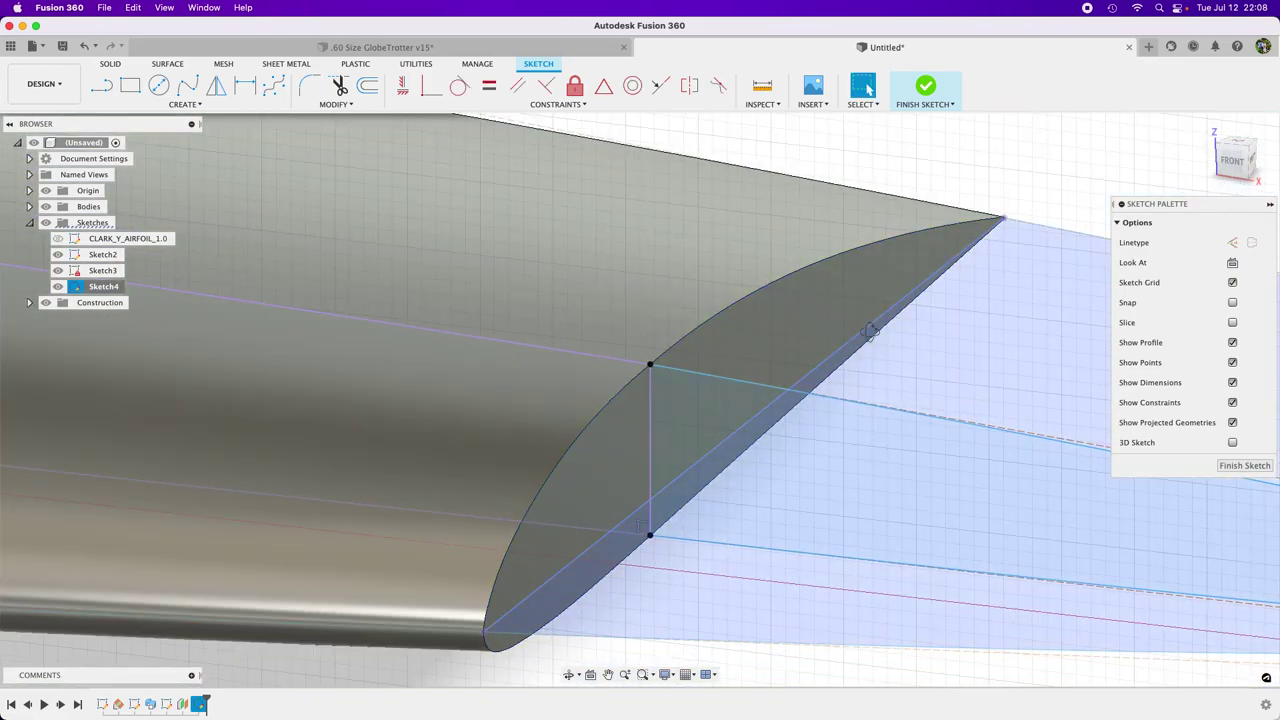
shift+middle_drag(853, 343, 1123, 470)
scroll(843, 537, down, 6)
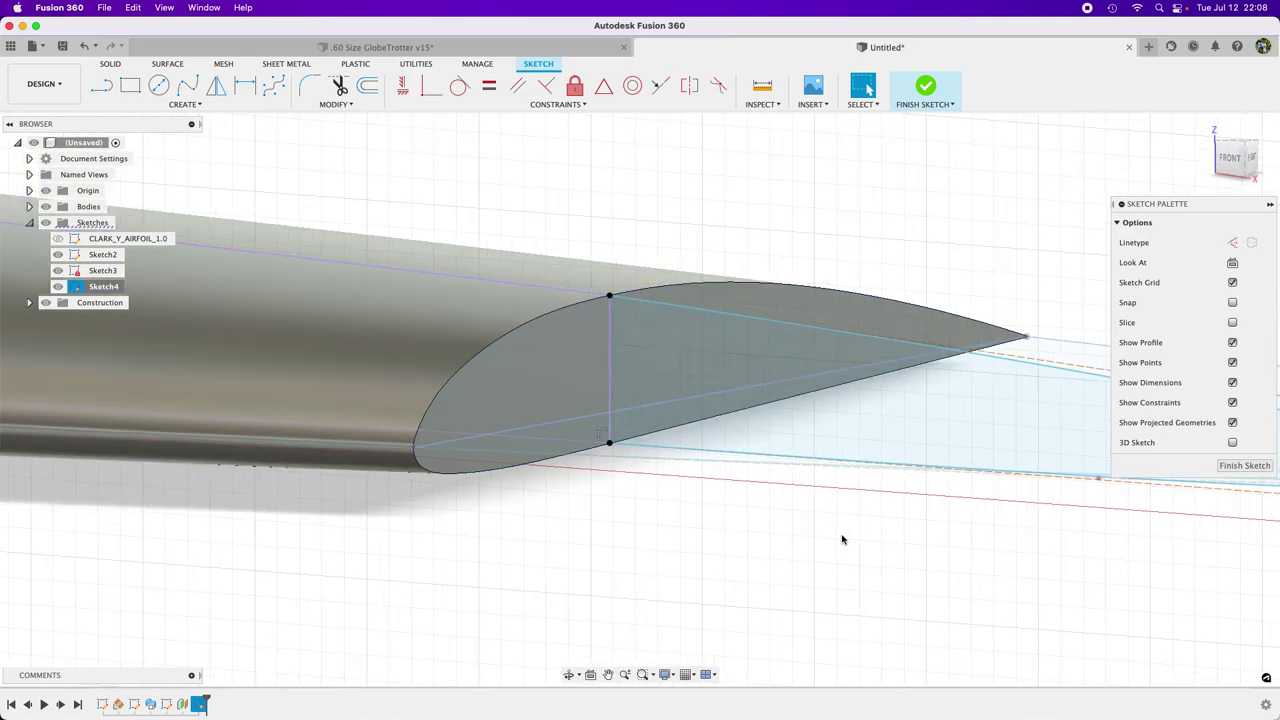
click(1243, 467)
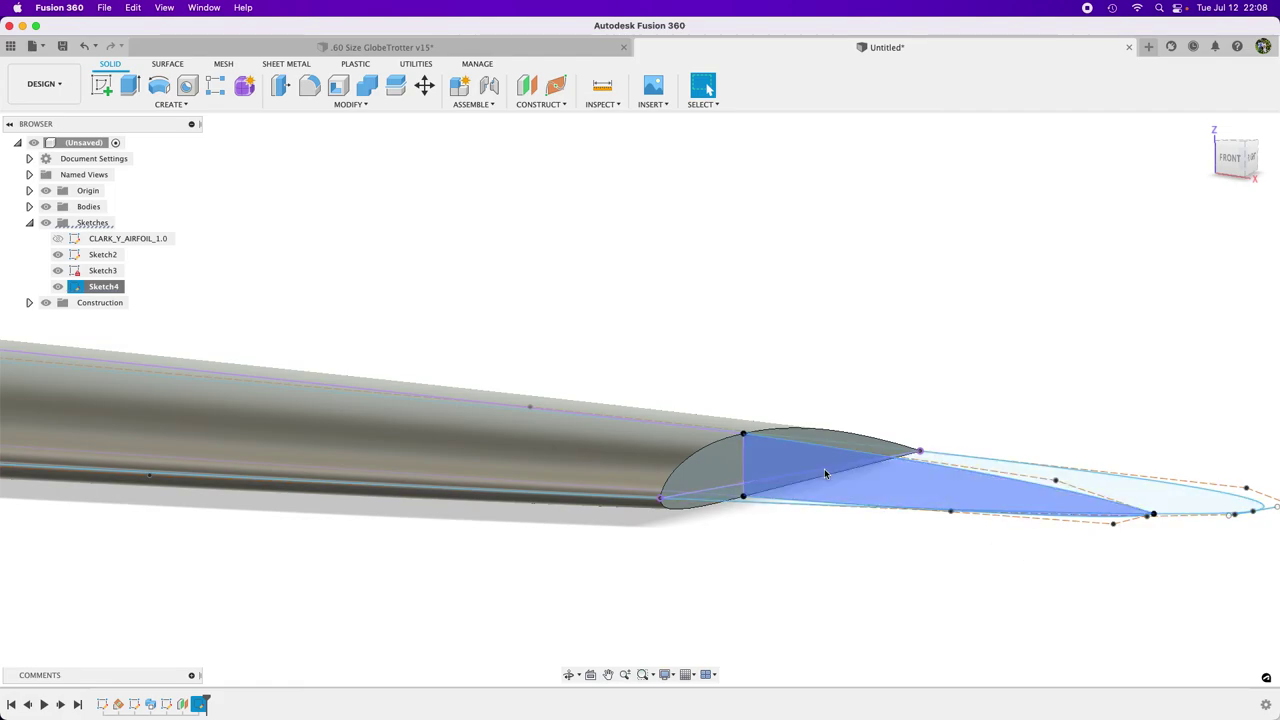
Step: Start a loft from the end face's upper profile to the wingtip planform profile
scroll(790, 452, up, 3)
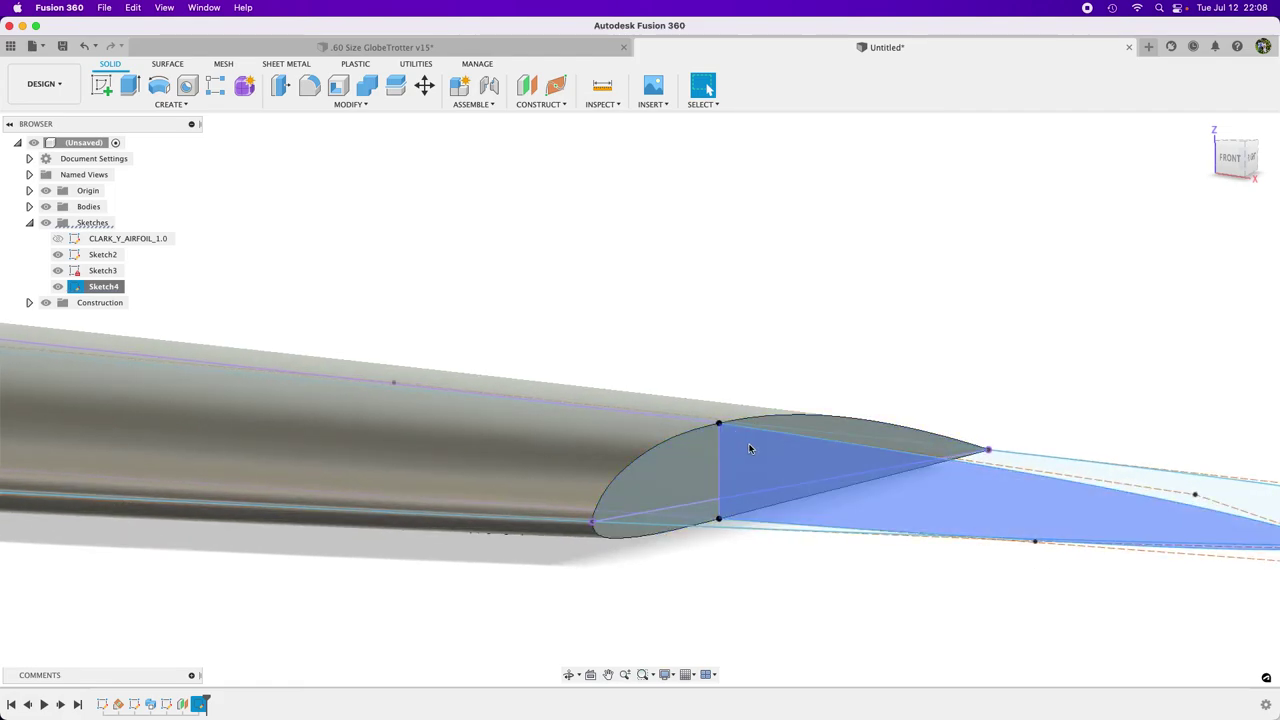
click(175, 105)
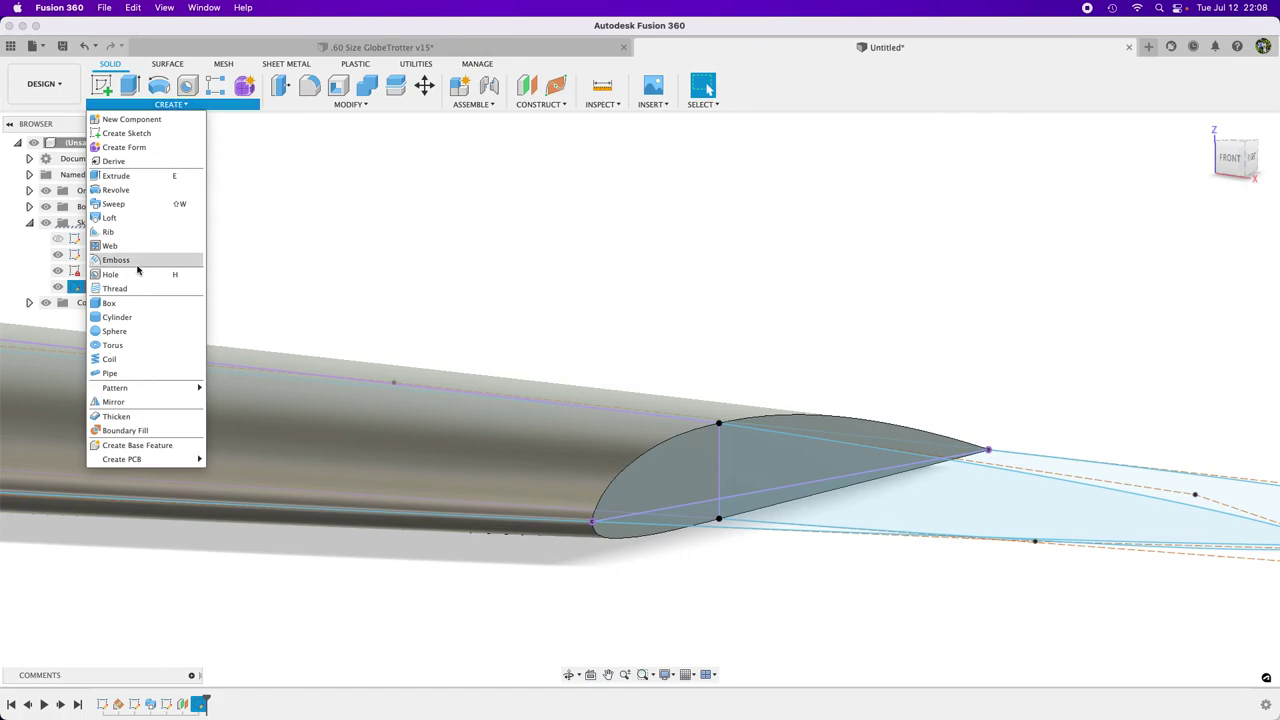
click(125, 217)
click(689, 470)
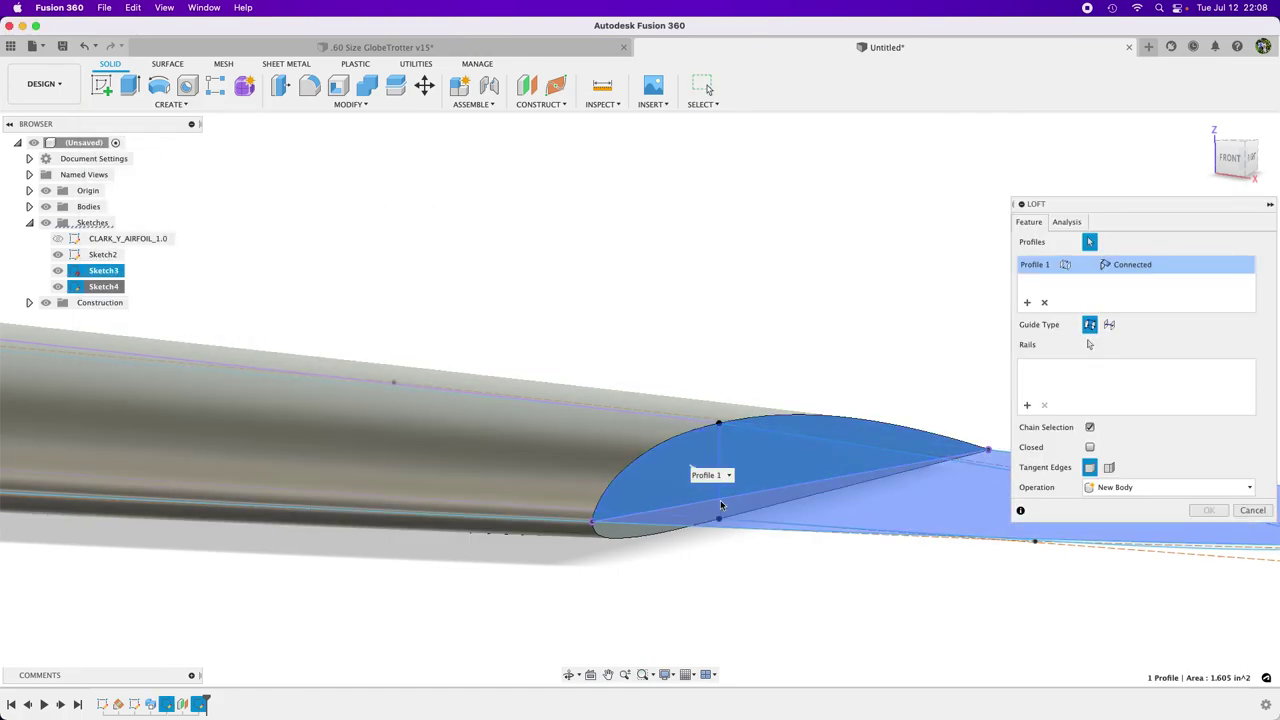
click(713, 514)
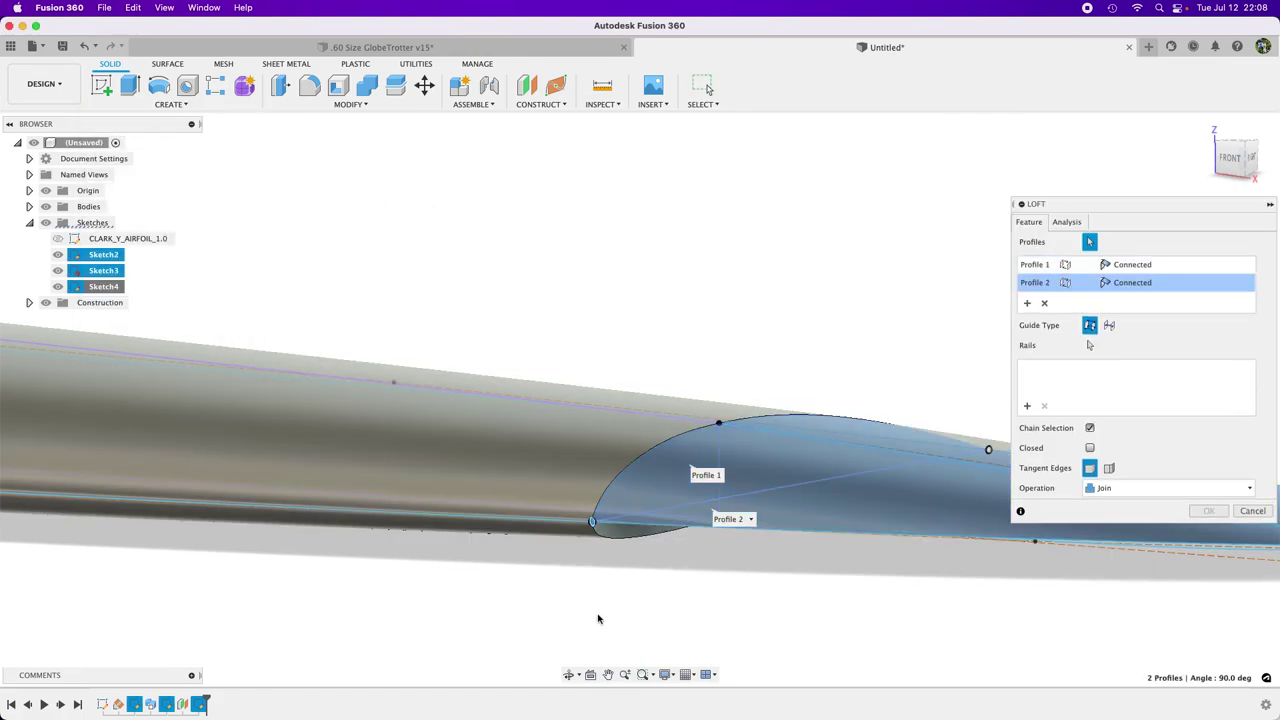
Step: Add the upper wingtip spline as the loft rail with Chain Selection off, and complete the loft as a Join
click(1027, 406)
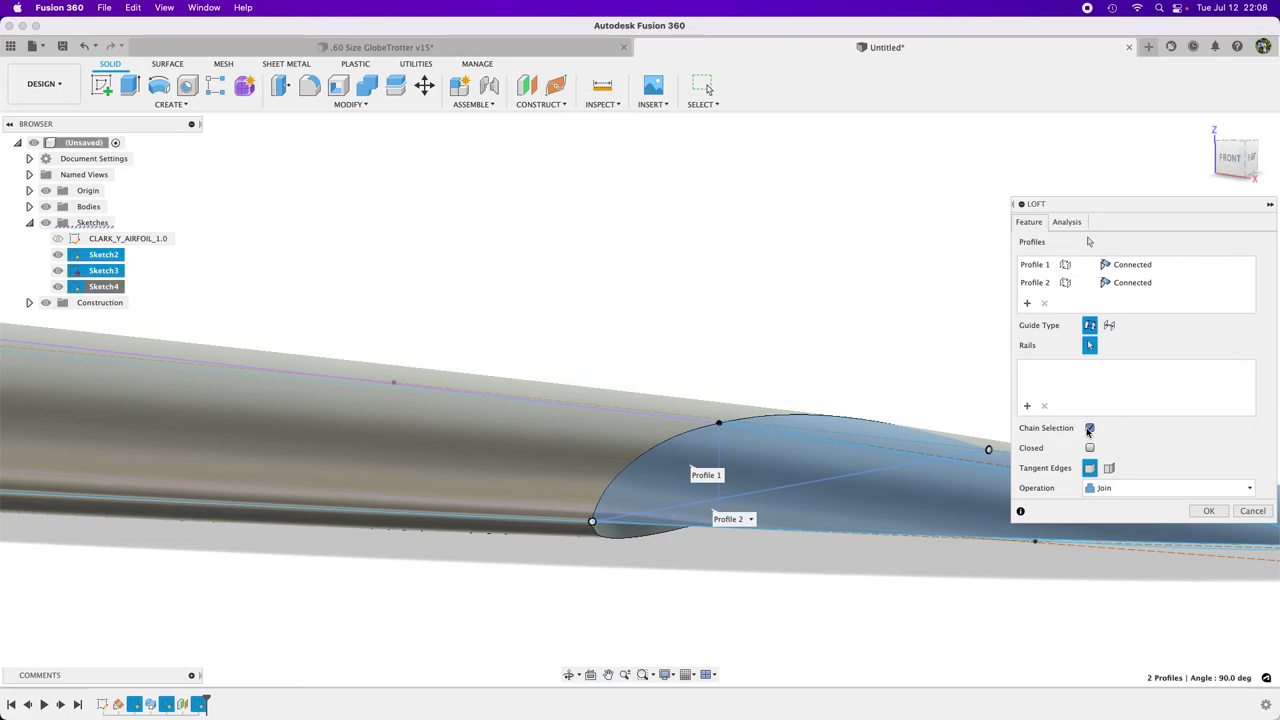
click(443, 415)
scroll(437, 408, down, 5)
shift+middle_drag(686, 563, 714, 562)
scroll(698, 472, up, 5)
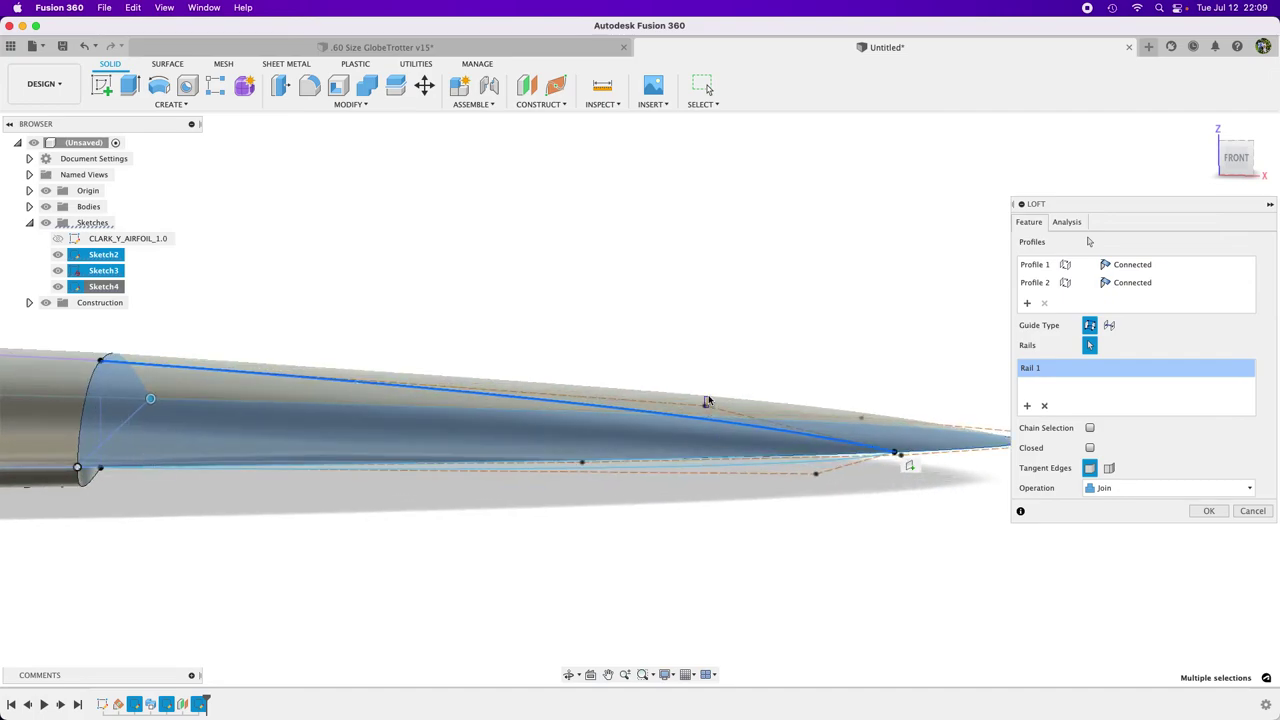
click(1207, 511)
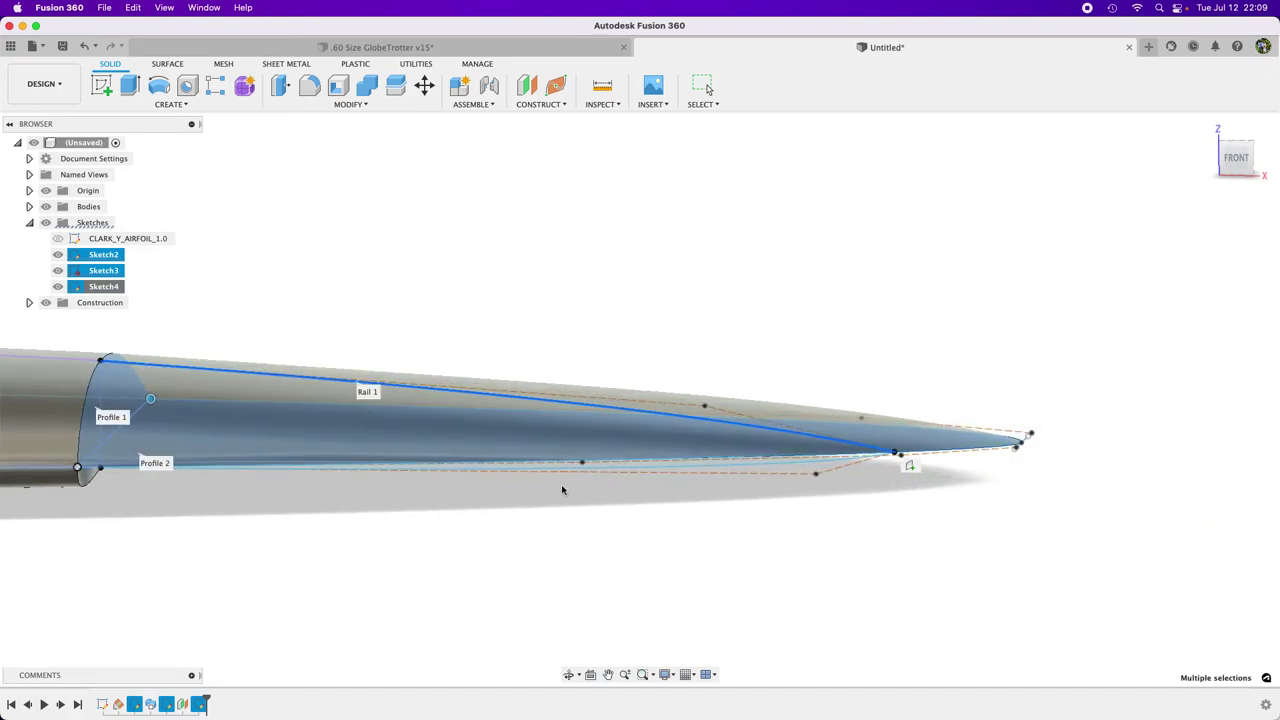
Step: Show the rail sketch again and raise the upper spline's middle control point to about Z 0.58 in
click(58, 287)
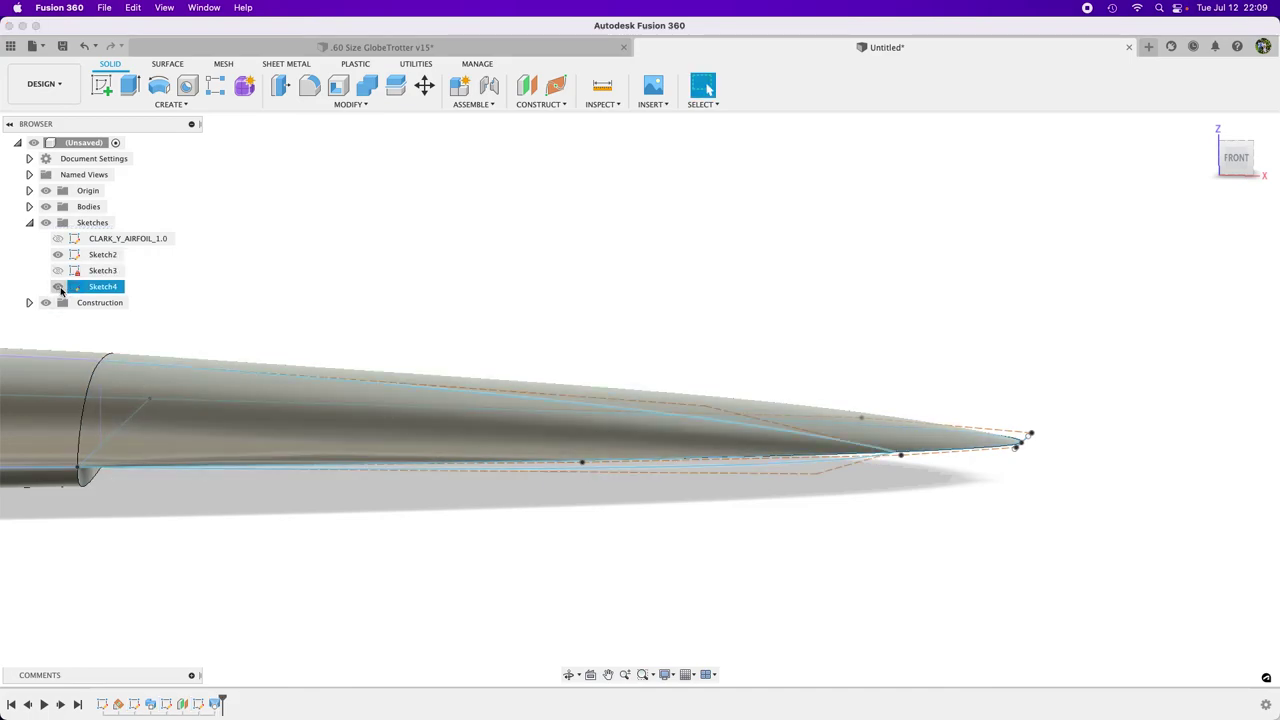
drag(705, 408, 707, 388)
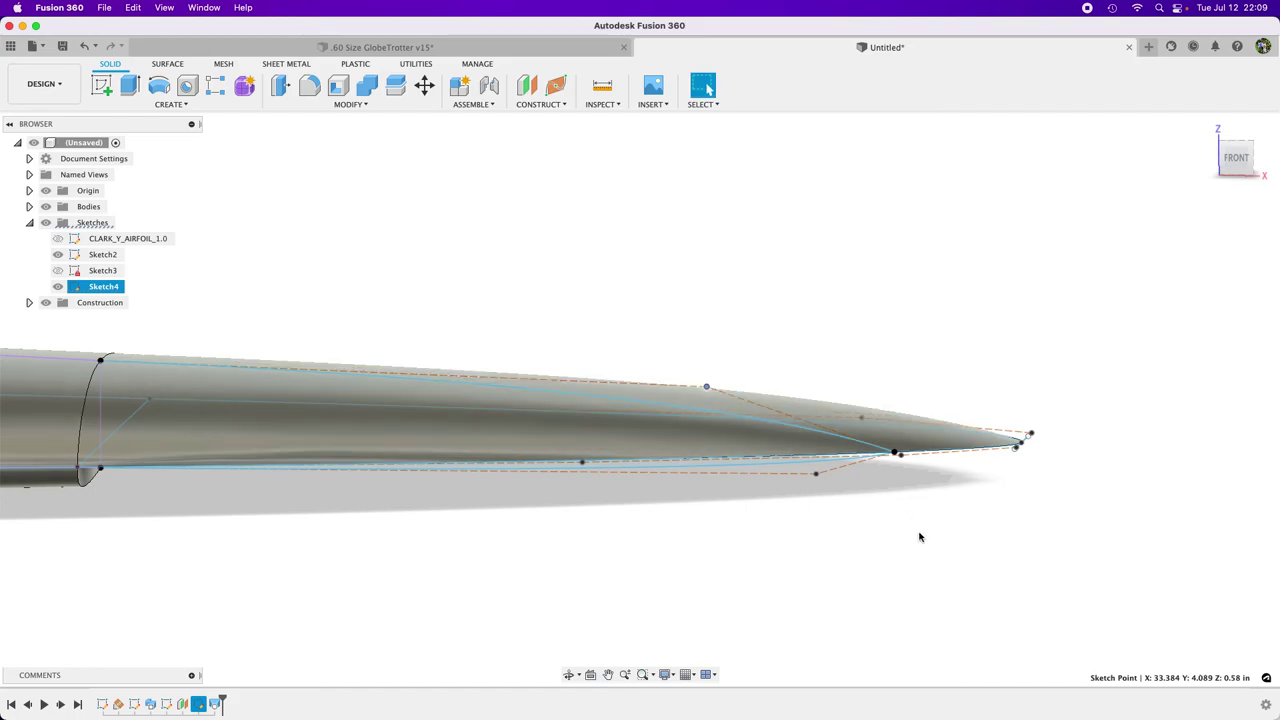
shift+middle_drag(920, 547, 871, 545)
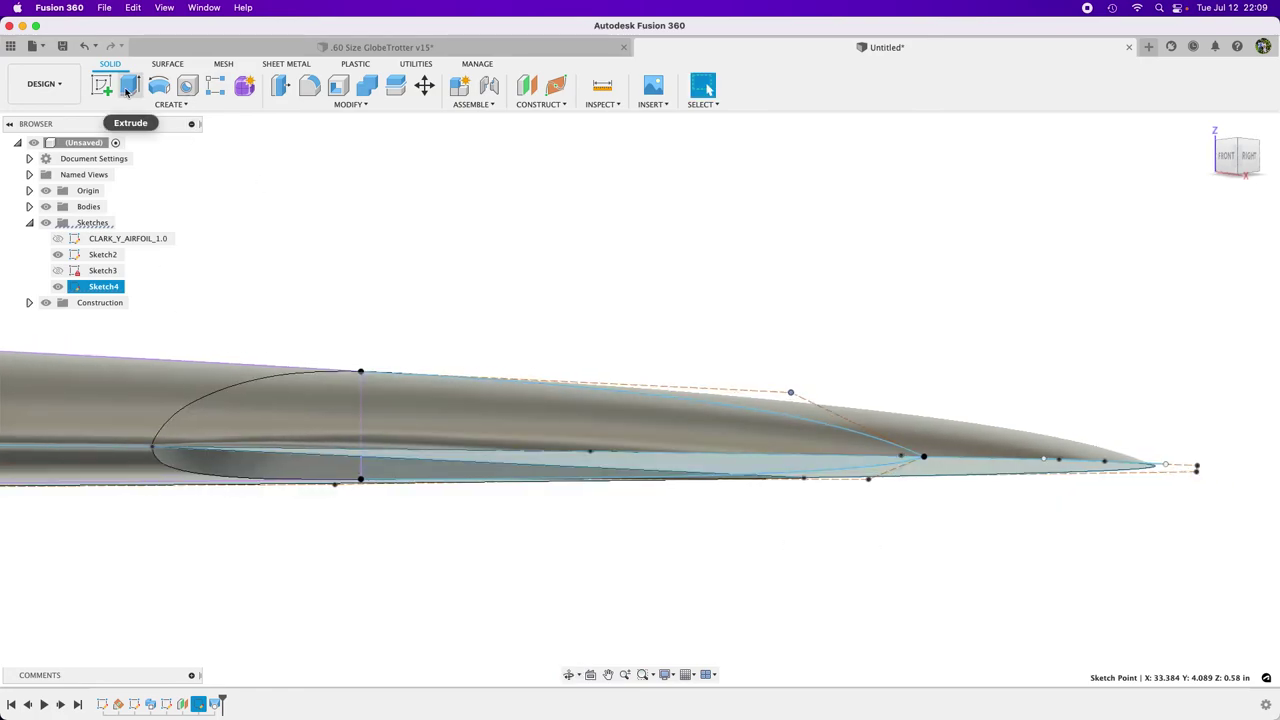
Step: Start a loft from the end face's lower profile to the wingtip planform profile, clearing stray profile selections
click(170, 104)
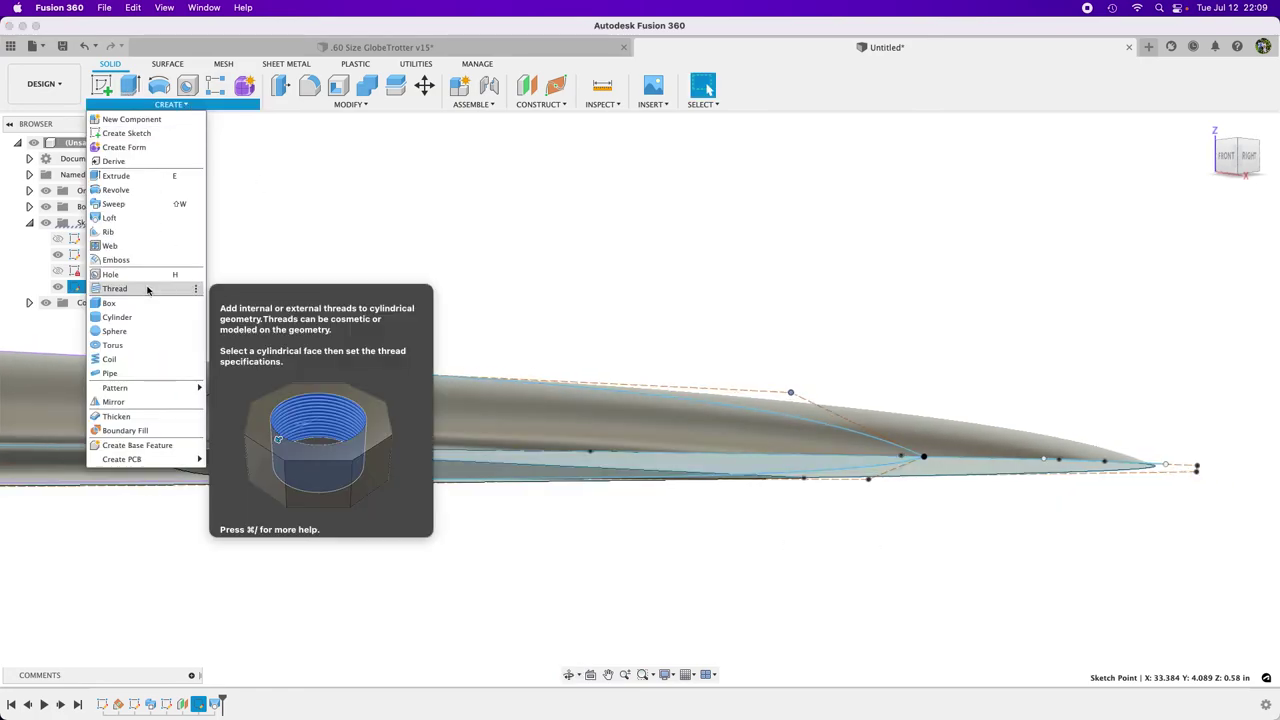
click(130, 218)
click(234, 469)
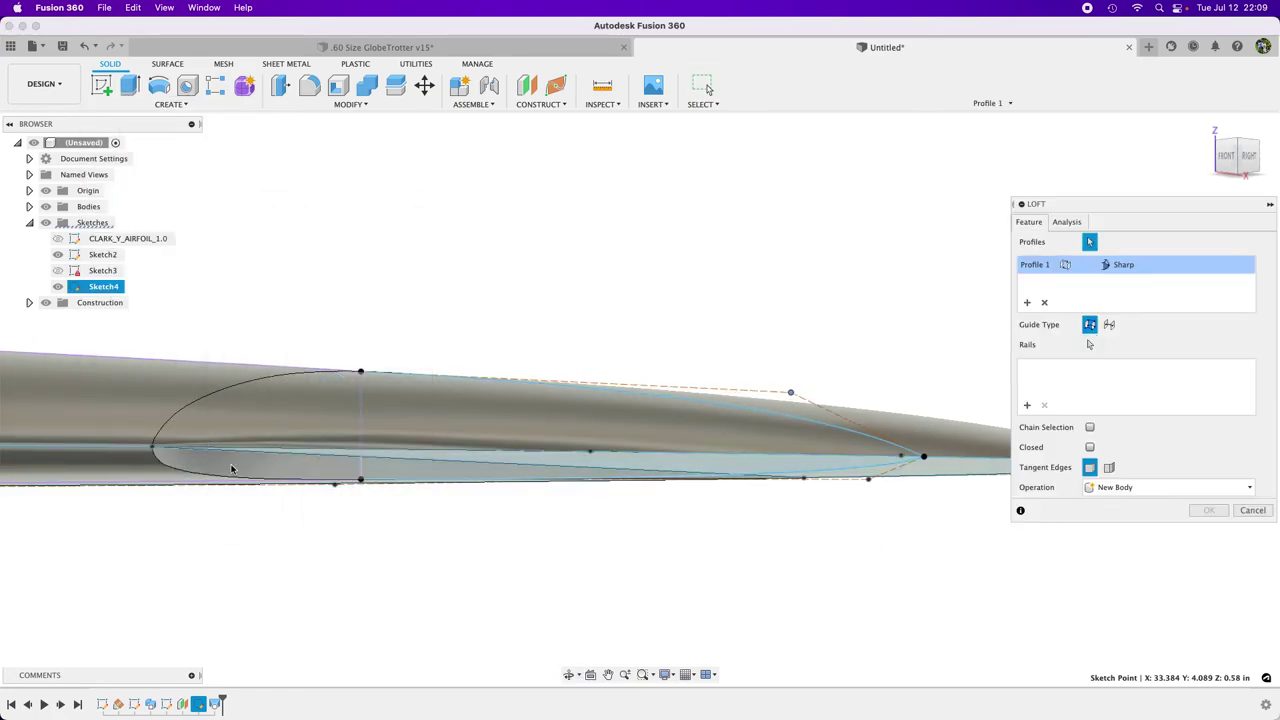
click(279, 486)
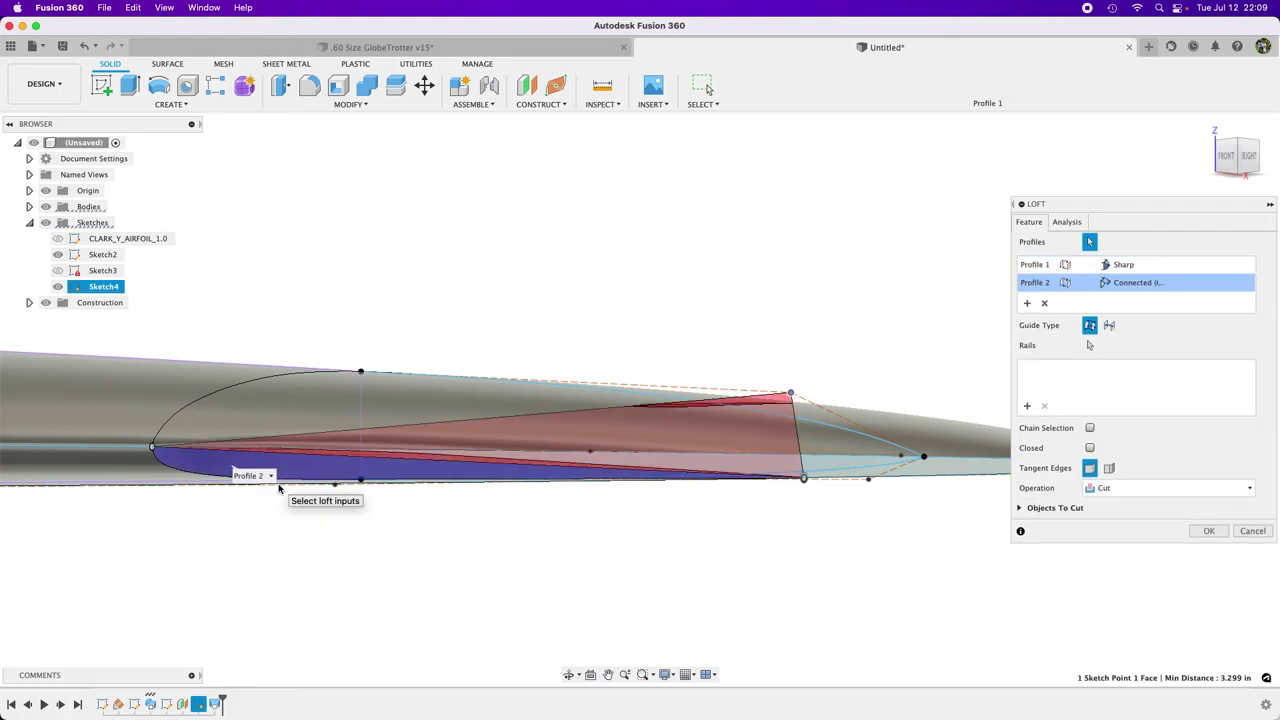
click(1044, 304)
click(1044, 304)
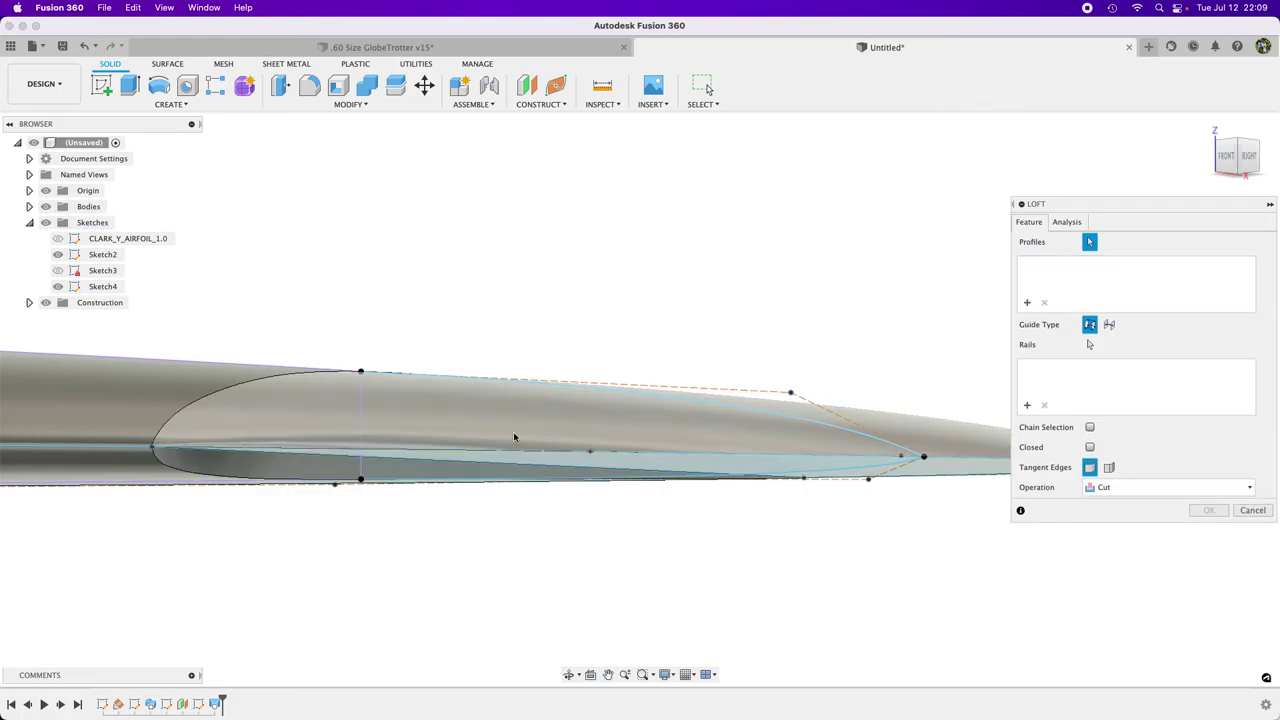
click(240, 473)
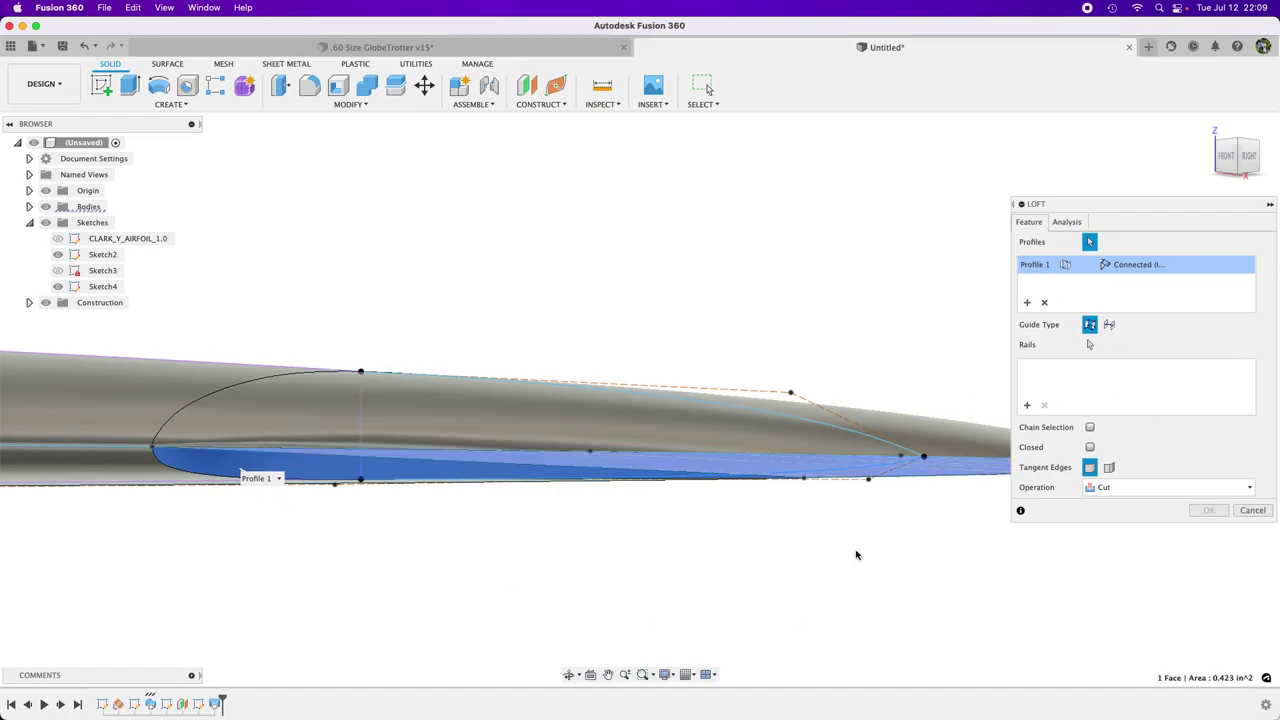
shift+middle_drag(746, 622, 980, 541)
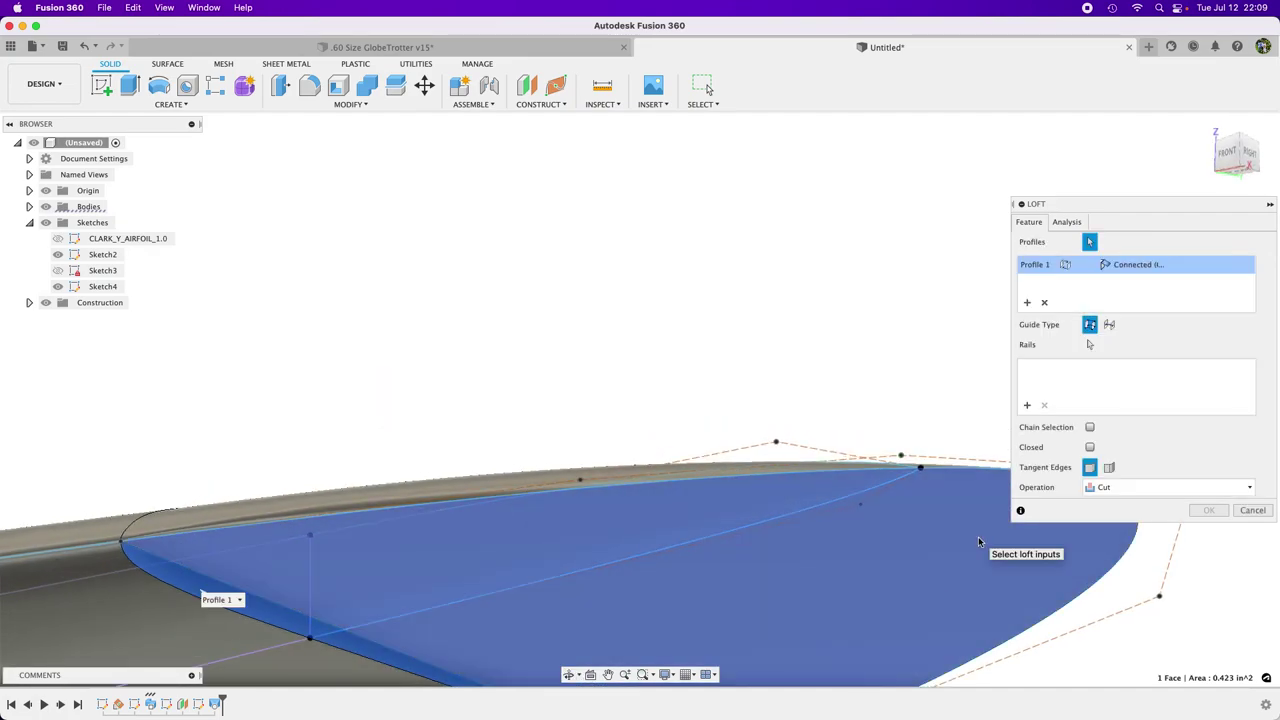
click(966, 521)
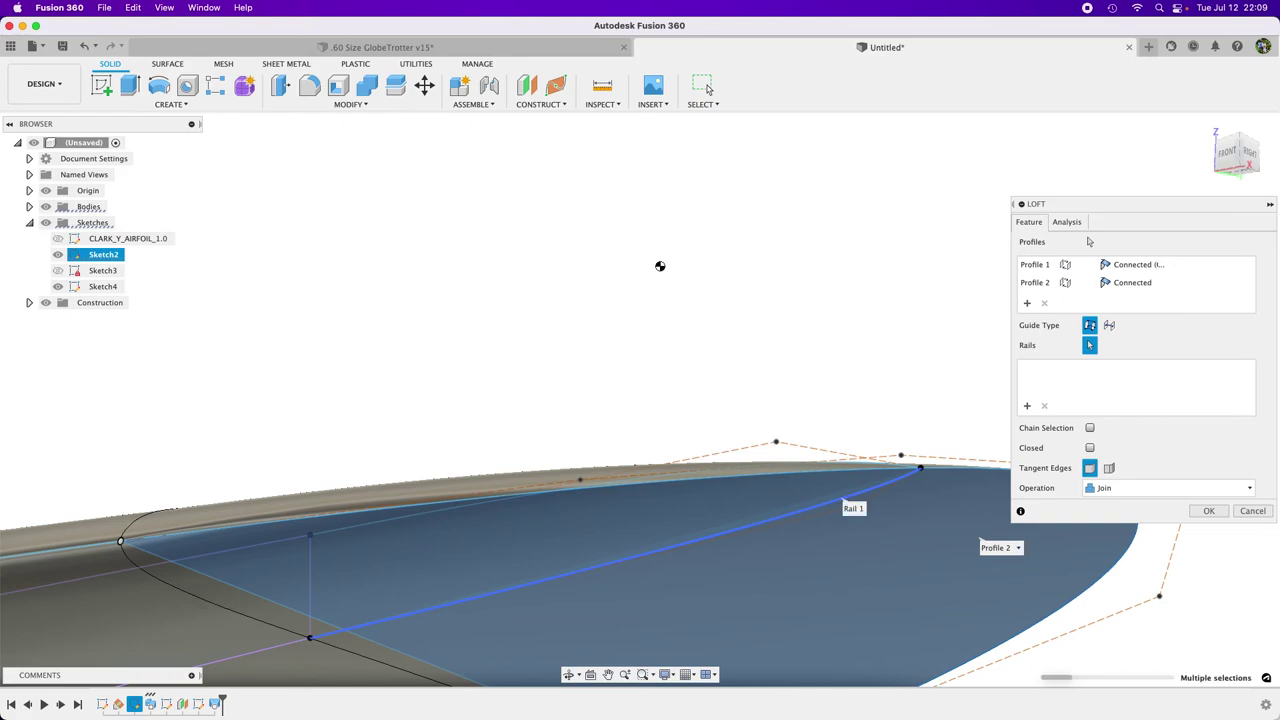
Step: Use the lower wingtip spline as the loft rail with Chain Selection off, and complete the loft as a Join
scroll(660, 266, down, 3)
shift+scroll(666, 249, down, 5)
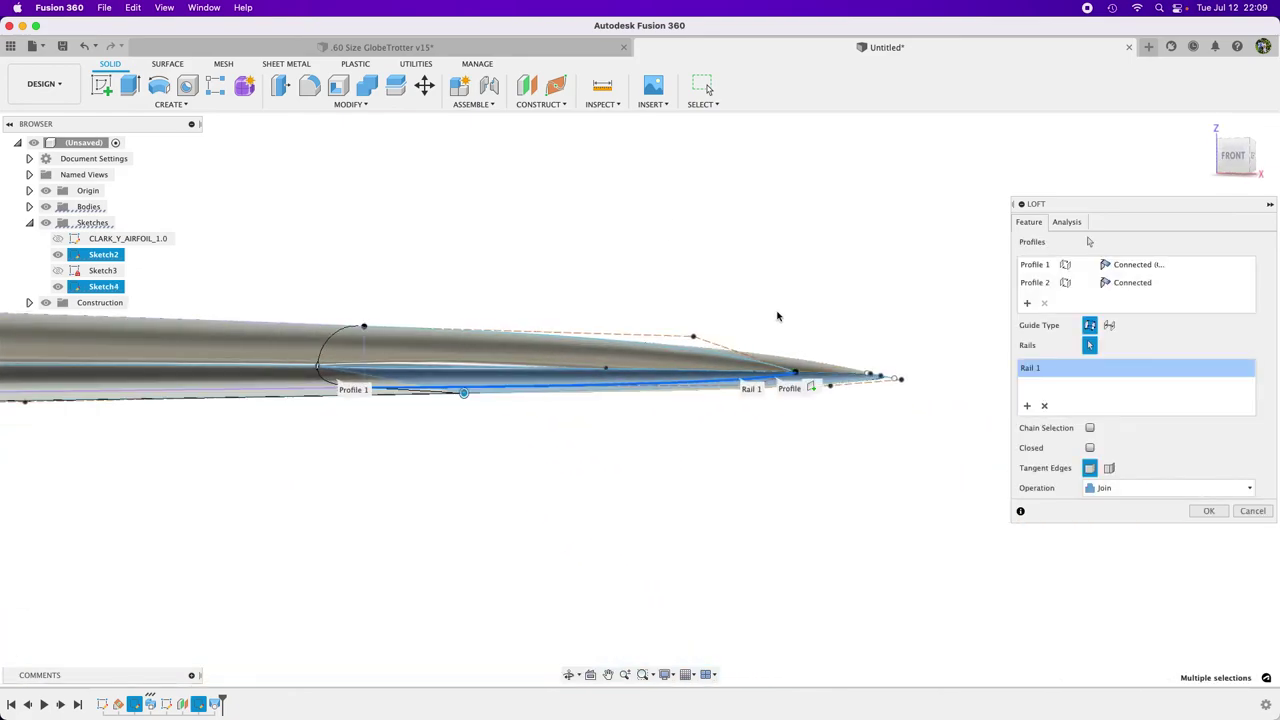
click(1208, 512)
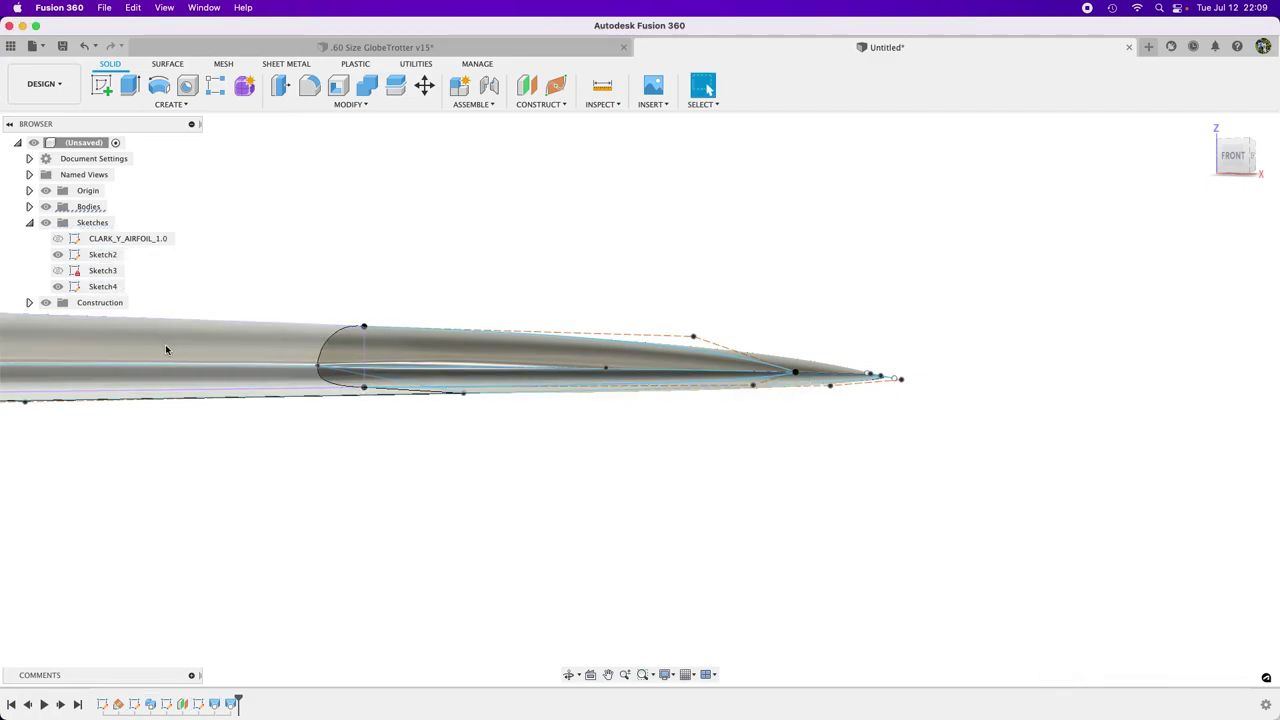
Step: Hide the wingtip rail sketch, Sketch4, and inspect the completed wing from above its tip
click(57, 286)
scroll(884, 501, down, 3)
scroll(913, 337, down, 3)
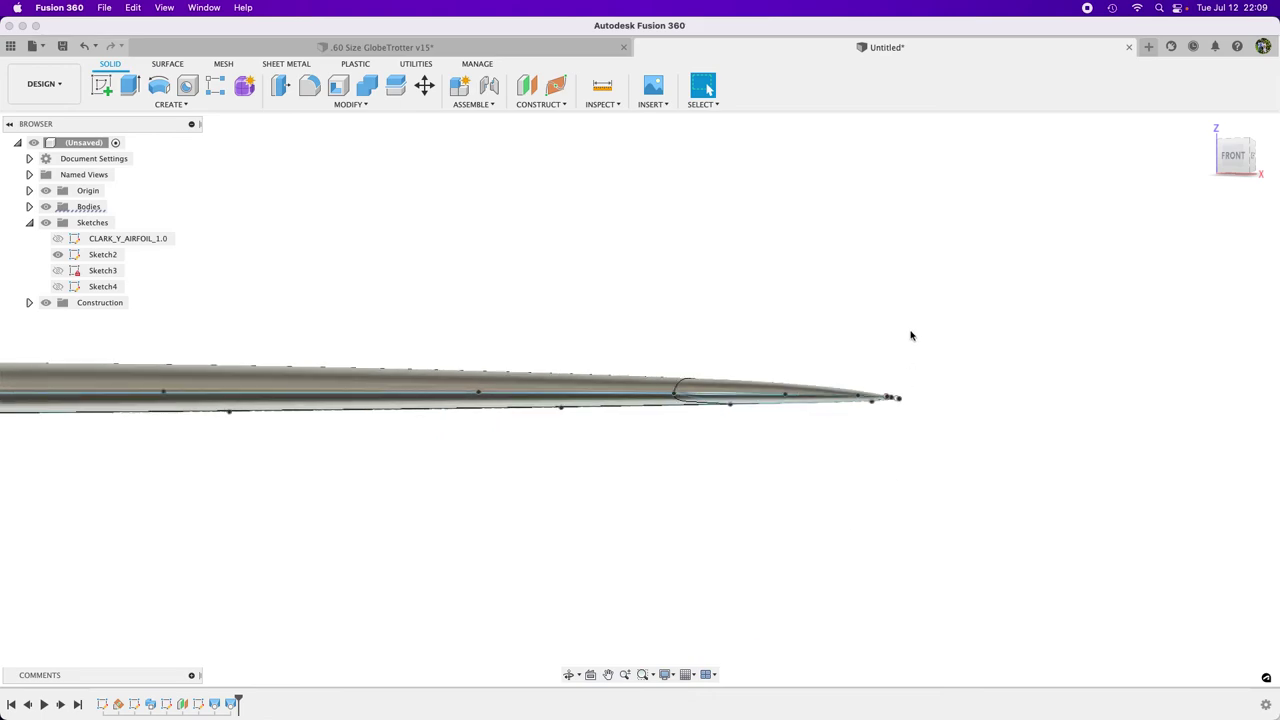
shift+middle_drag(952, 434, 854, 469)
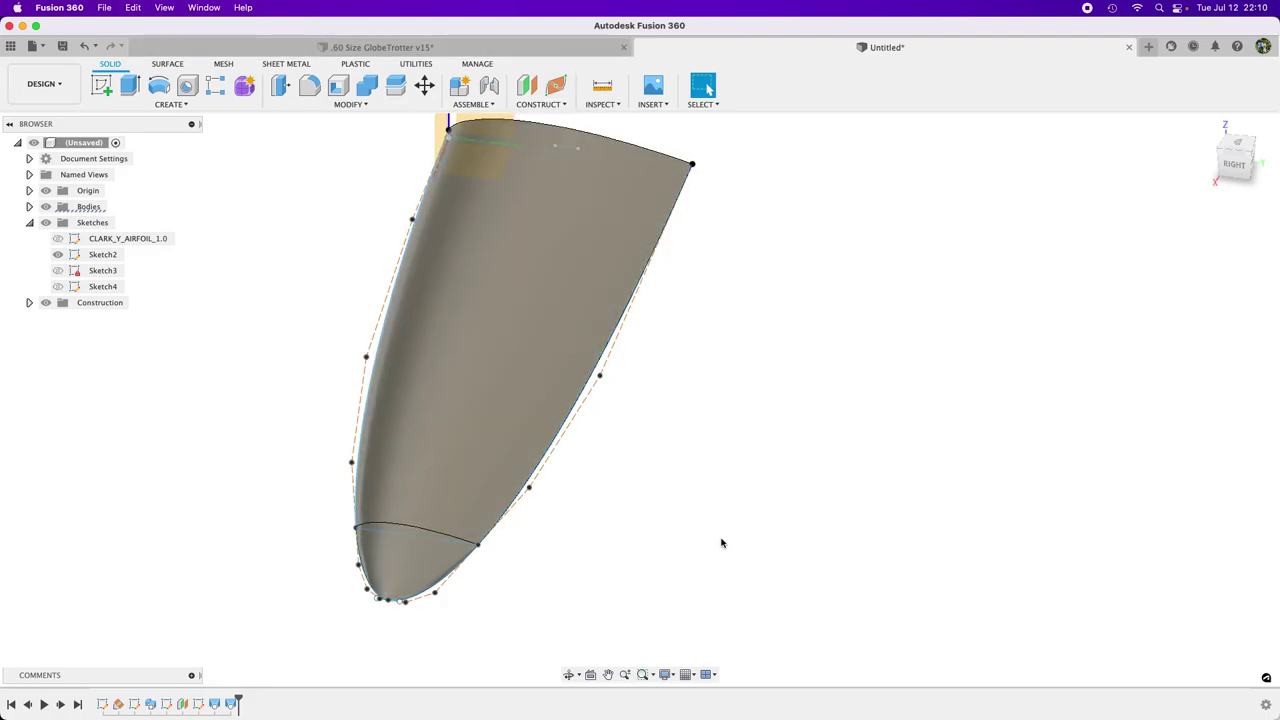
Step: List the design's bodies and select the wing body, Body1
click(29, 206)
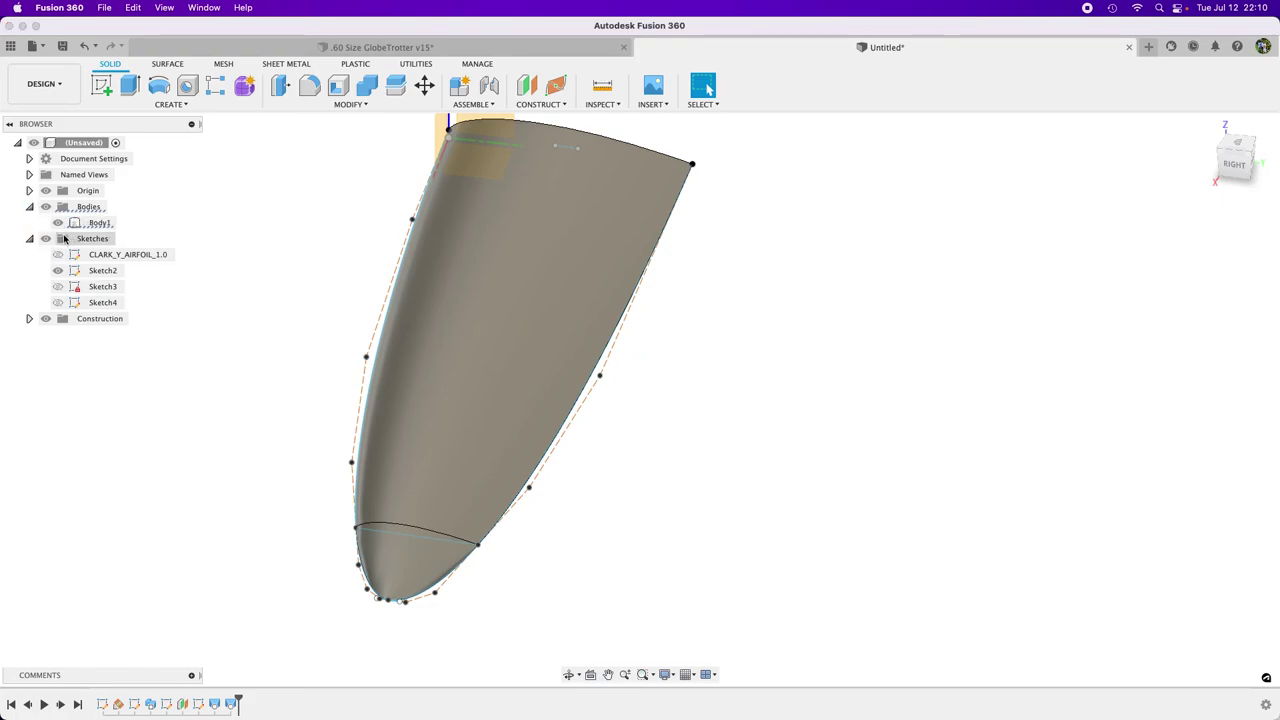
click(95, 222)
click(510, 546)
scroll(723, 526, down, 3)
click(583, 378)
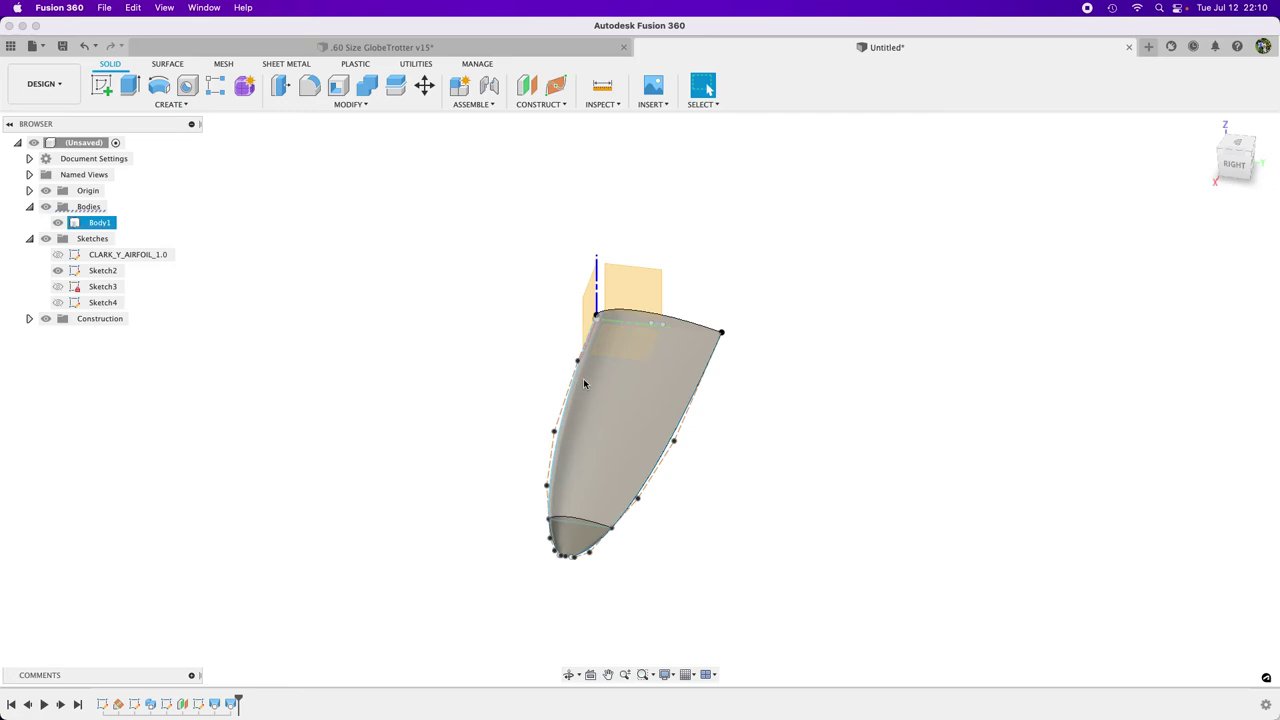
scroll(585, 378, up, 3)
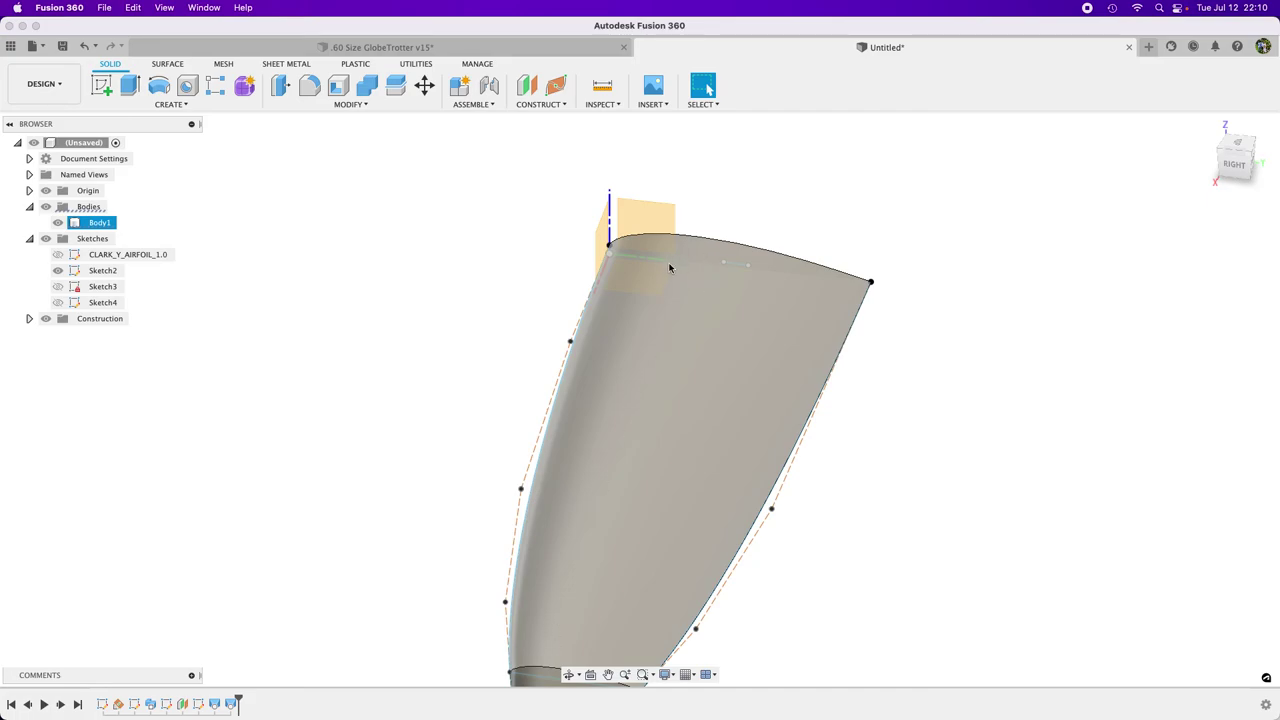
Step: Show the horizontal construction plane Plane1 and start a new sketch on it
key(Escape)
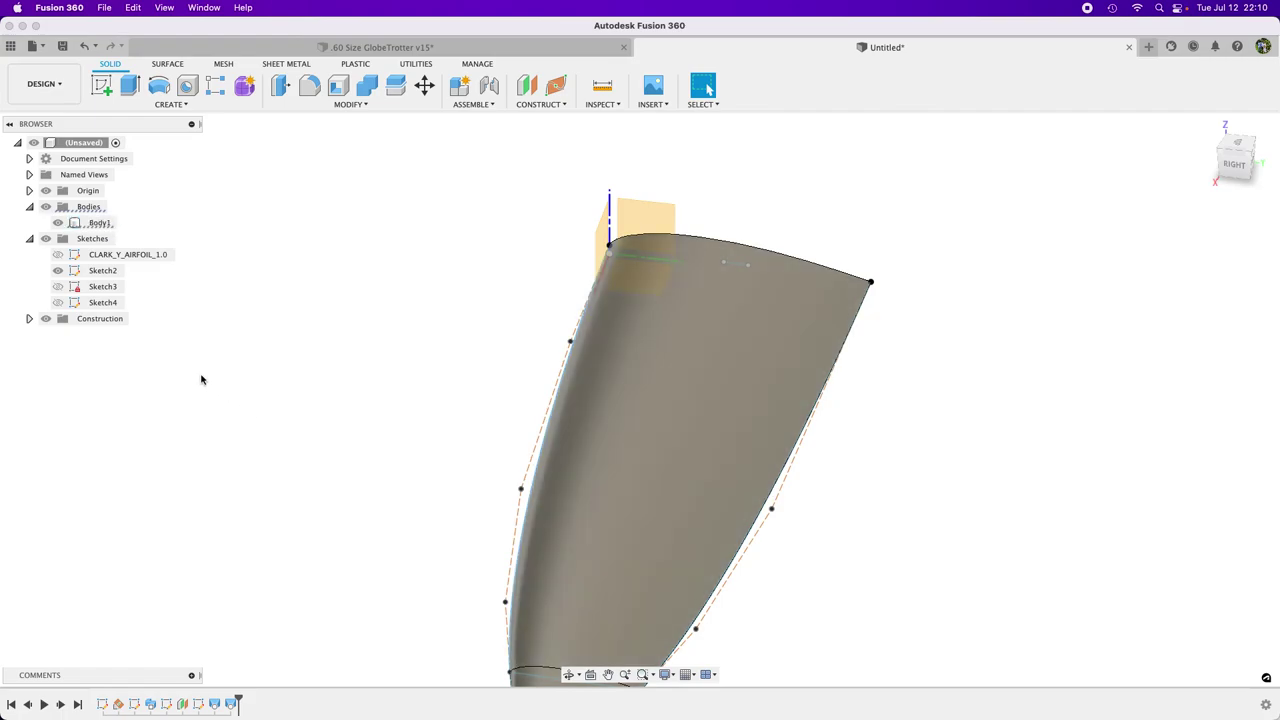
click(29, 319)
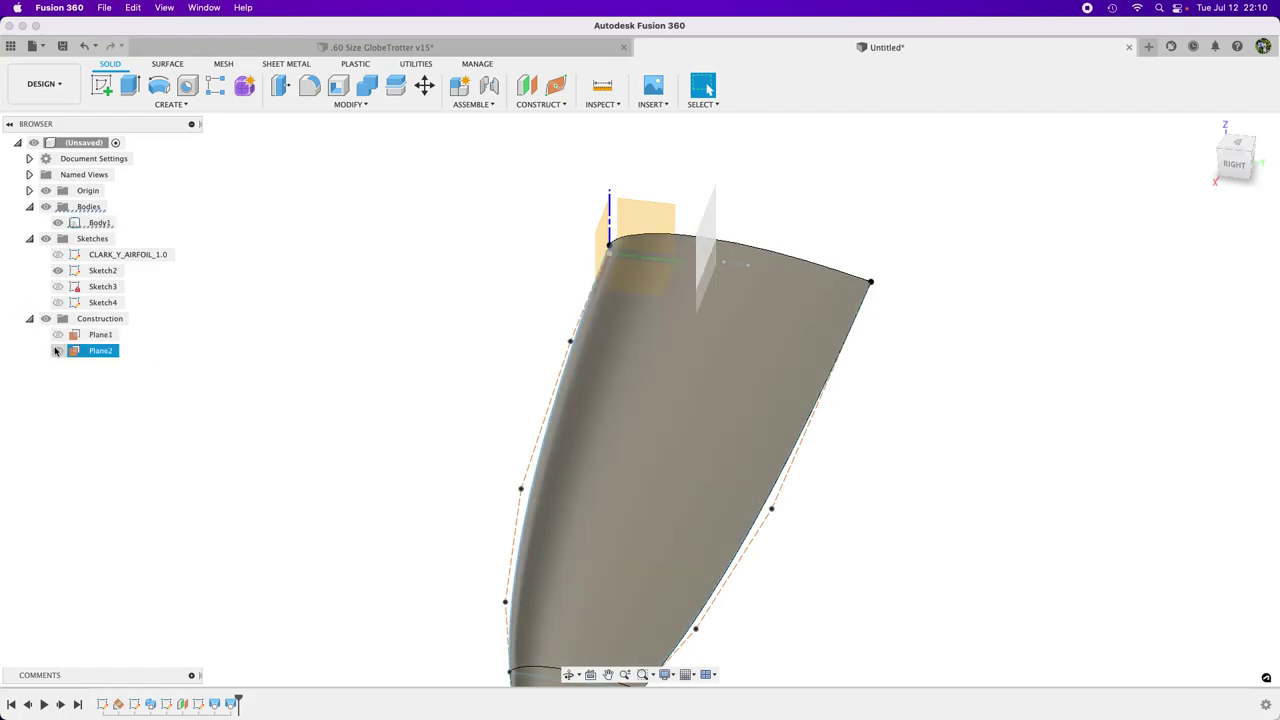
click(57, 334)
click(736, 516)
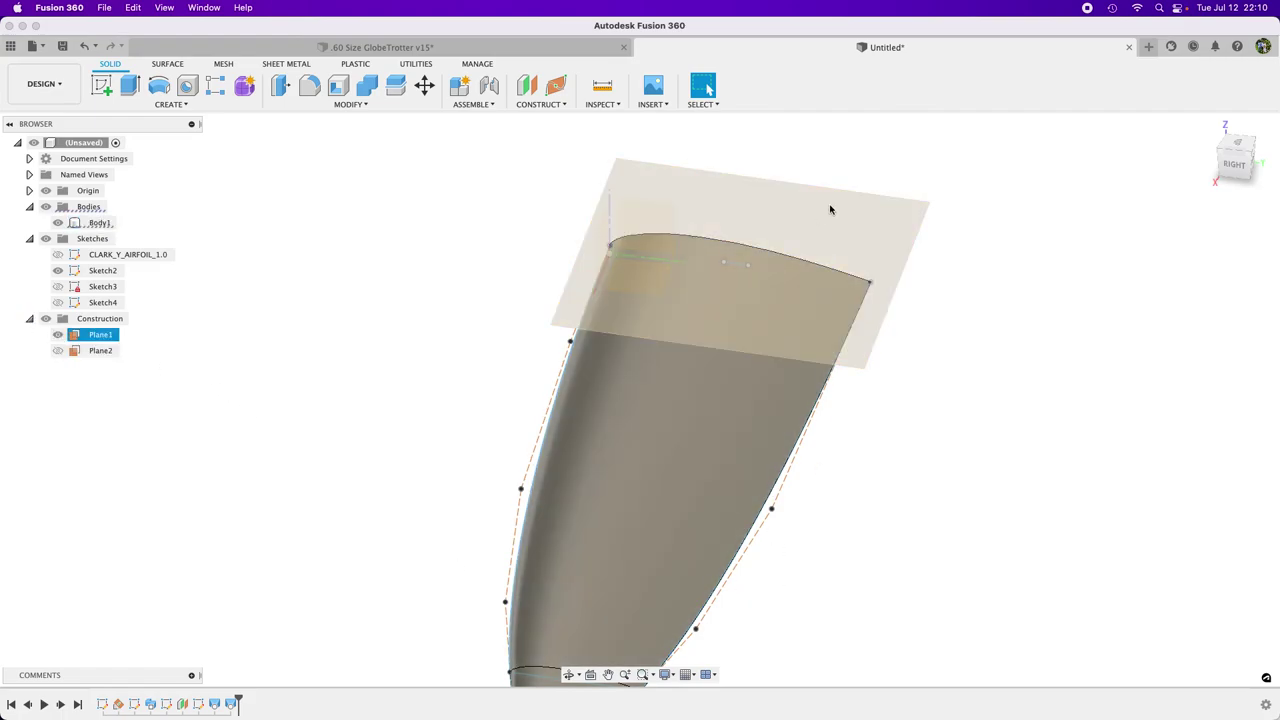
click(831, 208)
click(101, 85)
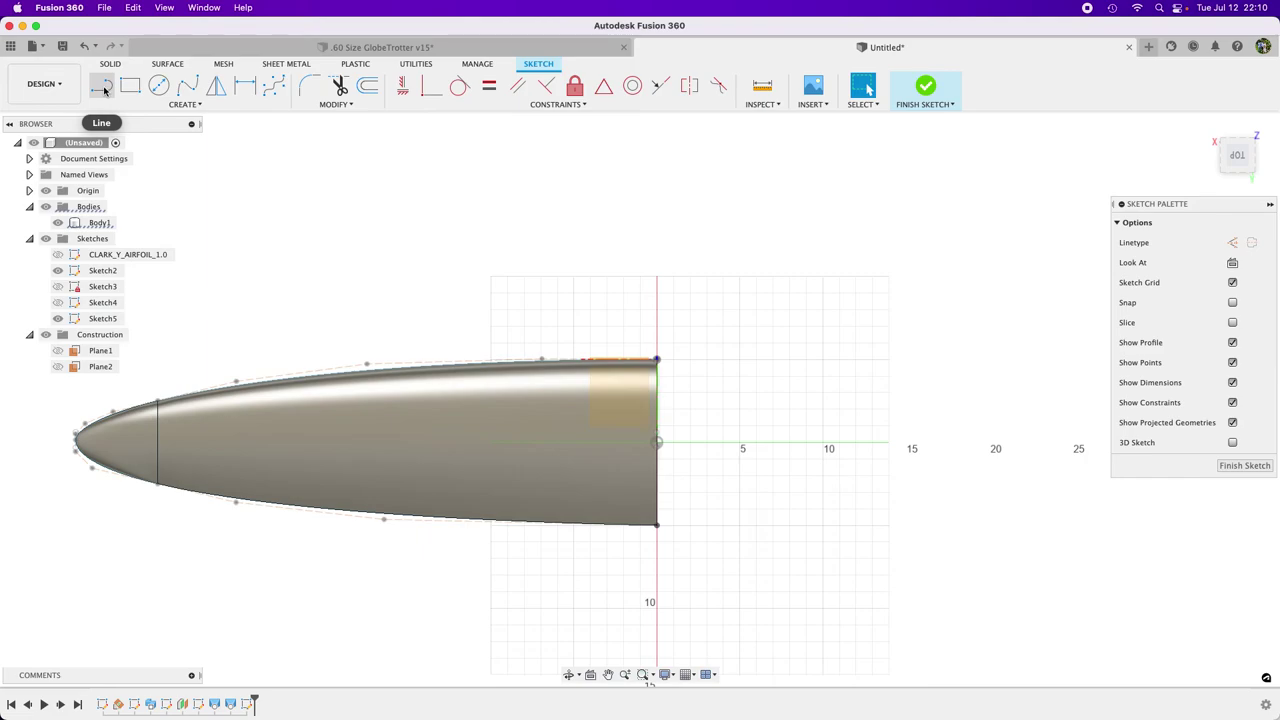
Step: Project the outline of the wing's large upper face into the sketch
click(187, 85)
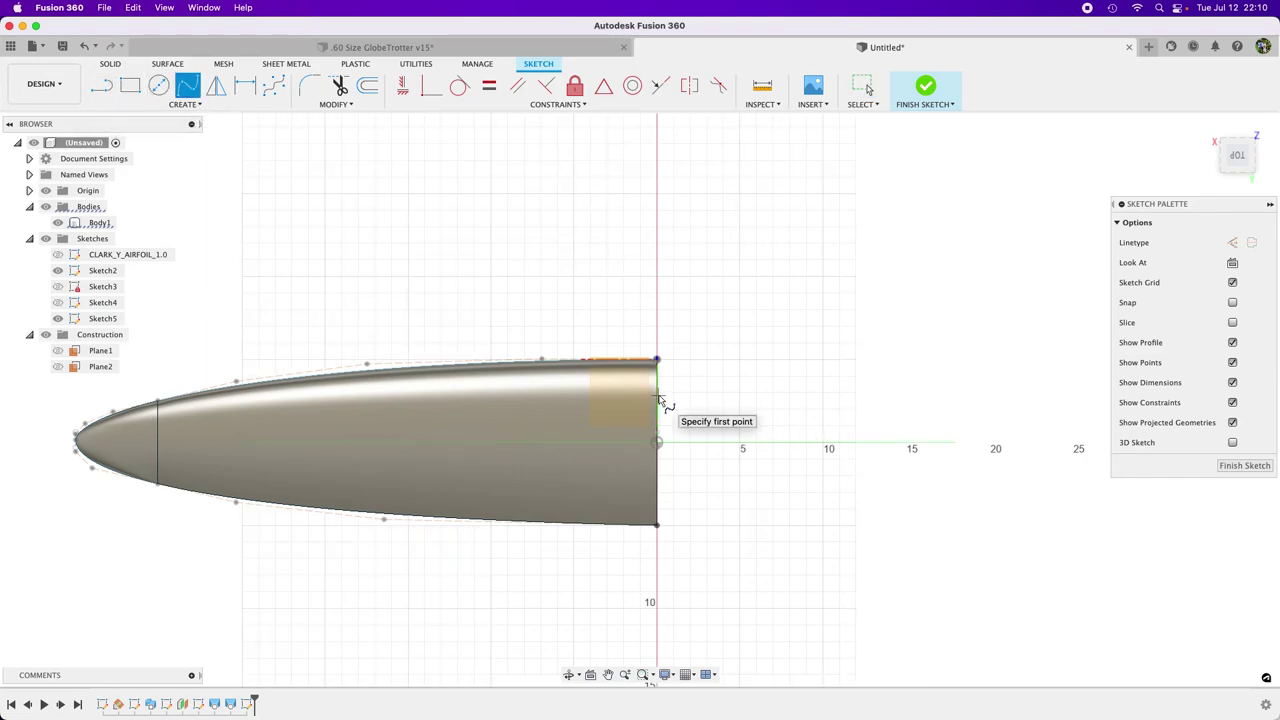
key(p)
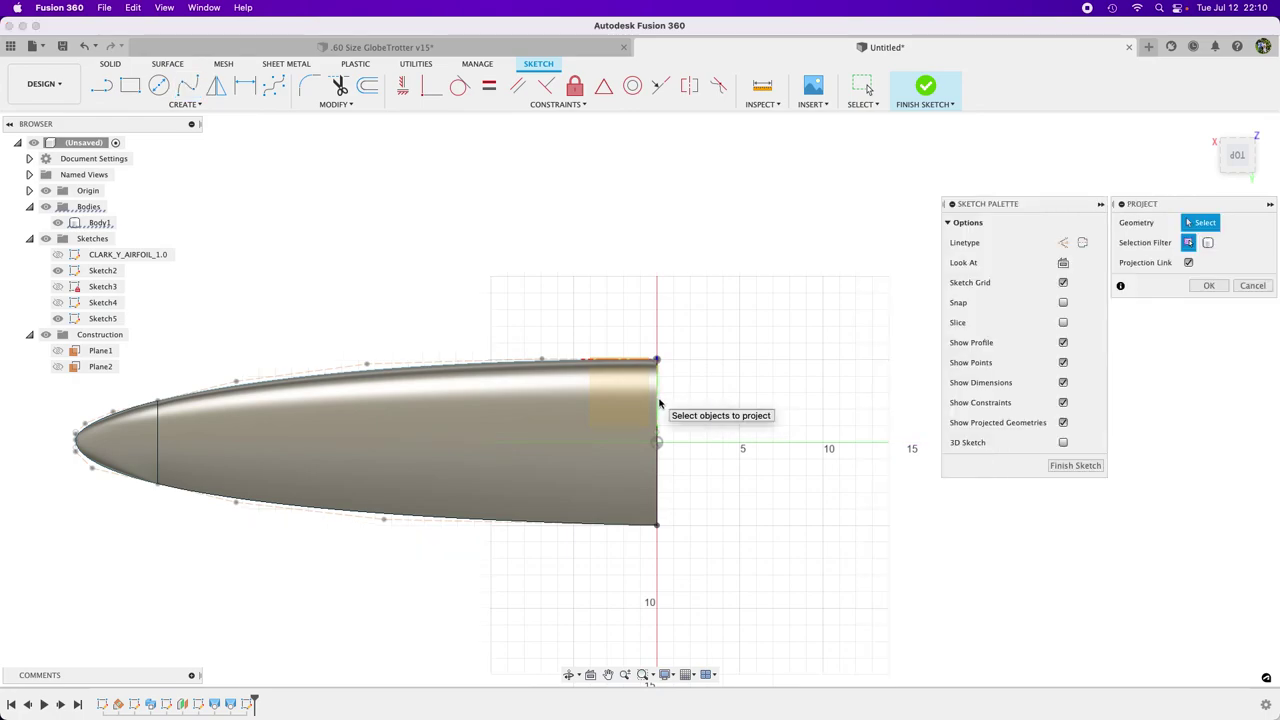
click(648, 404)
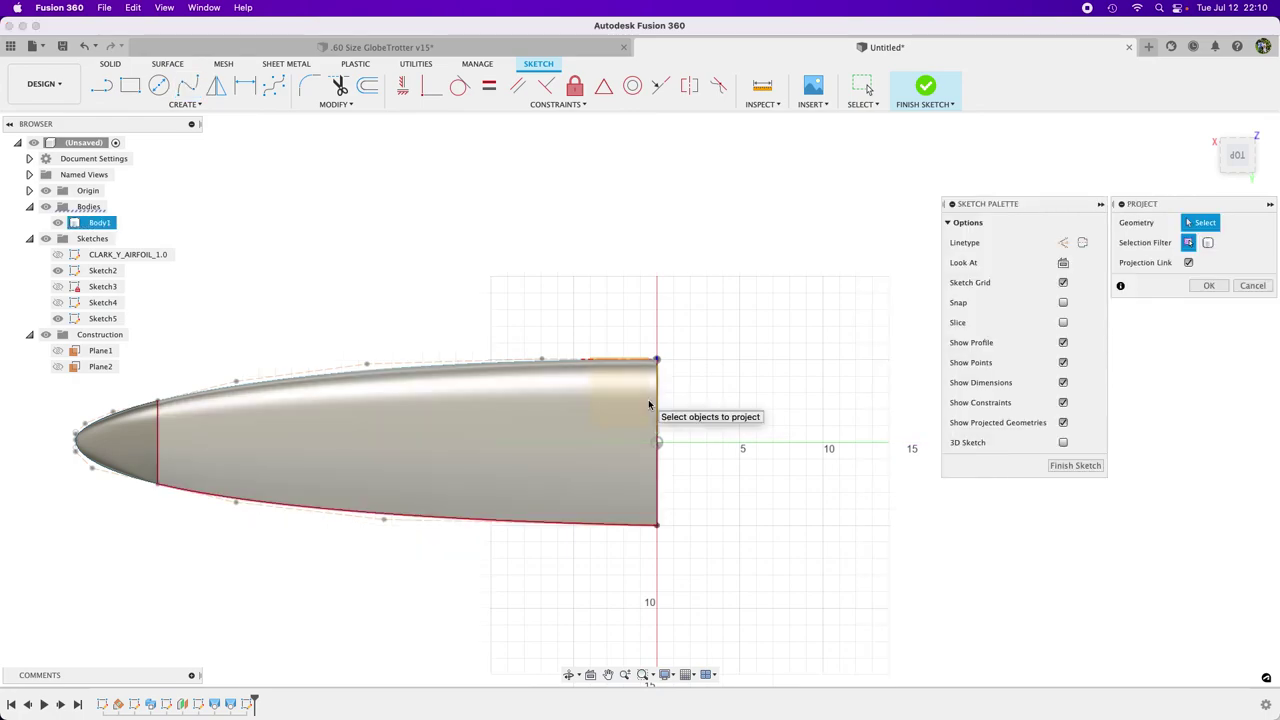
click(648, 403)
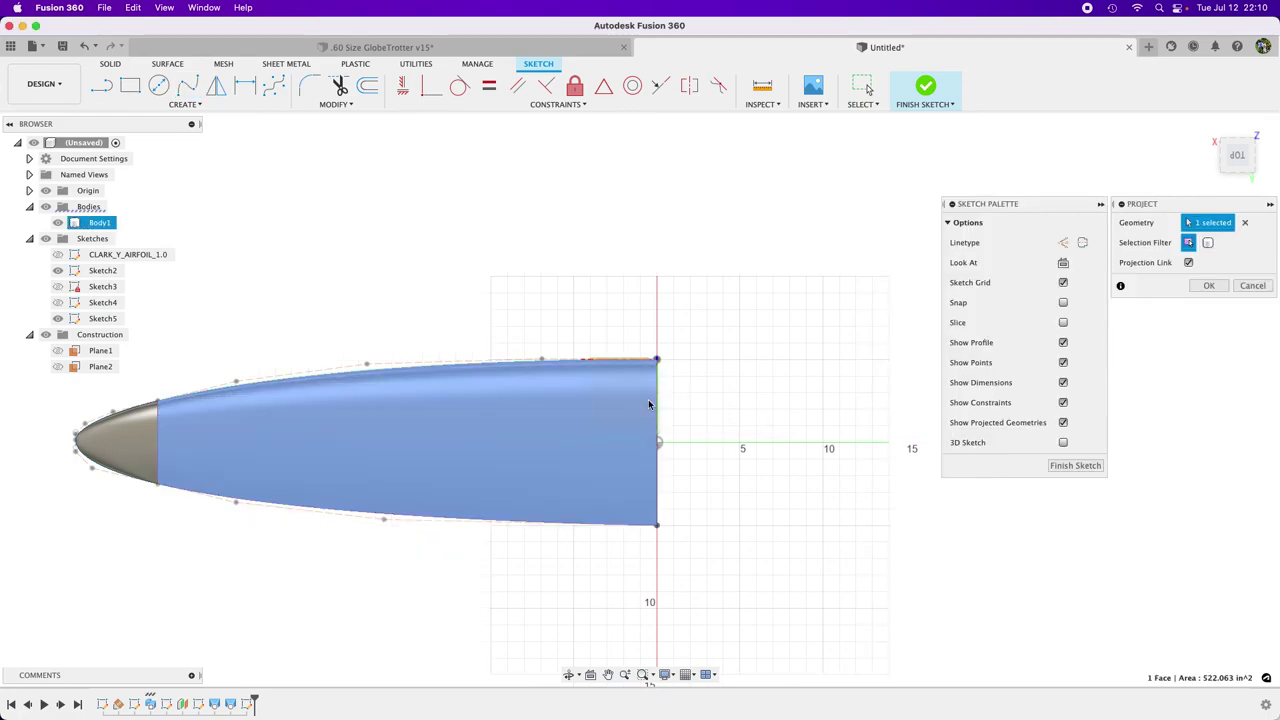
click(1209, 285)
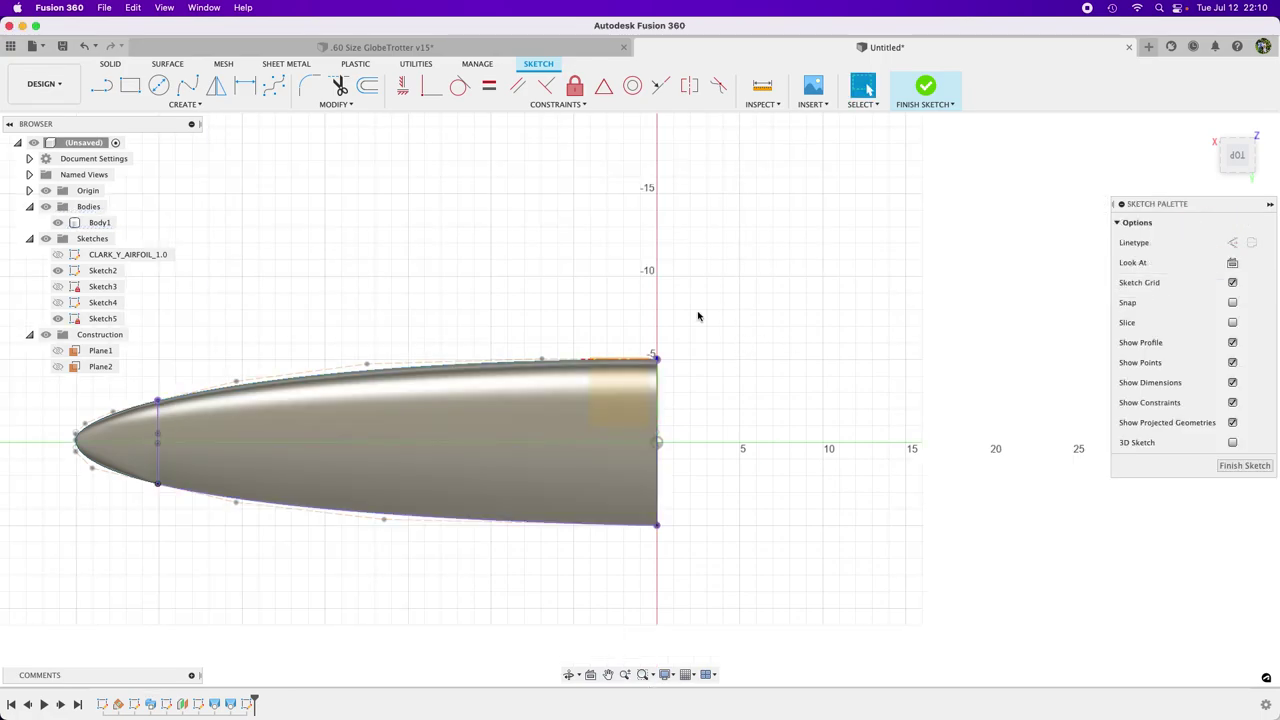
Step: Draw a control point spline with four points along the wing from the root edge to just inside the tip
click(275, 88)
click(656, 404)
click(521, 404)
click(236, 417)
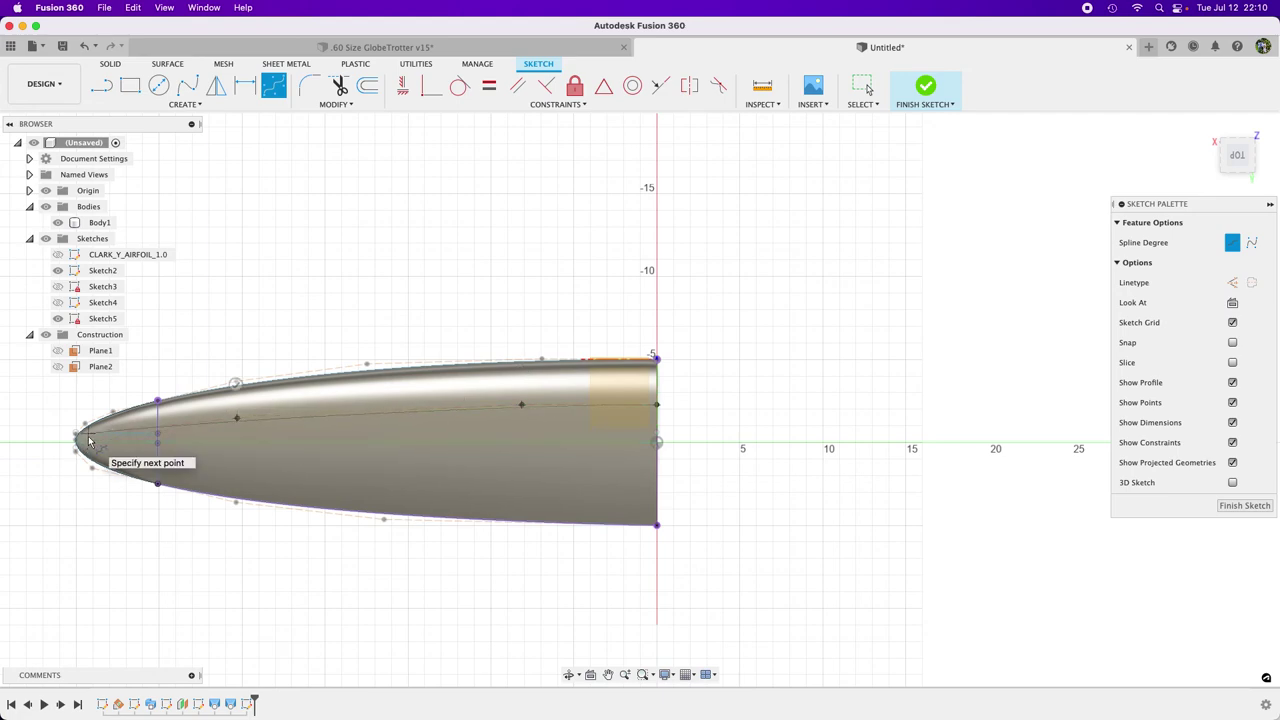
click(88, 443)
click(82, 410)
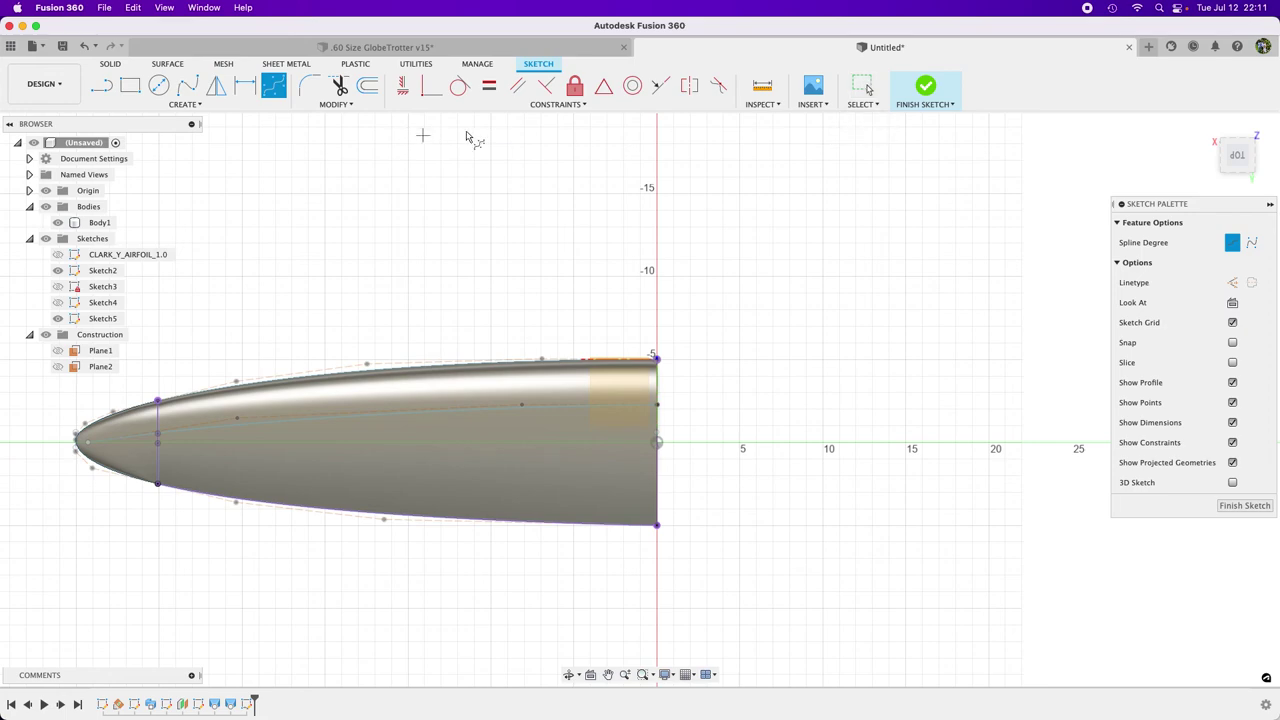
Step: Dimension the spline's root endpoint 3 in from the leading-edge corner of the root and finish the sketch
click(428, 94)
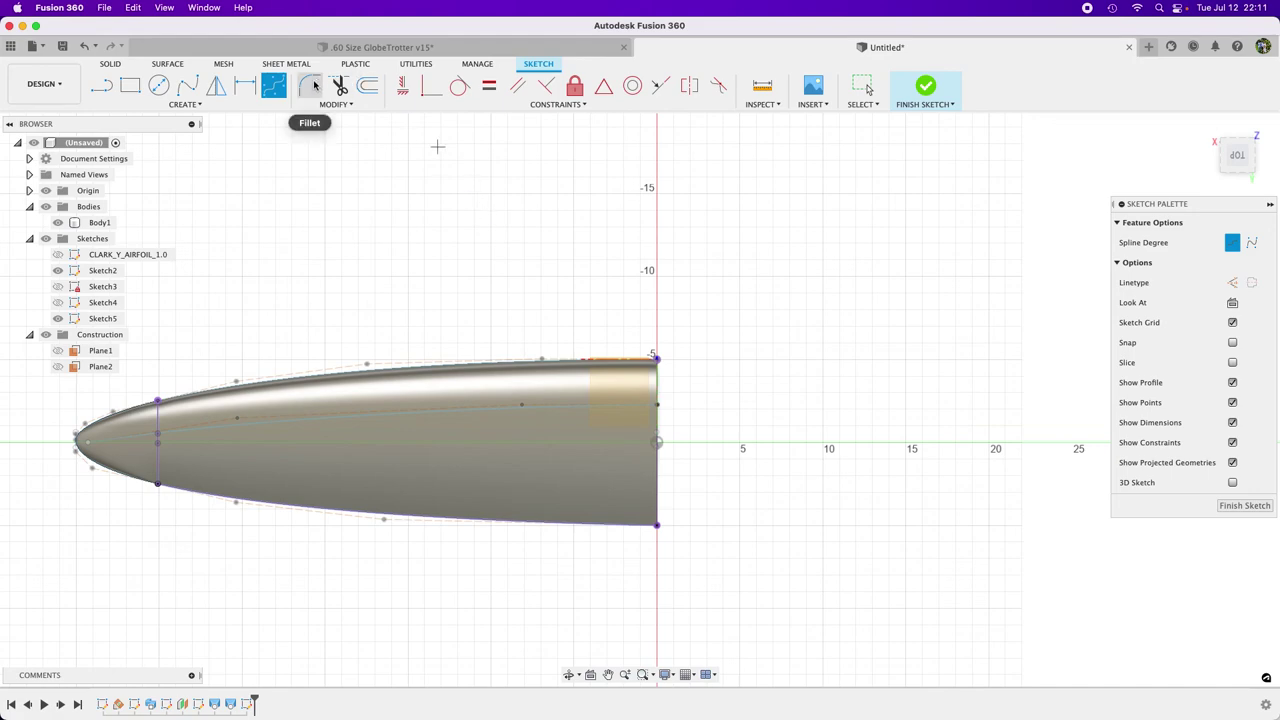
key(d)
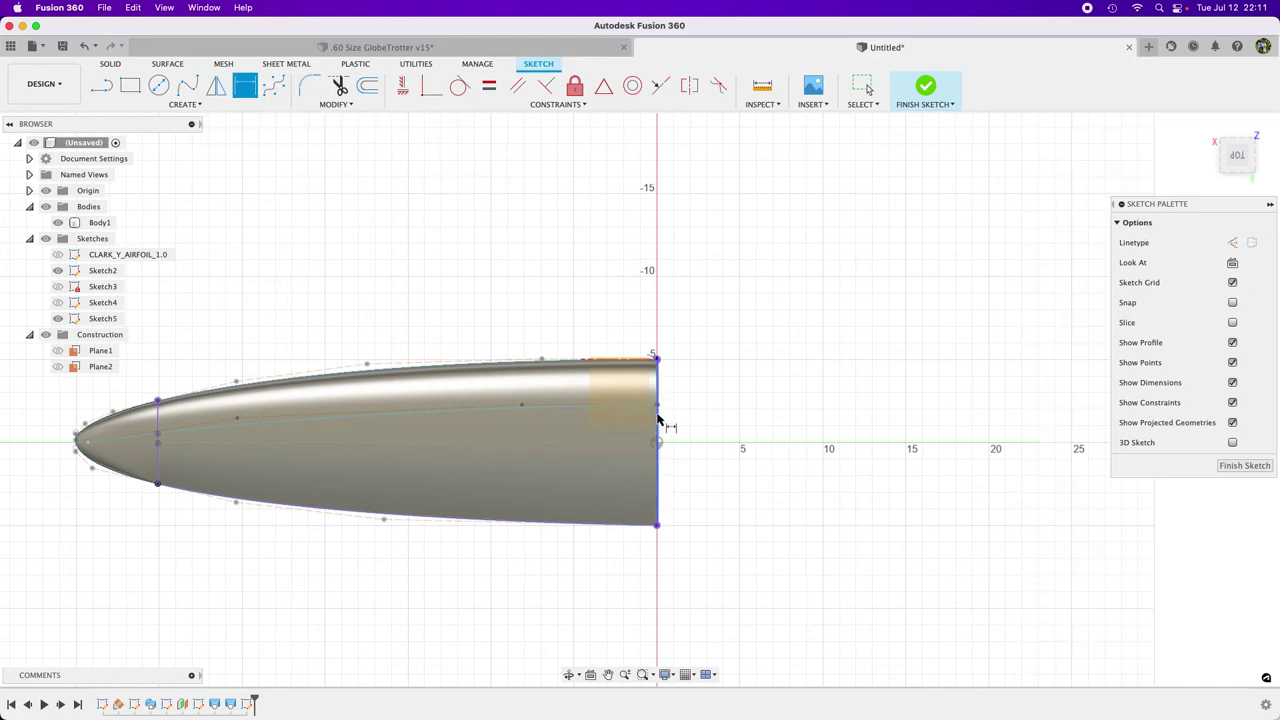
click(658, 357)
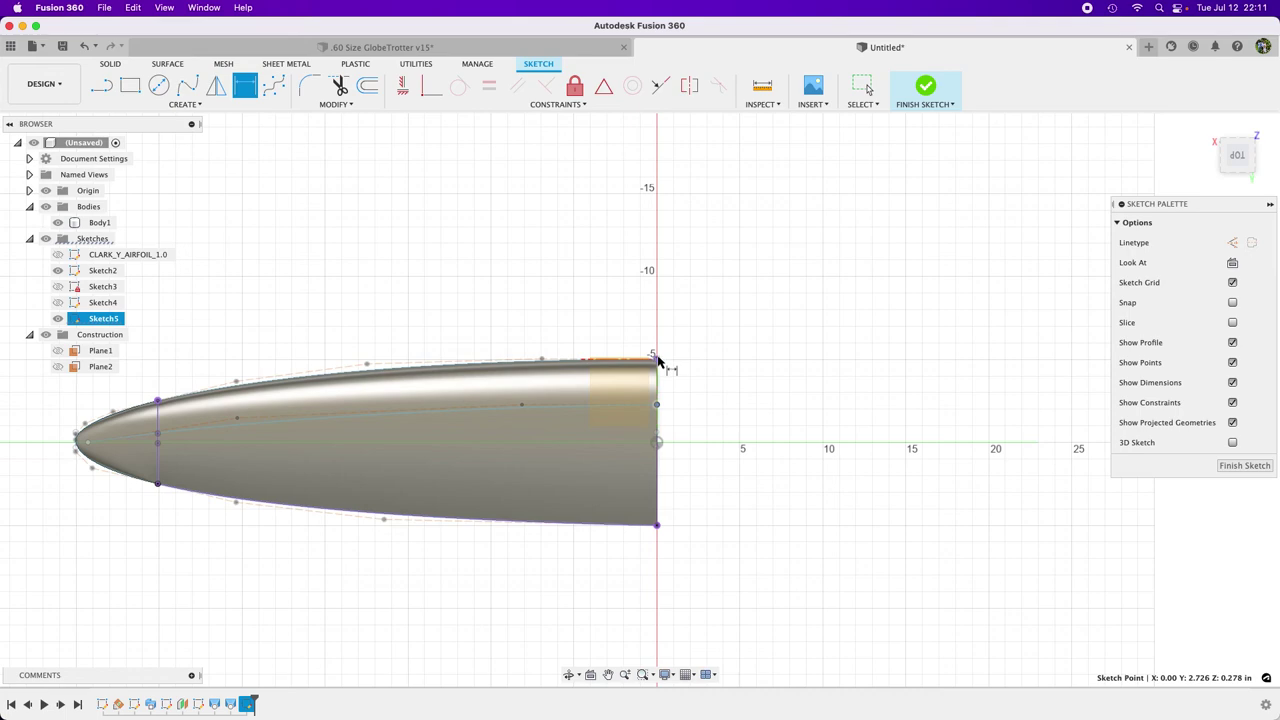
click(656, 404)
click(720, 388)
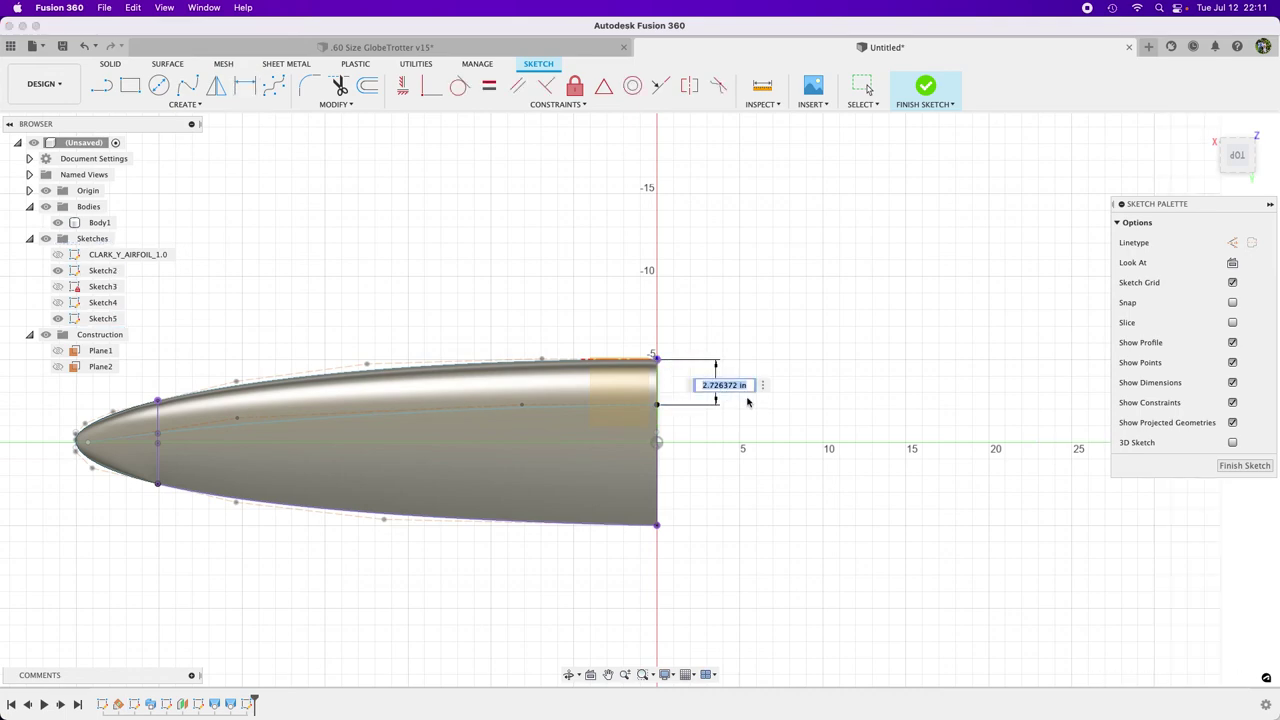
text(3)
key(Return)
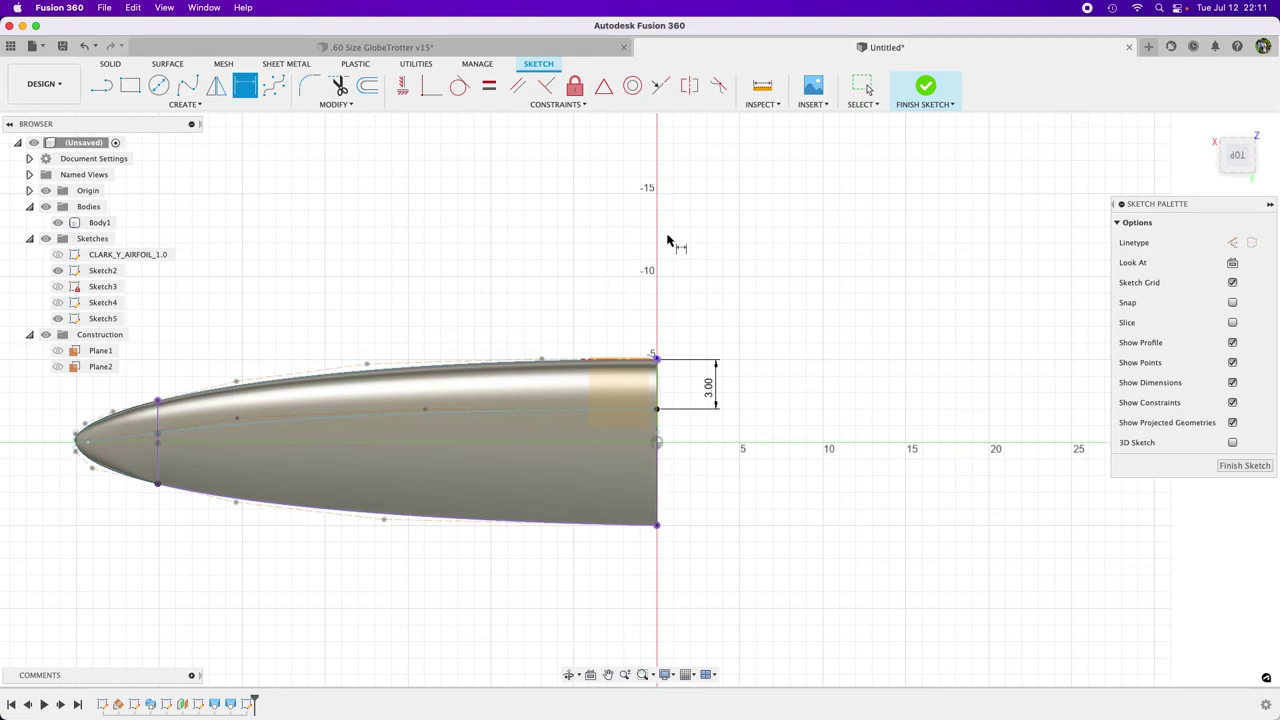
mouse_move(889, 277)
shift+middle_down()
mouse_move(826, 397)
mouse_move(920, 323)
mouse_move(923, 306)
mouse_move(850, 390)
mouse_move(762, 388)
shift+middle_up()
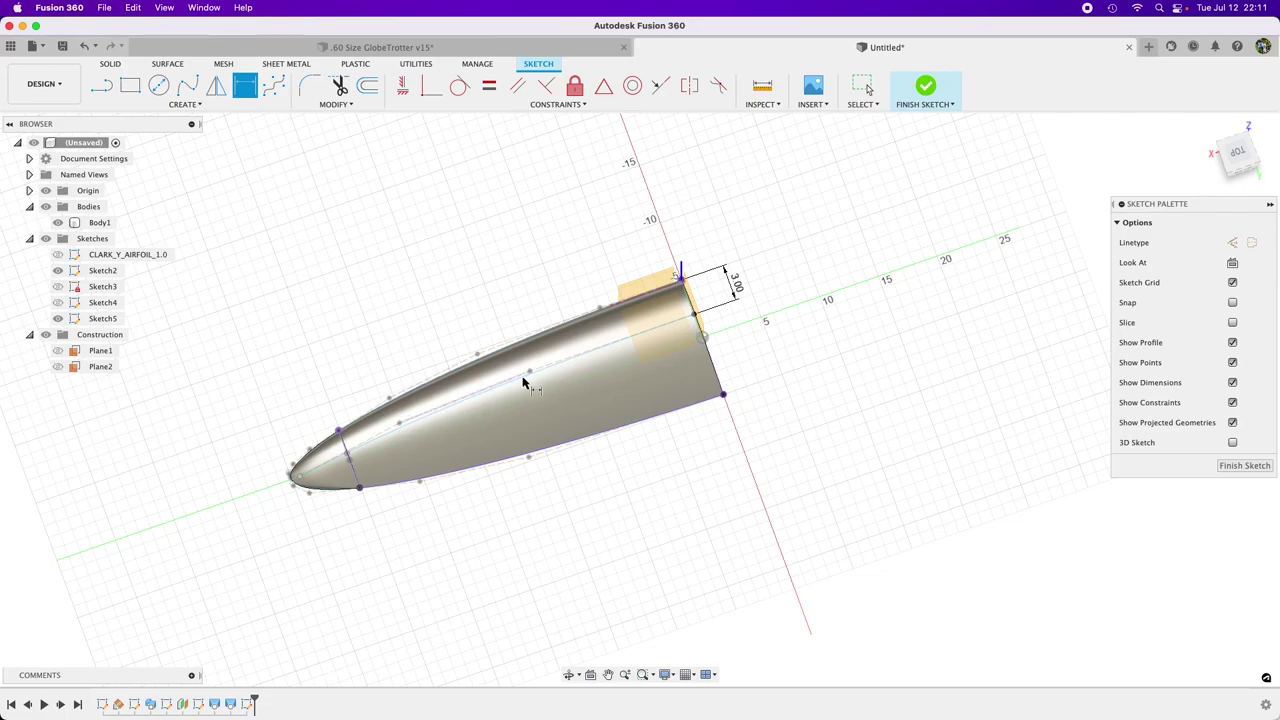
click(1242, 465)
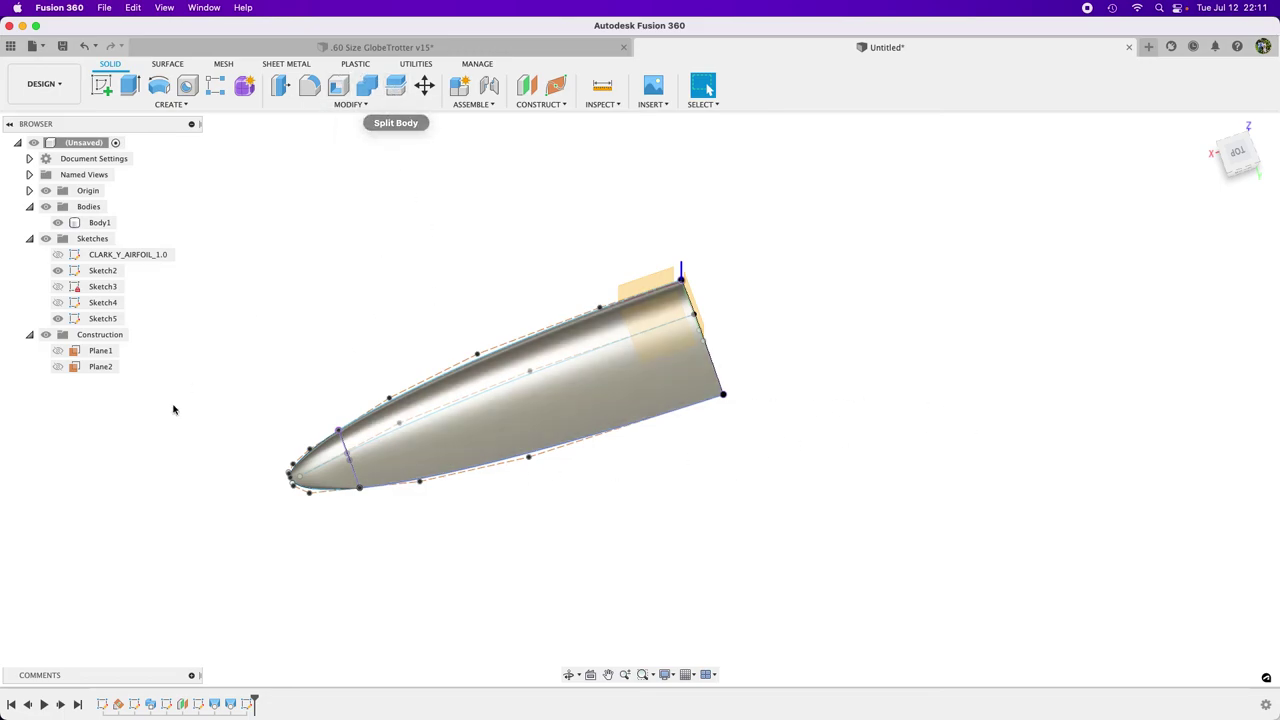
Step: Copy the wing body Body1 and paste the duplicate in place without moving it
click(88, 223)
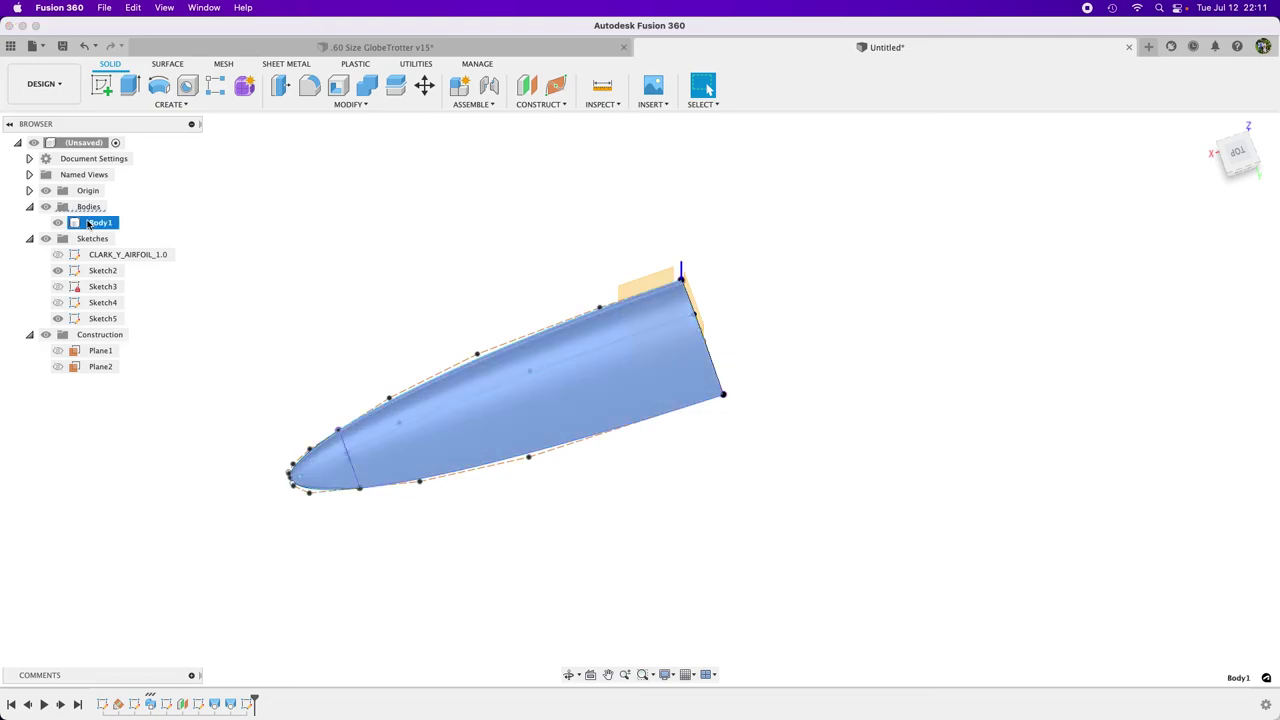
right_click(88, 223)
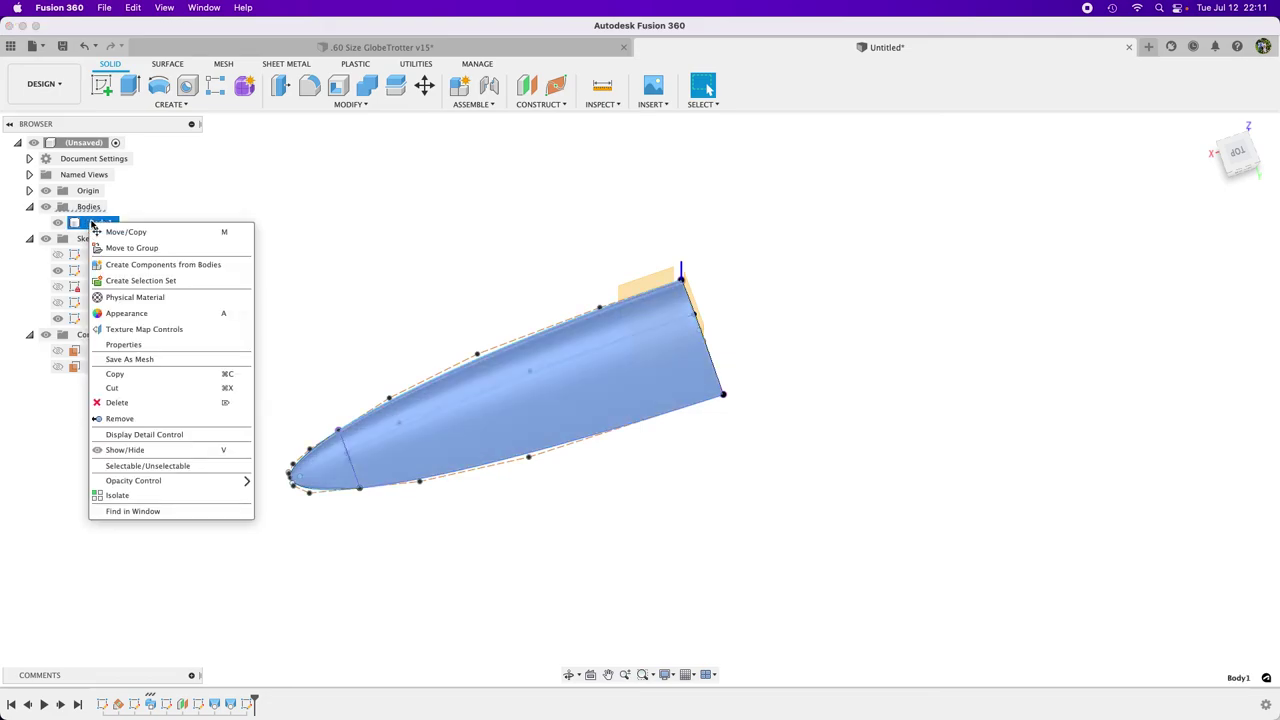
click(130, 373)
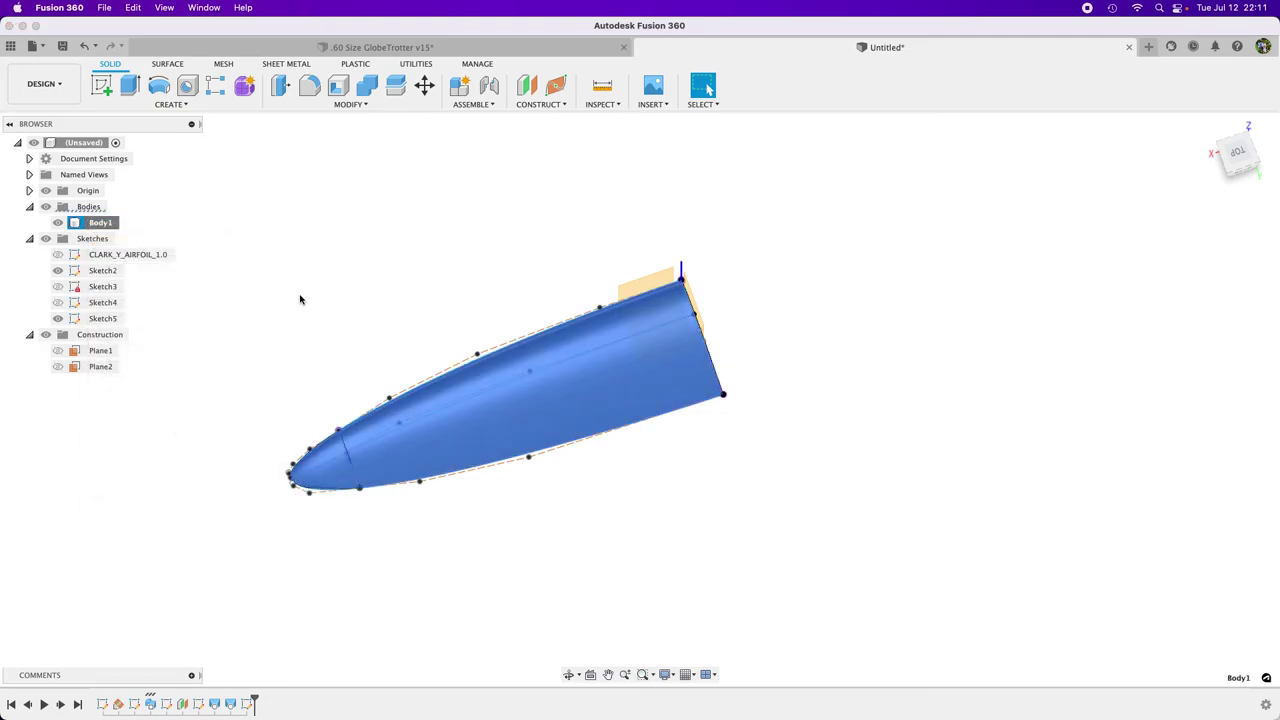
right_click(103, 223)
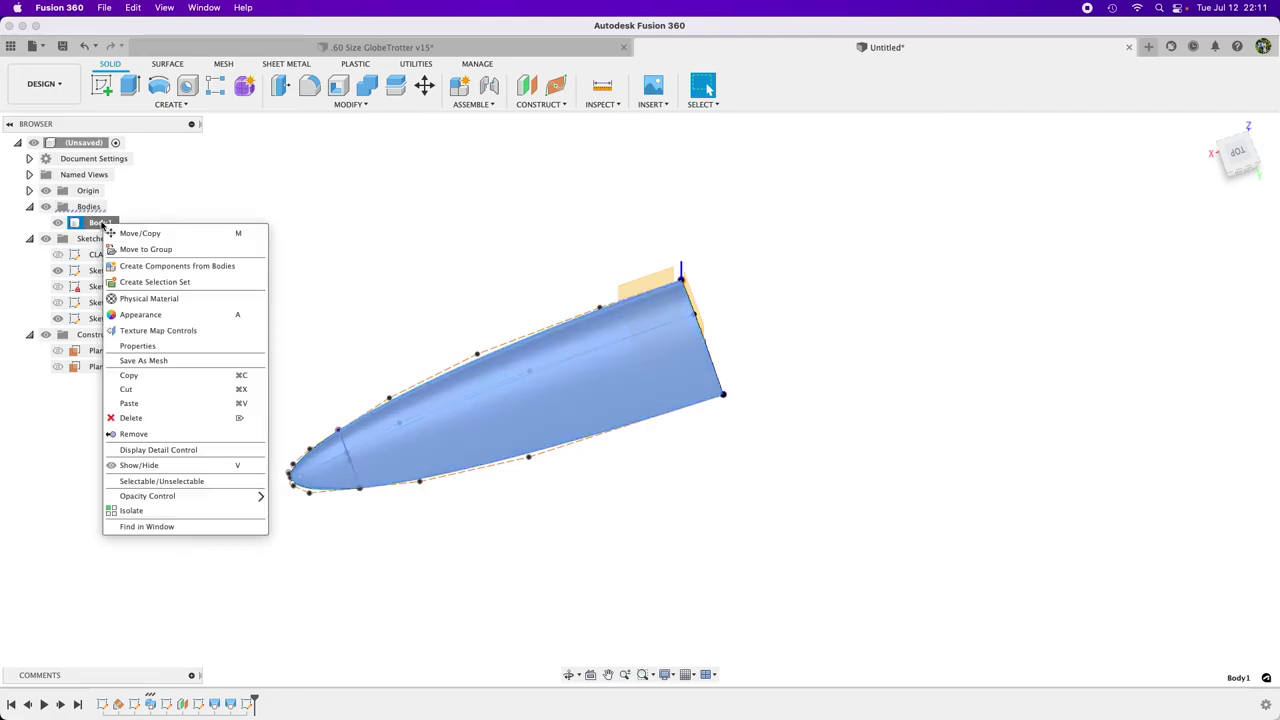
click(186, 403)
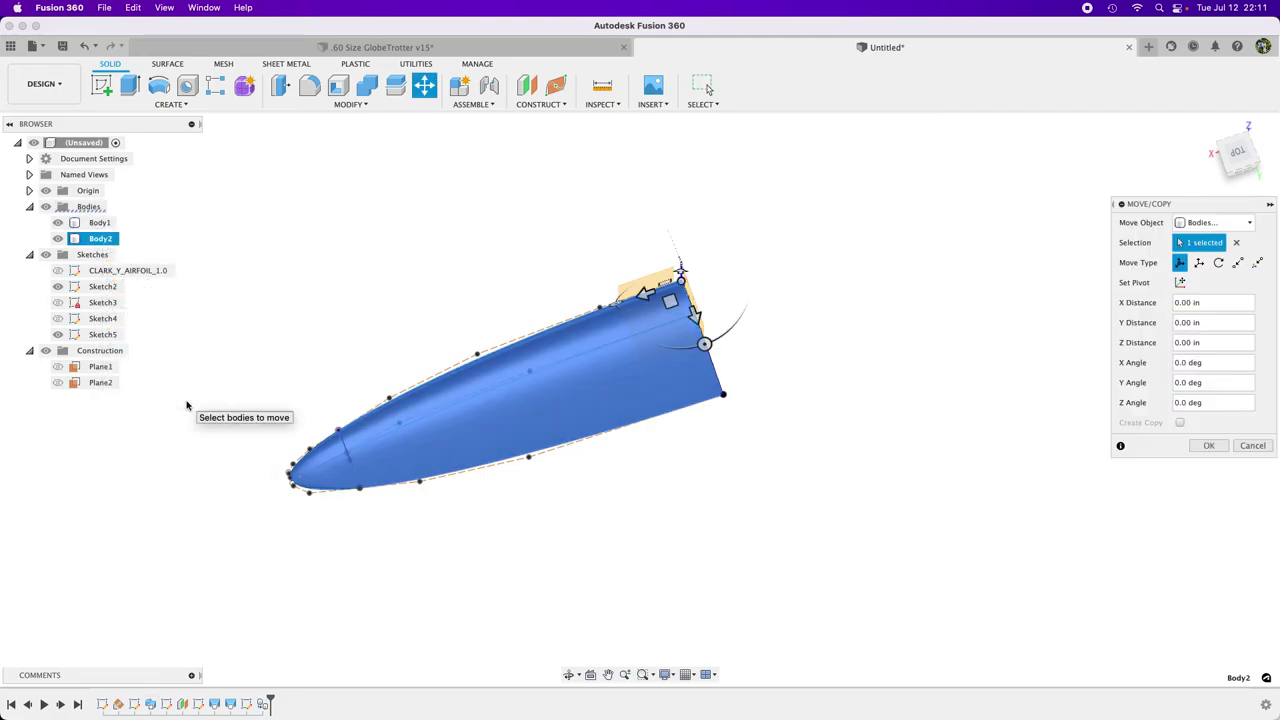
click(1197, 447)
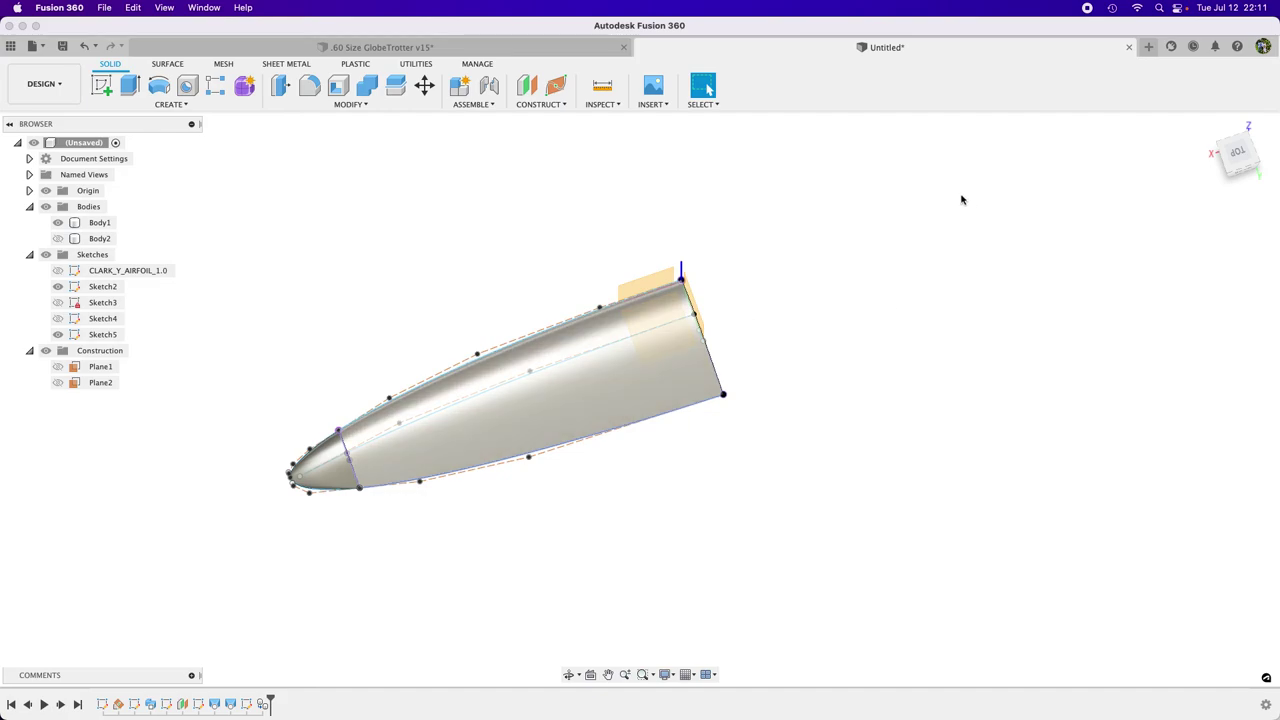
Step: Split Body1 lengthwise using the sketched spline as the splitting tool
click(180, 66)
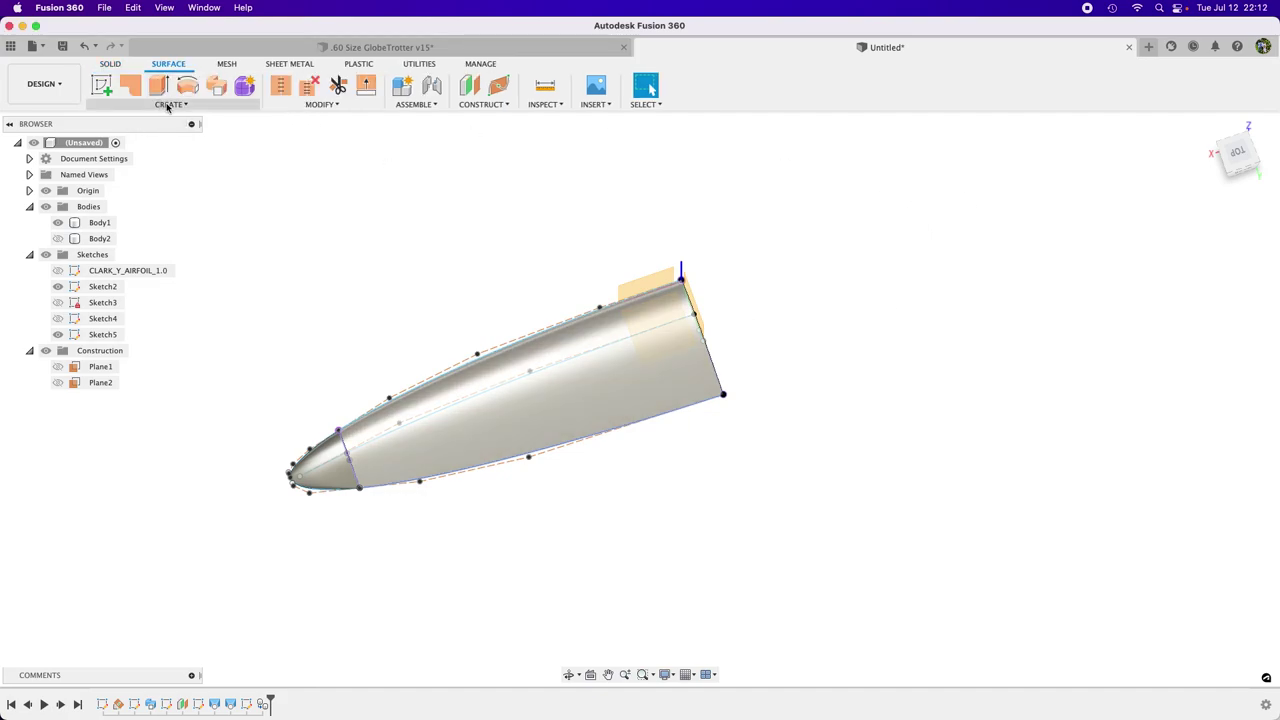
click(104, 65)
click(397, 88)
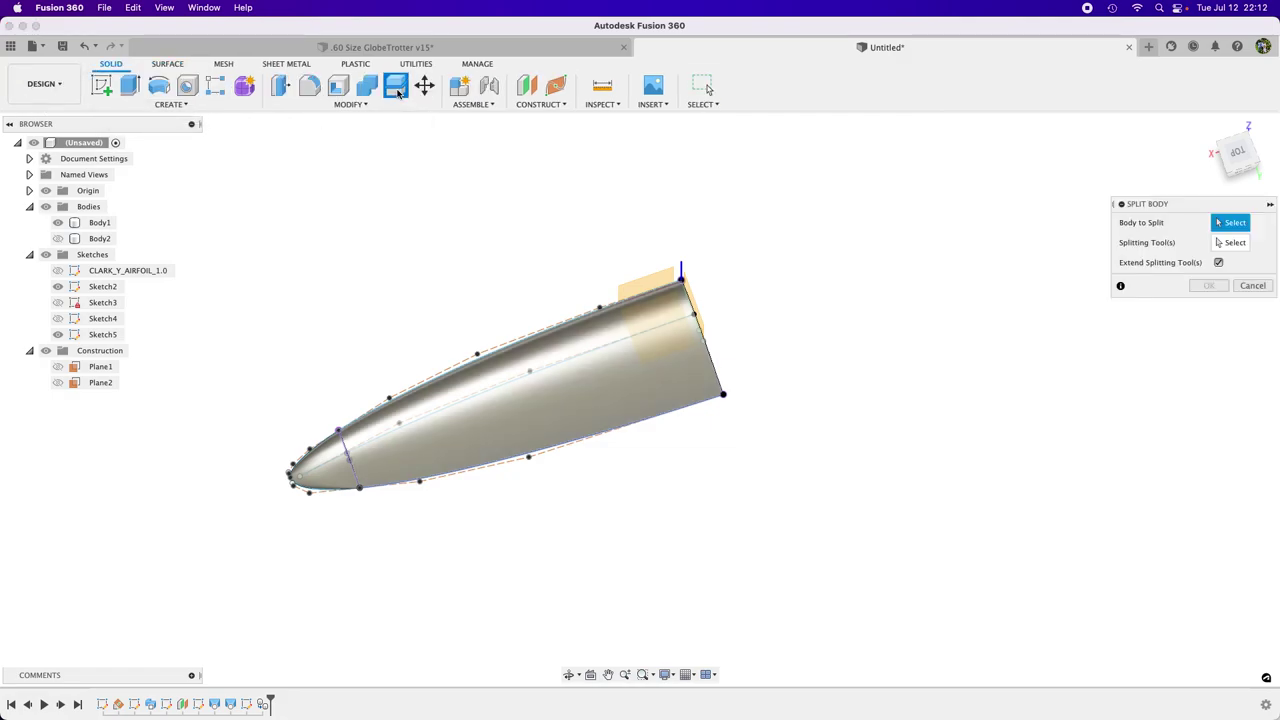
click(607, 373)
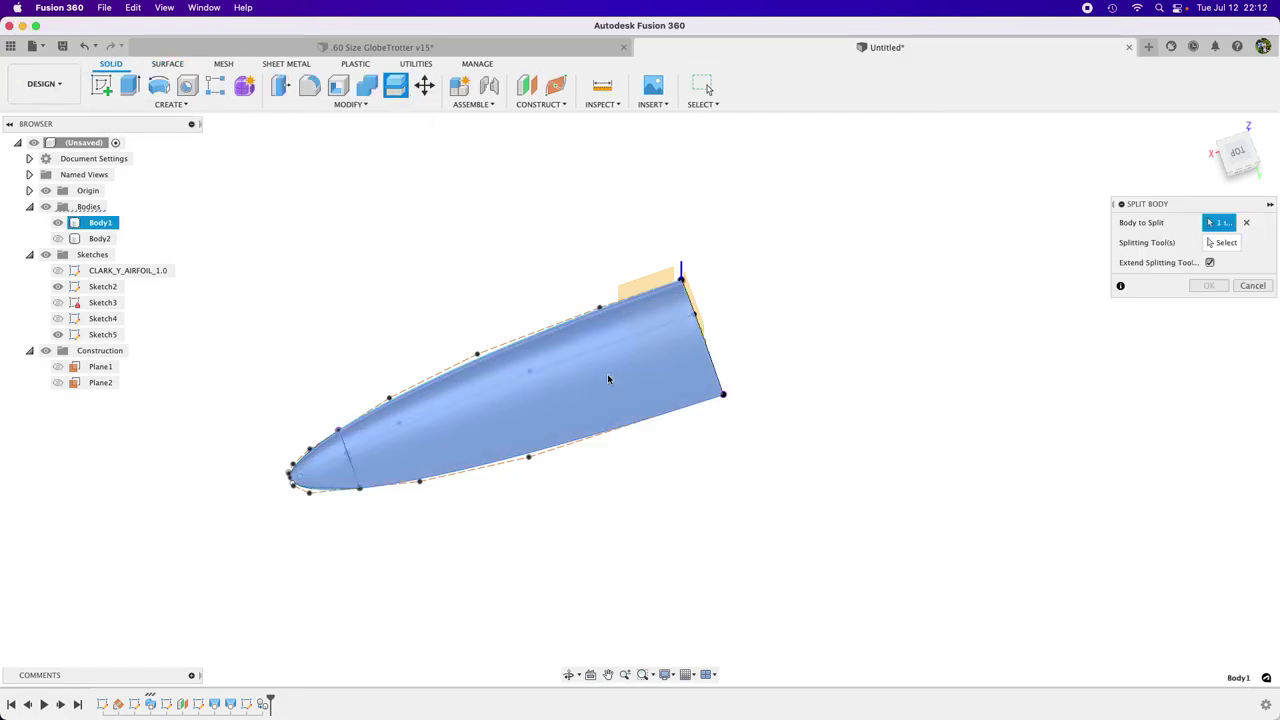
click(1234, 246)
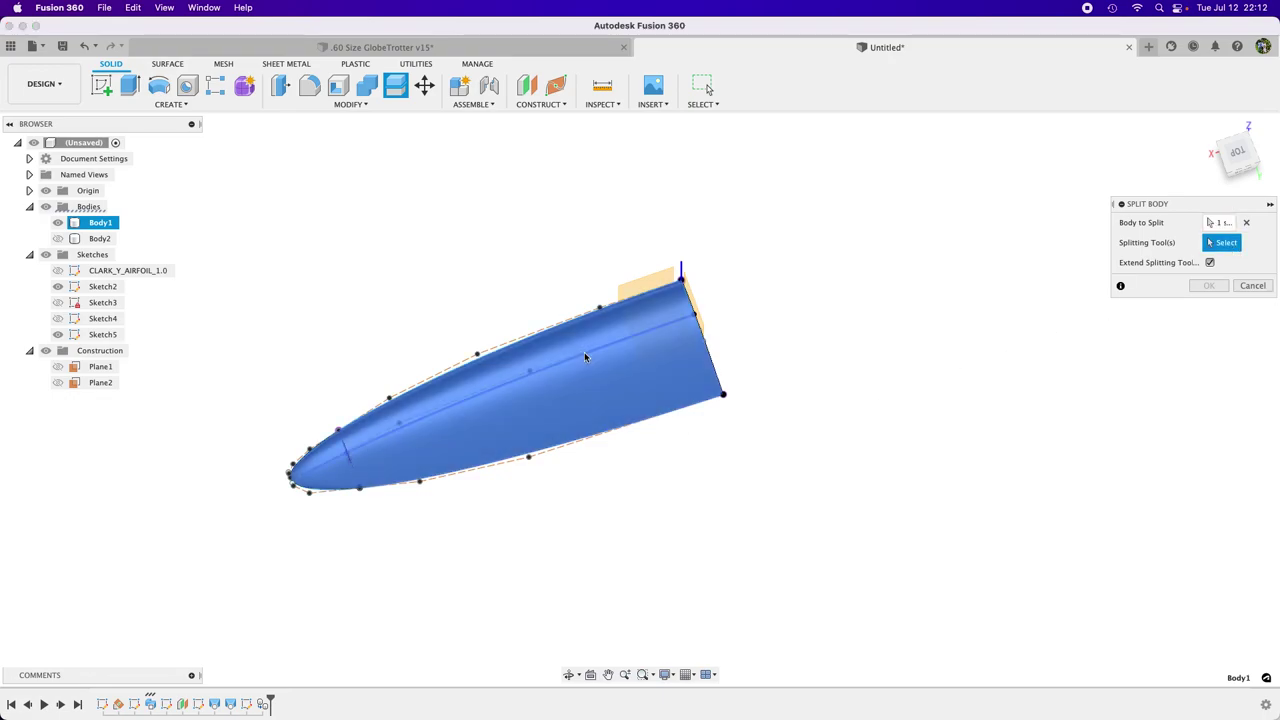
click(587, 355)
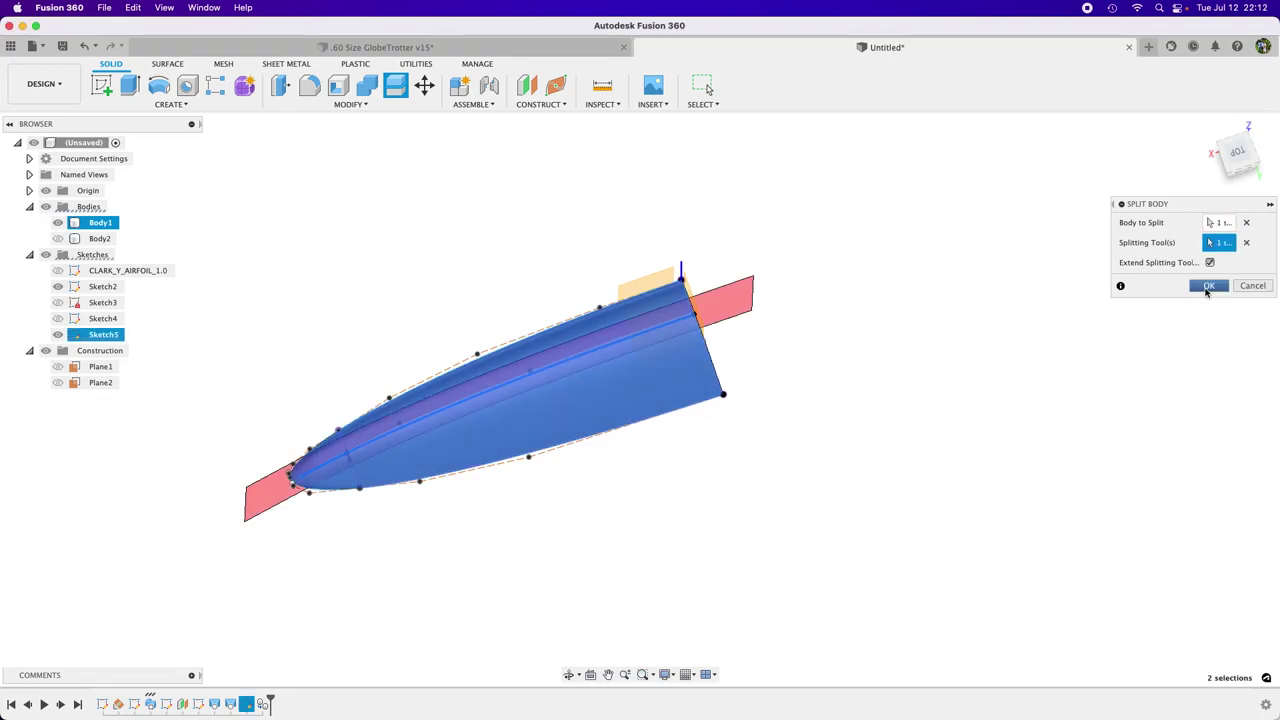
click(1208, 285)
Step: Start a new sketch on the root end face of the wing's aft piece
shift+middle_drag(908, 409, 777, 334)
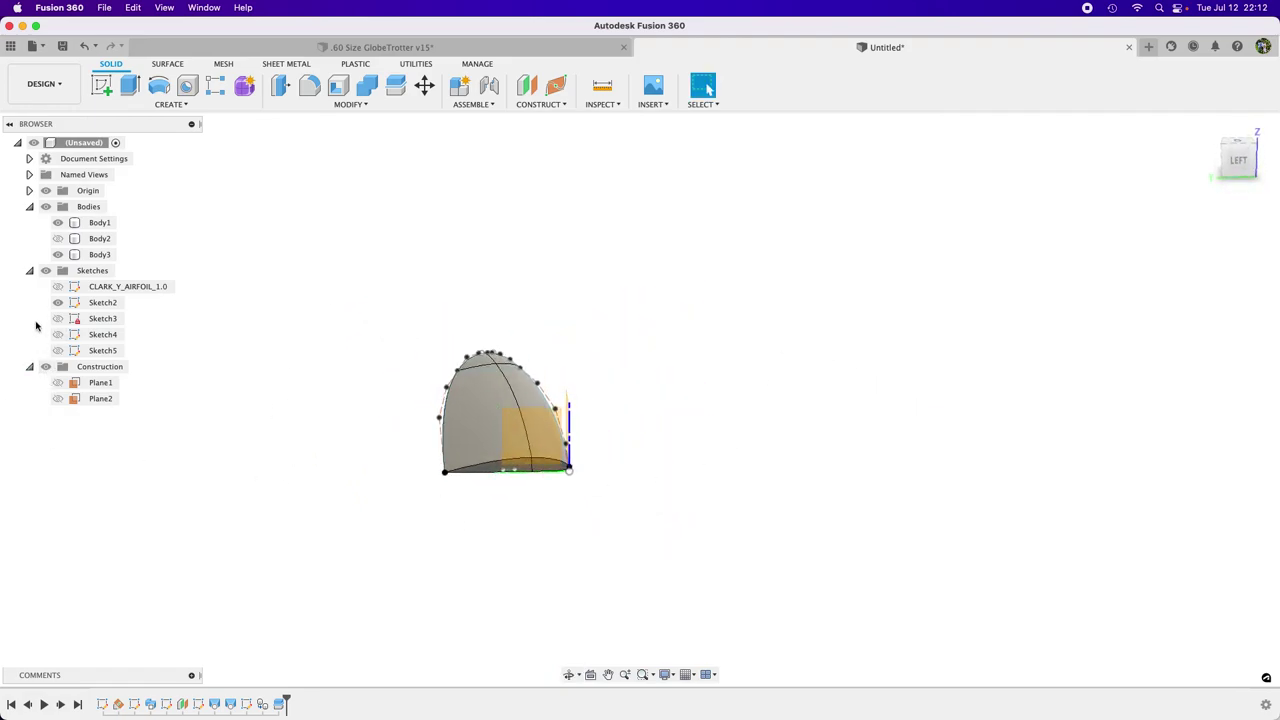
scroll(528, 486, up, 5)
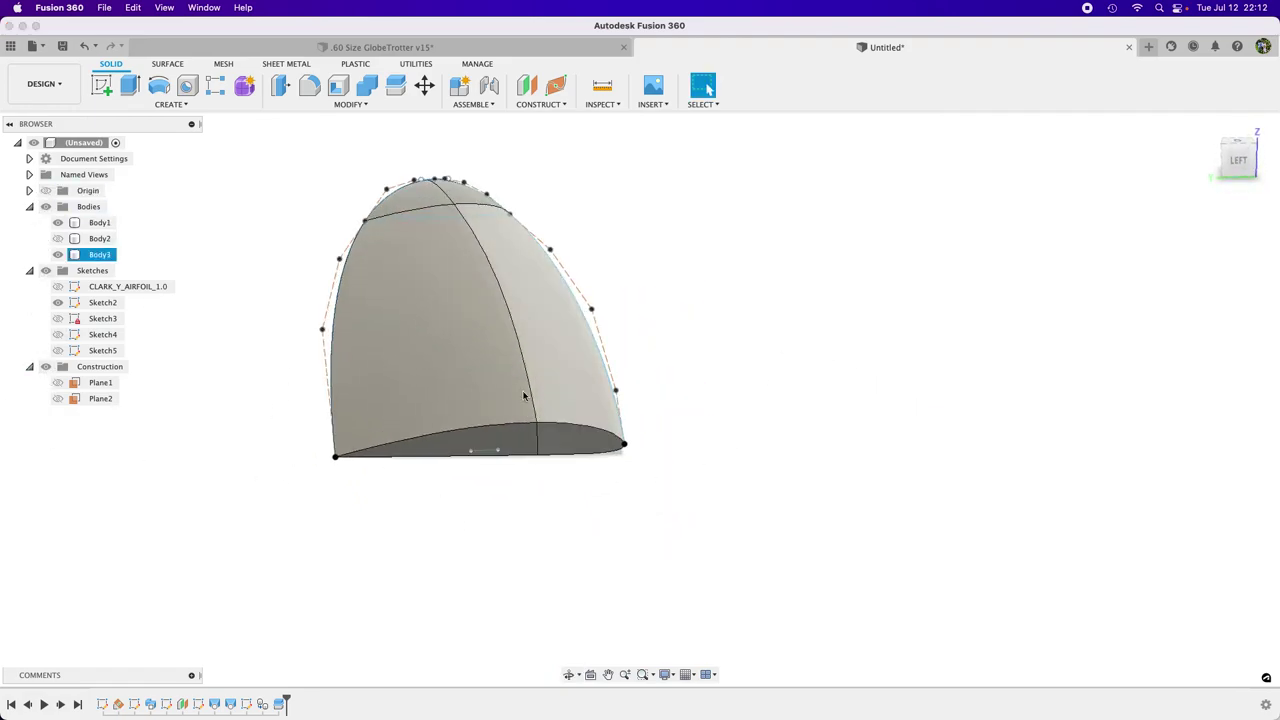
shift+middle_drag(808, 558, 806, 537)
click(430, 328)
click(101, 85)
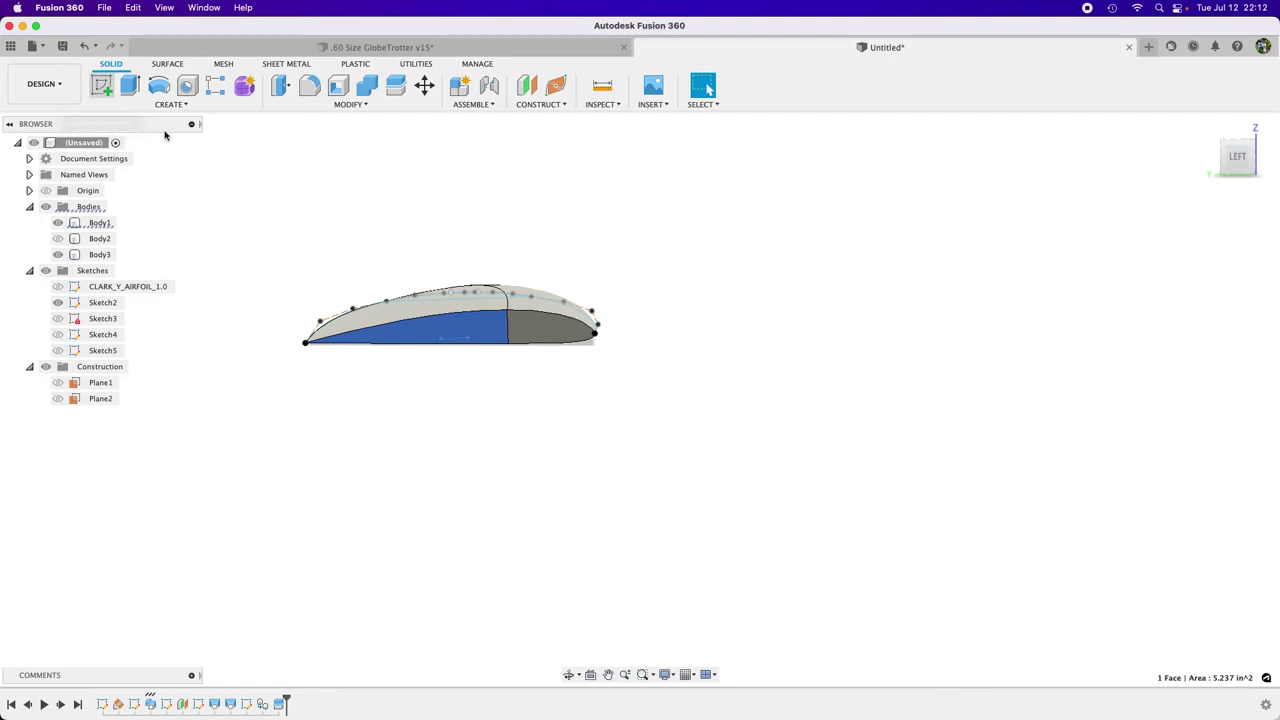
scroll(660, 403, up, 5)
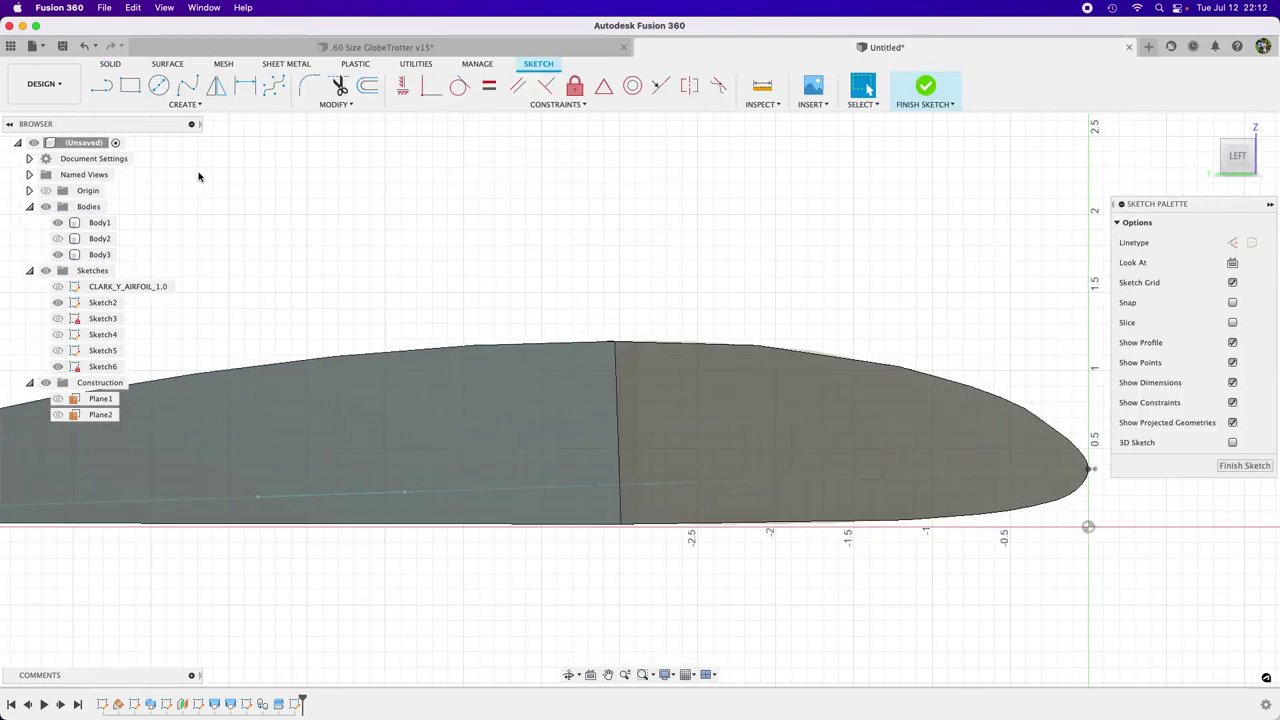
Step: Sketch a rectangle 0.25 in wide and 0.125 in high from the upper end of the root's split line and finish the sketch
click(136, 86)
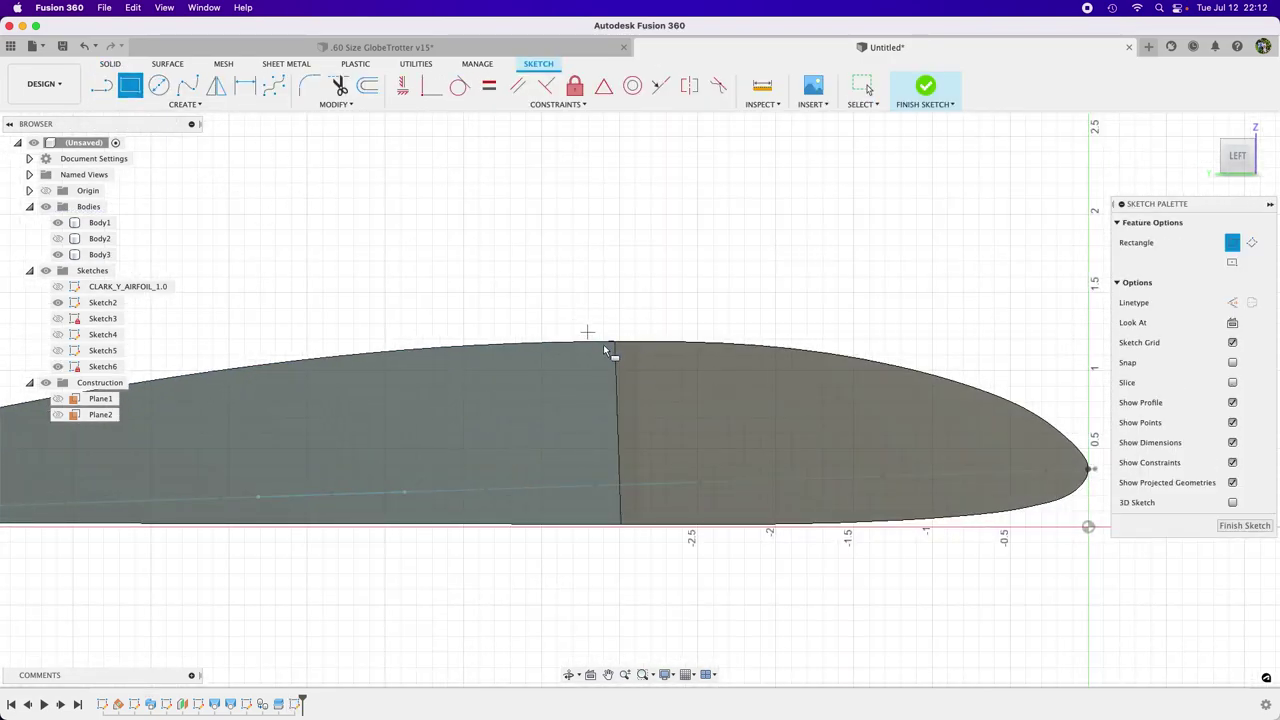
click(615, 343)
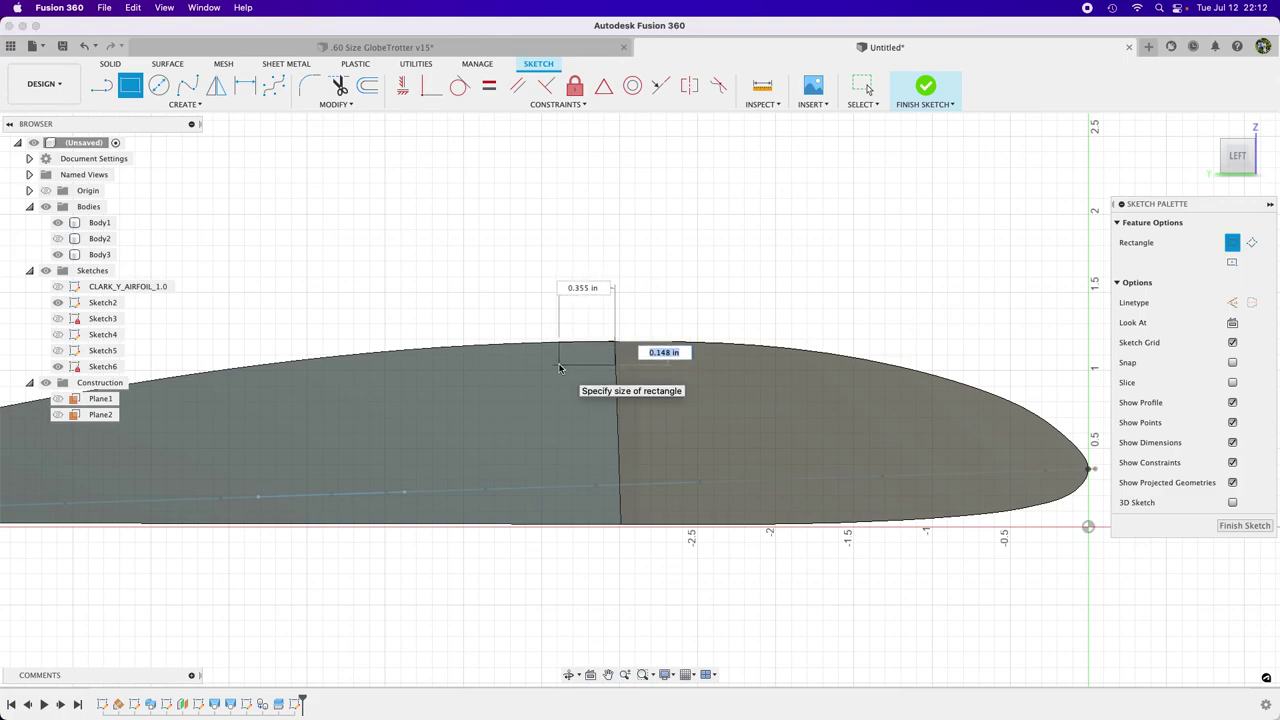
text(.125)
key(Tab)
key(Return)
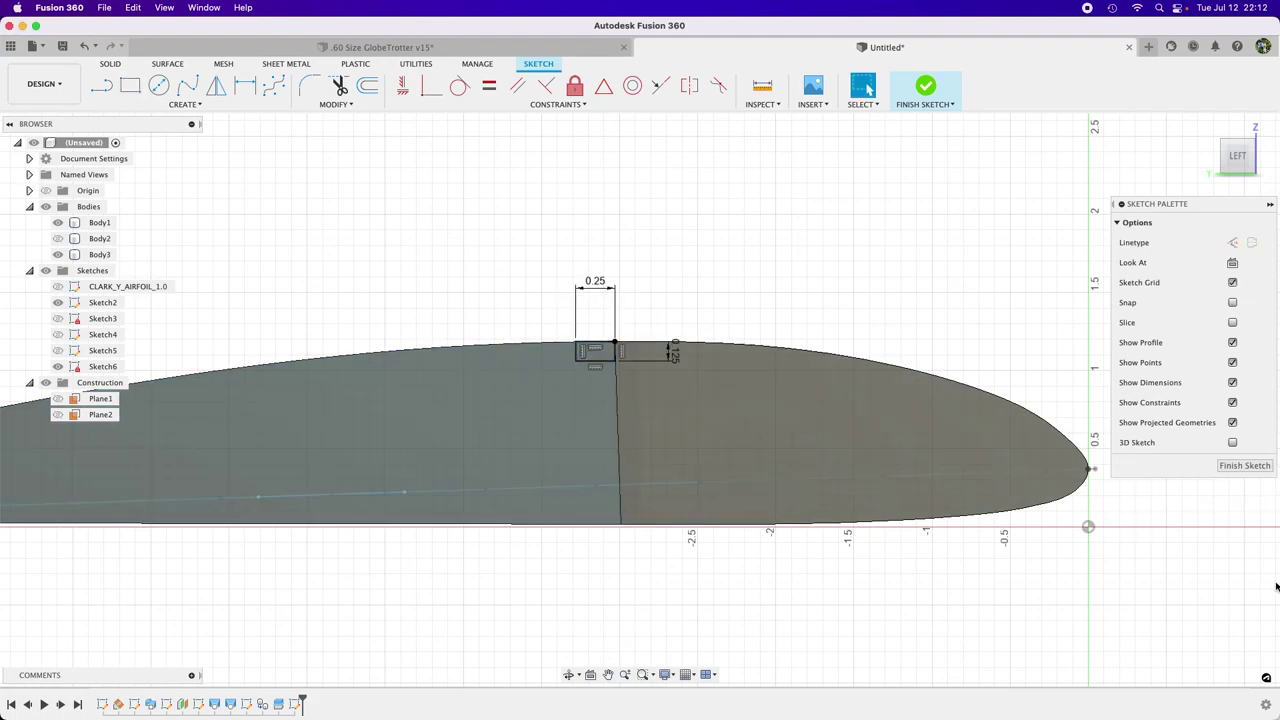
click(1246, 468)
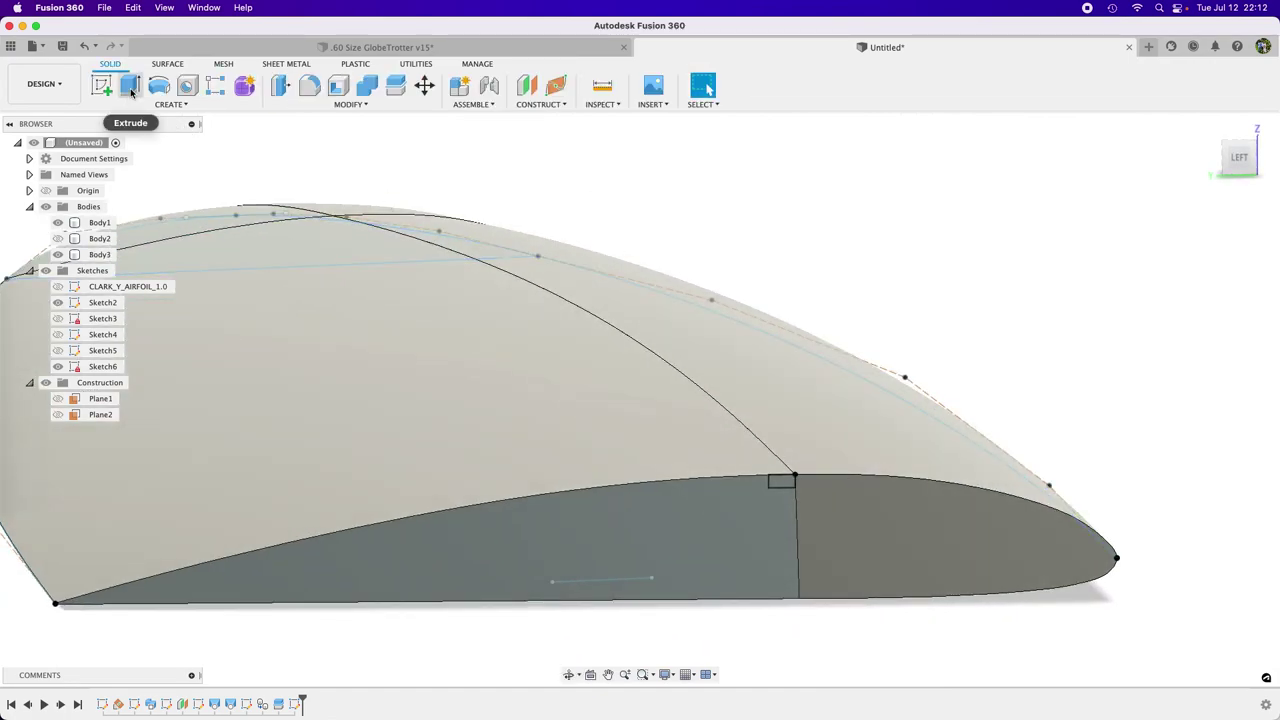
Step: Try to sweep the rectangular spar profile along Body1's upper split edge as a Single Path sweep
click(160, 105)
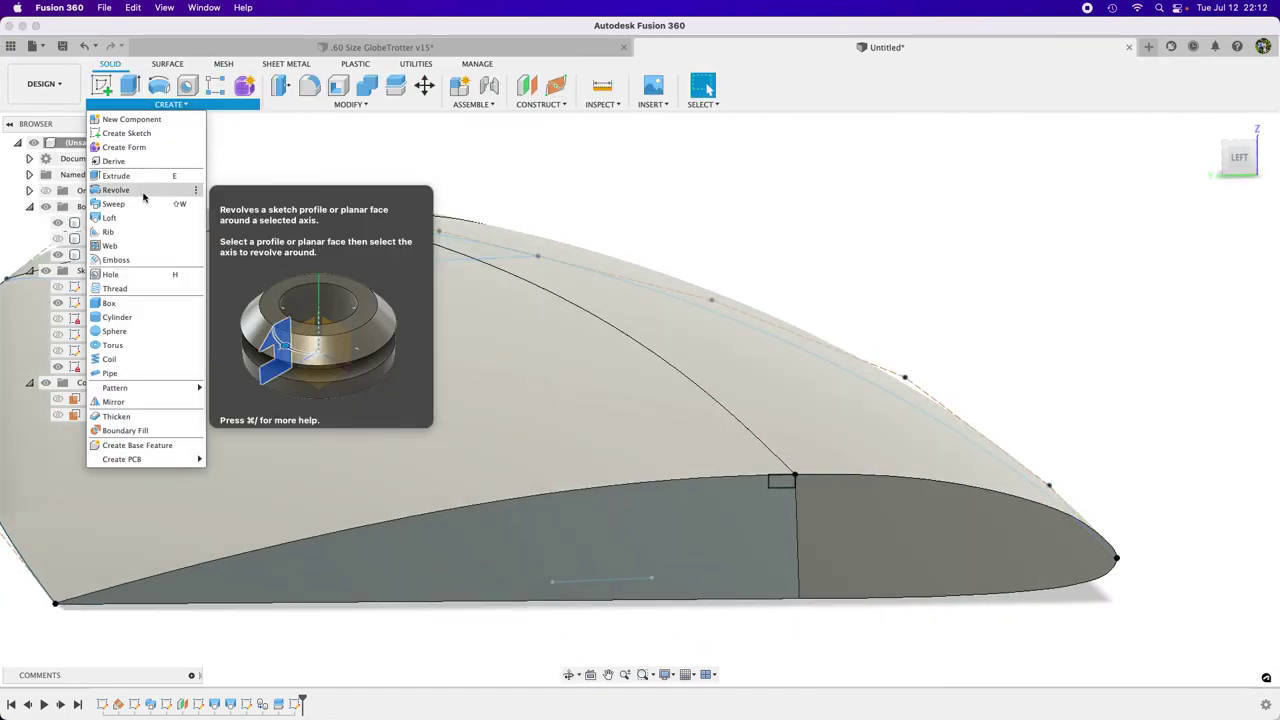
click(134, 203)
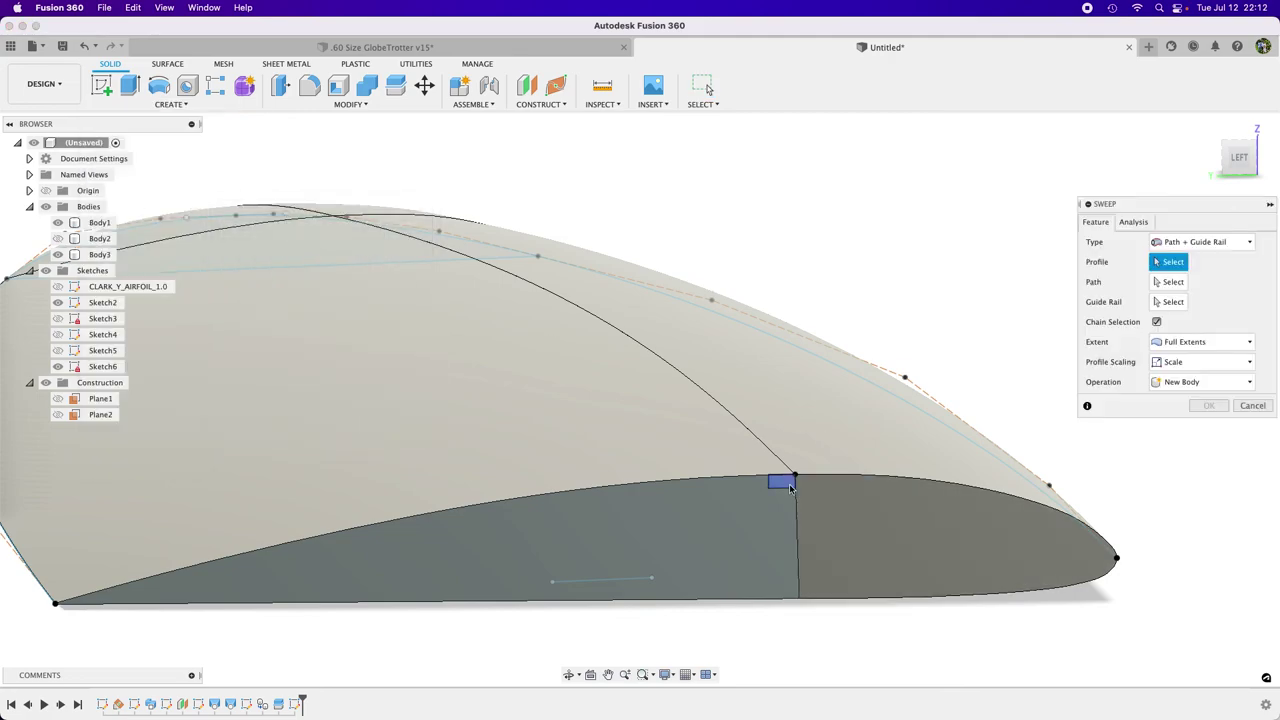
click(796, 486)
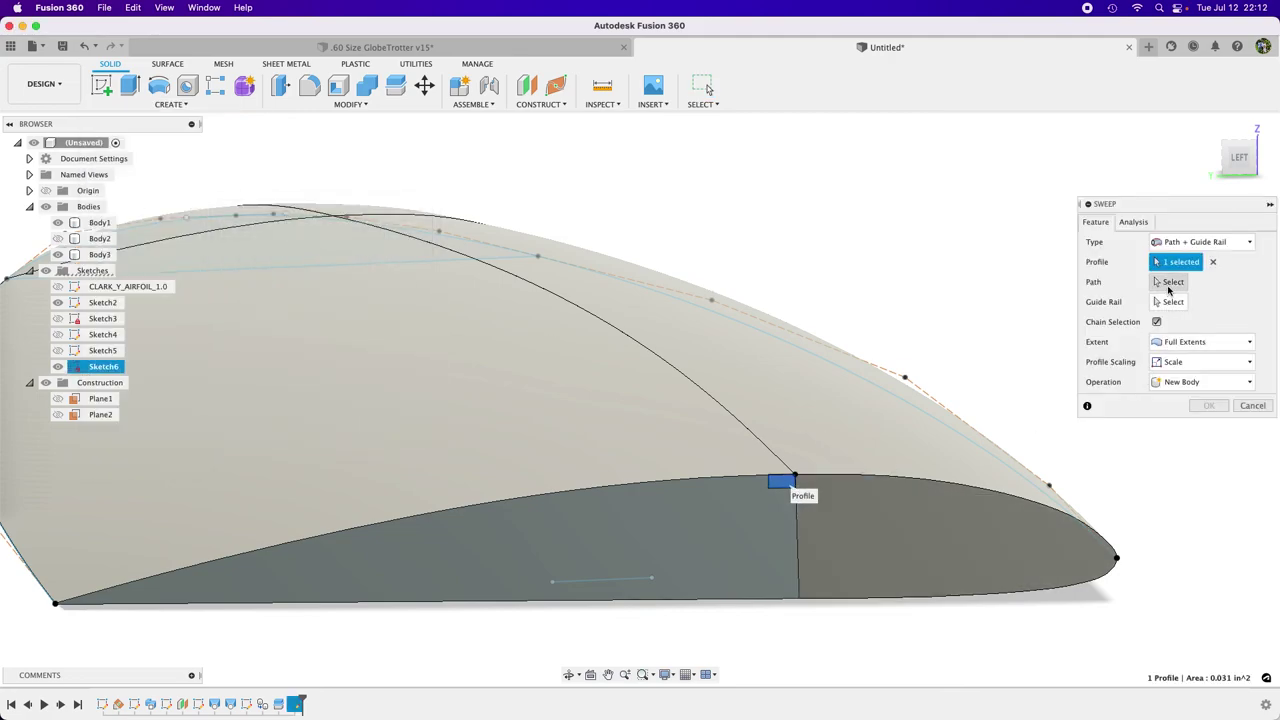
click(1226, 241)
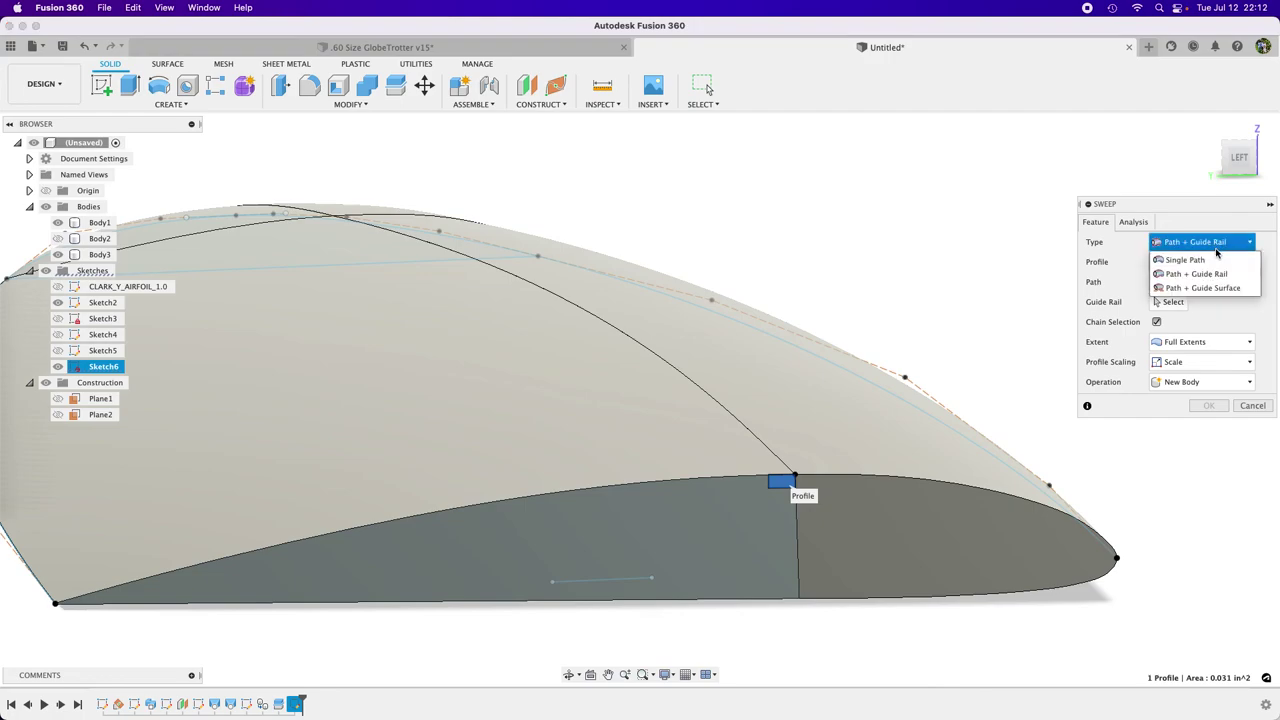
click(1190, 259)
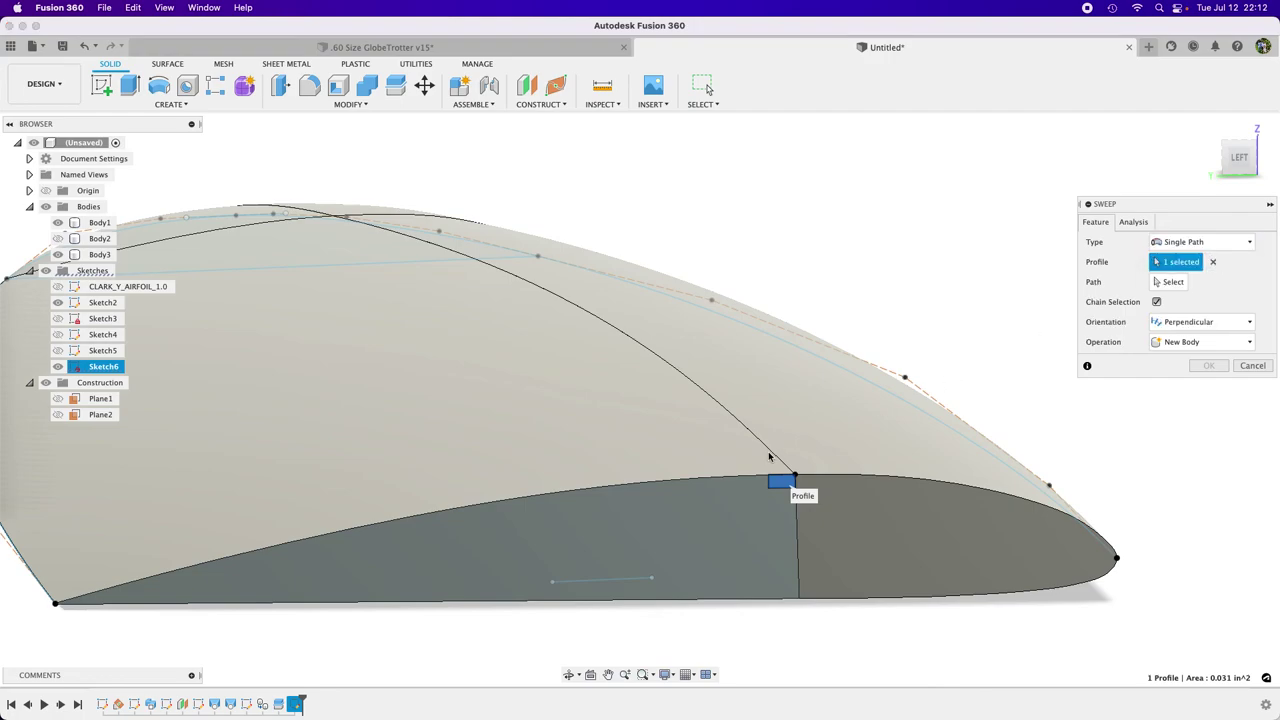
click(1170, 281)
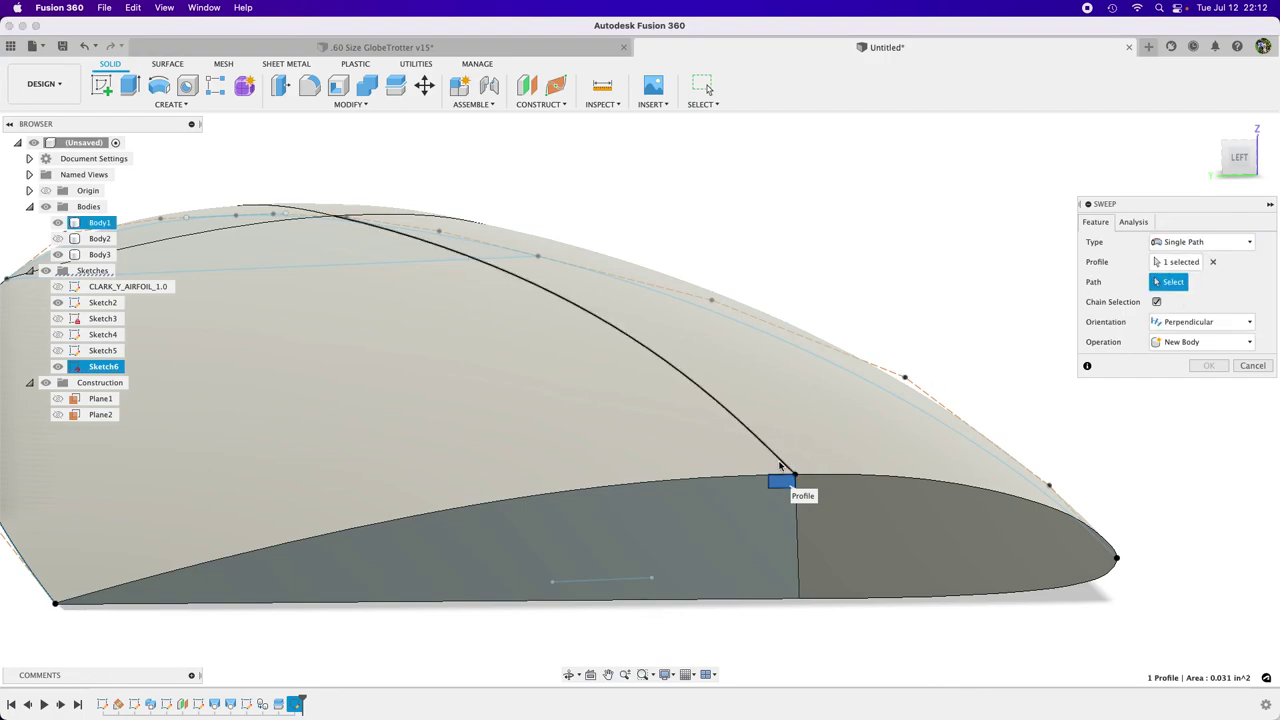
click(529, 504)
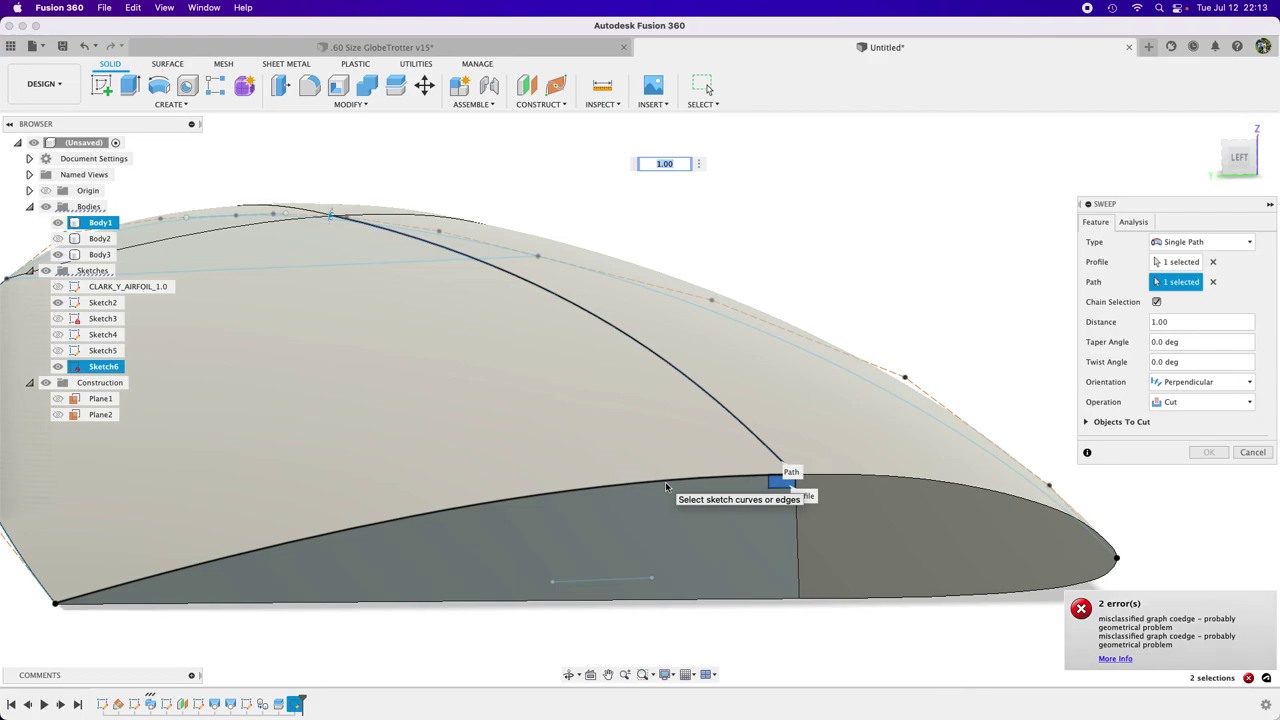
click(1250, 453)
Step: Undo finishing the root sketch and drawing its 0.25 in wide rectangle
scroll(716, 474, up, 10)
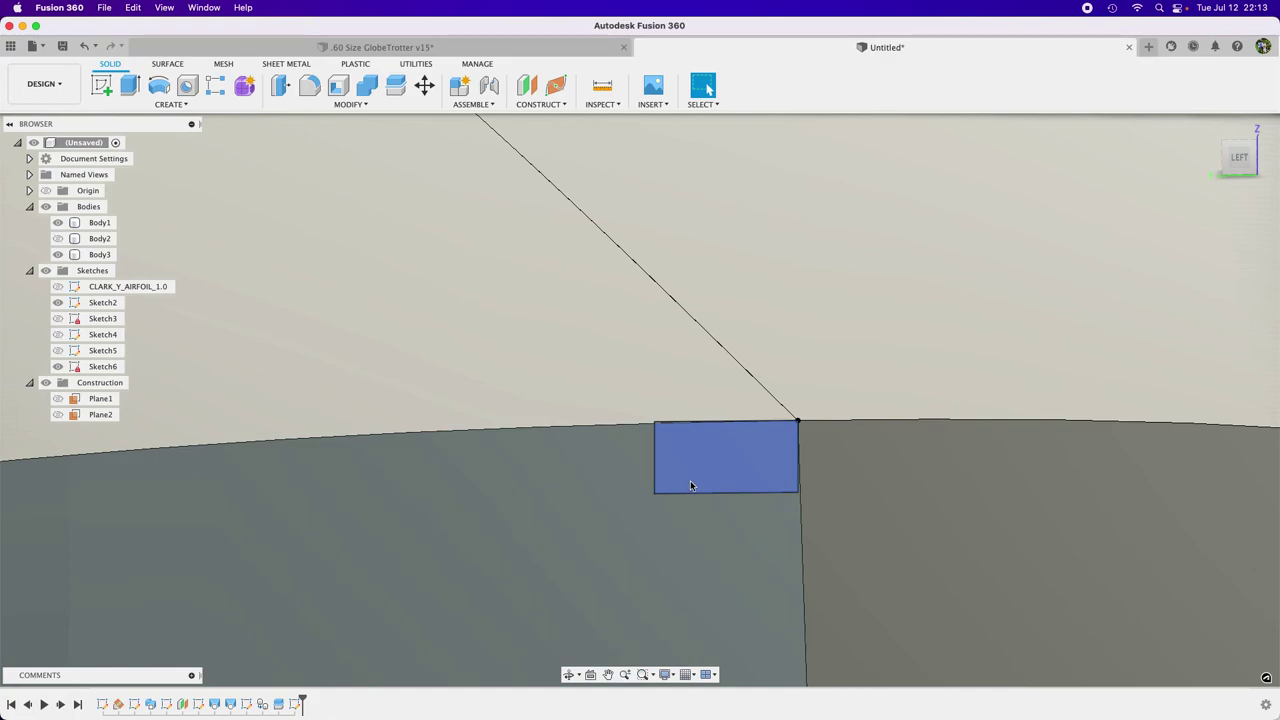
click(683, 443)
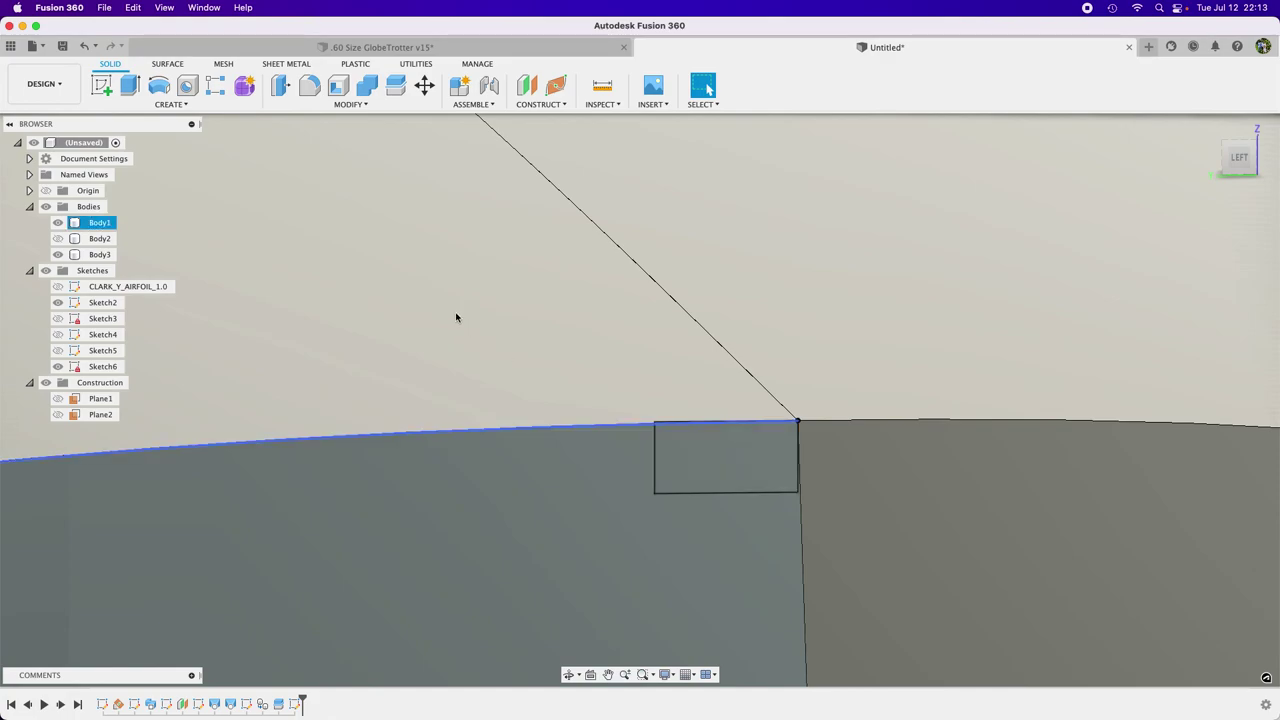
scroll(456, 317, down, 5)
scroll(583, 338, down, 3)
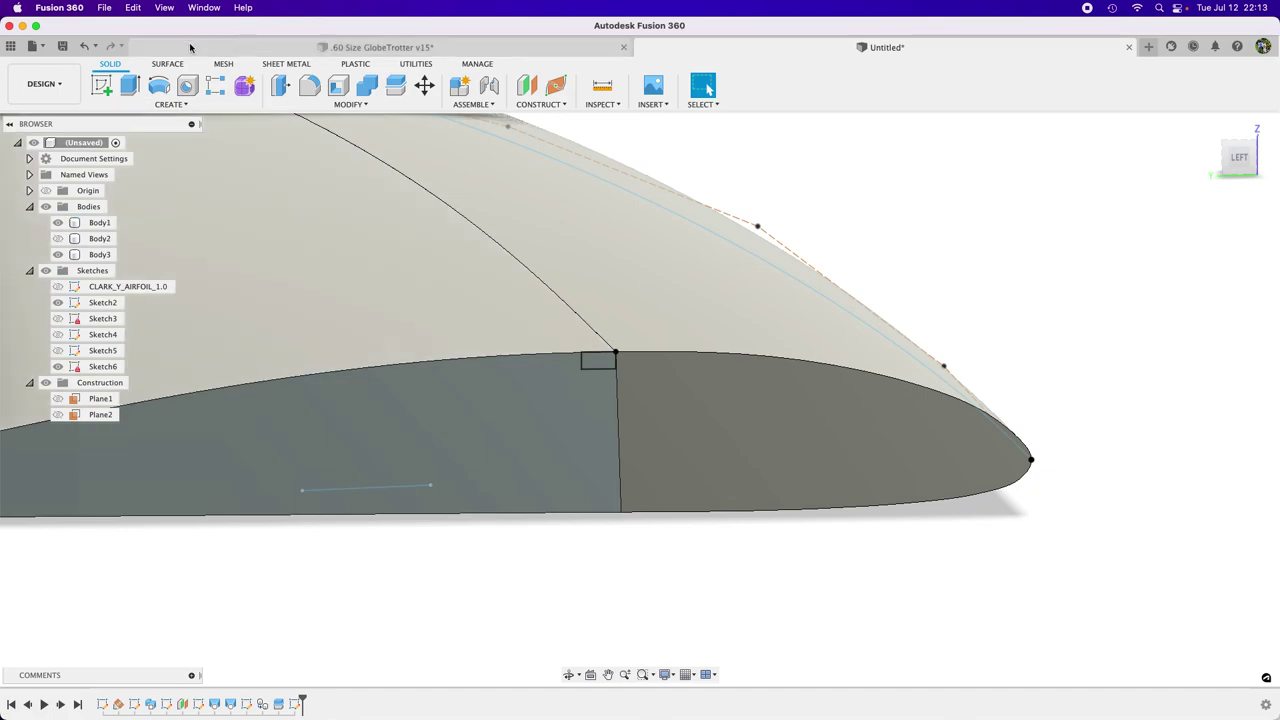
click(88, 46)
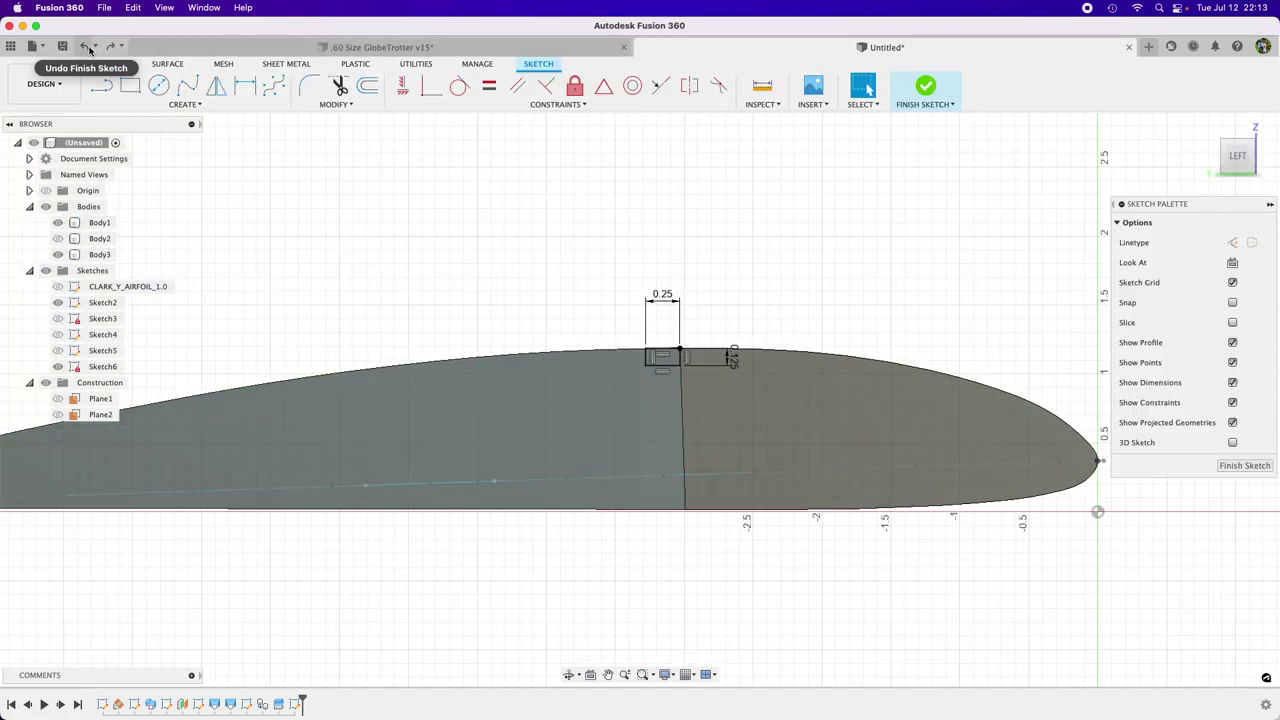
Step: Sketch a 0.125 in by 0.125 in square from the upper end of the root's split line and finish the sketch
click(130, 85)
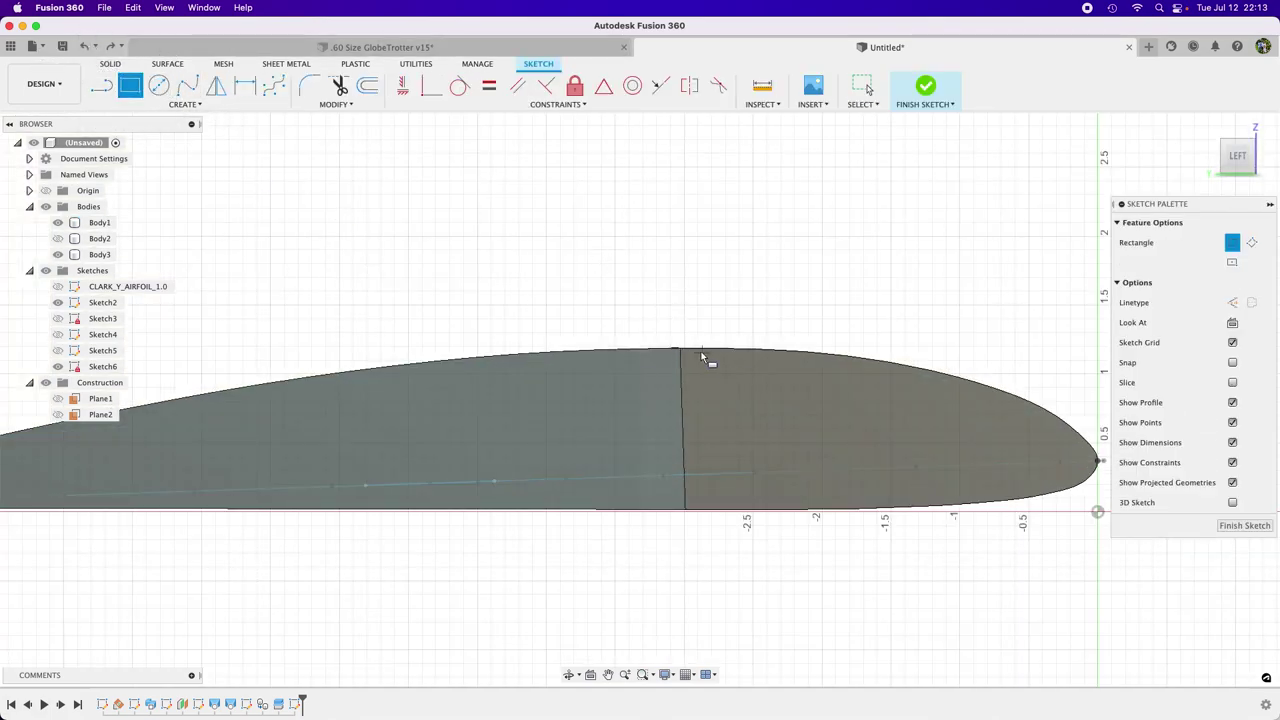
scroll(702, 352, up, 4)
click(651, 347)
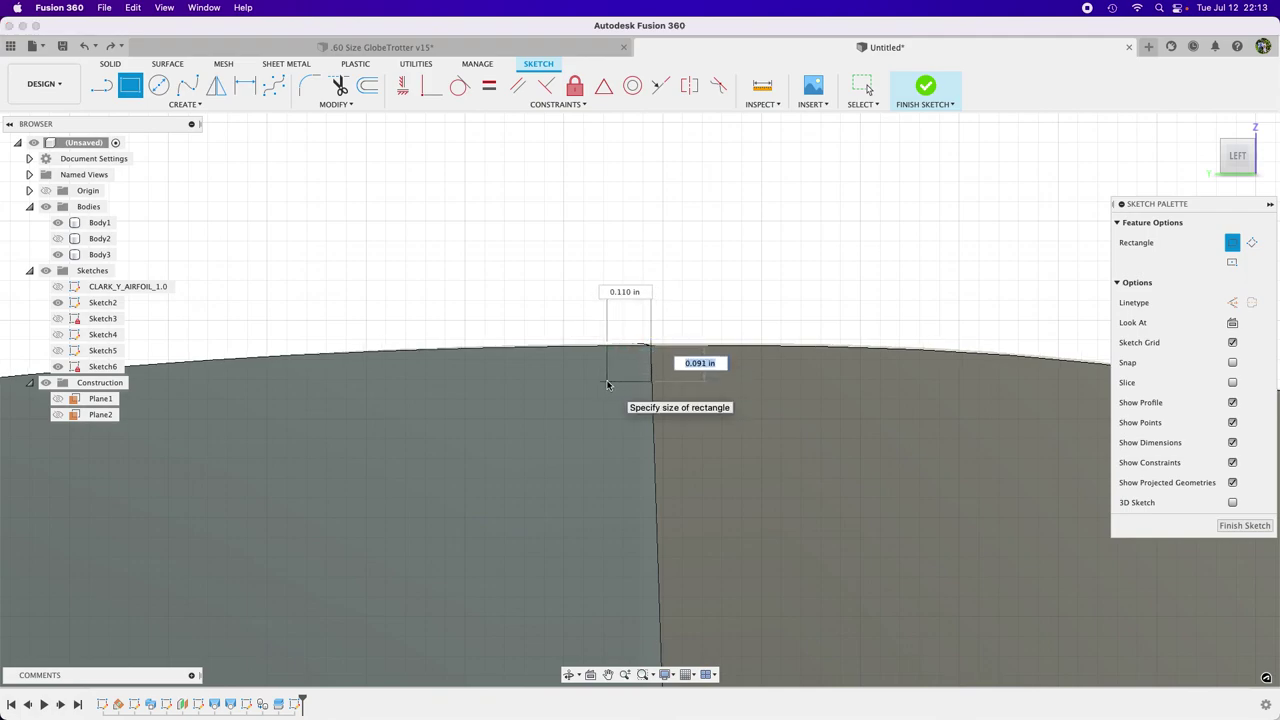
key(Tab)
key(Tab)
text(.125)
key(Return)
key(Escape)
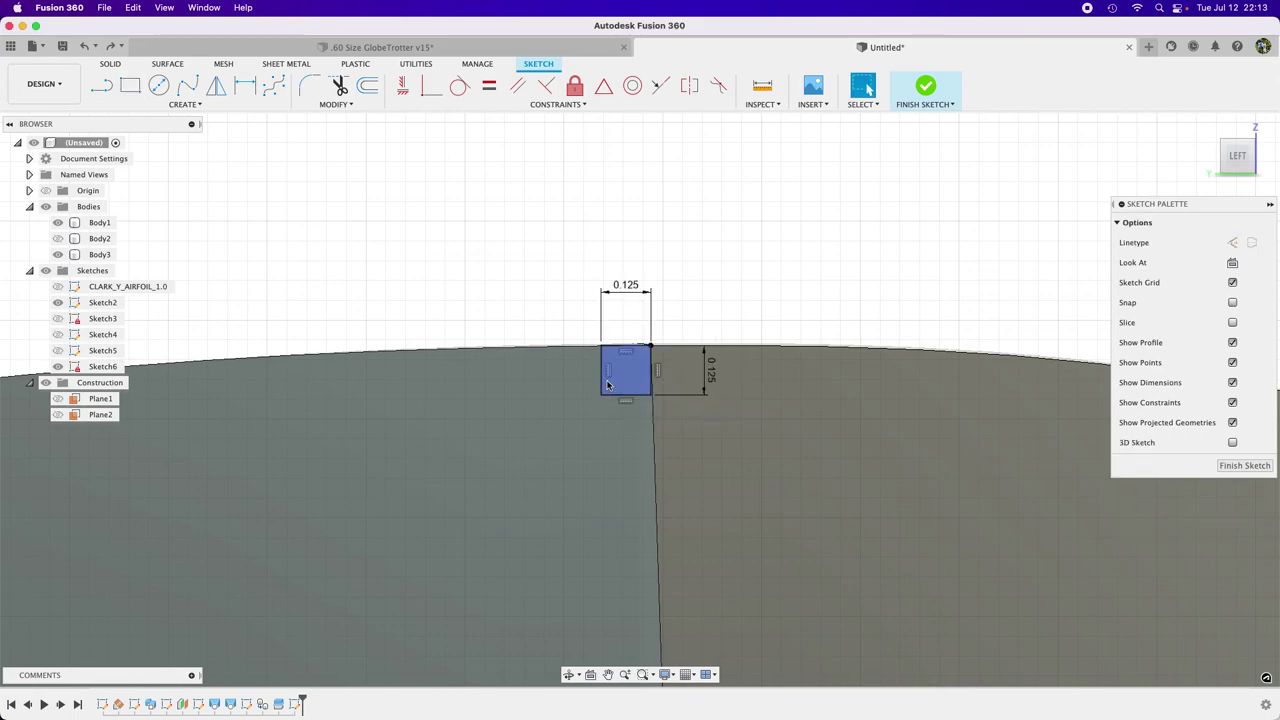
click(1244, 465)
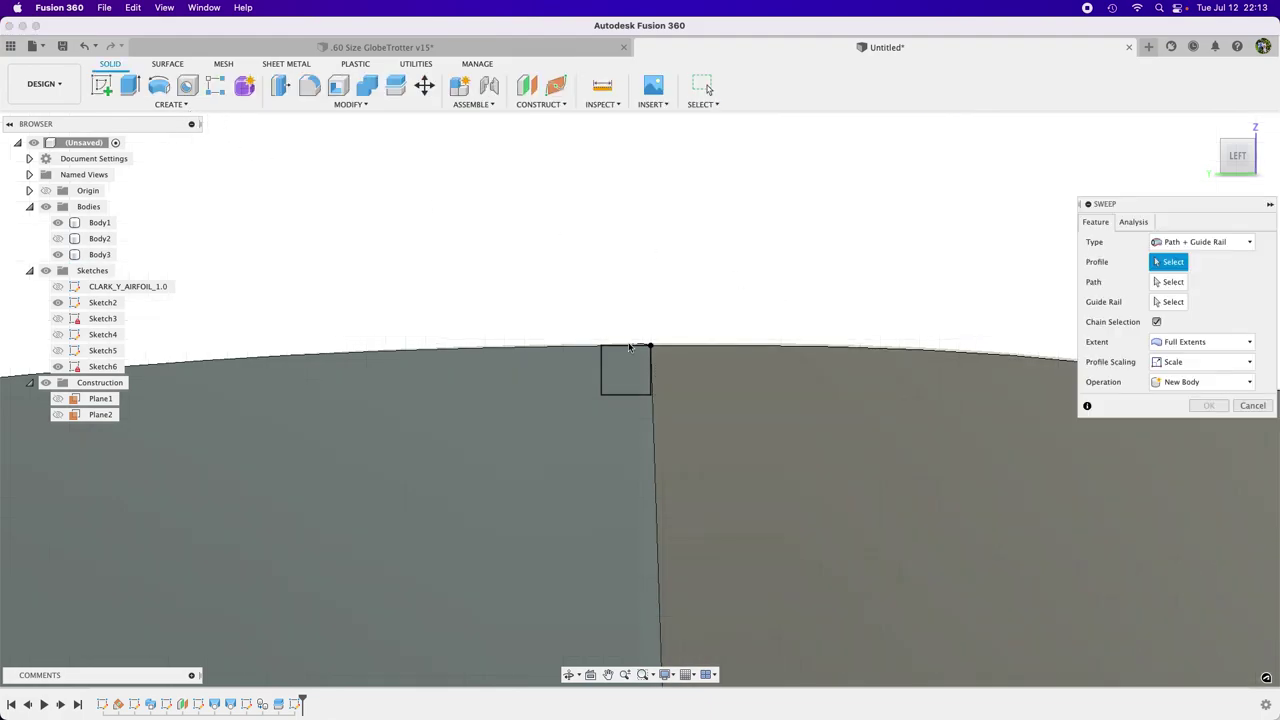
Step: Try to sweep the 0.125 in square profile along Body1's upper split edge as a Single Path sweep
click(627, 373)
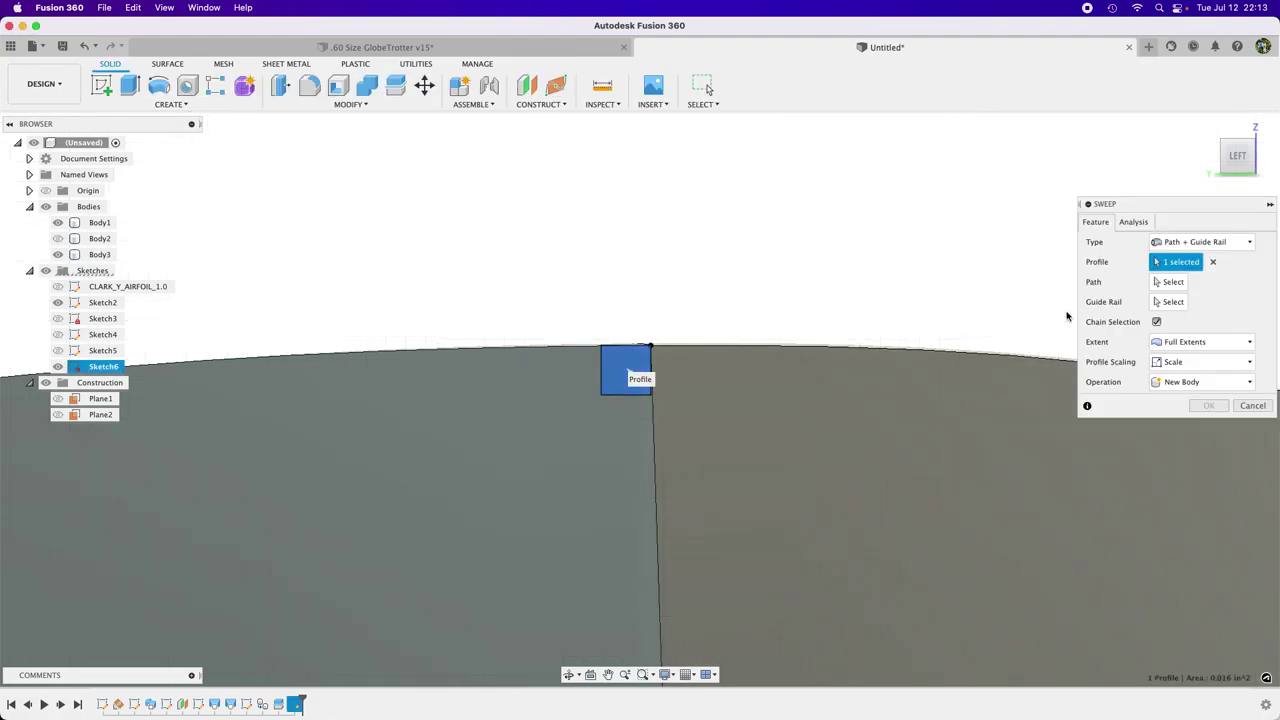
click(1246, 241)
click(1231, 261)
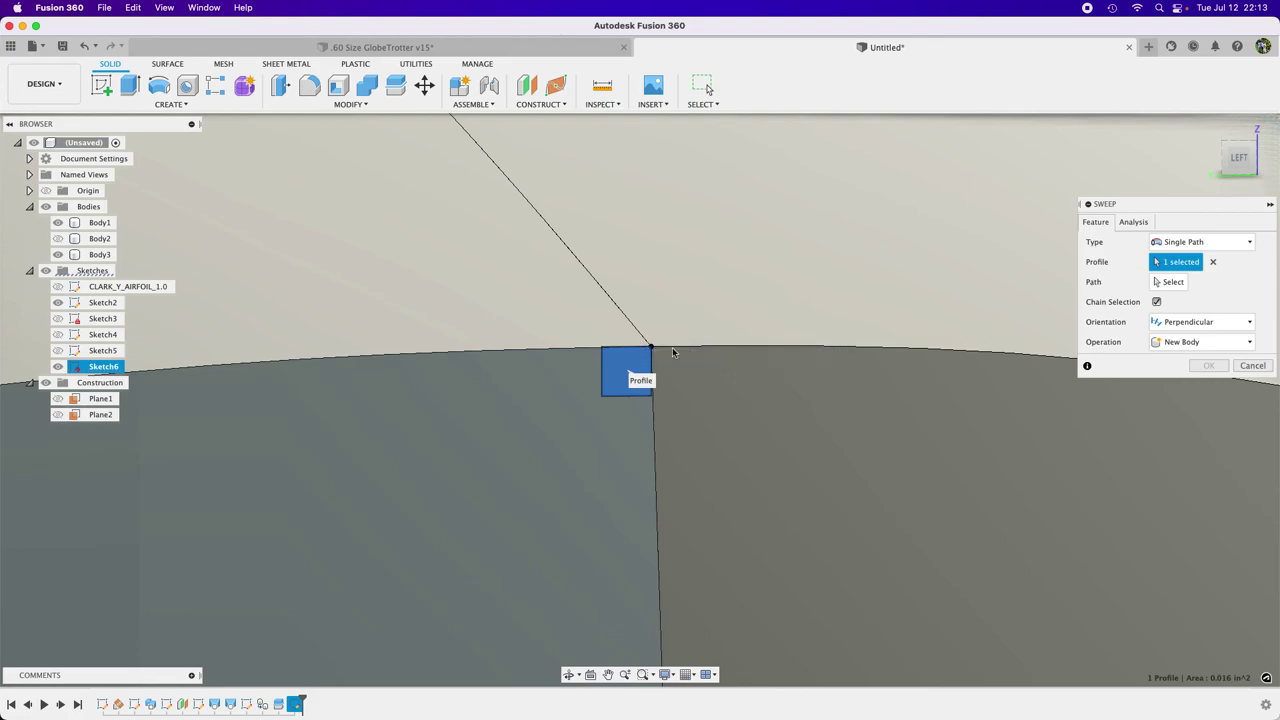
click(1219, 243)
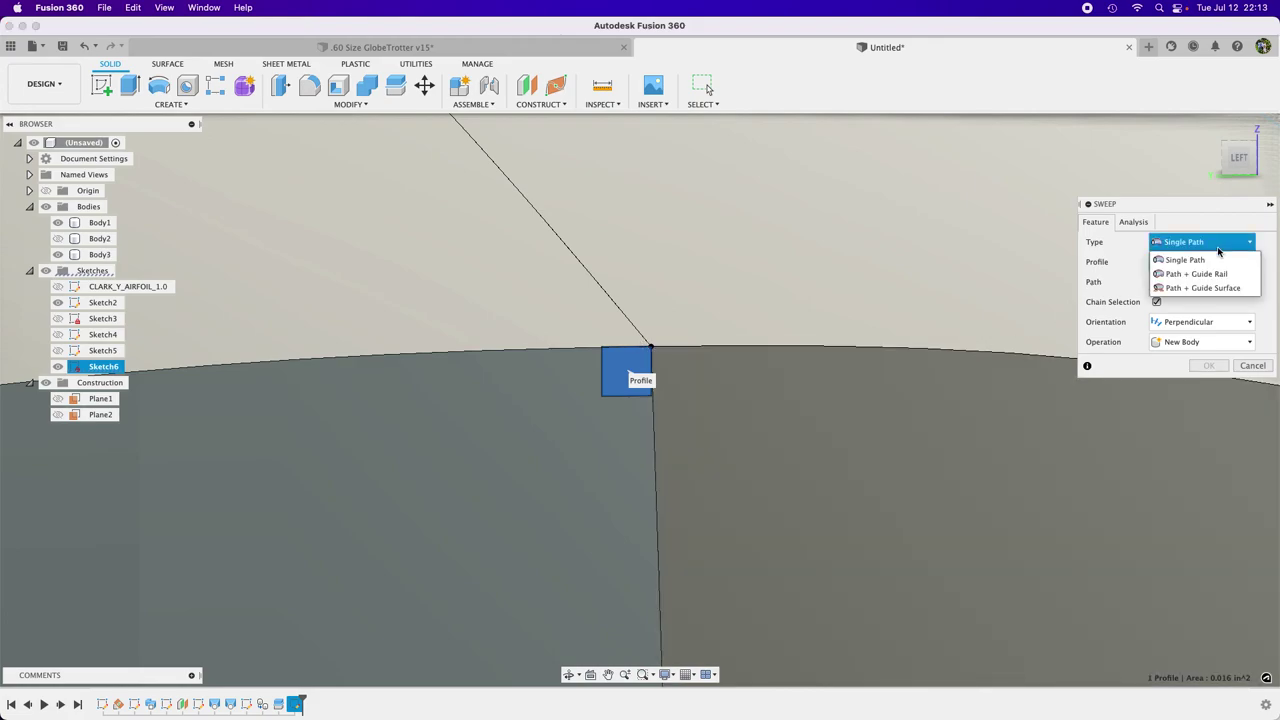
click(1219, 252)
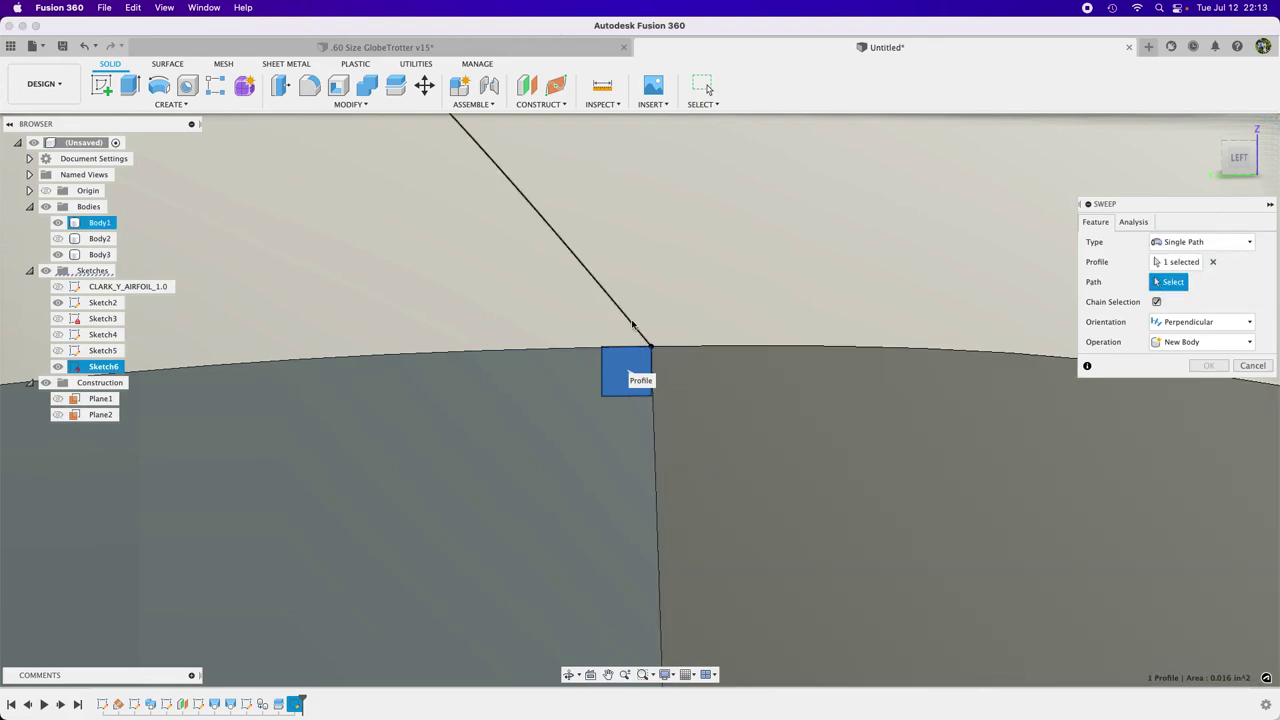
click(547, 398)
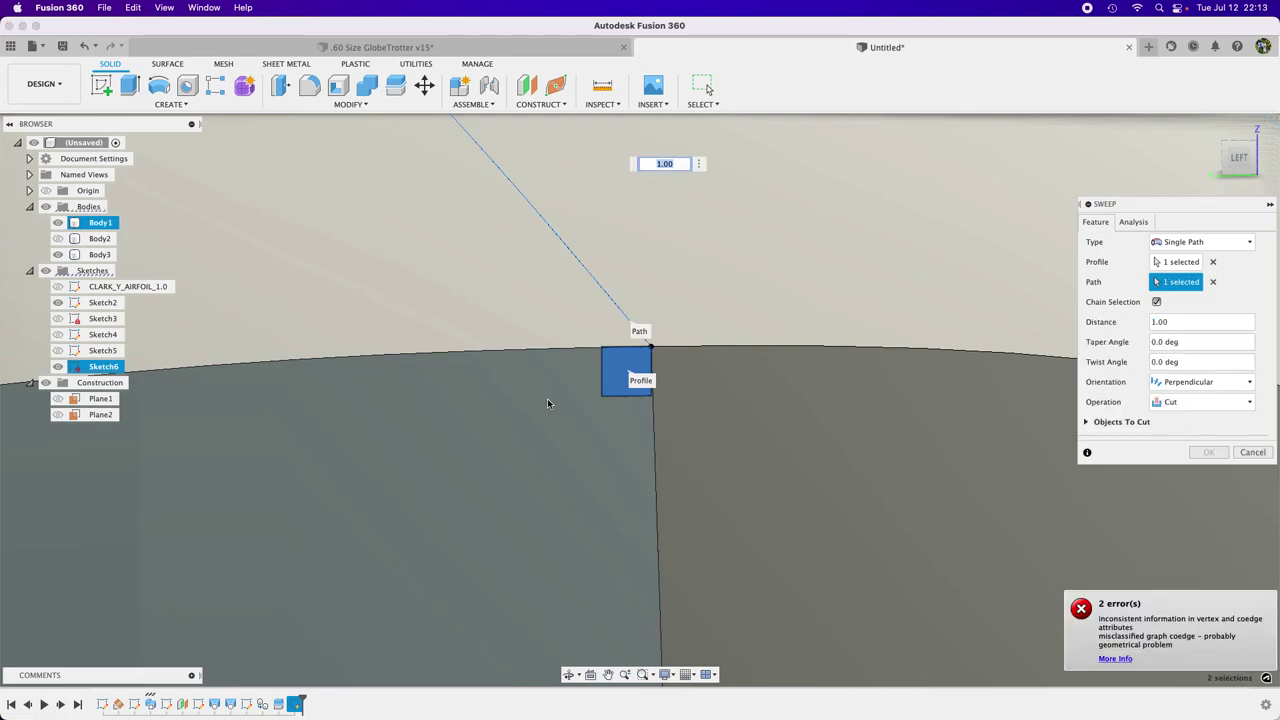
click(1115, 659)
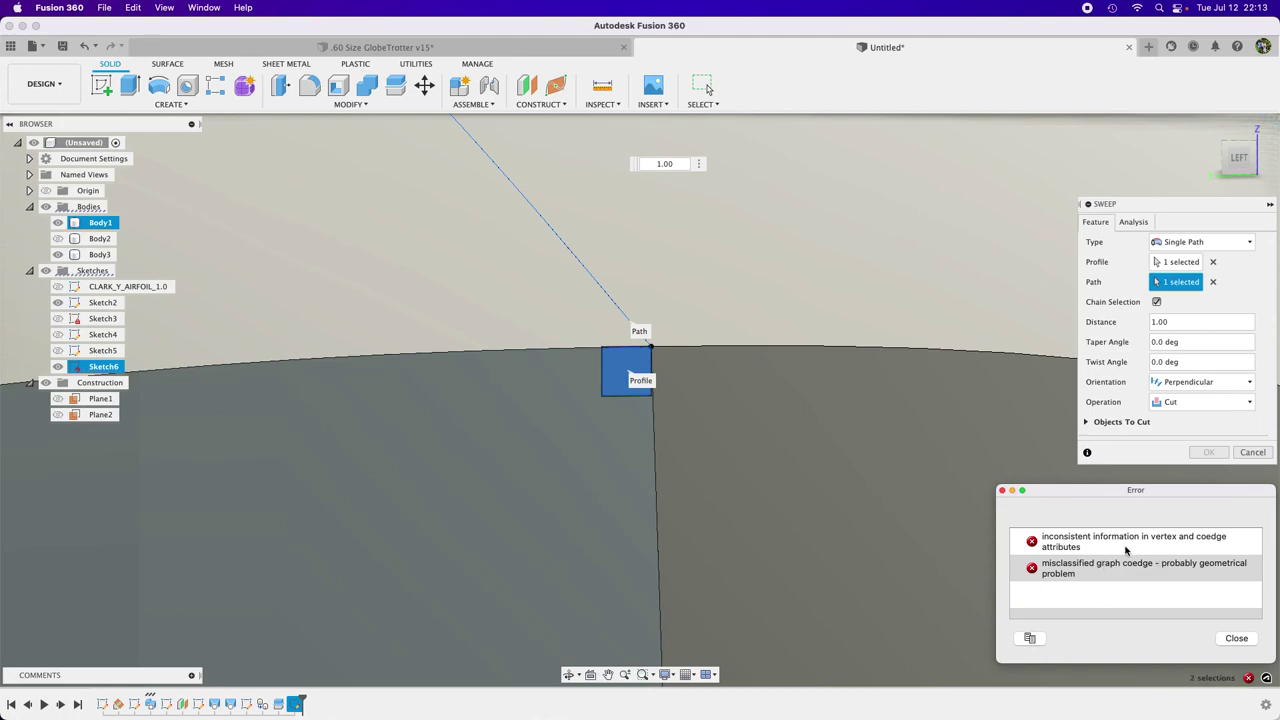
click(1236, 638)
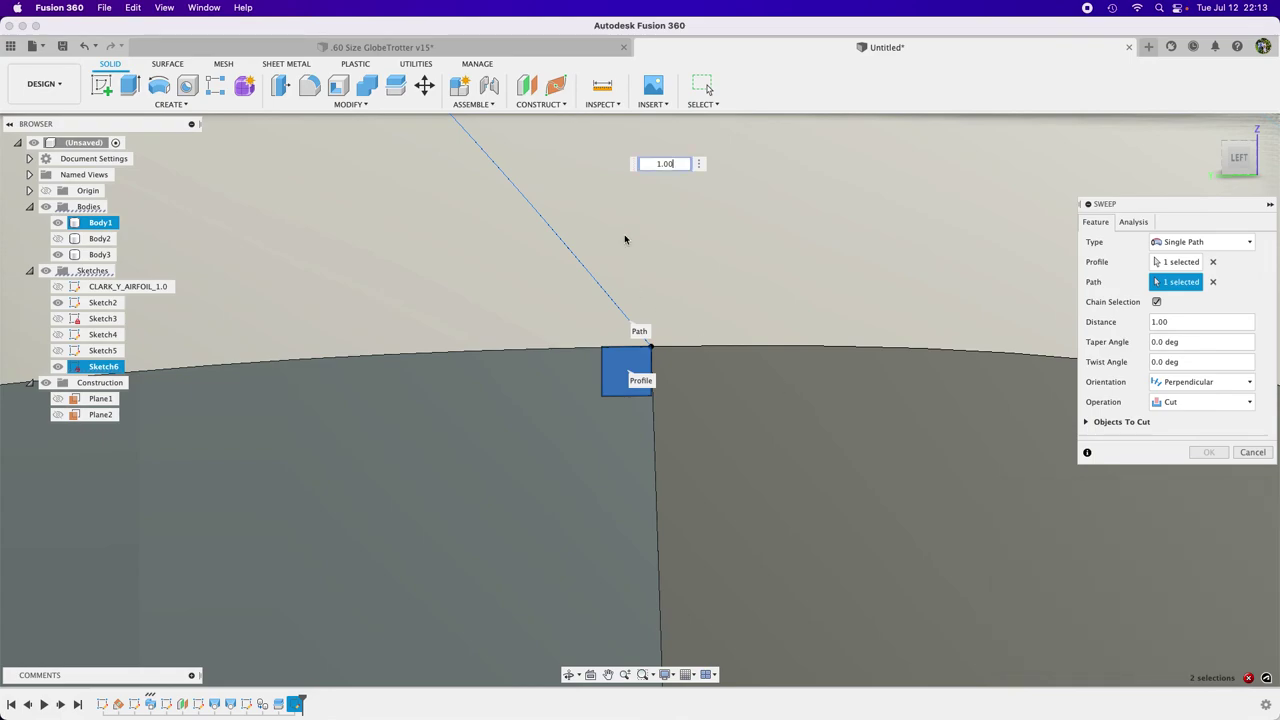
scroll(625, 235, down, 5)
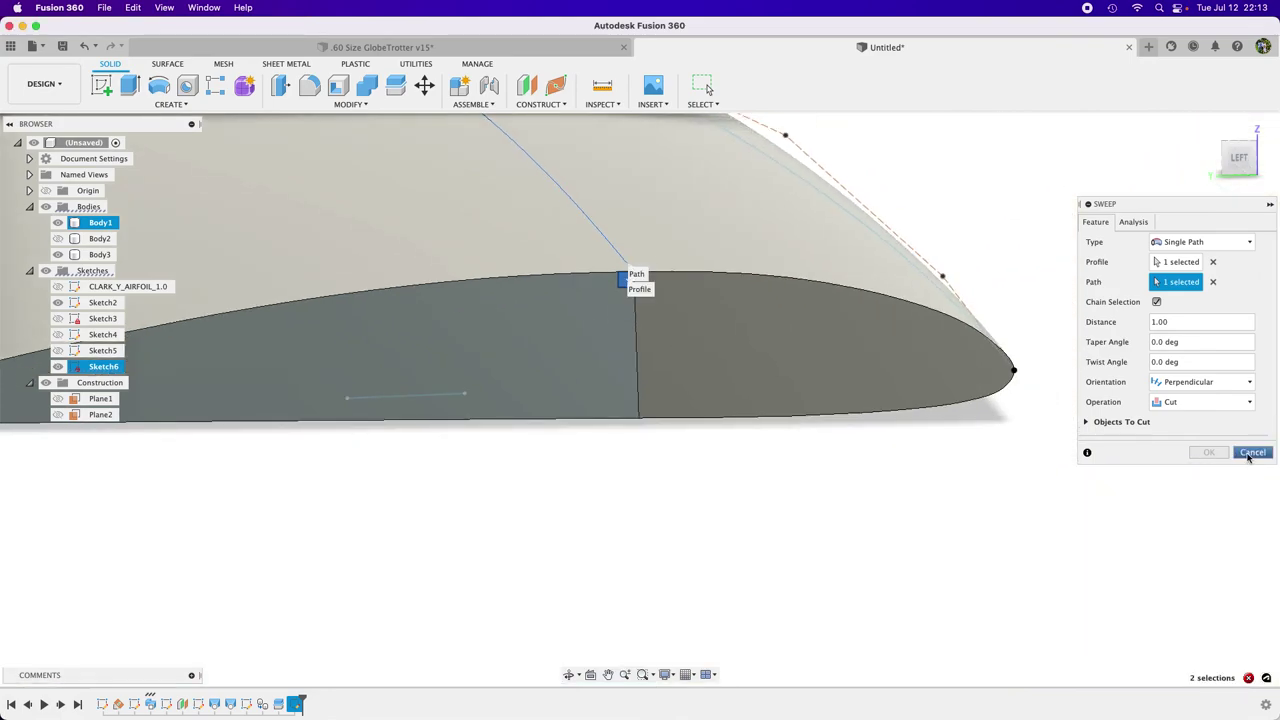
click(1252, 452)
Step: Hide Body3, the leading-edge piece of the wing
shift+middle_drag(694, 508, 1011, 471)
key(Escape)
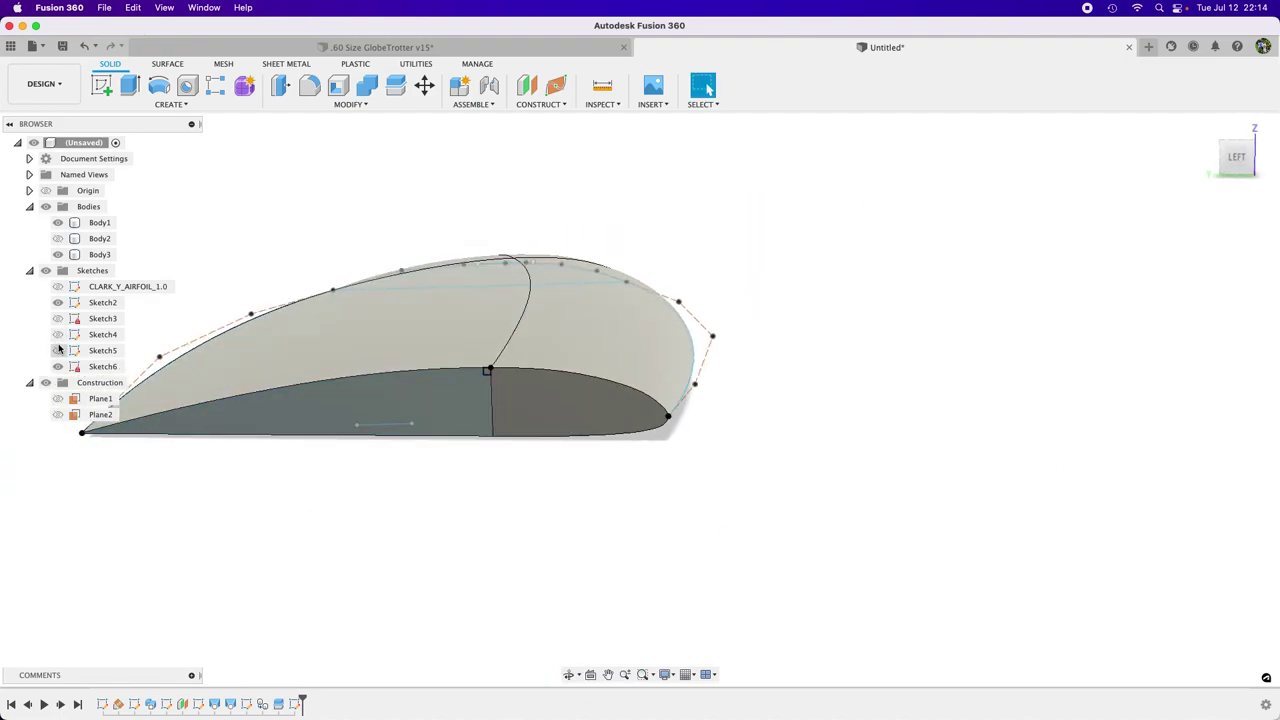
click(58, 367)
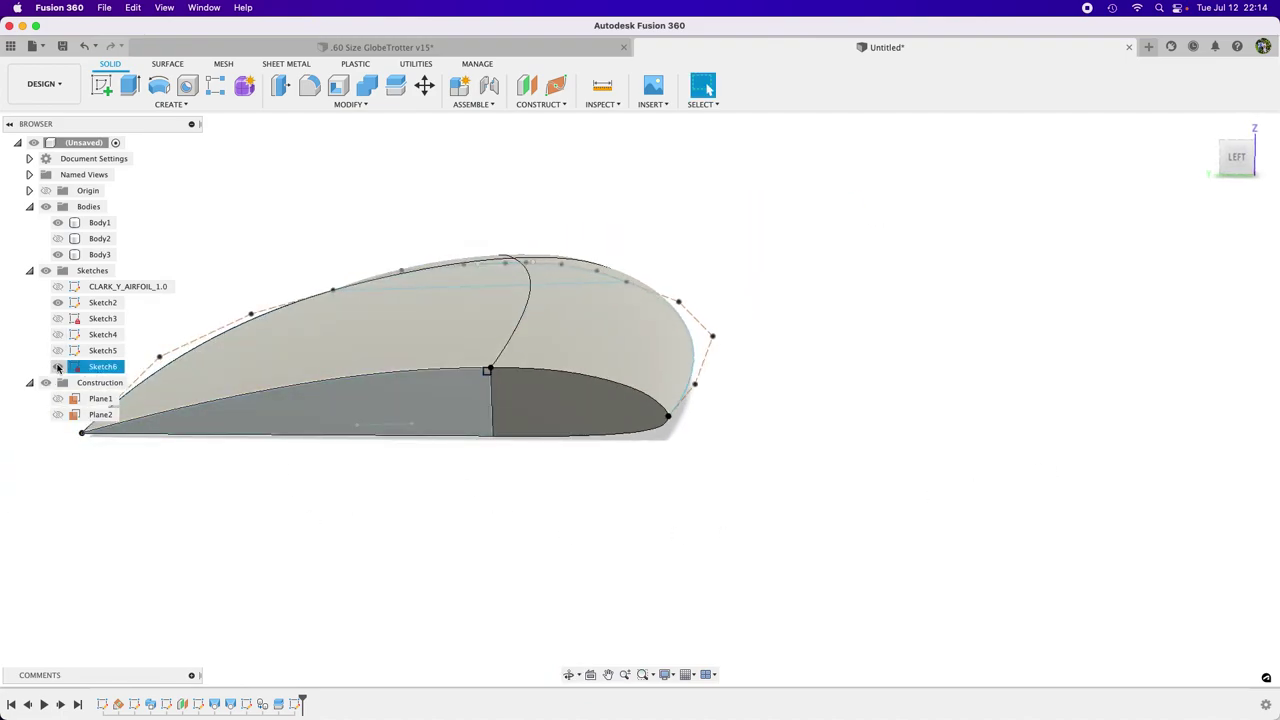
click(553, 570)
click(514, 403)
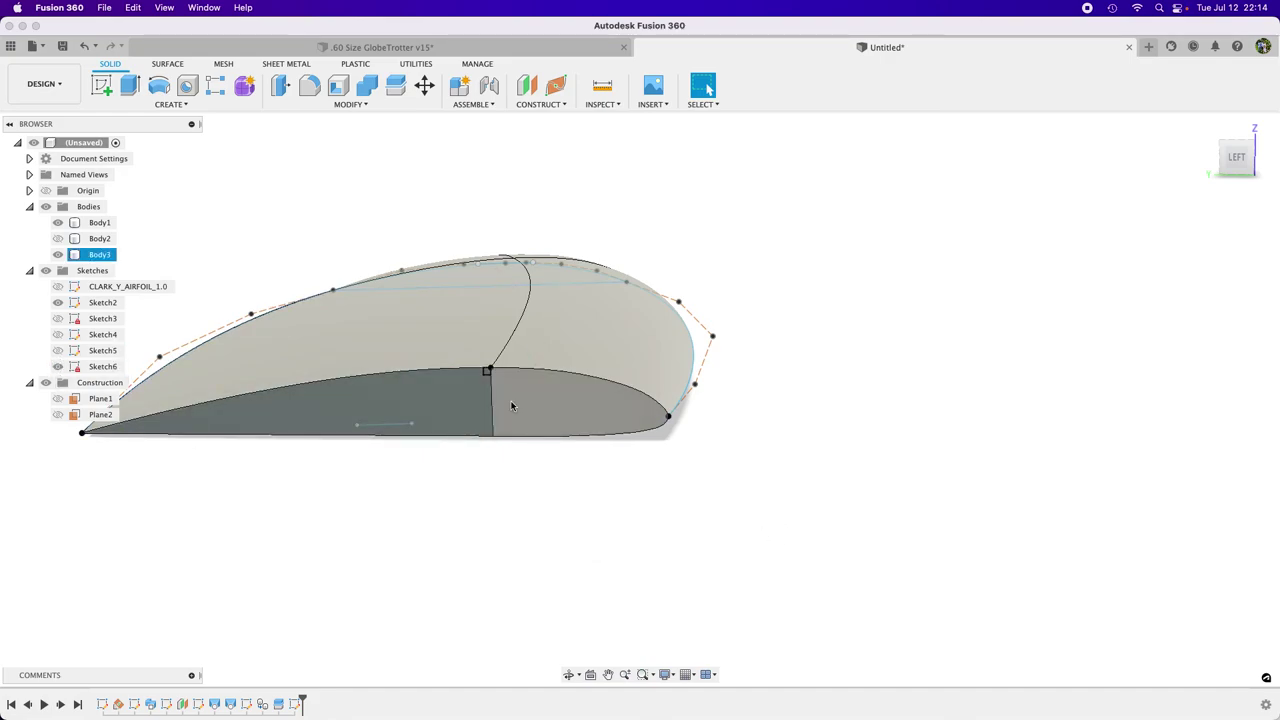
key(v)
shift+middle_drag(937, 462, 905, 470)
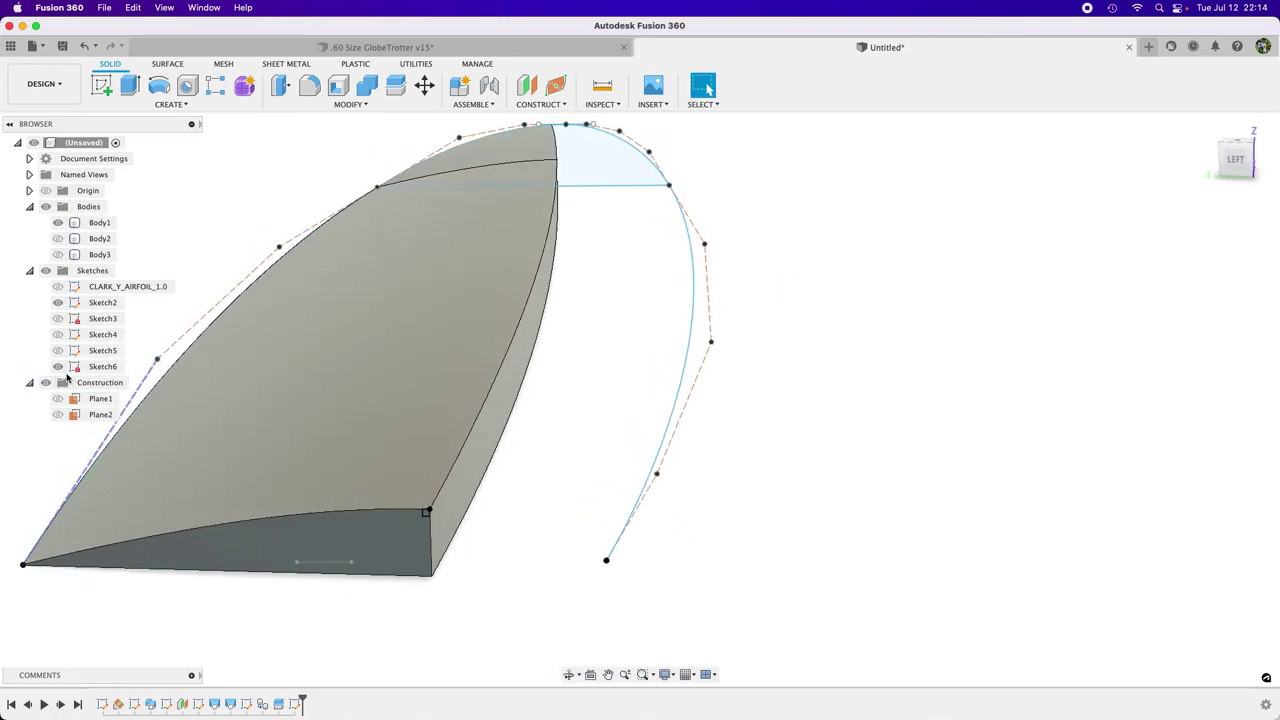
Step: Hide Body1 and show Sketch5, which contains the splitting spline
click(58, 367)
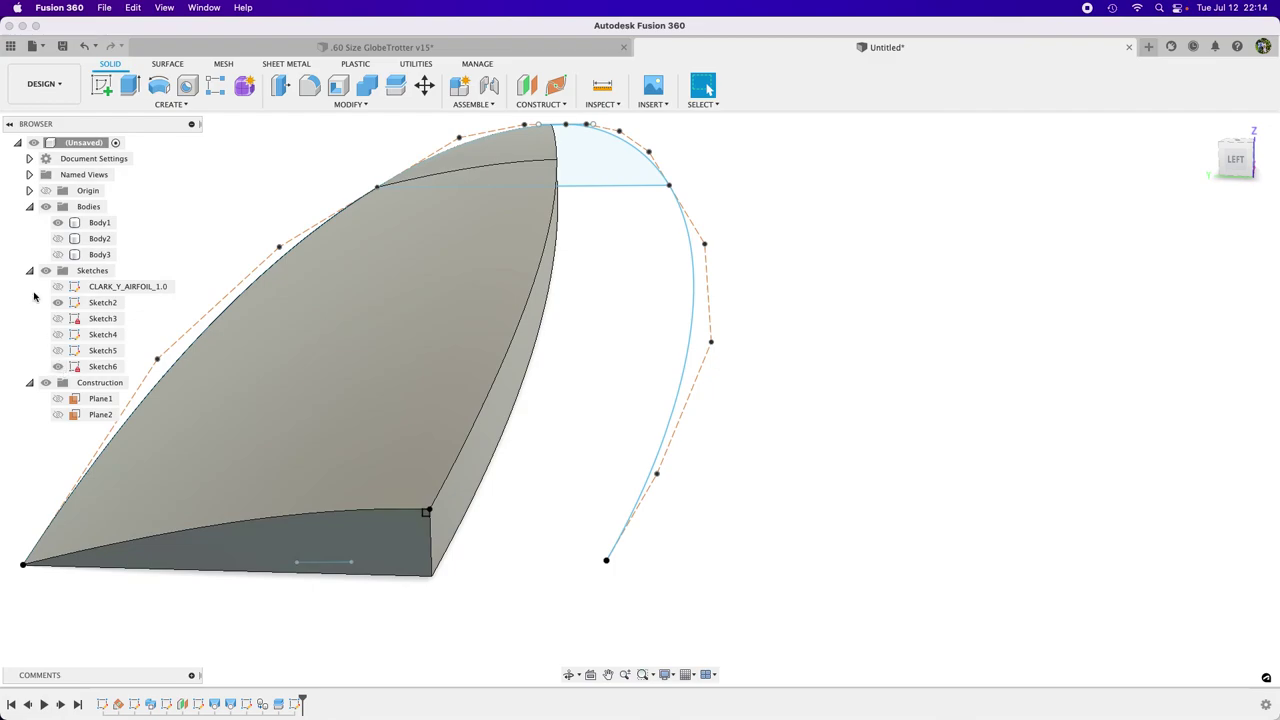
click(55, 225)
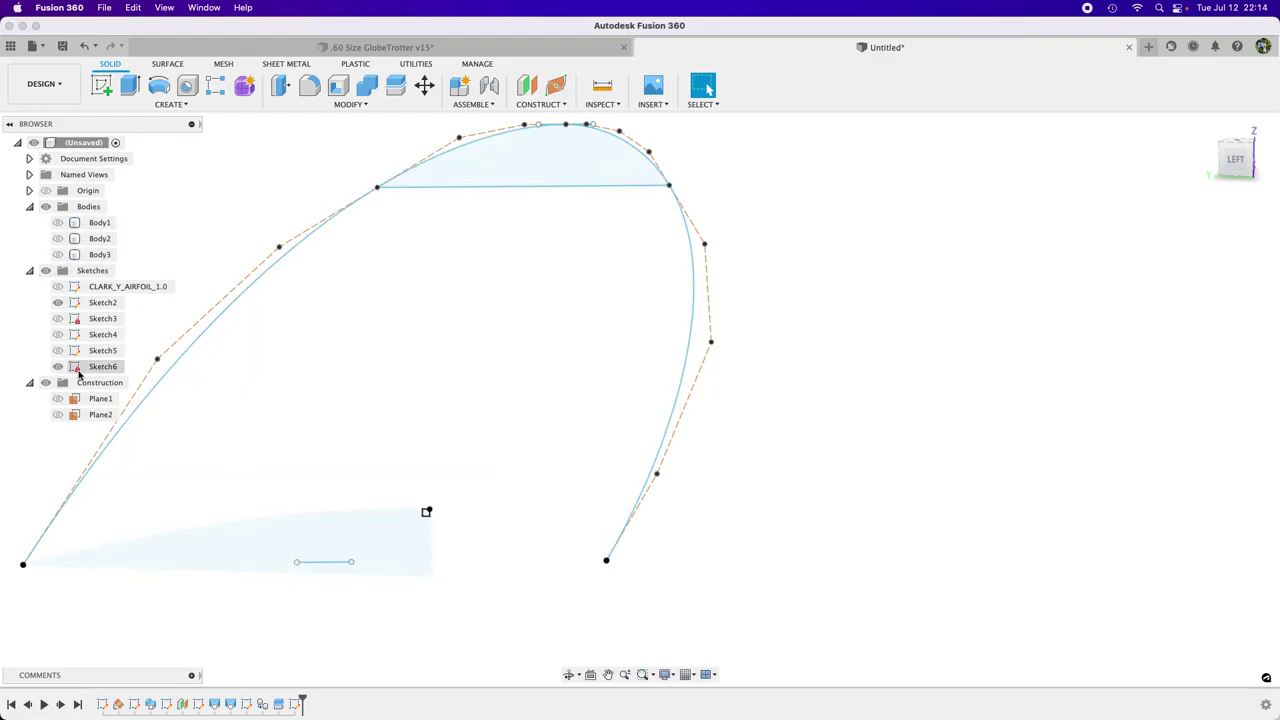
click(62, 365)
click(57, 350)
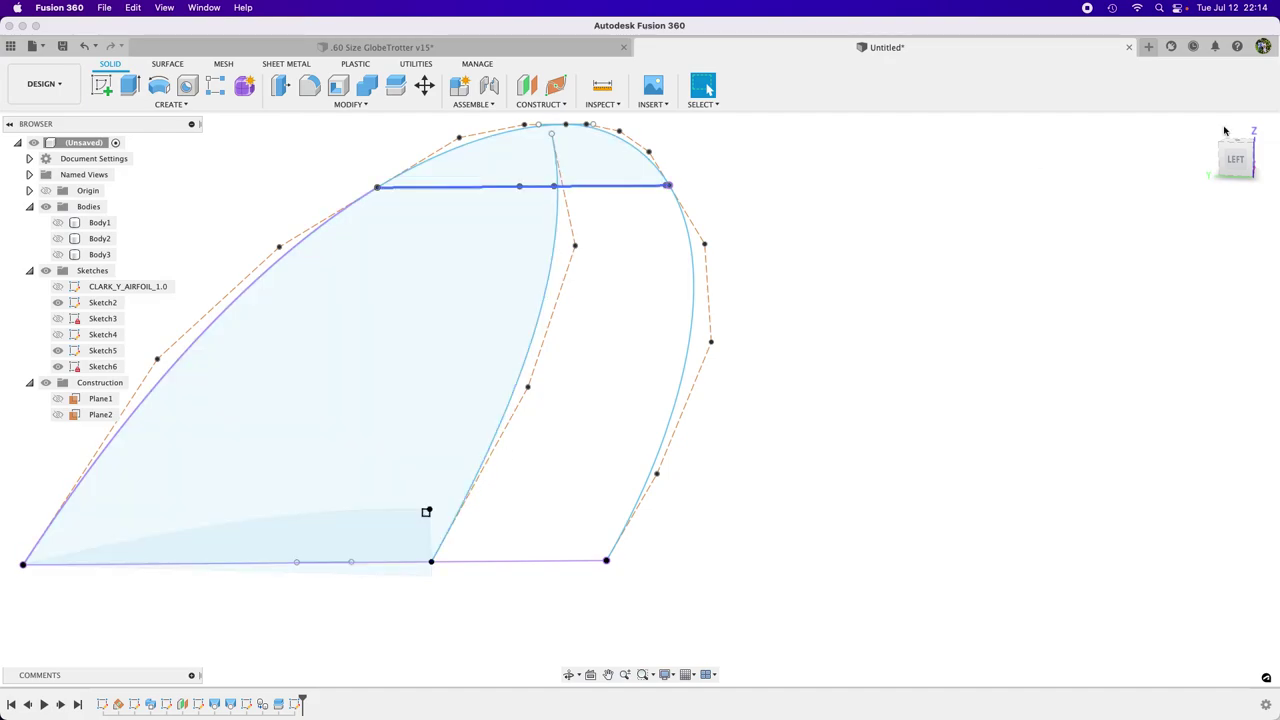
drag(1242, 172, 1258, 163)
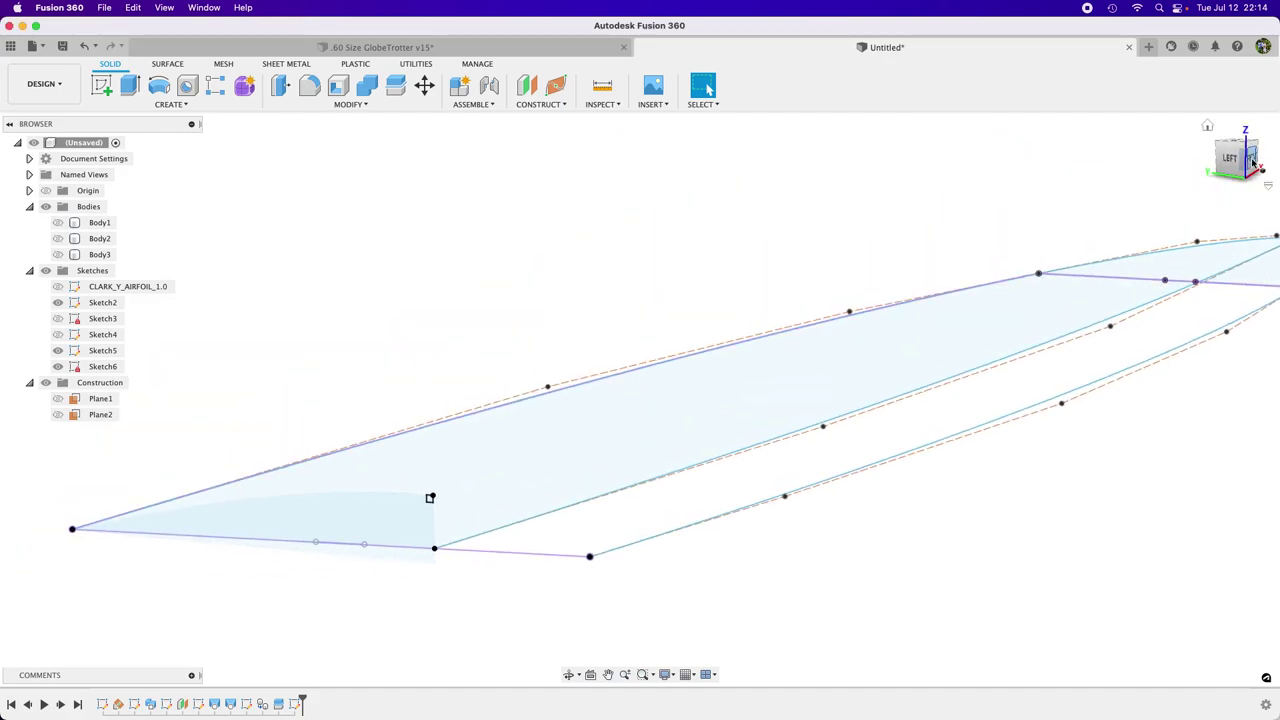
Step: Examine the full wing and its leading-edge piece from the front and at an angle by toggling Body2 and Body3
click(1253, 163)
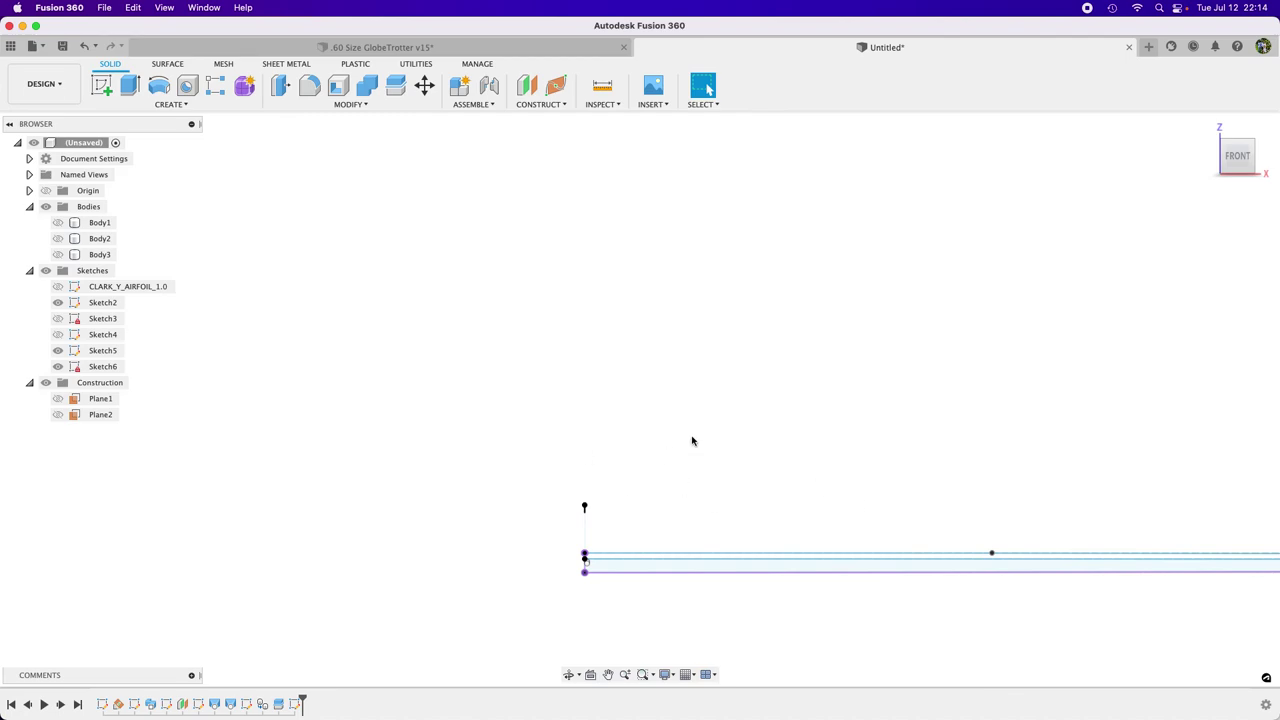
middle_drag(669, 403, 670, 408)
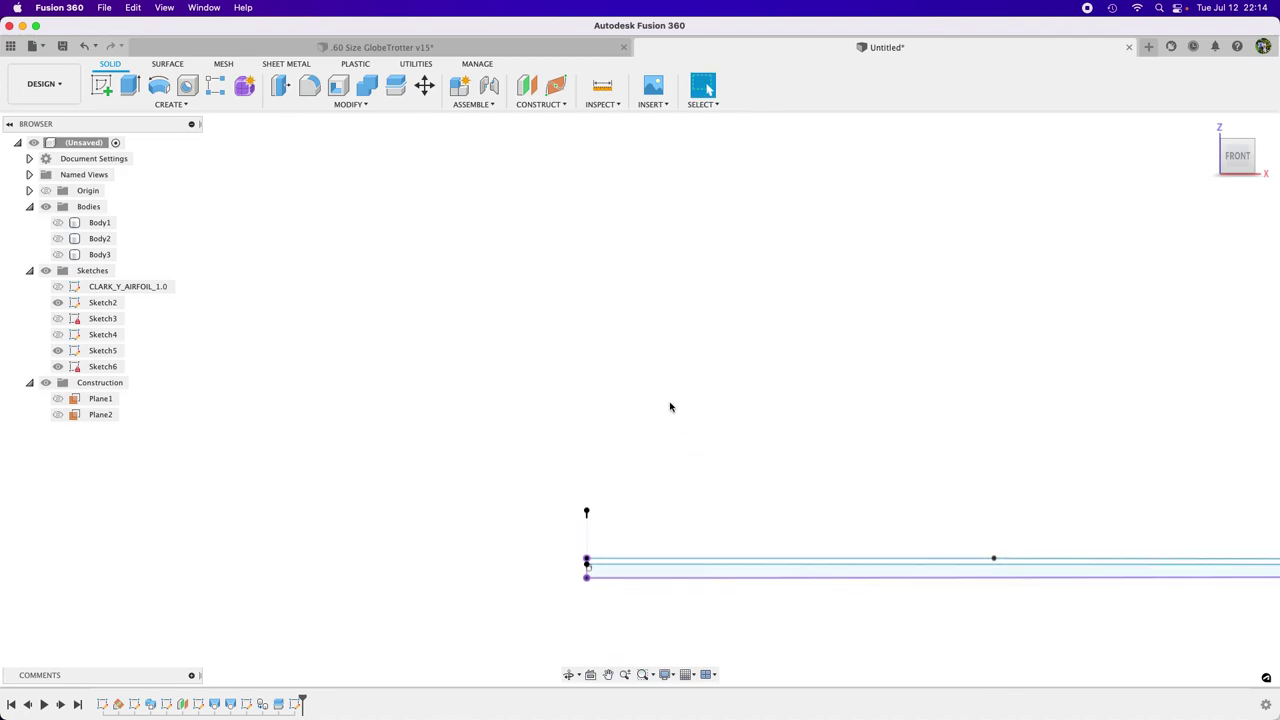
scroll(360, 420, down, 2)
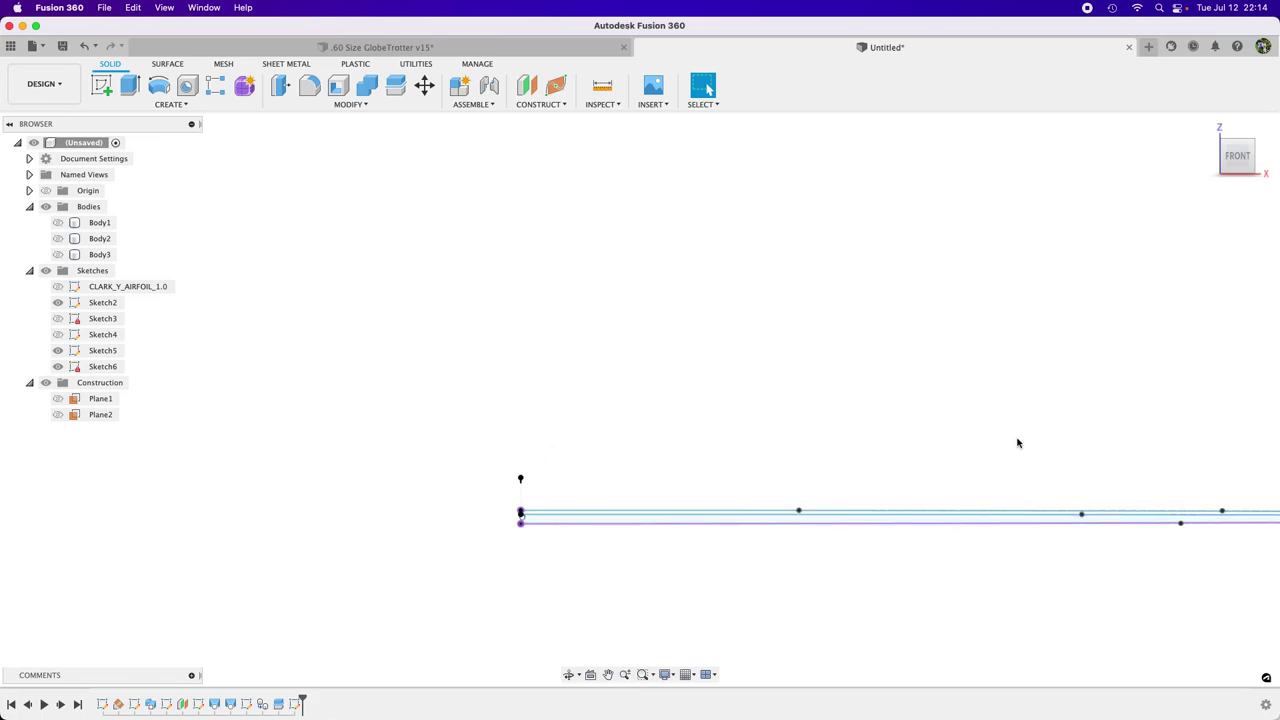
click(58, 238)
click(62, 255)
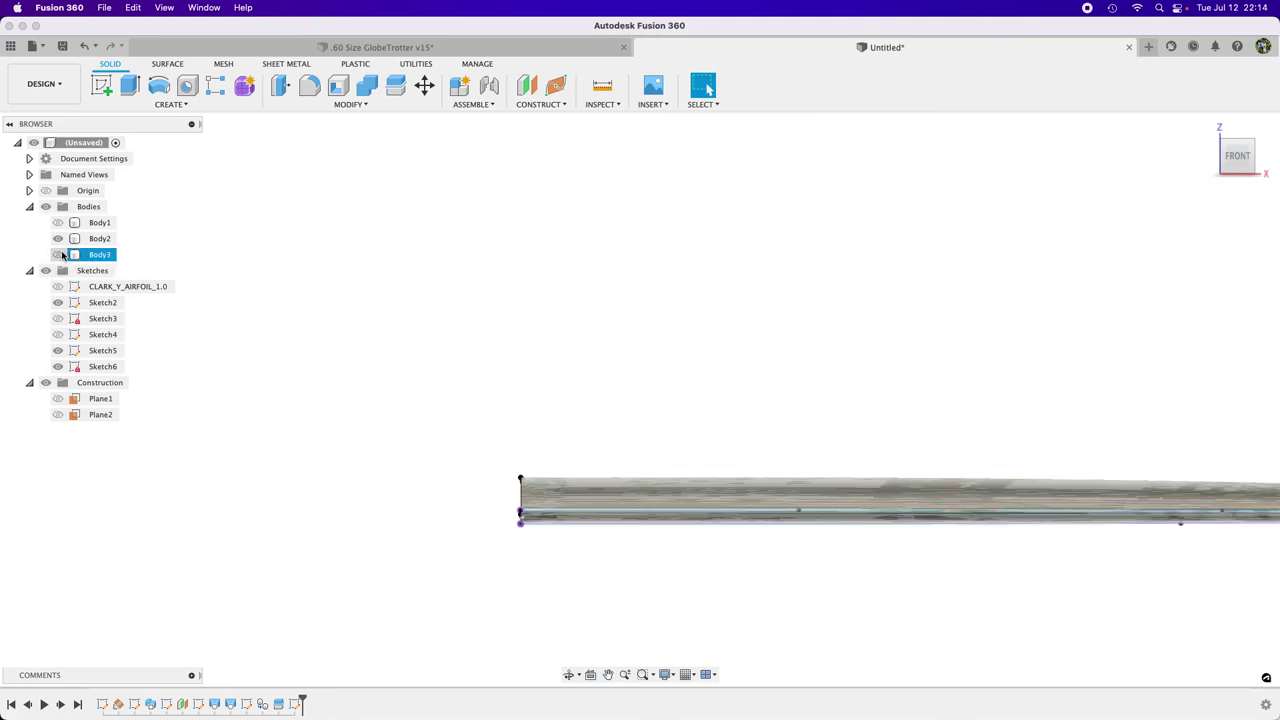
click(460, 351)
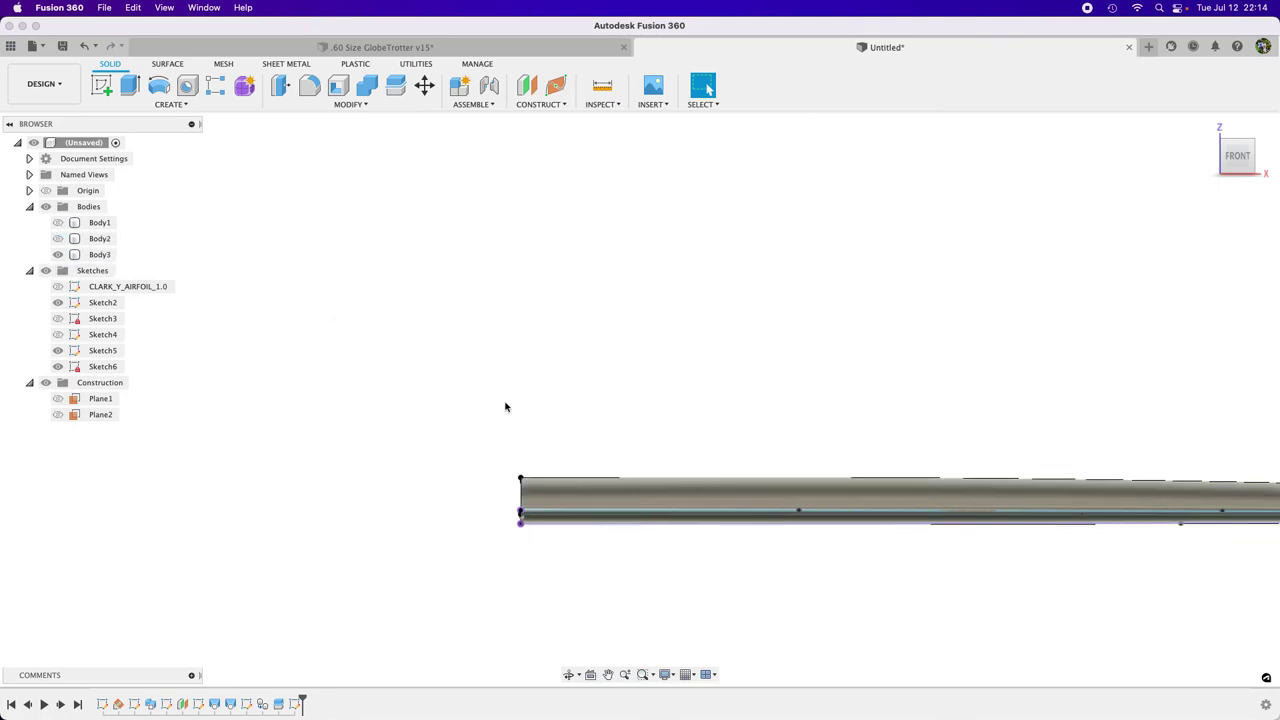
key(F6)
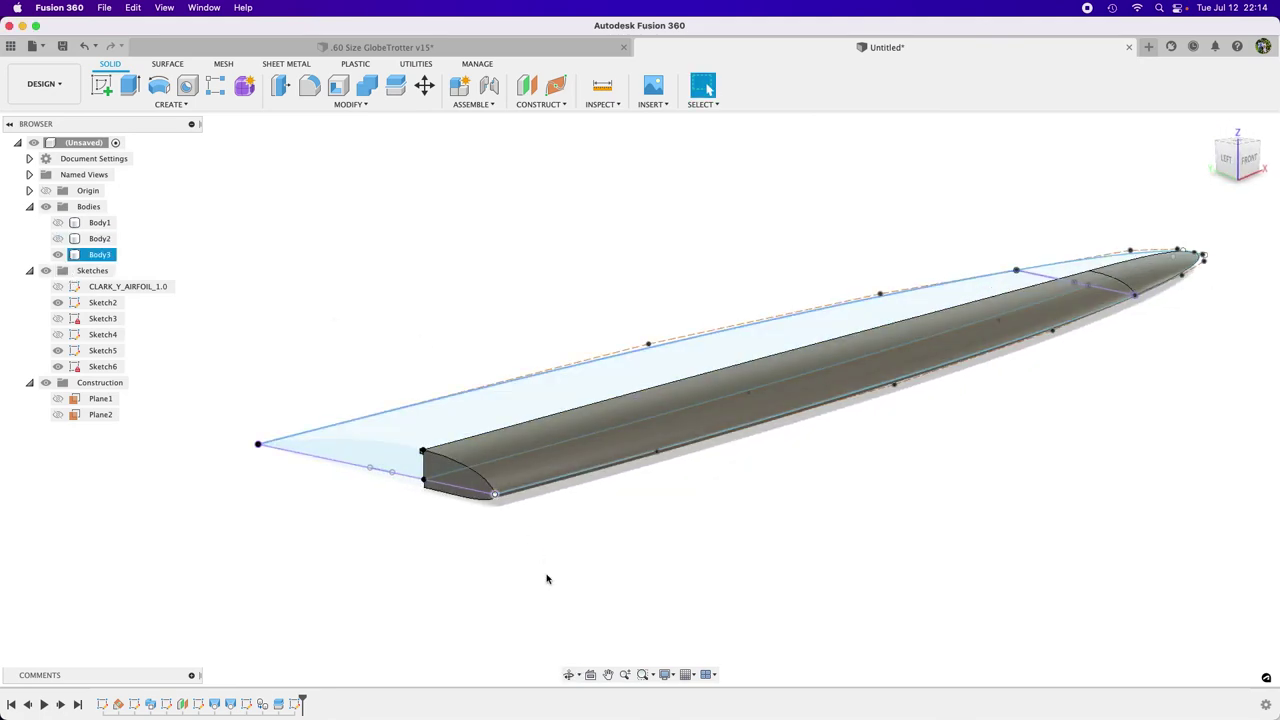
click(58, 242)
click(58, 255)
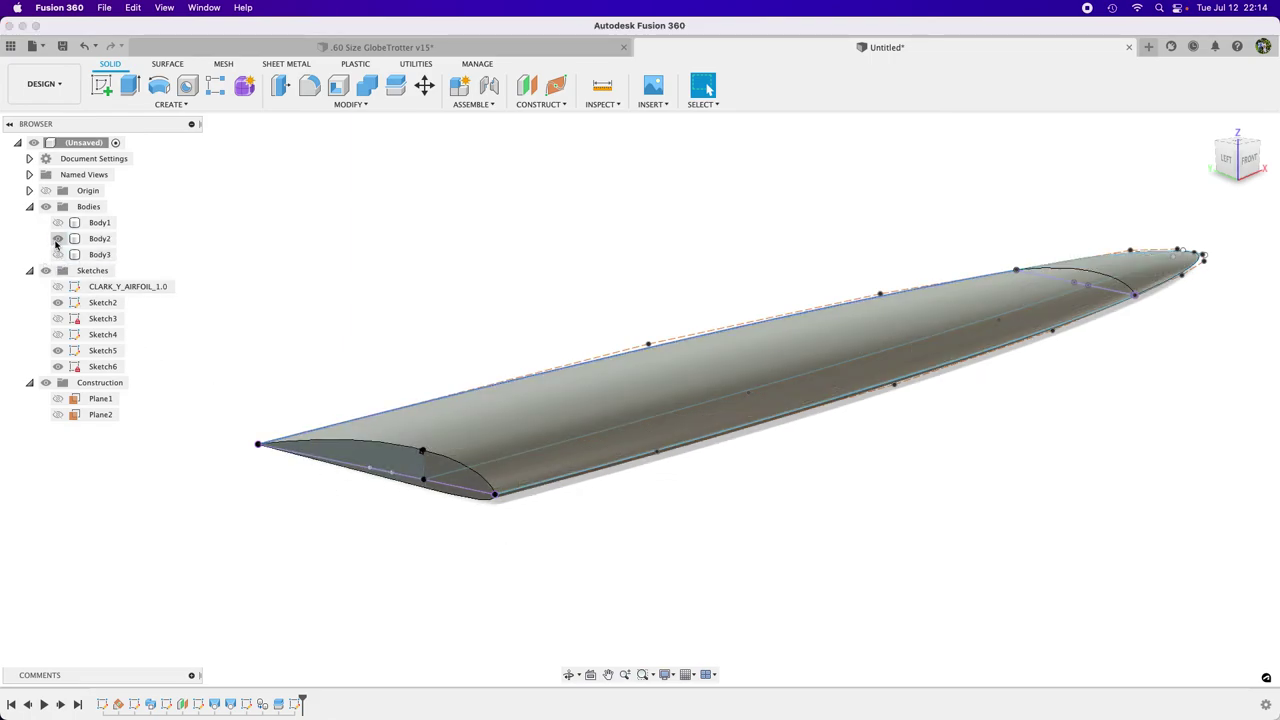
Step: Show Body1 and hide Body2 so that only Body1 is displayed, facing its split face from the front
click(57, 240)
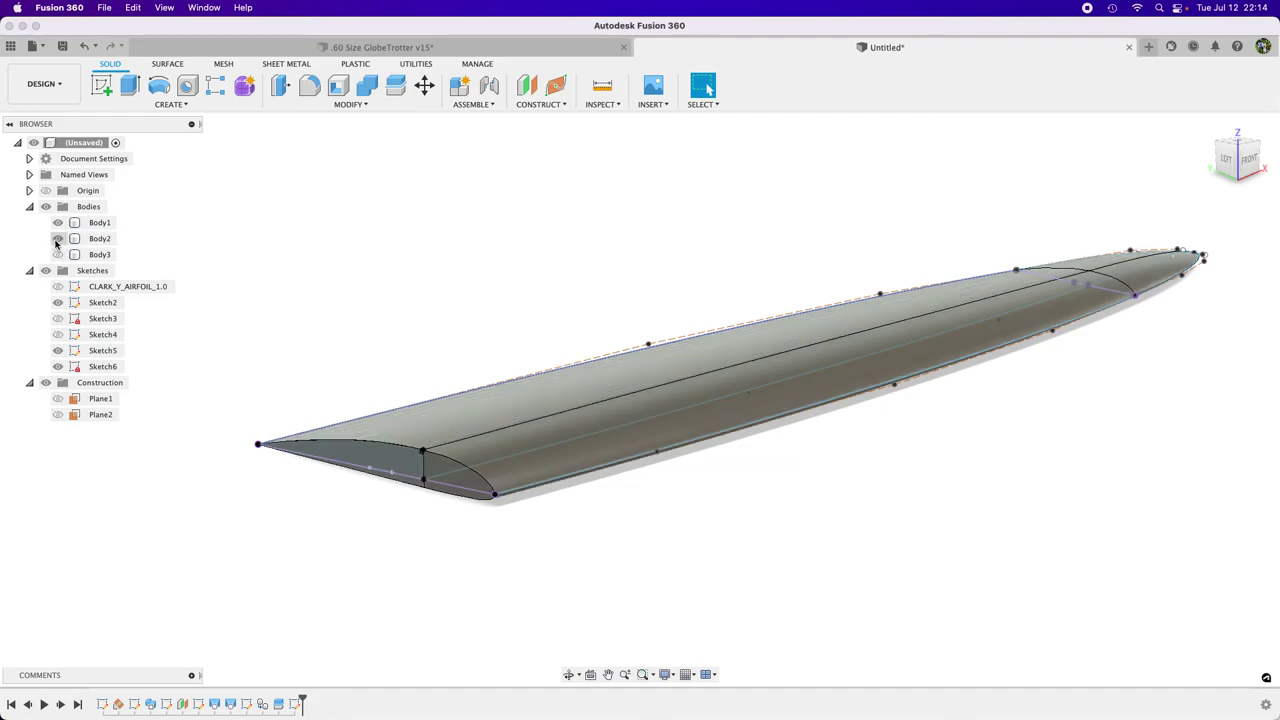
click(57, 240)
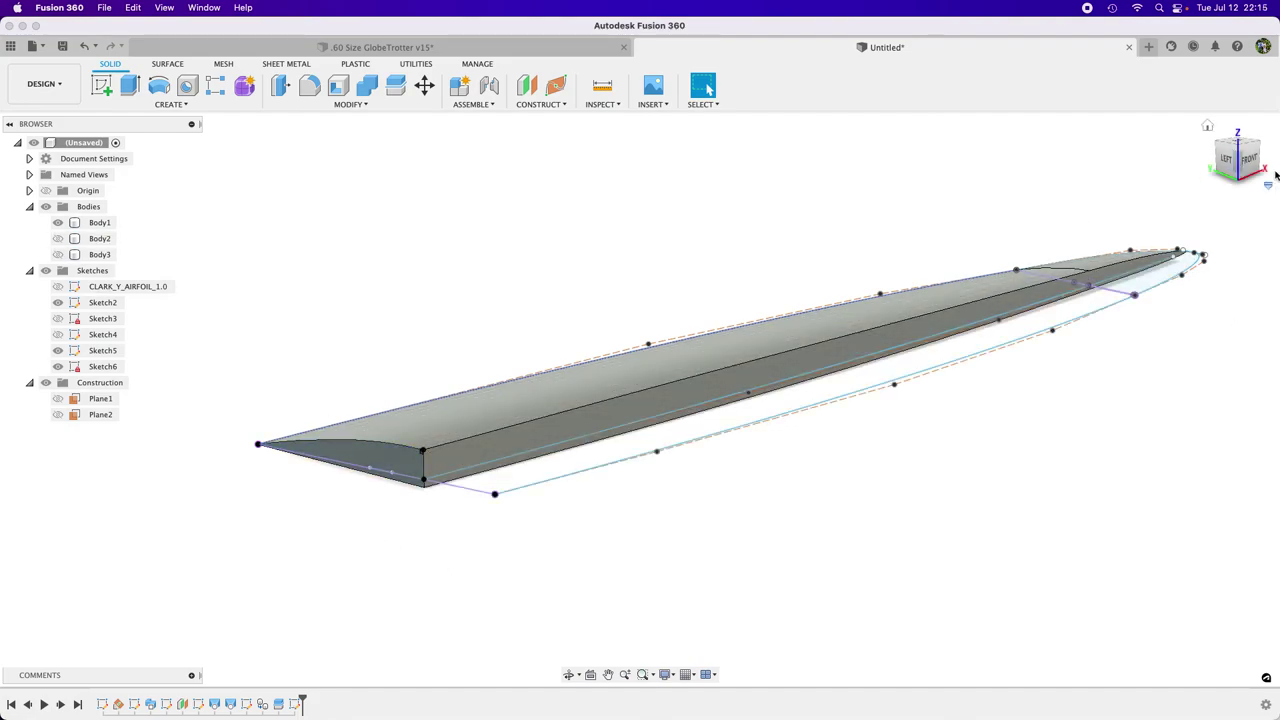
drag(1257, 167, 1195, 161)
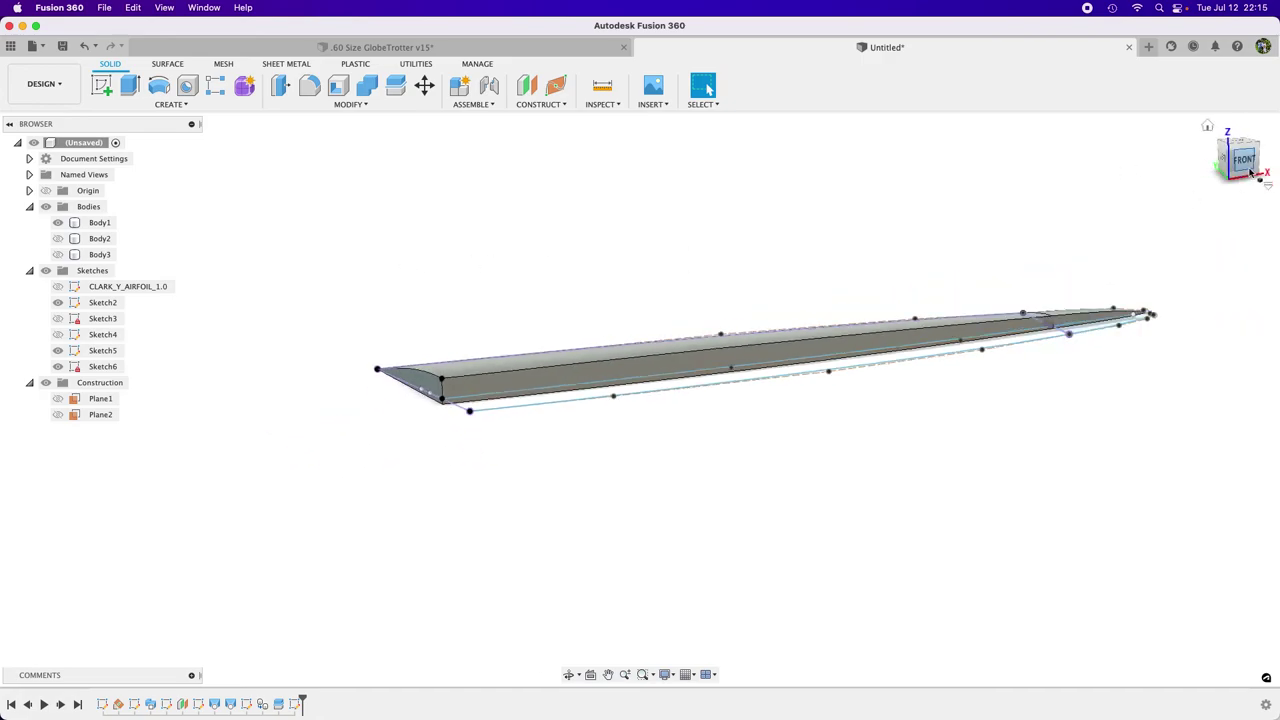
scroll(454, 395, down, 2)
scroll(385, 407, up, 6)
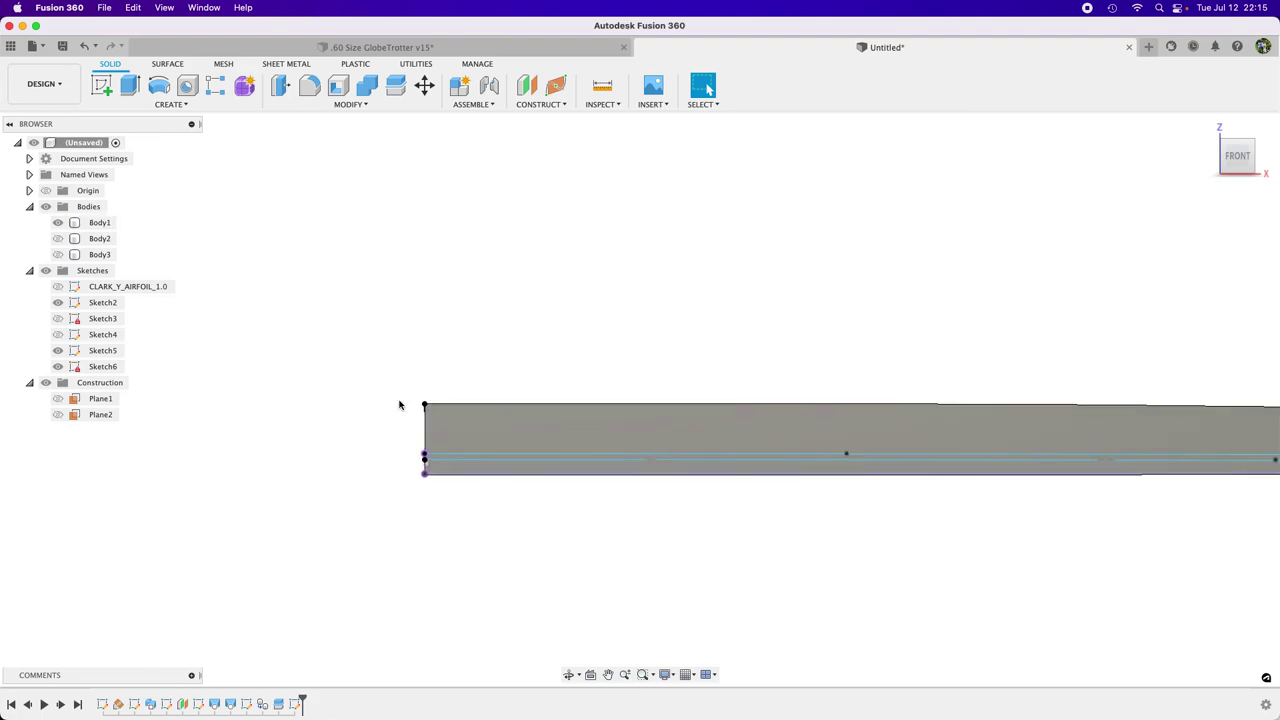
Step: Create a Plane at Angle of 0.0 deg through the vertical 0.125 in line of the Sketch6 square at the root
click(437, 413)
click(403, 417)
click(553, 104)
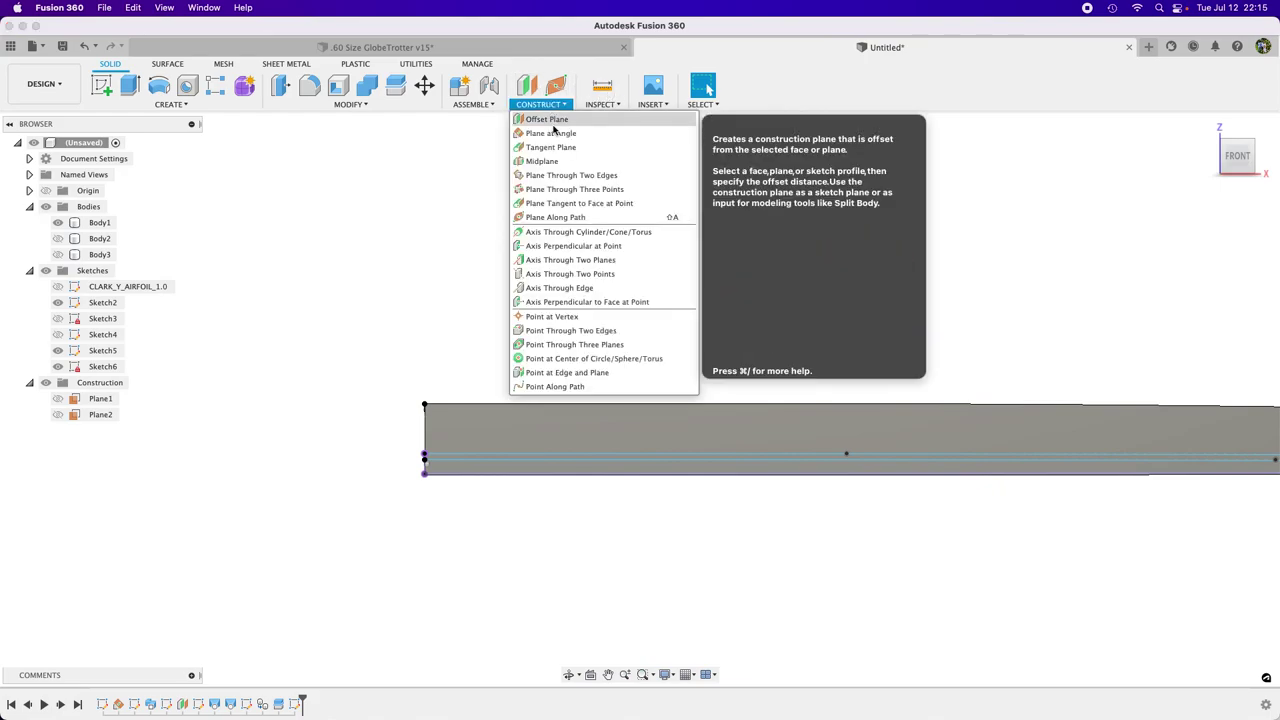
click(551, 133)
scroll(423, 416, up, 5)
scroll(423, 416, up, 1)
click(418, 368)
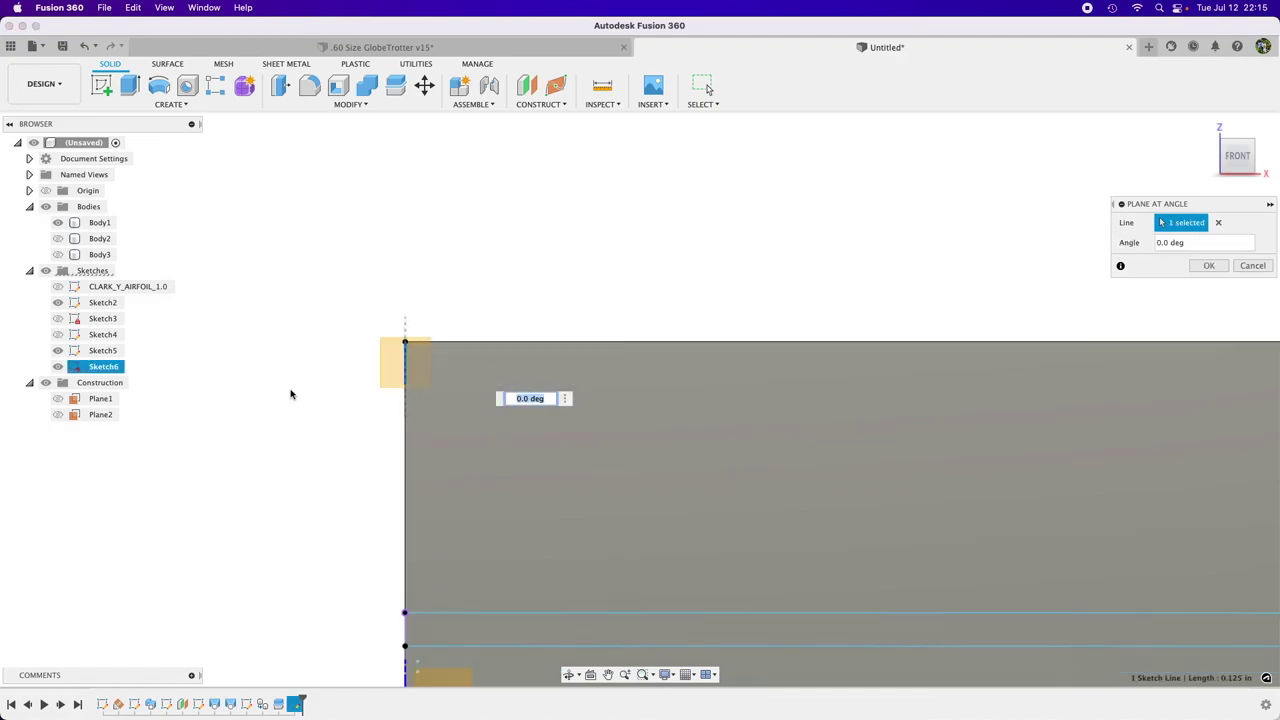
scroll(289, 394, down, 6)
mouse_move(526, 251)
shift+middle_down()
mouse_move(526, 271)
mouse_move(535, 266)
shift+middle_up()
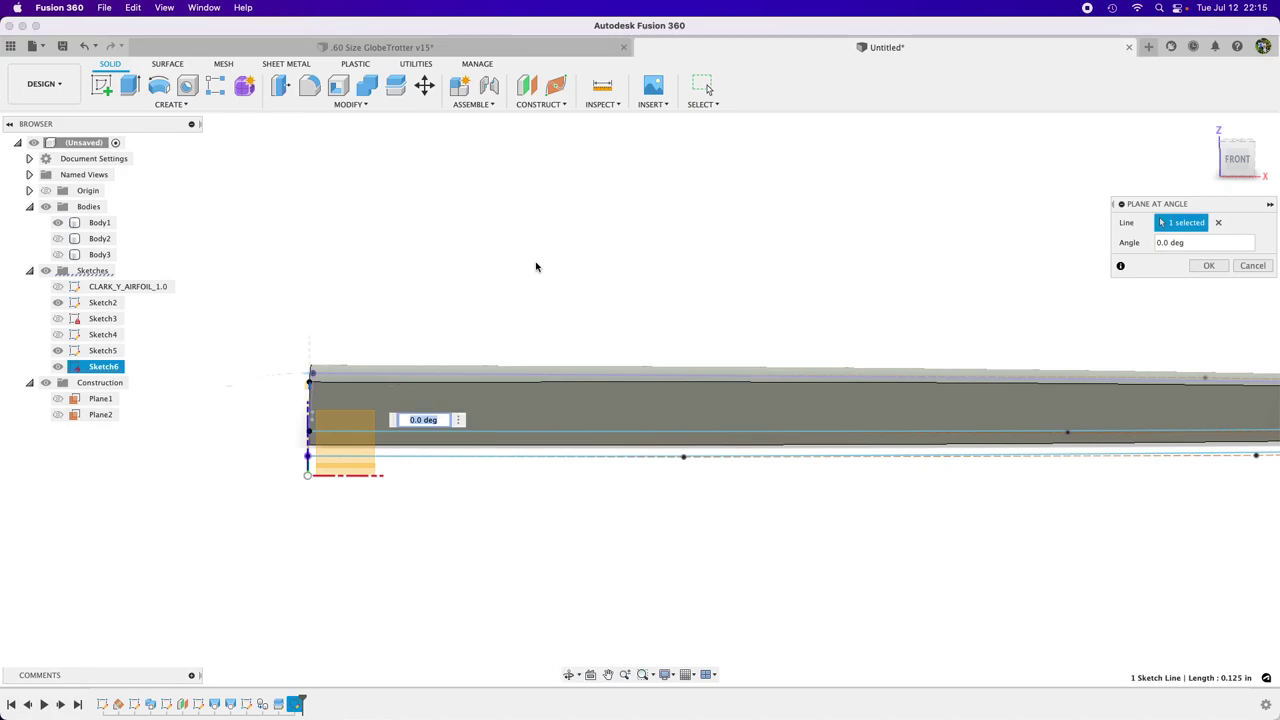
click(1205, 265)
Step: Start a sketch on the new angled plane and project Body1's split face into it with Projection Link on
scroll(305, 399, up, 3)
click(306, 360)
click(101, 85)
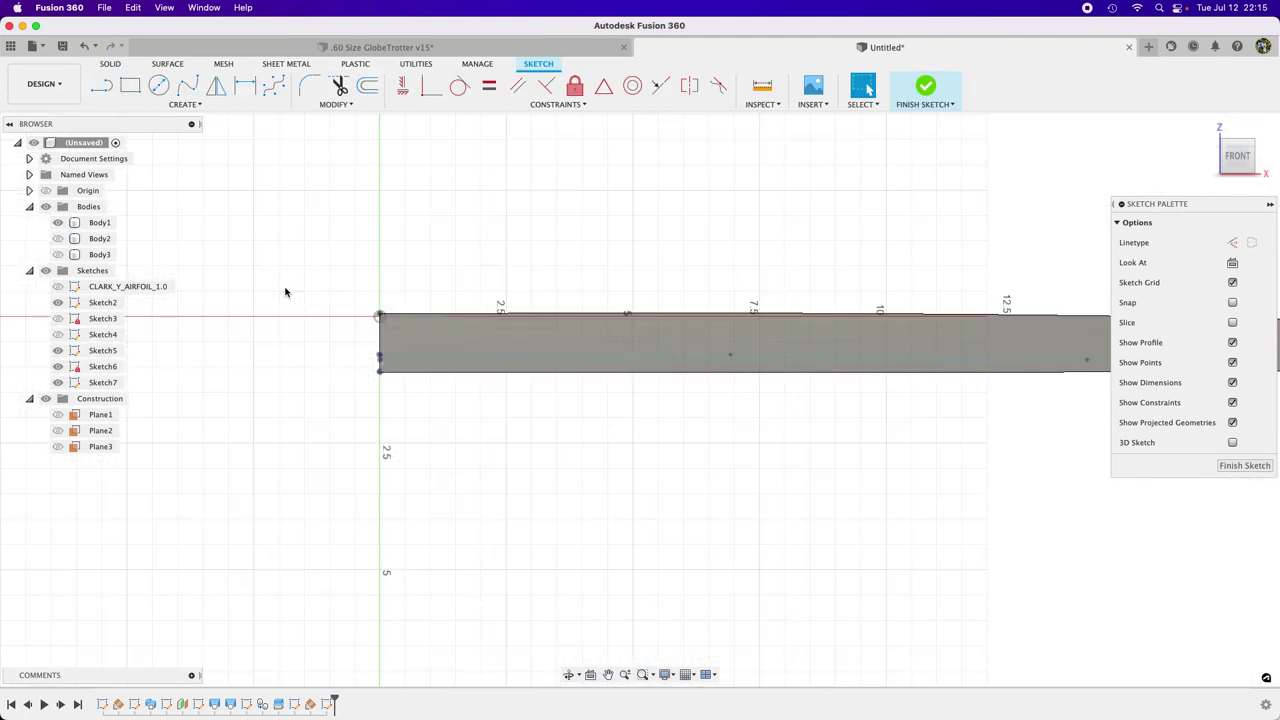
key(p)
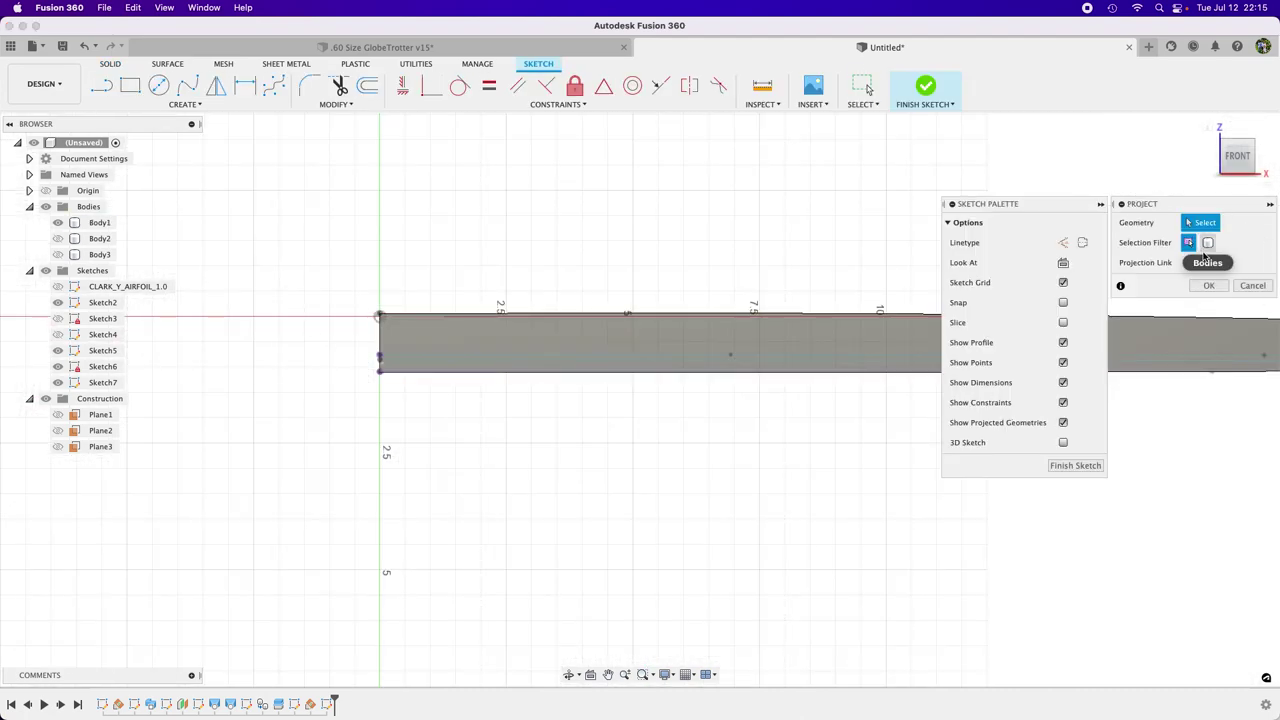
click(822, 338)
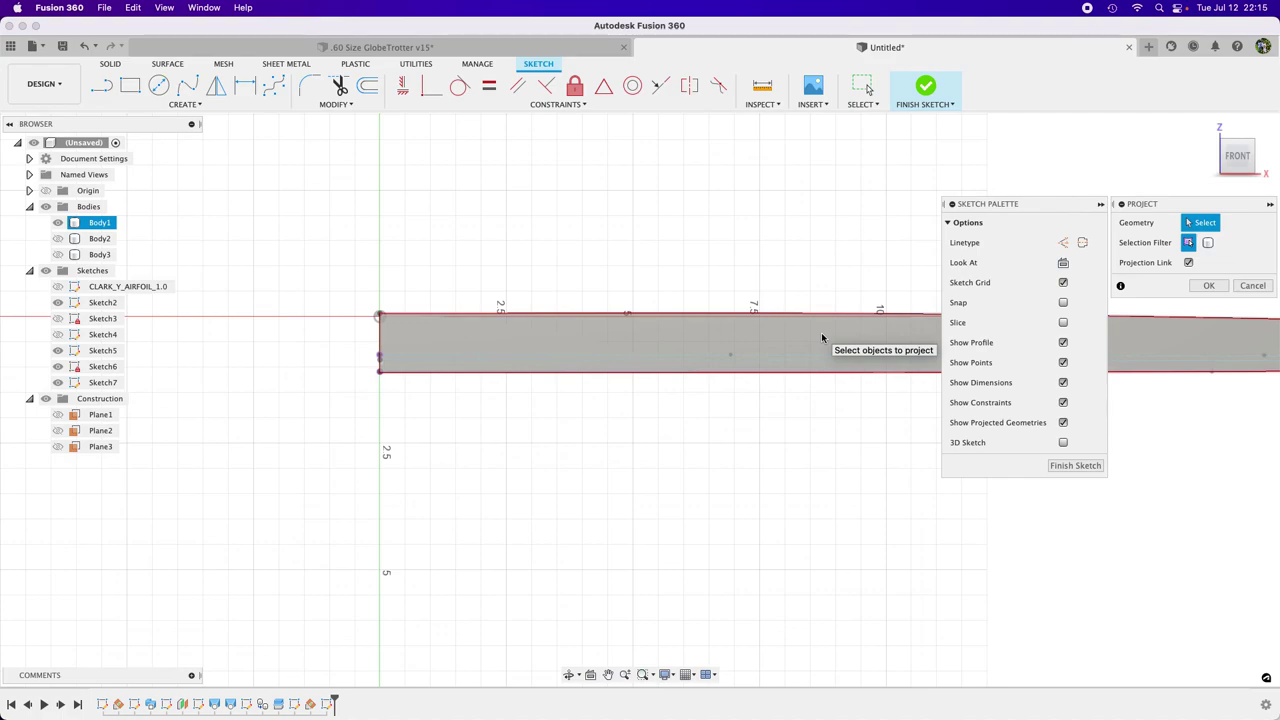
click(822, 338)
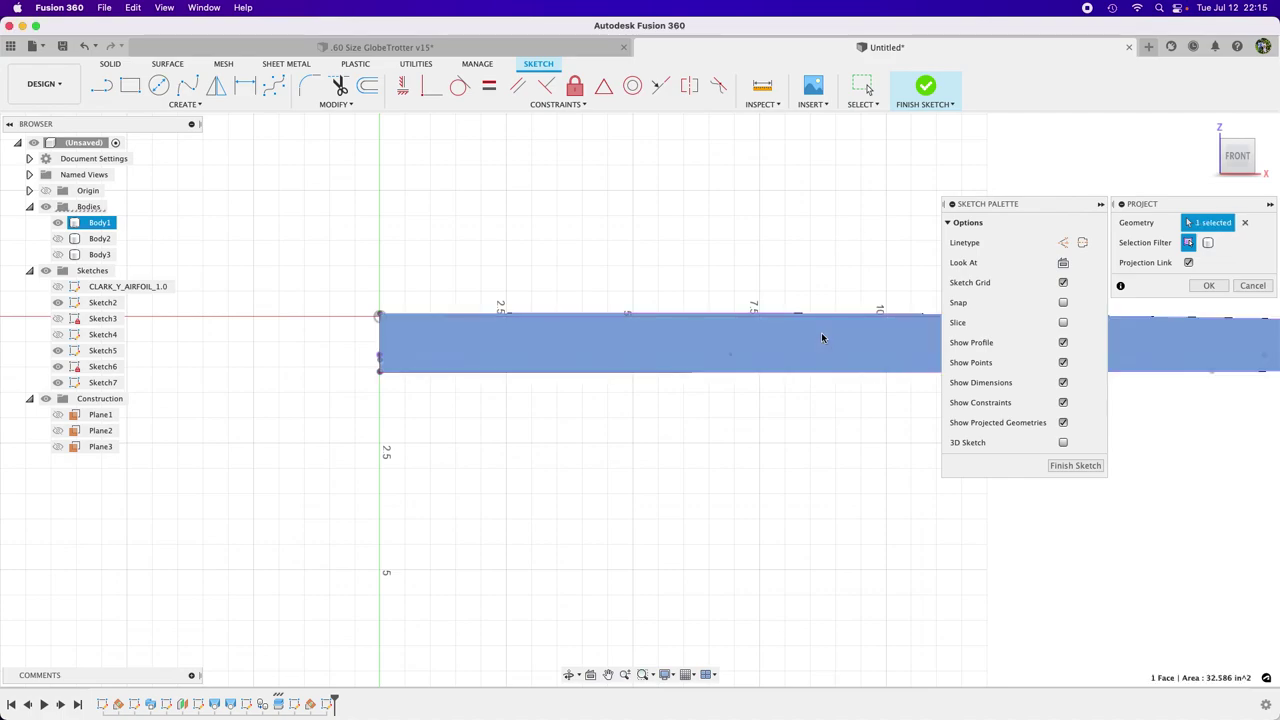
click(1207, 287)
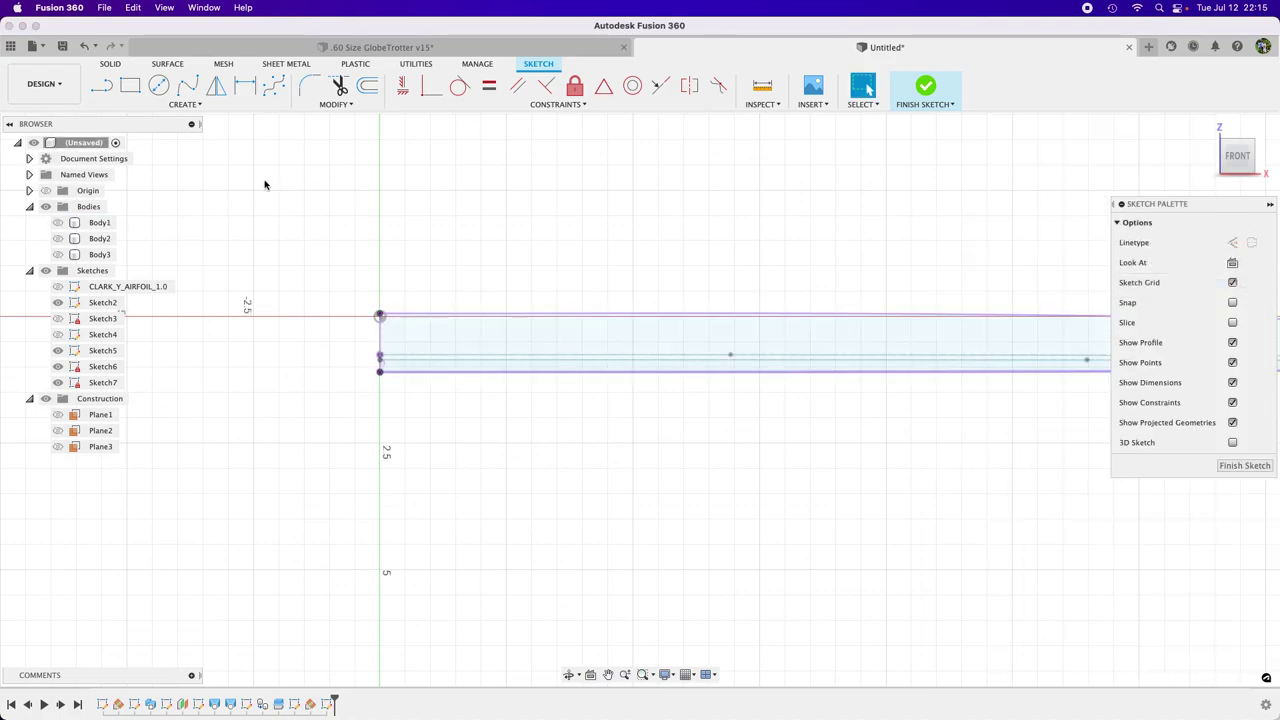
Step: Hide Body1, check the projected outline against the other sketches, and finish the sketch
scroll(250, 222, down, 5)
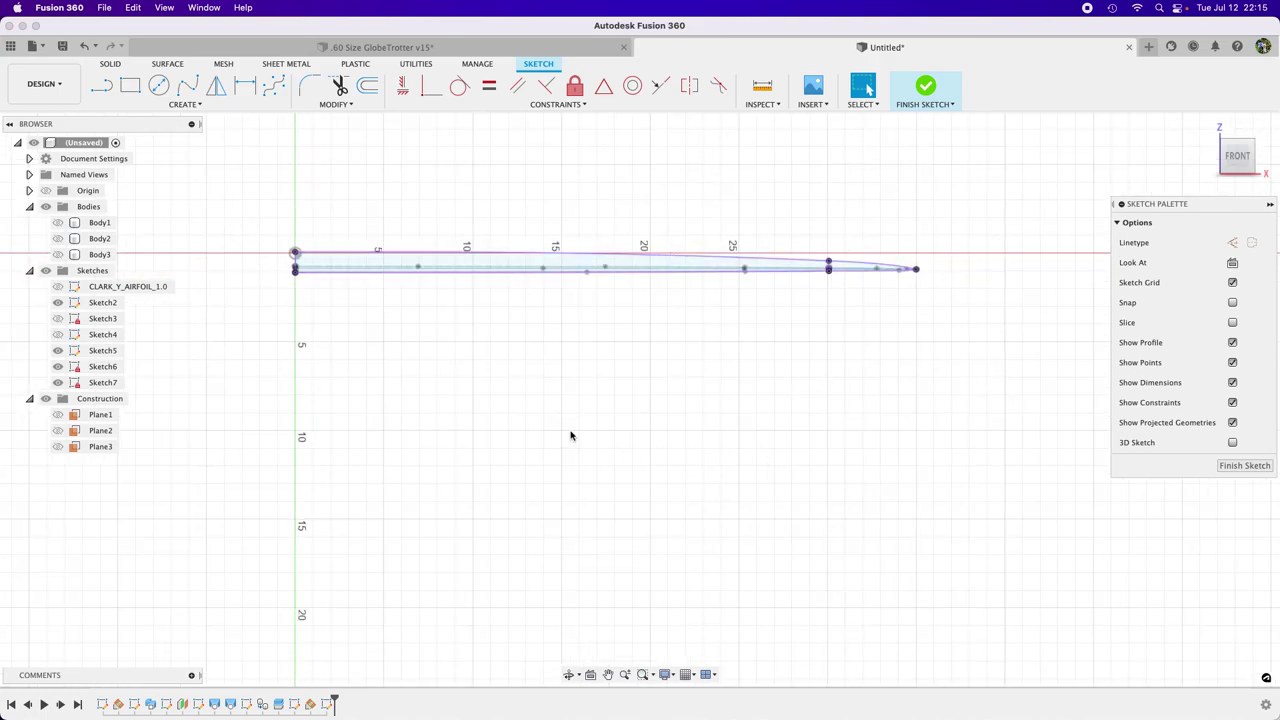
mouse_move(569, 434)
shift+middle_down()
mouse_move(634, 486)
mouse_move(697, 507)
mouse_move(553, 550)
shift+middle_up()
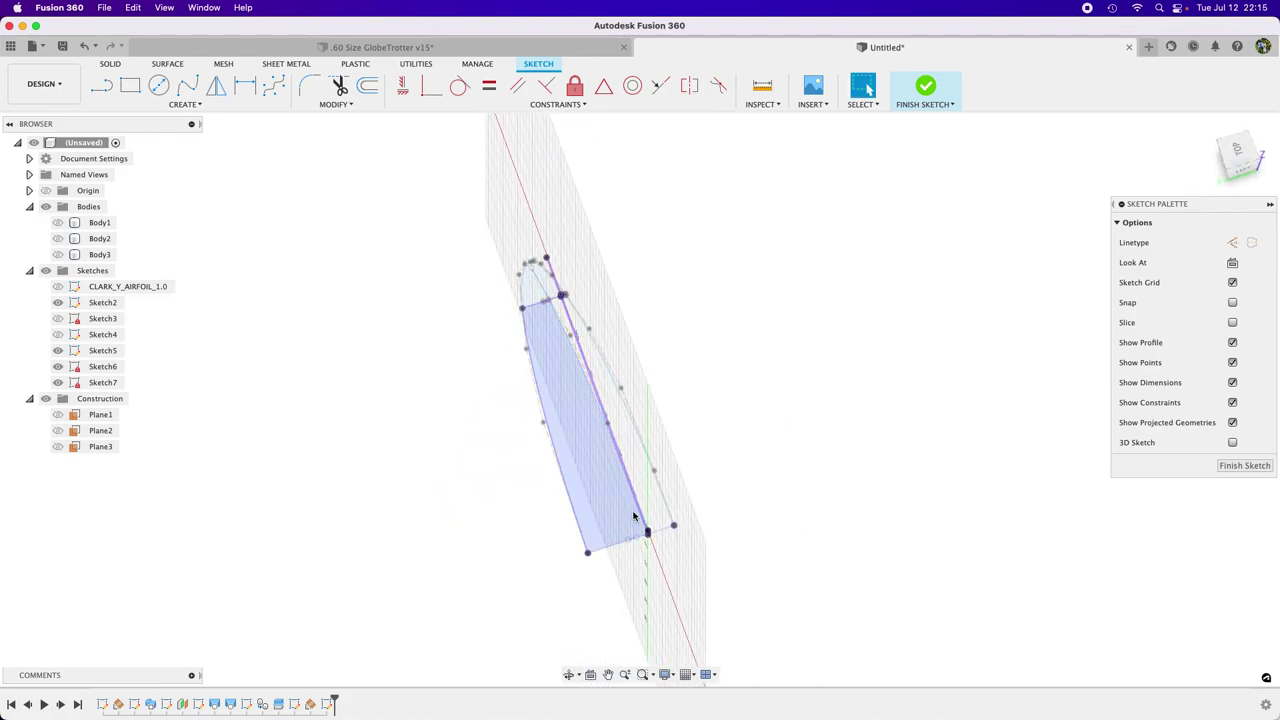
mouse_move(589, 305)
shift+middle_down()
mouse_move(706, 363)
mouse_move(694, 337)
mouse_move(780, 370)
shift+middle_up()
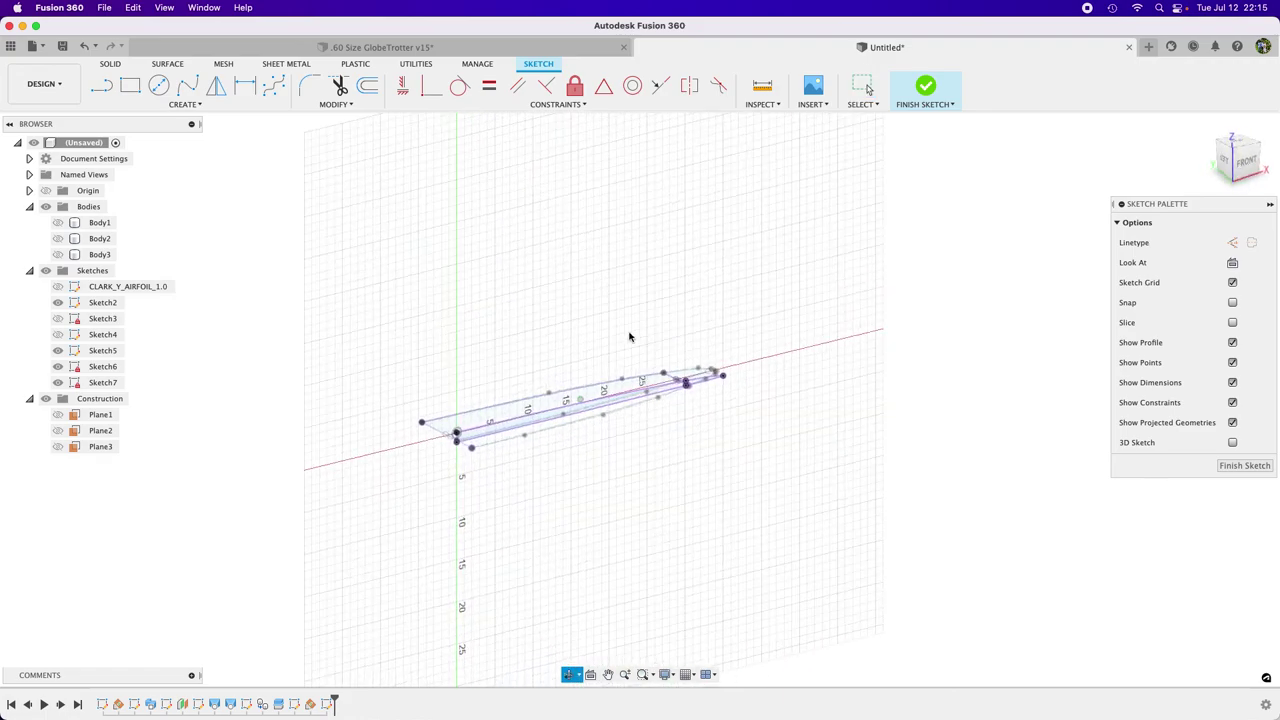
click(1258, 467)
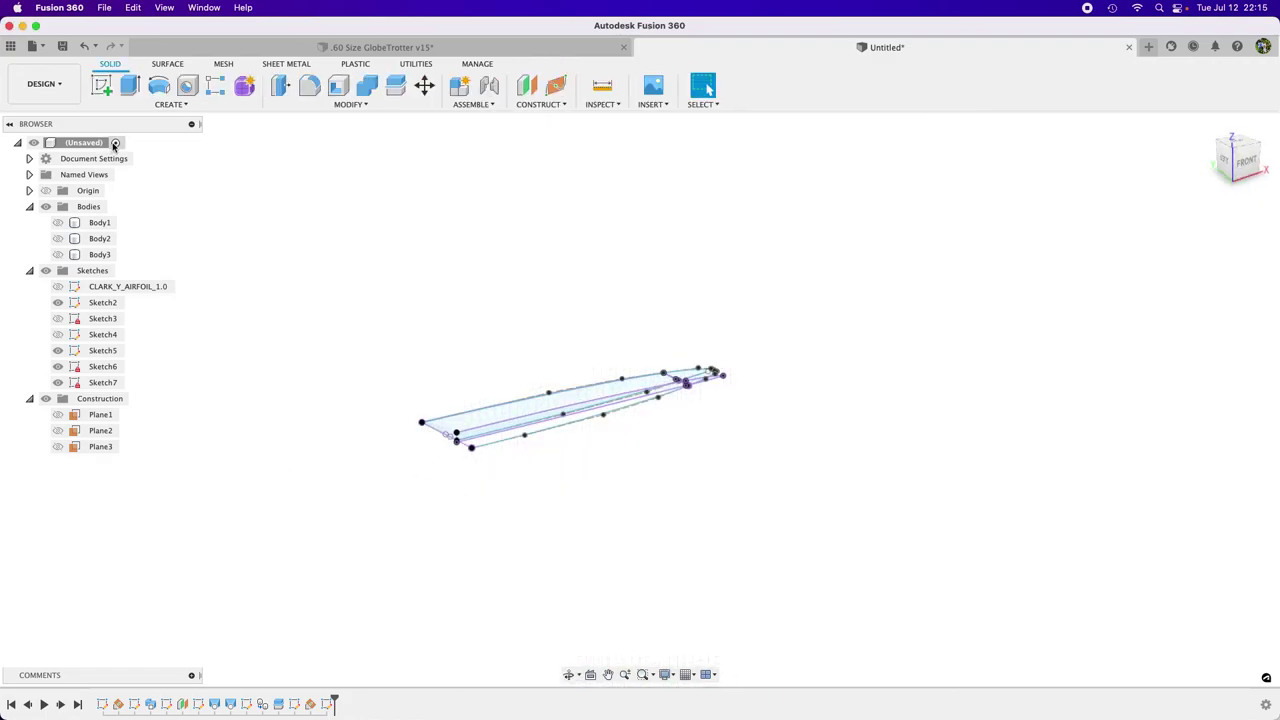
Step: In a new sketch on the YZ plane, create an Intersection Curve from Sketch5's spline and Sketch7's upper projected edge, and finish the sketch
click(101, 85)
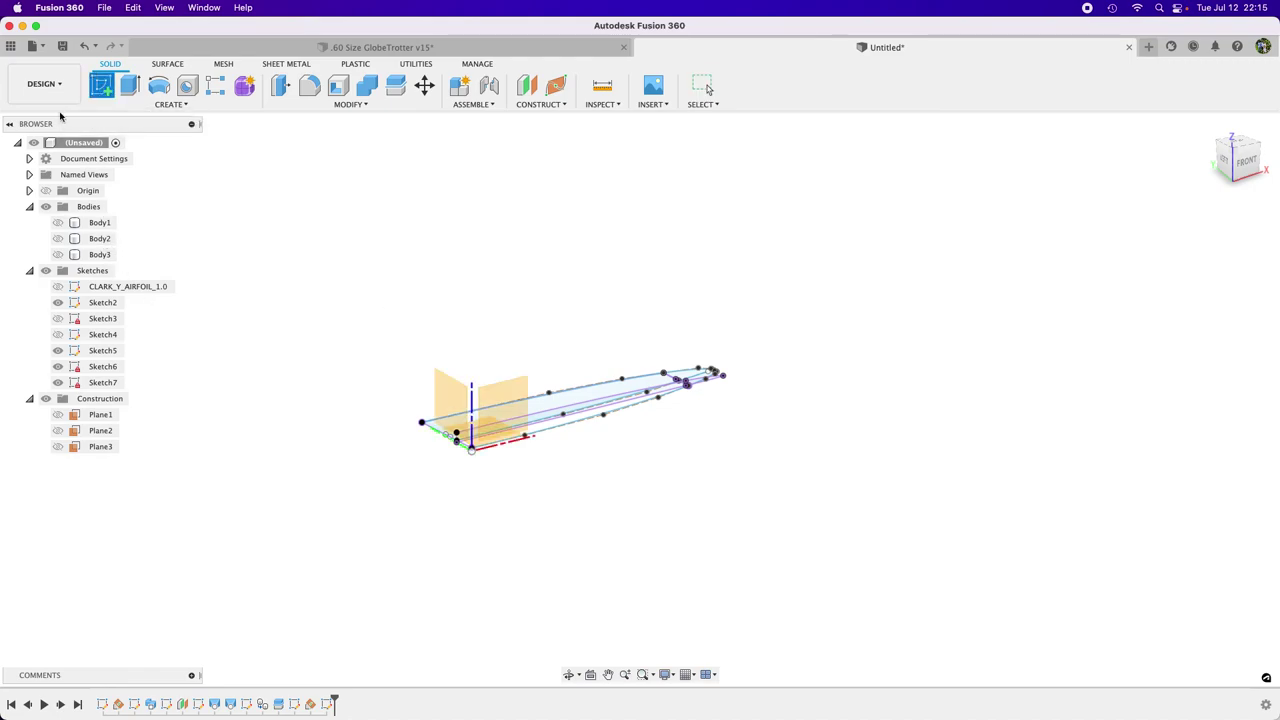
click(458, 404)
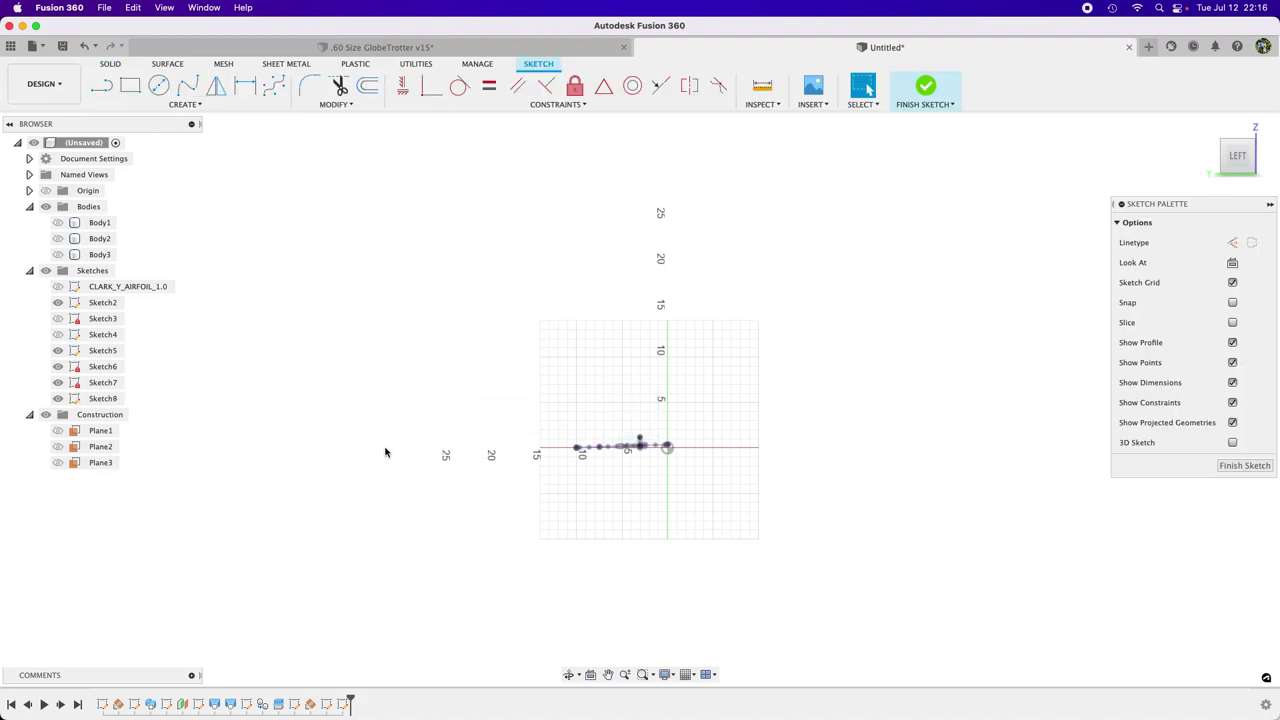
click(1206, 125)
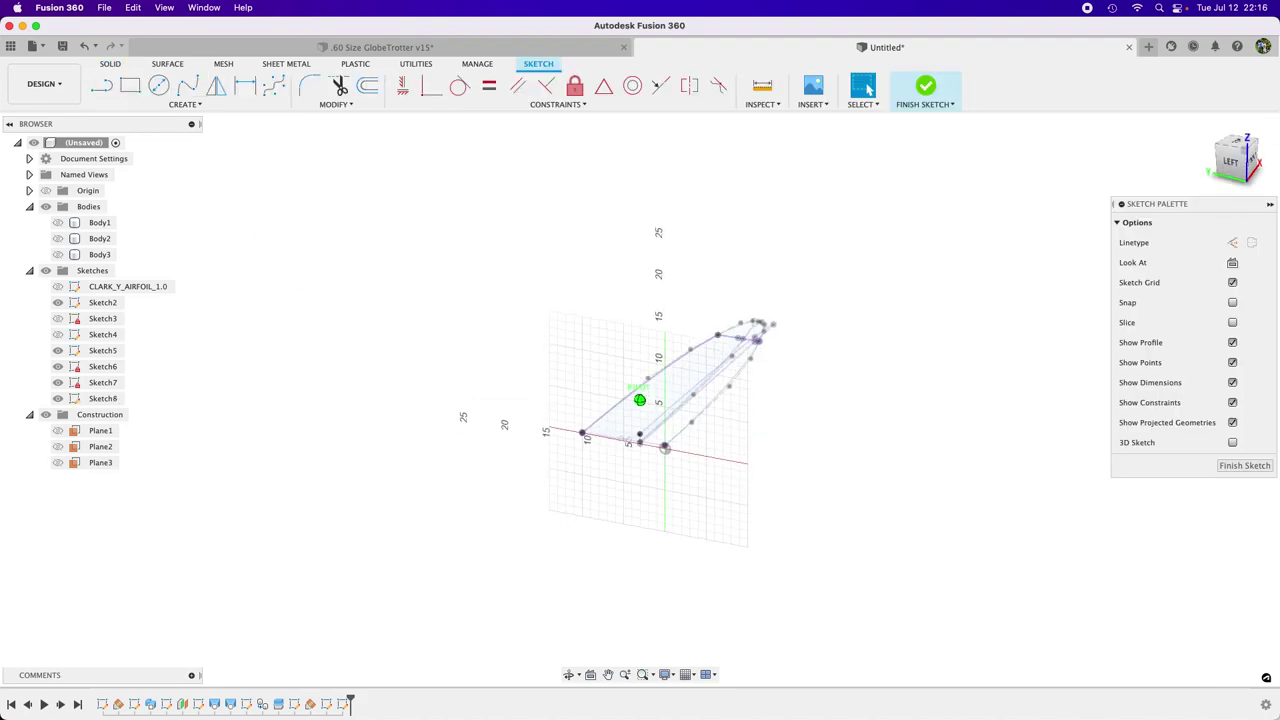
click(181, 104)
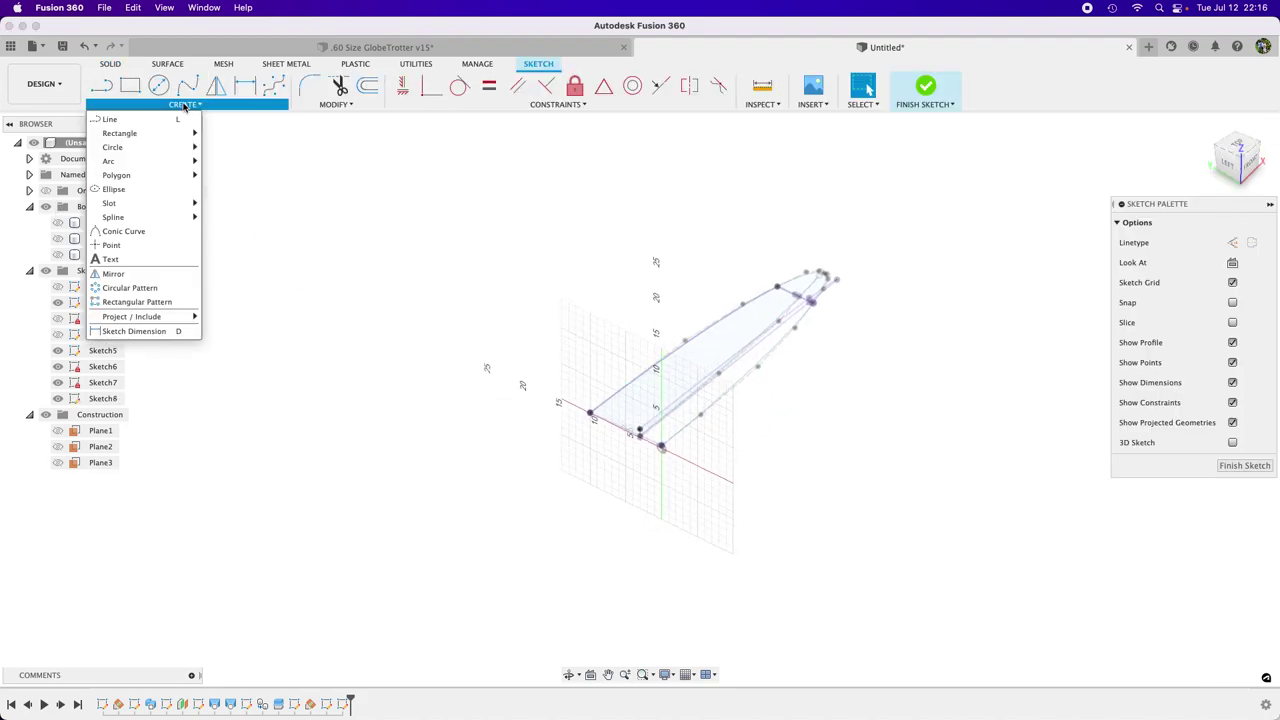
mouse_move(152, 318)
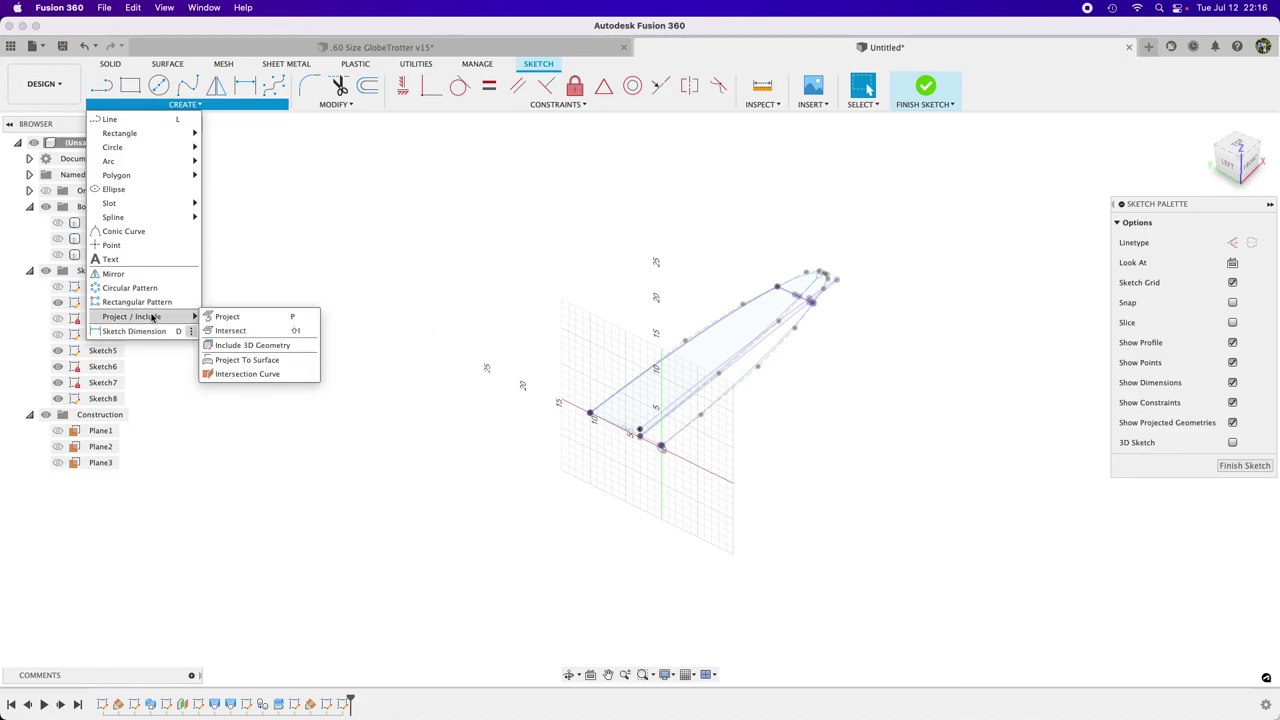
click(250, 374)
scroll(705, 398, up, 5)
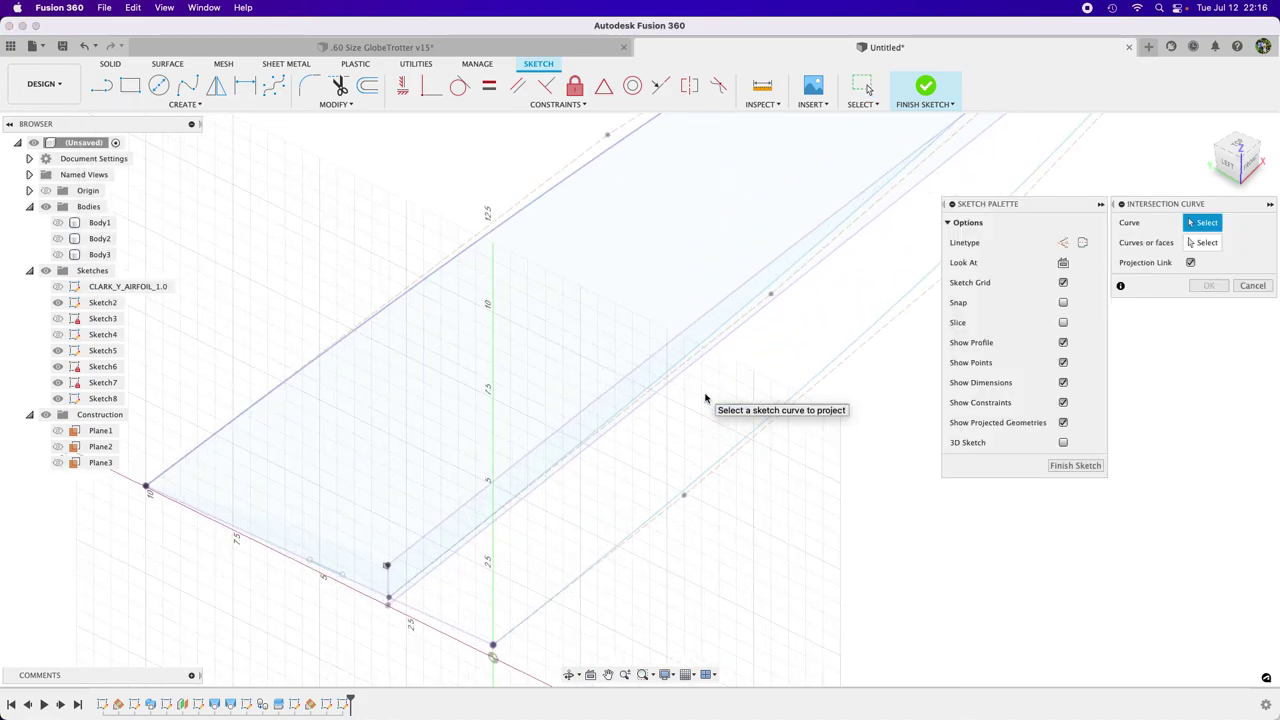
click(650, 390)
scroll(635, 430, down, 5)
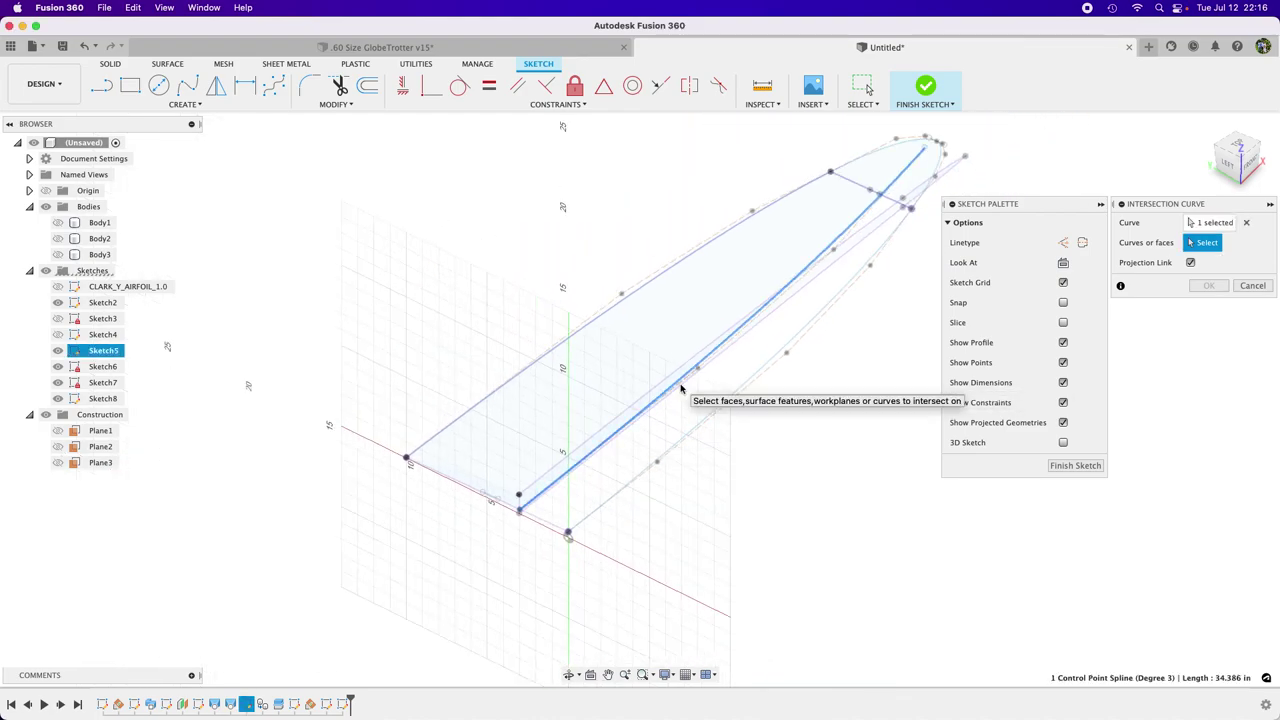
click(551, 476)
click(1255, 163)
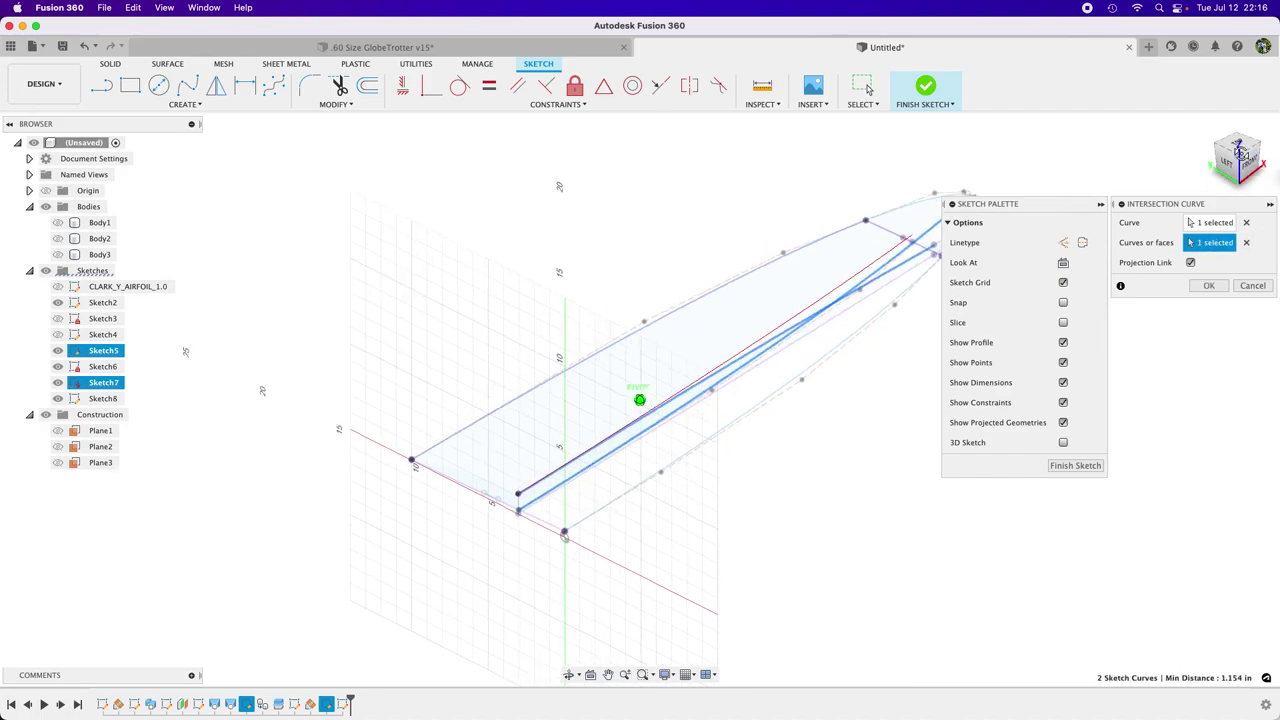
click(1207, 287)
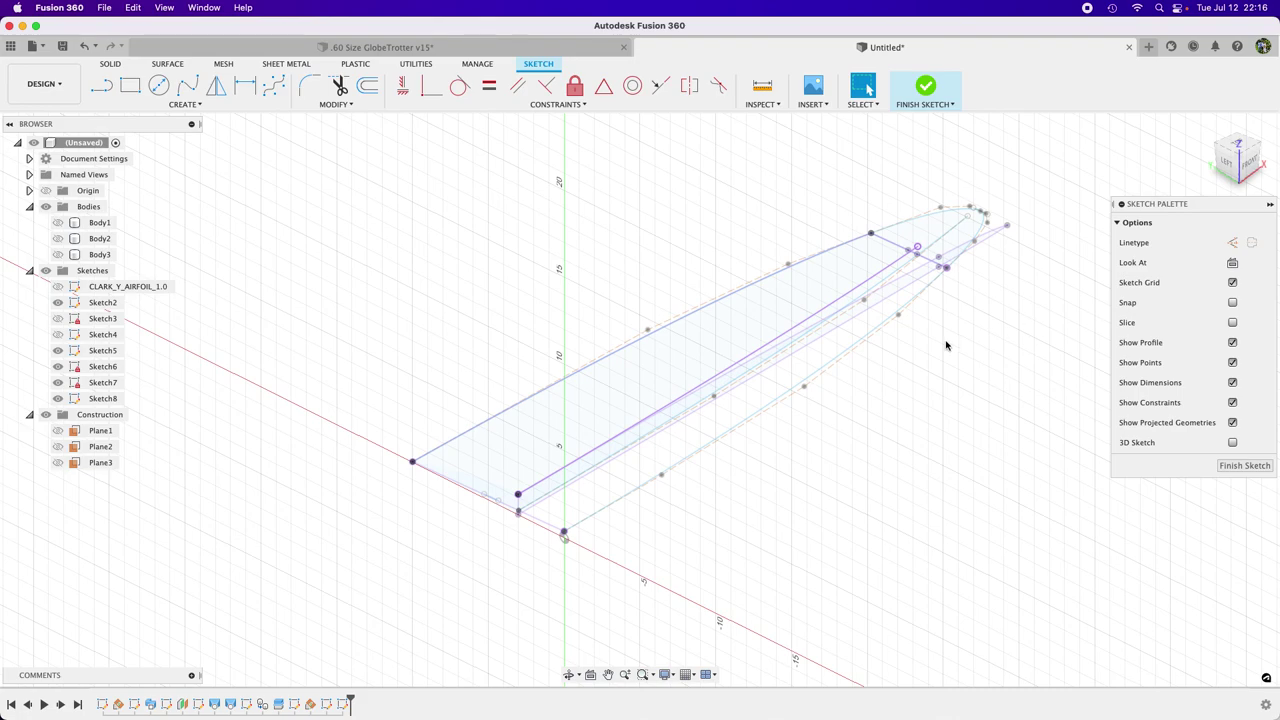
click(1255, 466)
Step: Hide Sketch5, Sketch6 and Sketch7 and inspect the 3D intersection curve in Sketch8
click(1255, 163)
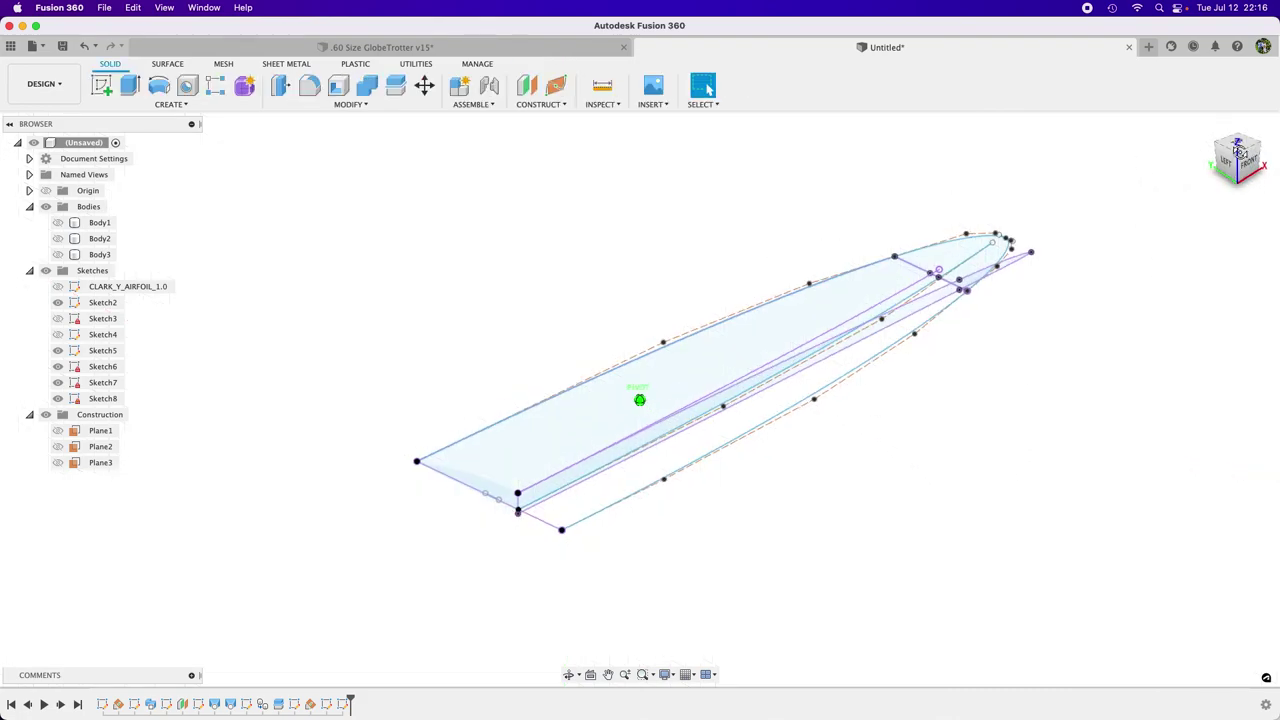
click(57, 366)
click(57, 382)
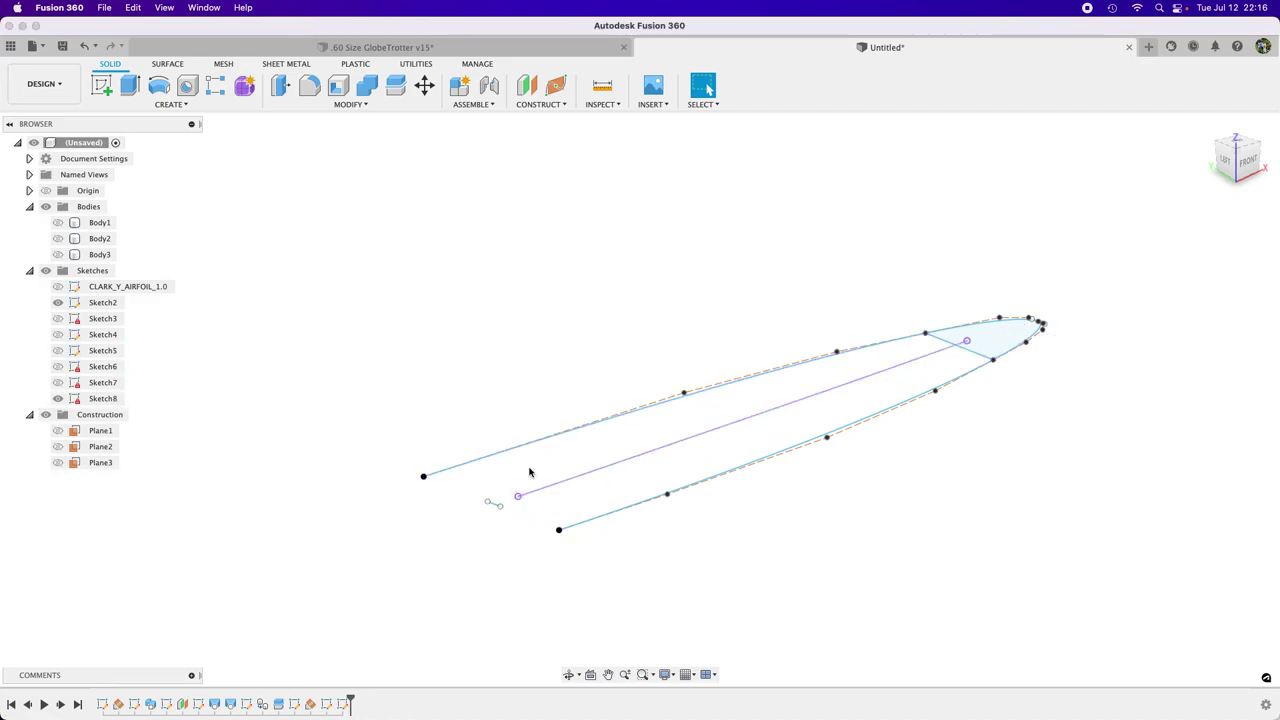
mouse_move(519, 392)
shift+middle_down()
mouse_move(520, 374)
mouse_move(589, 409)
mouse_move(577, 351)
mouse_move(556, 354)
shift+middle_up()
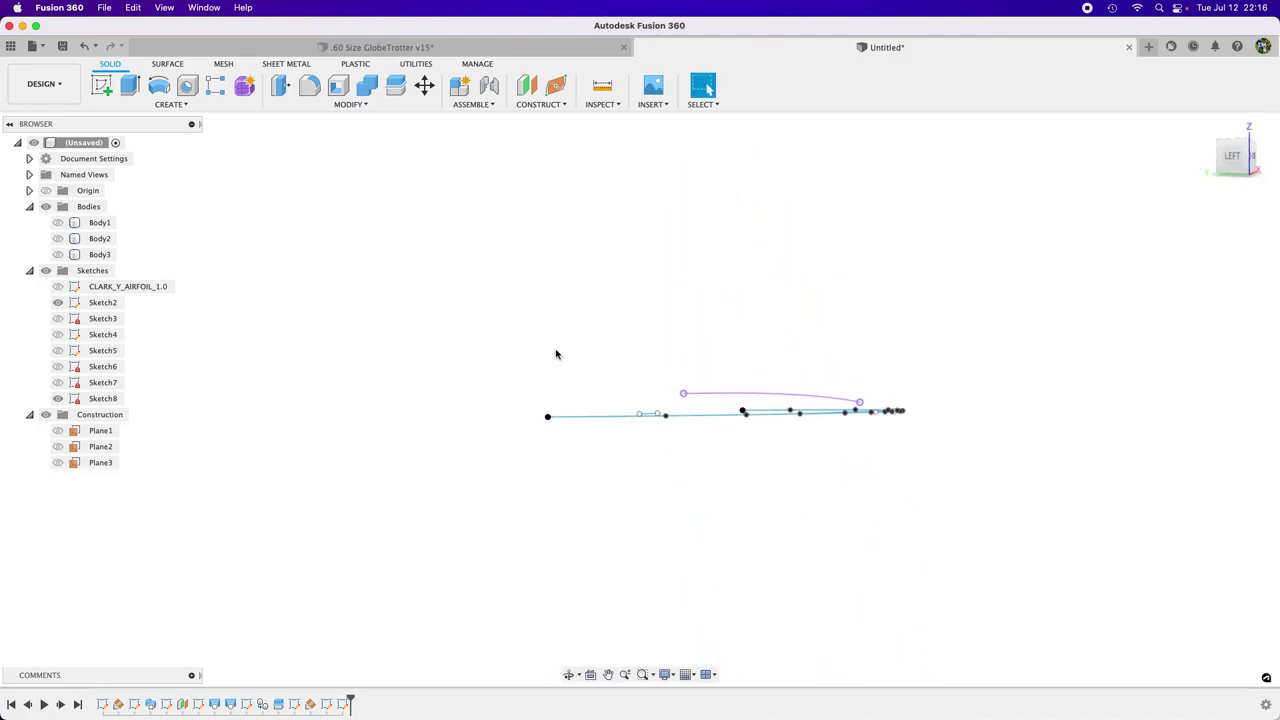
Step: Create a Plane Along Path on Sketch8's 3D curve at its root end, with proportional distance 0.00
shift+middle_drag(1013, 501, 1045, 550)
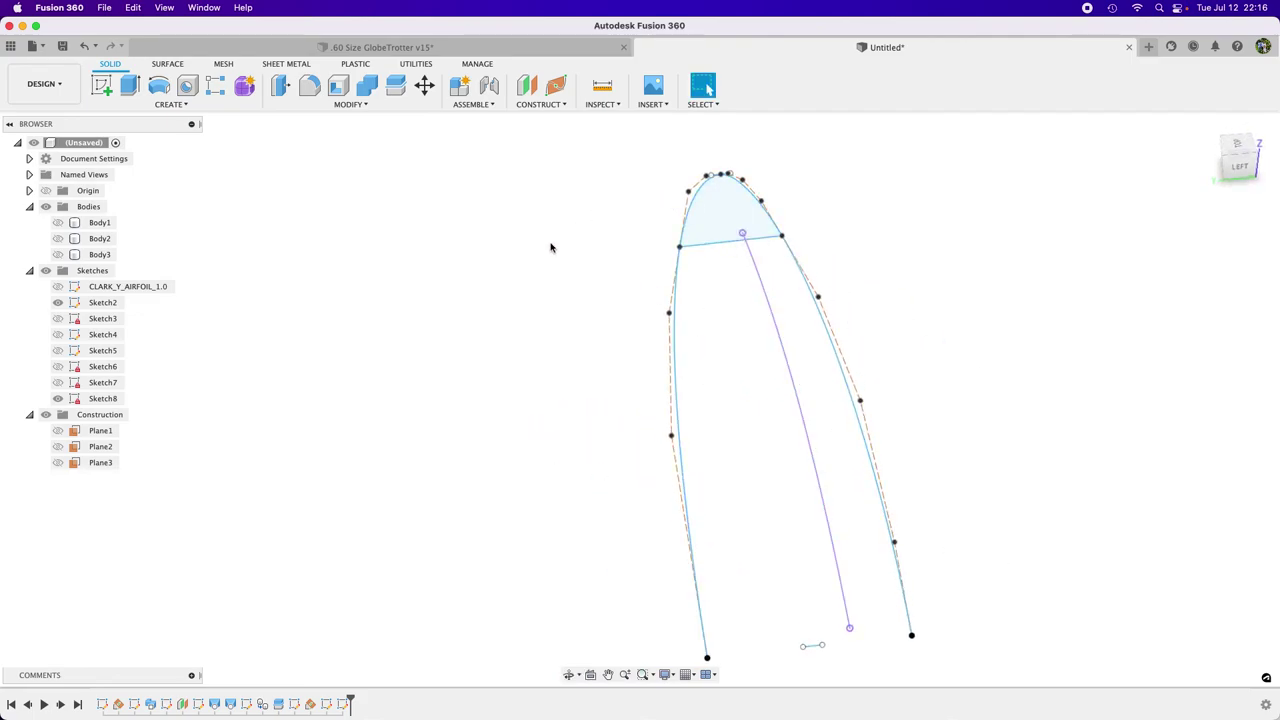
scroll(505, 245, down, 5)
mouse_move(798, 423)
shift+middle_down()
mouse_move(814, 389)
mouse_move(803, 402)
shift+middle_up()
click(556, 86)
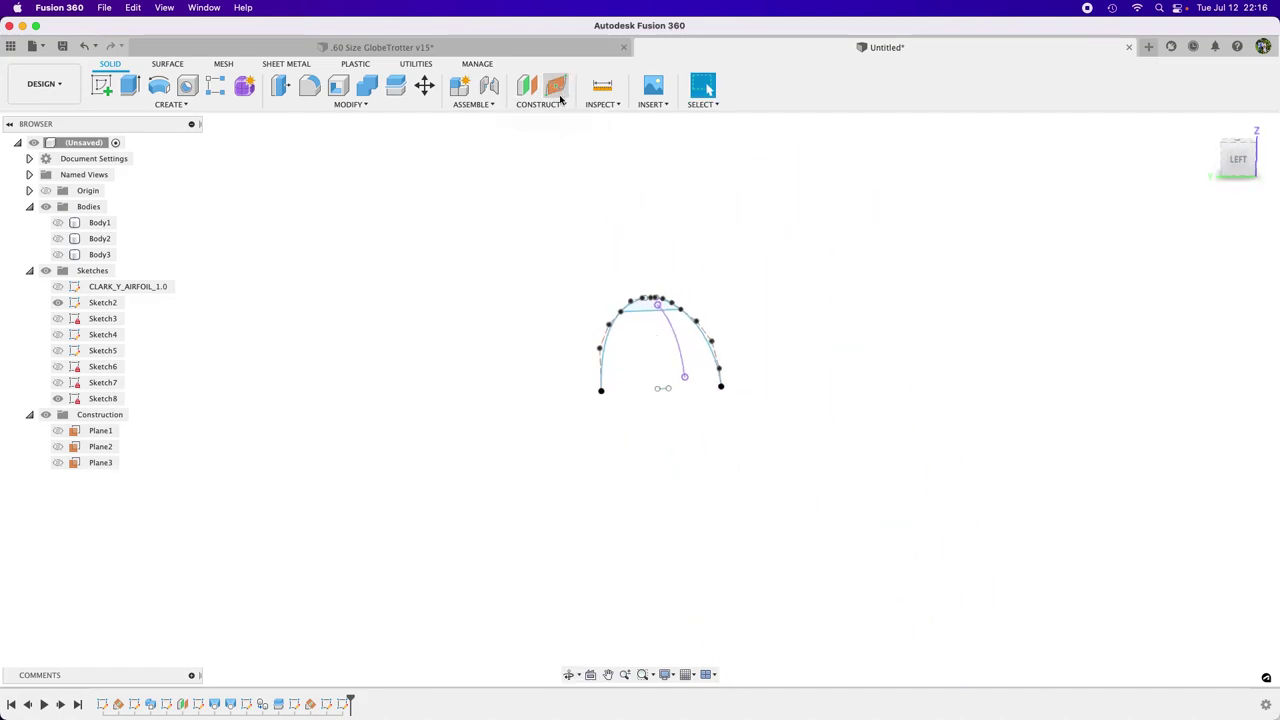
click(683, 364)
drag(683, 361, 690, 390)
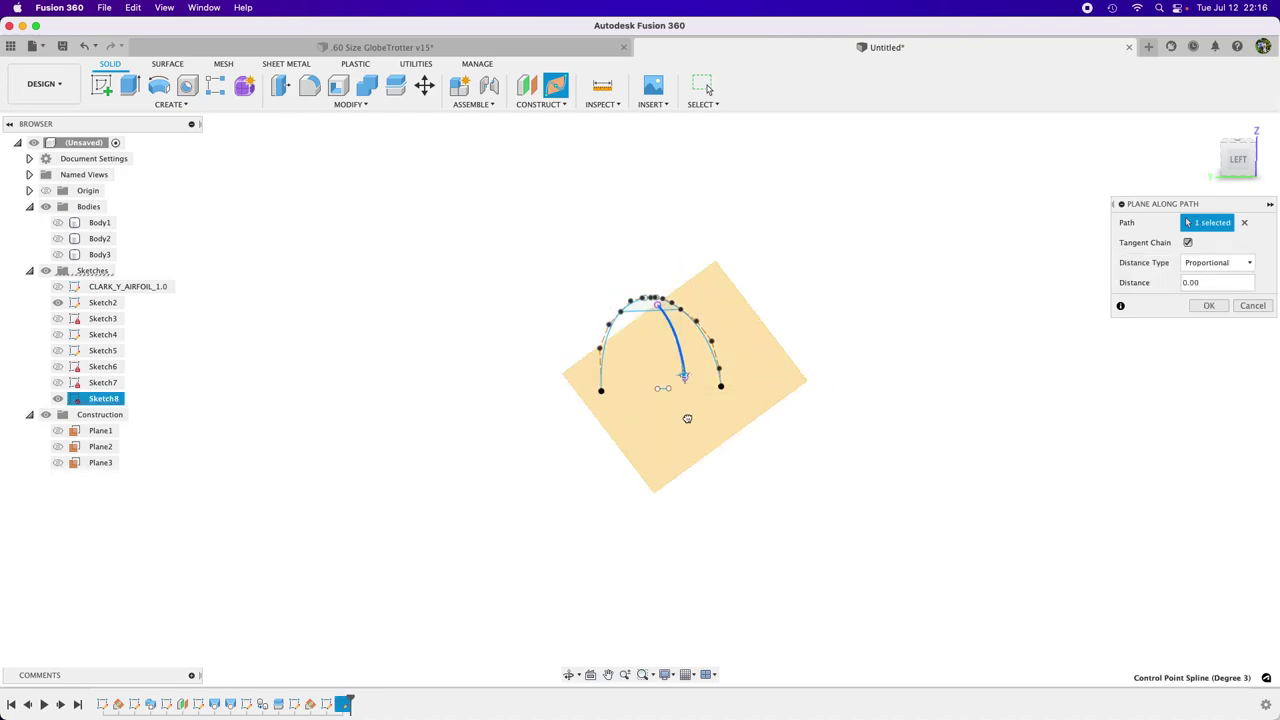
click(1210, 306)
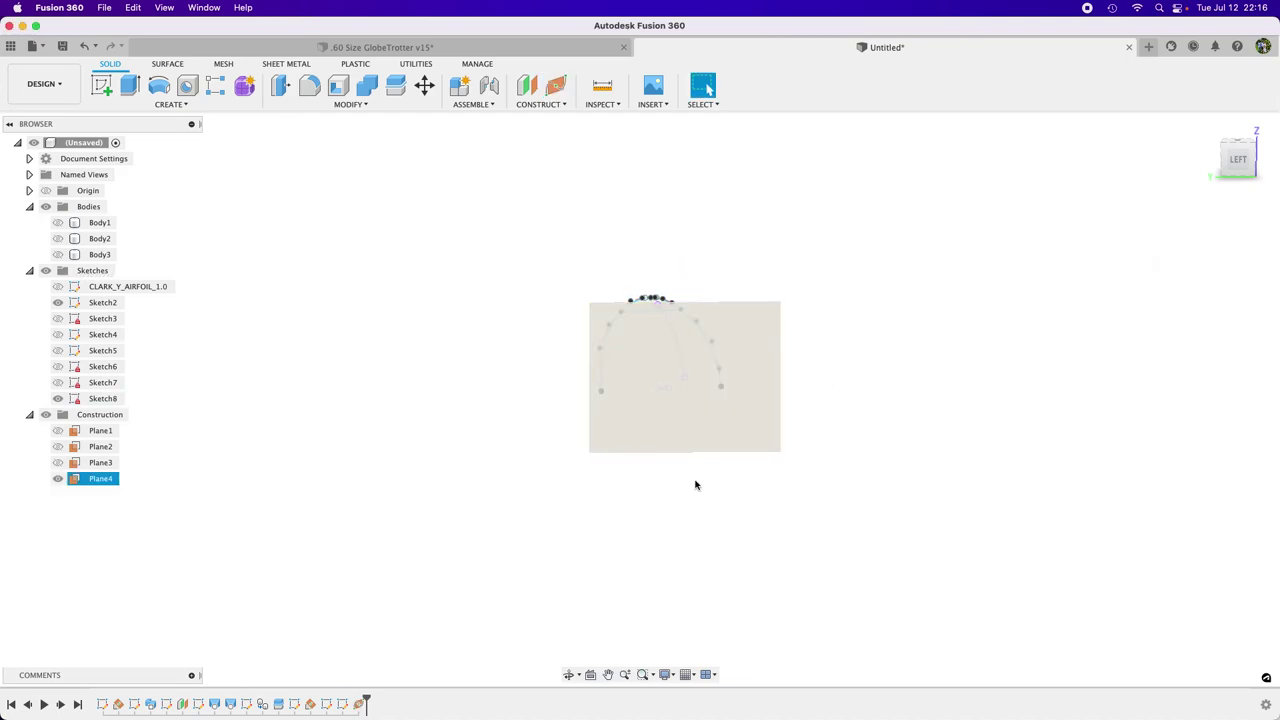
Step: In a new sketch on the root-end path plane, draw a 0.125 by 0.125 in square from the curve's endpoint and finish the sketch
click(640, 443)
click(101, 85)
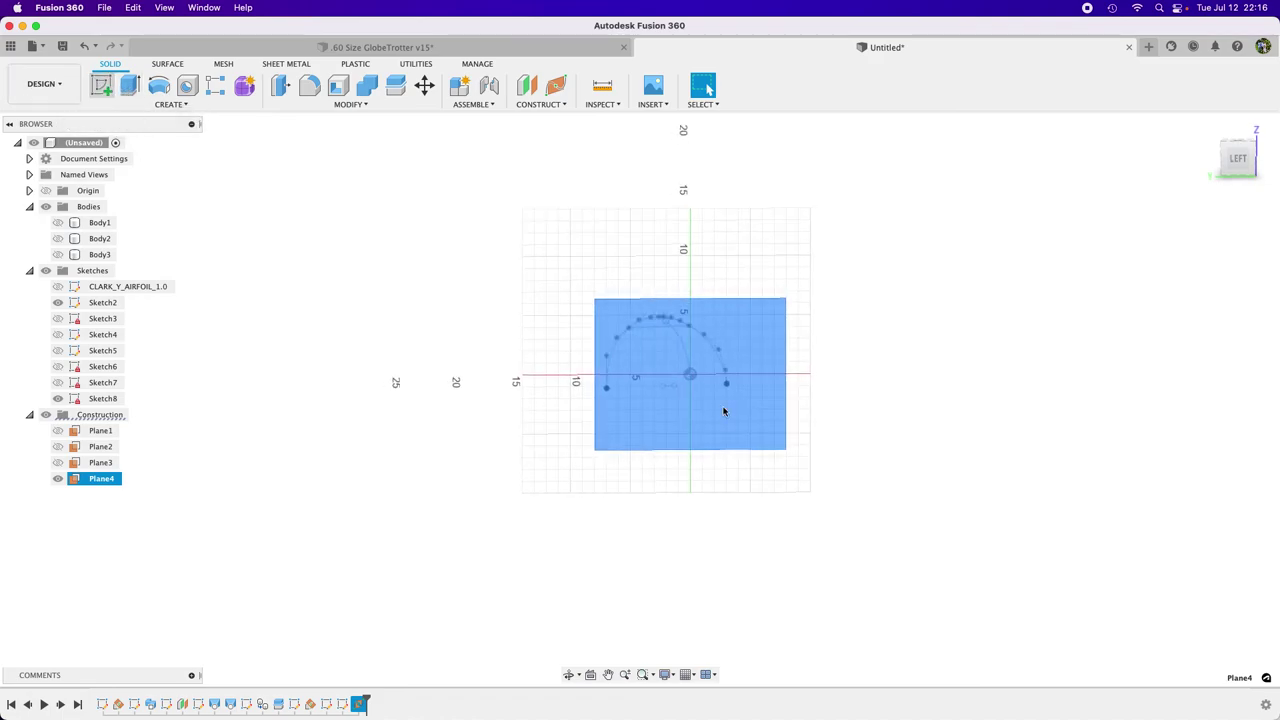
scroll(714, 373, up, 5)
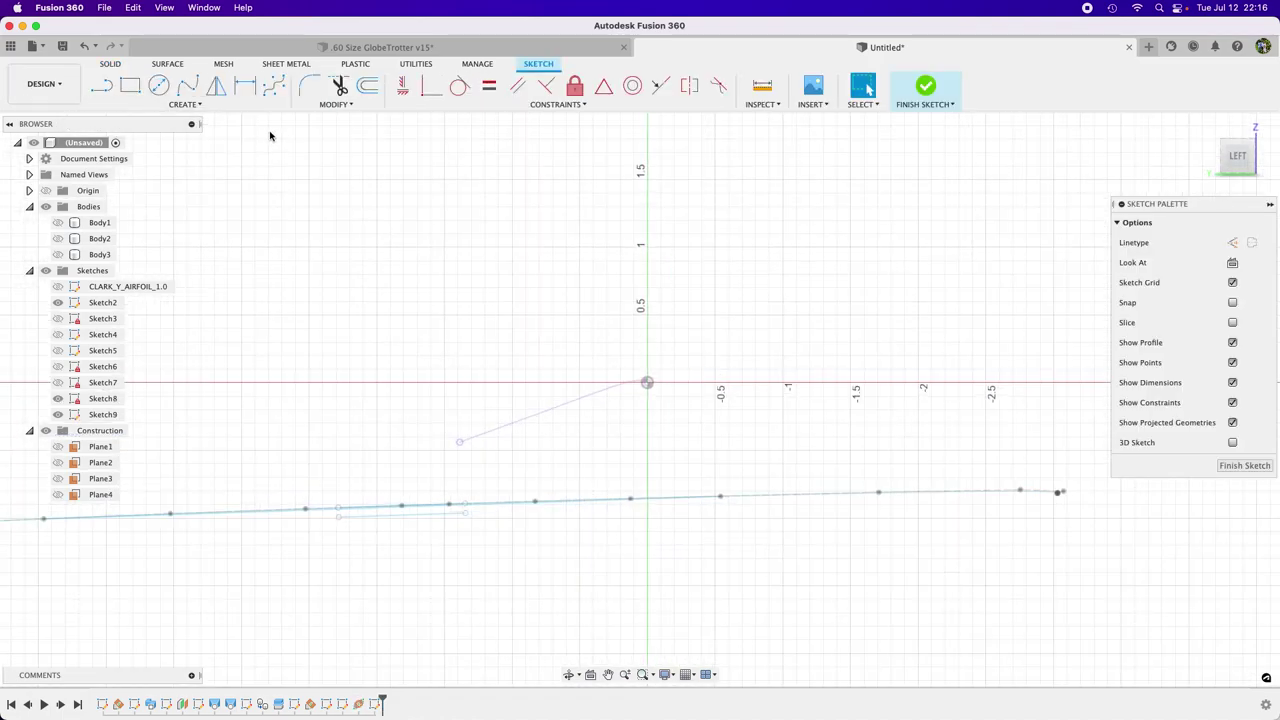
click(130, 85)
click(647, 383)
key(Tab)
text(.125)
key(Tab)
text(.12)
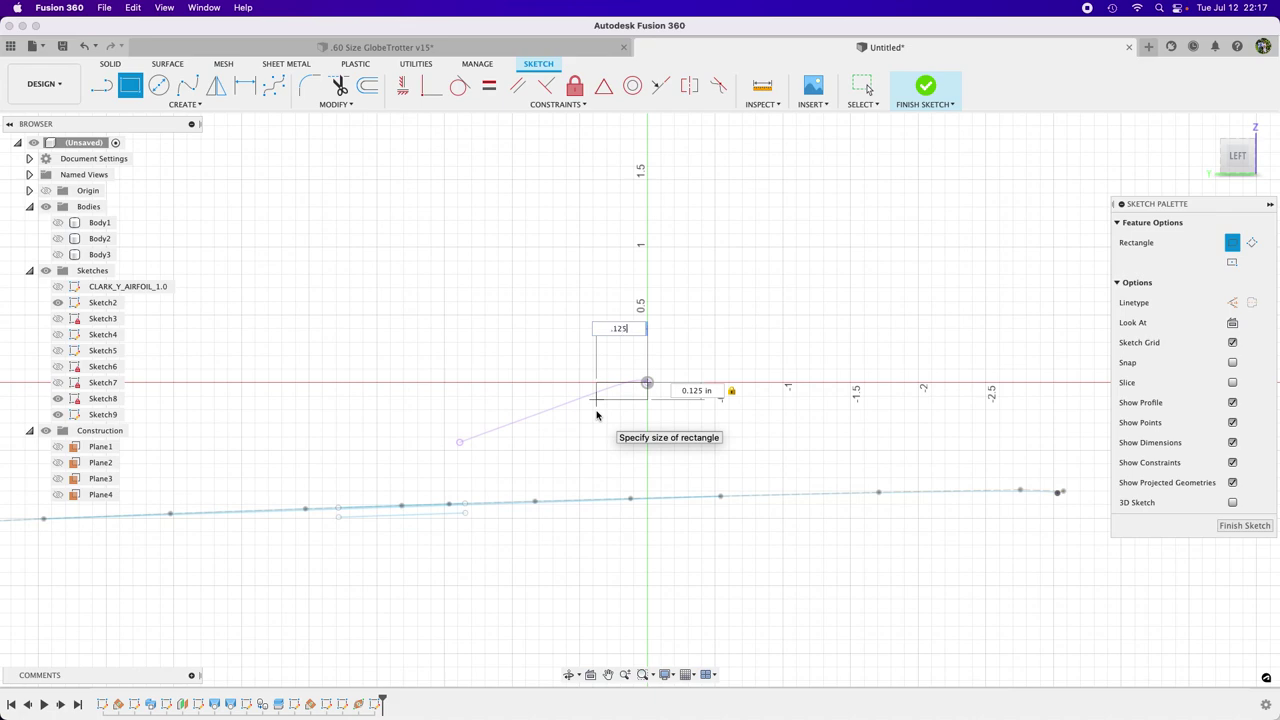
key(Return)
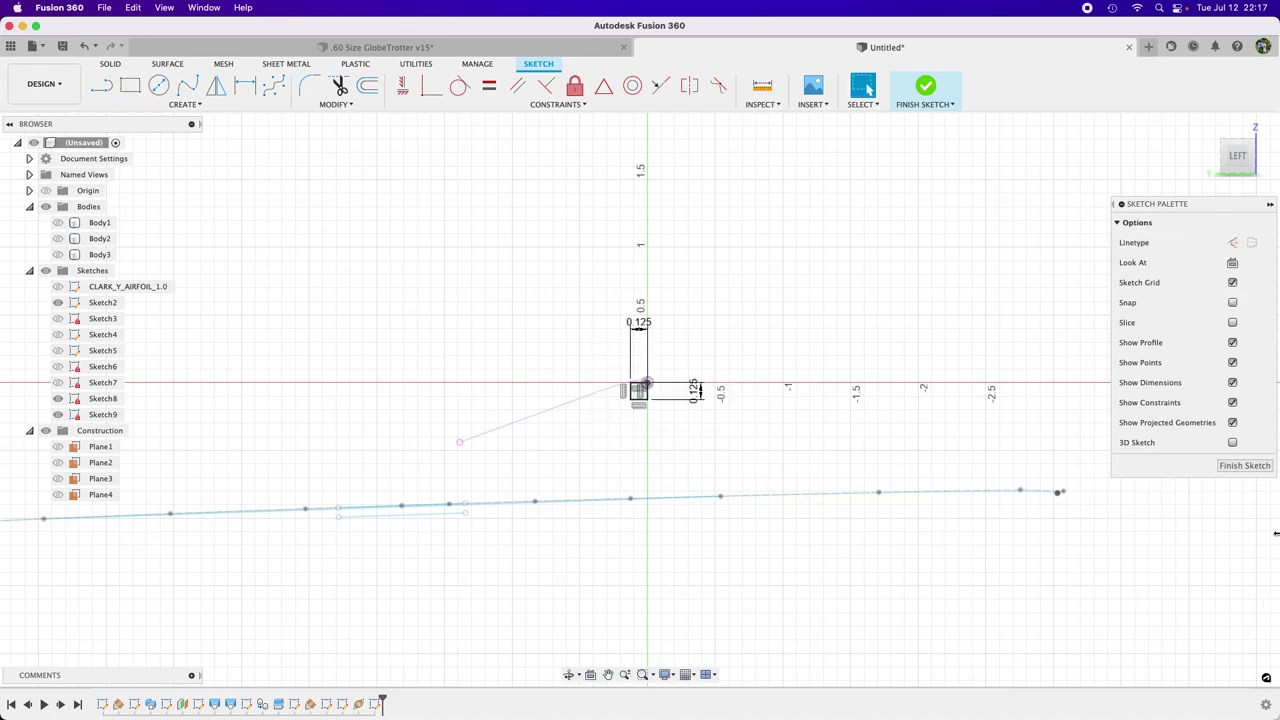
click(1242, 466)
Step: Sweep the square profile along Sketch8's 3D curve as a new body, using a Single Path with Perpendicular orientation
scroll(958, 333, up, 5)
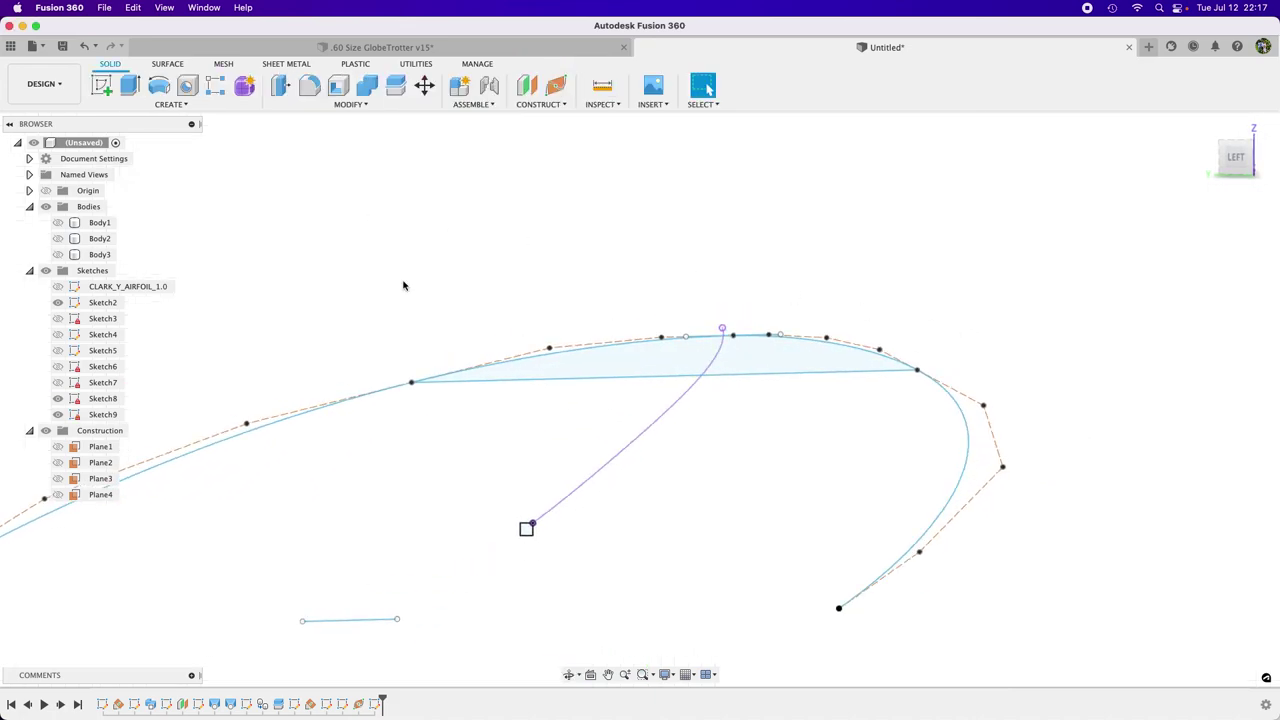
click(168, 104)
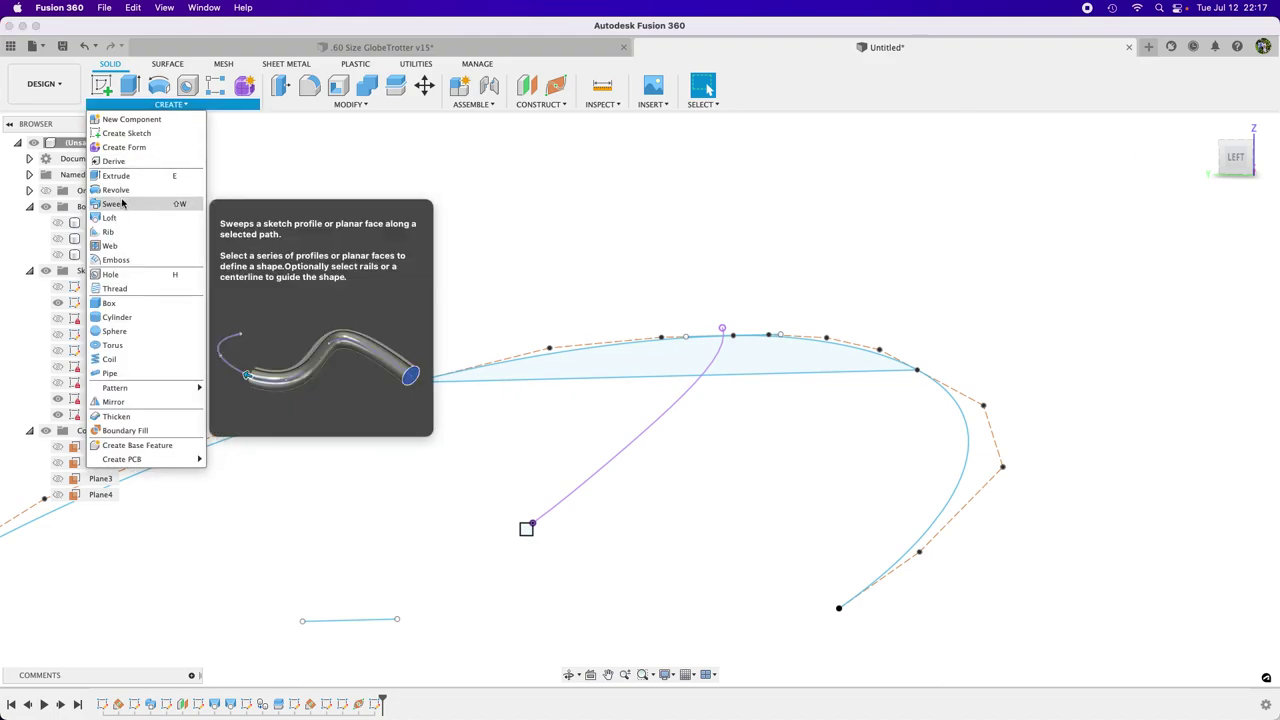
click(113, 203)
click(526, 531)
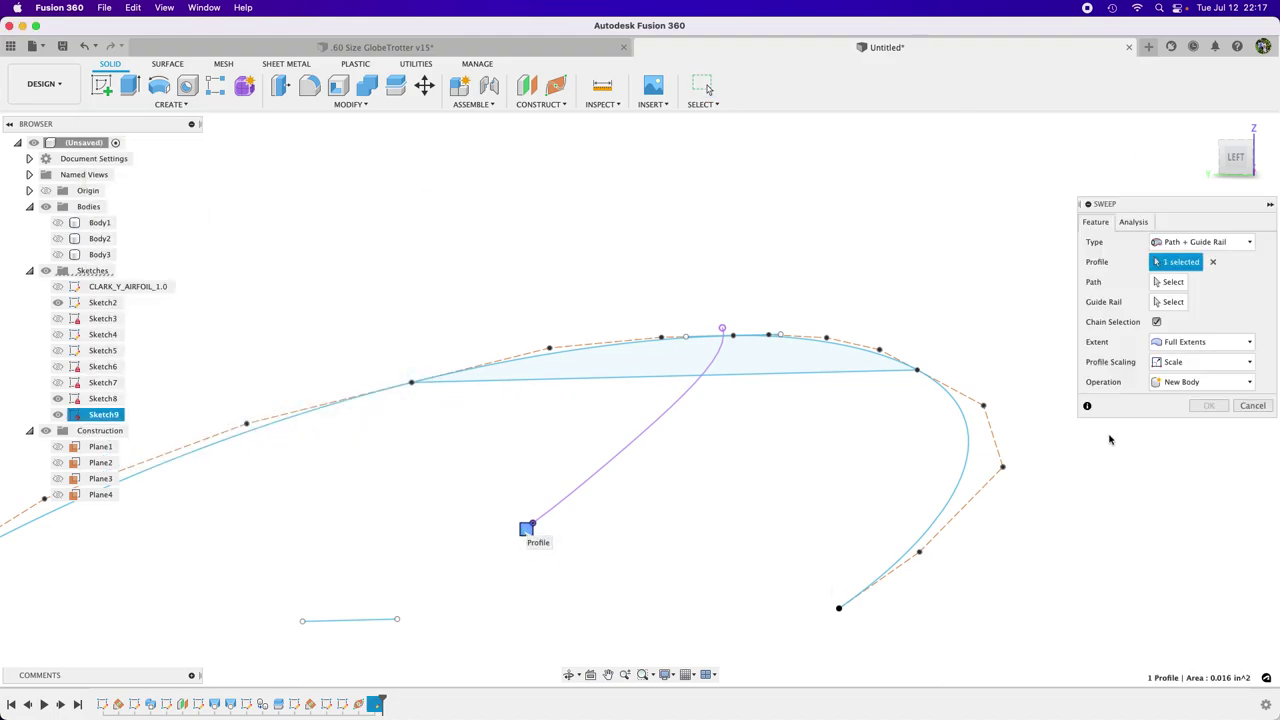
click(1220, 243)
click(1213, 261)
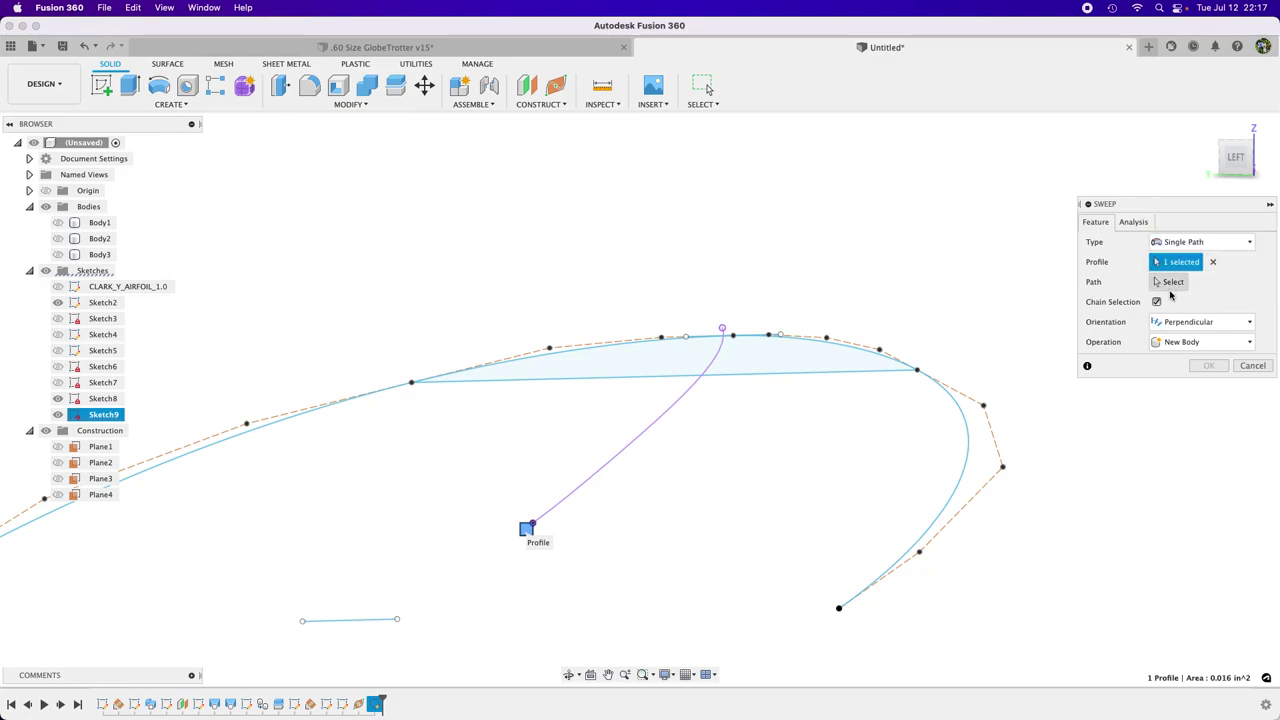
click(621, 454)
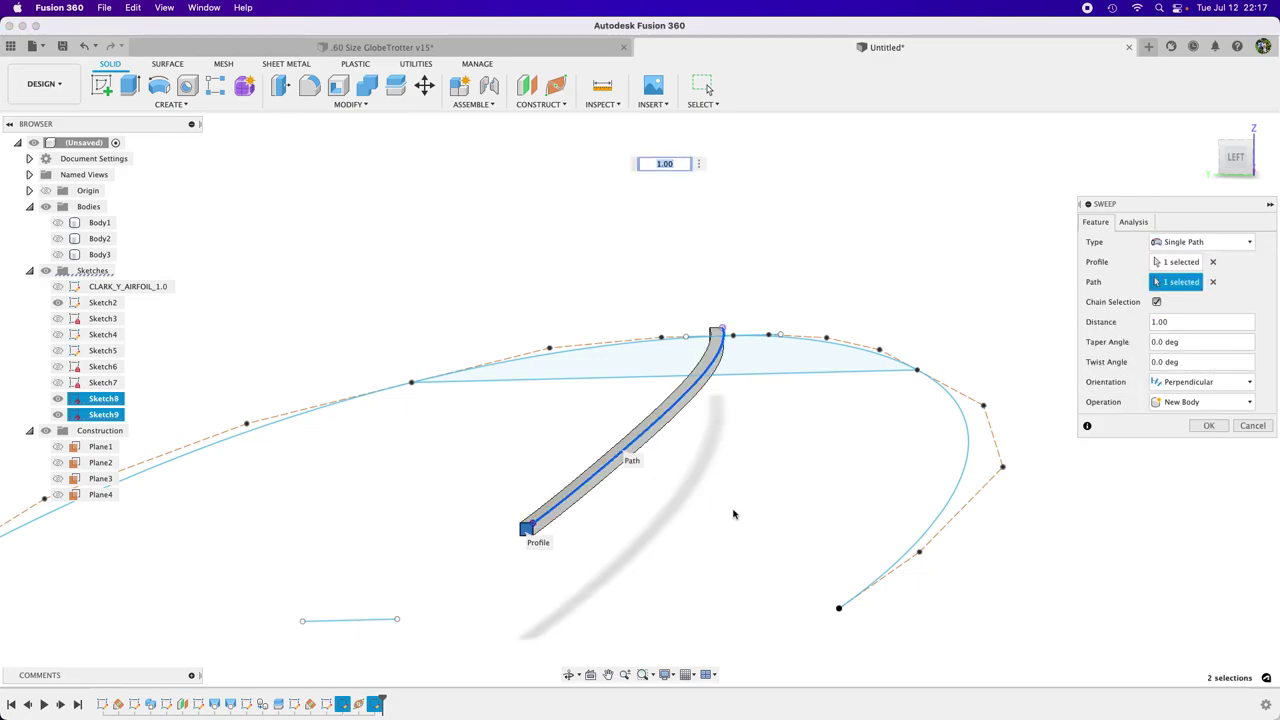
click(1208, 425)
Step: Inspect the swept spar on its own, then with Body1 and Body3 shown to check how it follows the split edge
mouse_move(723, 509)
shift+middle_down()
mouse_move(739, 501)
mouse_move(729, 517)
shift+middle_up()
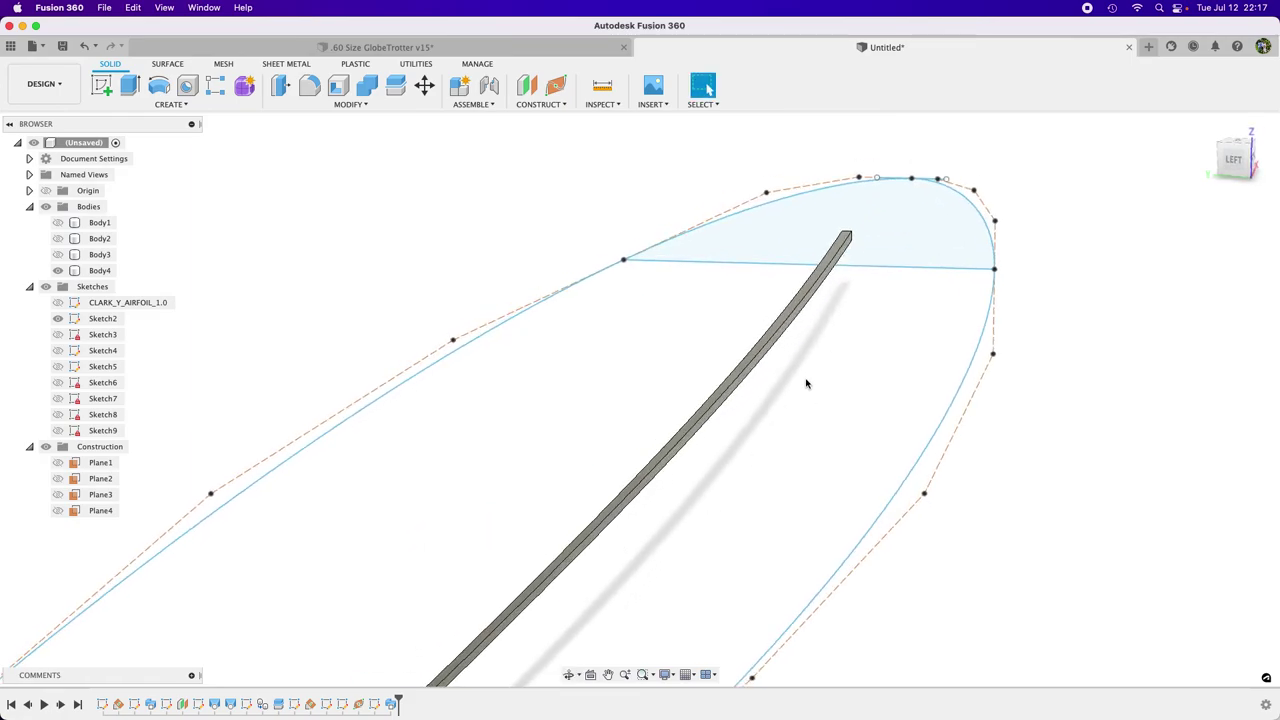
mouse_move(756, 459)
shift+middle_down()
mouse_move(786, 440)
mouse_move(762, 442)
shift+middle_up()
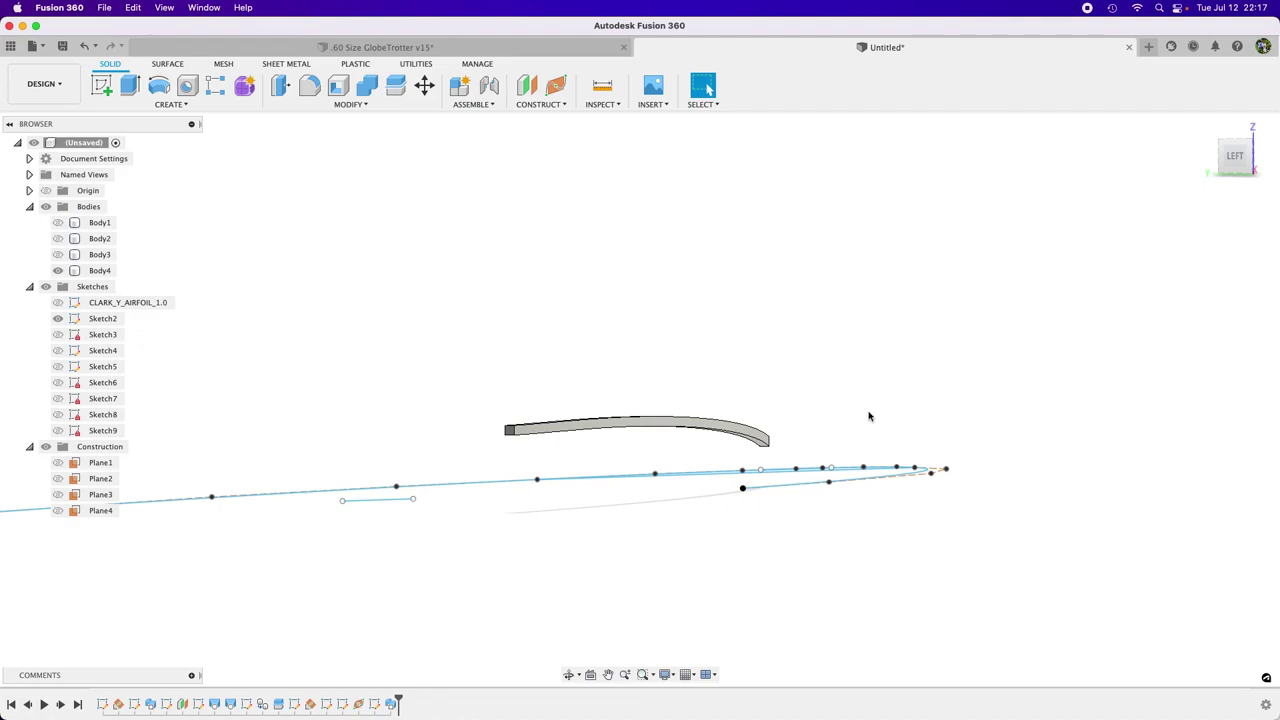
shift+middle_drag(897, 400, 871, 397)
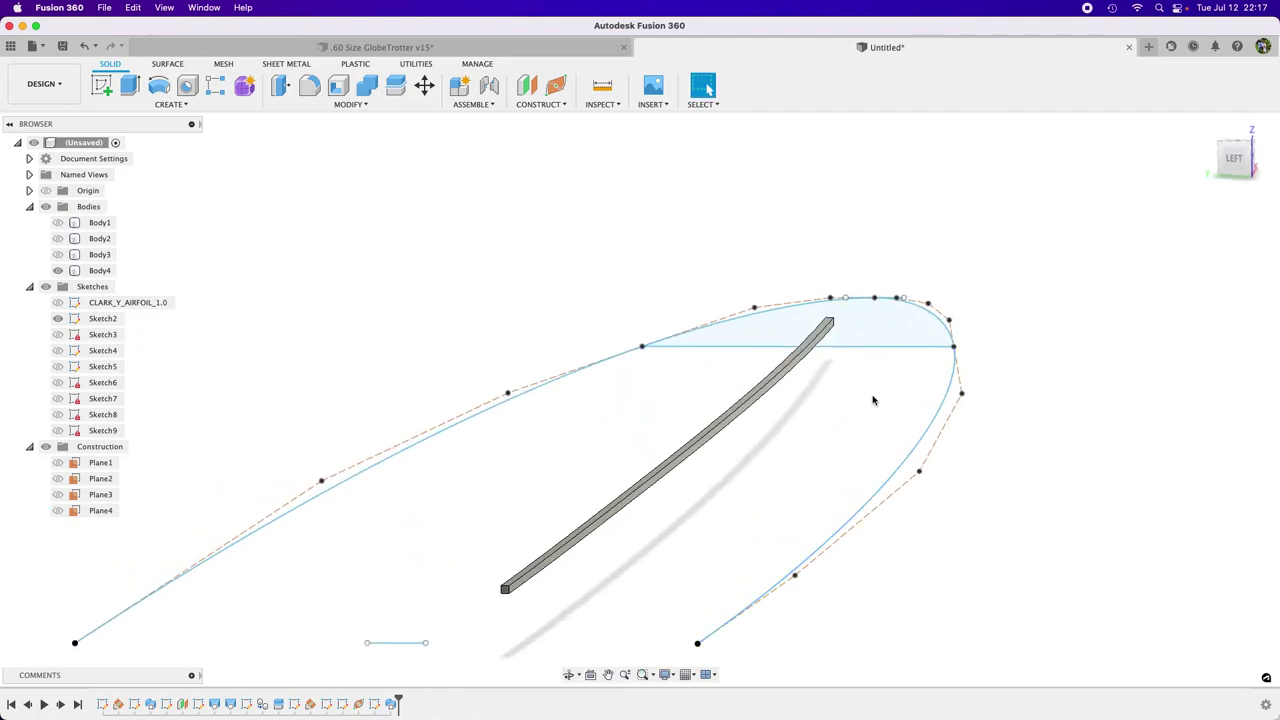
scroll(864, 390, down, 2)
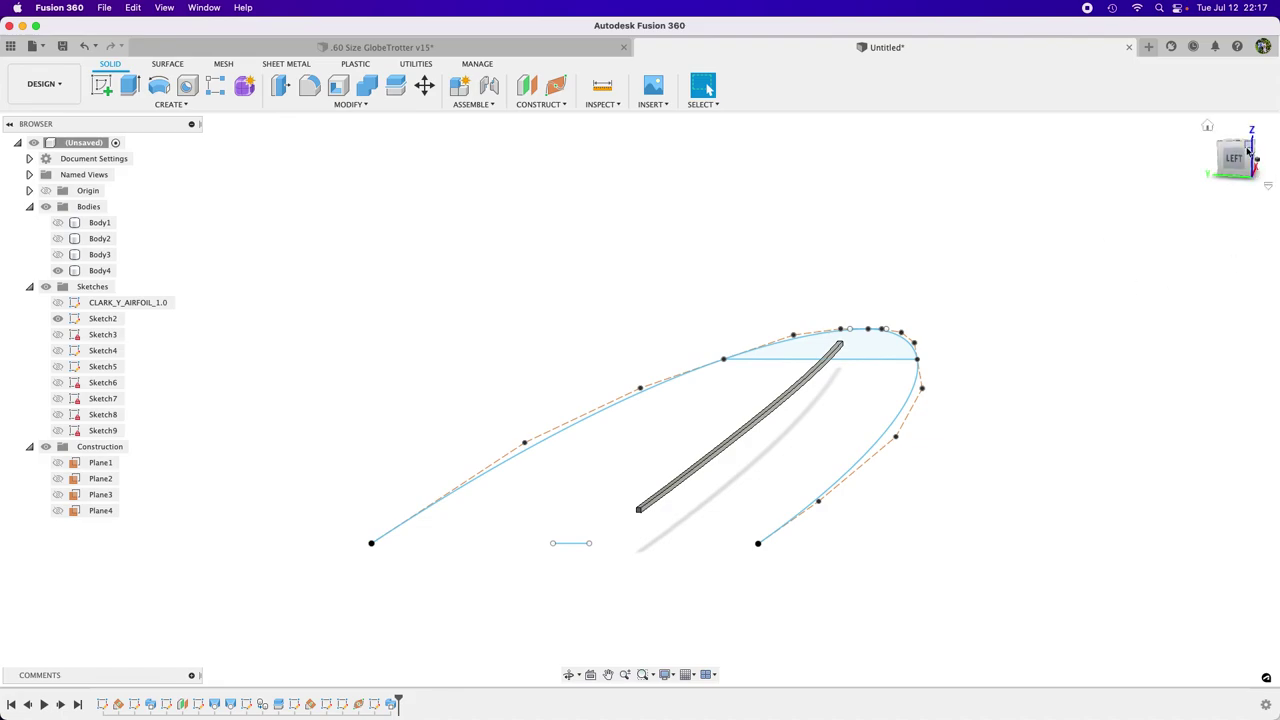
shift+middle_drag(1214, 152, 615, 540)
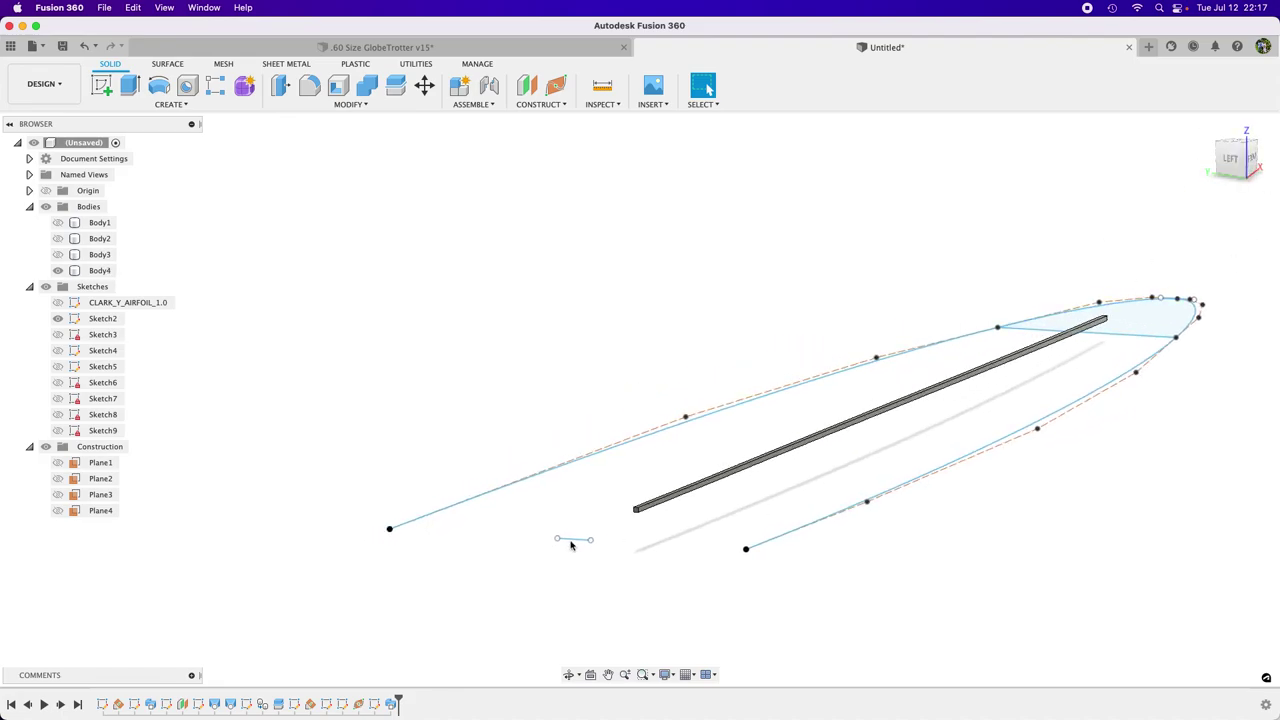
click(55, 239)
click(57, 238)
click(57, 238)
click(57, 222)
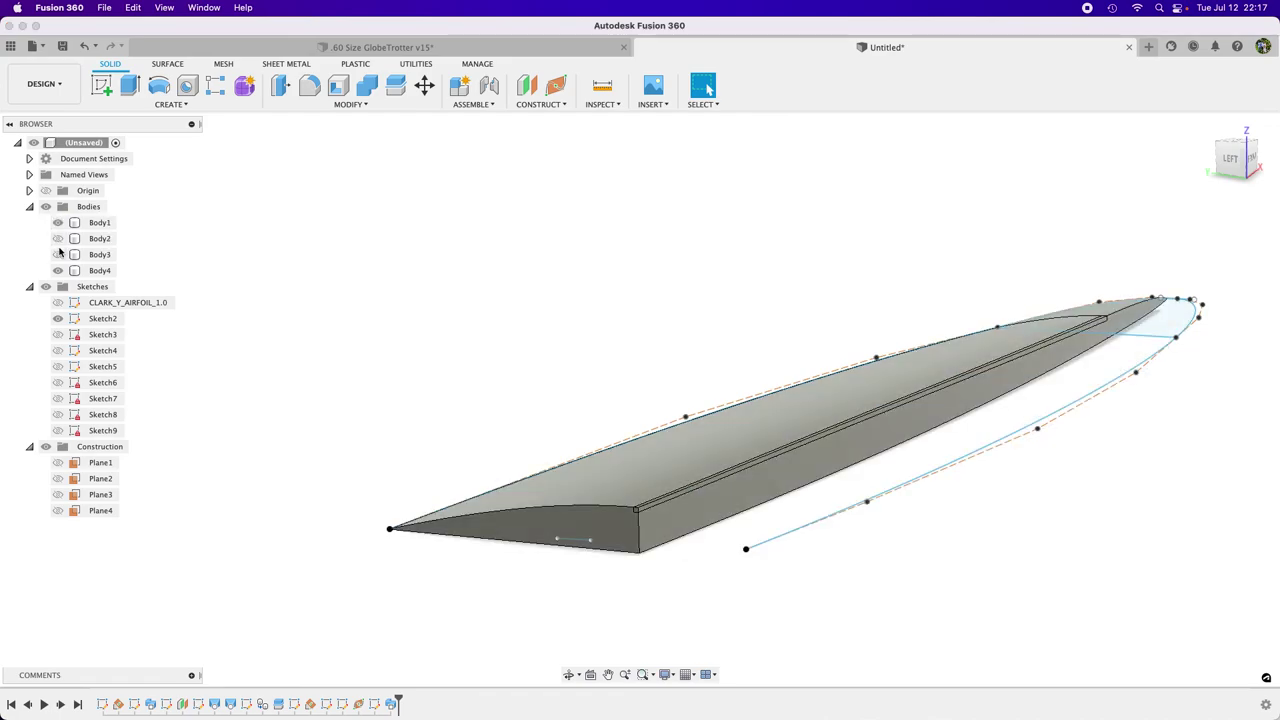
click(57, 254)
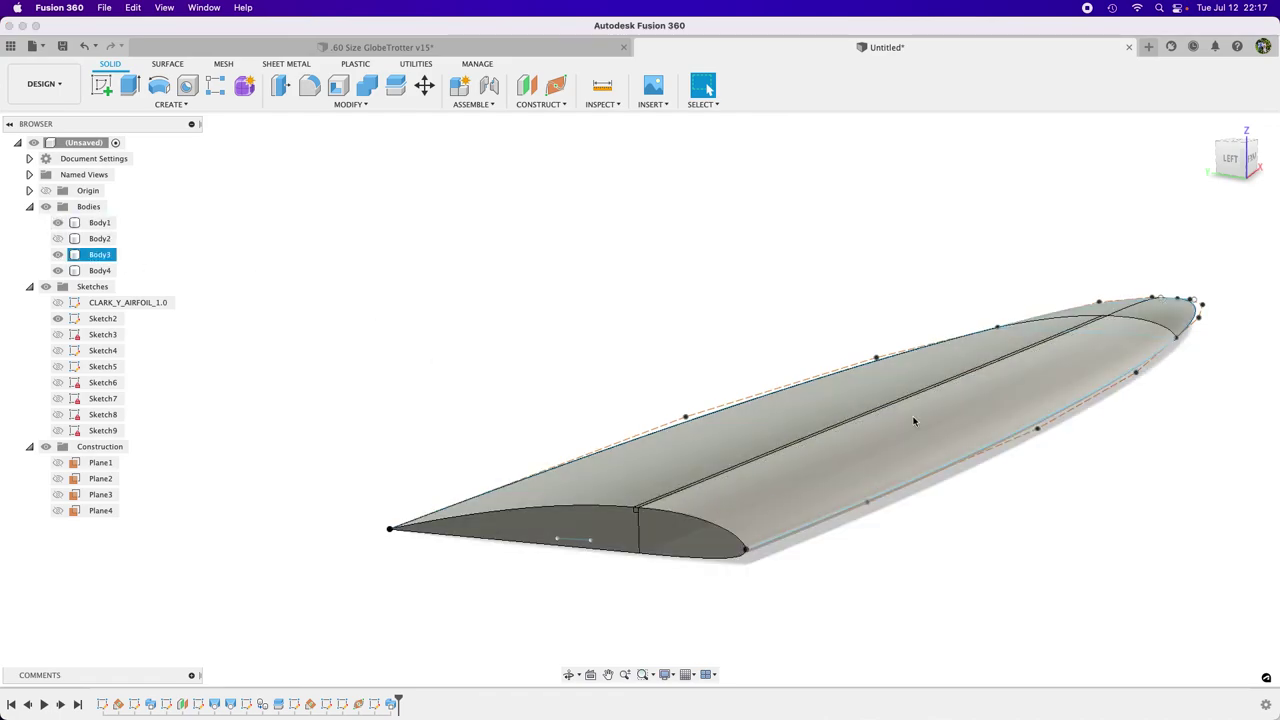
scroll(613, 428, down, 2)
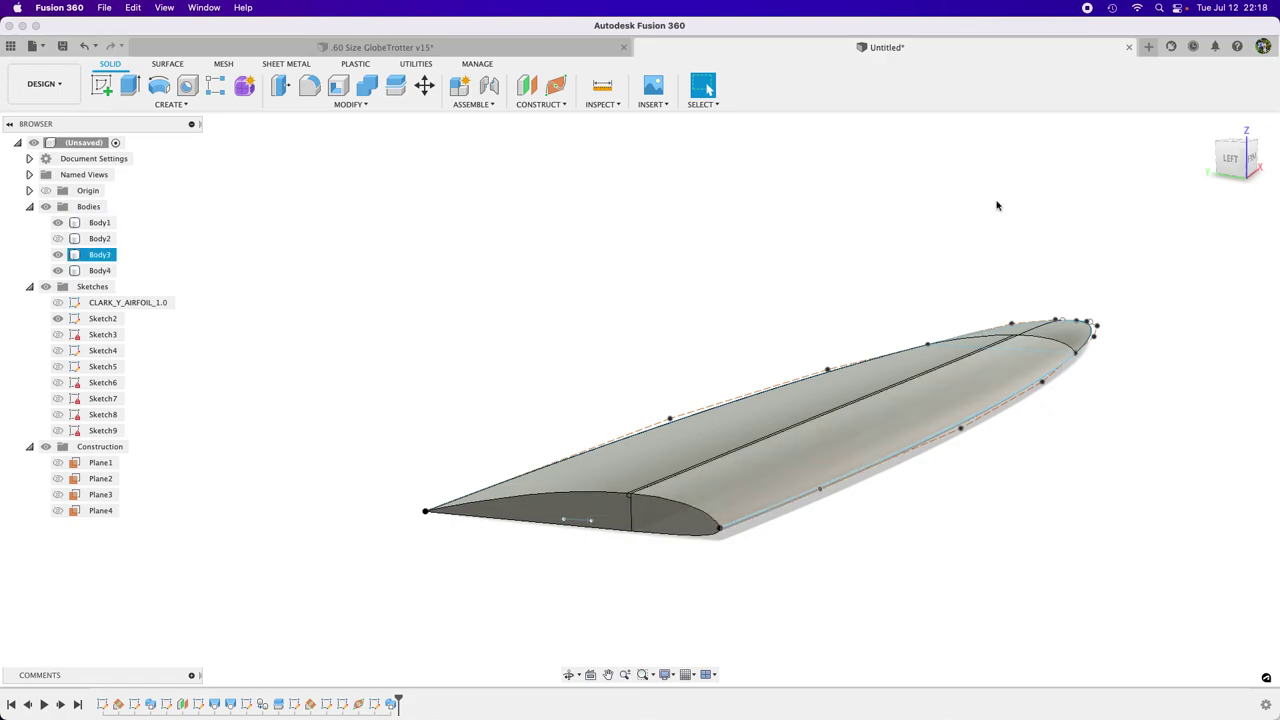
Step: Examine the wing's leading edge, trailing edge and spar line from above near the root
drag(1222, 175, 1218, 183)
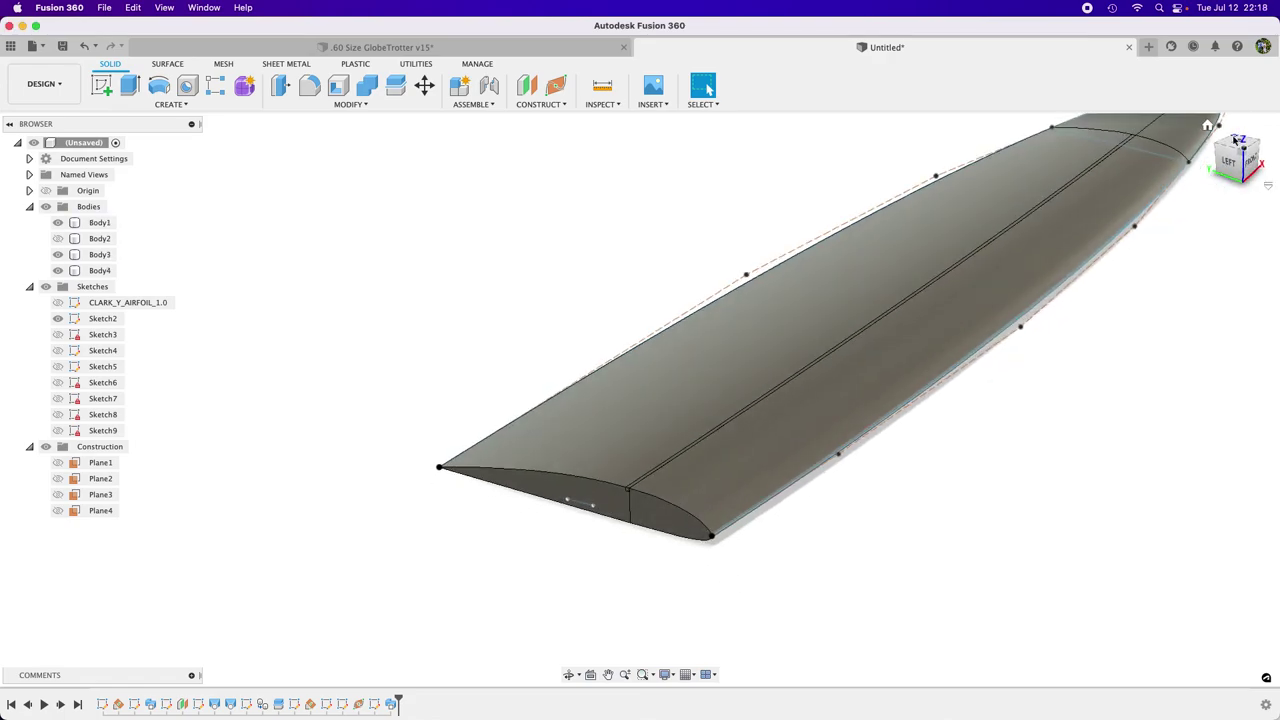
click(1238, 143)
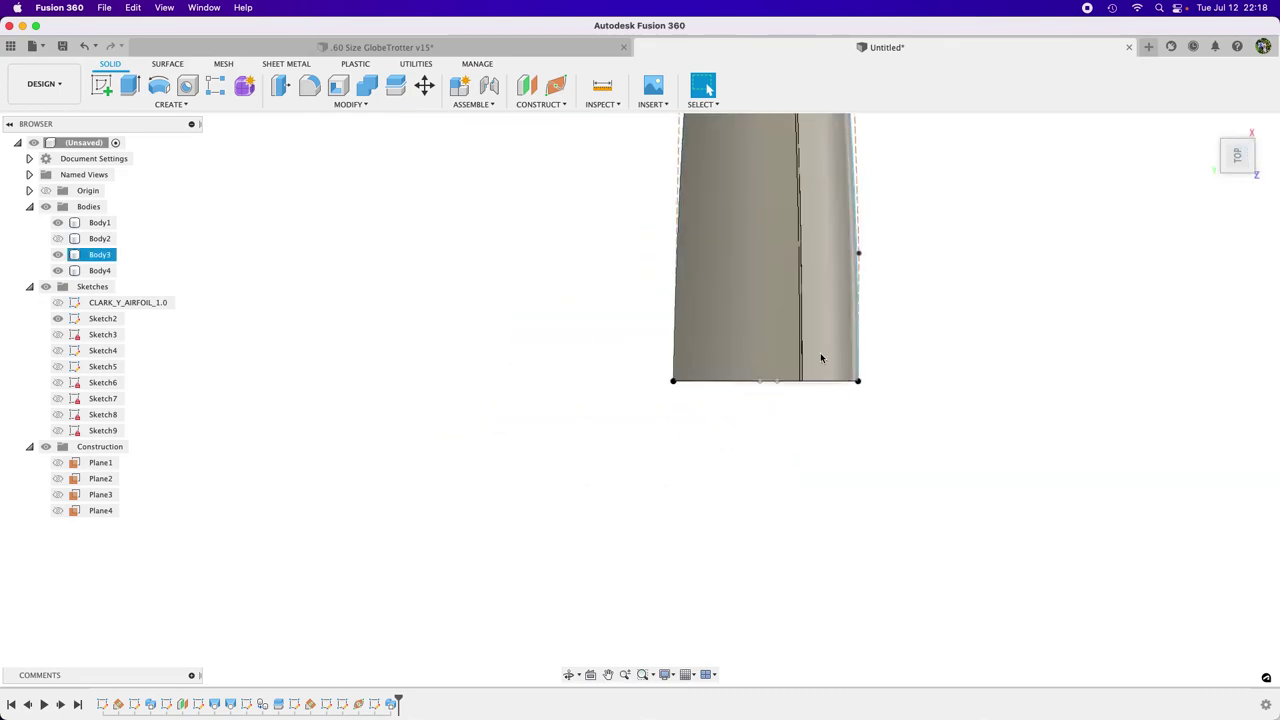
scroll(688, 307, up, 3)
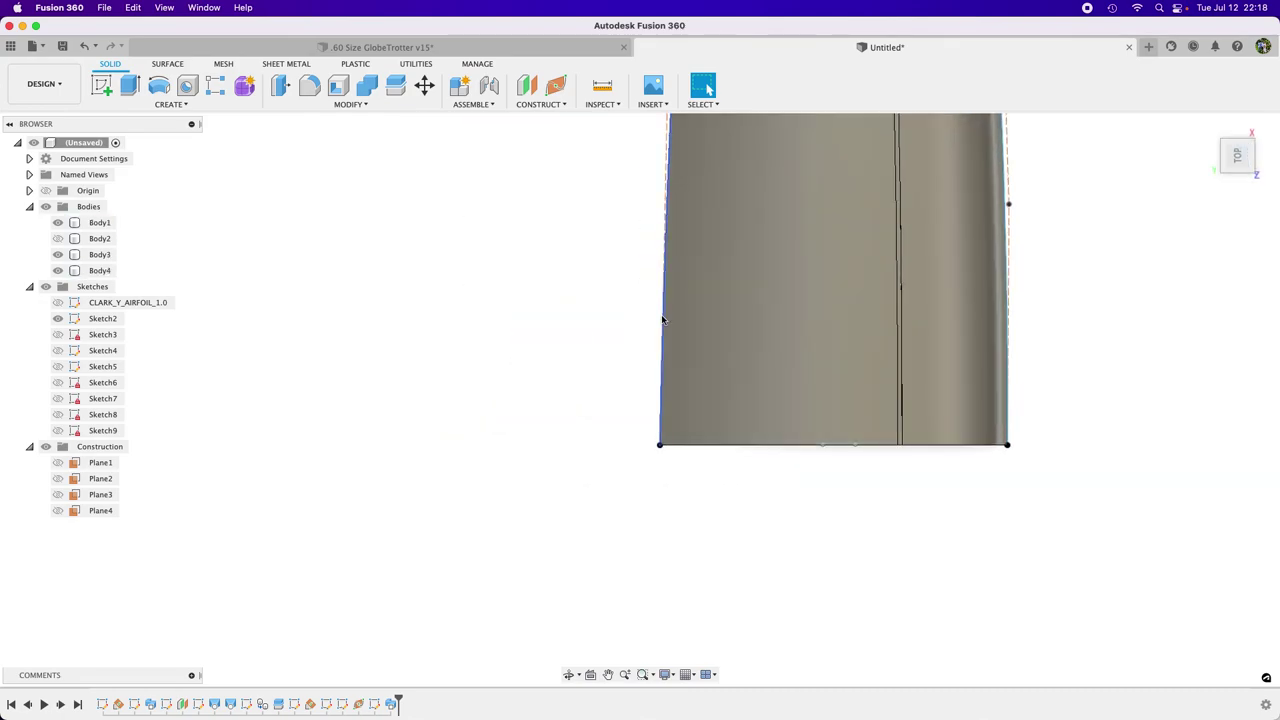
click(668, 320)
click(676, 322)
click(684, 326)
click(1000, 350)
click(1000, 350)
click(981, 339)
click(718, 354)
click(718, 354)
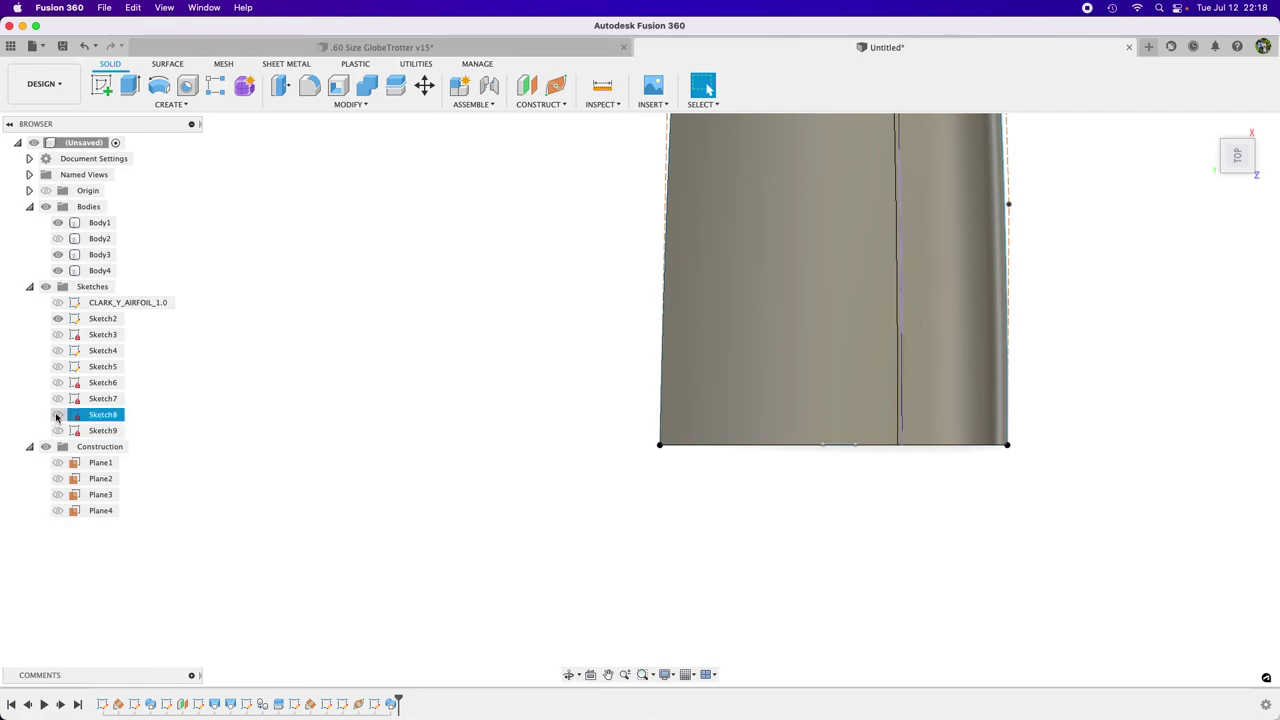
Step: Hide the wing and spar bodies and open the planform sketch, Sketch2, for editing
click(57, 254)
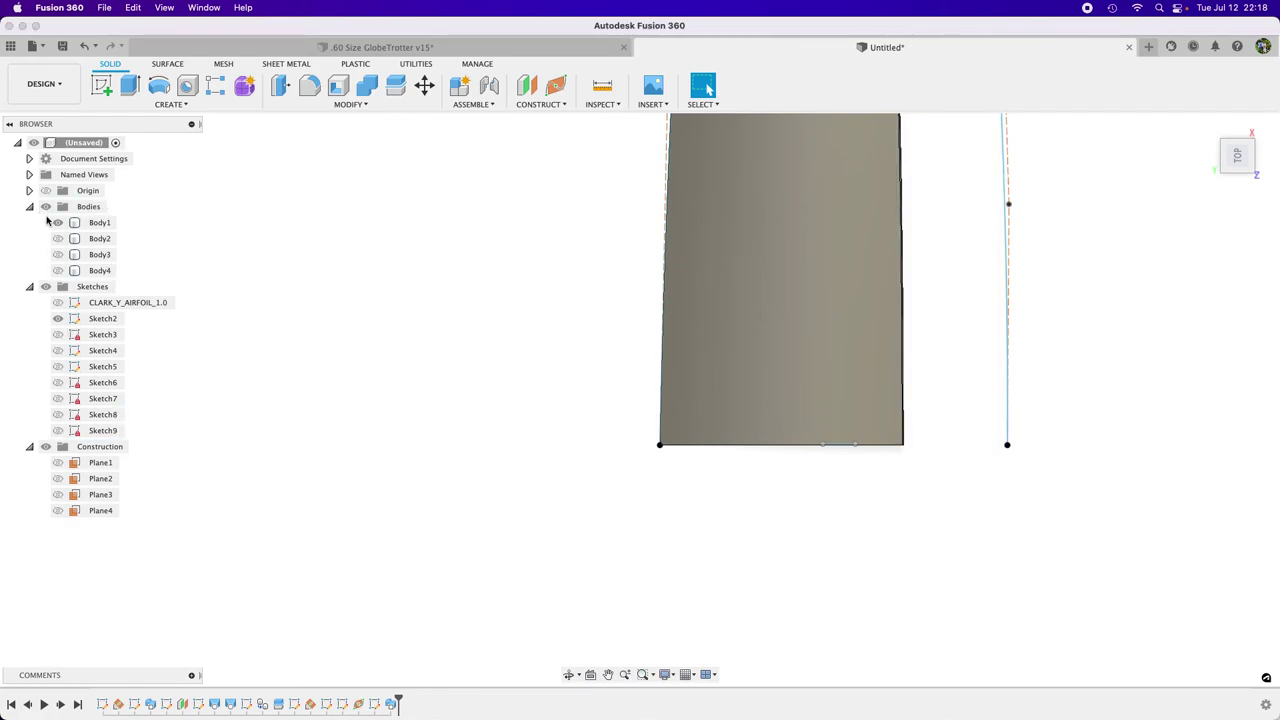
click(57, 222)
scroll(340, 485, down, 5)
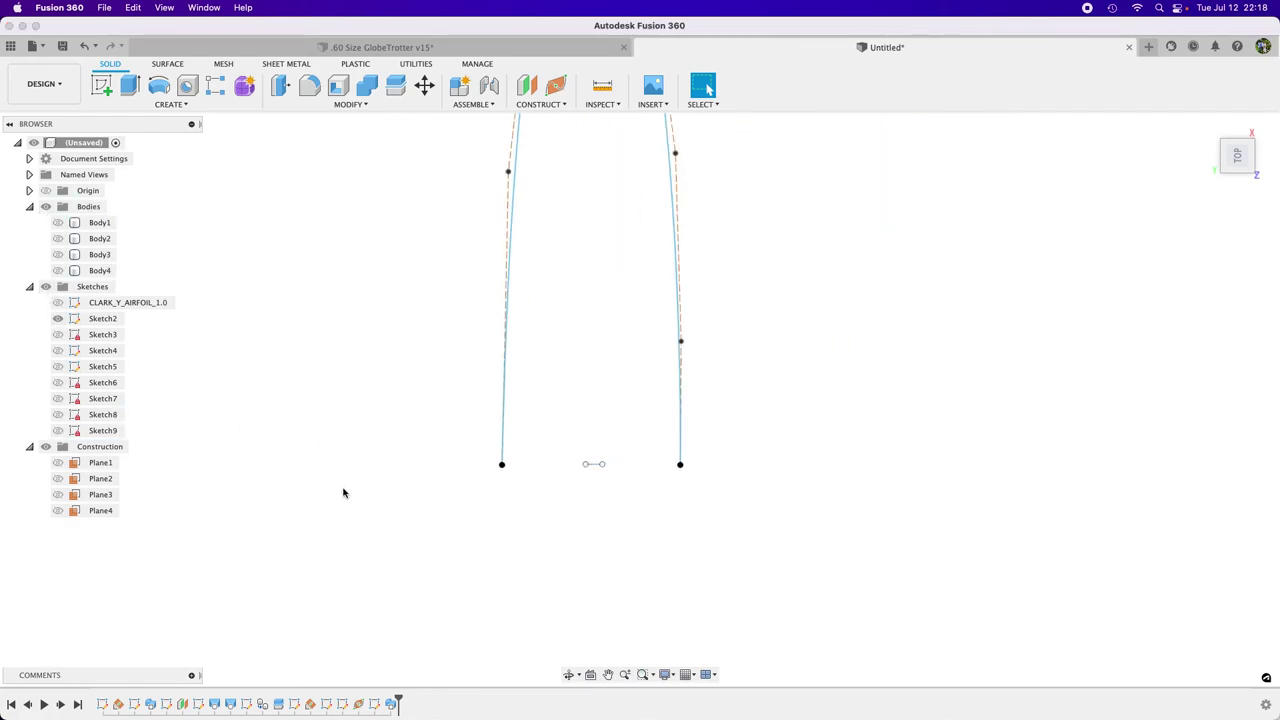
right_click(95, 320)
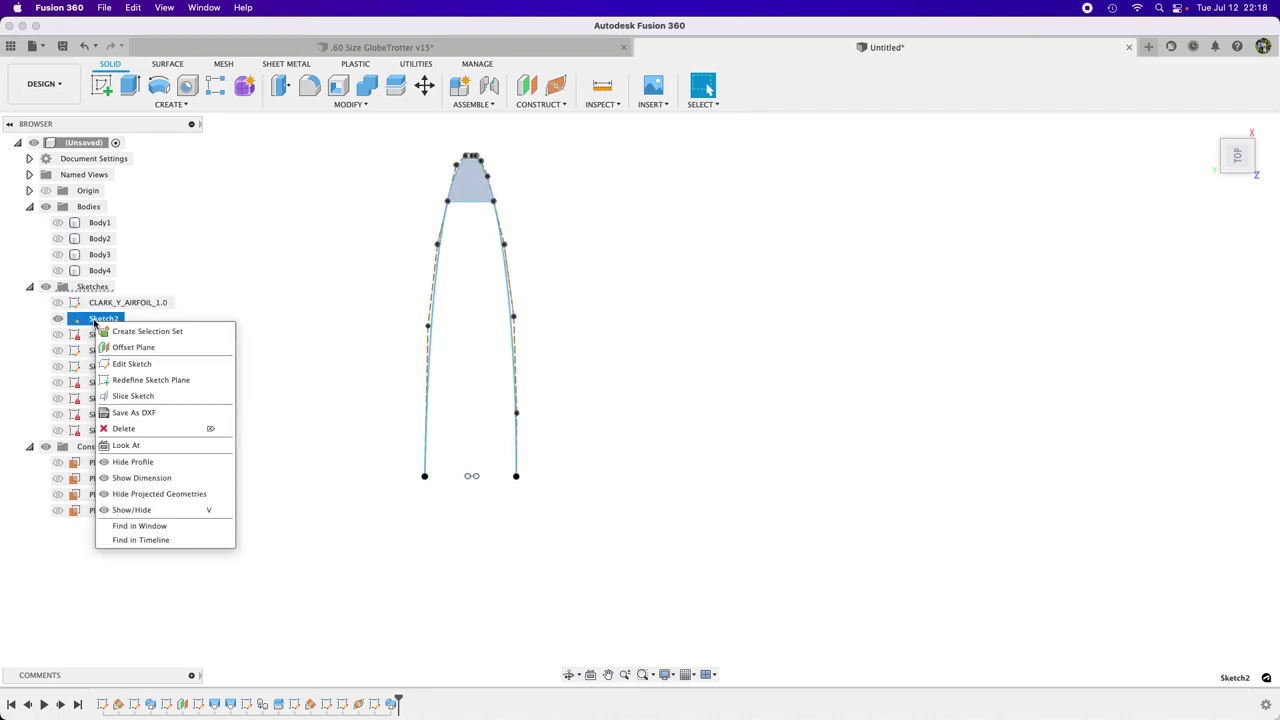
click(130, 364)
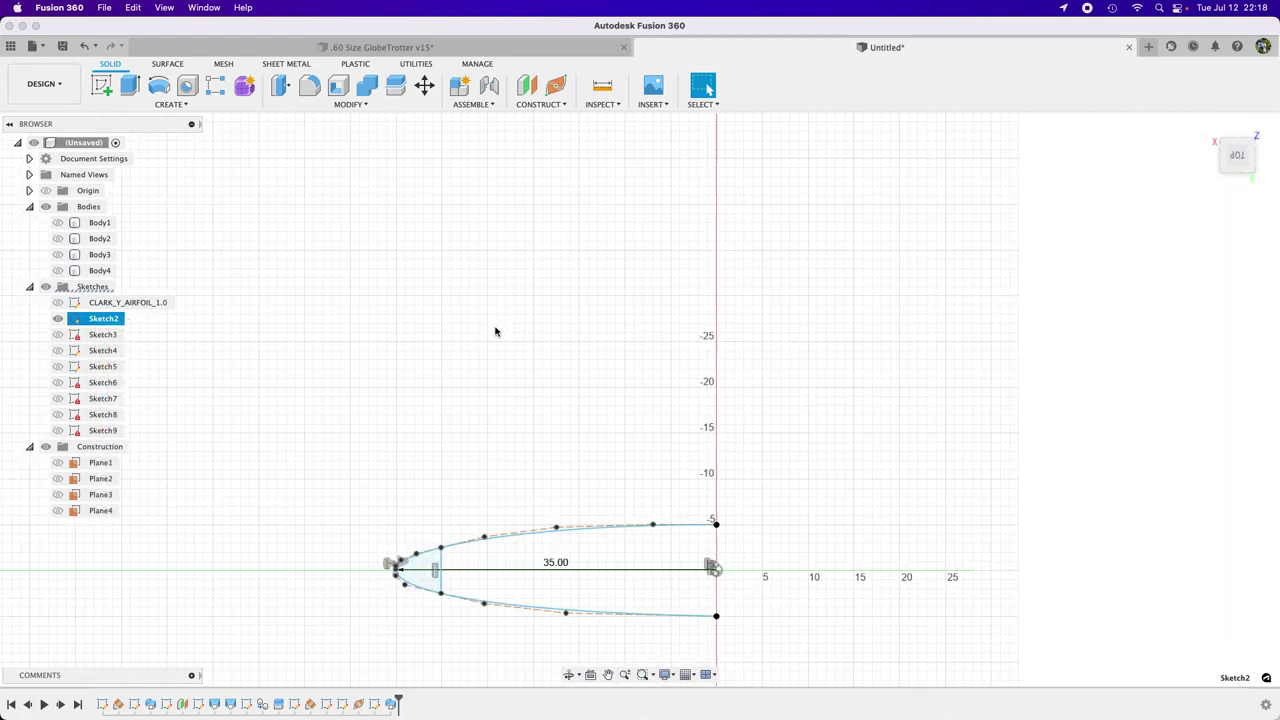
Step: Offset the leading-edge spline inward by 0.375 in, with Chain Selection on
click(369, 89)
scroll(531, 566, up, 3)
click(519, 516)
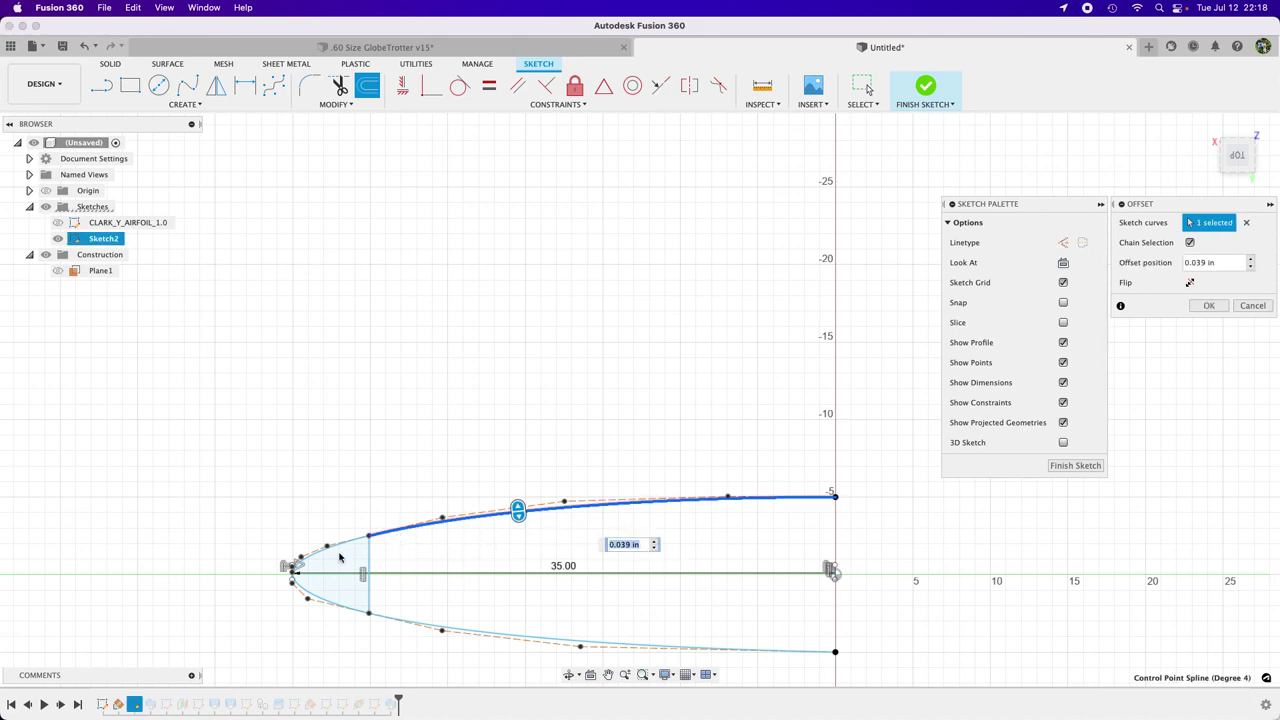
scroll(338, 551, up, 2)
drag(611, 492, 611, 502)
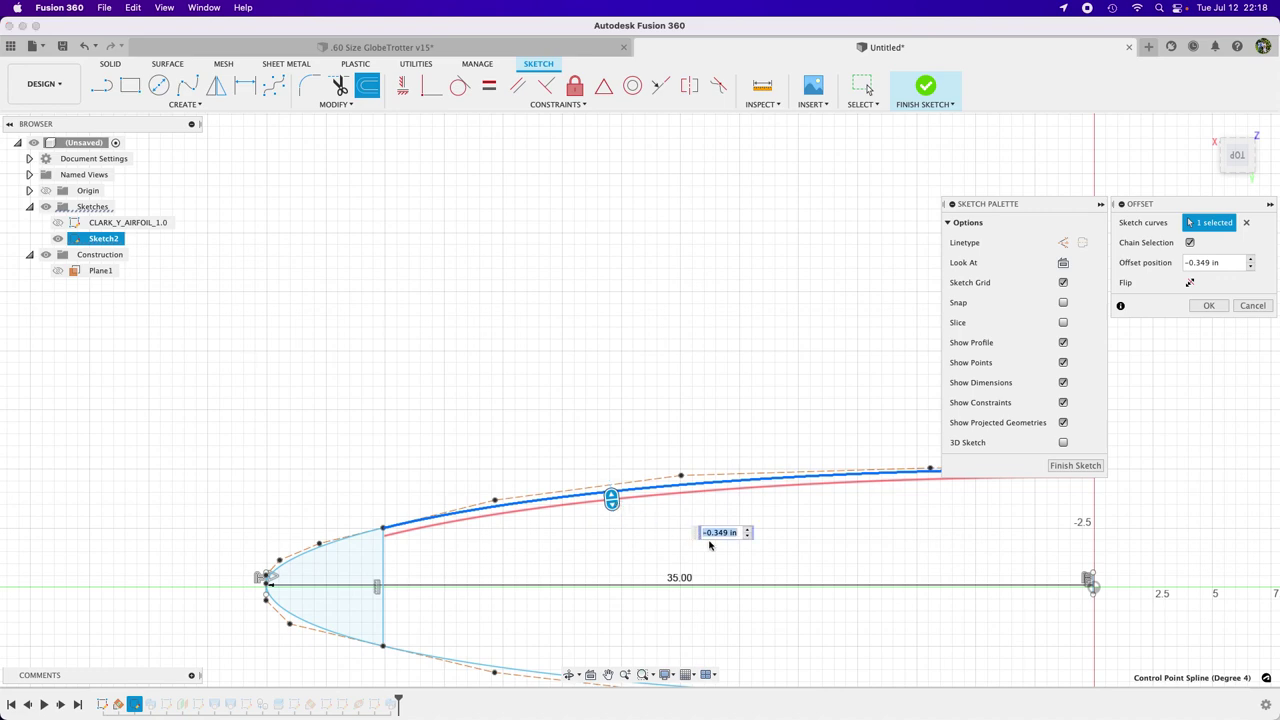
drag(714, 533, 763, 540)
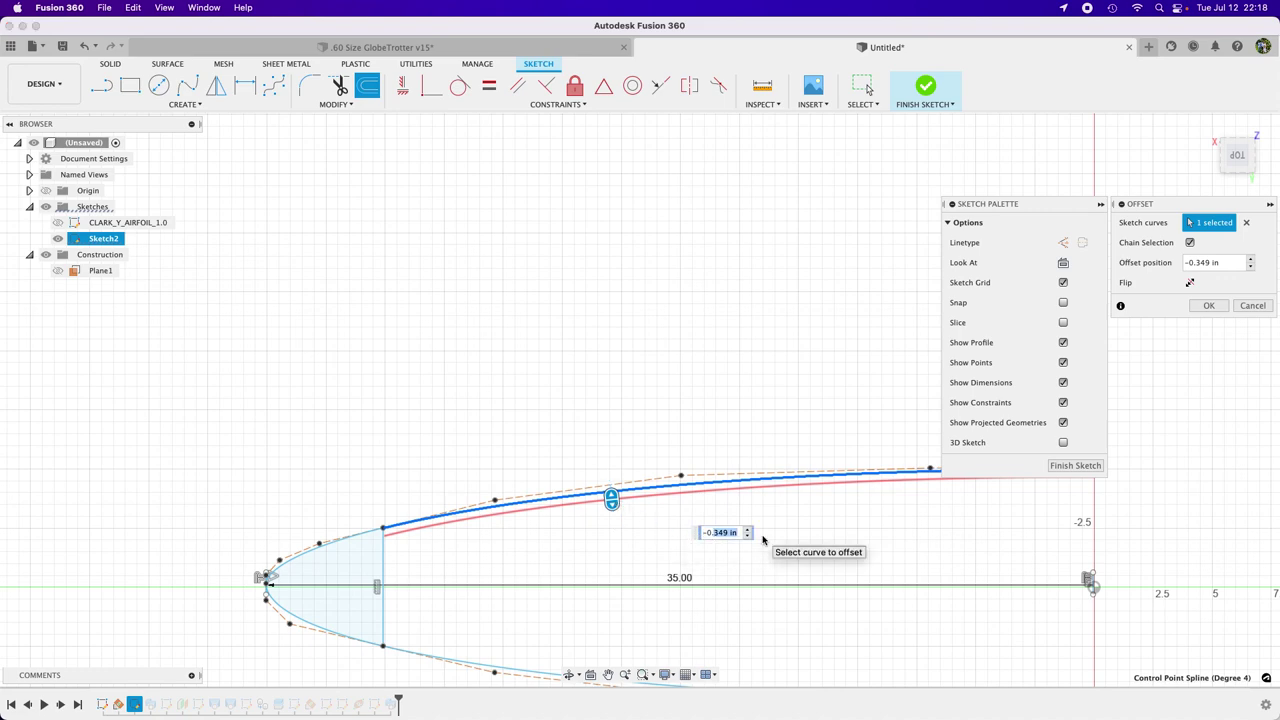
text(375)
key(Return)
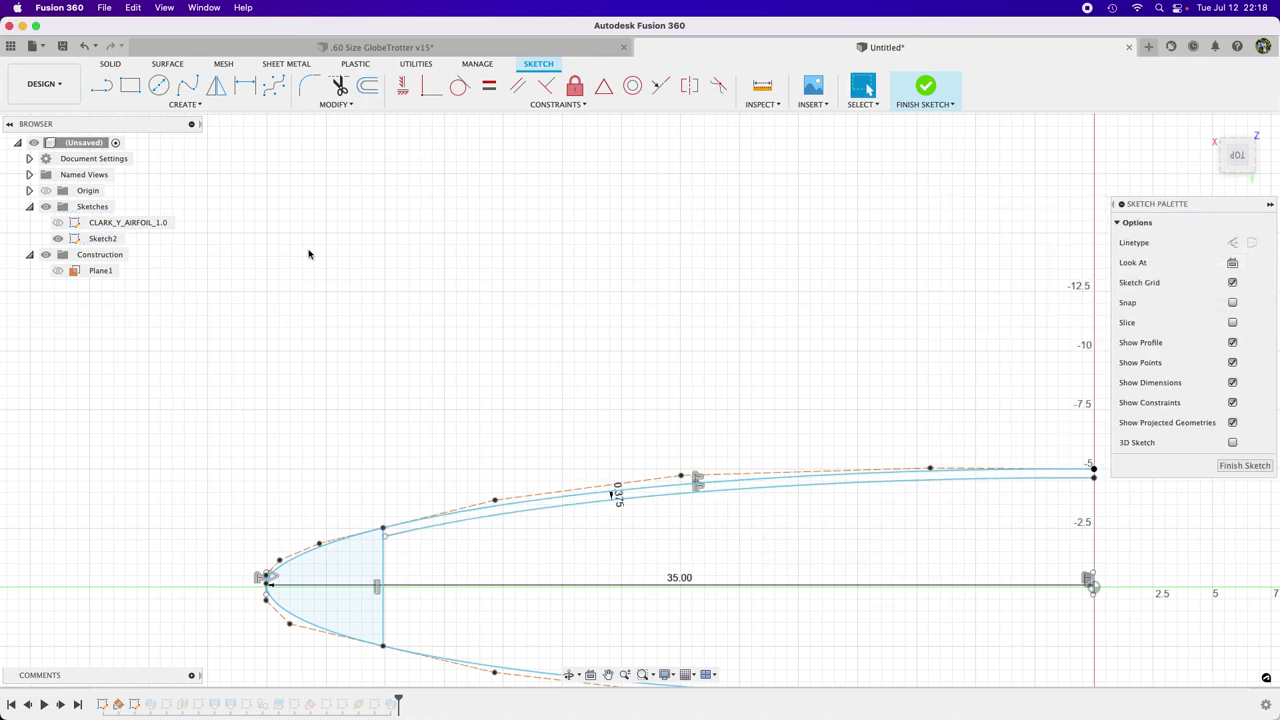
Step: Offset the trailing-edge spline inward by 1.25 in, with Chain Selection on
click(367, 87)
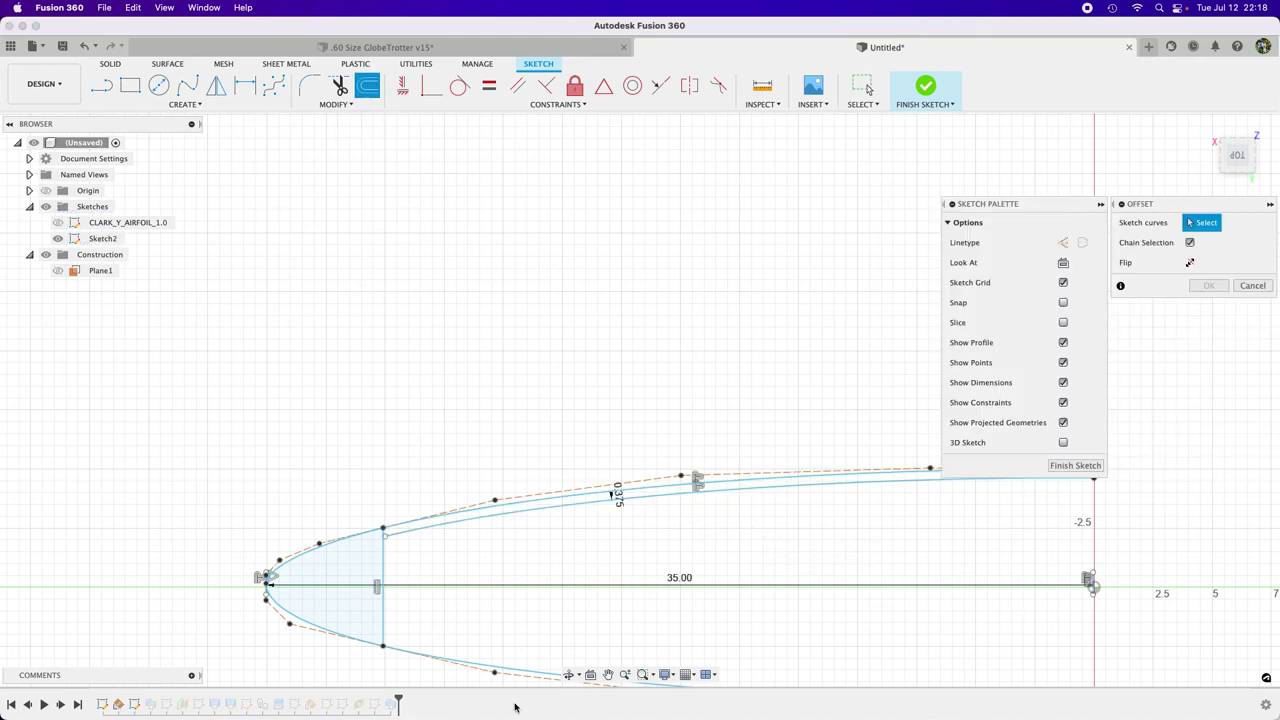
click(409, 651)
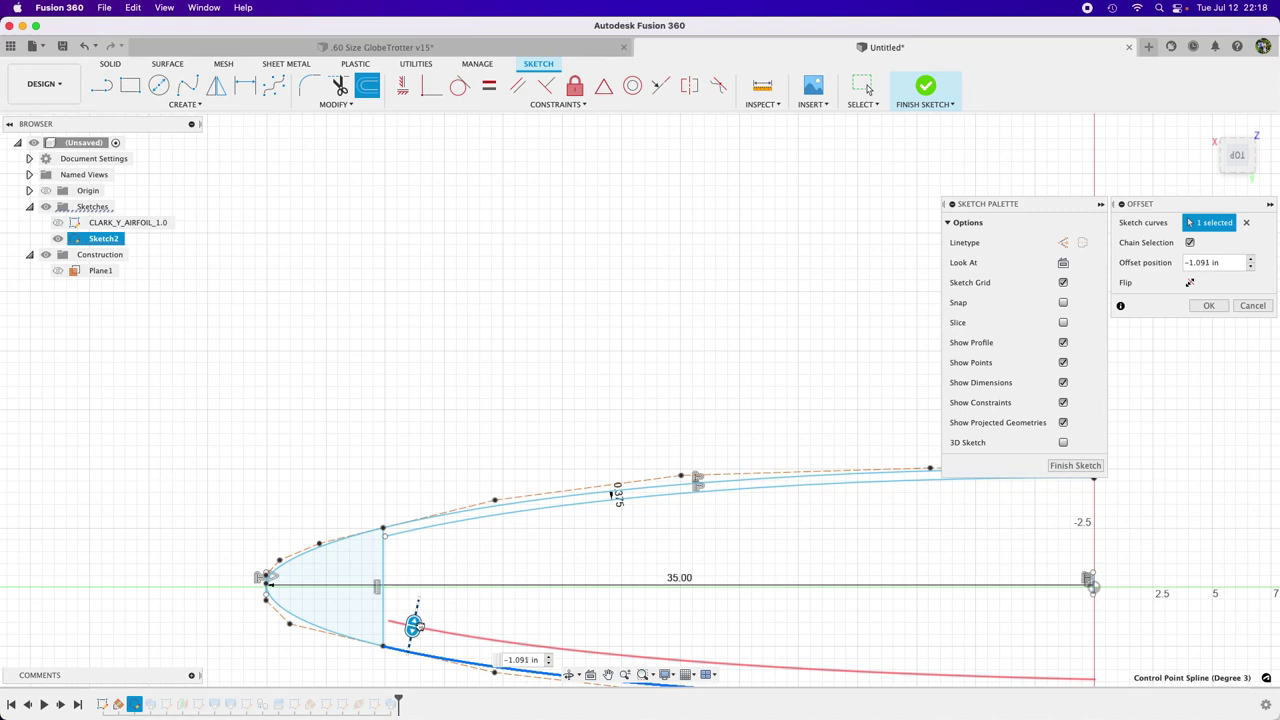
drag(413, 626, 415, 623)
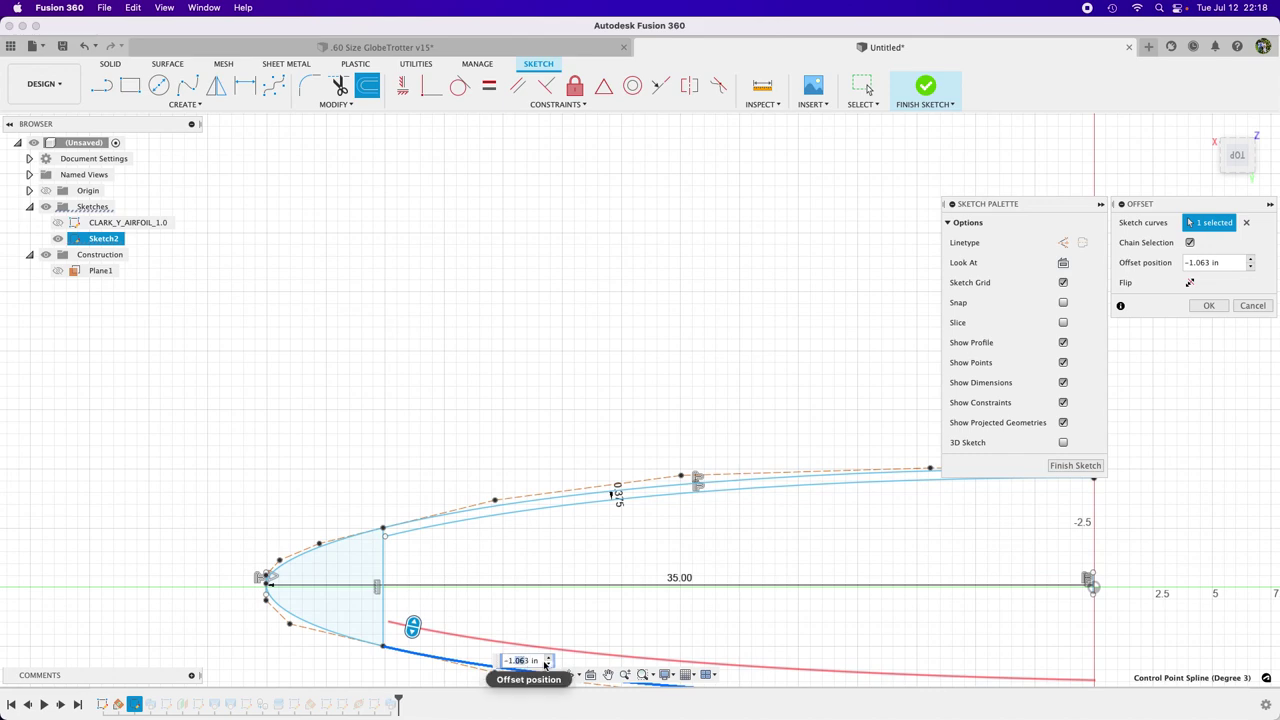
text(3)
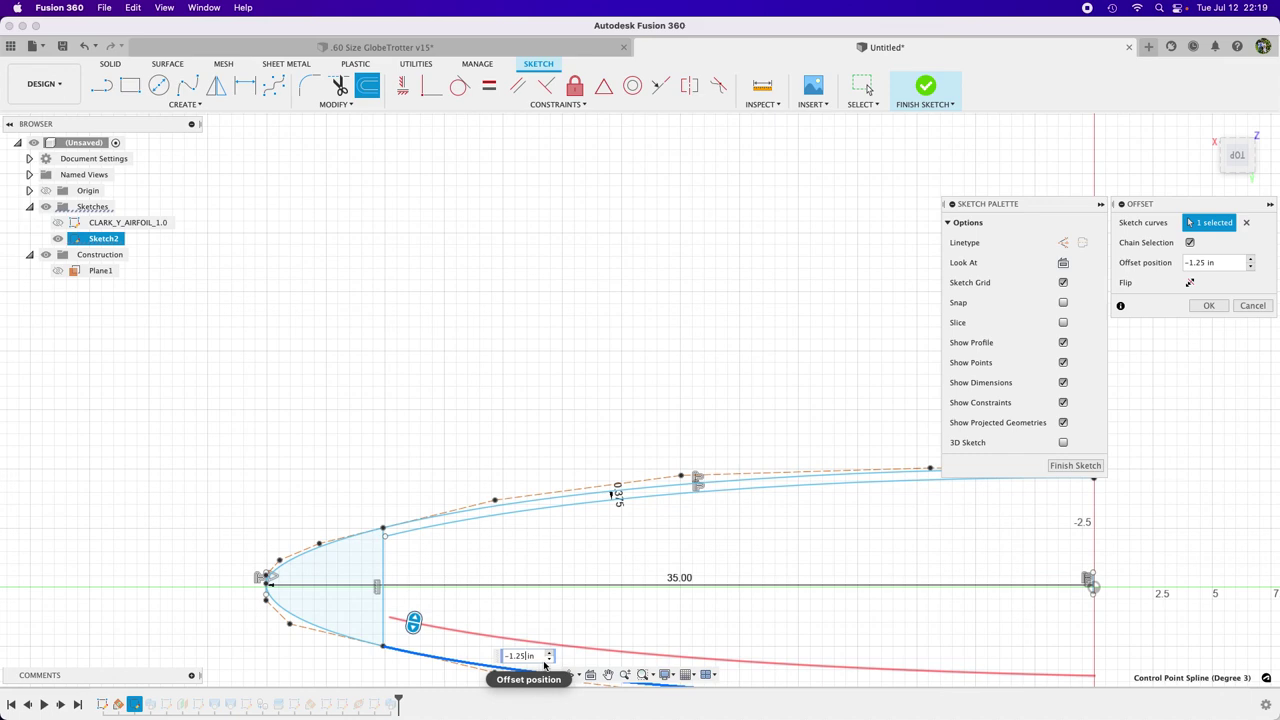
key(Return)
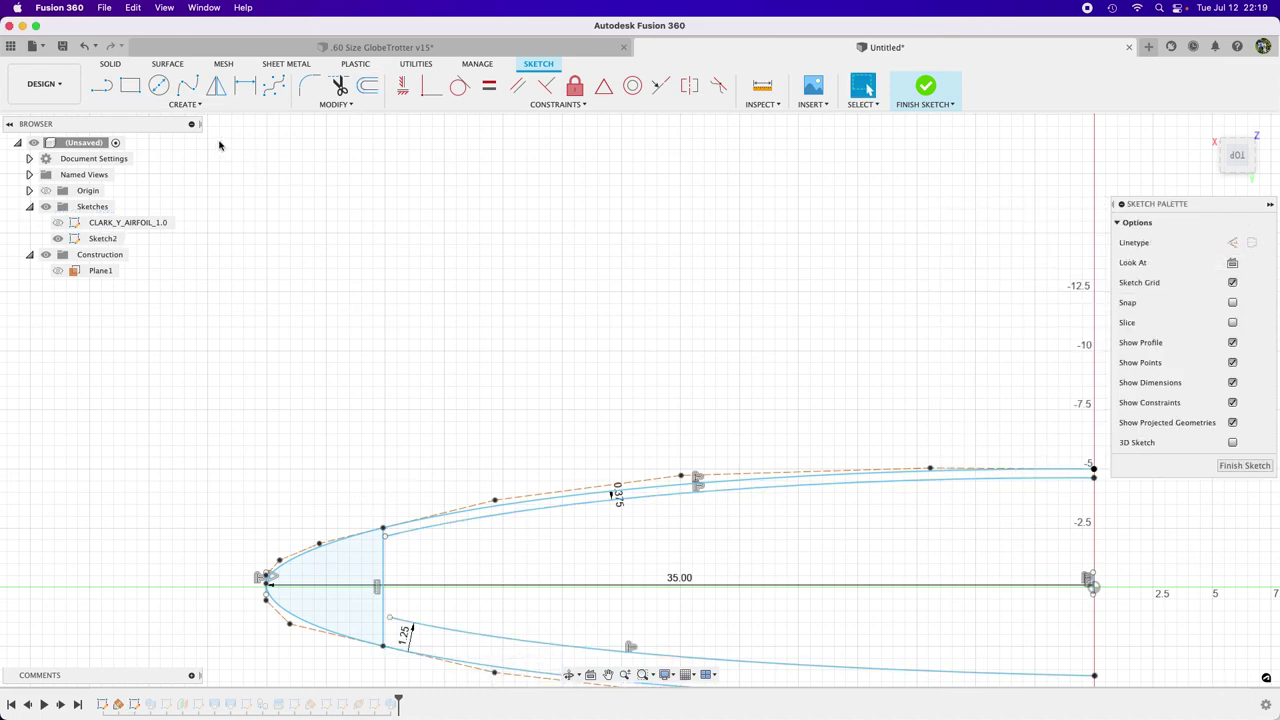
Step: Extend the tip ends of both offset curves to the straight line across the wing near the tip, and finish the sketch
click(334, 104)
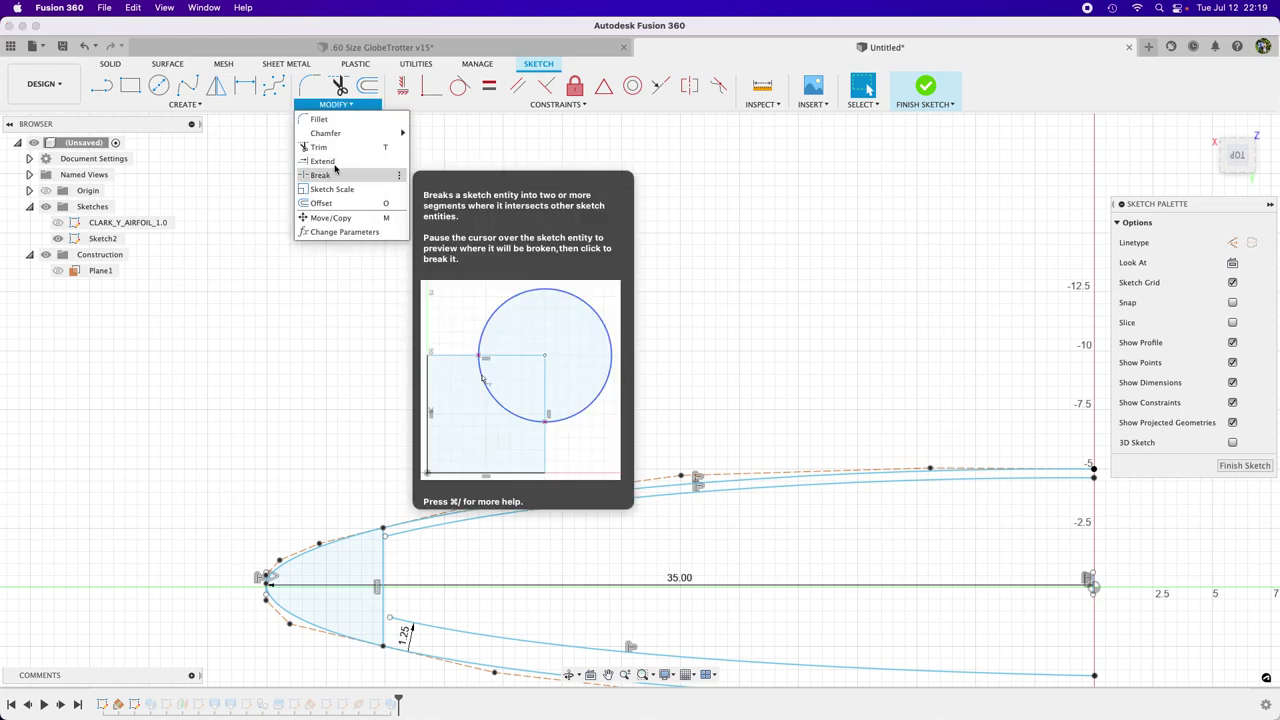
click(322, 161)
scroll(378, 561, up, 5)
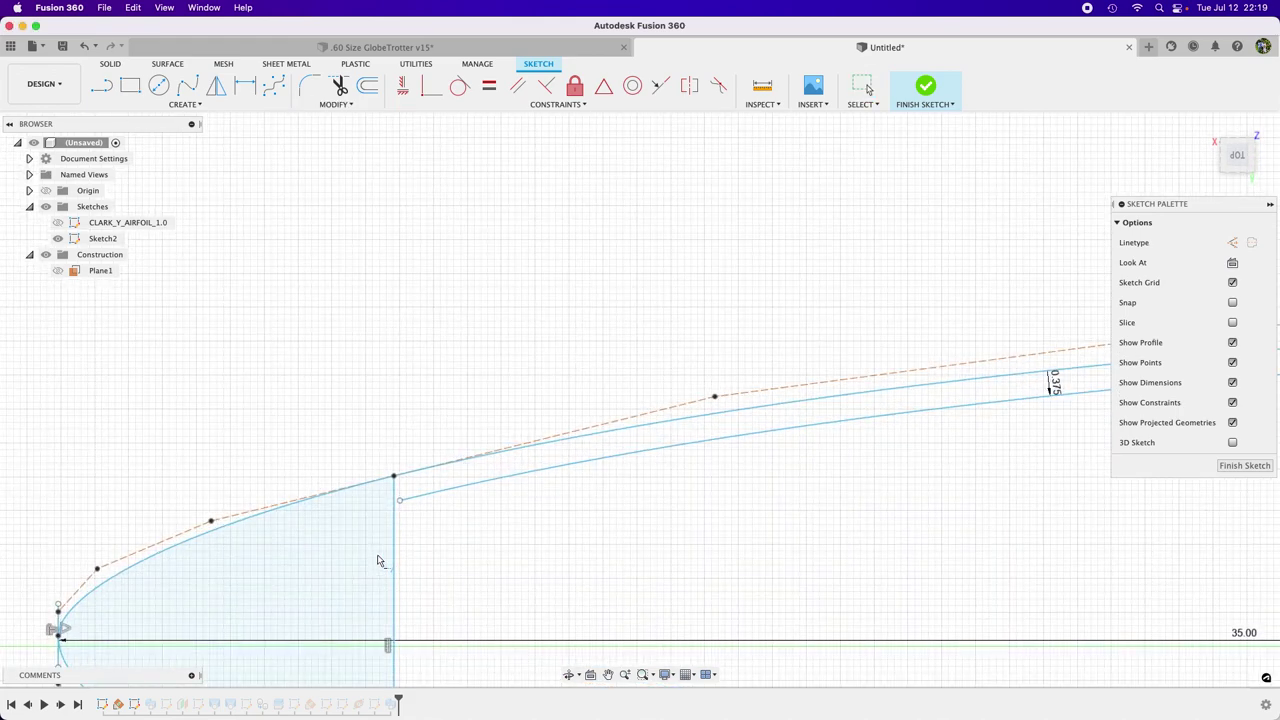
click(409, 503)
scroll(395, 395, down, 5)
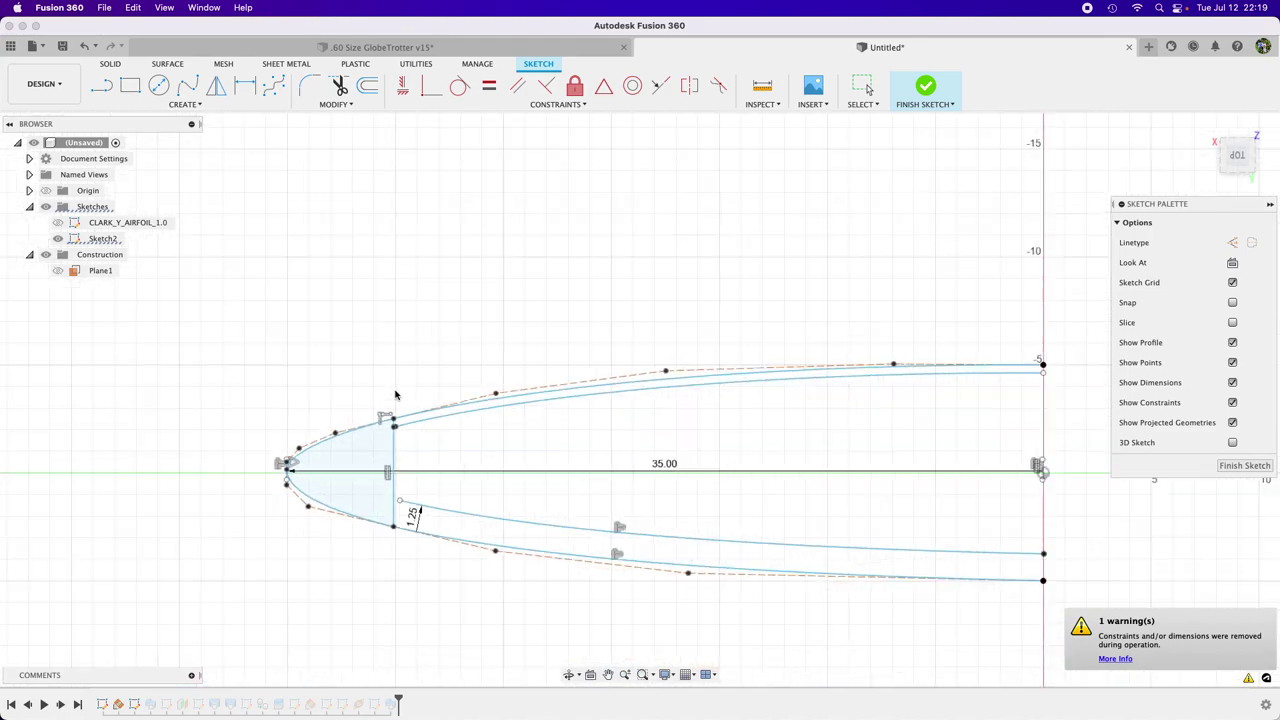
scroll(410, 500, up, 3)
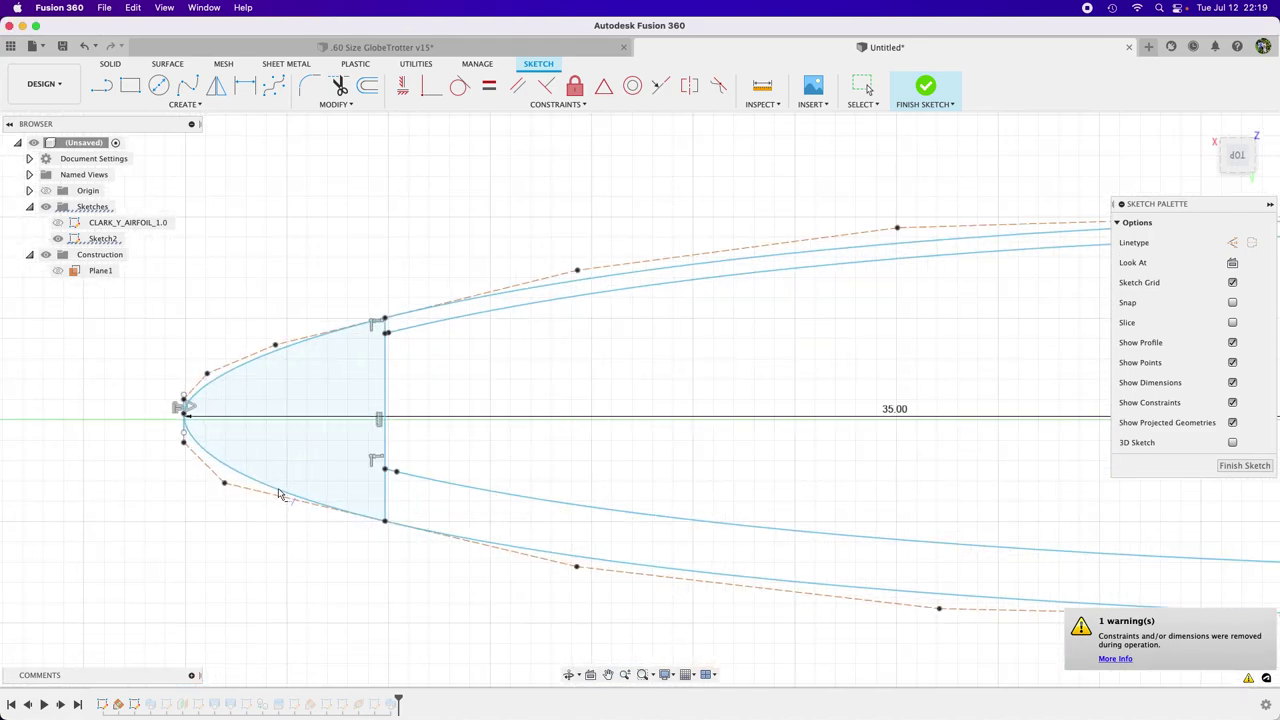
scroll(279, 494, down, 5)
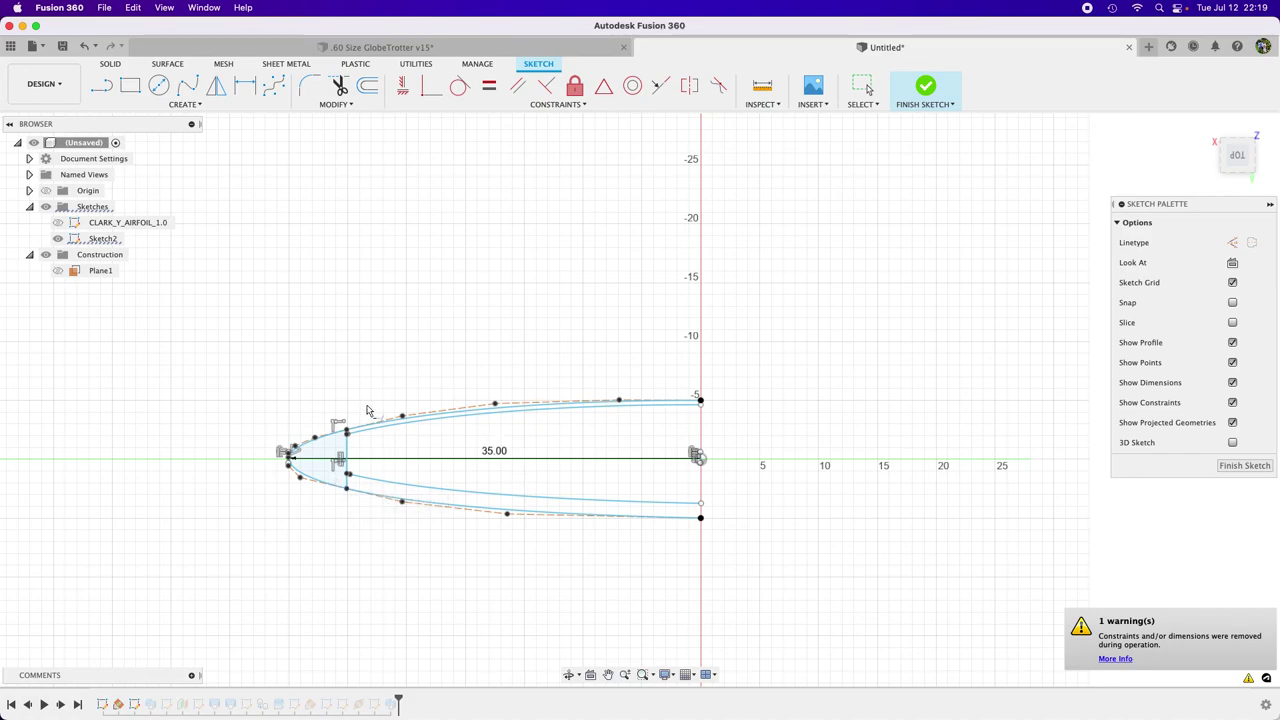
scroll(340, 416, up, 2)
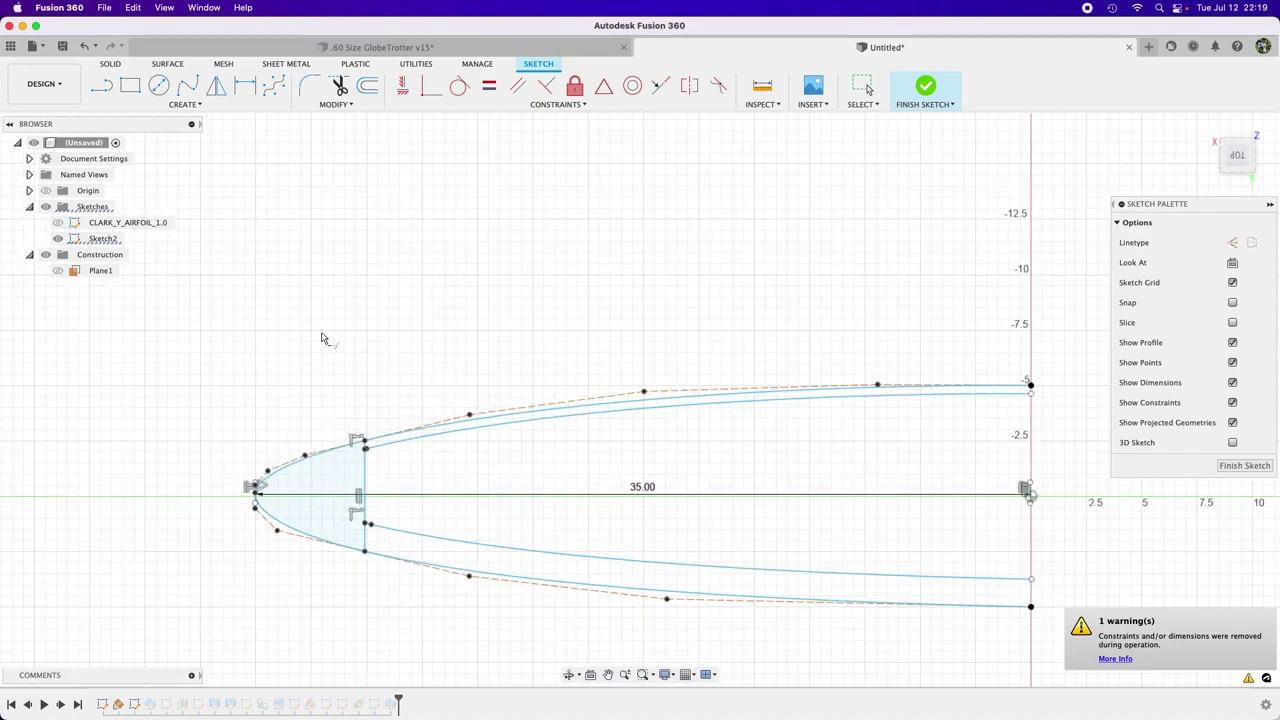
scroll(354, 334, down, 4)
mouse_move(661, 489)
shift+middle_down()
mouse_move(674, 474)
mouse_move(604, 459)
shift+middle_up()
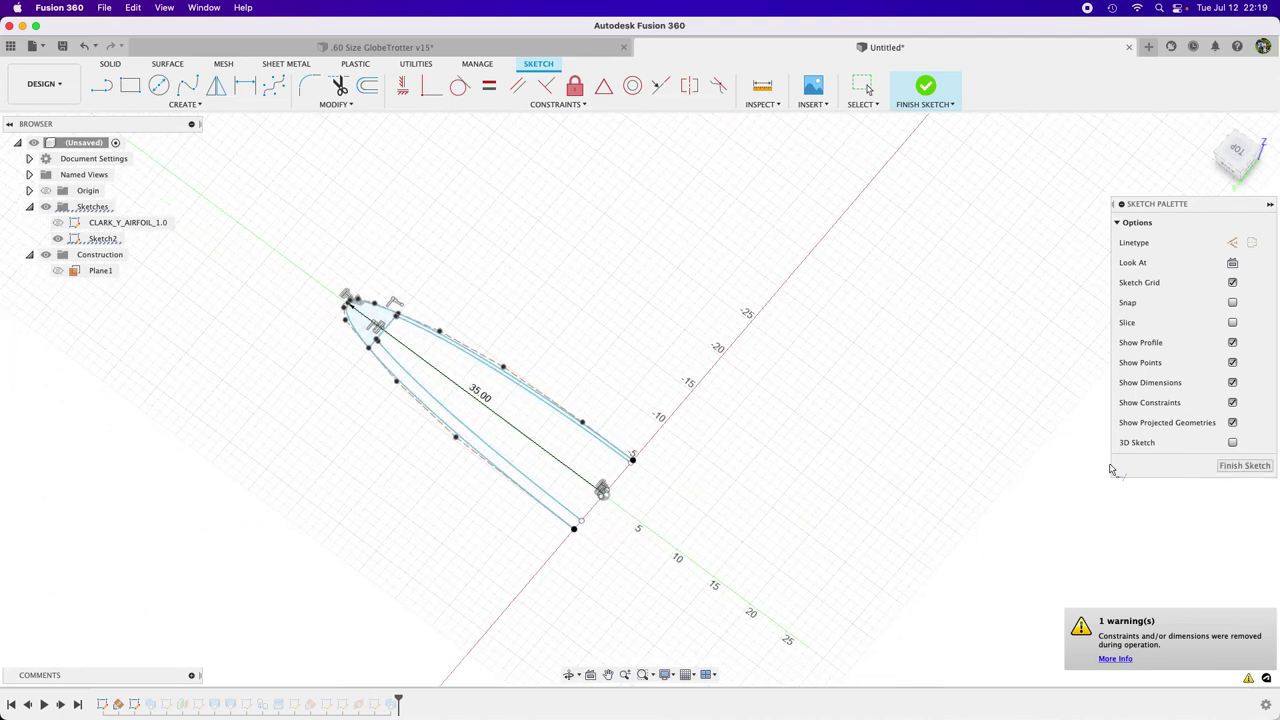
scroll(381, 353, up, 3)
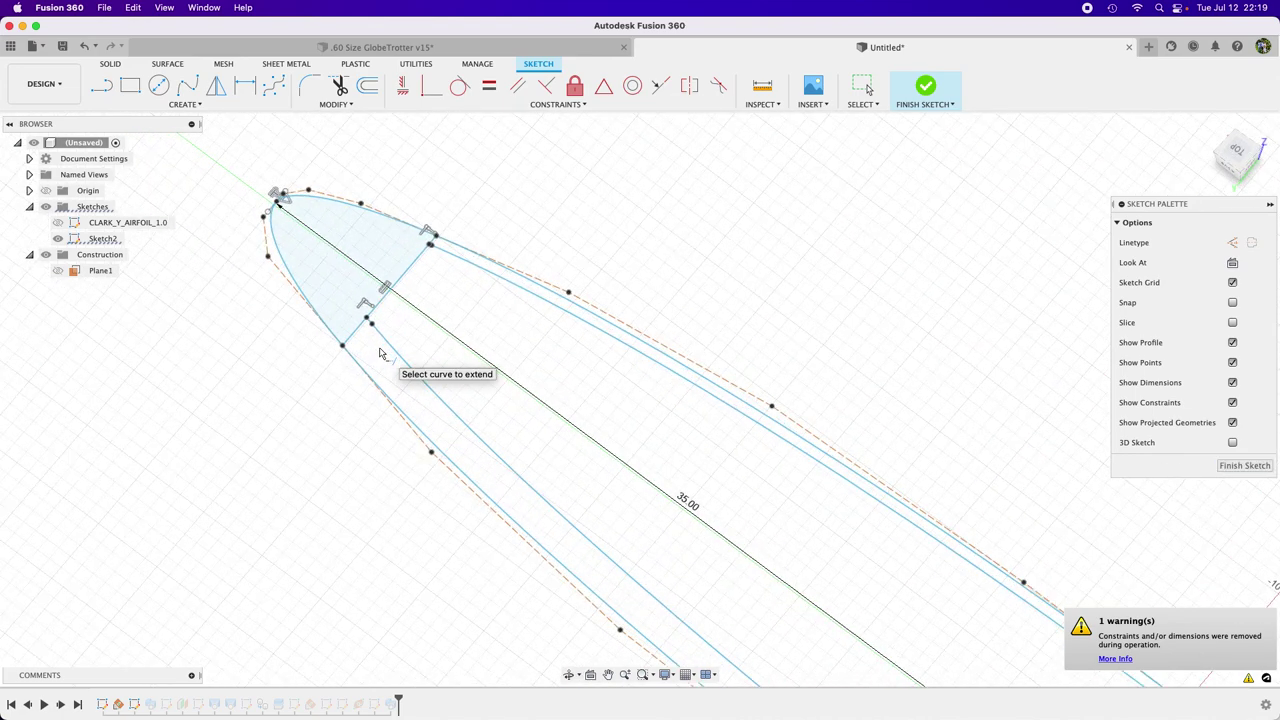
click(1245, 466)
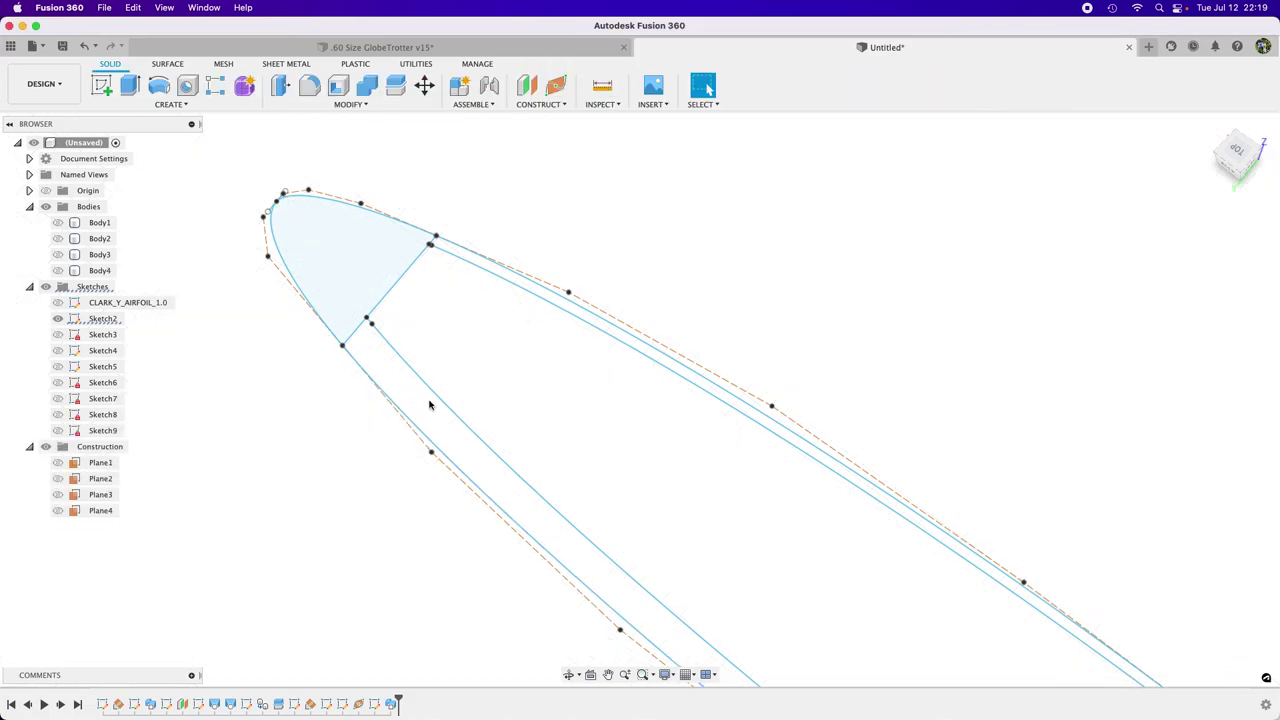
Step: Show Body1 and split it with the trailing-edge offset curve, keeping Extend Splitting Tool(s) on
click(58, 240)
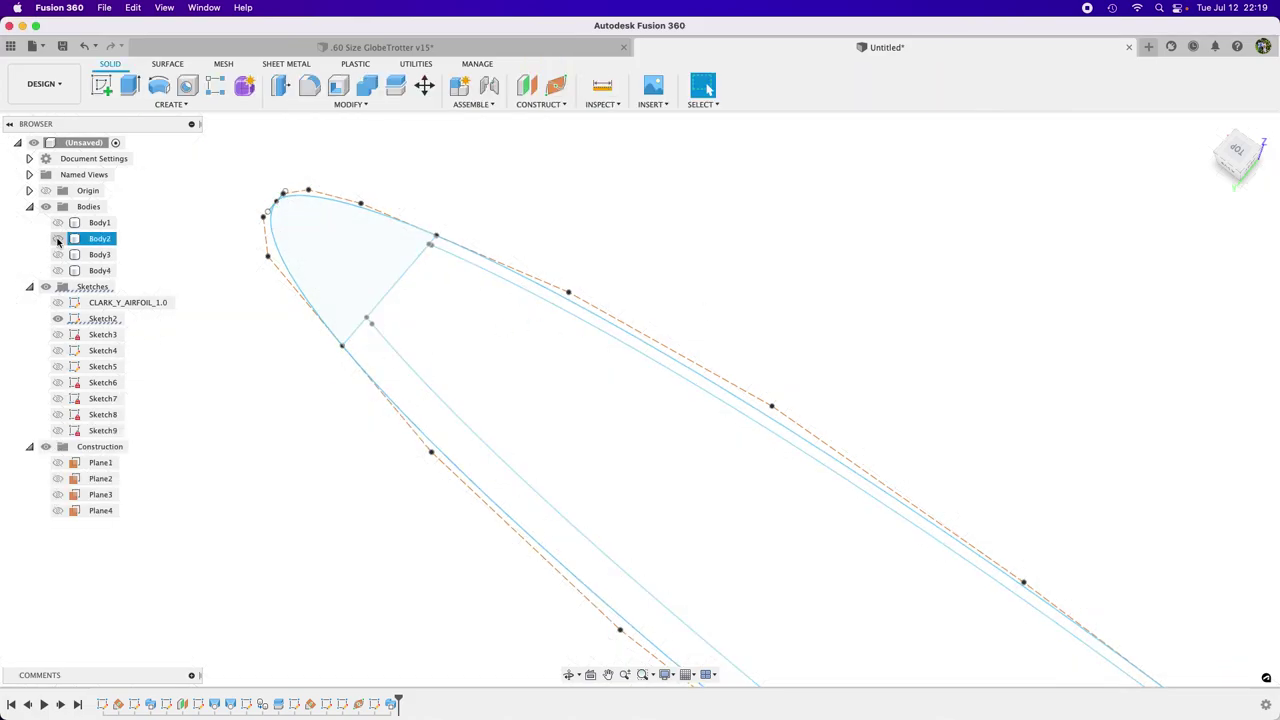
click(58, 239)
click(58, 239)
click(57, 223)
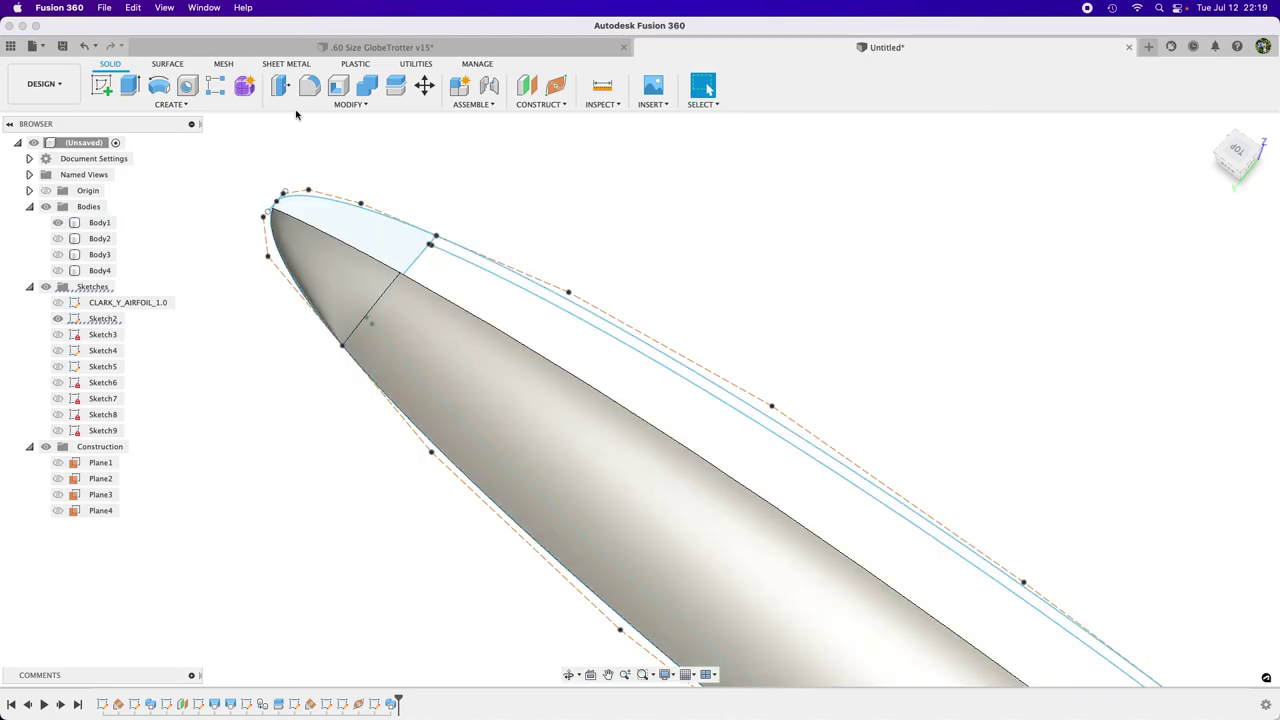
click(395, 86)
click(508, 446)
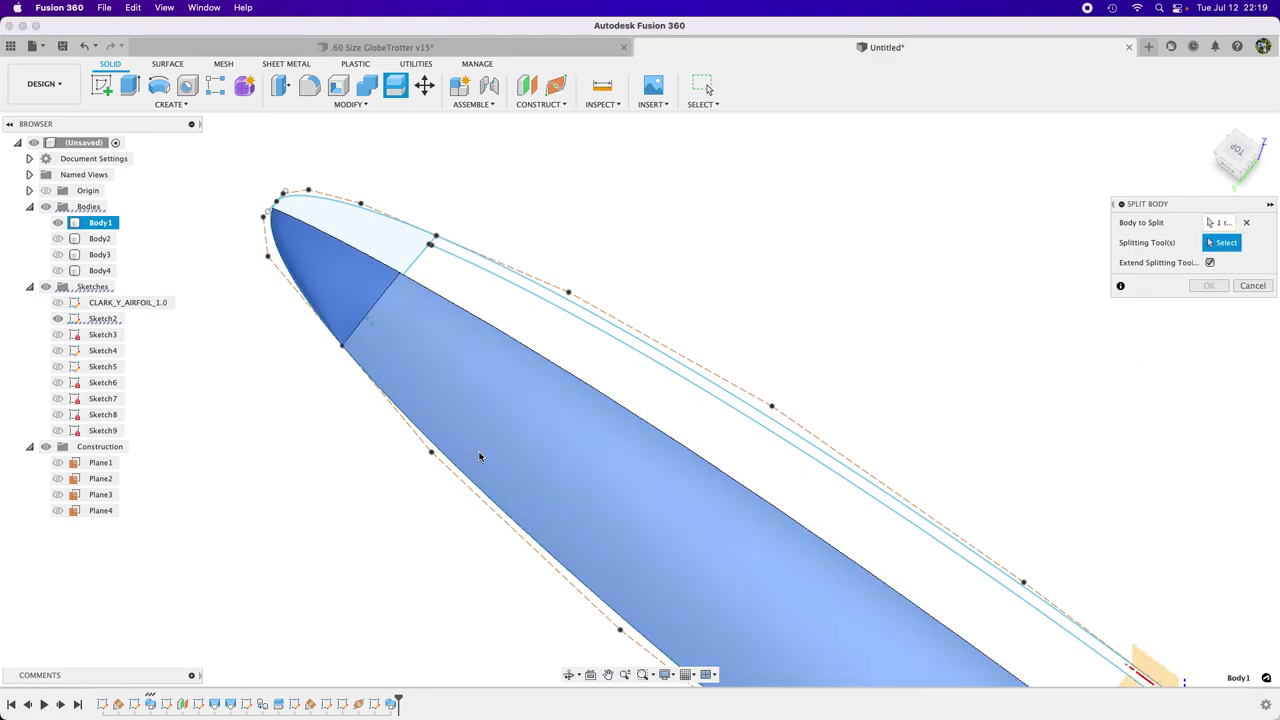
click(488, 446)
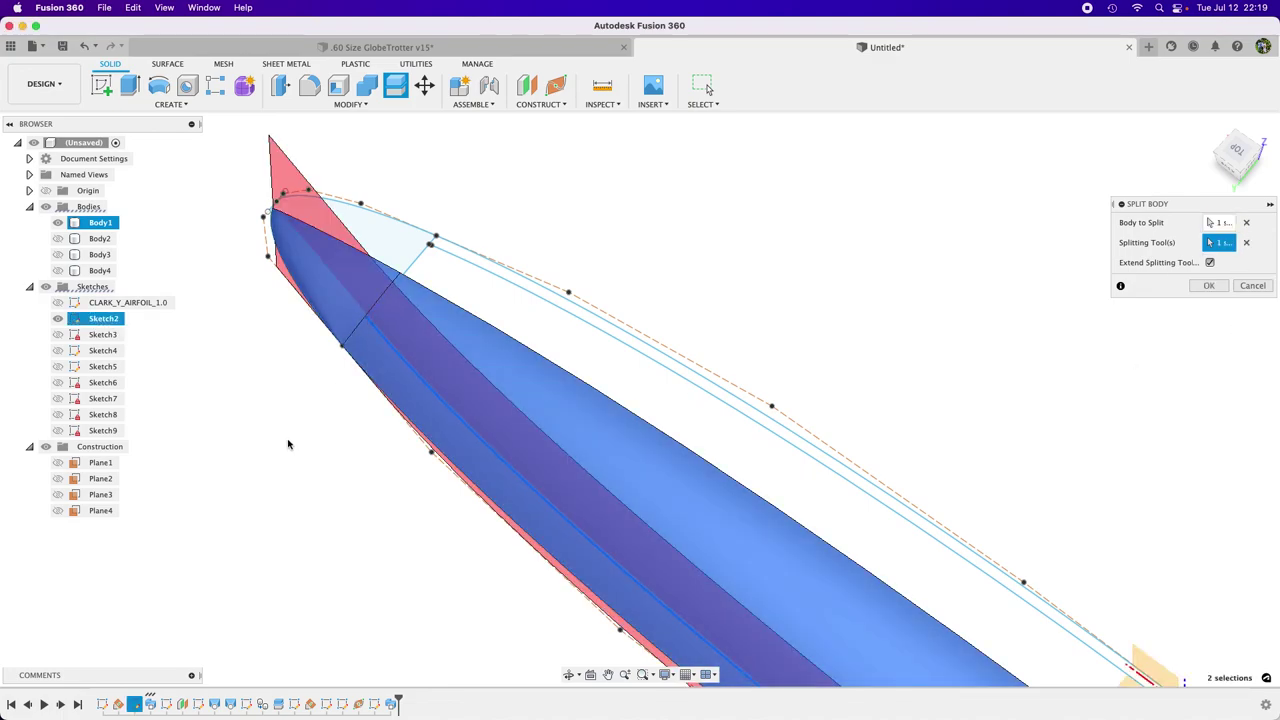
scroll(288, 444, down, 5)
click(1209, 286)
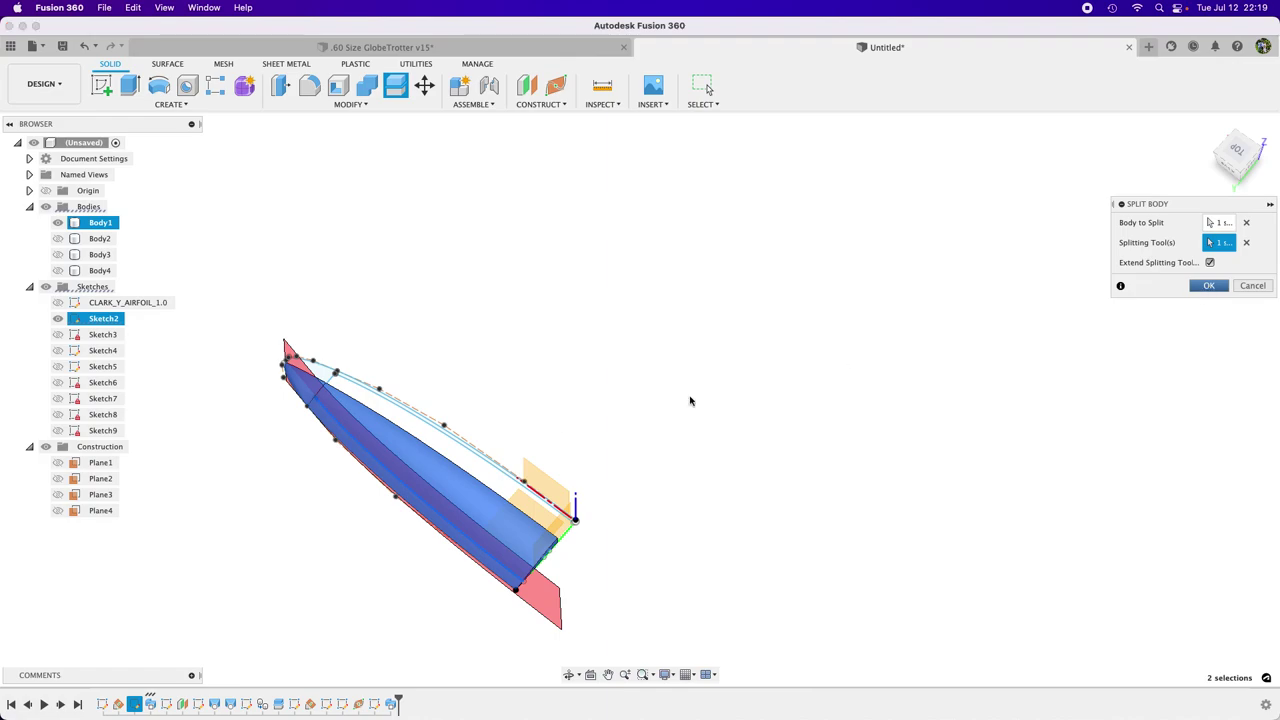
Step: Show Body3 and split it with the leading-edge offset curve
click(57, 271)
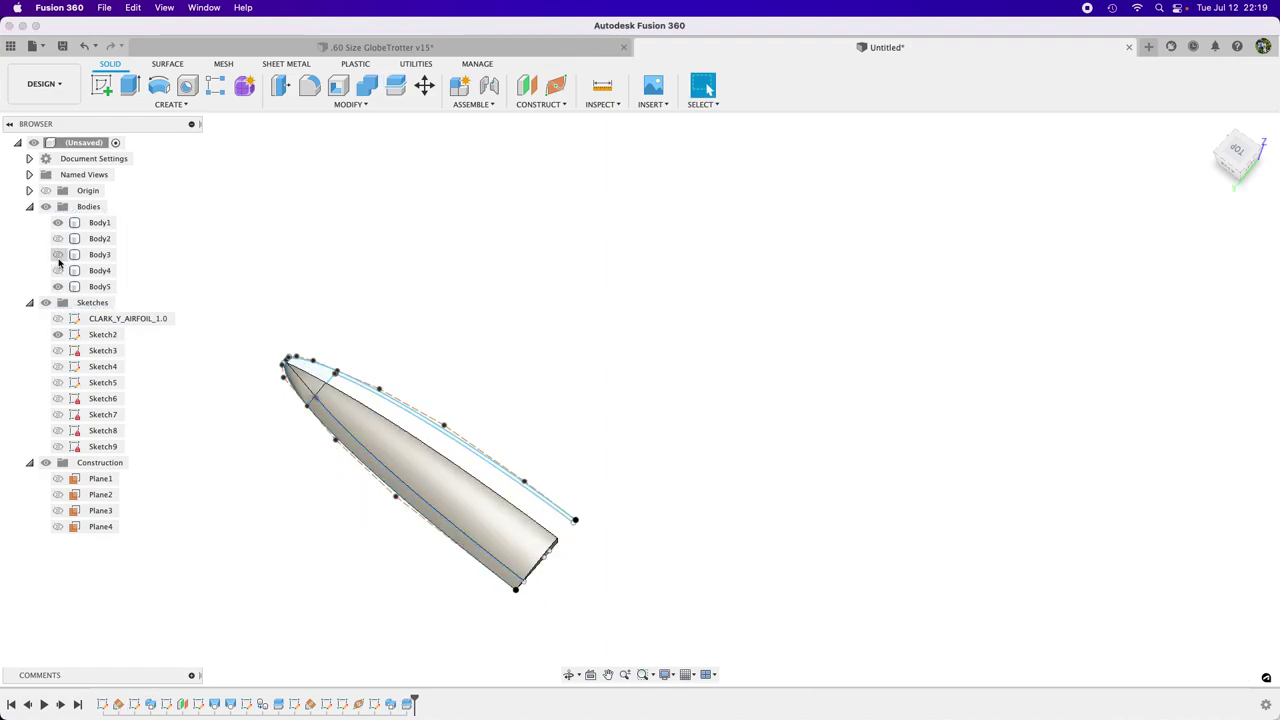
click(57, 254)
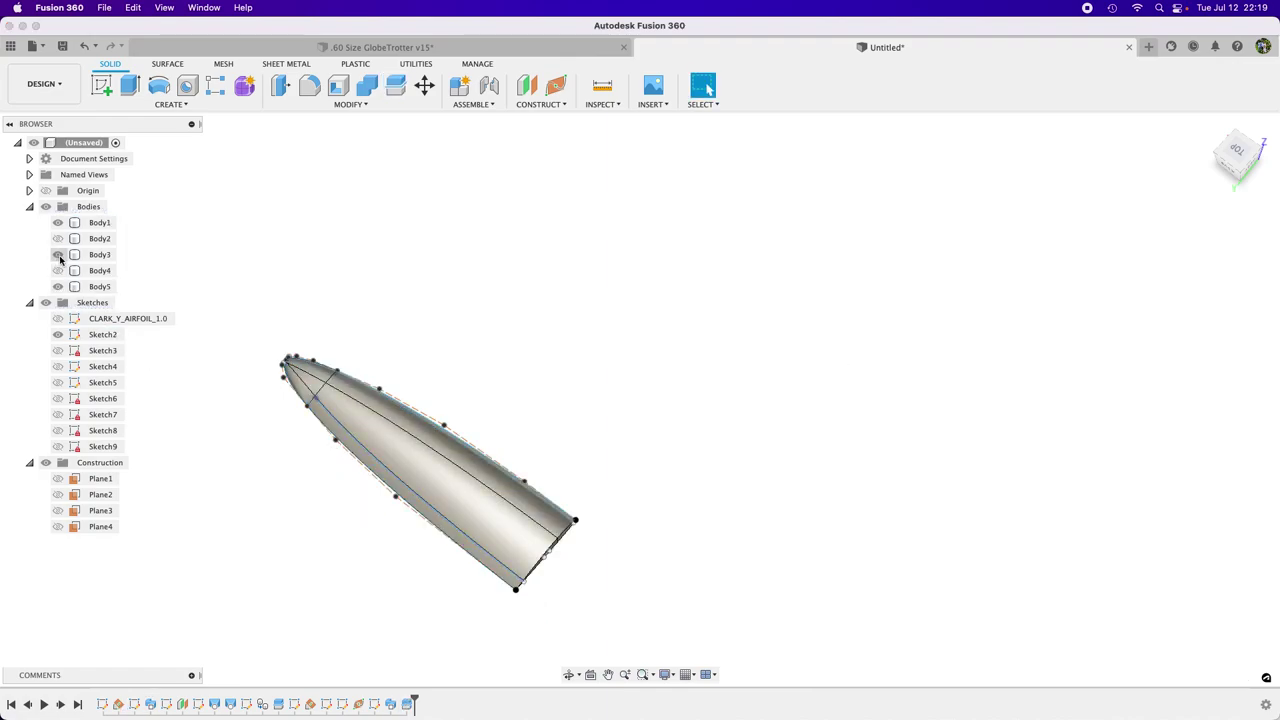
click(396, 85)
scroll(509, 483, up, 3)
click(509, 483)
scroll(577, 507, up, 5)
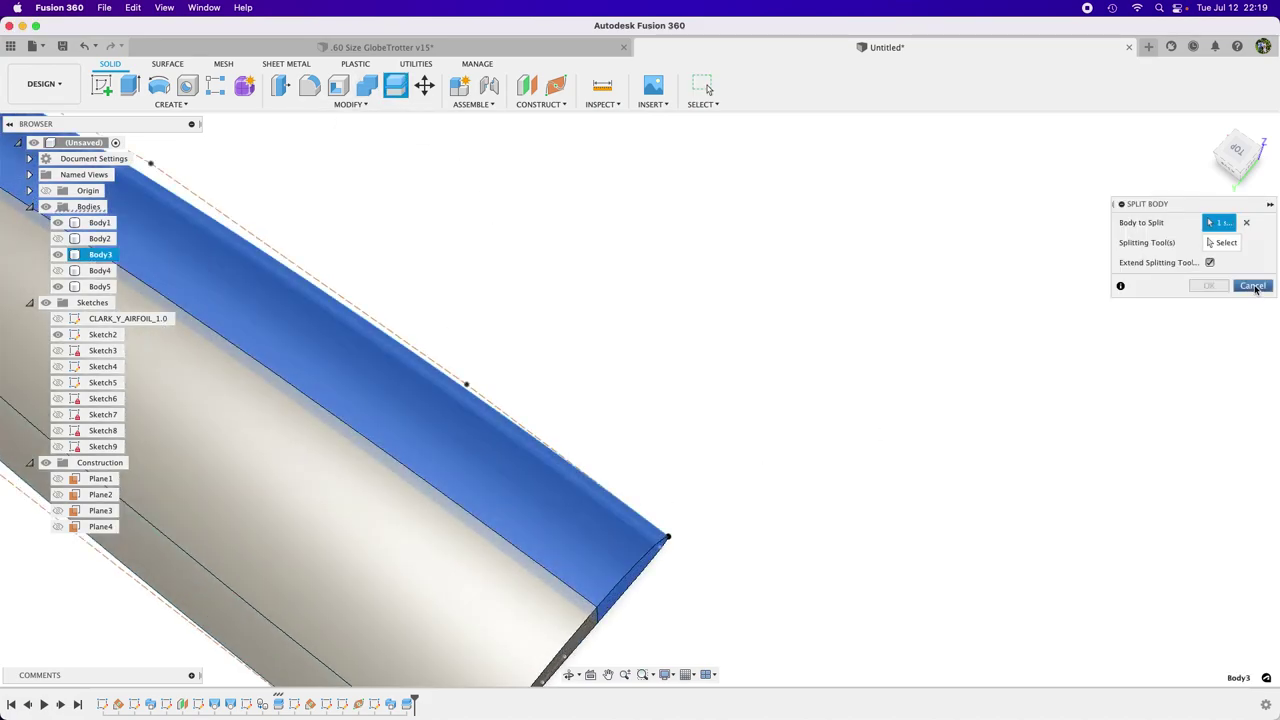
click(541, 461)
key(Return)
Step: Examine the split wing from the root end, from above and from the tip, with the Body4 spar shown between the main bodies
scroll(1050, 400, down, 10)
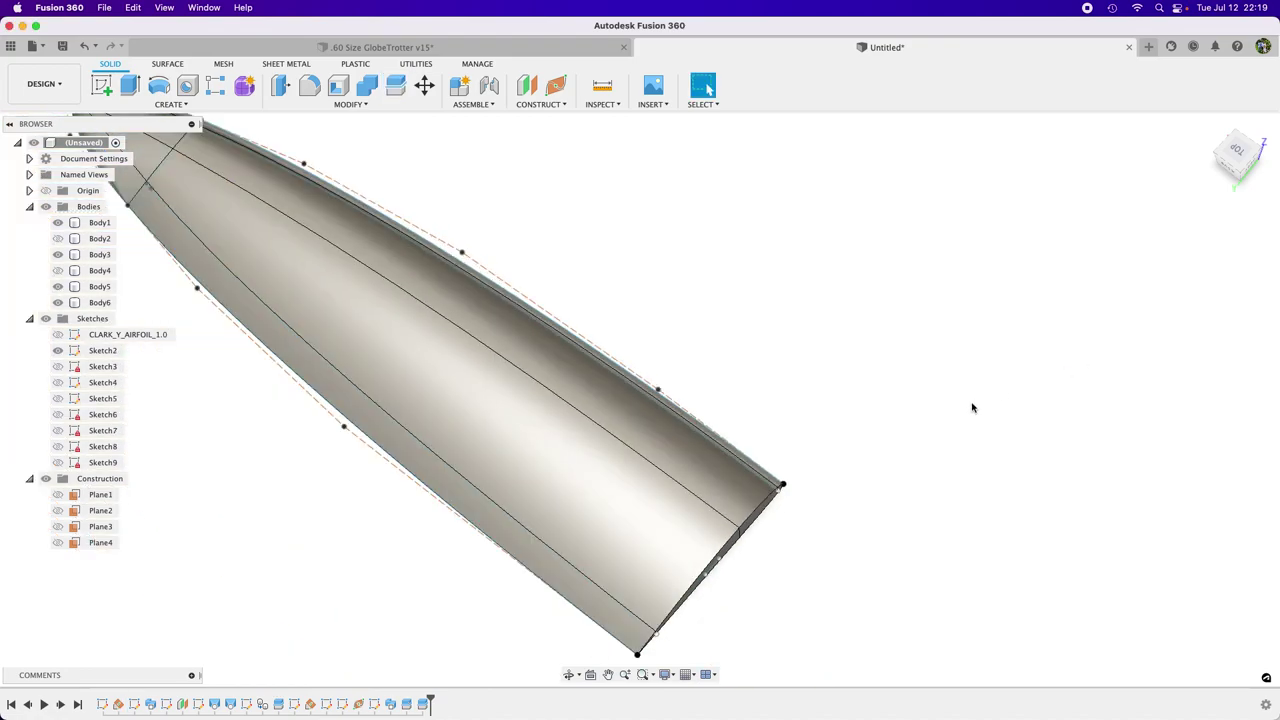
shift+middle_drag(1011, 514, 941, 434)
key(Escape)
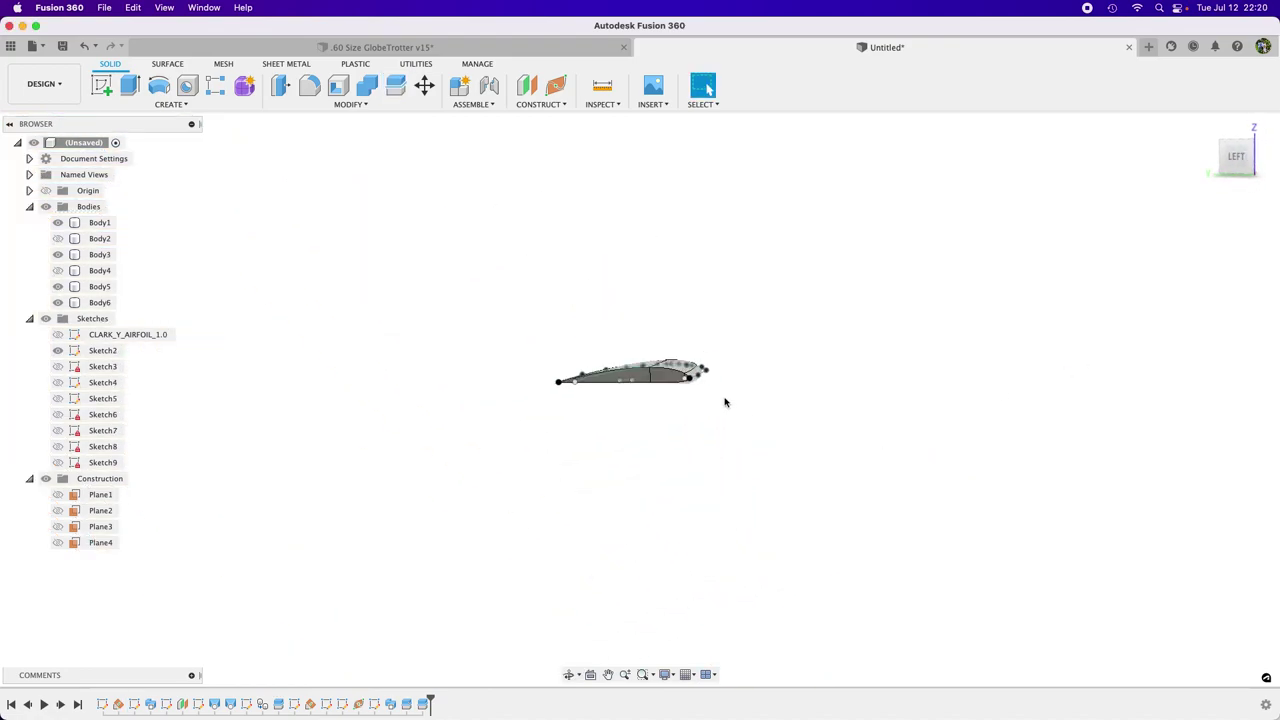
scroll(640, 390, up, 5)
middle_drag(563, 482, 560, 497)
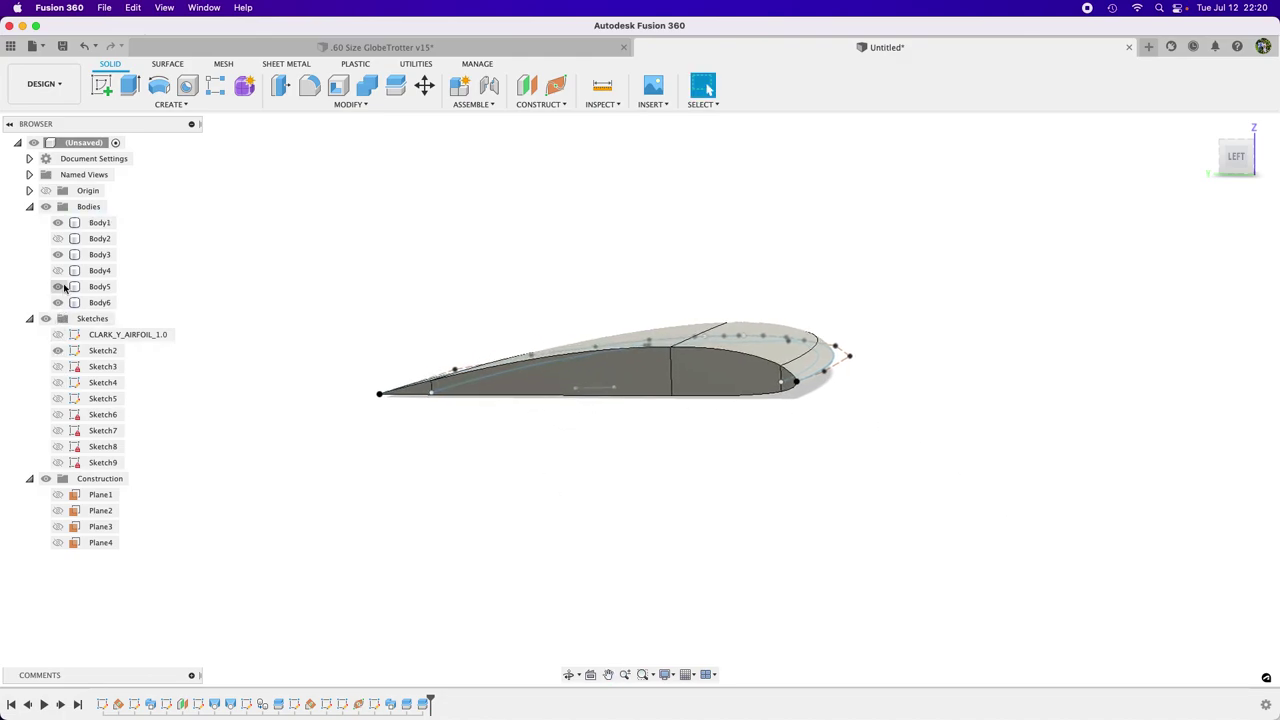
shift+middle_drag(773, 483, 760, 494)
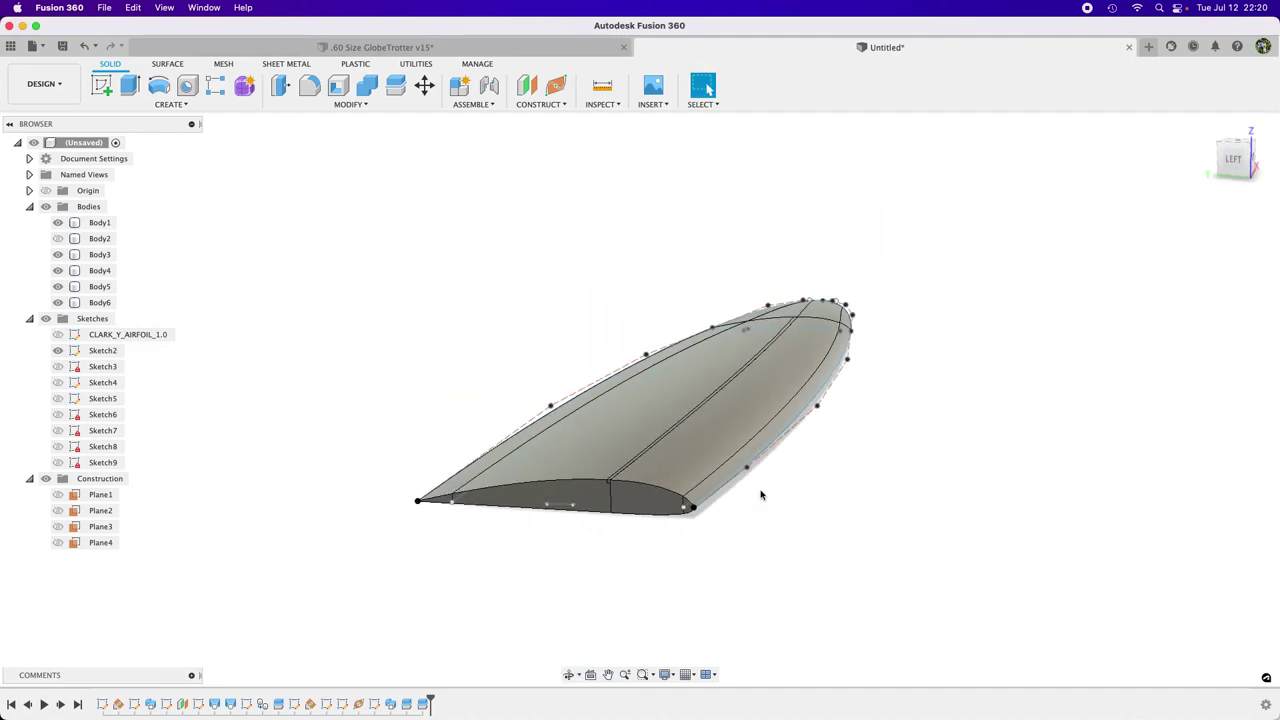
shift+middle_drag(874, 401, 786, 449)
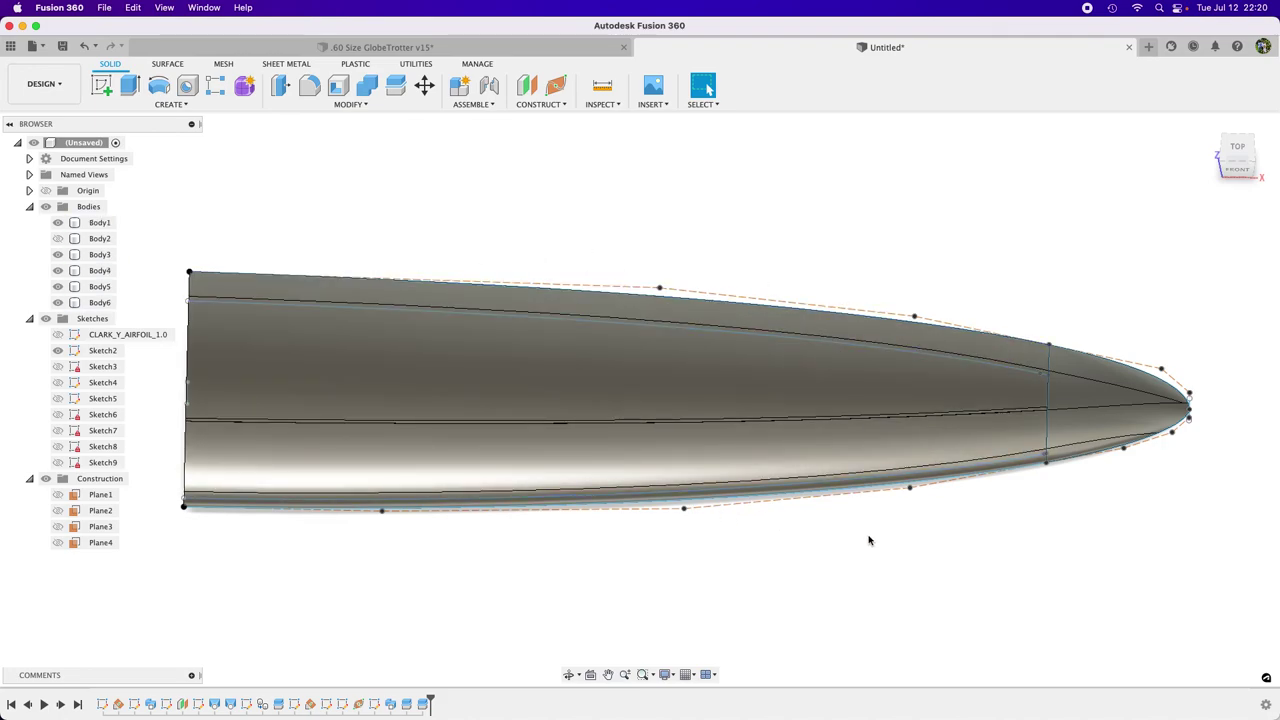
shift+middle_drag(1037, 531, 879, 562)
shift+middle_drag(683, 337, 752, 543)
click(805, 545)
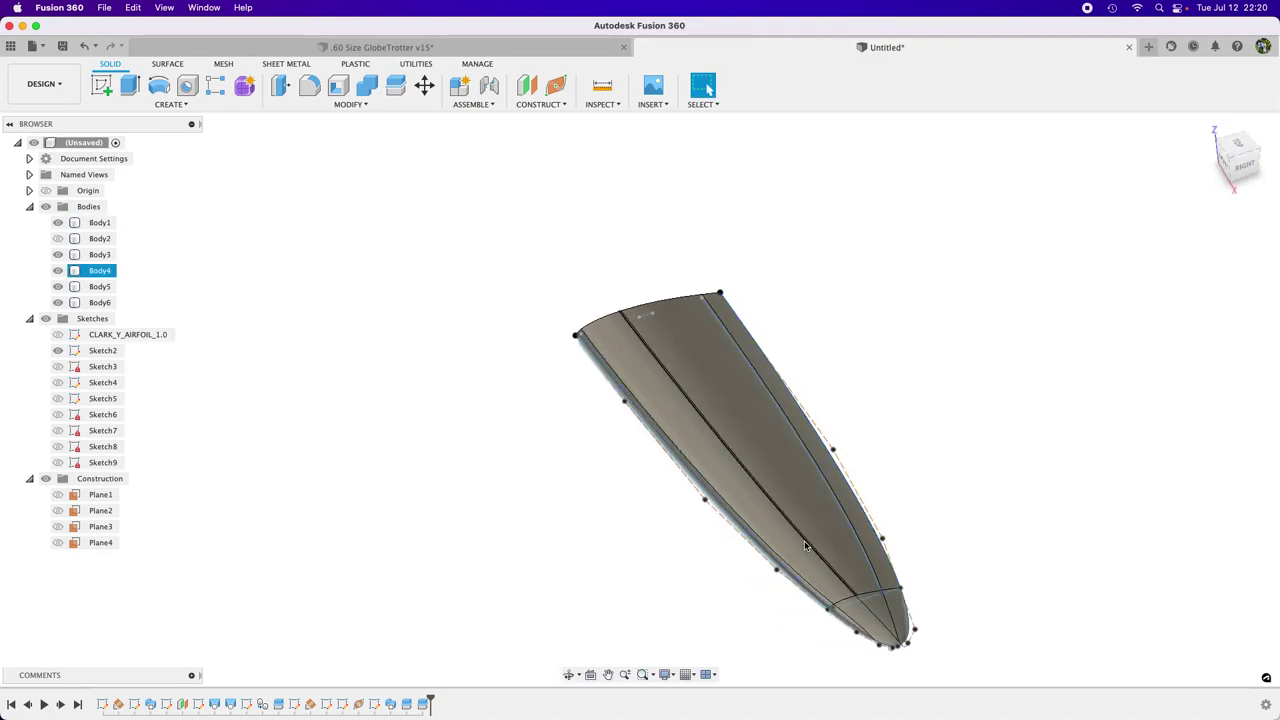
key(Escape)
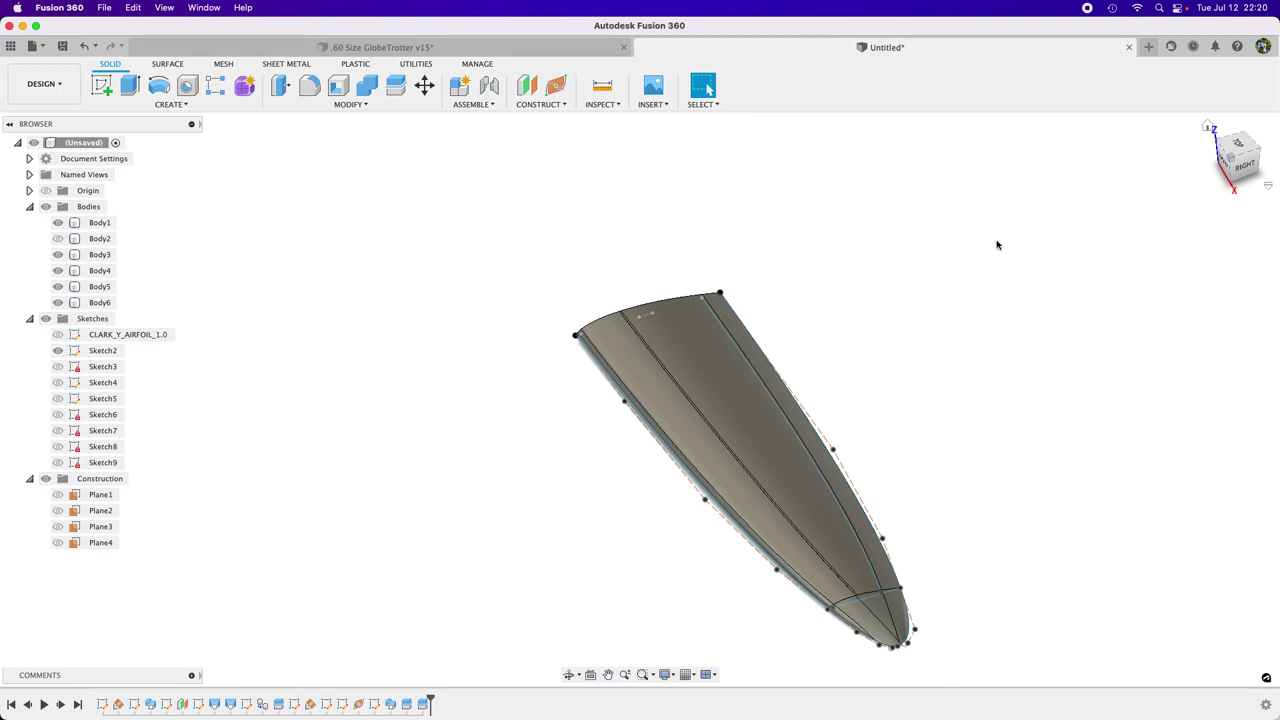
click(659, 369)
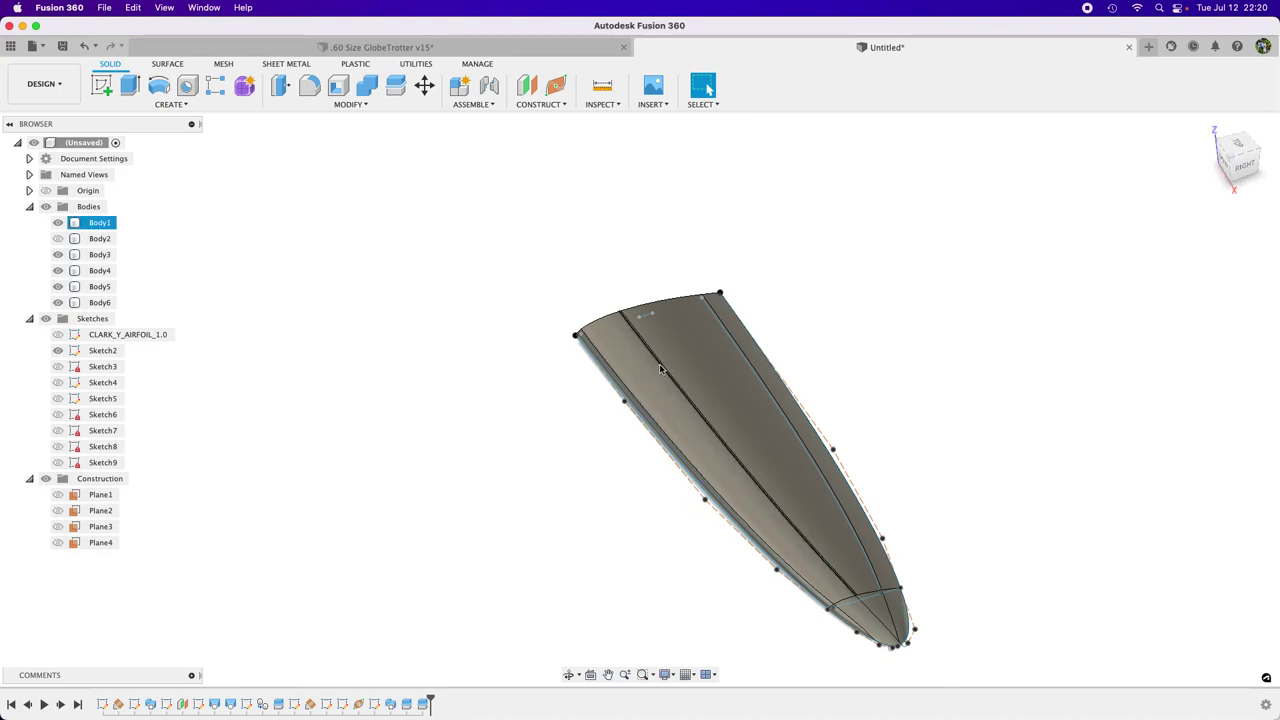
key(Escape)
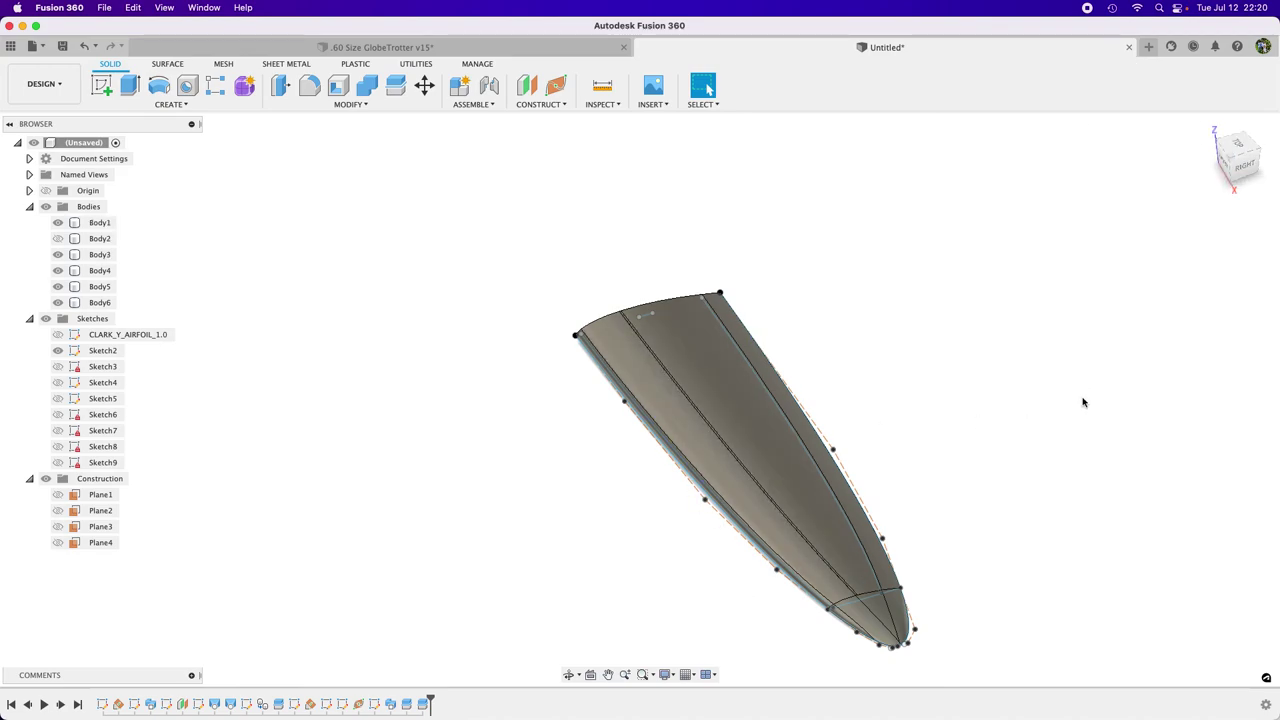
Step: Create a new blank design, and return to the wing design with its root end in close view
click(1149, 47)
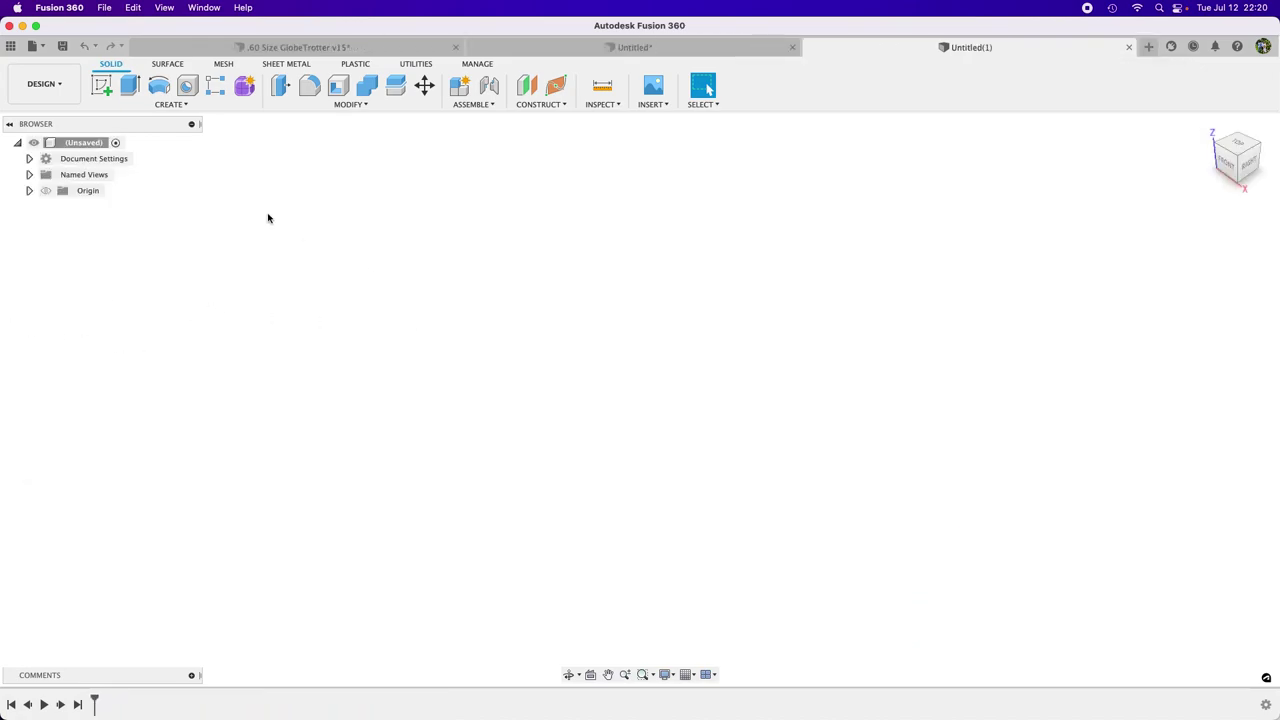
click(690, 49)
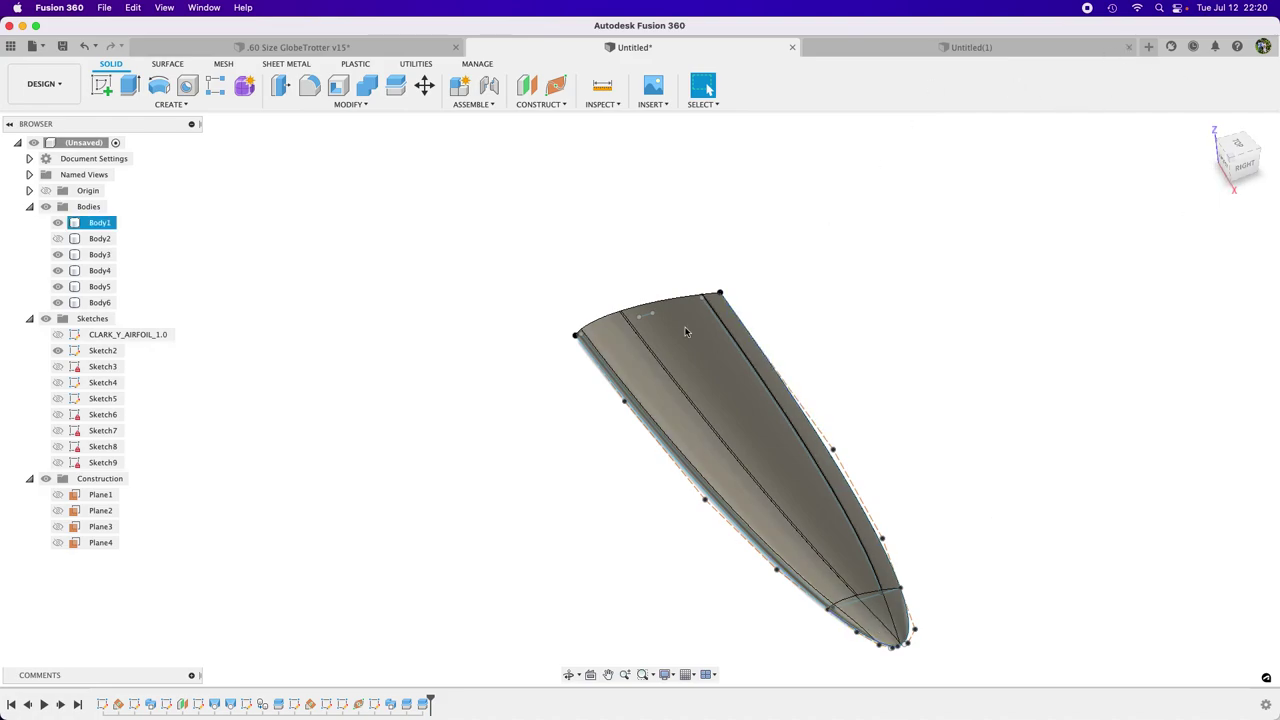
shift+middle_drag(400, 361, 486, 492)
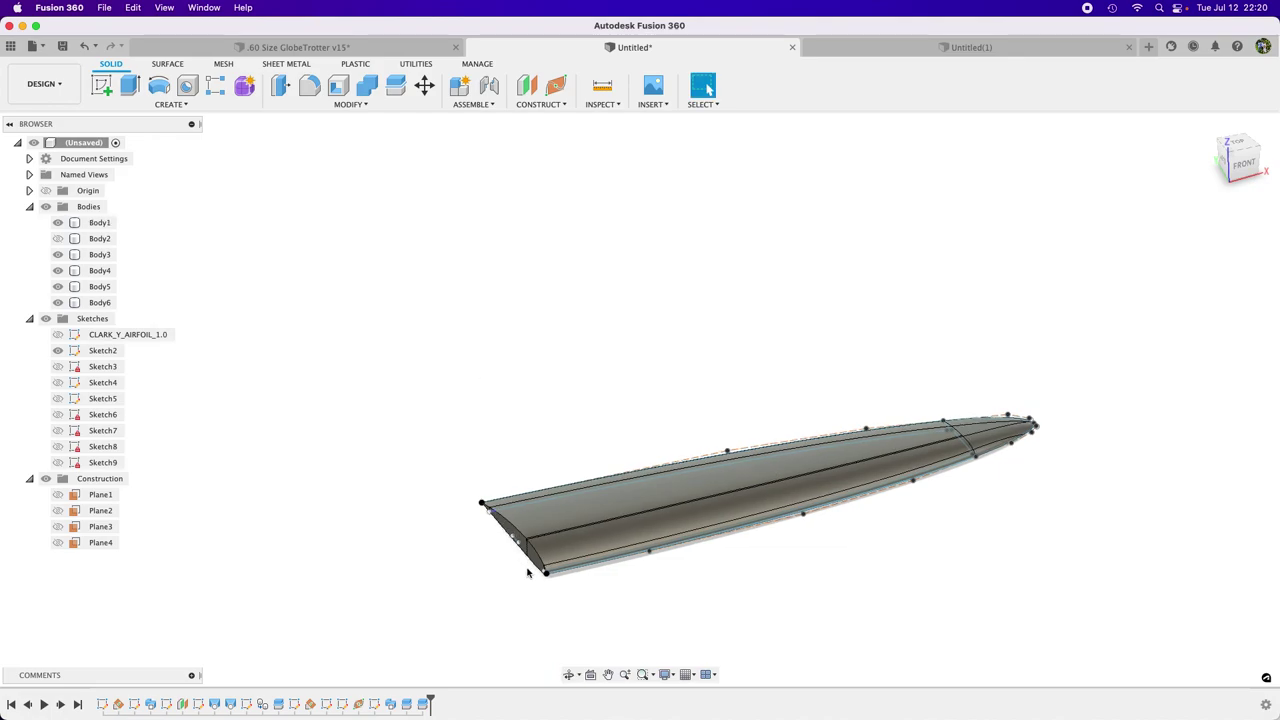
scroll(528, 572, up, 5)
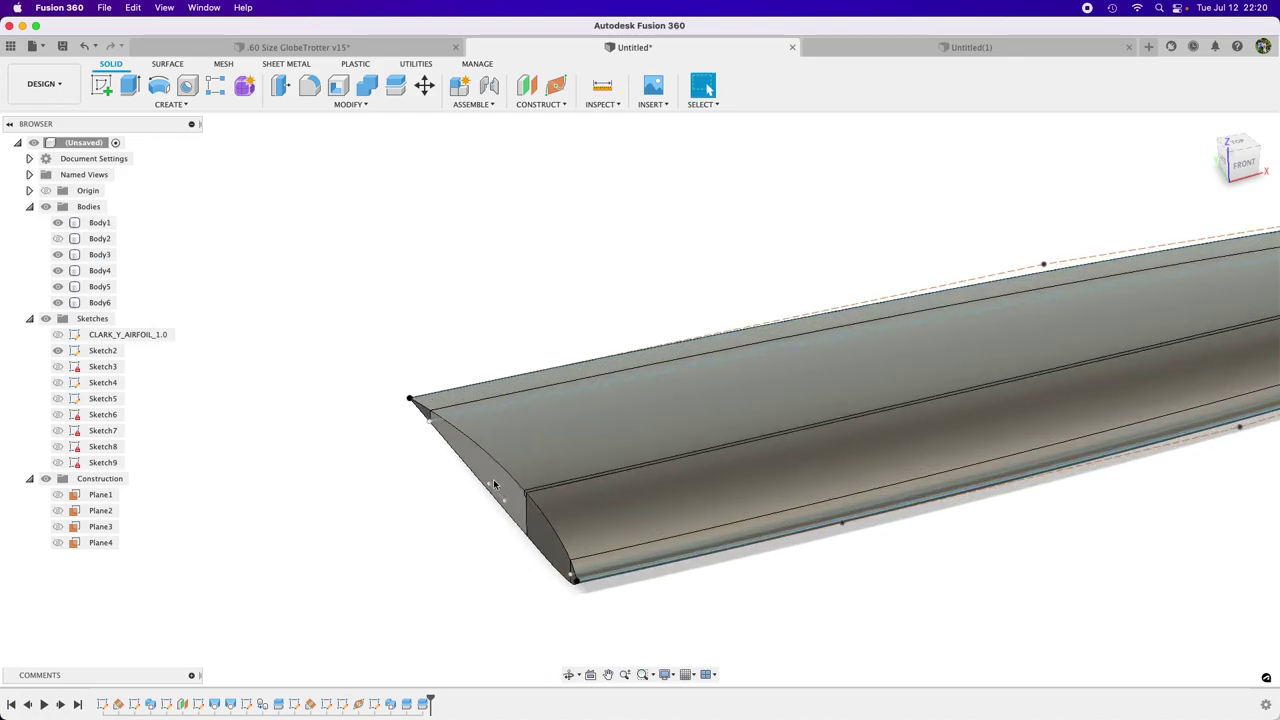
Step: Examine the split wing from the root end and the tip, with the main and edge pieces shown
shift+middle_drag(487, 461, 398, 472)
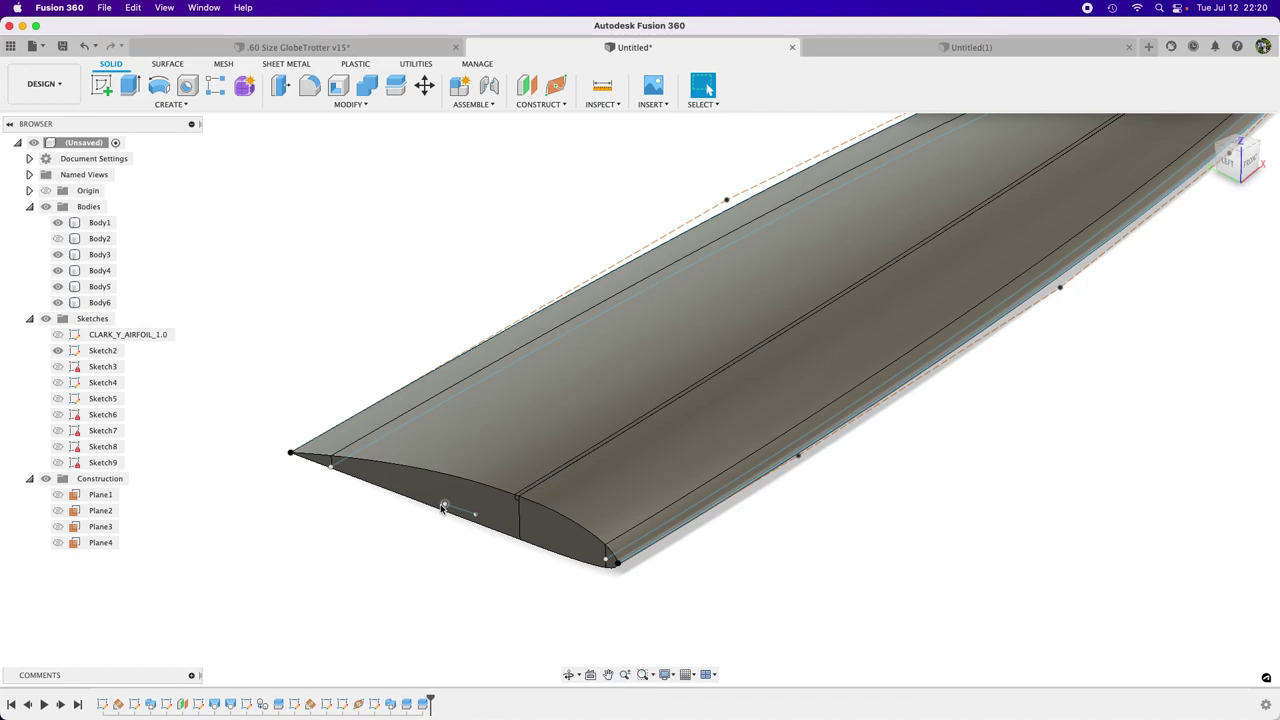
scroll(442, 508, down, 3)
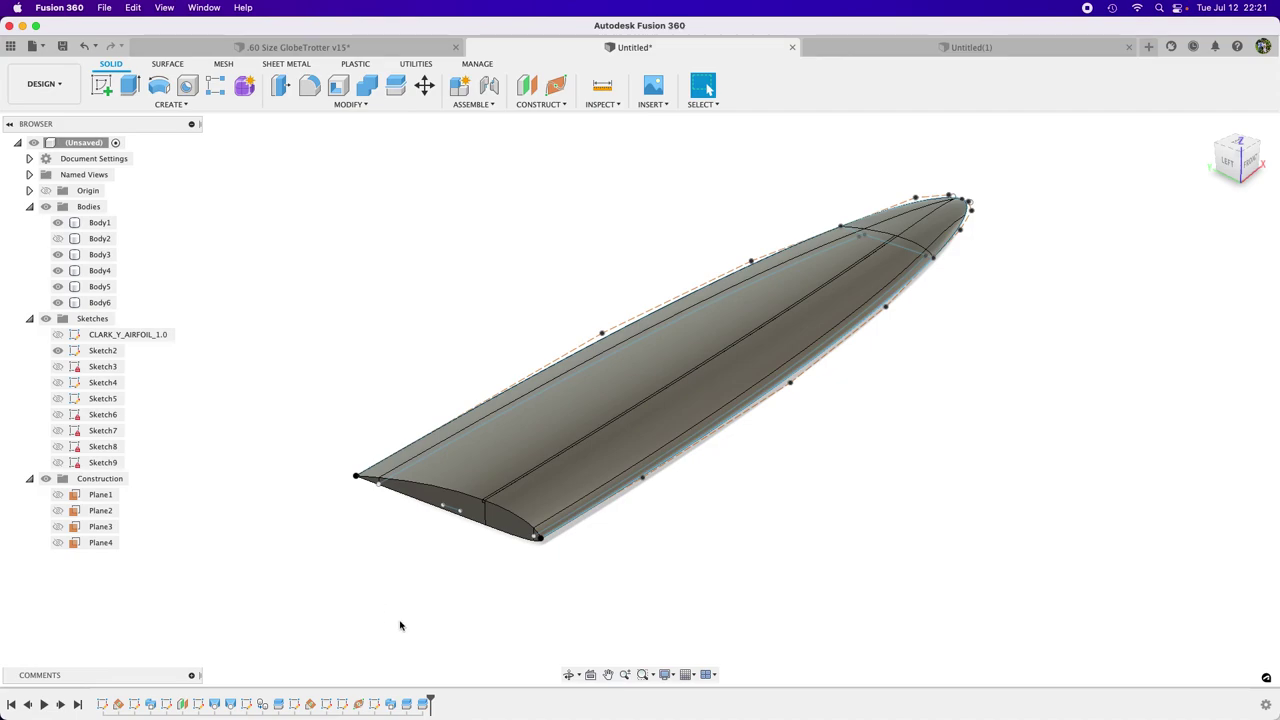
scroll(459, 600, down, 2)
scroll(446, 512, up, 2)
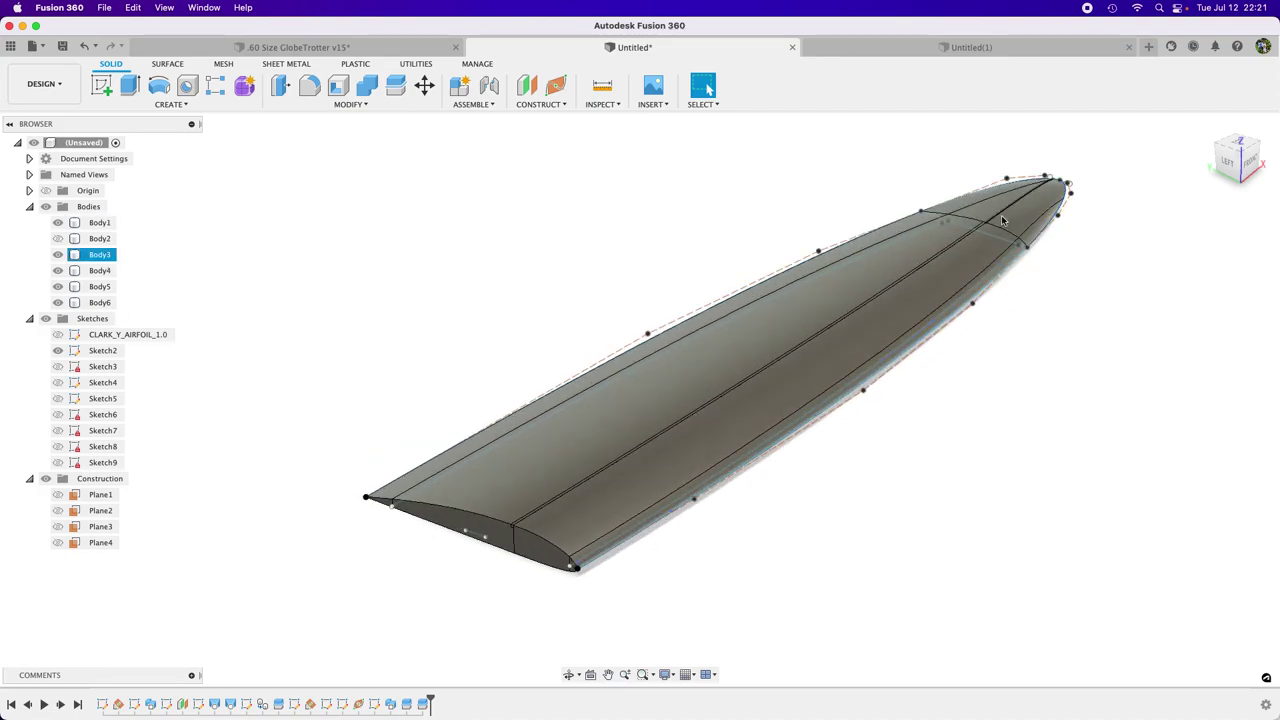
shift+middle_drag(1006, 429, 760, 420)
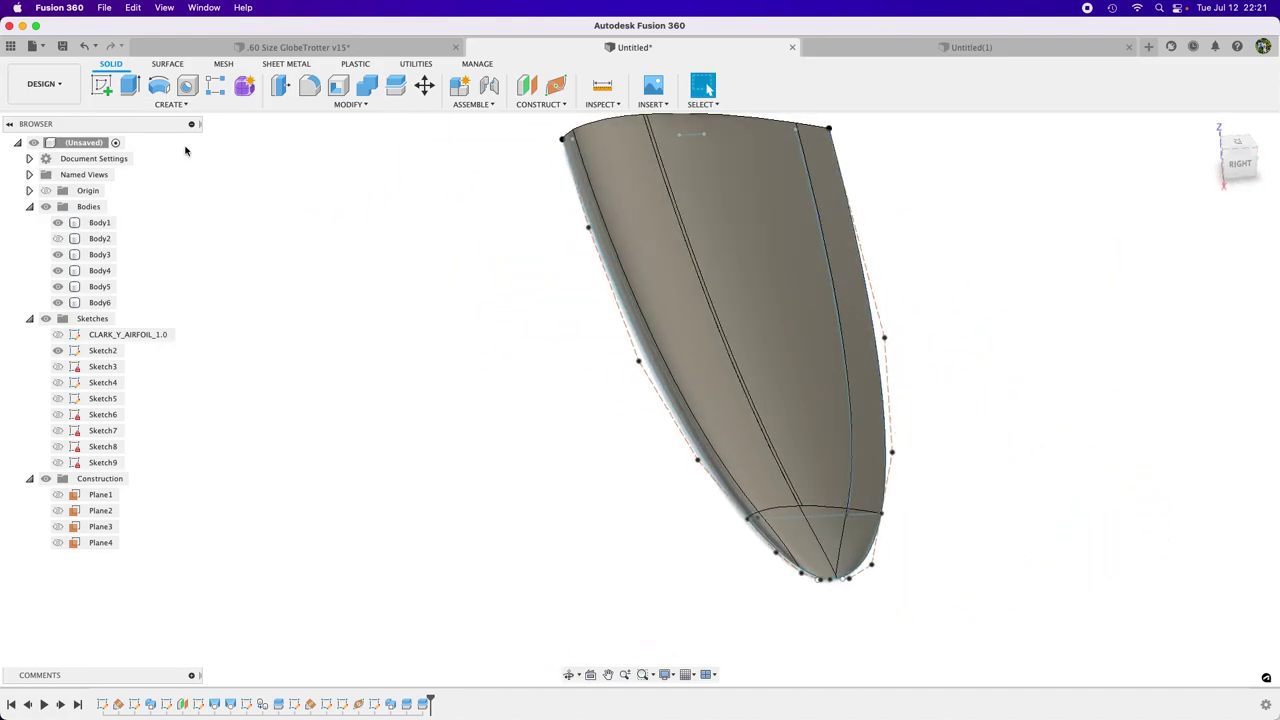
key(shift+s)
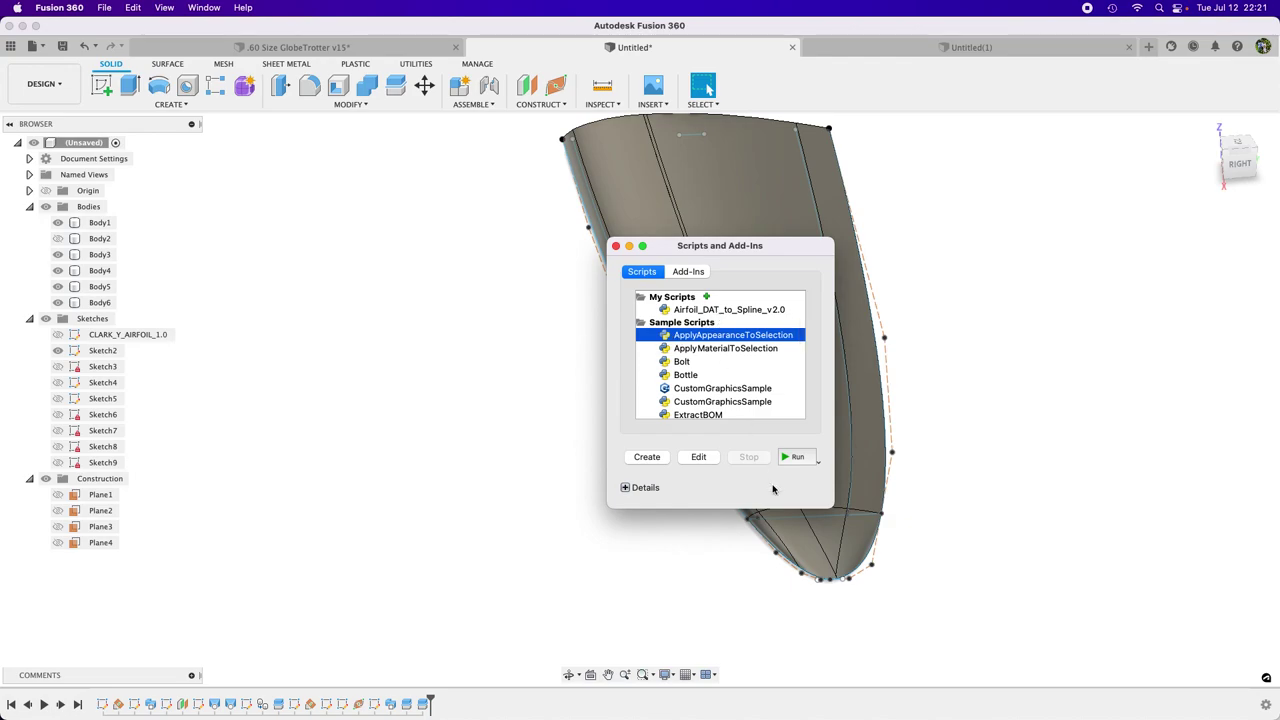
click(616, 247)
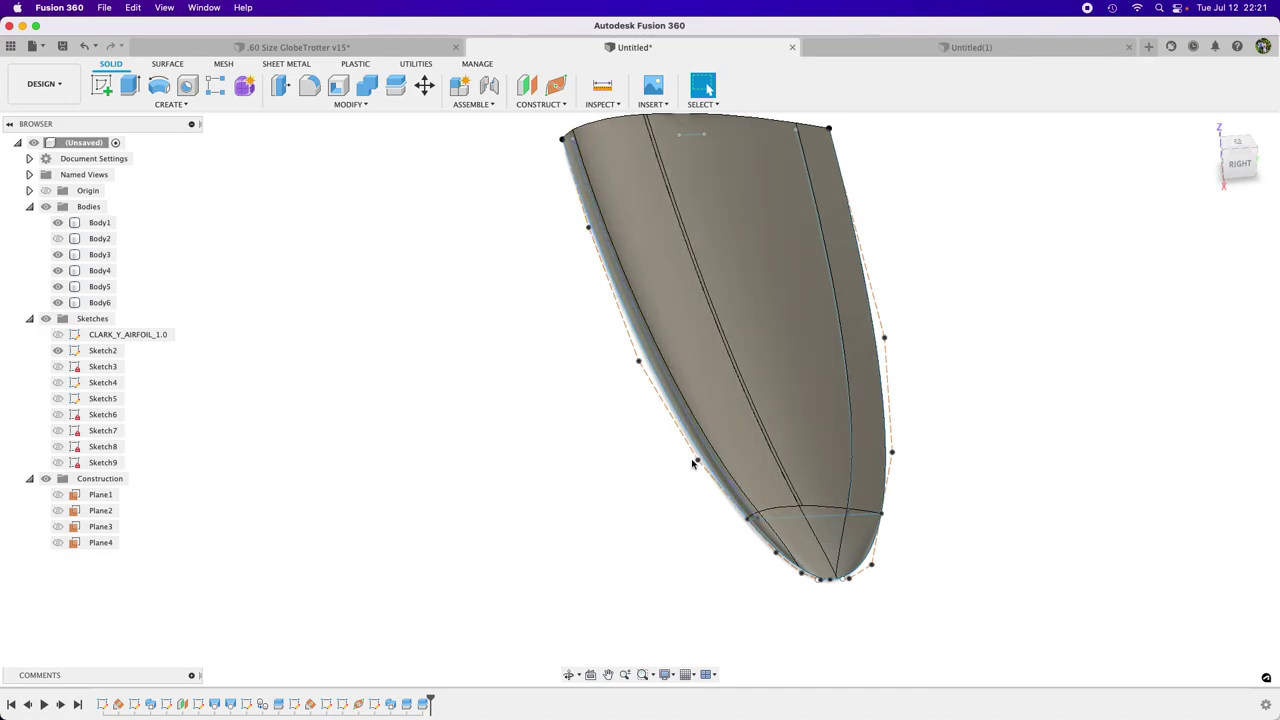
scroll(695, 462, down, 3)
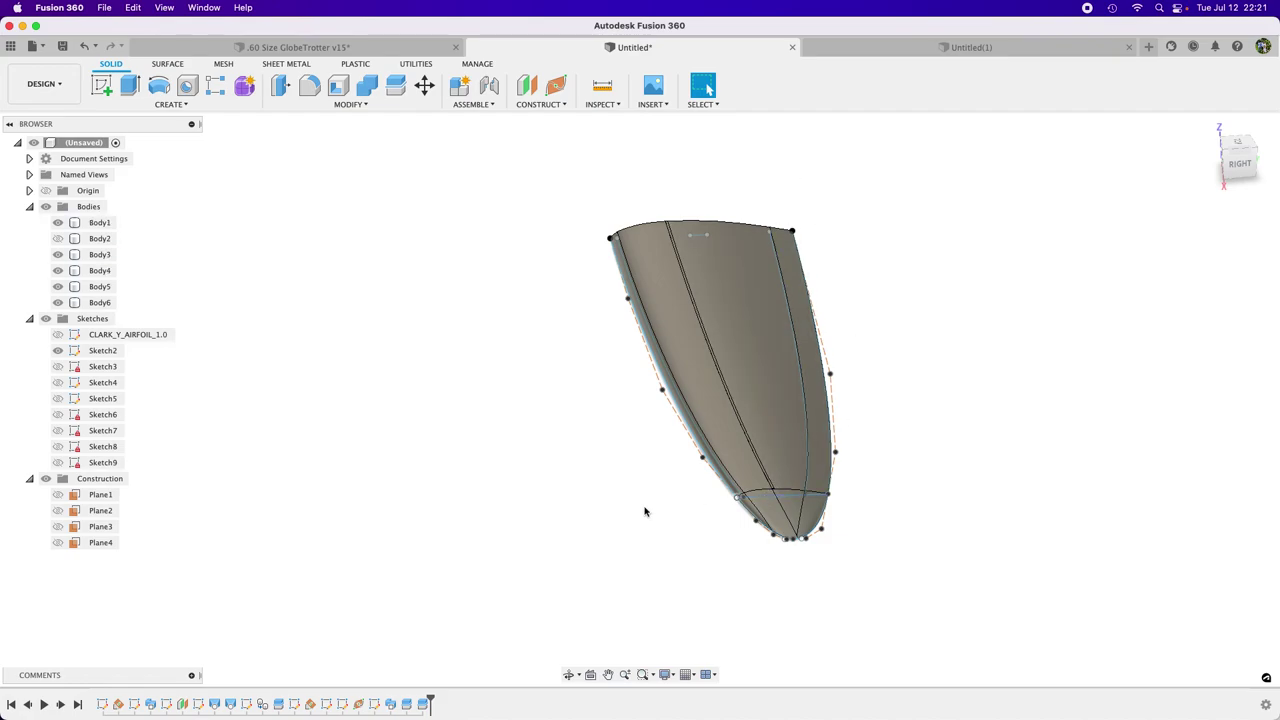
Step: Switch to the blank Untitled(1) design and bring up its Scripts and Add-Ins dialog
click(866, 47)
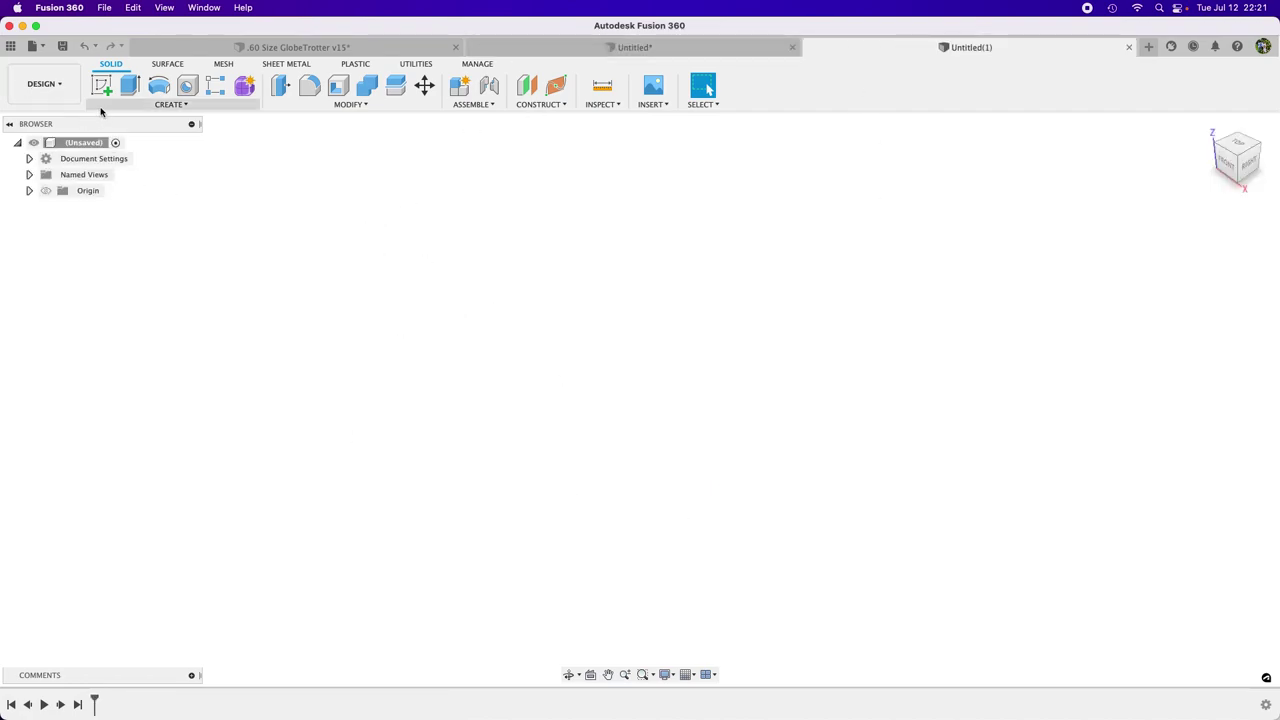
click(142, 110)
click(142, 110)
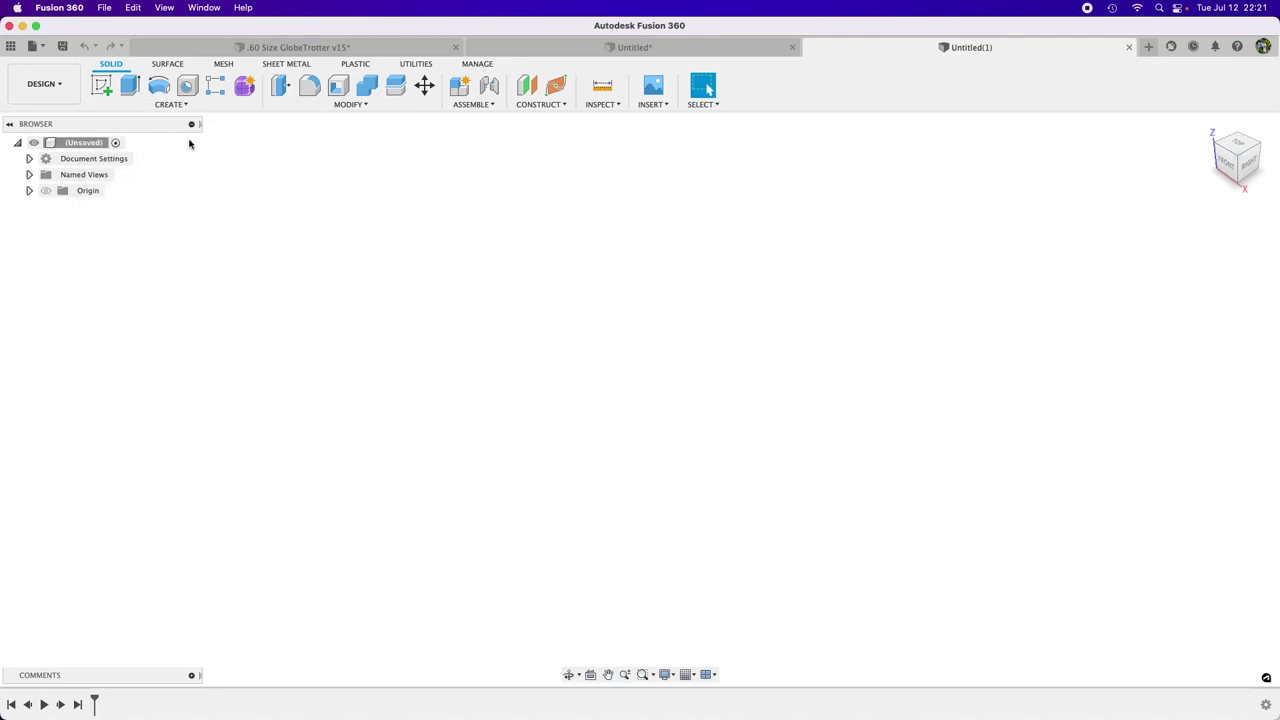
click(603, 107)
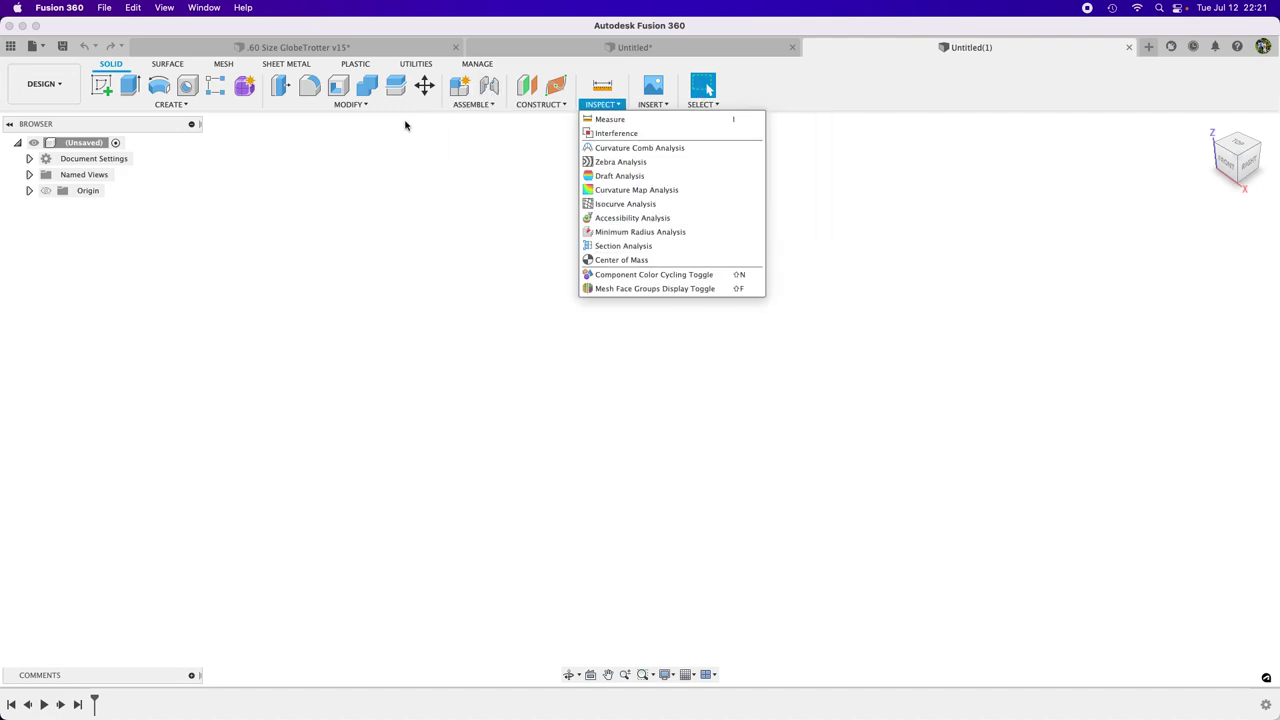
click(407, 64)
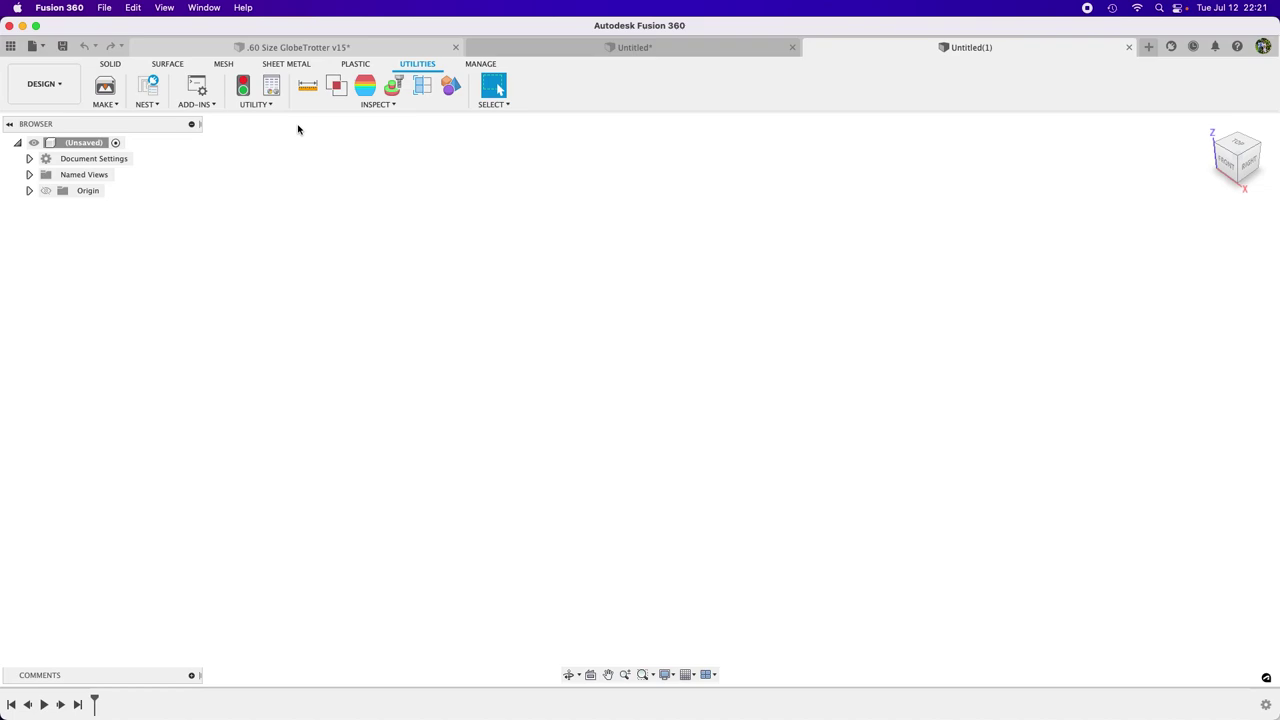
click(206, 117)
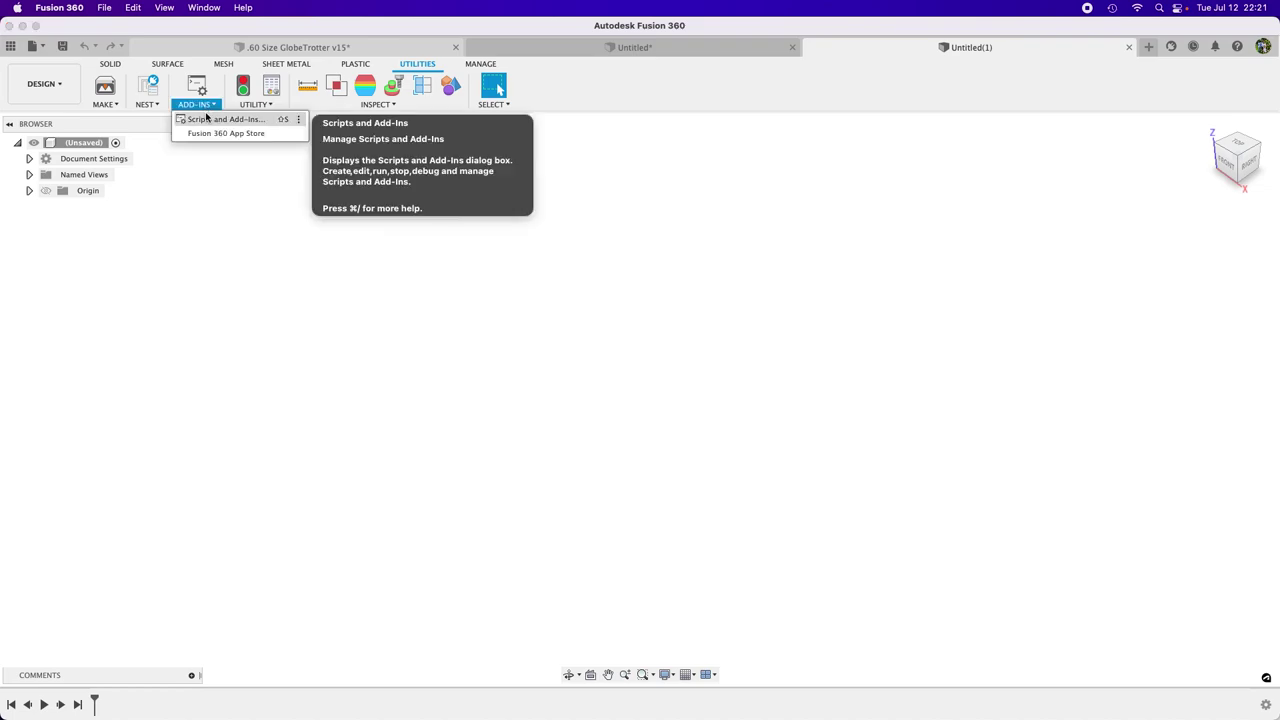
click(206, 117)
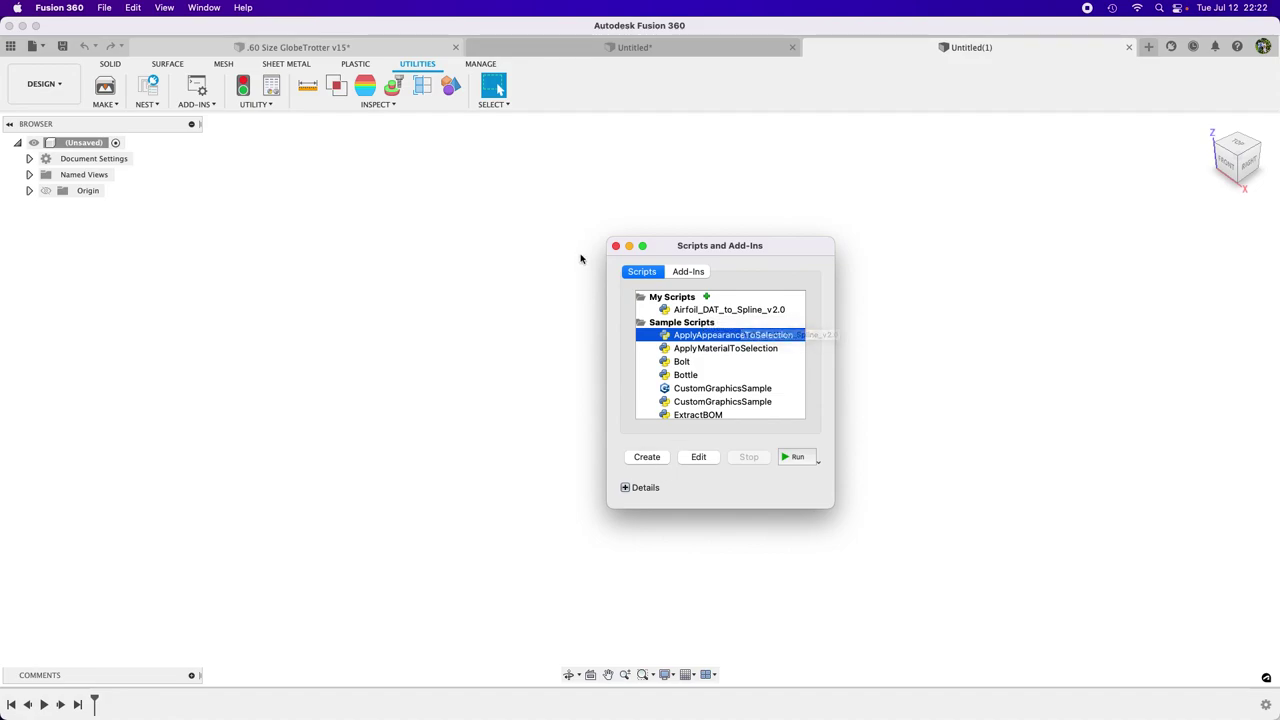
click(615, 246)
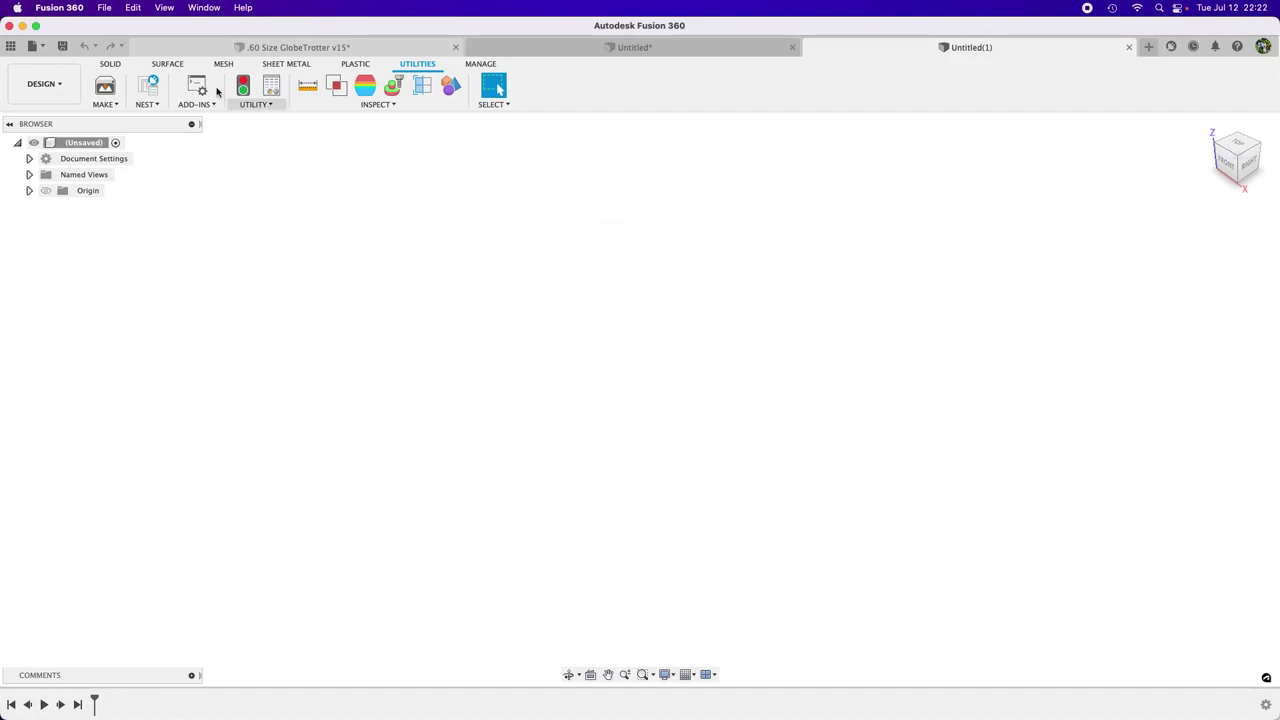
click(112, 63)
key(shift+s)
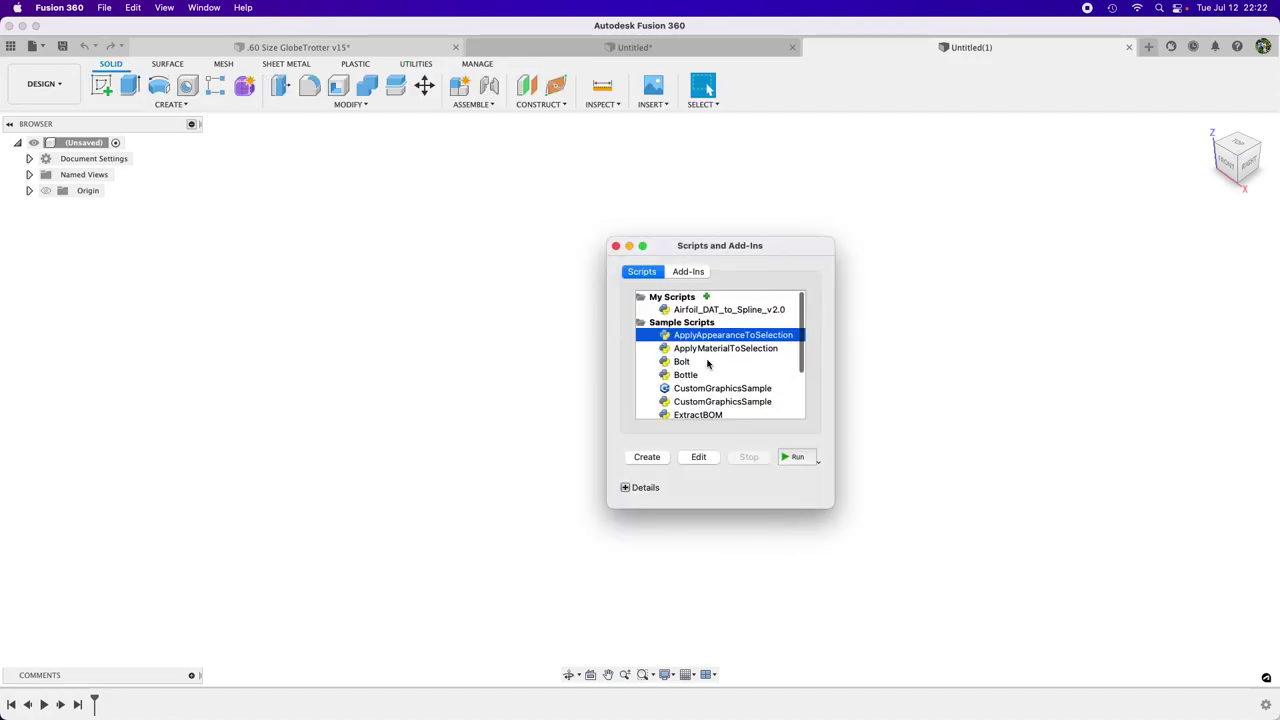
Step: Run the Airfoil_DAT_to_Spline_v2.0 script from My Scripts
click(706, 310)
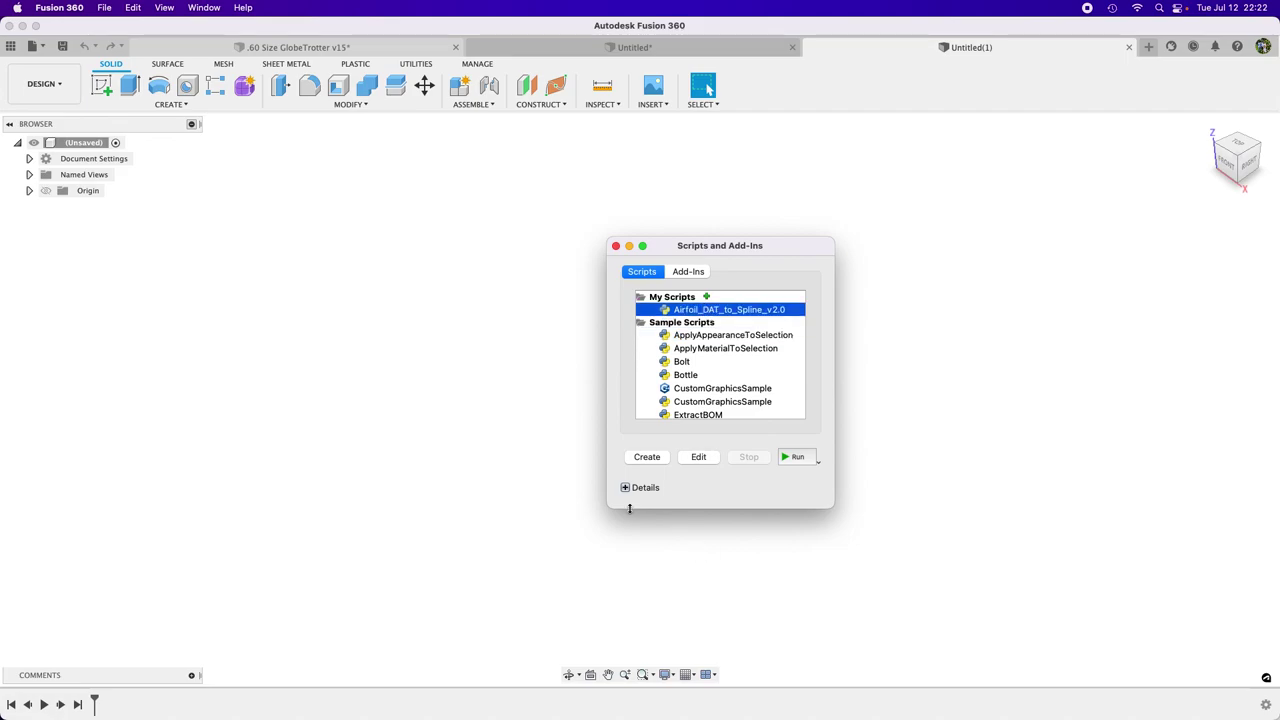
click(647, 457)
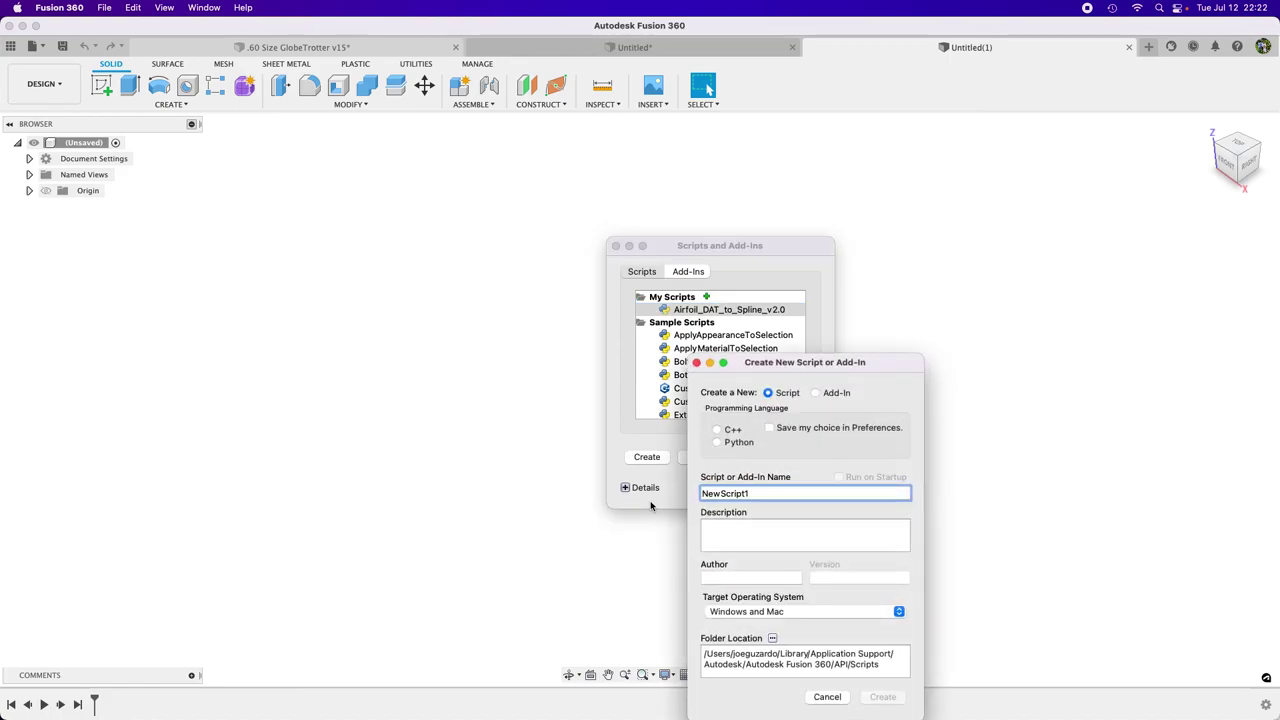
click(696, 363)
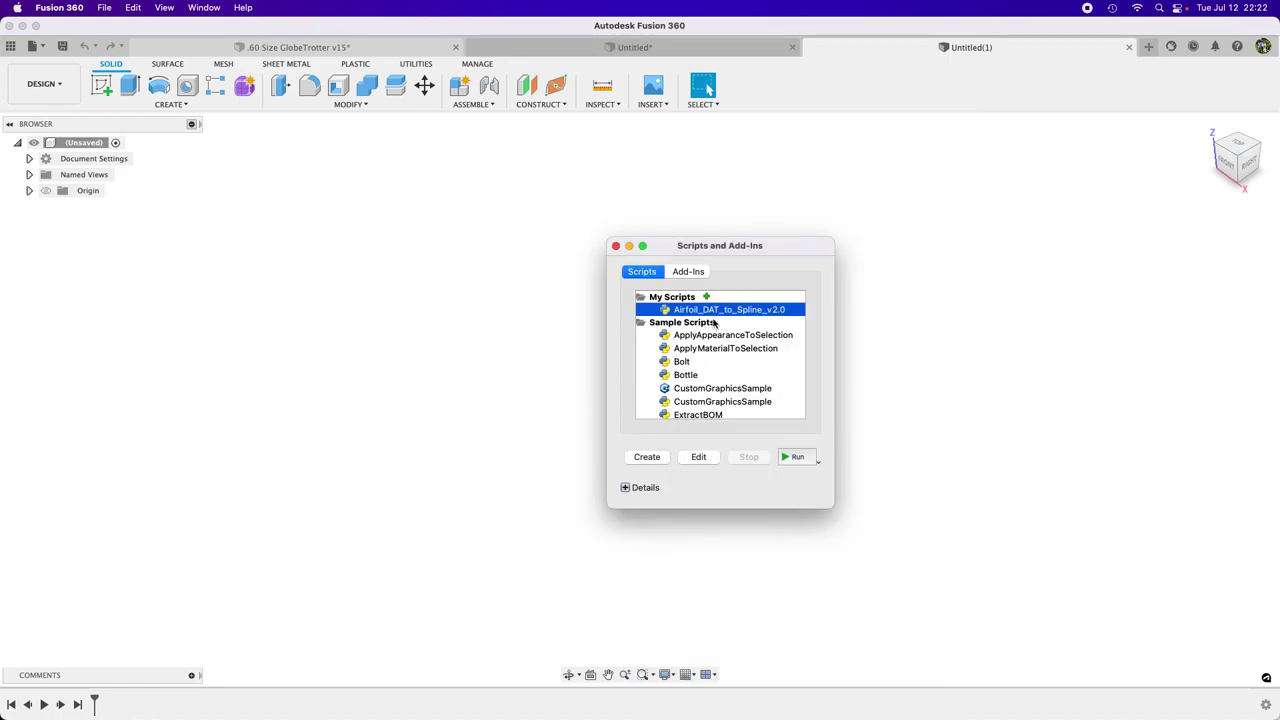
click(792, 457)
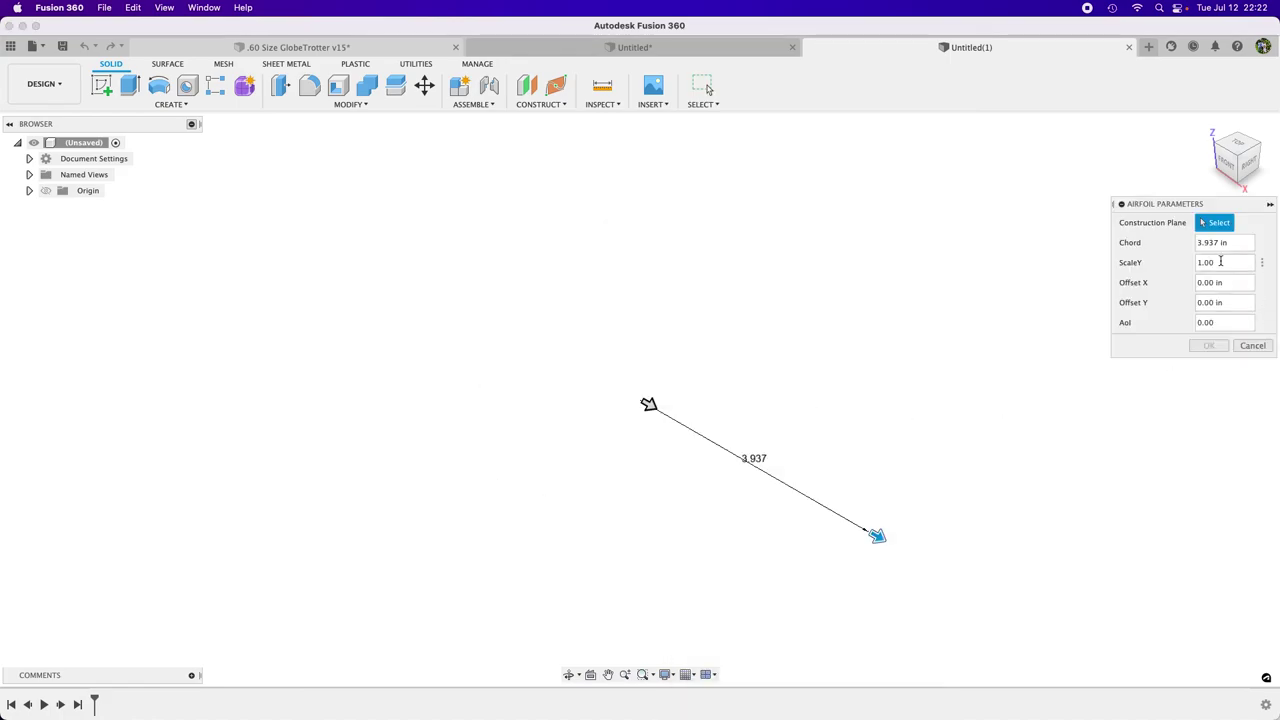
Step: Set the airfoil chord to 8 in, show the origin planes, pick the YZ plane and import clarky.dat
click(1217, 243)
text(8)
key(Tab)
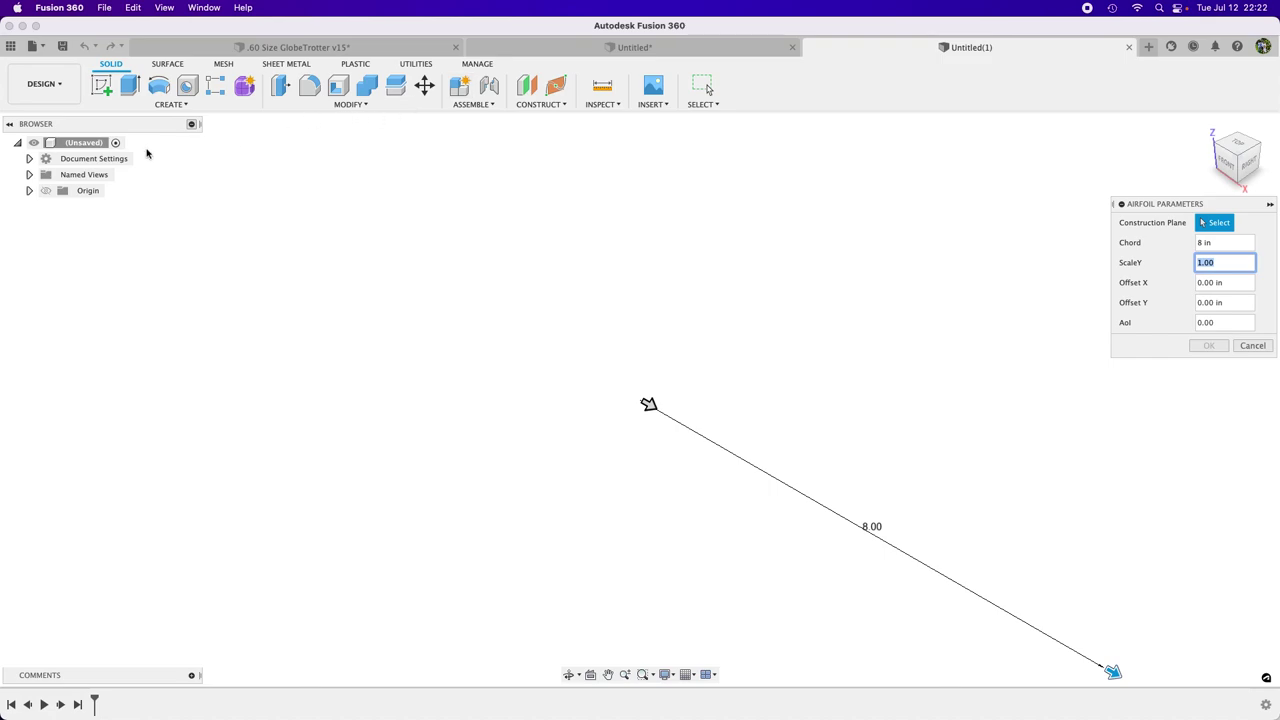
click(45, 190)
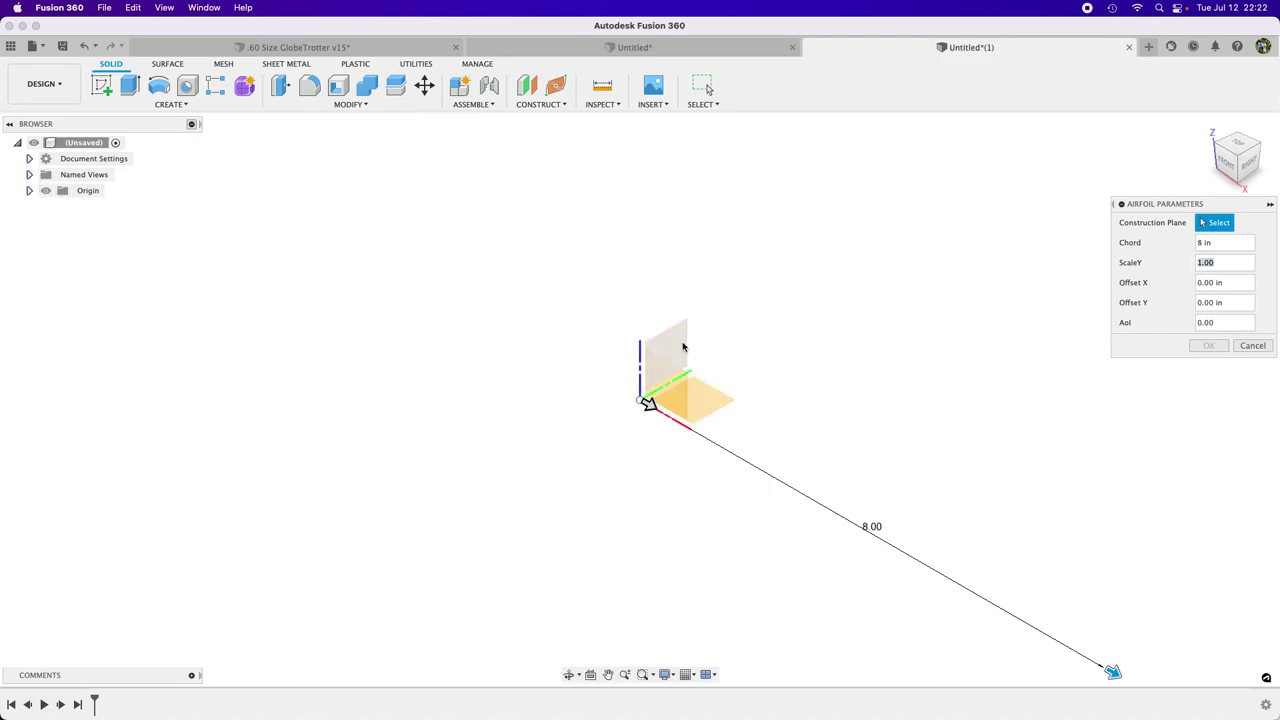
click(683, 347)
click(1202, 352)
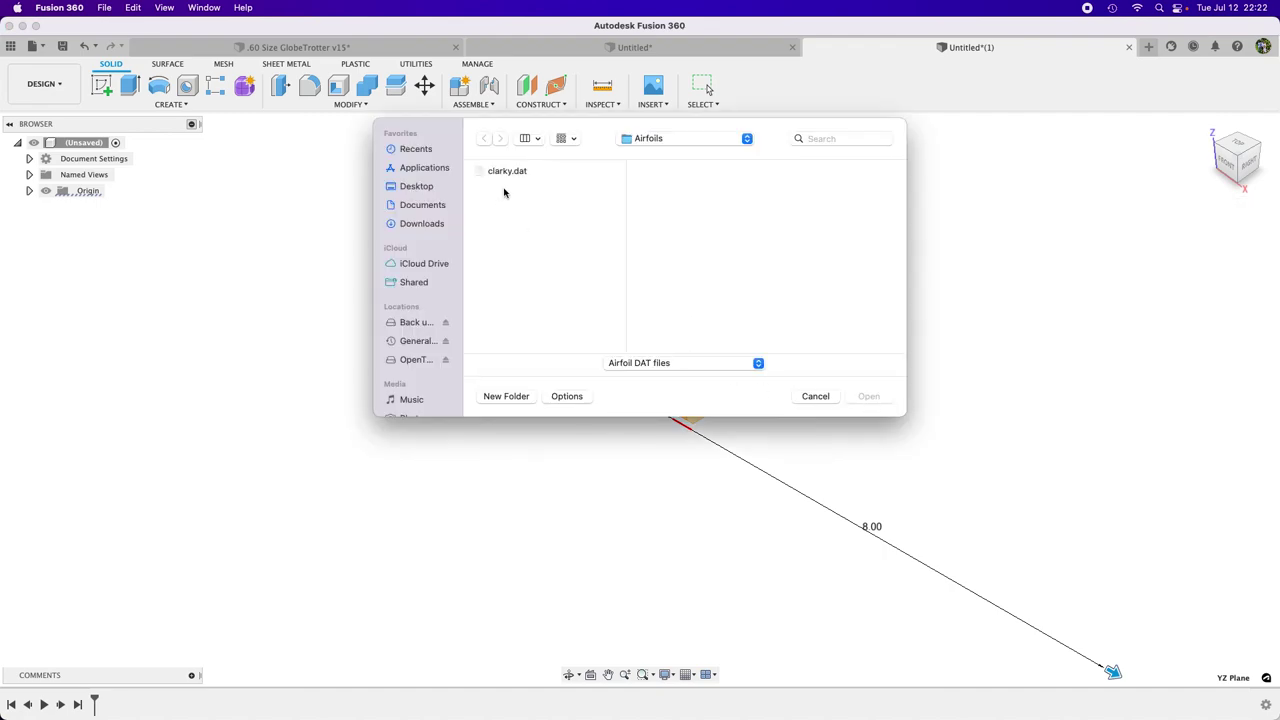
click(510, 173)
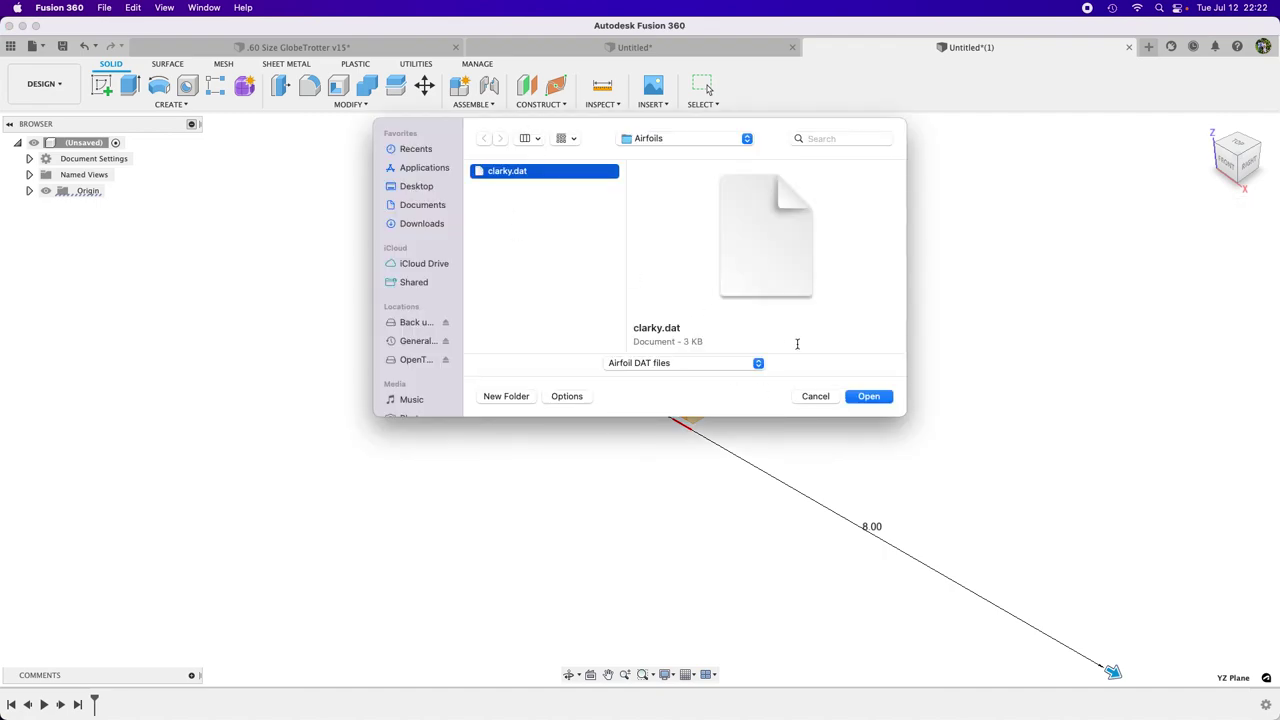
click(866, 398)
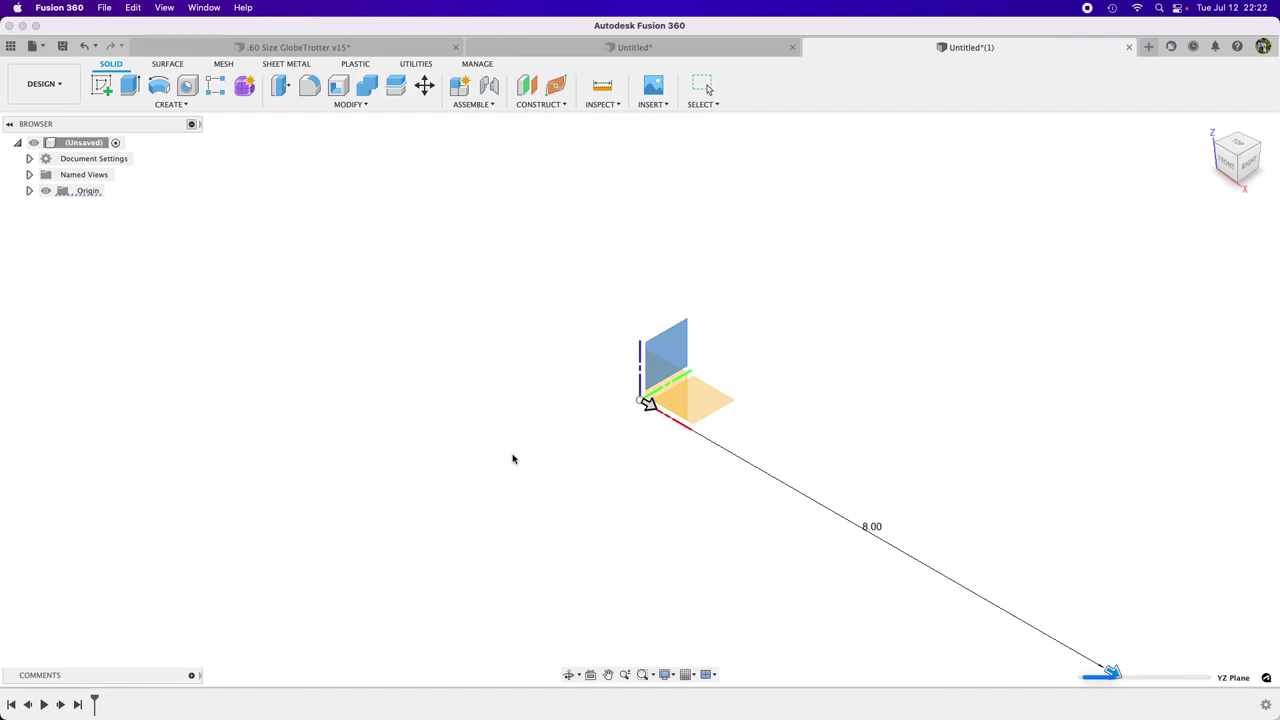
Step: Edit the CLARK_Y_AIRFOIL_1.0 sketch, close the open trailing edge with a line between its two end points, and finish the sketch
scroll(453, 445, down, 2)
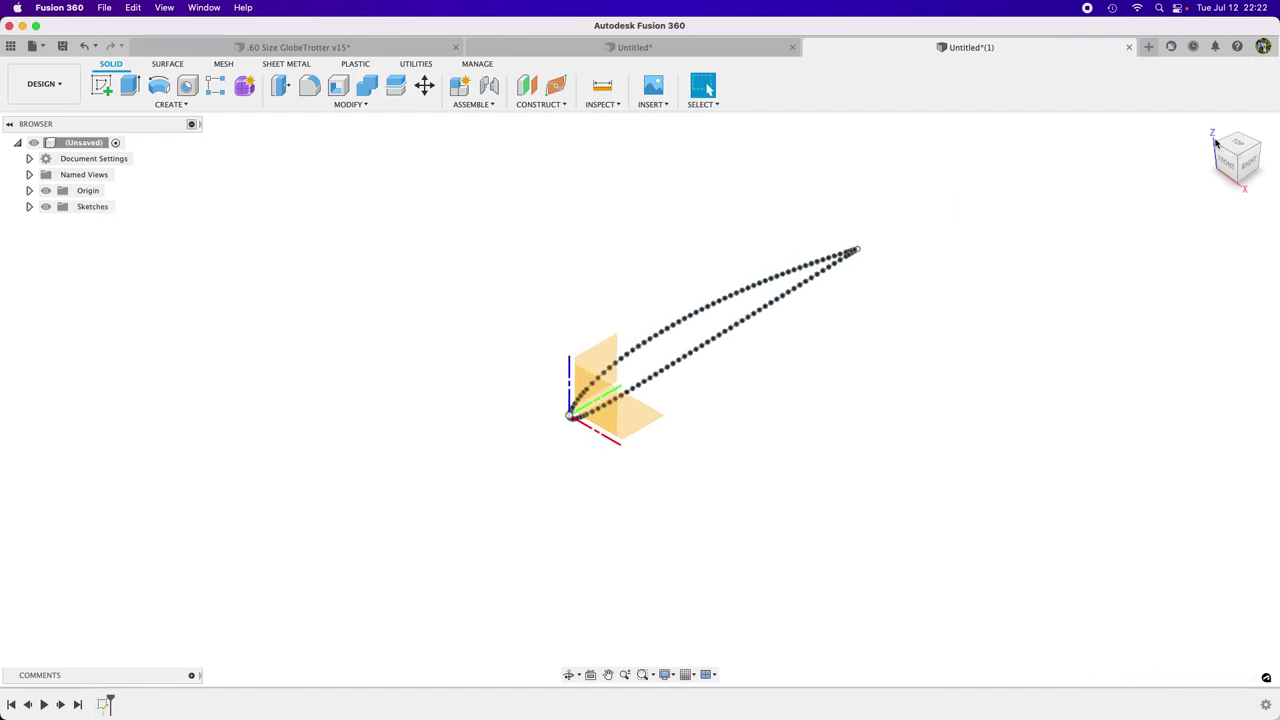
click(1250, 166)
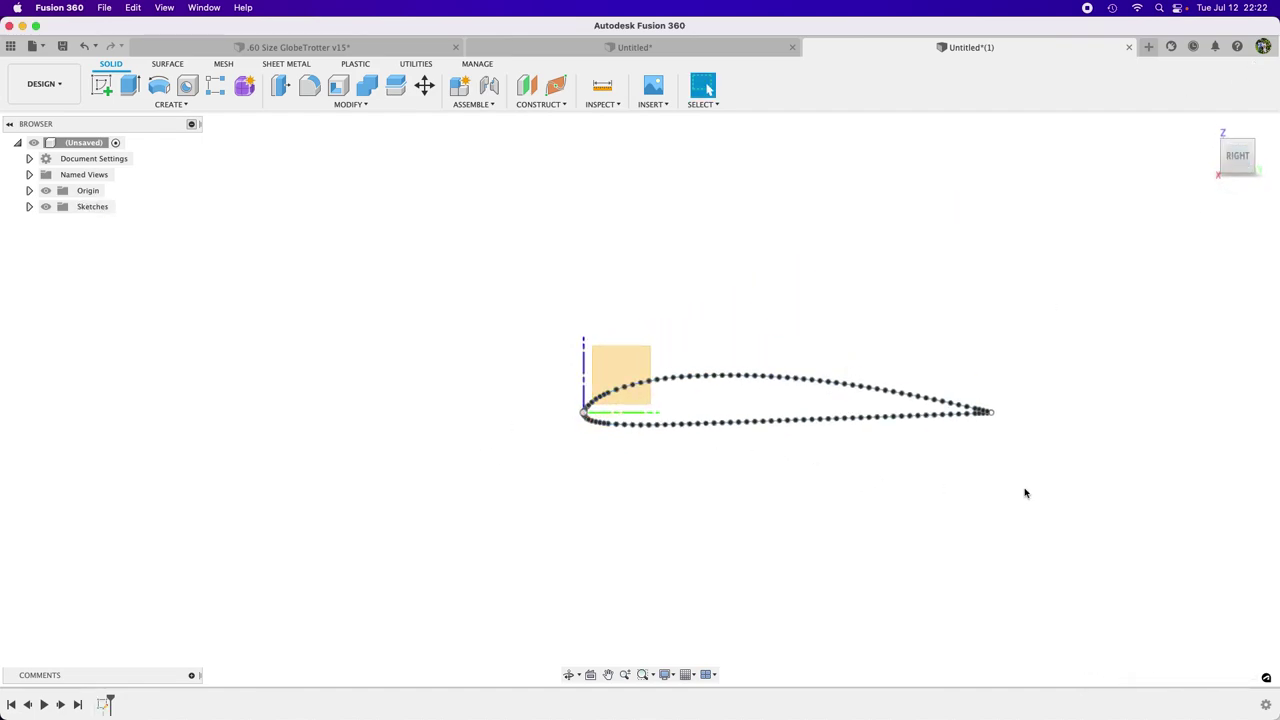
click(29, 206)
right_click(143, 226)
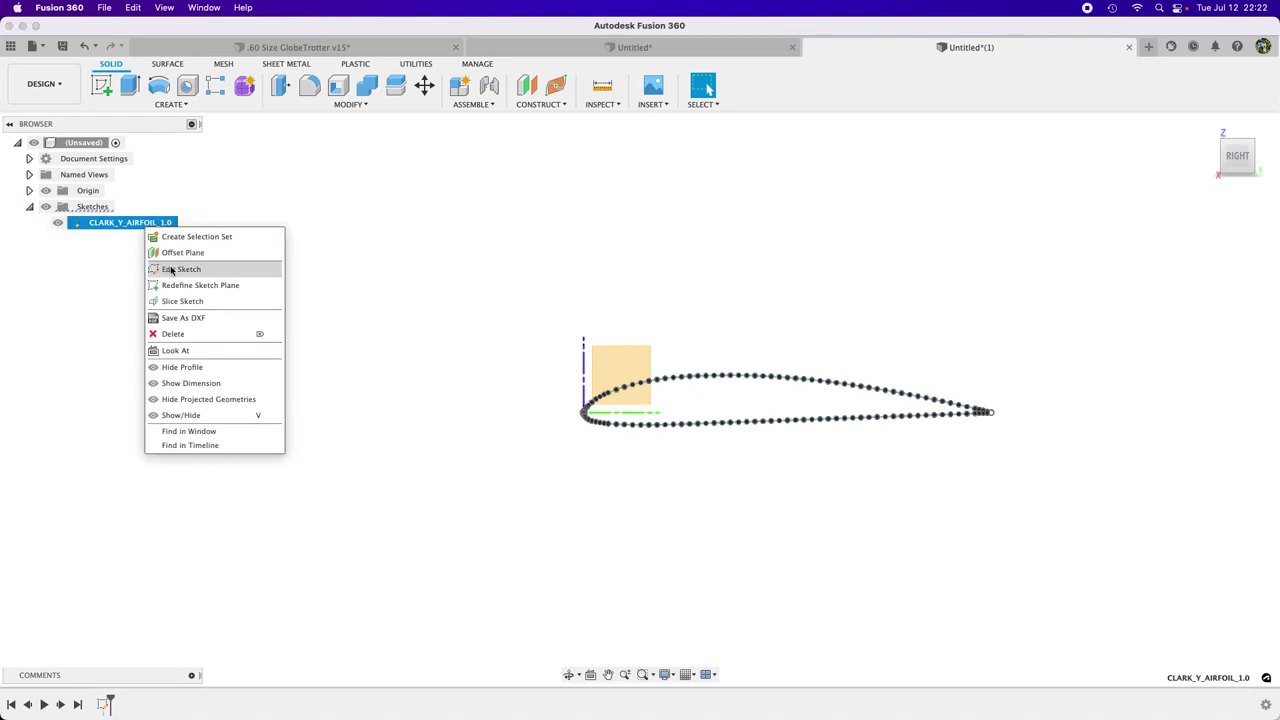
click(181, 269)
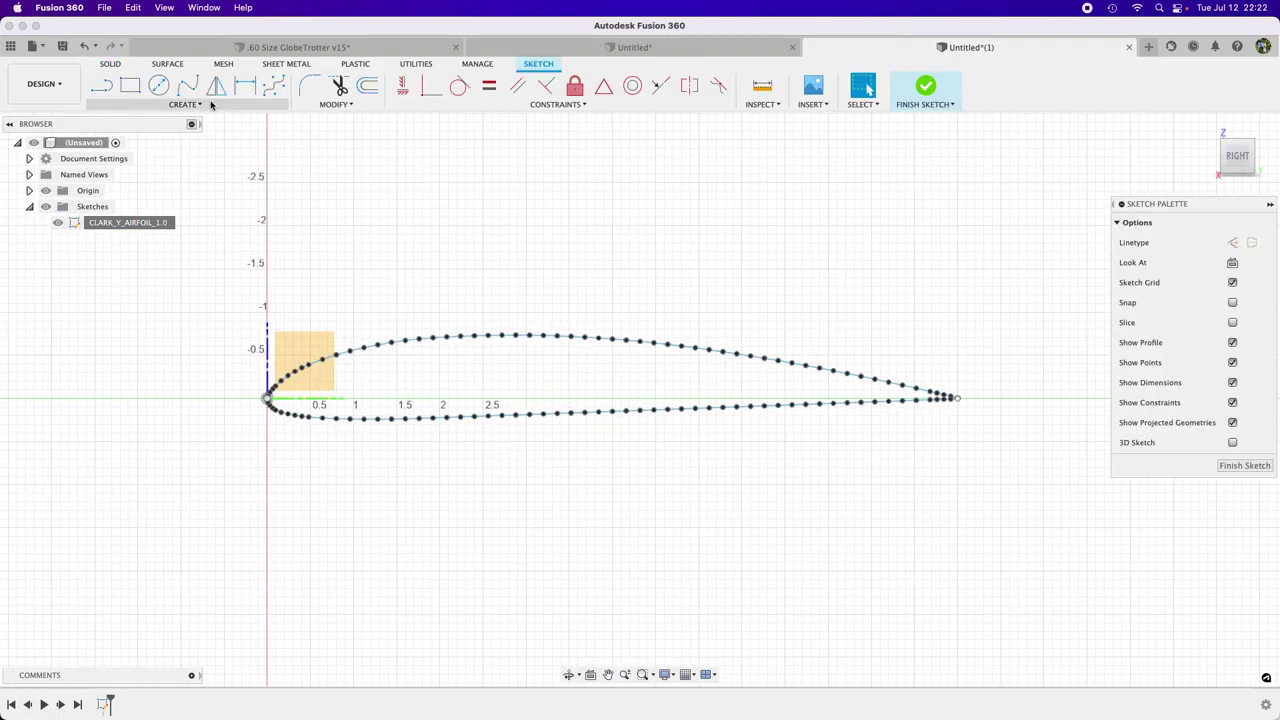
click(101, 85)
scroll(960, 400, up, 10)
scroll(903, 400, down, 2)
click(895, 357)
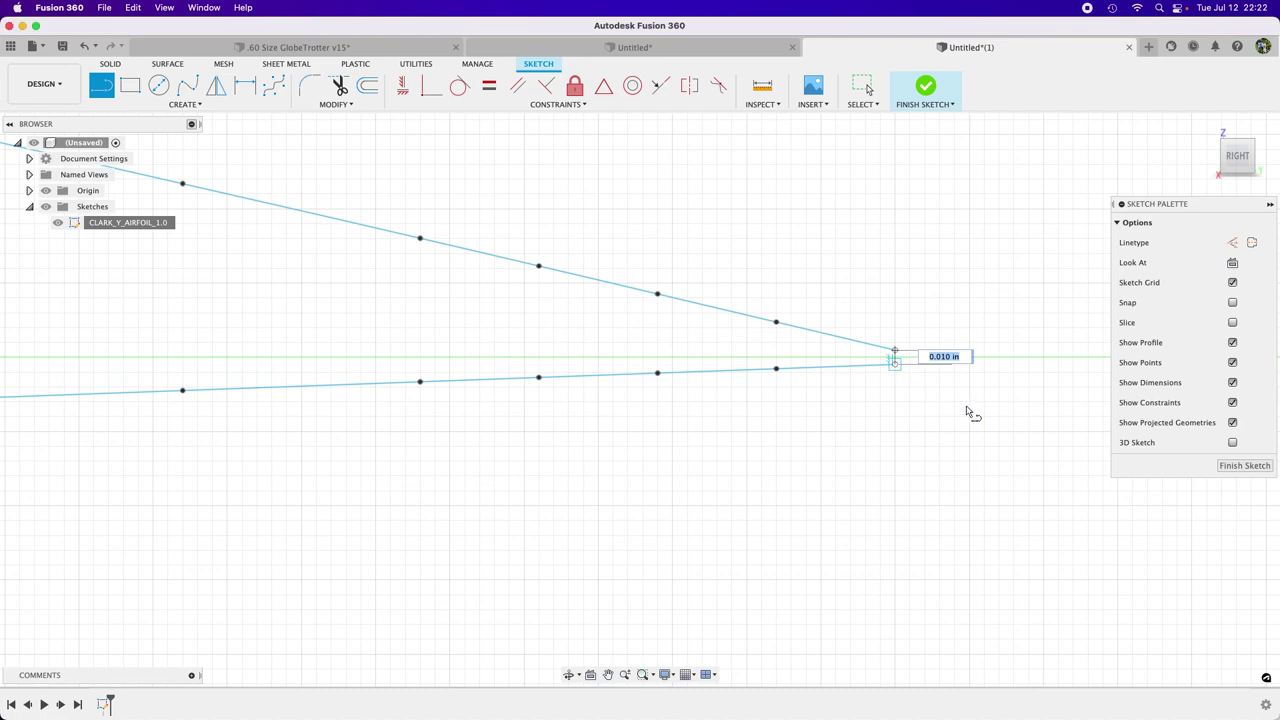
key(Return)
click(1244, 465)
Step: Create a construction plane offset 24 in from the airfoil's YZ plane
scroll(1066, 446, down, 2)
scroll(1064, 446, down, 5)
scroll(690, 376, down, 2)
scroll(681, 374, down, 2)
scroll(509, 394, down, 2)
click(1228, 173)
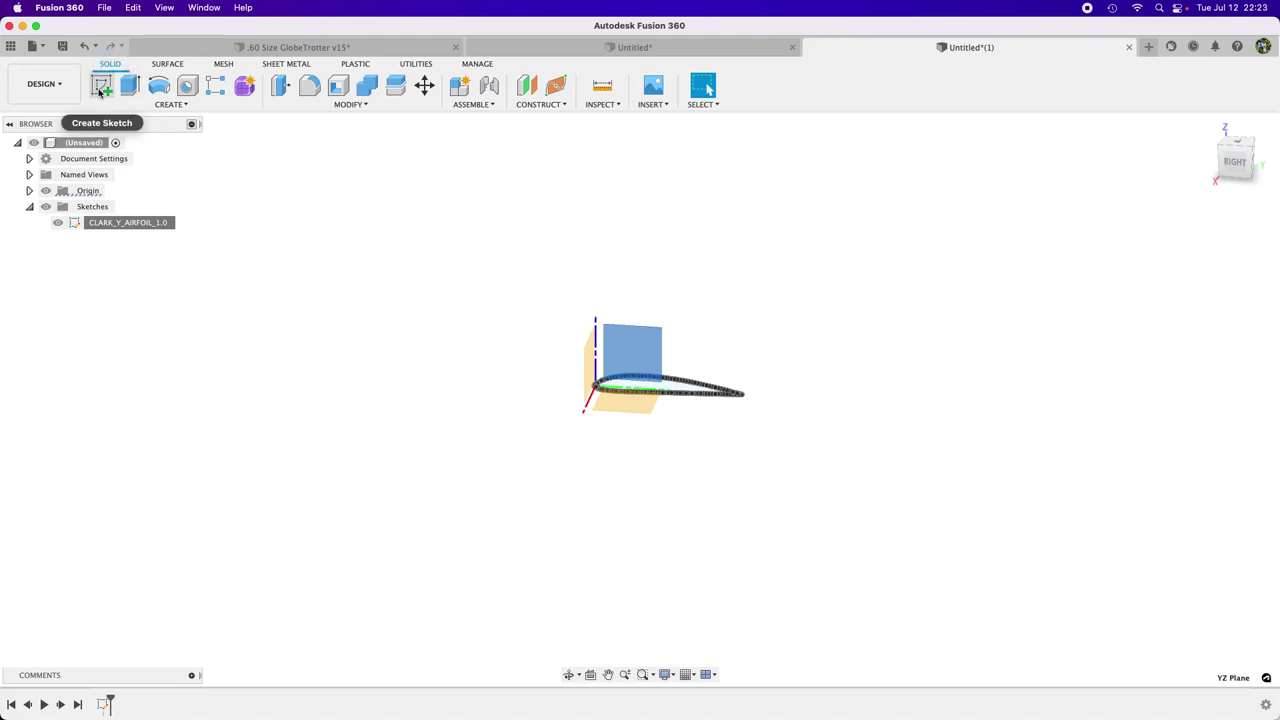
click(527, 85)
click(657, 385)
drag(596, 381, 527, 531)
click(643, 562)
drag(633, 563, 675, 563)
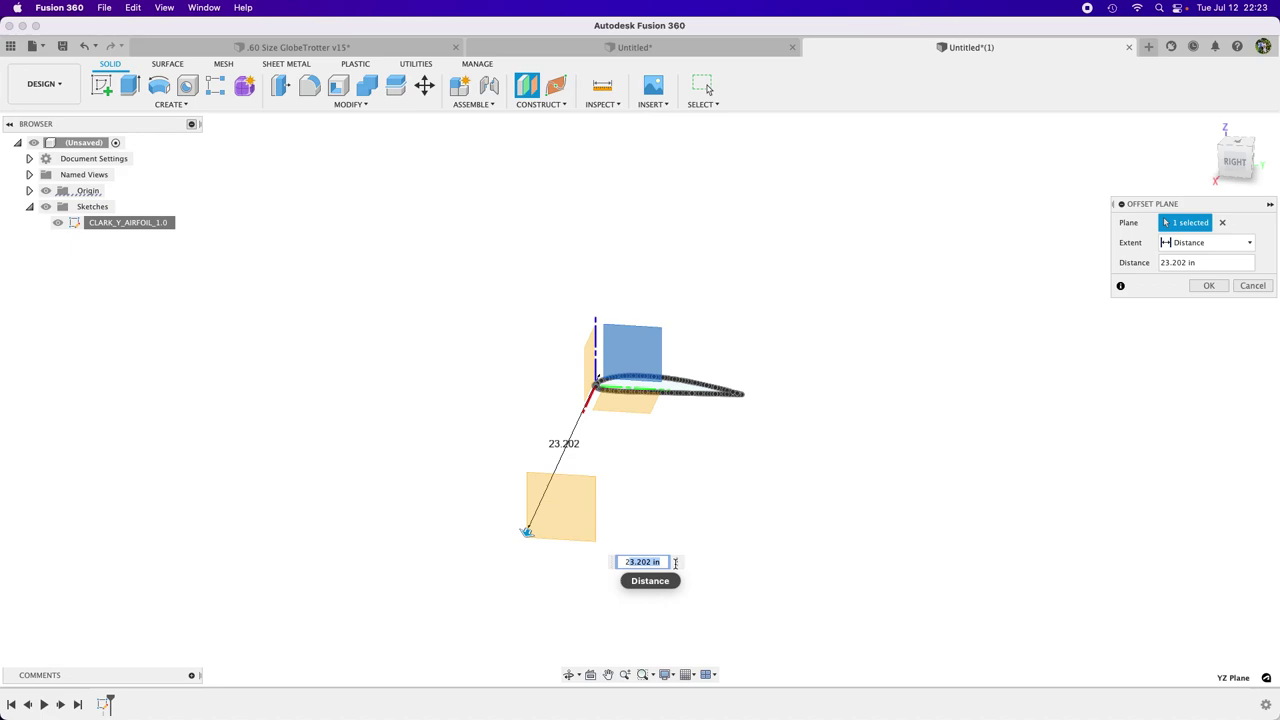
text(224)
key(Return)
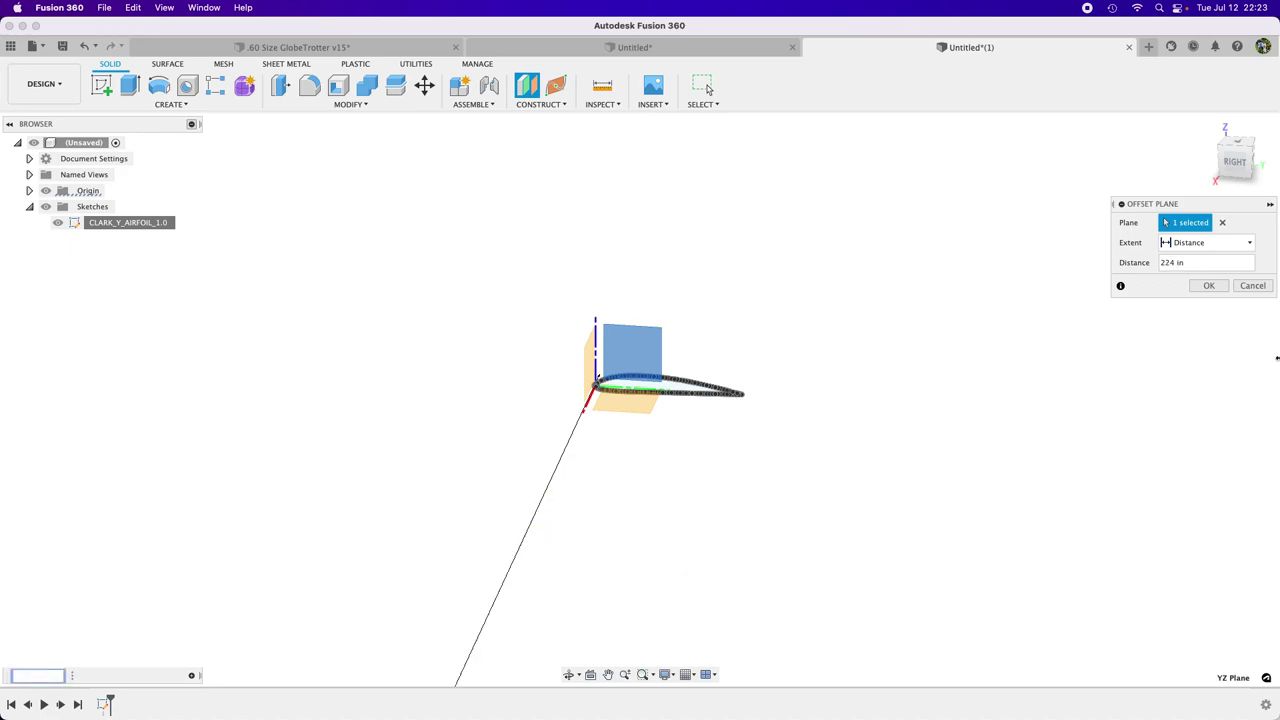
click(1175, 263)
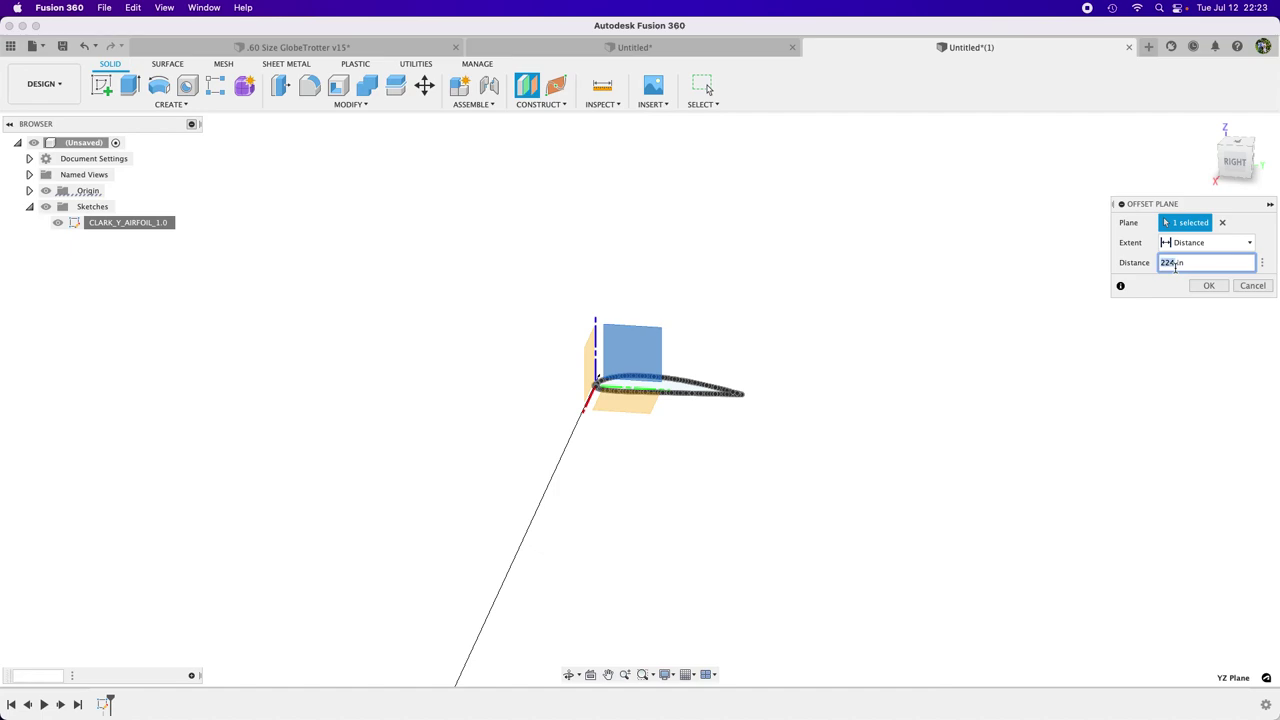
drag(1183, 263, 1125, 266)
text(24)
click(1204, 286)
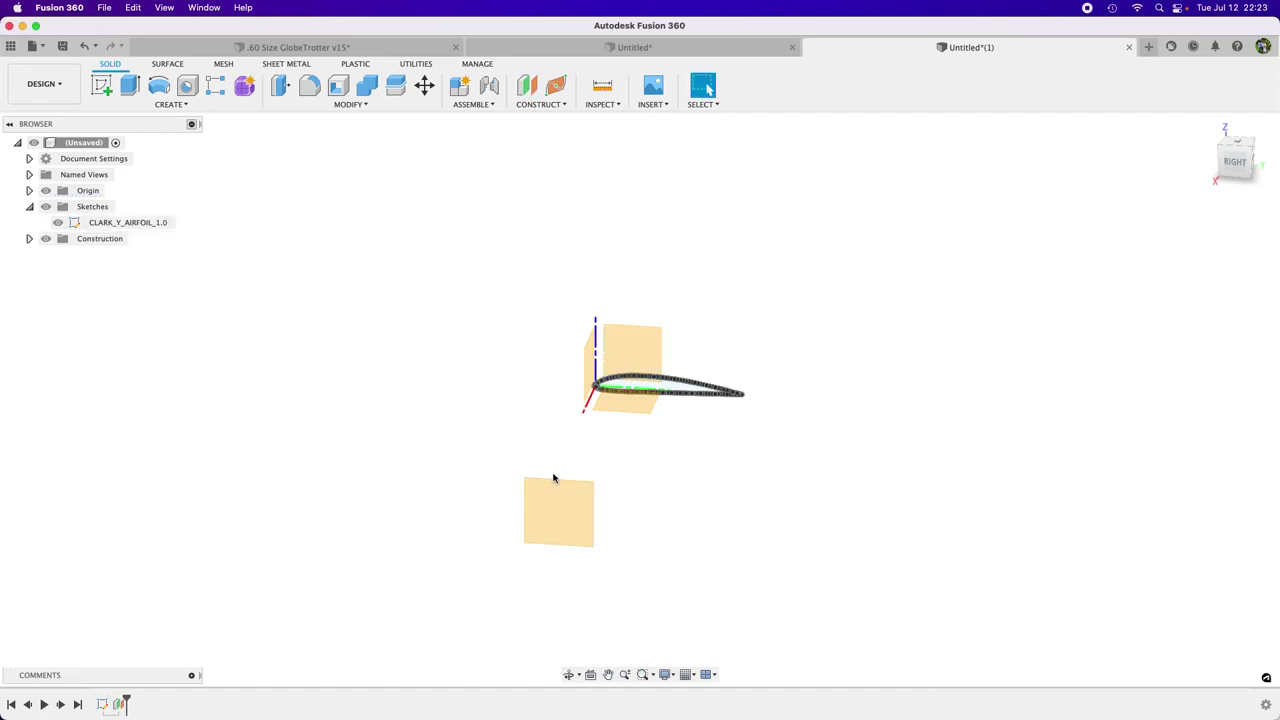
mouse_move(731, 515)
mouse_down()
mouse_move(706, 491)
mouse_move(729, 520)
mouse_up()
key(Escape)
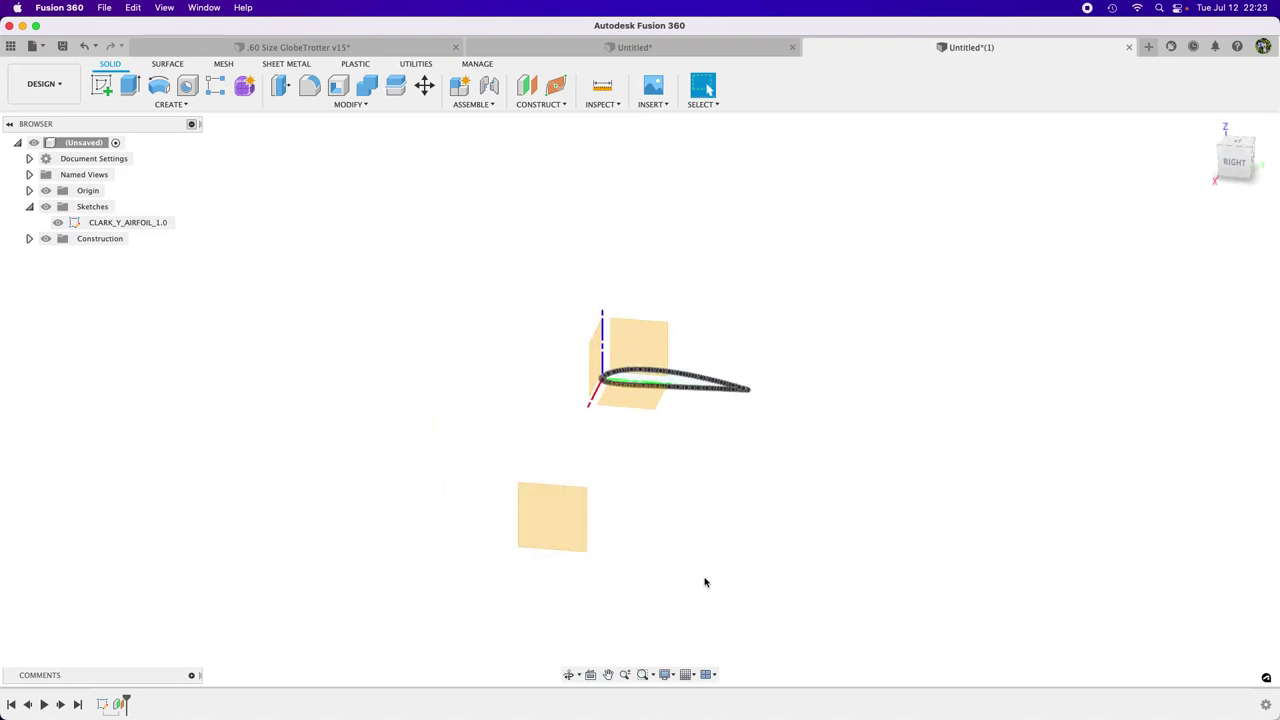
Step: Copy the airfoil spline and paste it into a new sketch on the 24 in offset plane
click(643, 382)
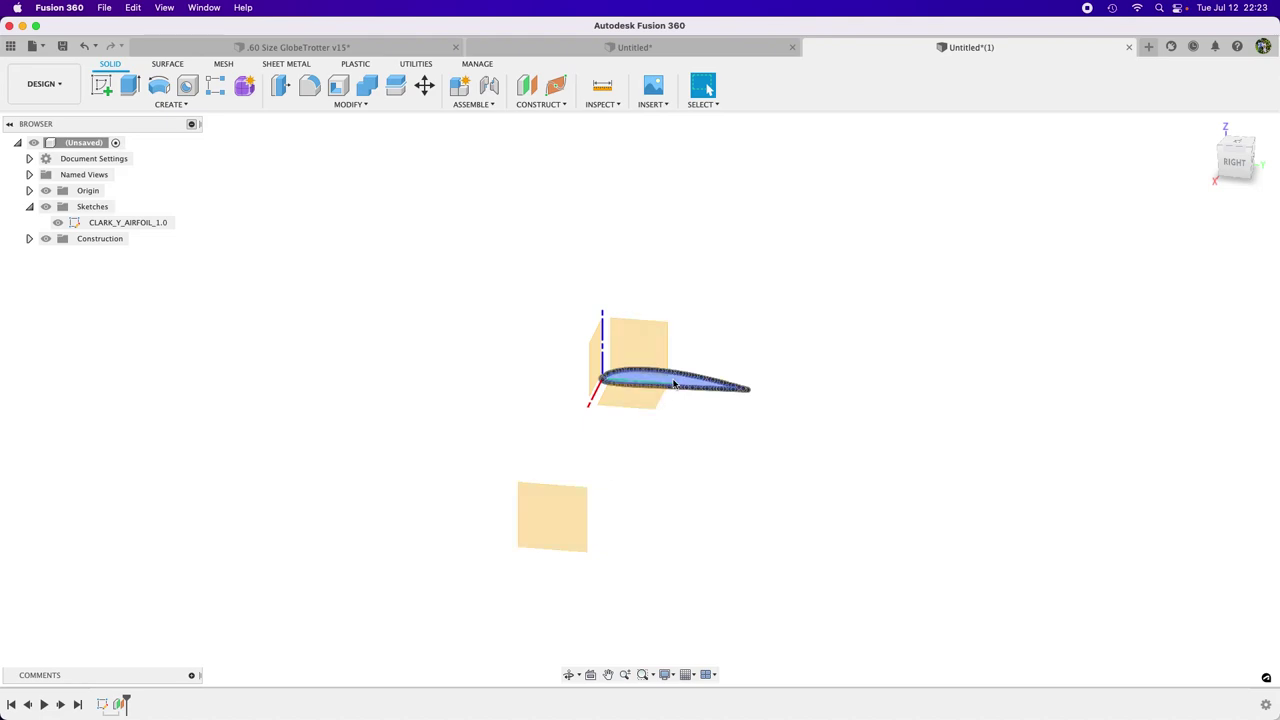
scroll(676, 383, up, 5)
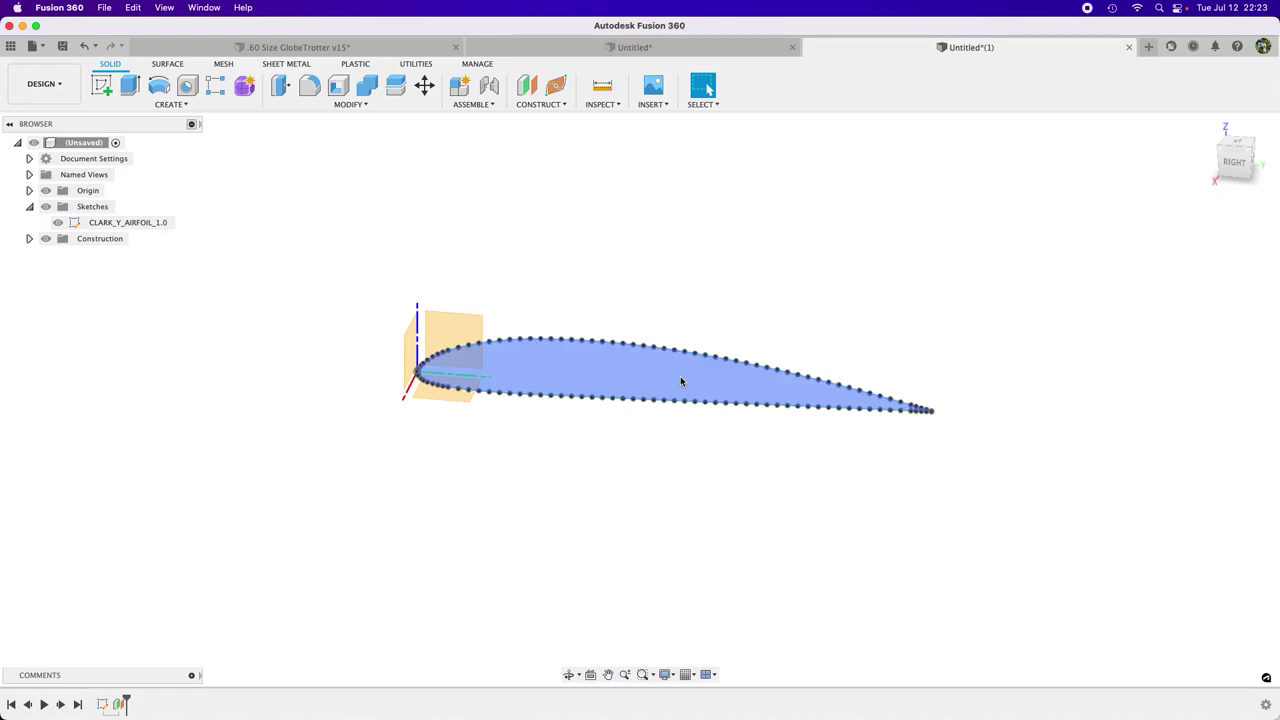
scroll(692, 357, up, 3)
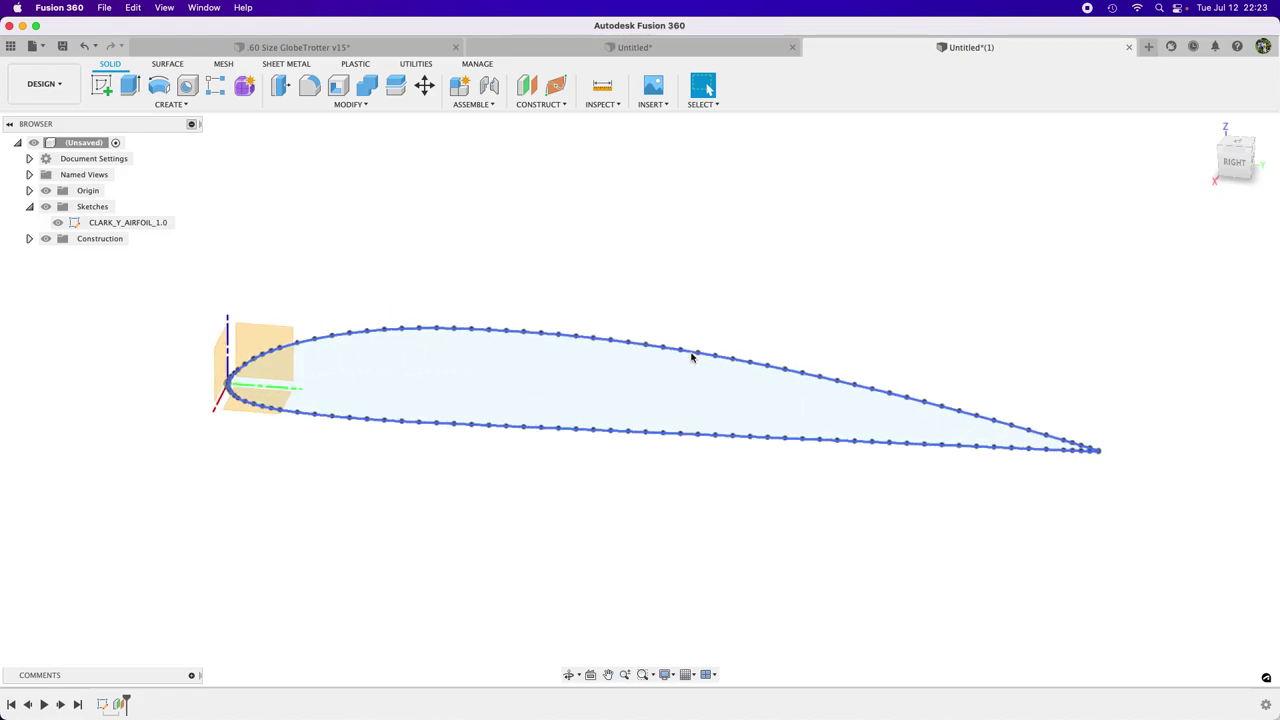
click(690, 357)
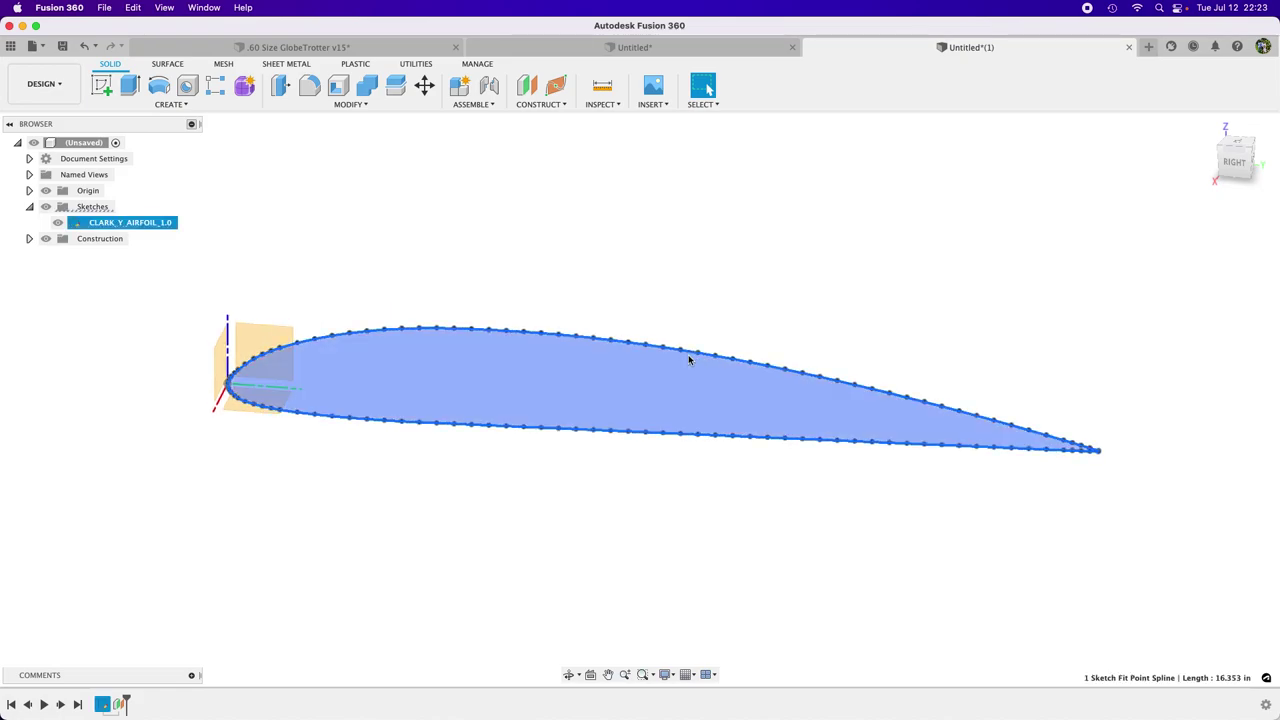
scroll(520, 340, down, 5)
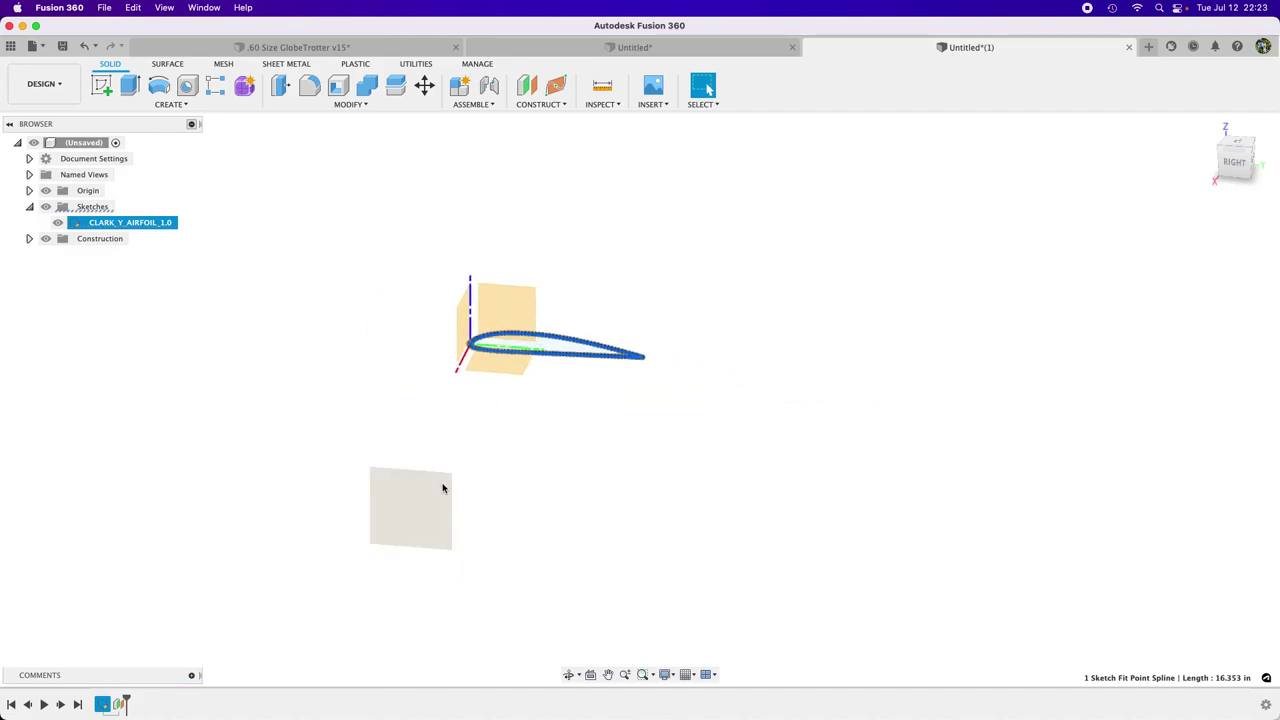
click(443, 489)
click(101, 86)
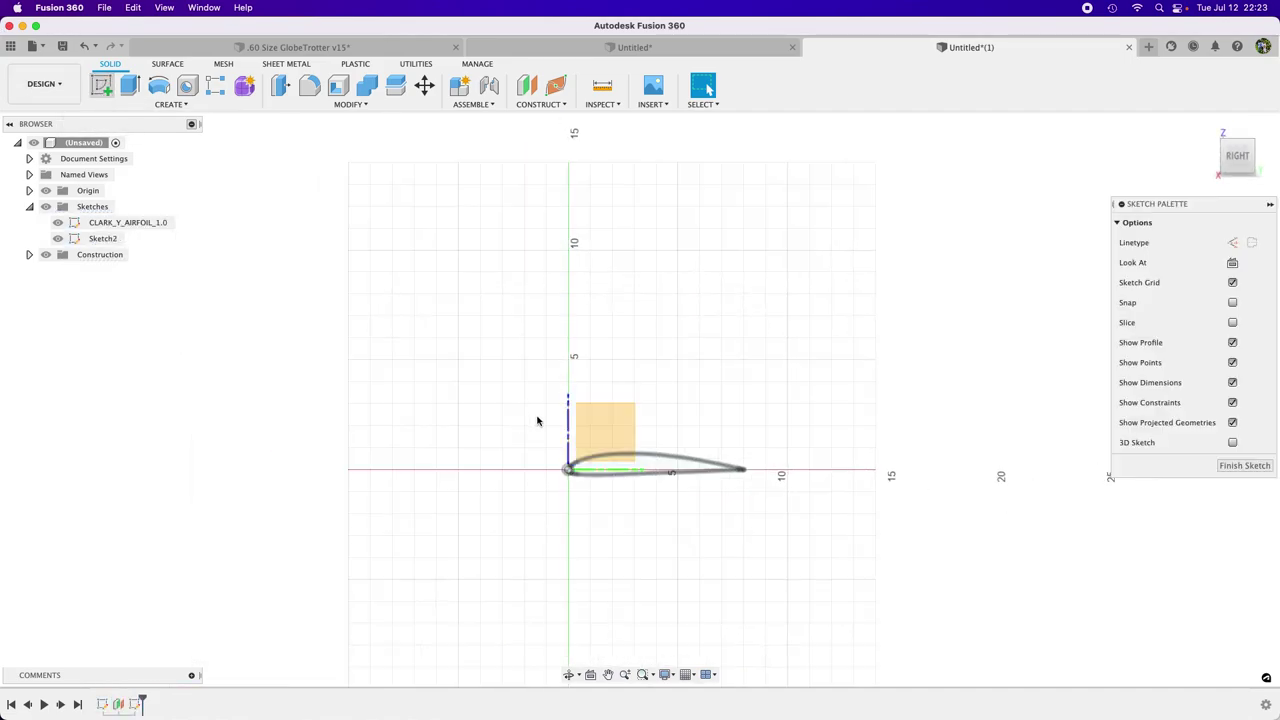
key(super+v)
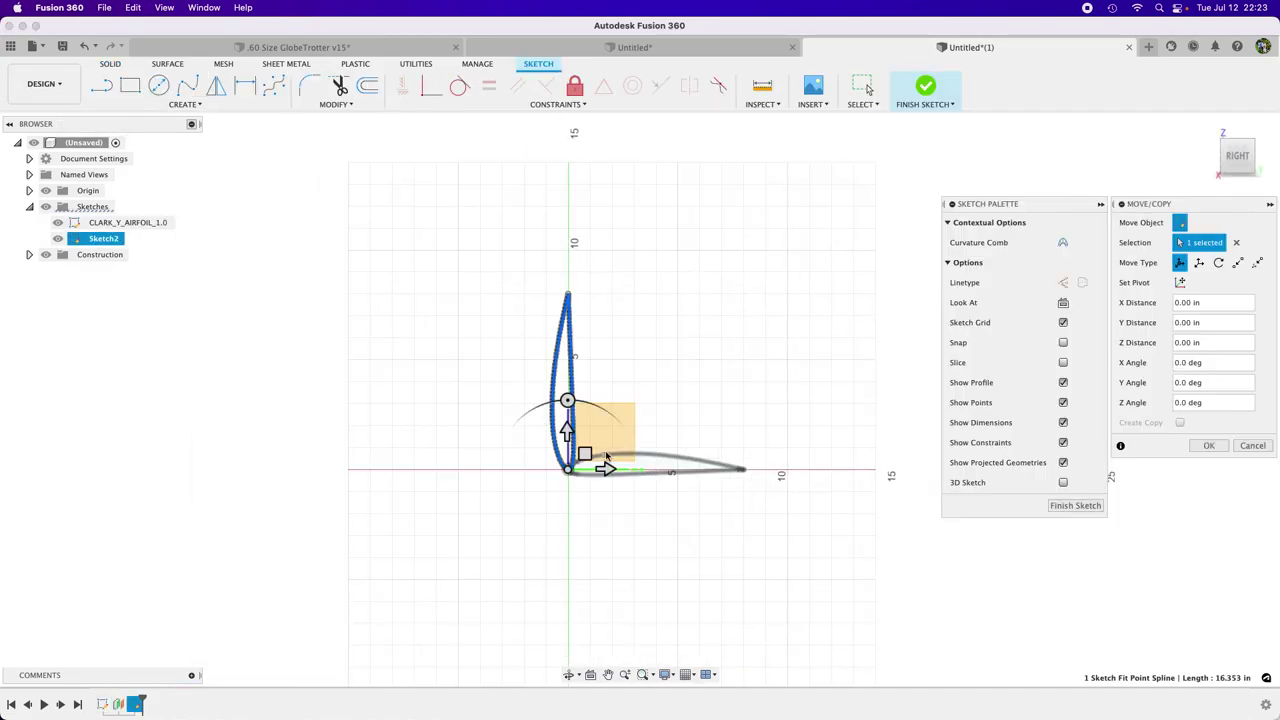
Step: Rotate the pasted airfoil about its leading edge with a Z angle of -89 deg
drag(1240, 166, 1228, 172)
mouse_move(568, 400)
mouse_down()
mouse_move(603, 405)
mouse_move(681, 471)
mouse_up()
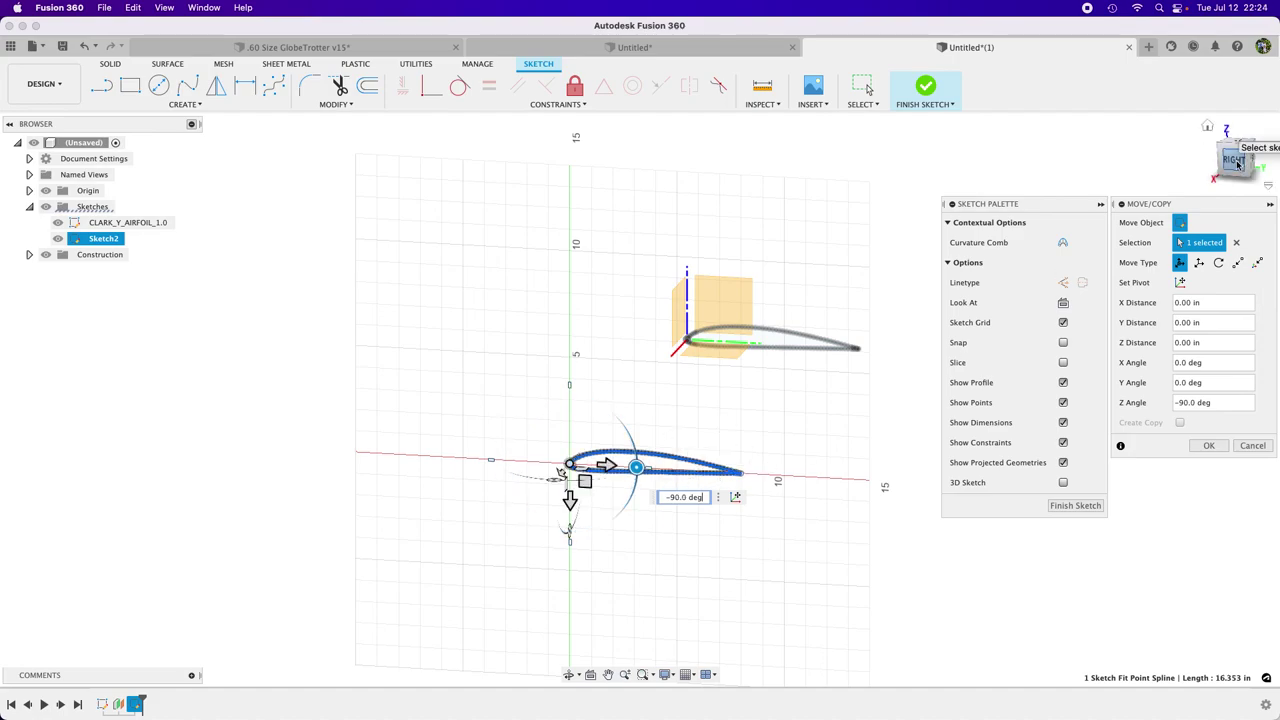
scroll(610, 480, up, 4)
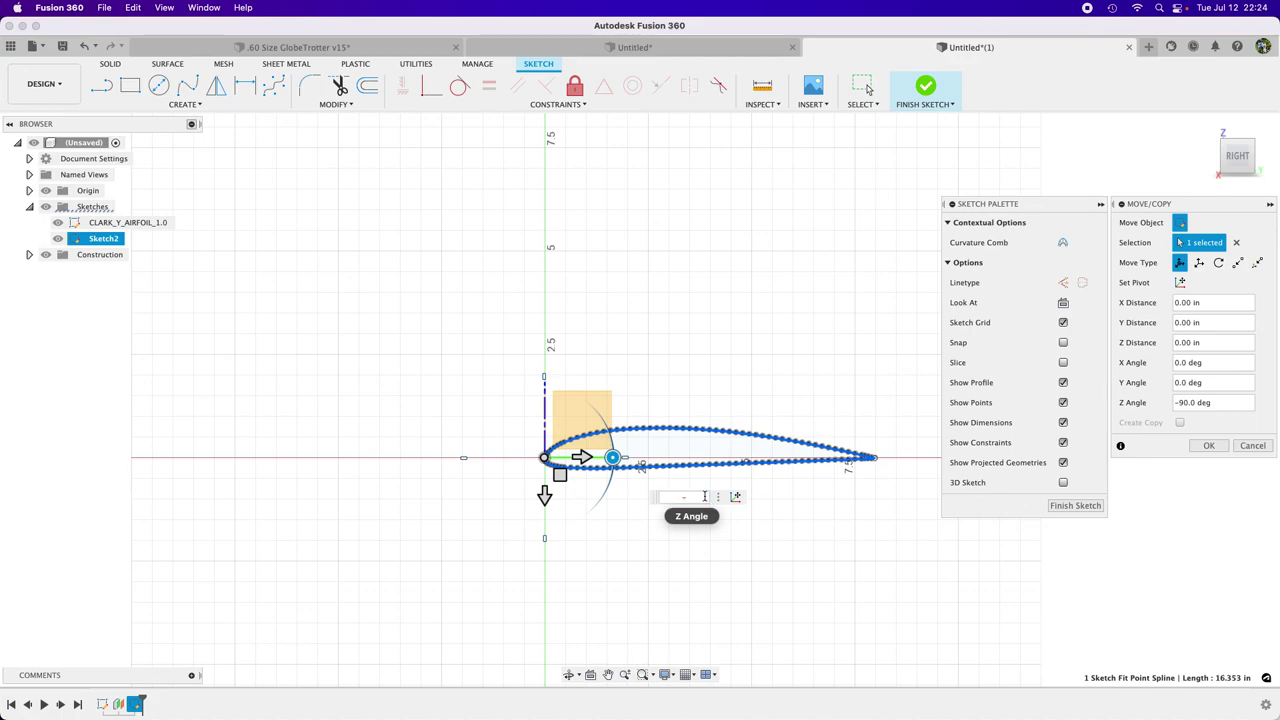
key(Return)
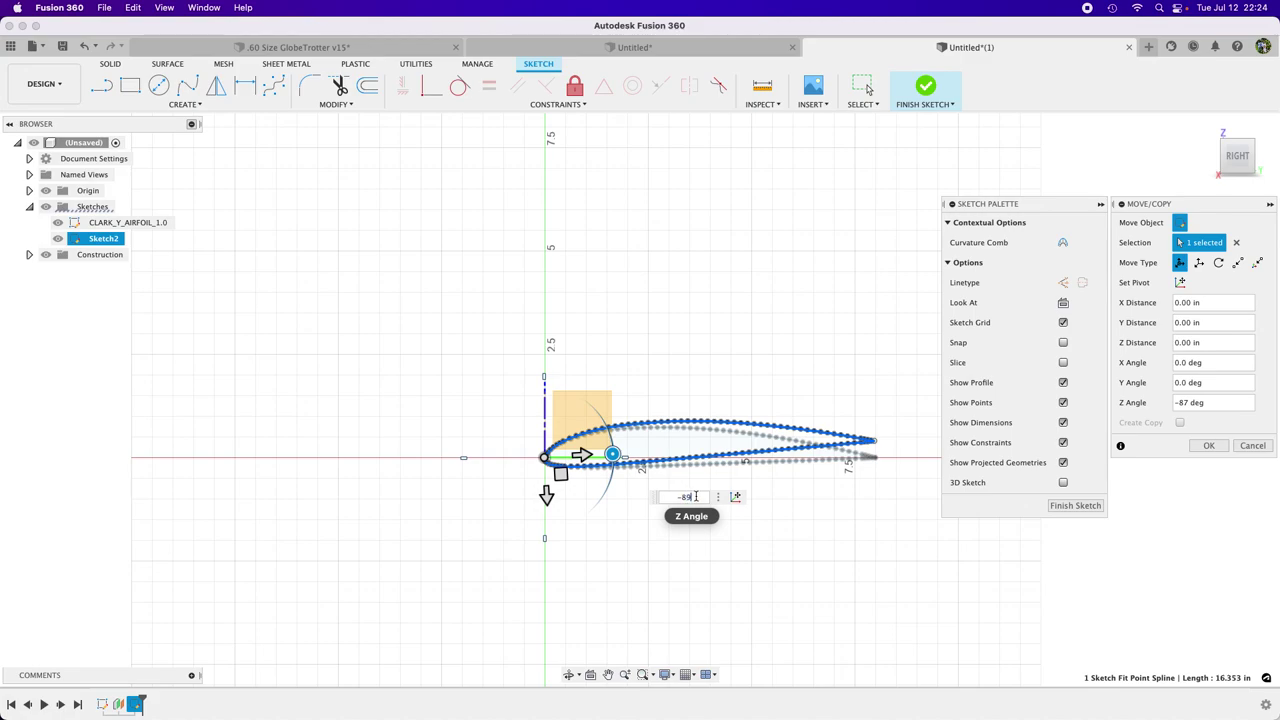
key(Return)
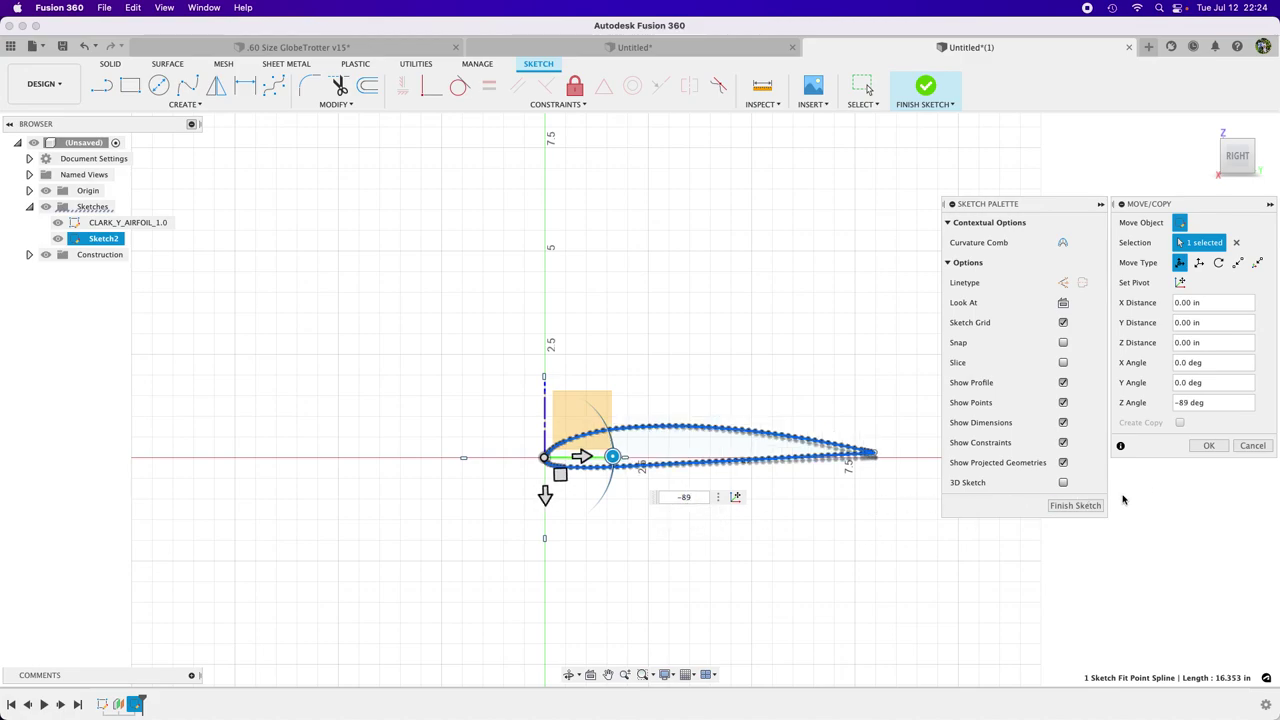
key(Return)
Step: Close the rotated airfoil's open trailing edge with a line between its two end points and finish the sketch
scroll(860, 462, up, 6)
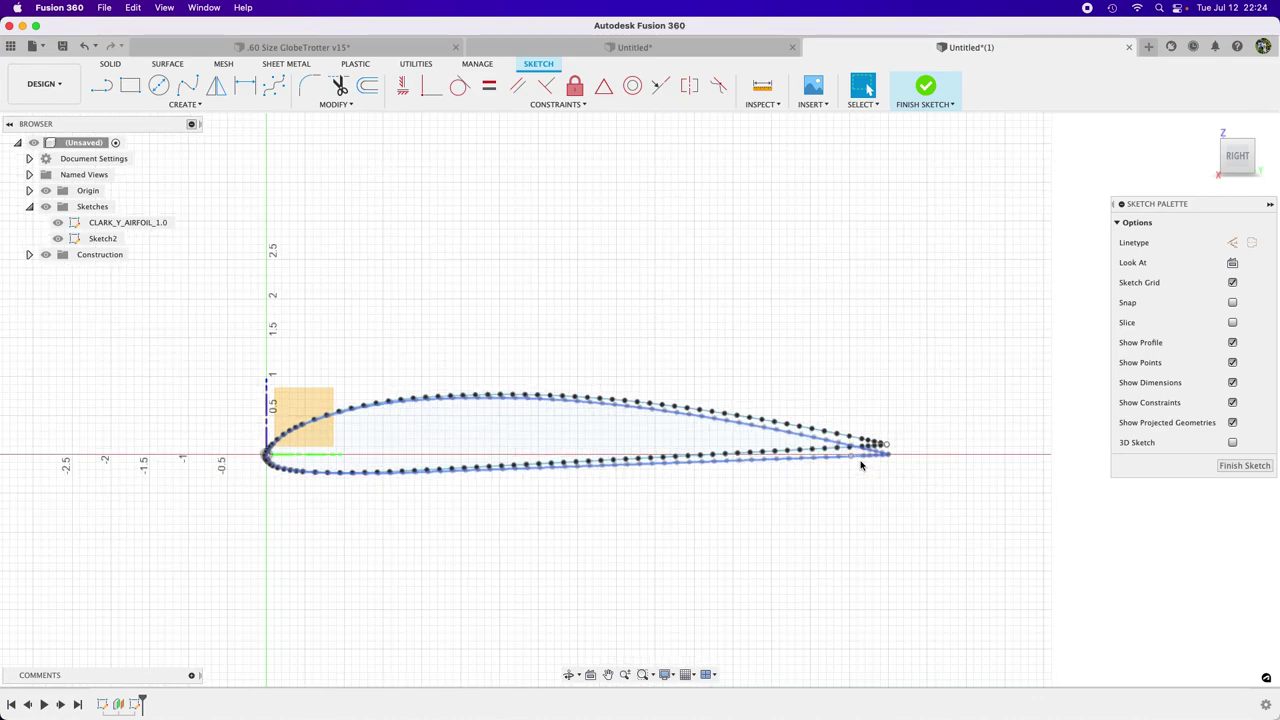
scroll(860, 465, up, 3)
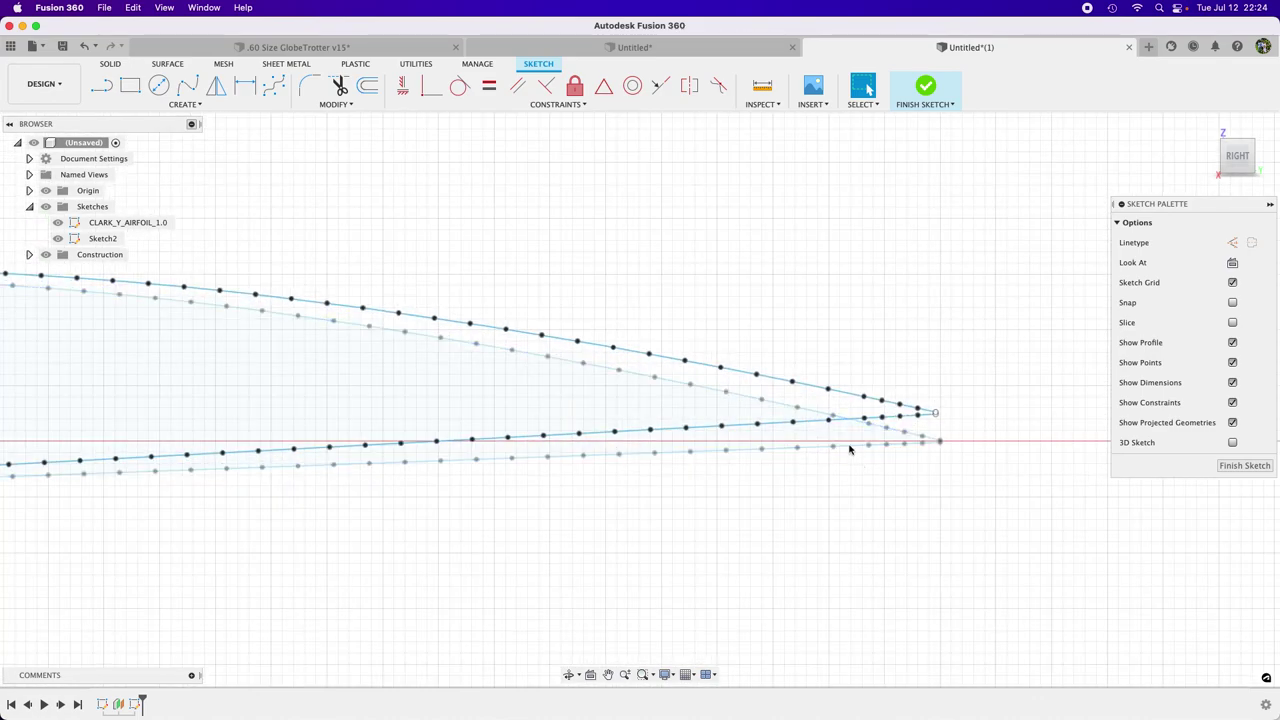
scroll(848, 437, down, 10)
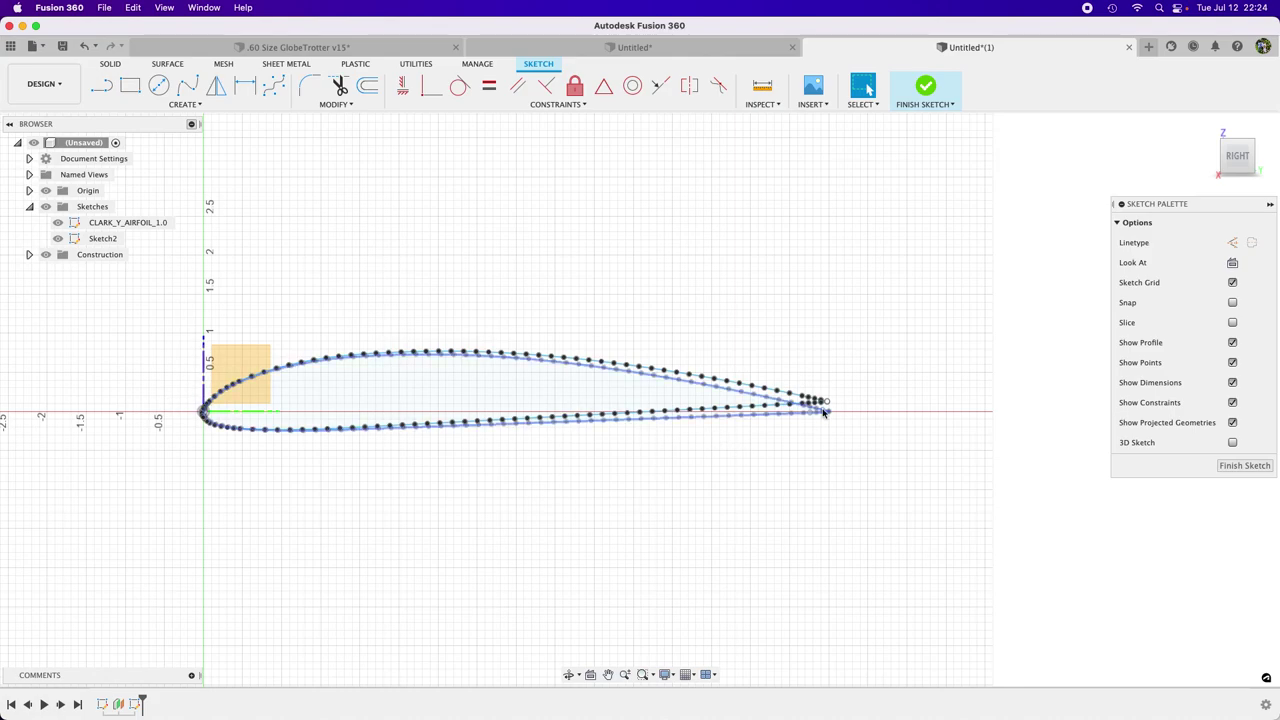
scroll(830, 402, up, 5)
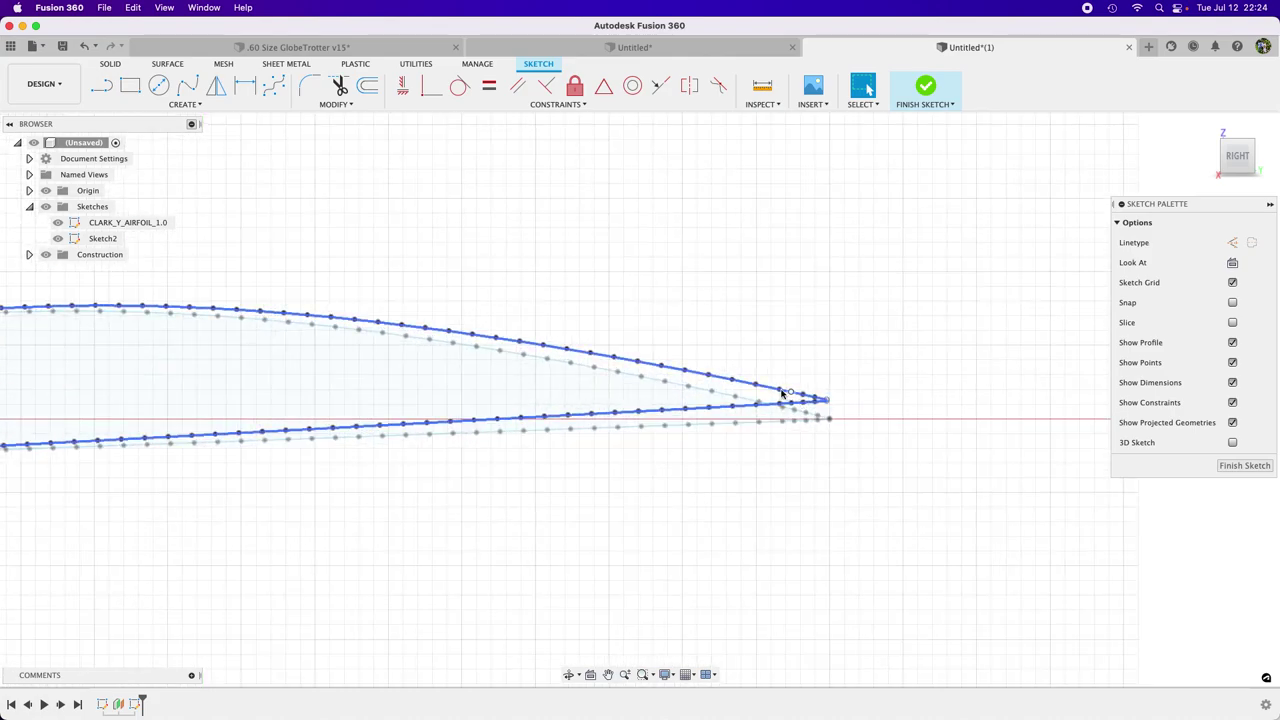
click(101, 85)
scroll(862, 432, up, 3)
click(849, 427)
click(849, 435)
scroll(971, 451, down, 5)
scroll(971, 451, down, 5)
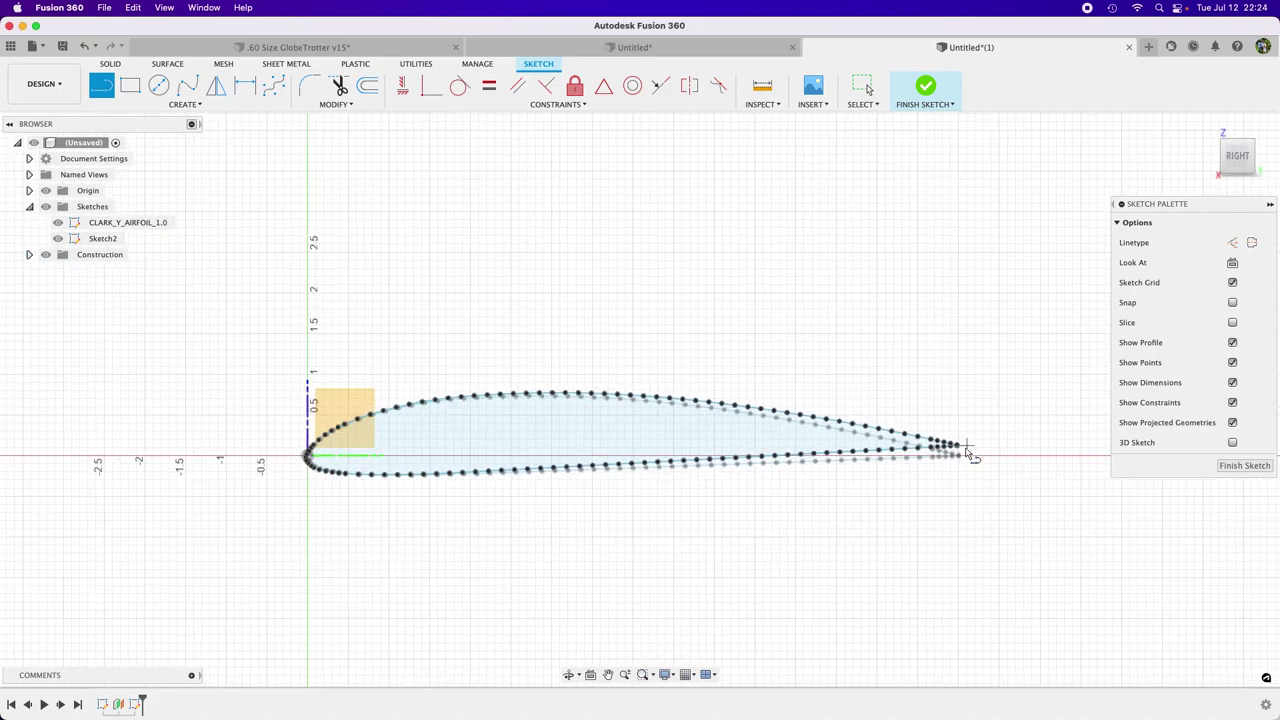
mouse_move(863, 271)
shift+middle_down()
mouse_move(855, 283)
mouse_move(868, 292)
shift+middle_up()
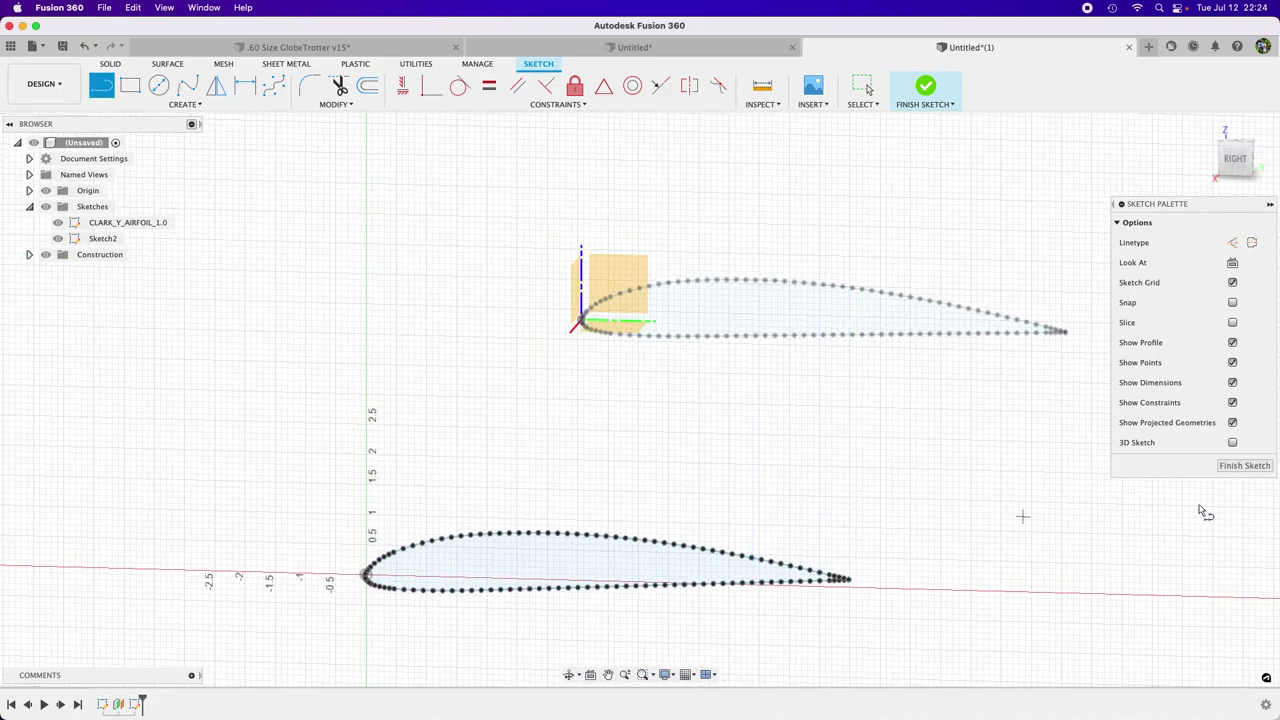
click(1240, 466)
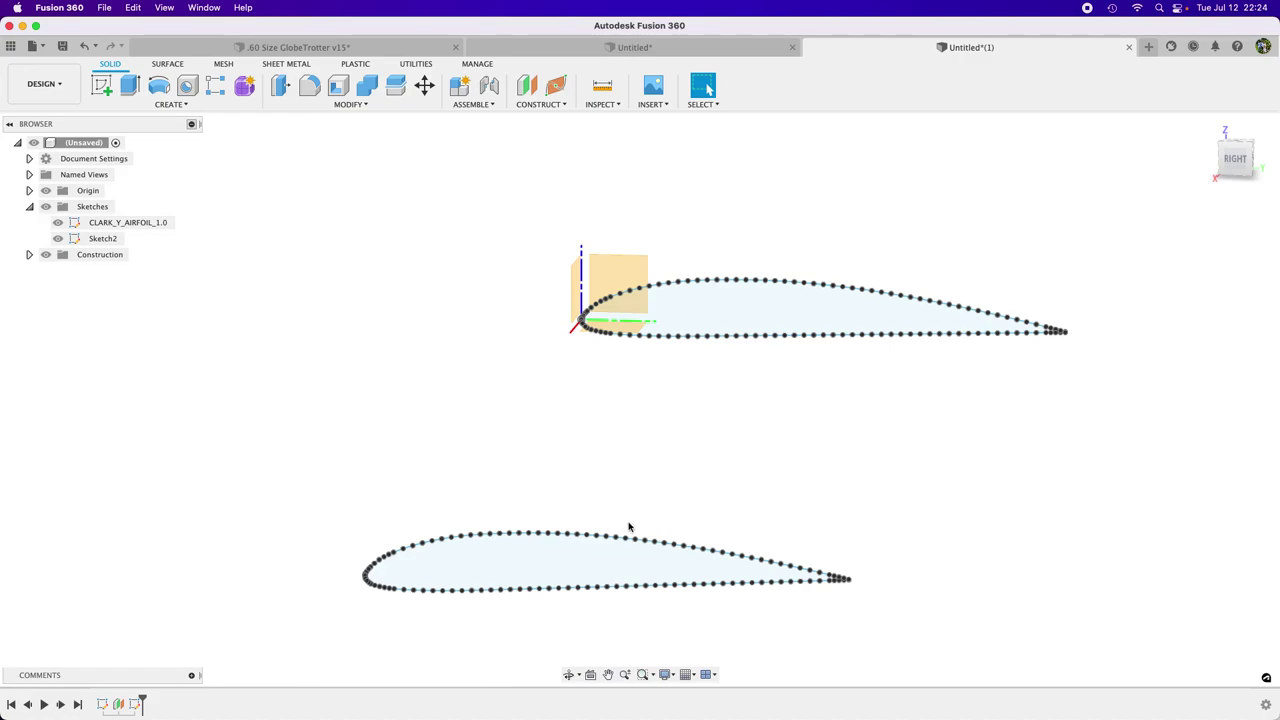
scroll(790, 410, down, 3)
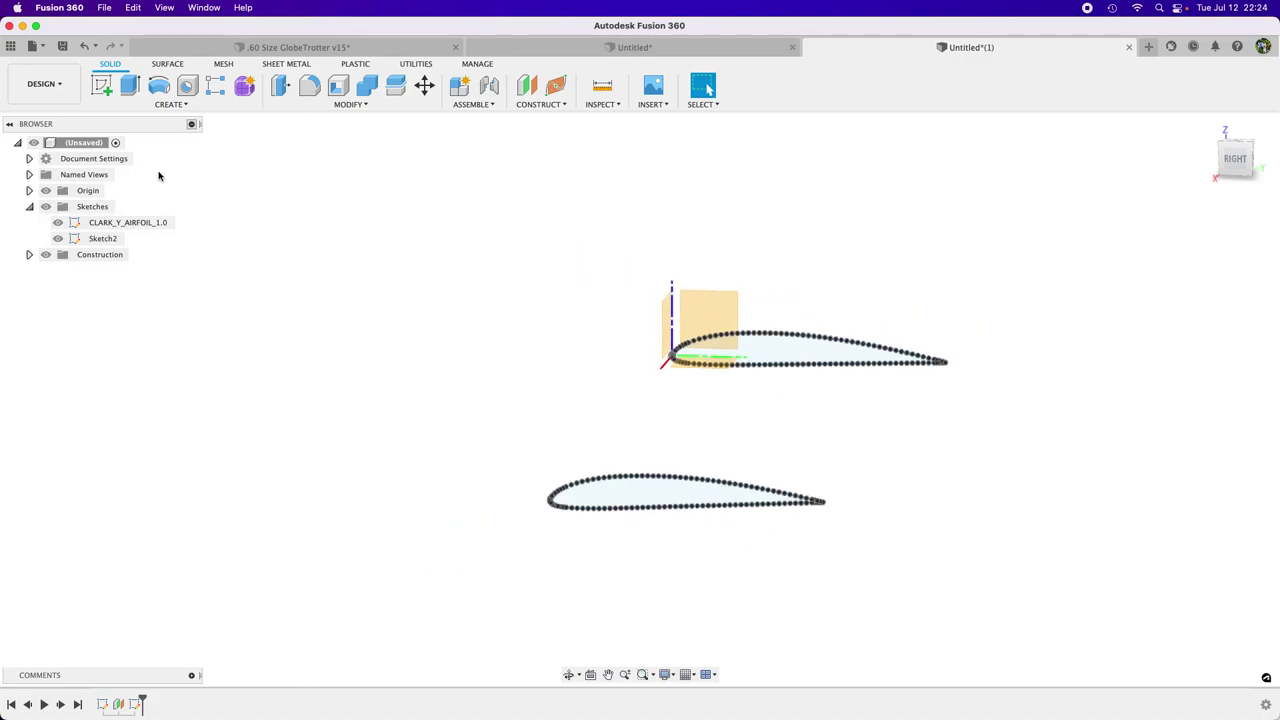
click(147, 105)
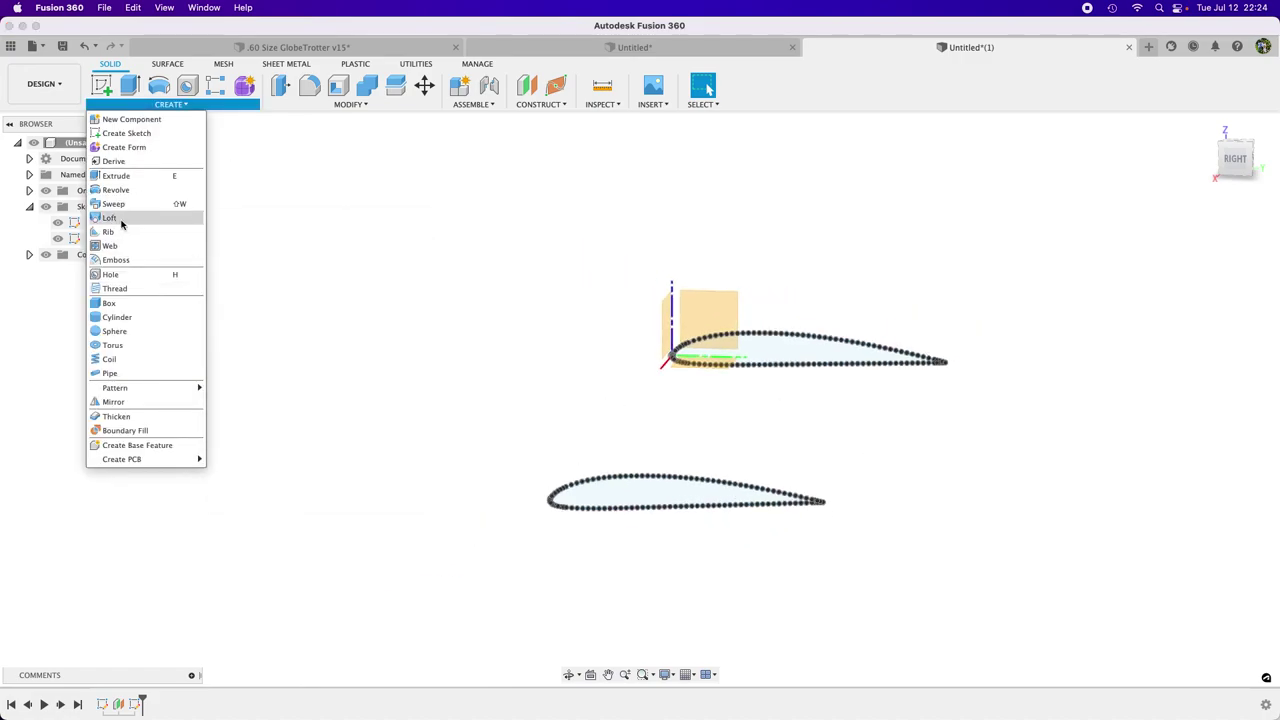
click(160, 218)
click(783, 357)
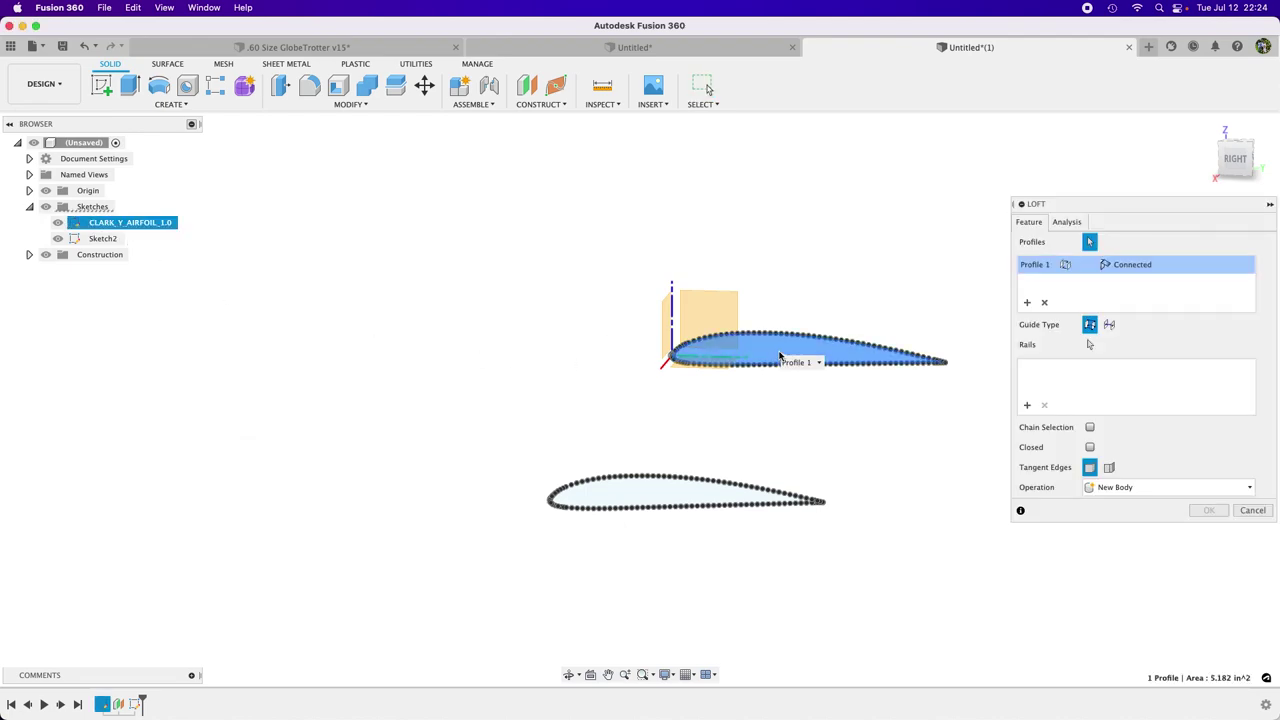
click(564, 520)
mouse_move(644, 611)
shift+middle_down()
mouse_move(657, 611)
mouse_move(656, 590)
mouse_move(648, 603)
shift+middle_up()
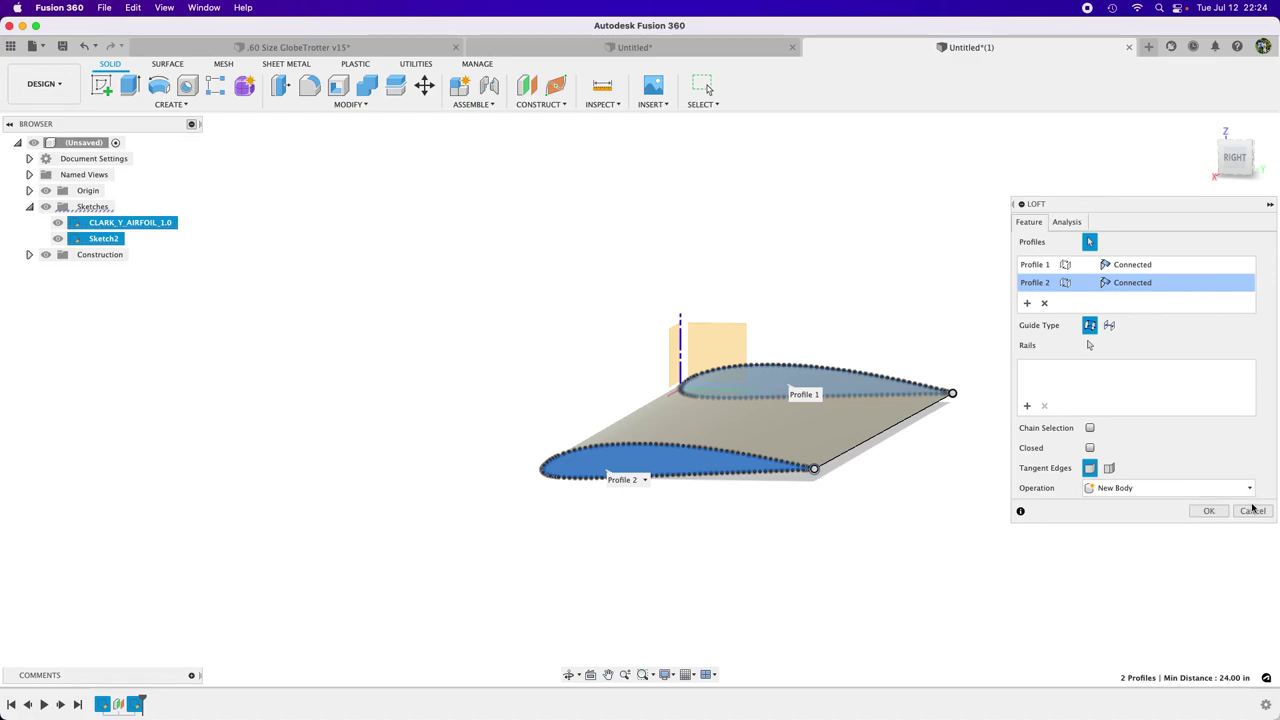
click(1208, 512)
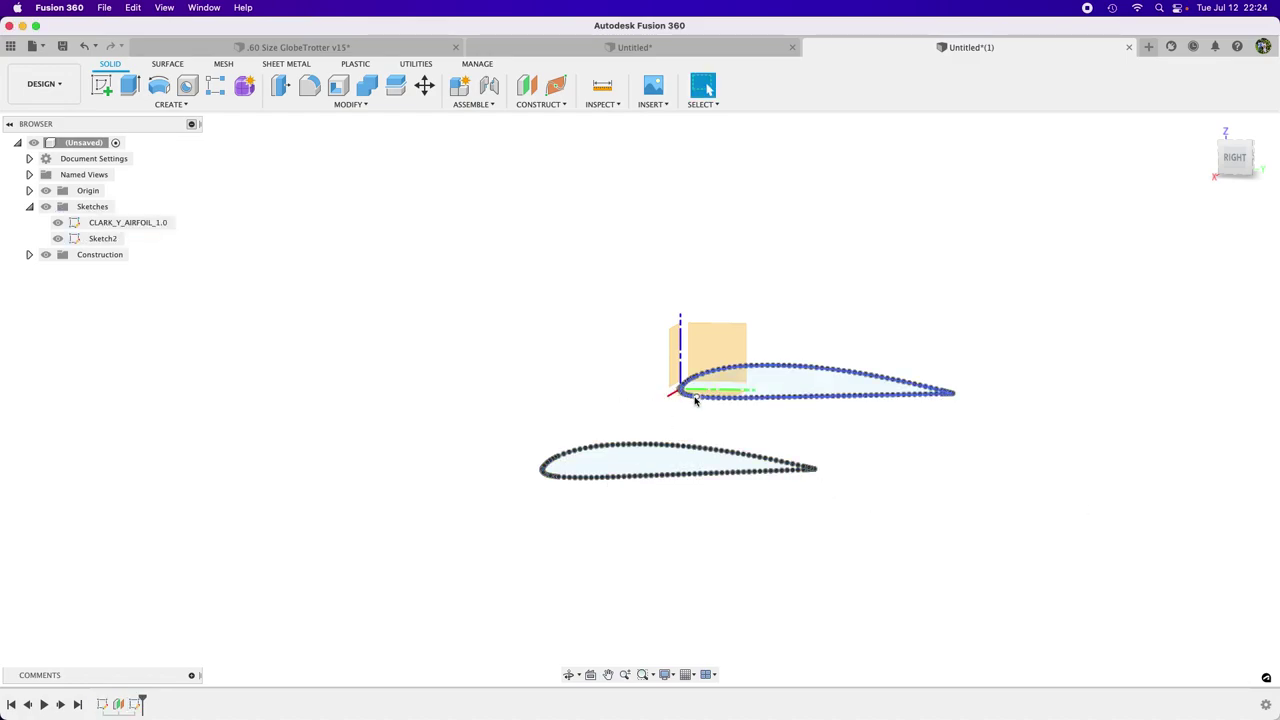
Step: Examine the leading edges of the root and tip airfoils up close
scroll(679, 398, up, 3)
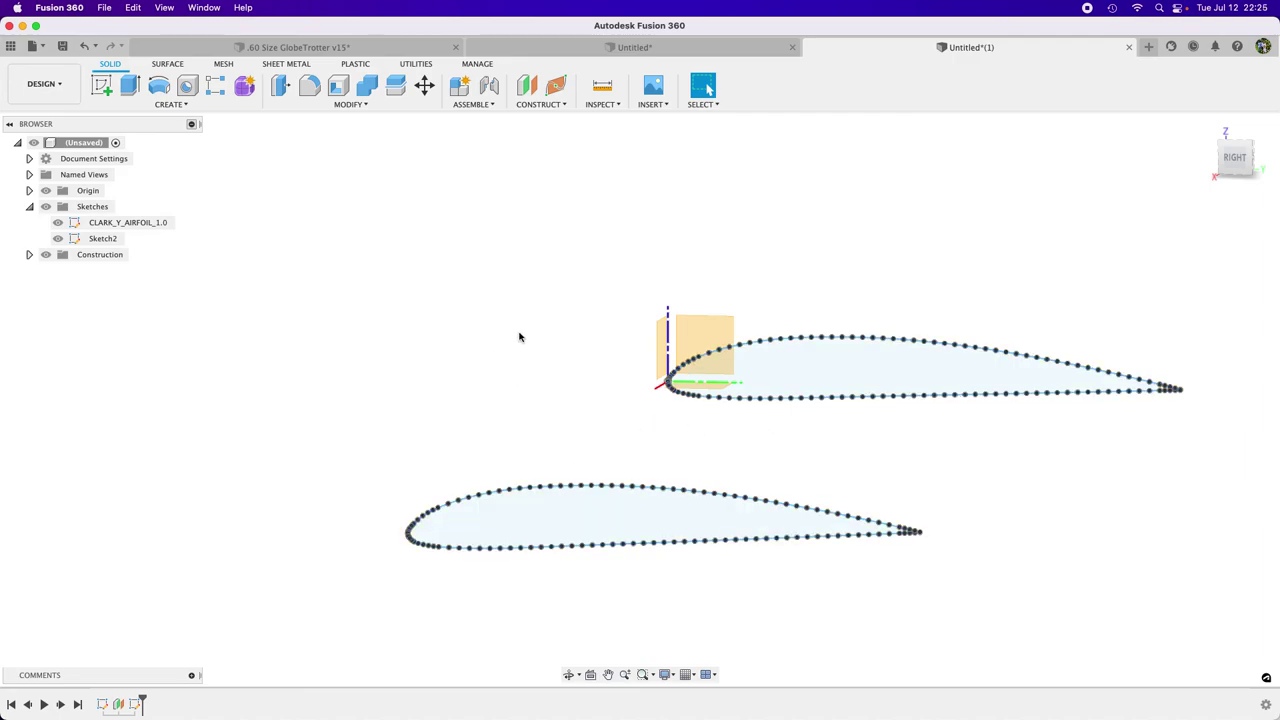
mouse_move(496, 323)
shift+middle_down()
mouse_move(497, 240)
mouse_move(506, 320)
shift+middle_up()
scroll(477, 537, up, 5)
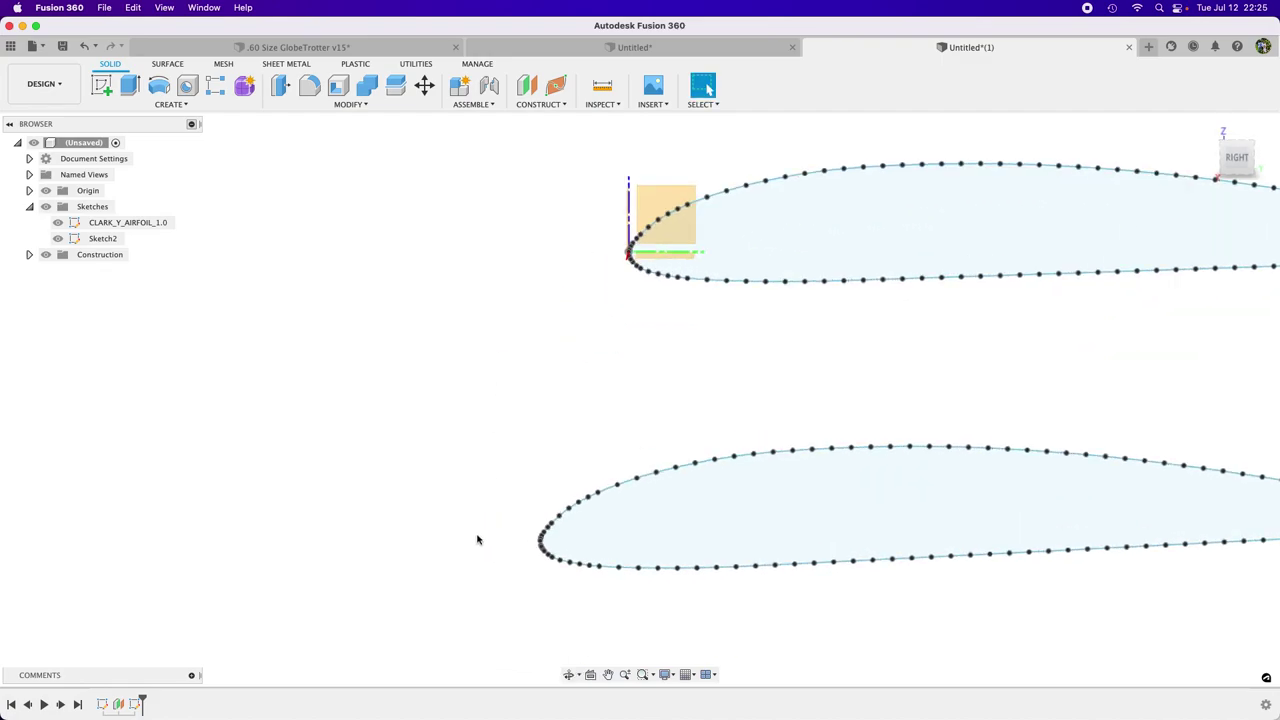
scroll(585, 583, up, 3)
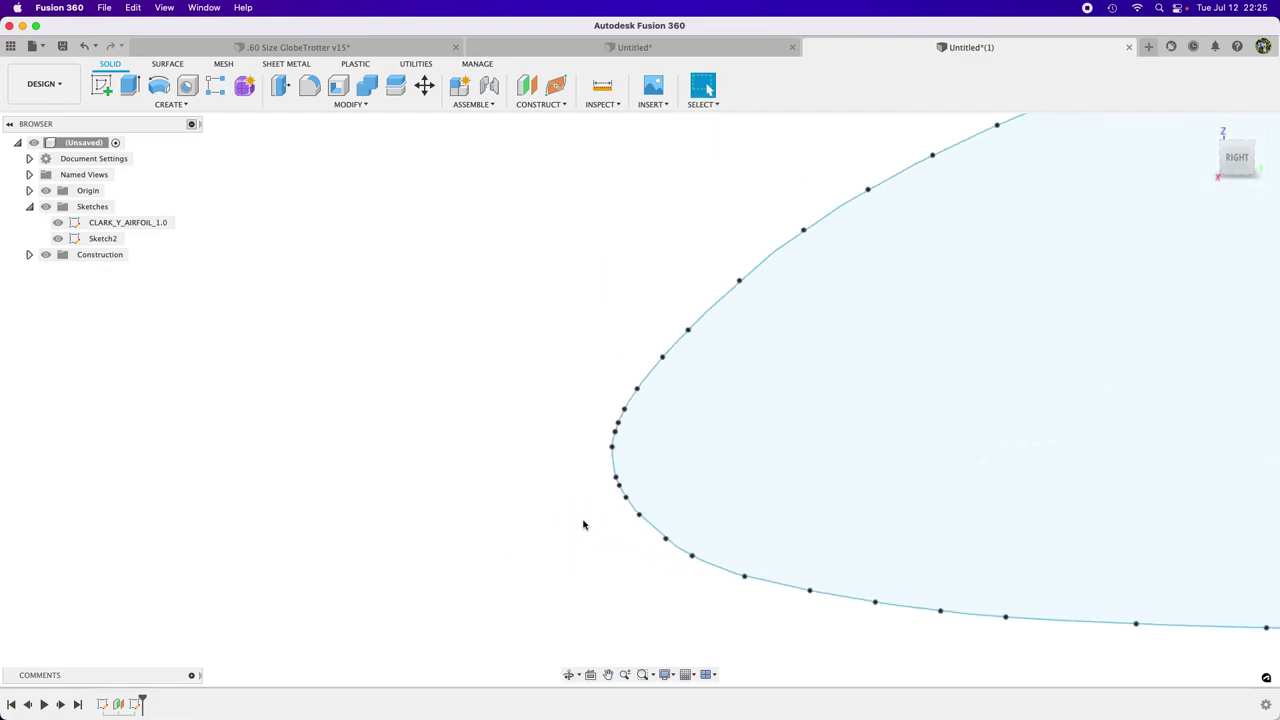
scroll(584, 524, down, 5)
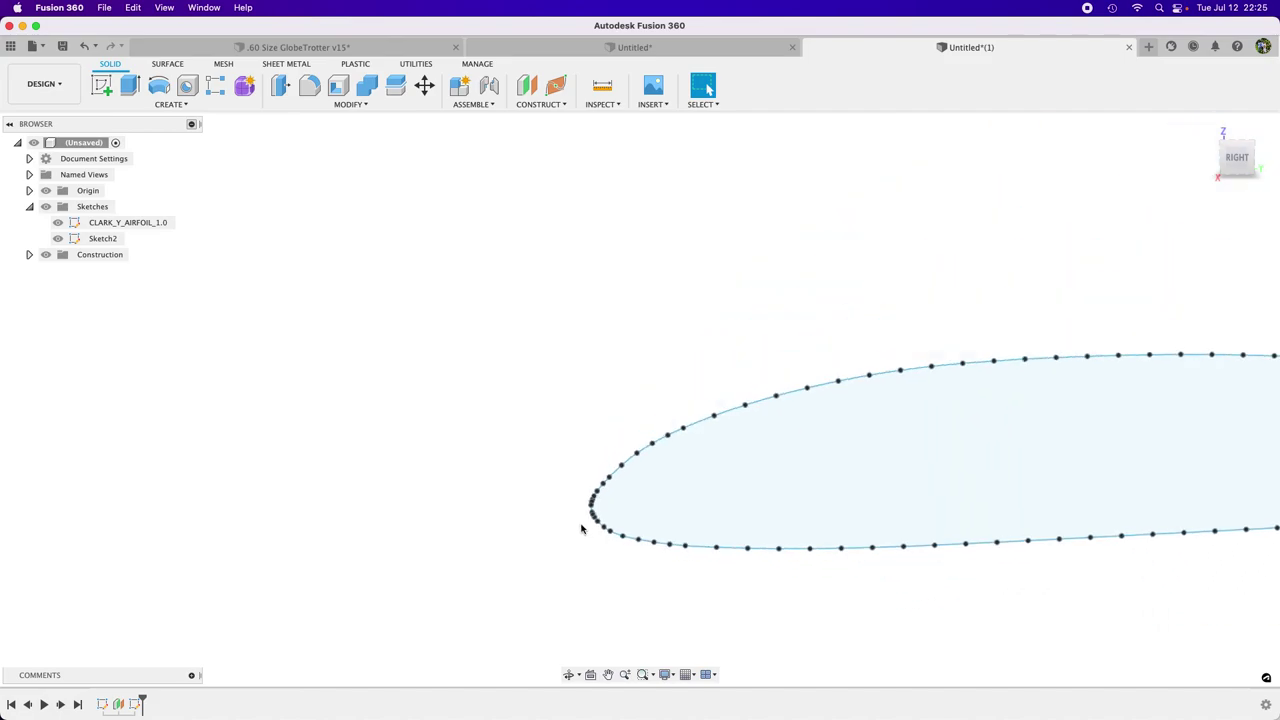
mouse_move(523, 540)
shift+middle_down()
mouse_move(503, 534)
mouse_move(524, 563)
shift+middle_up()
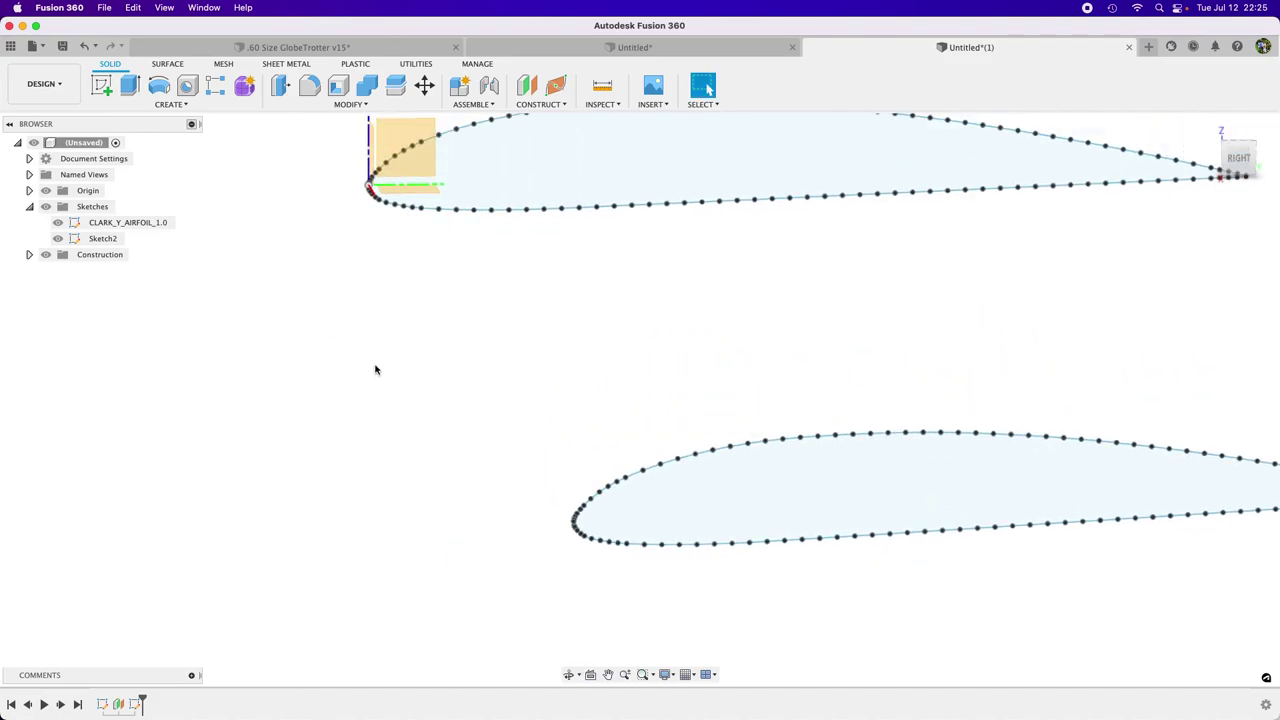
scroll(375, 370, down, 4)
Step: Create a sketch on the XZ origin plane, start a line in it and hide the origin geometry
shift+middle_drag(375, 370, 440, 480)
click(308, 350)
click(101, 85)
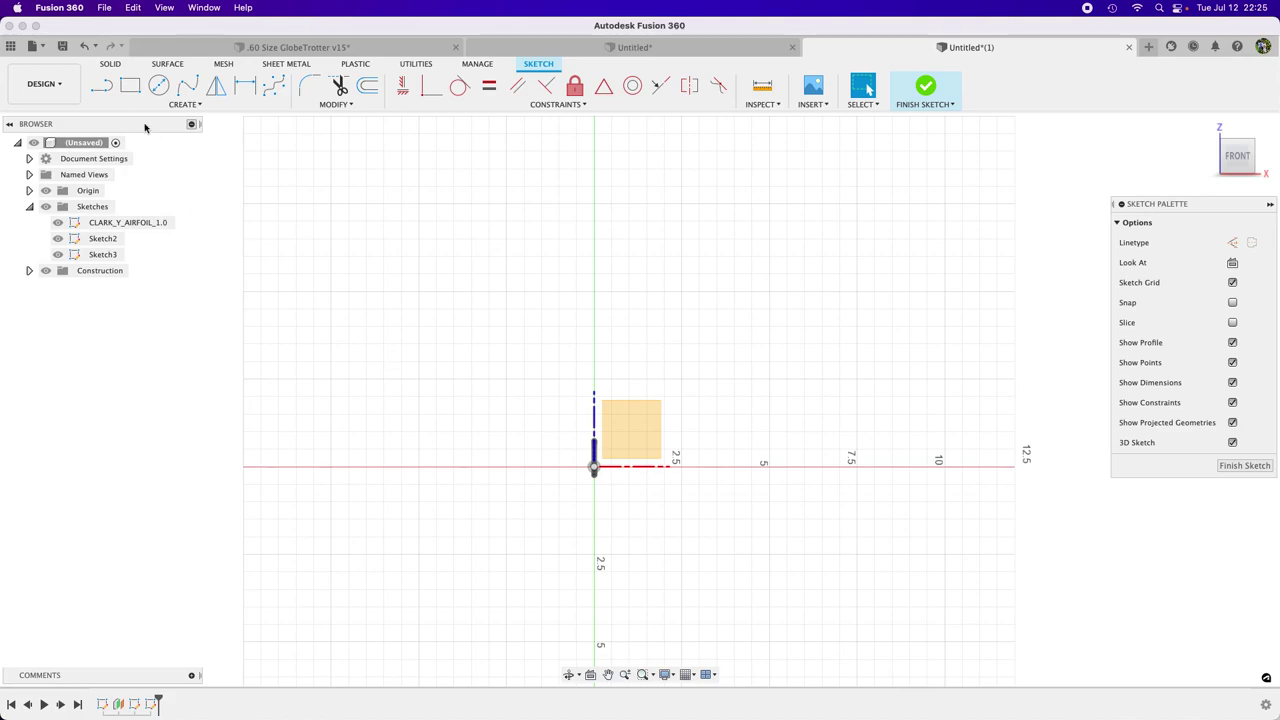
click(101, 85)
shift+middle_drag(812, 552, 778, 548)
scroll(743, 543, up, 10)
scroll(613, 498, up, 5)
mouse_move(530, 326)
shift+middle_down()
mouse_move(480, 323)
mouse_move(491, 320)
shift+middle_up()
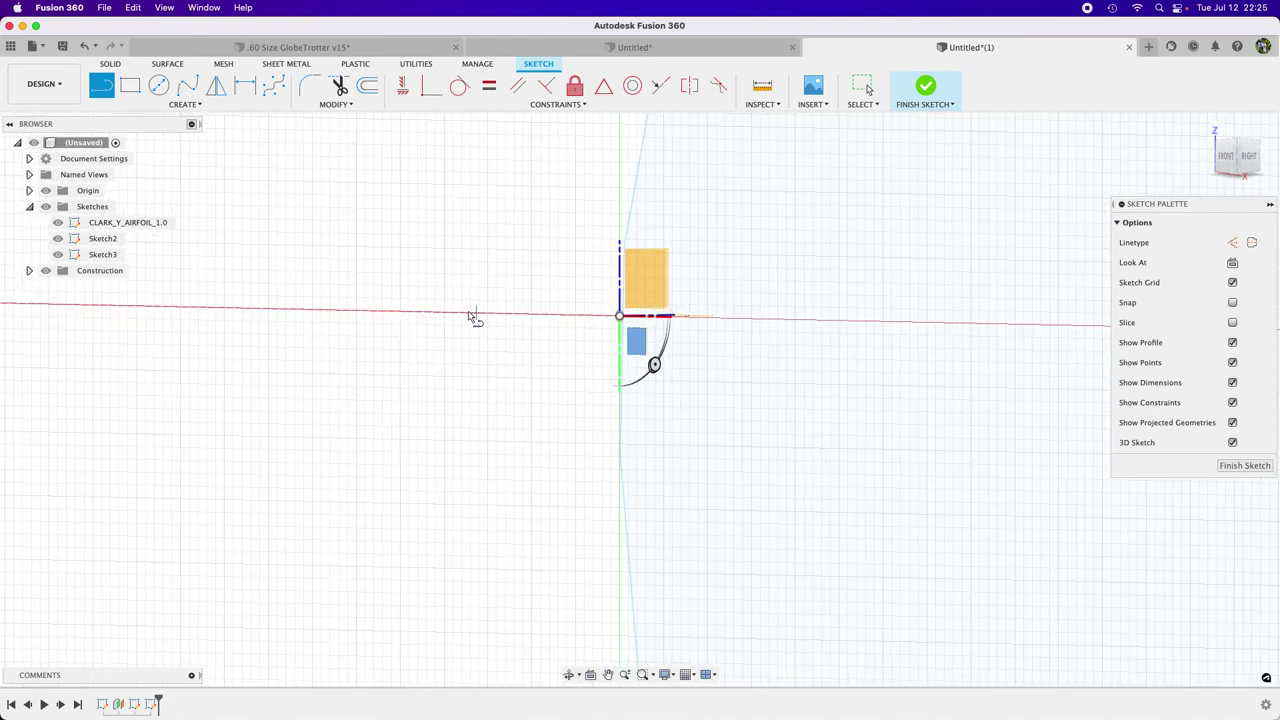
click(45, 190)
Step: Draw a line from the root airfoil's leading edge to the tip airfoil's leading edge as a 3D rail
mouse_move(424, 346)
shift+middle_down()
mouse_move(446, 366)
mouse_move(418, 342)
mouse_move(568, 244)
shift+middle_up()
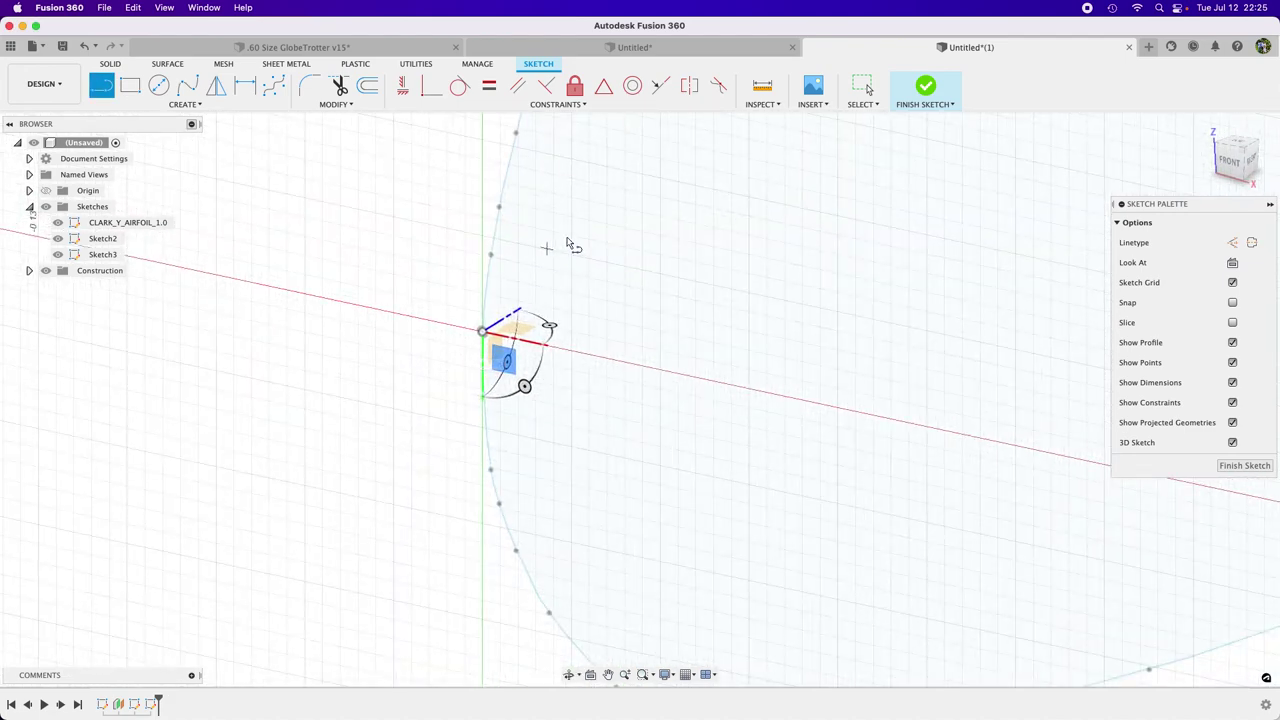
click(492, 258)
mouse_move(326, 314)
shift+middle_down()
mouse_move(345, 300)
mouse_move(320, 347)
mouse_move(380, 395)
shift+middle_up()
scroll(437, 402, down, 4)
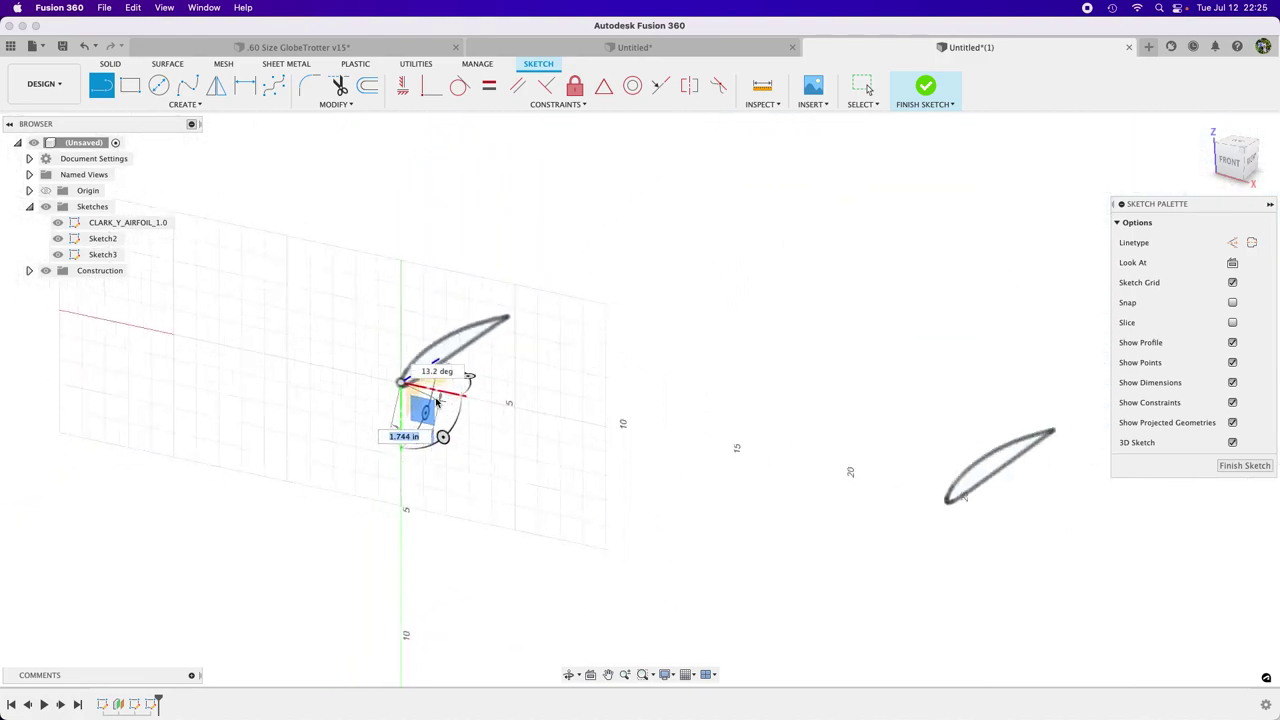
scroll(830, 472, up, 10)
scroll(790, 472, up, 5)
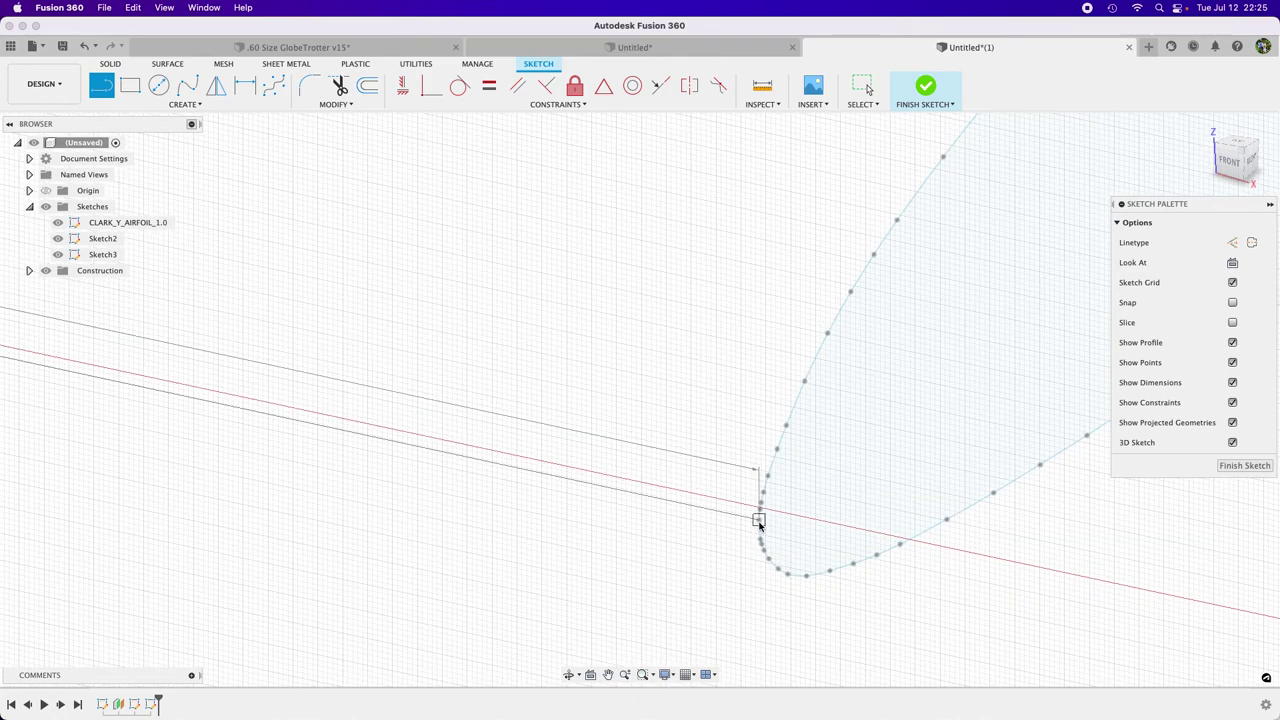
click(759, 521)
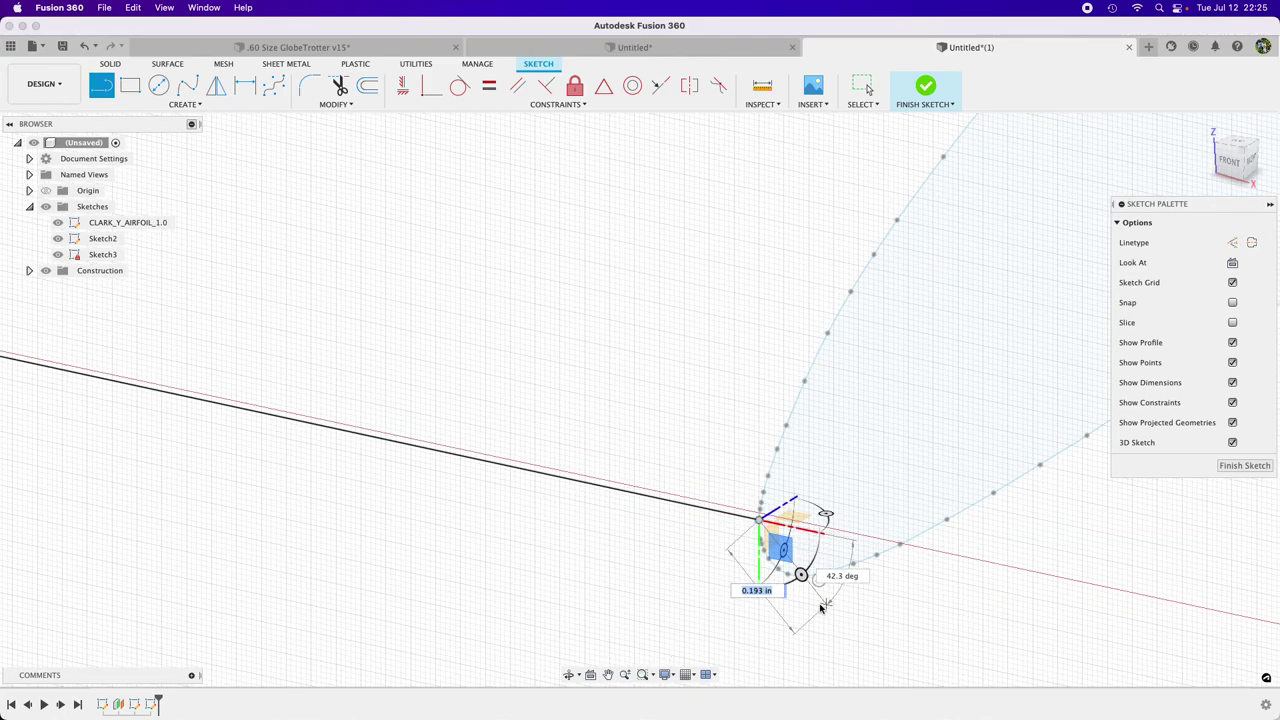
mouse_move(820, 583)
shift+middle_down()
mouse_move(474, 508)
mouse_move(449, 489)
mouse_move(891, 529)
mouse_move(815, 524)
shift+middle_up()
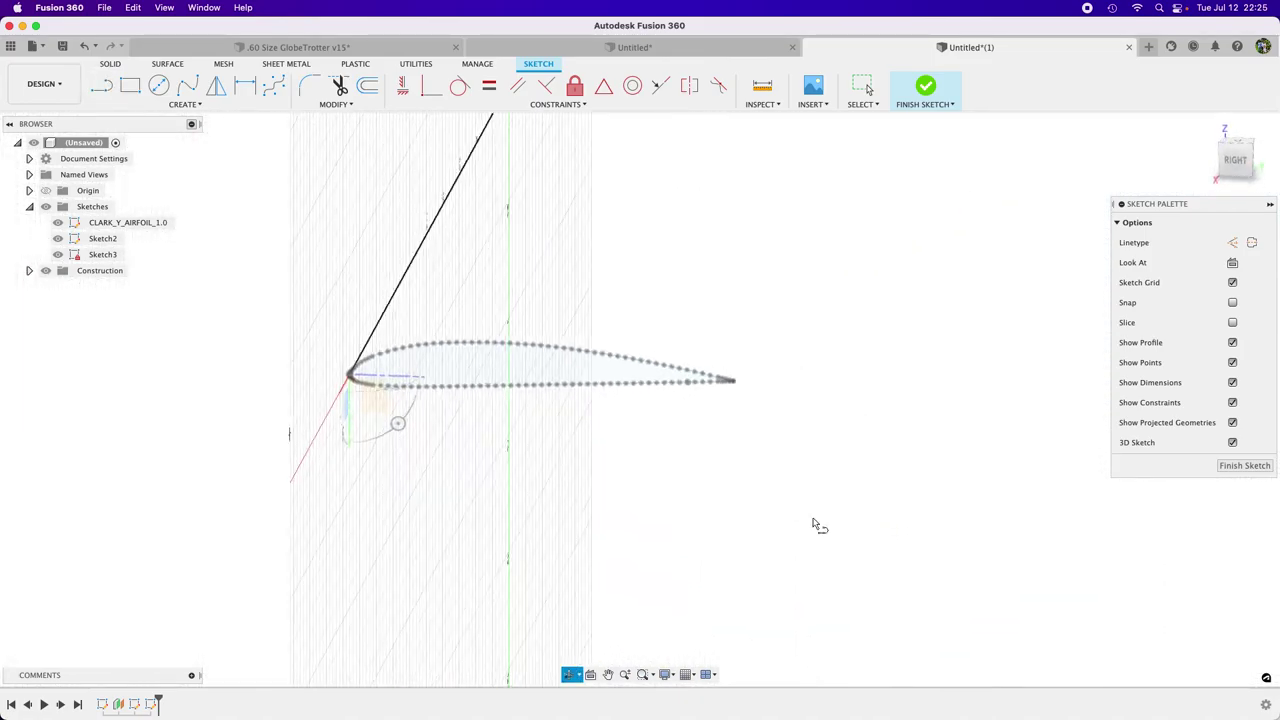
Step: Draw a second rail line from the tip airfoil's lower trailing-edge point to the root airfoil's trailing edge and finish the sketch
key(l)
scroll(735, 382, up, 5)
scroll(737, 383, up, 5)
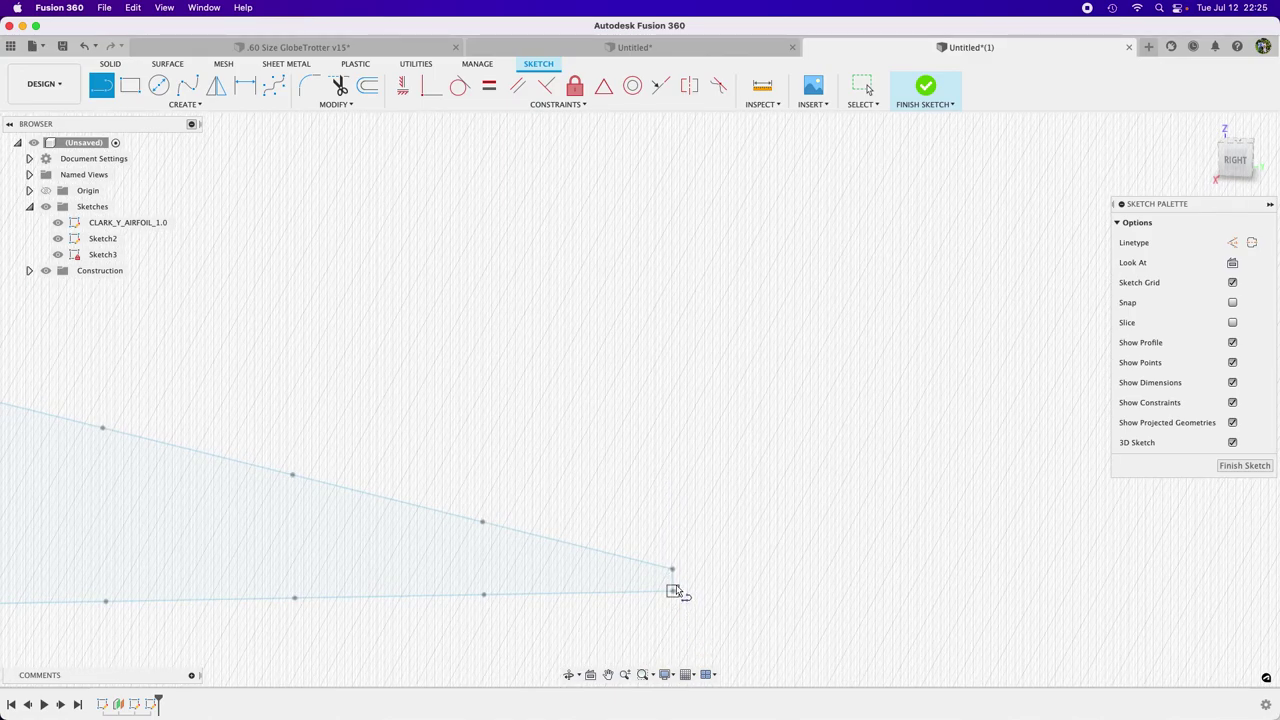
click(672, 588)
scroll(371, 612, down, 5)
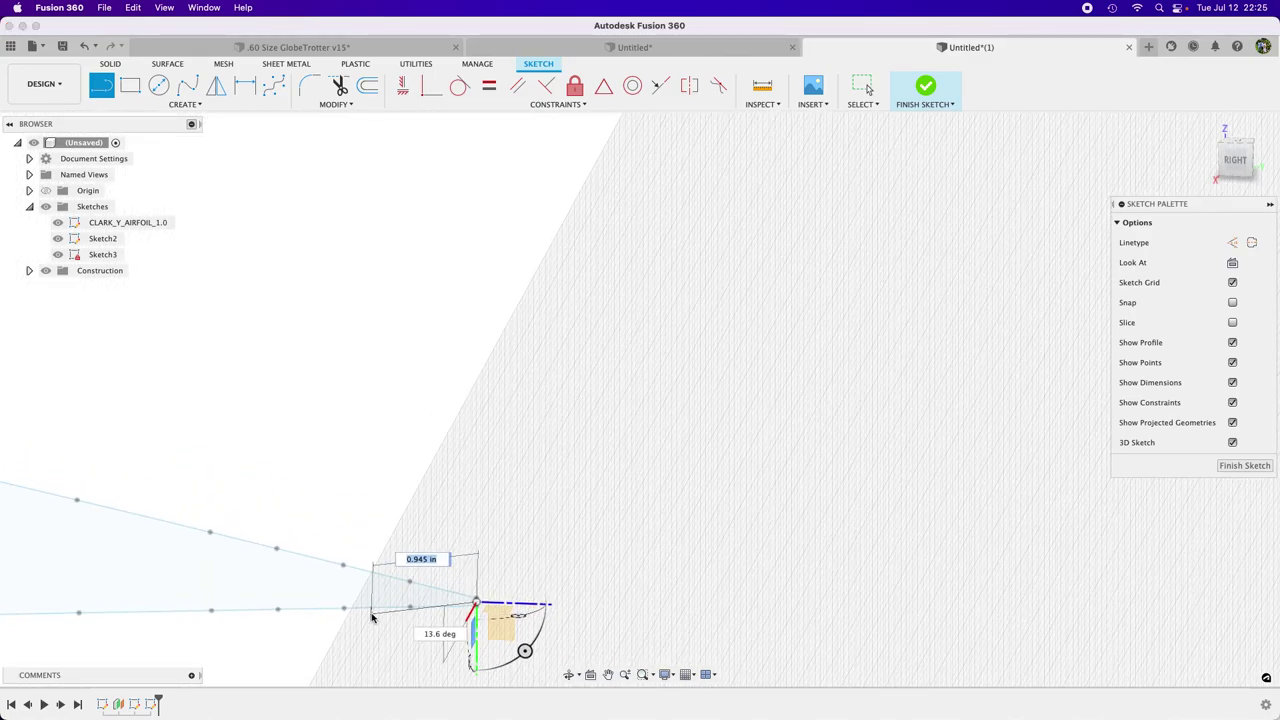
scroll(378, 610, down, 5)
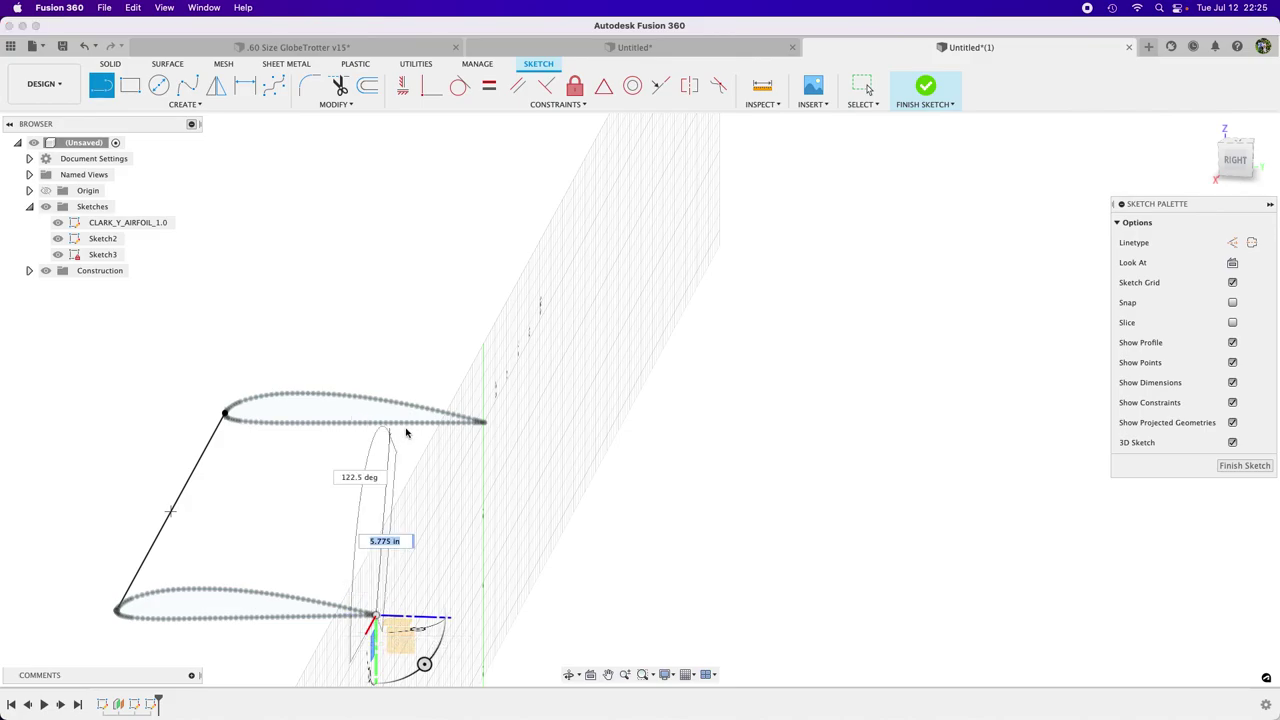
click(484, 422)
scroll(483, 423, up, 5)
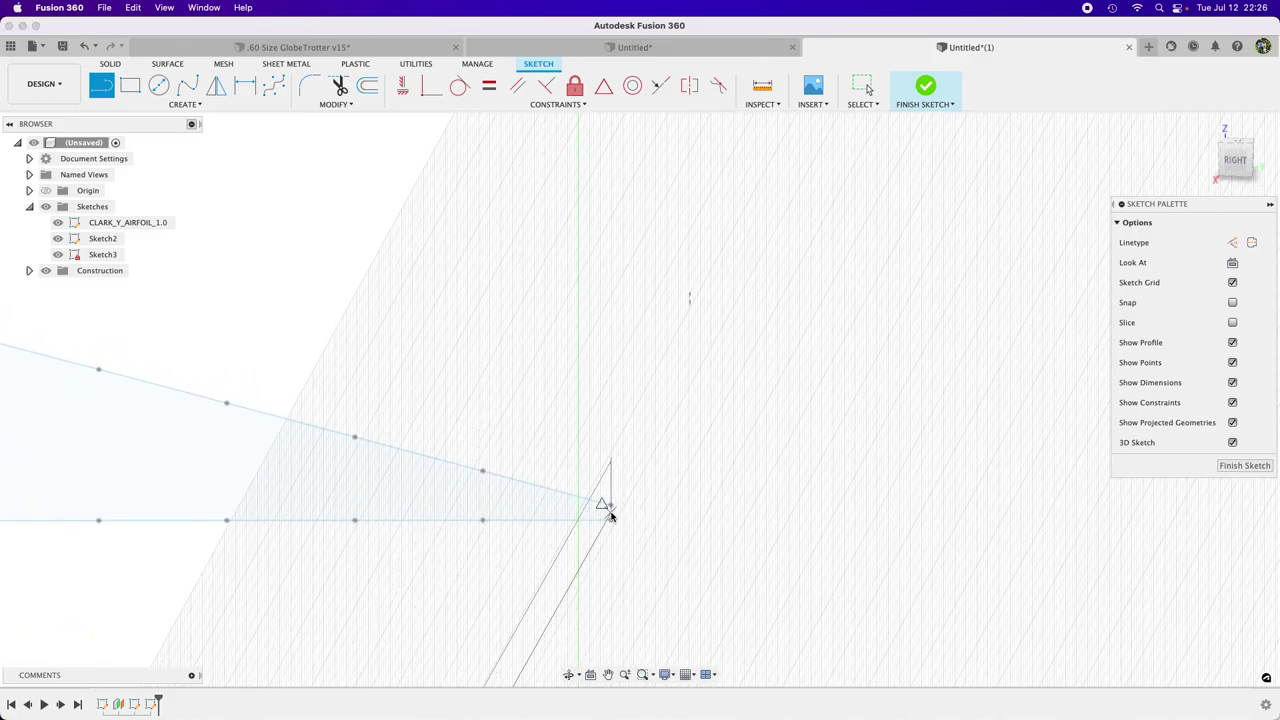
drag(611, 514, 659, 562)
scroll(734, 543, down, 5)
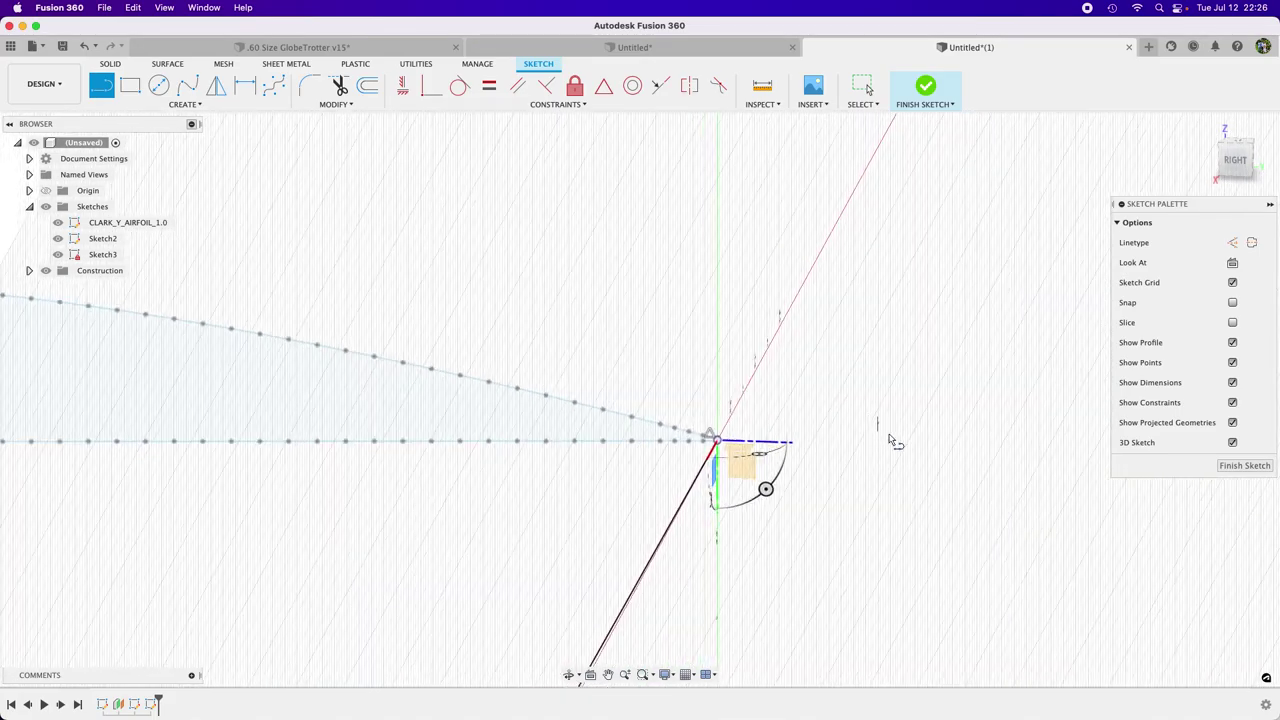
scroll(845, 381, down, 5)
click(1244, 465)
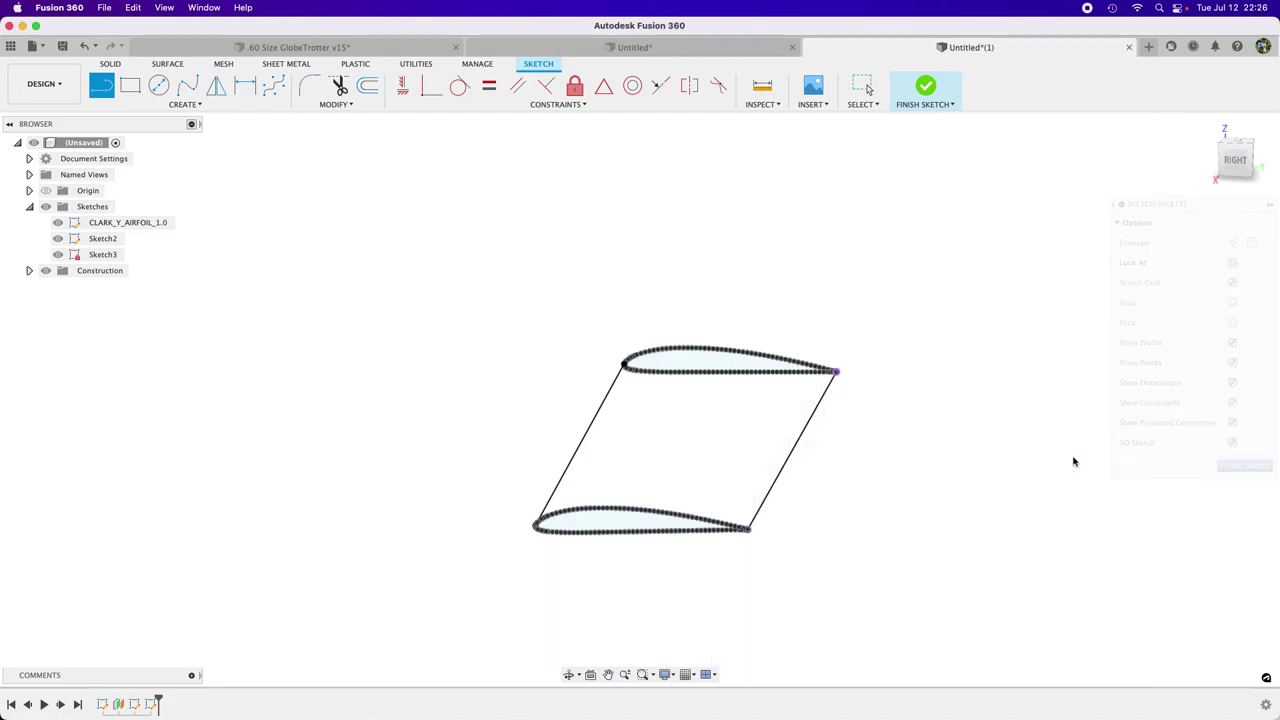
Step: Loft a new body between the root and tip airfoil profiles, using the leading-edge and trailing-edge lines as rails
shift+middle_drag(830, 566, 778, 537)
click(1247, 157)
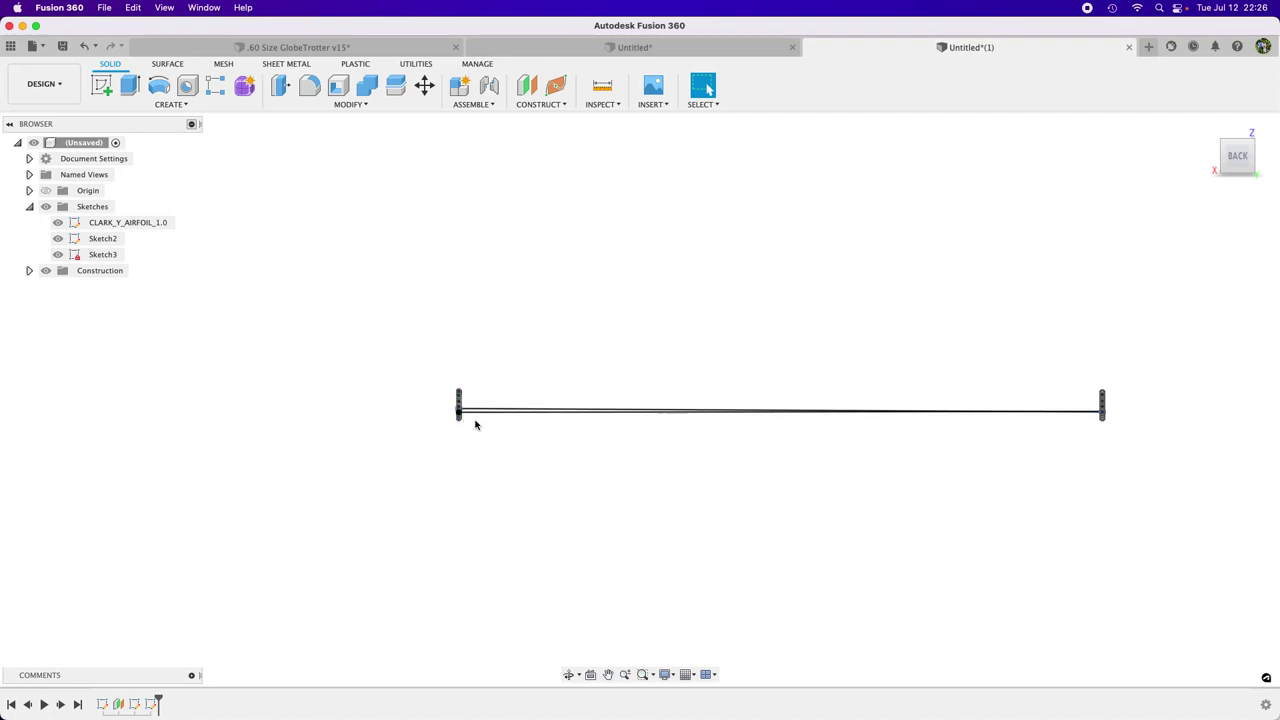
shift+middle_drag(372, 512, 541, 551)
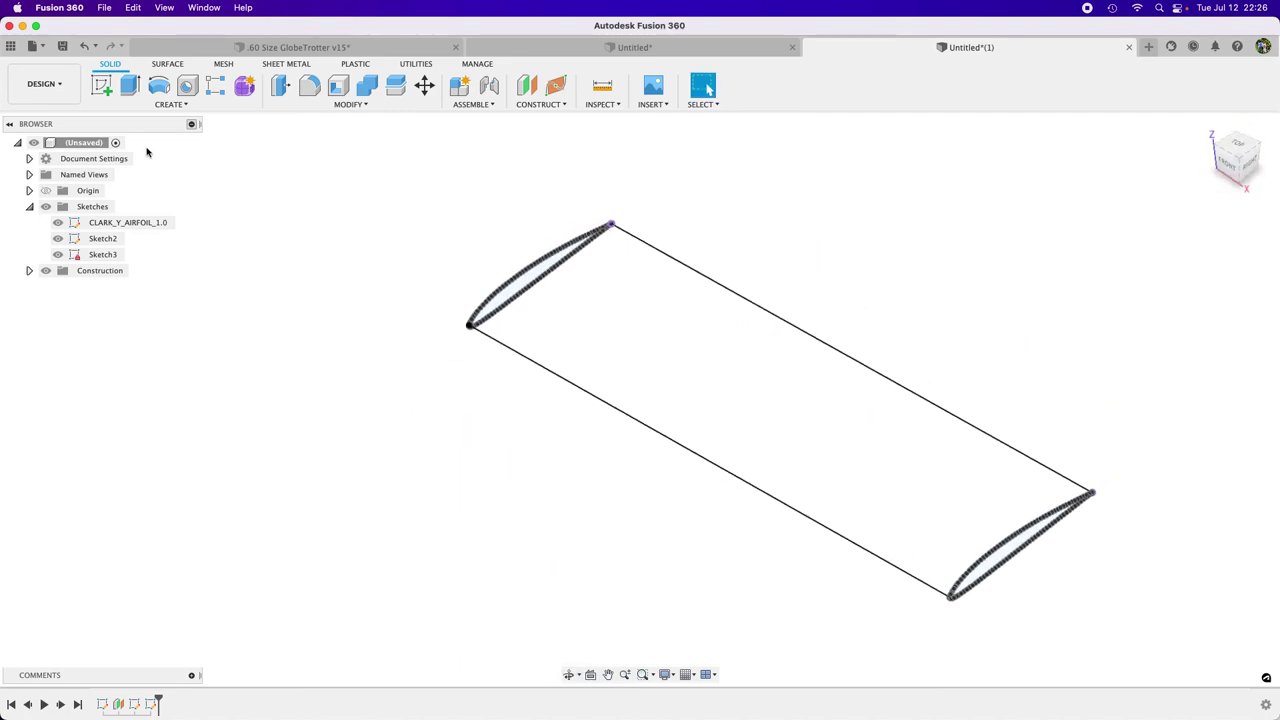
click(170, 104)
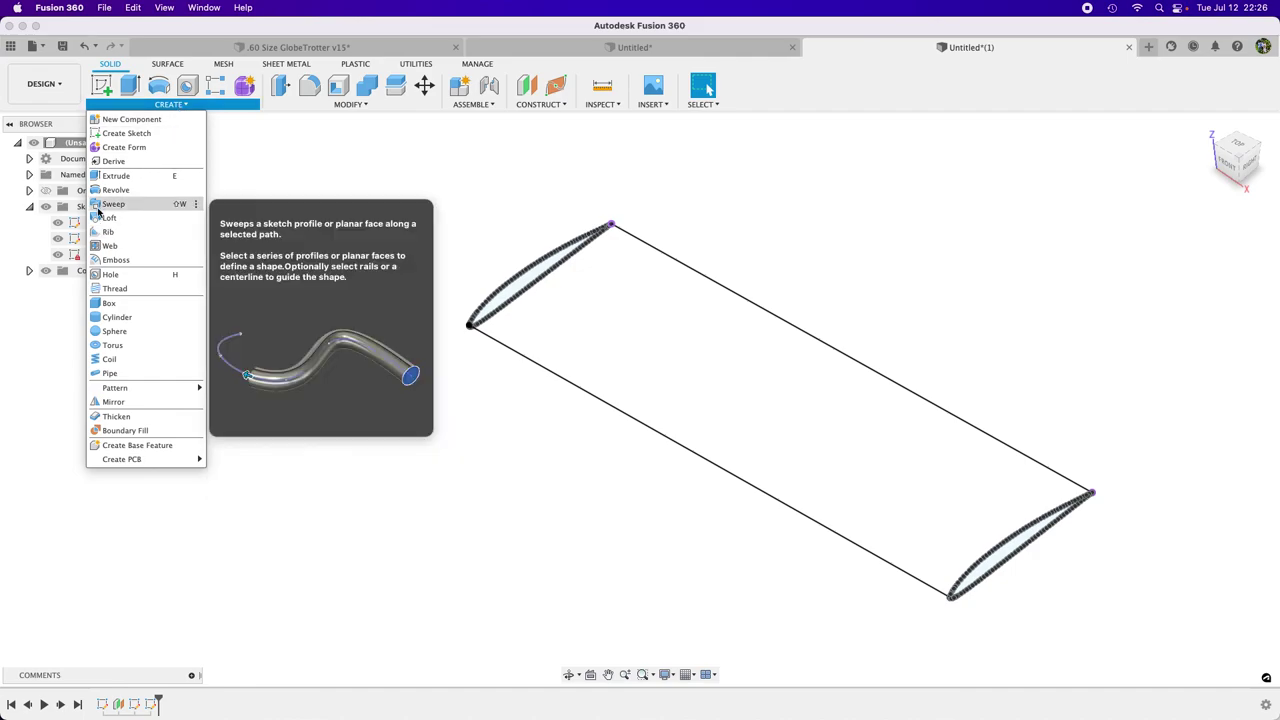
click(108, 218)
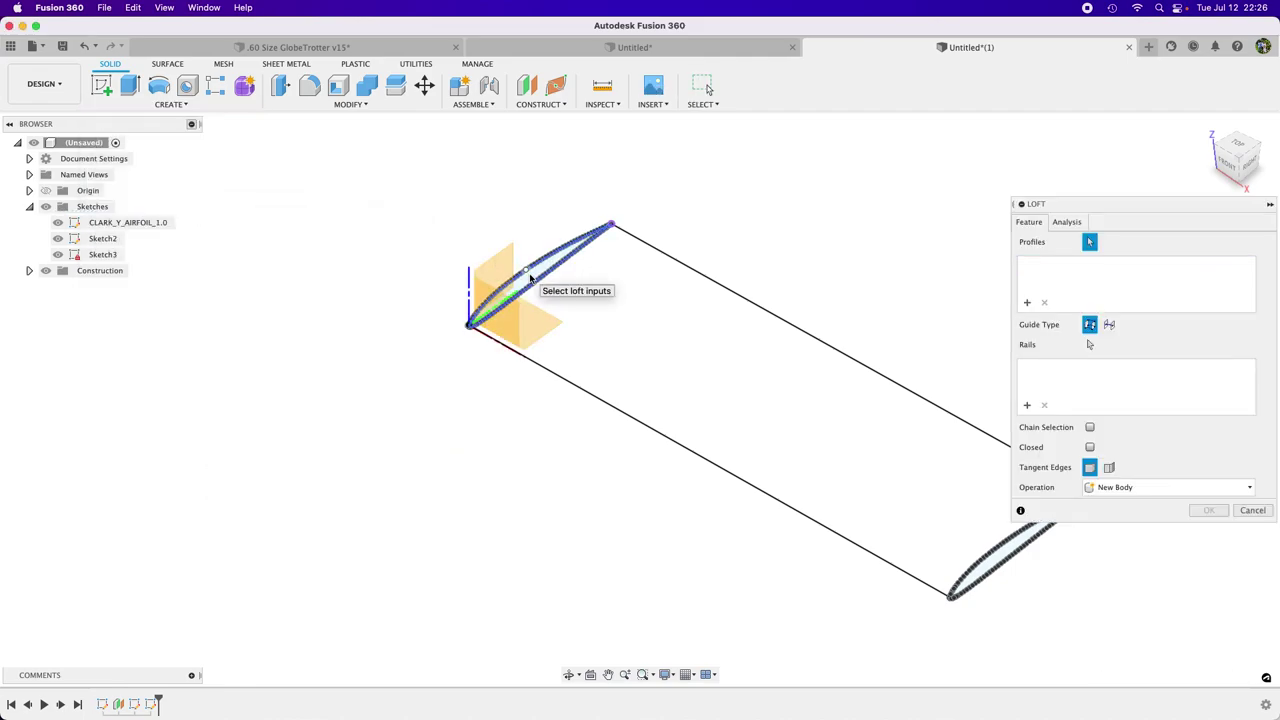
click(532, 280)
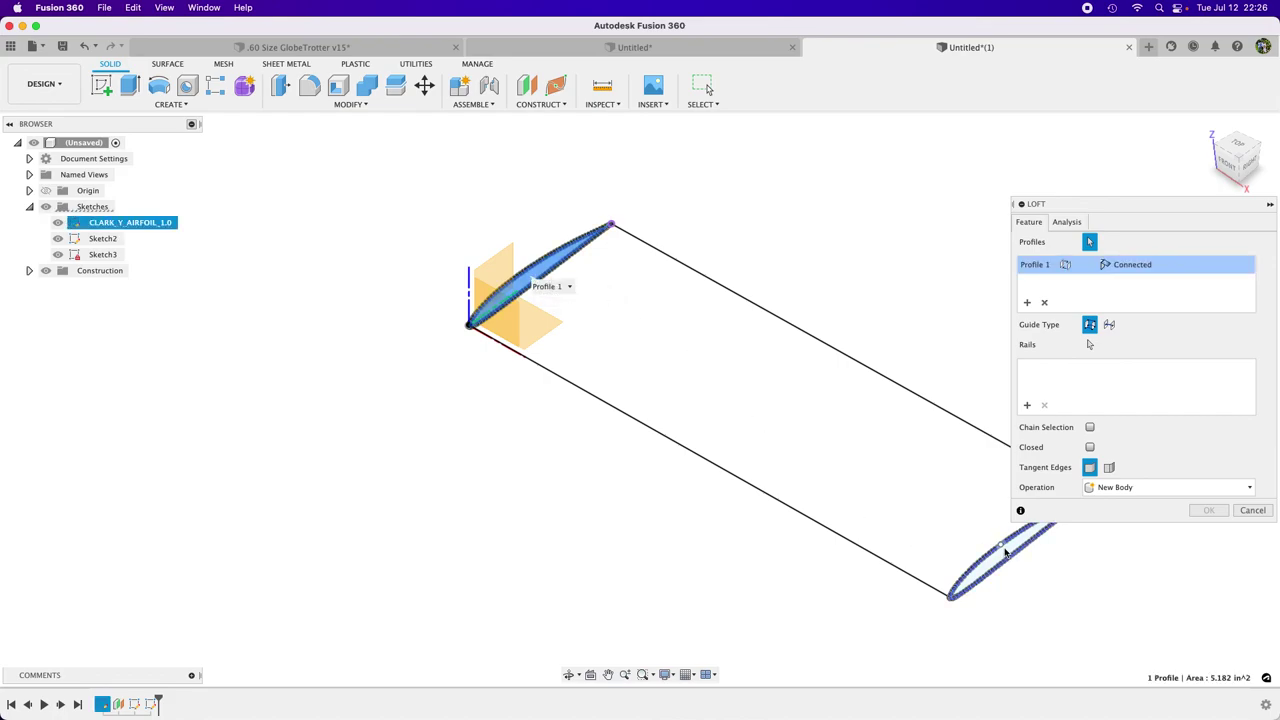
click(1005, 551)
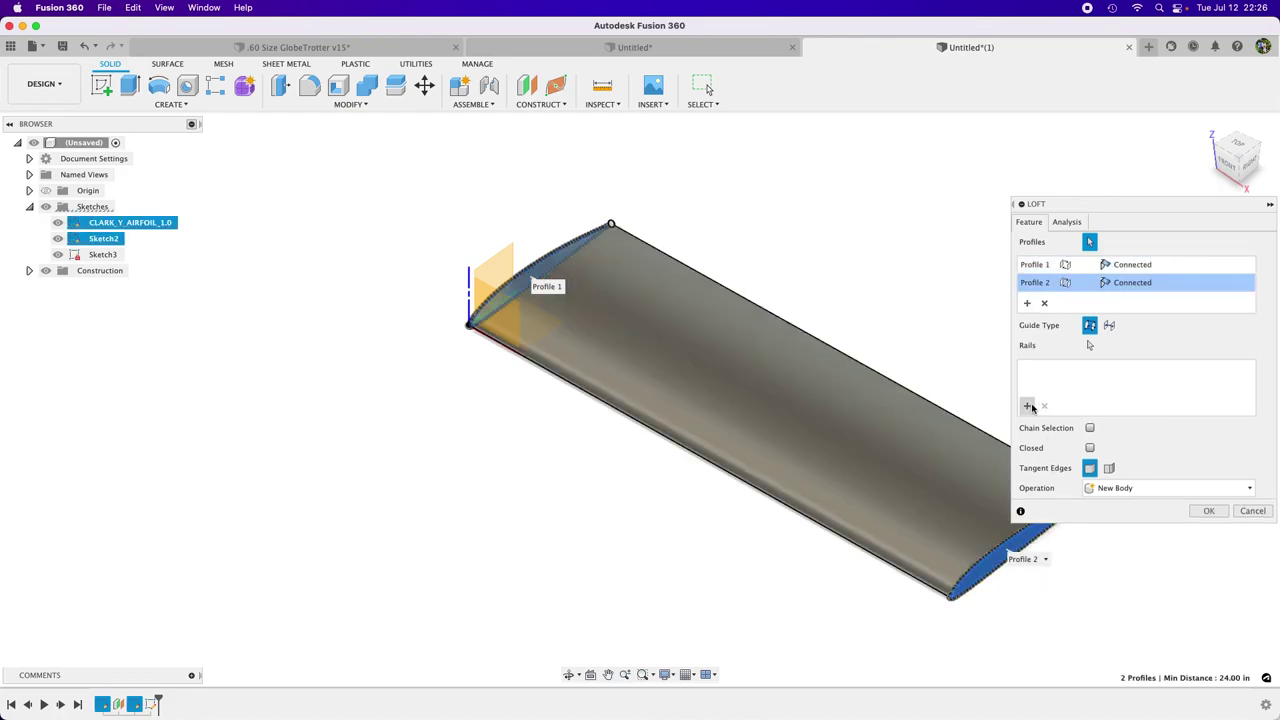
click(1028, 406)
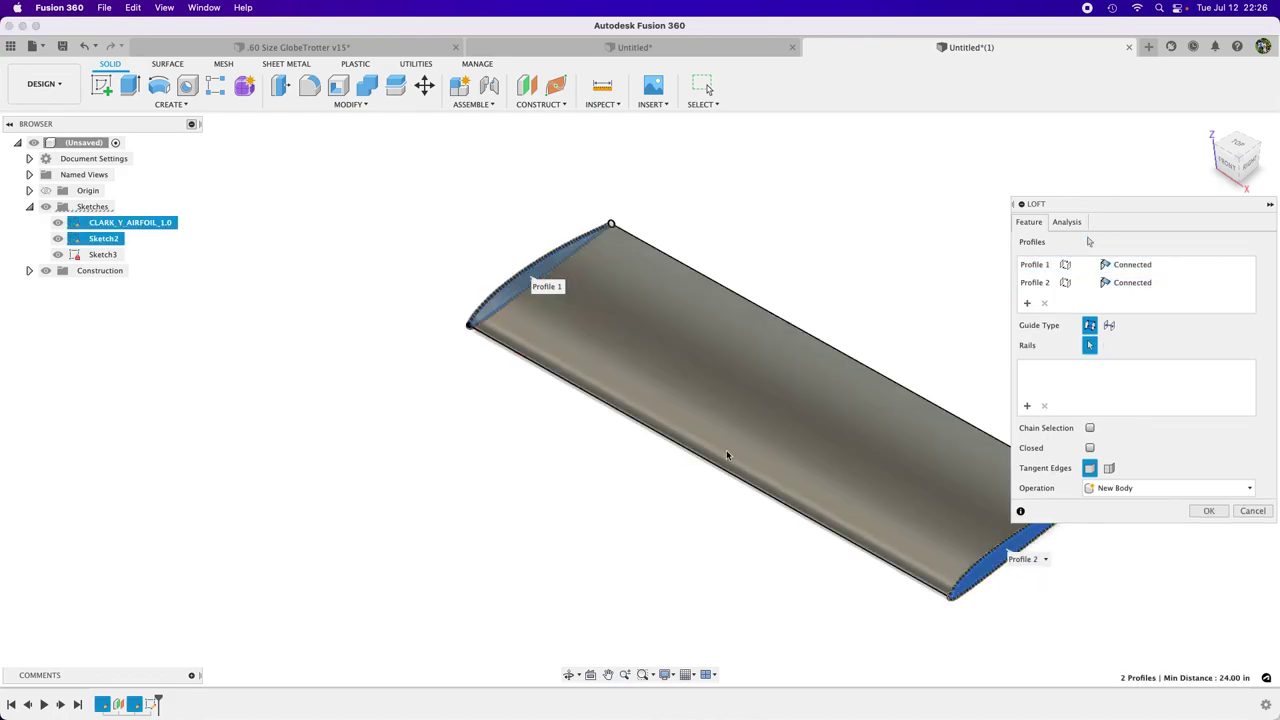
click(479, 499)
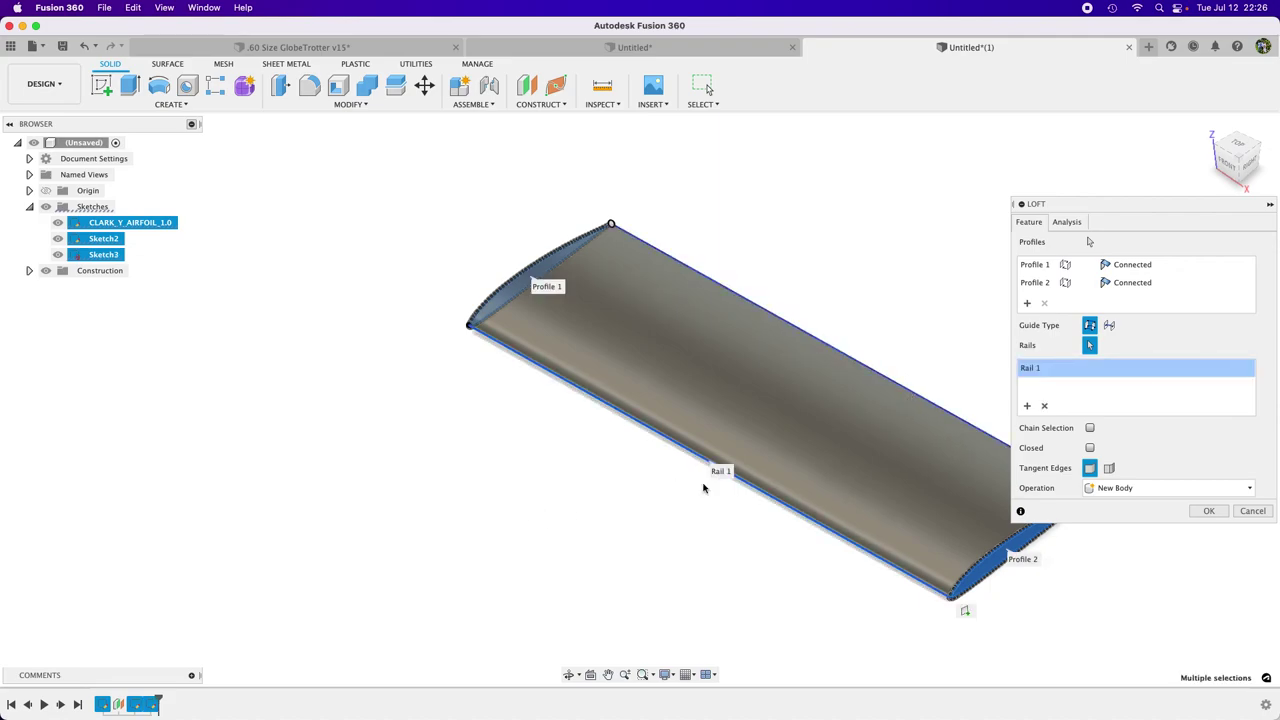
click(764, 463)
scroll(534, 452, down, 3)
click(1205, 512)
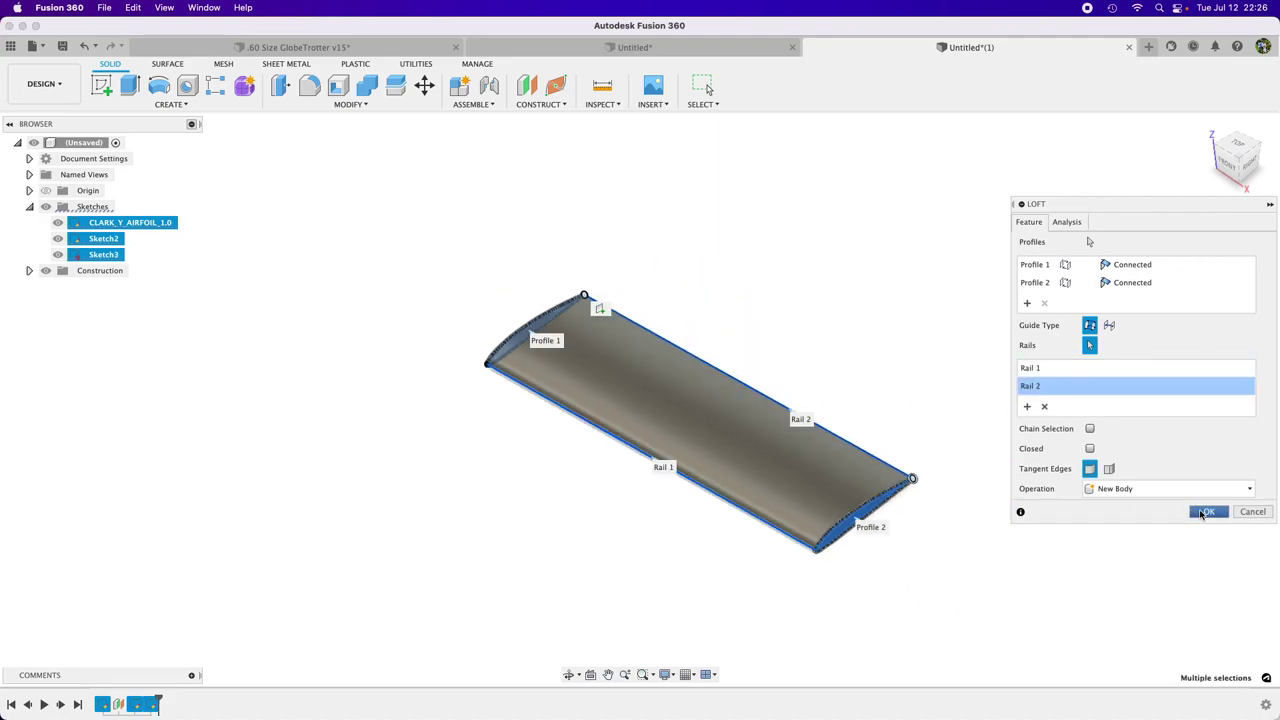
Step: Examine the twist between the lofted wing's root and tip from the side and the front
drag(1012, 569, 1146, 329)
key(Escape)
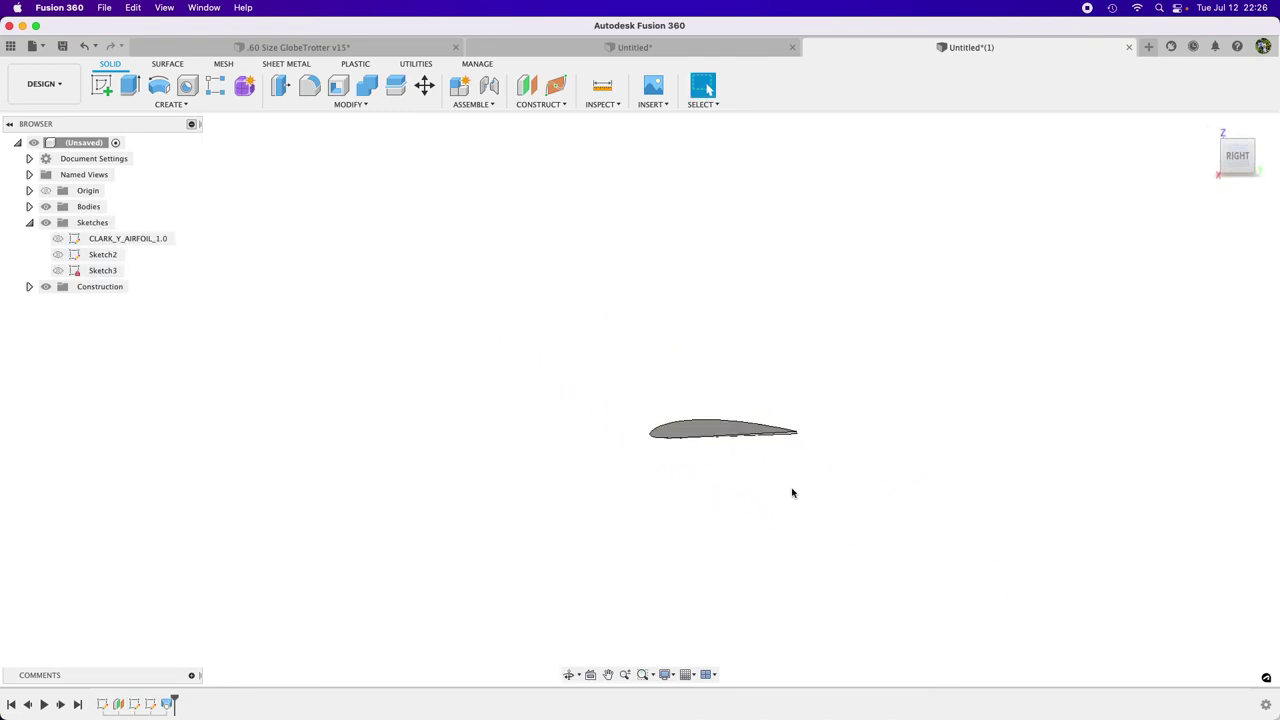
scroll(729, 432, up, 5)
shift+middle_drag(1051, 529, 1026, 491)
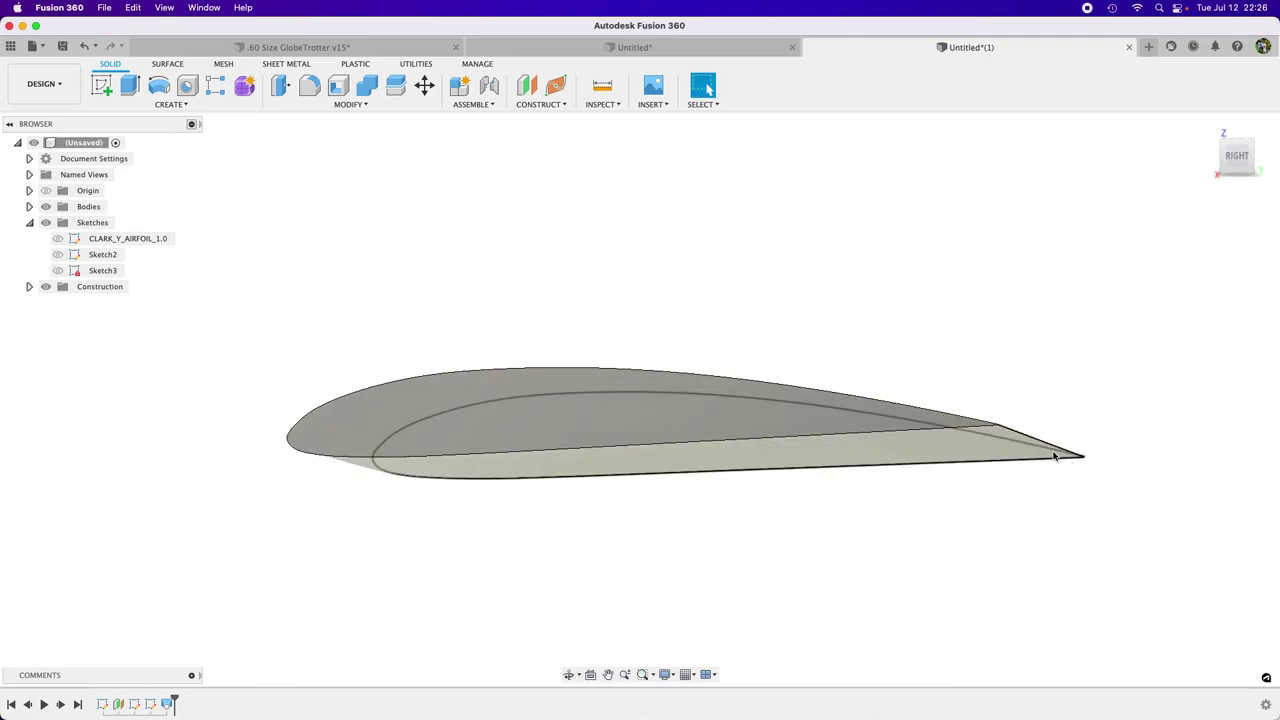
shift+middle_drag(975, 560, 951, 503)
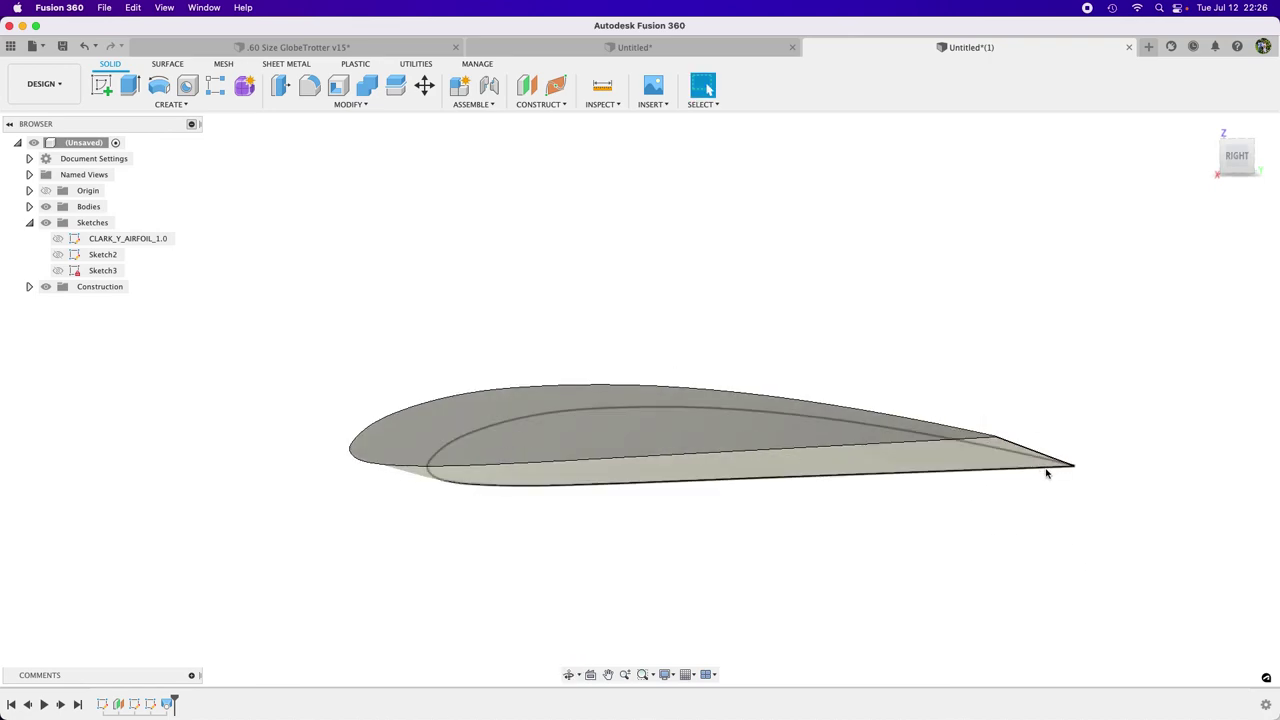
shift+middle_drag(857, 442, 305, 461)
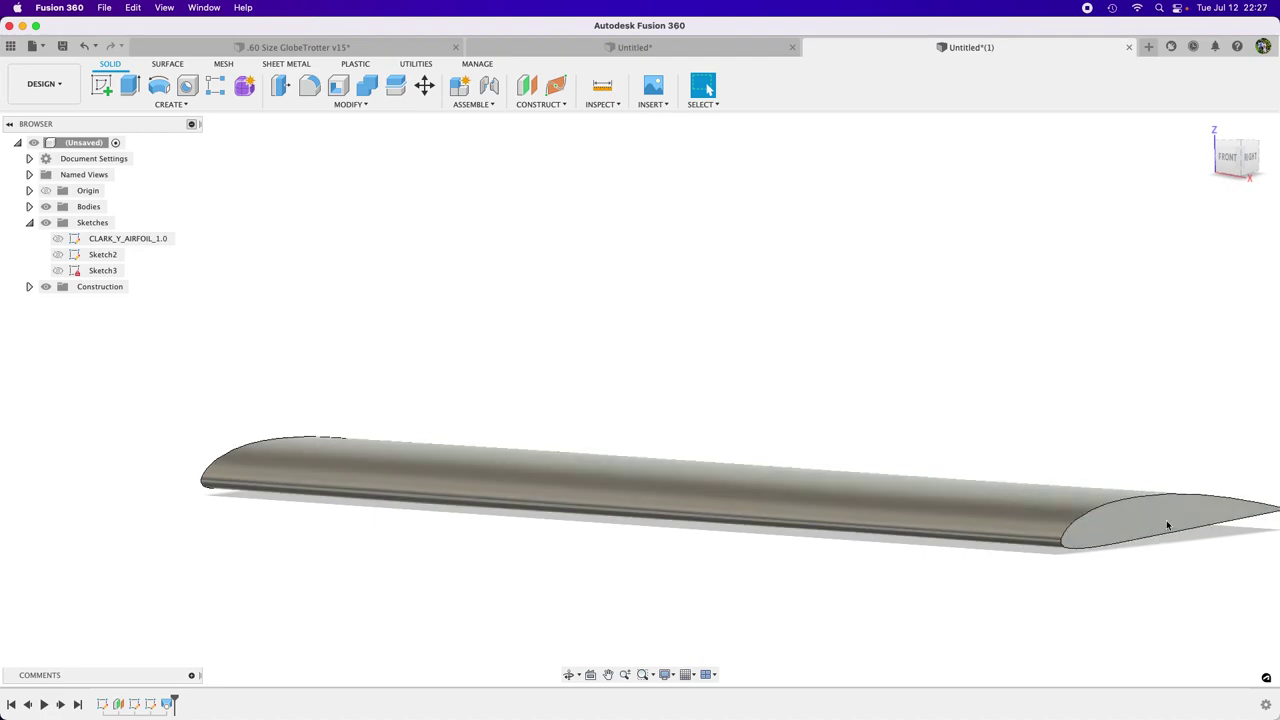
scroll(971, 391, down, 5)
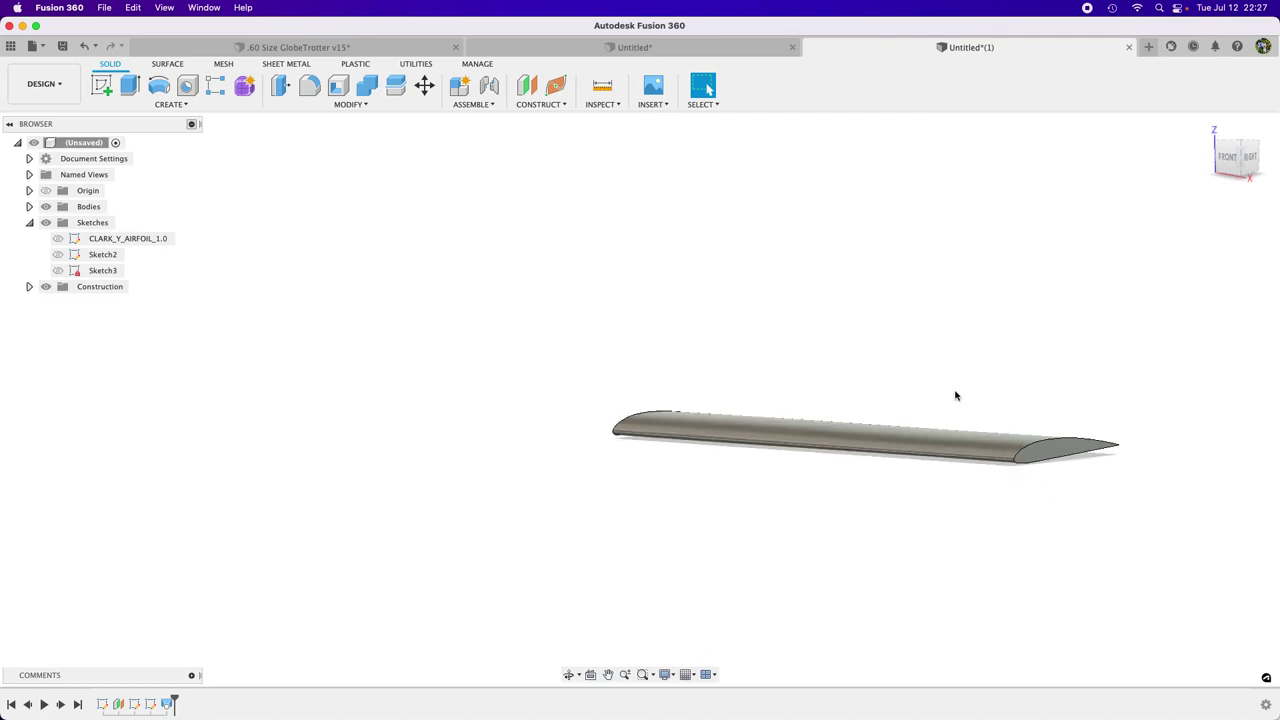
Step: Open the saved Akromaster design from the project's files
click(10, 46)
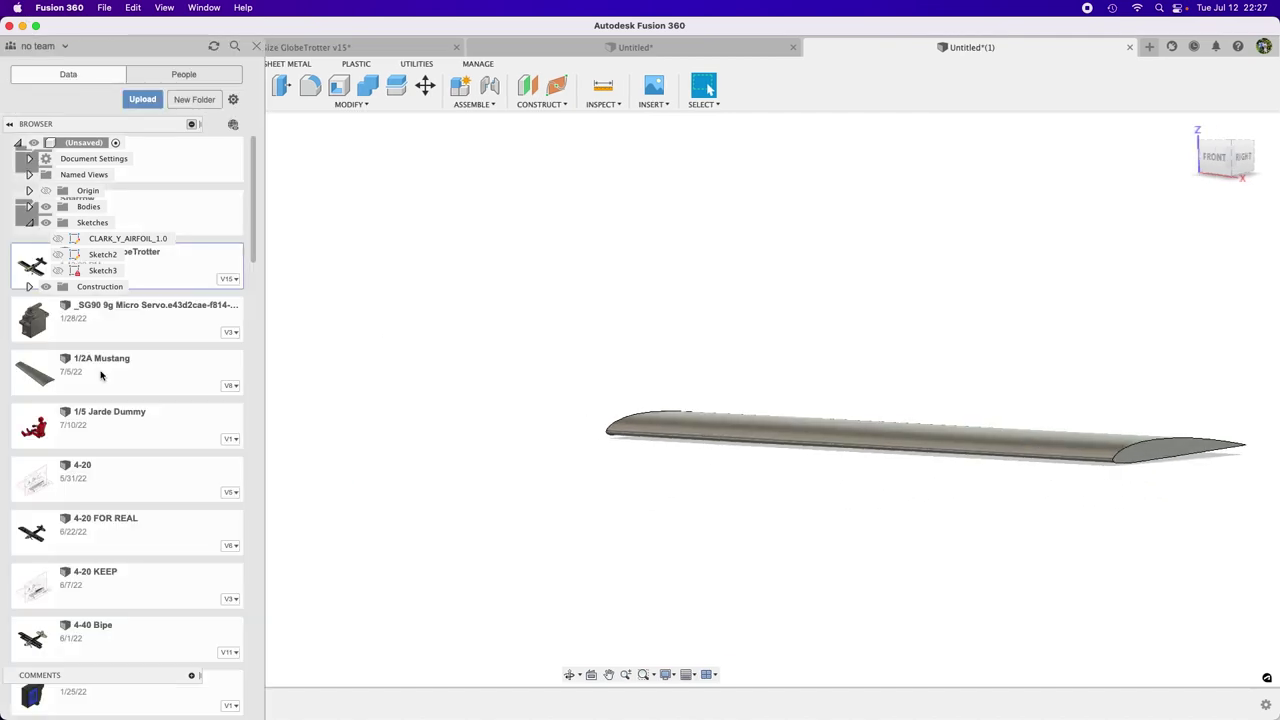
scroll(142, 425, down, 5)
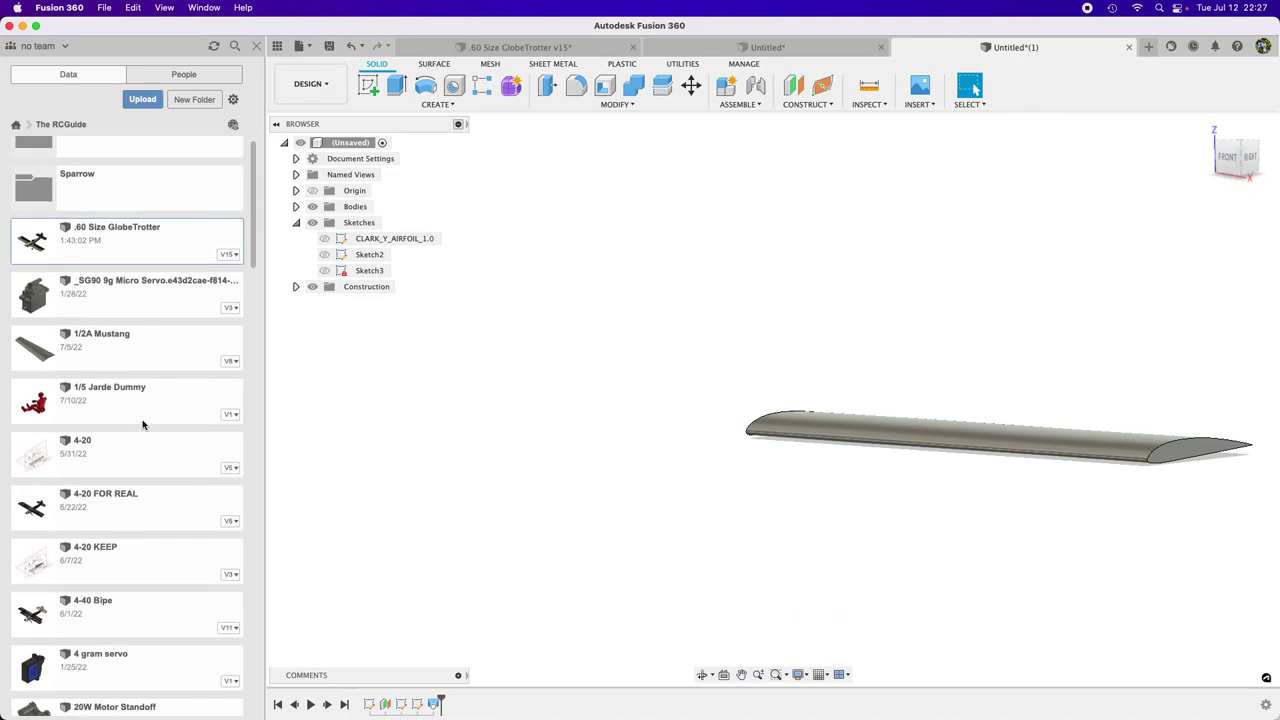
scroll(142, 425, down, 5)
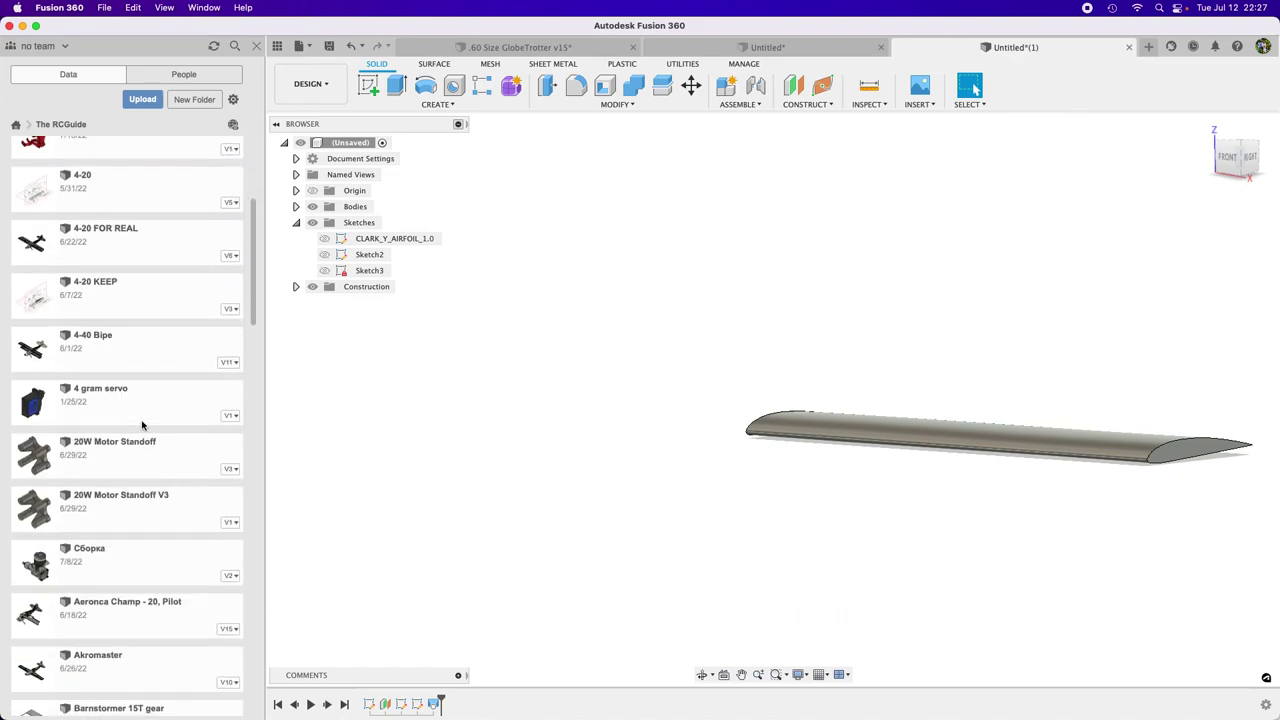
double_click(100, 555)
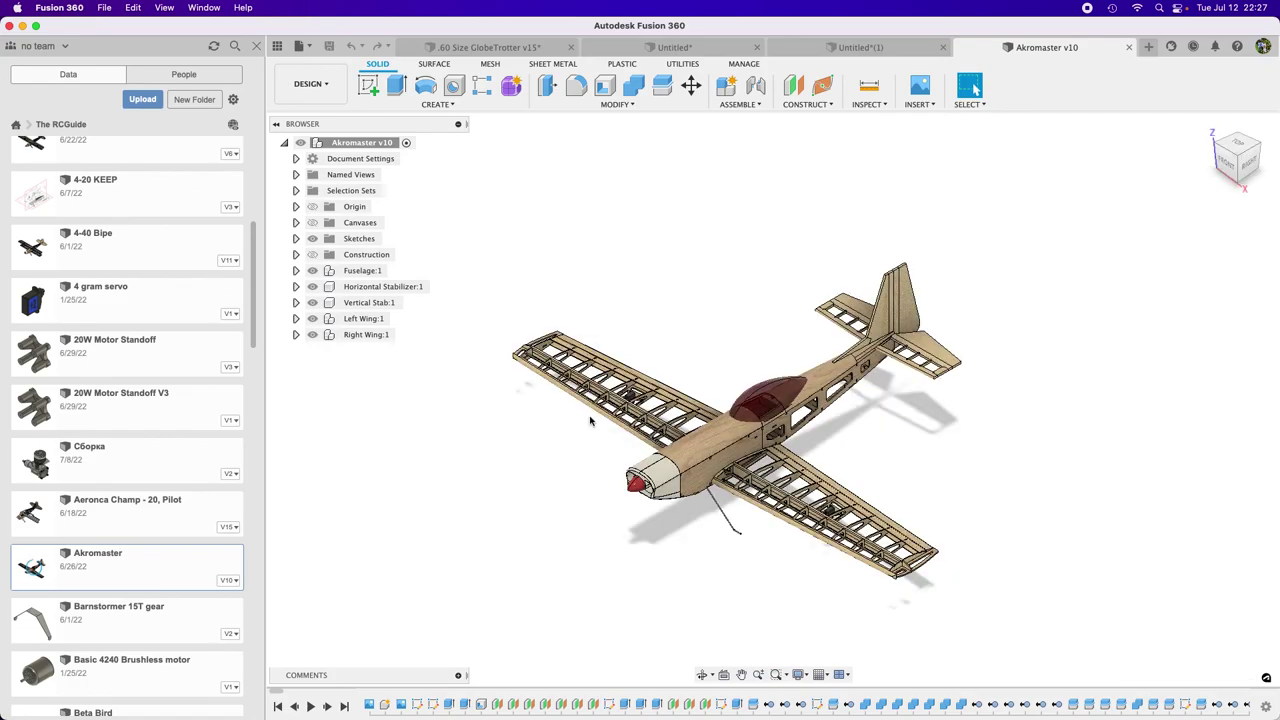
Step: Examine the Akromaster's wing root and wing tip up close
scroll(750, 527, up, 5)
shift+middle_drag(786, 551, 778, 541)
scroll(739, 458, up, 5)
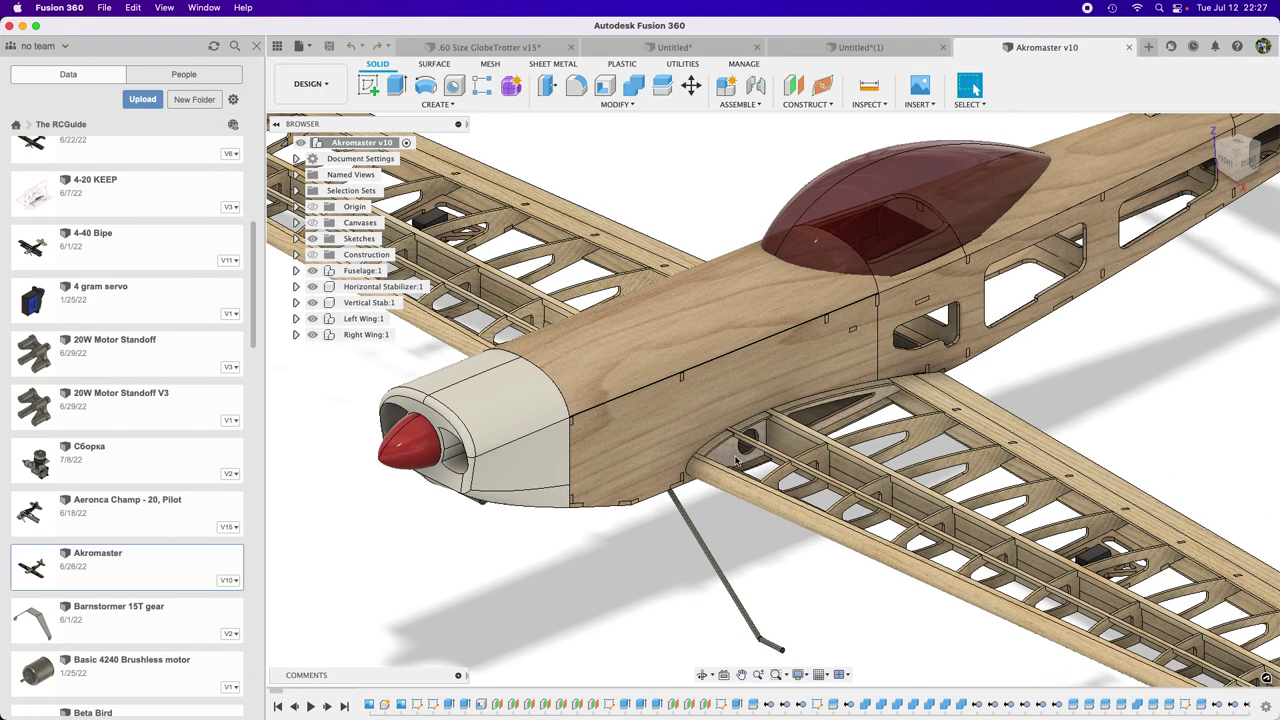
scroll(737, 460, down, 5)
scroll(1086, 598, up, 6)
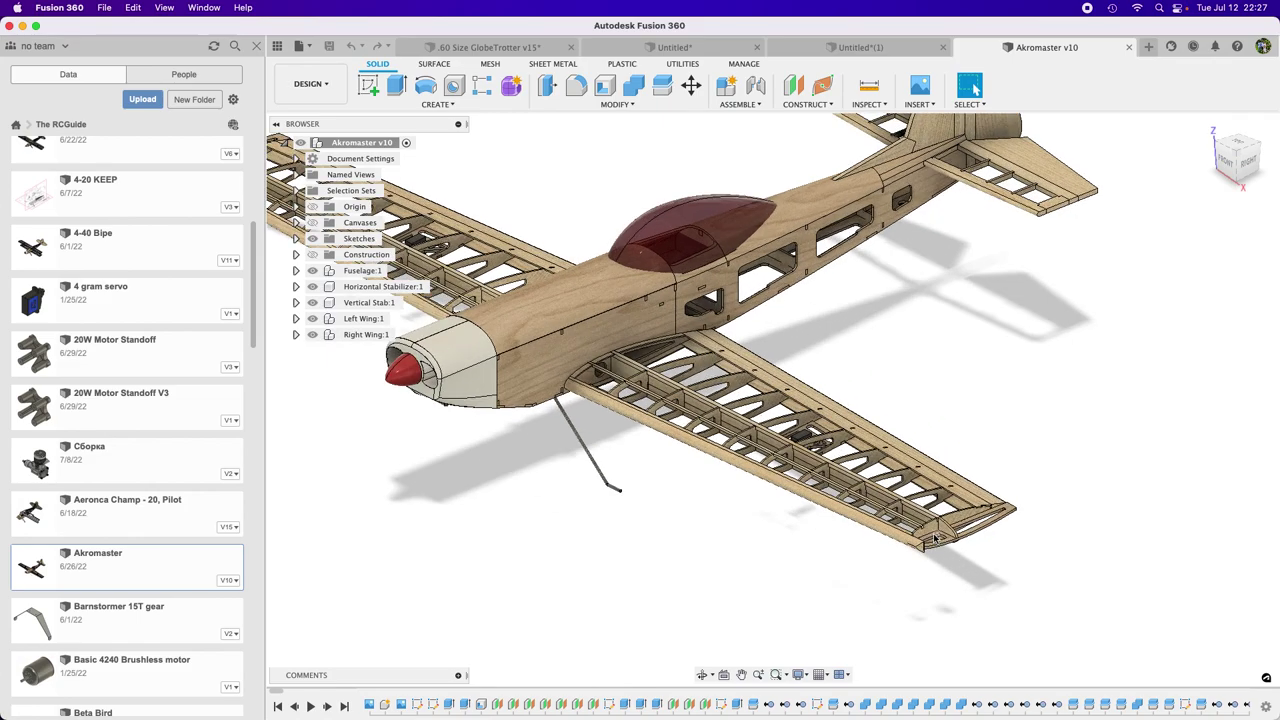
Step: Inspect the Akromaster's wing twist in side view and look over the whole airplane
shift+middle_drag(1086, 598, 1038, 558)
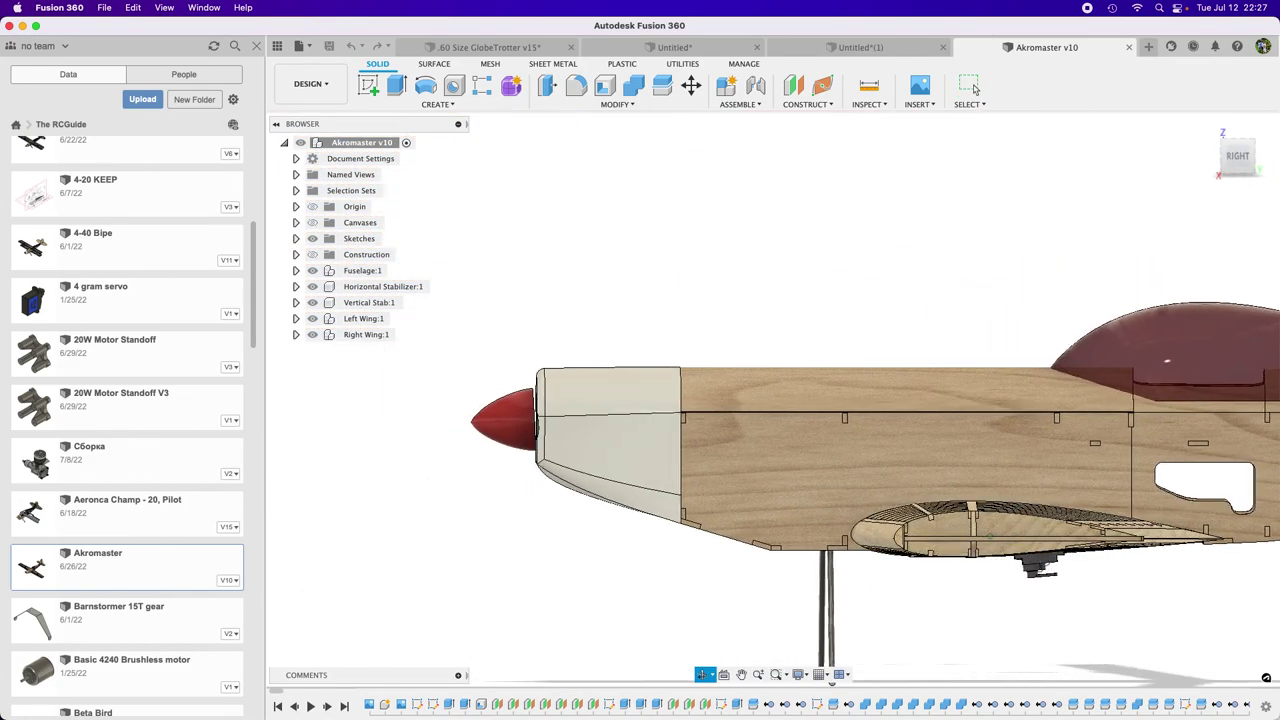
click(975, 88)
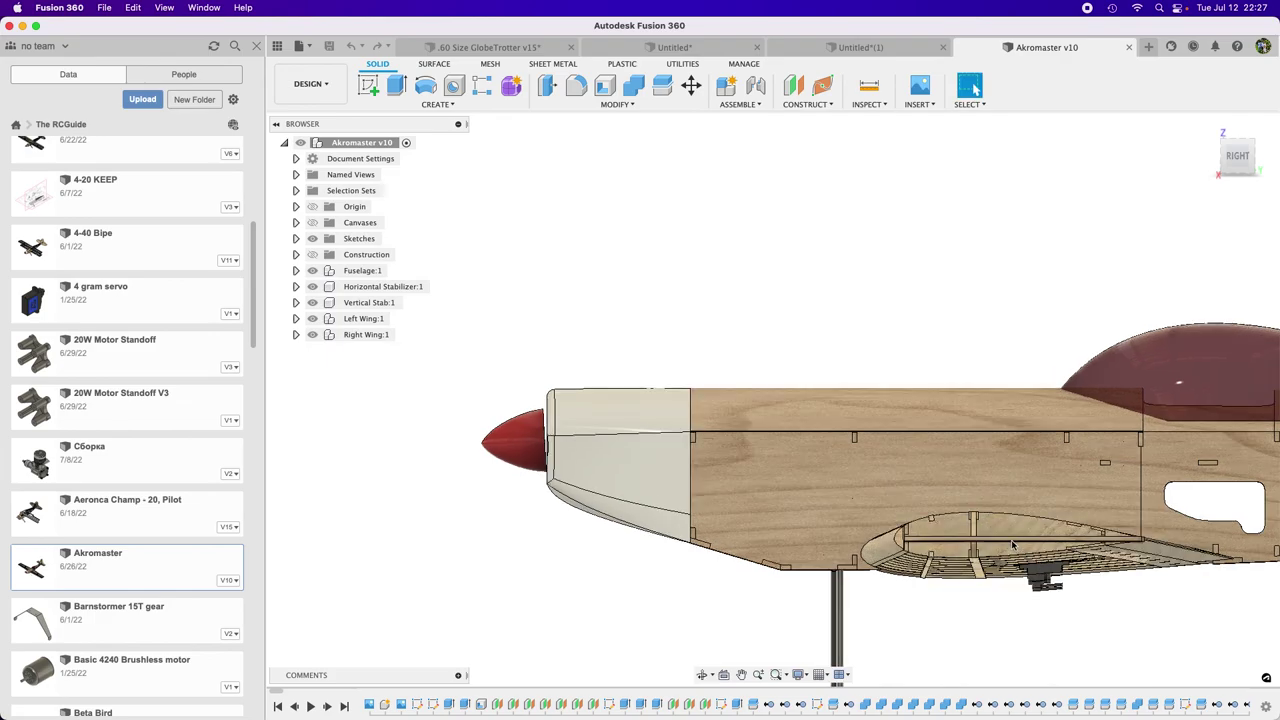
click(1230, 157)
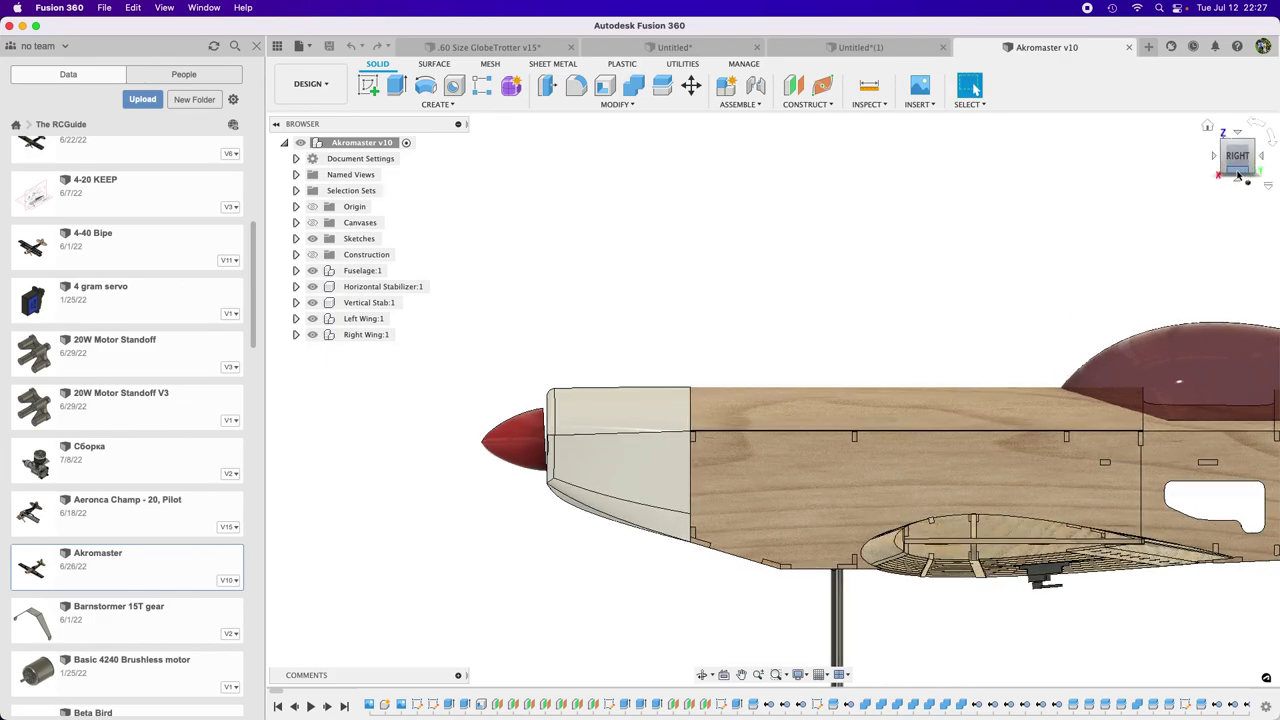
drag(1240, 175, 1236, 175)
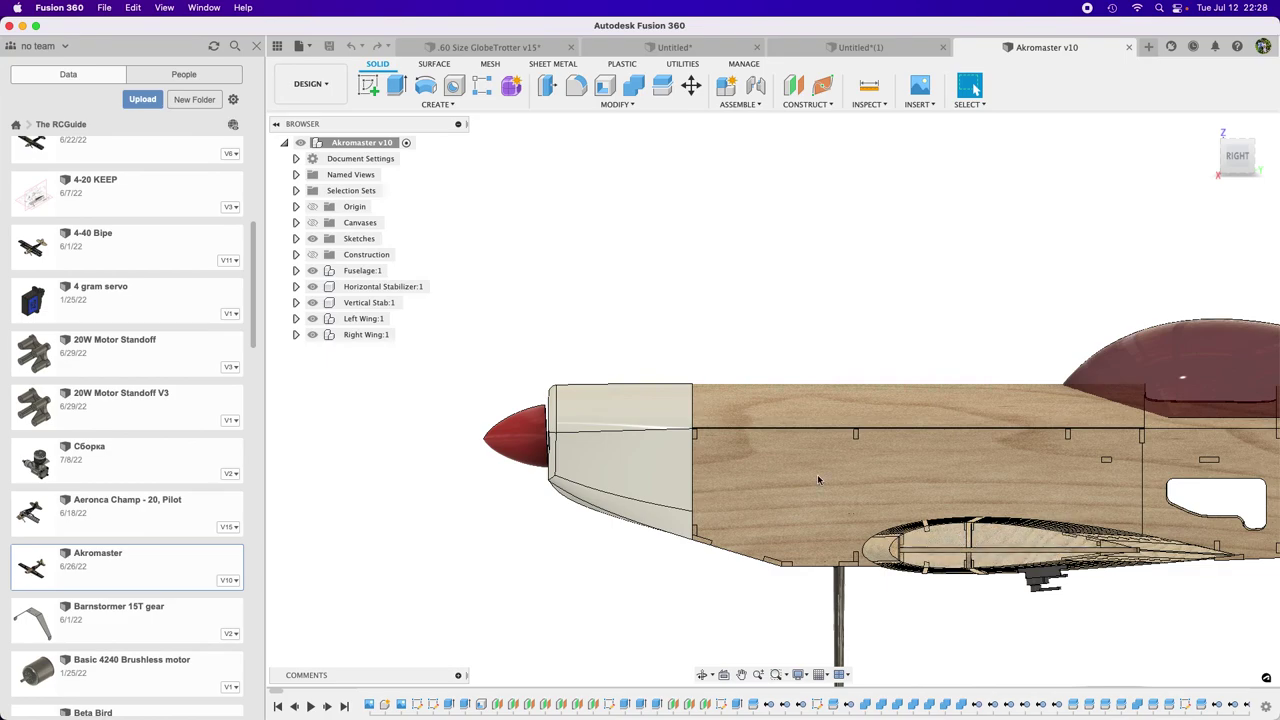
key(F6)
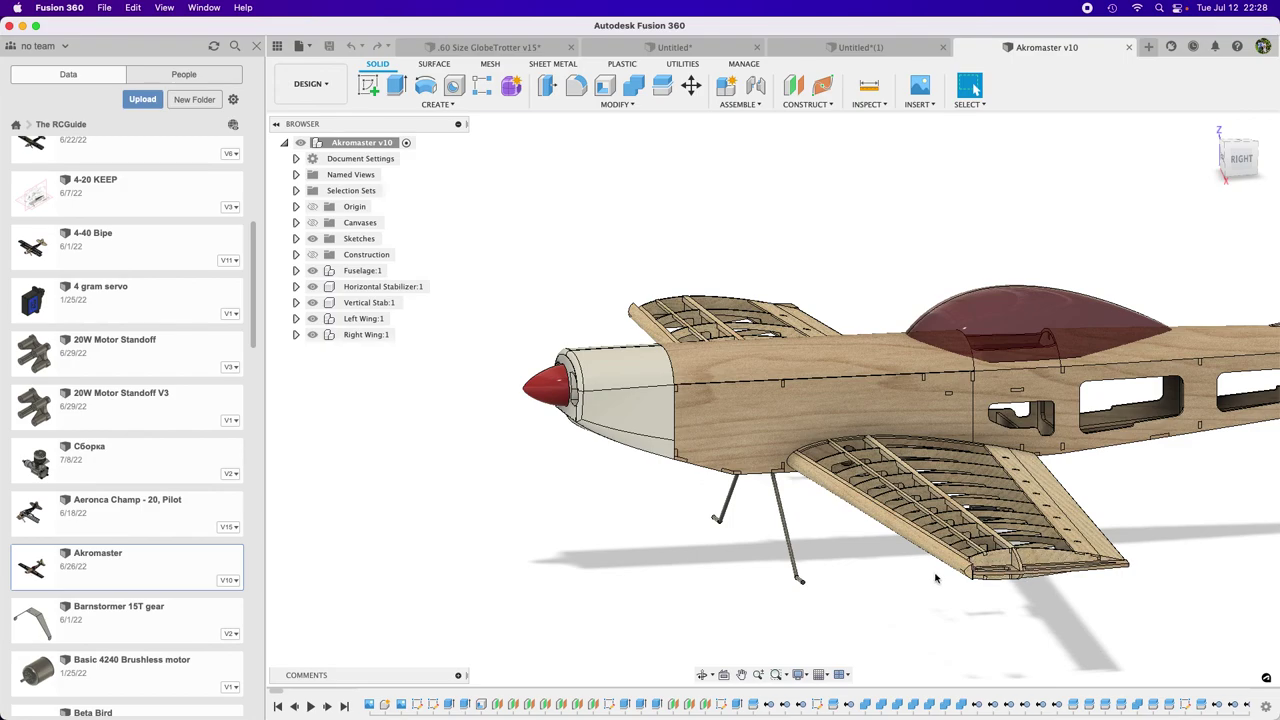
scroll(945, 583, down, 1)
scroll(945, 583, down, 1)
scroll(731, 320, down, 3)
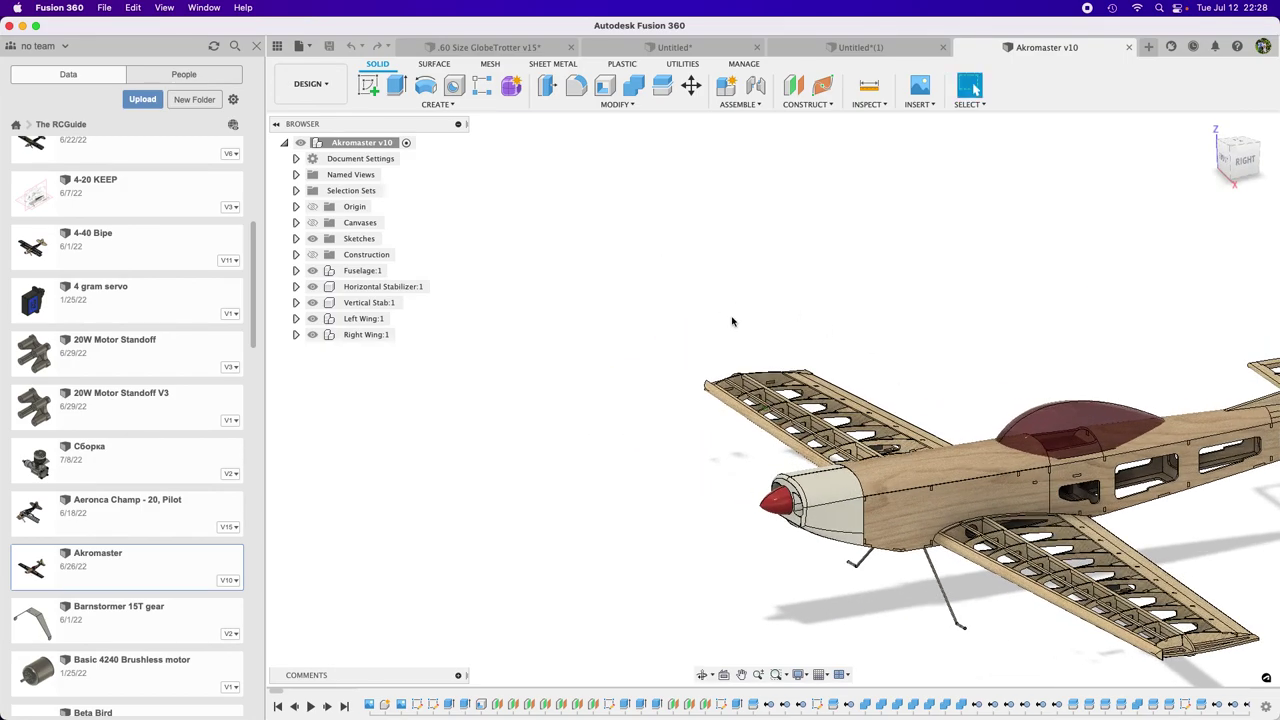
scroll(557, 449, up, 3)
scroll(1128, 571, down, 3)
scroll(790, 440, up, 2)
scroll(787, 440, up, 2)
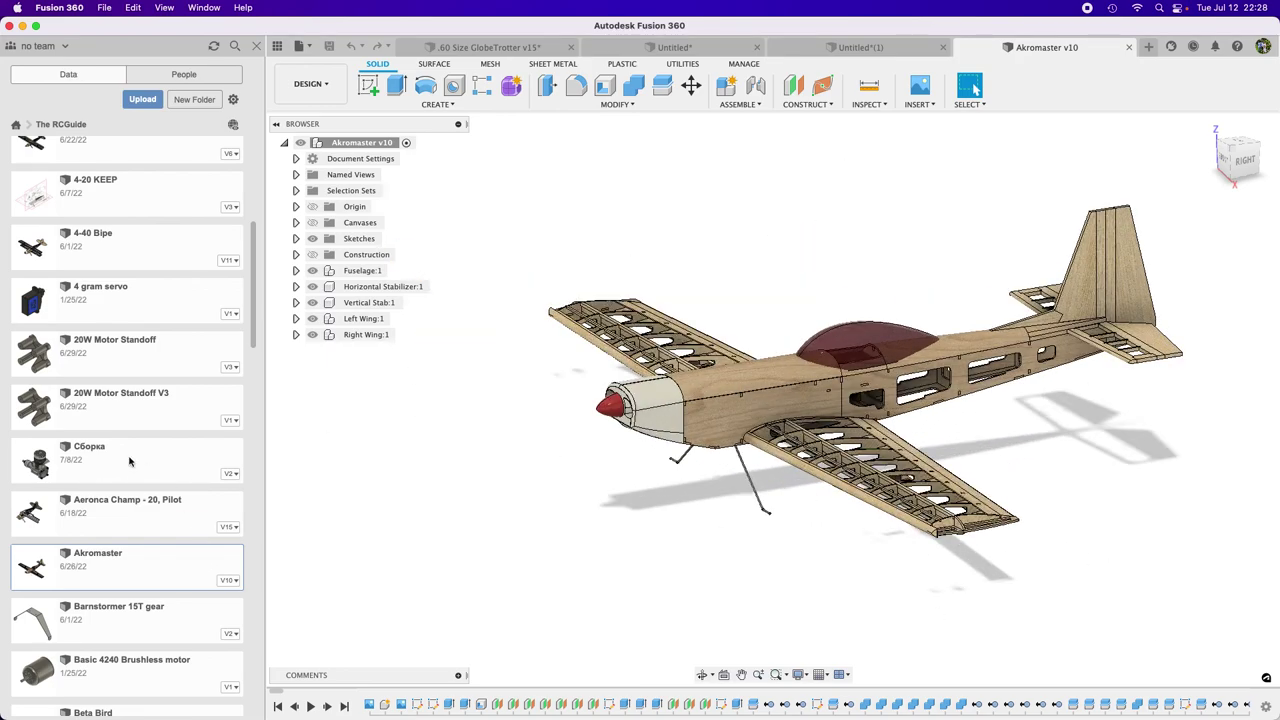
Step: Browse the project's saved designs and view the whole Akromaster model
scroll(130, 462, down, 10)
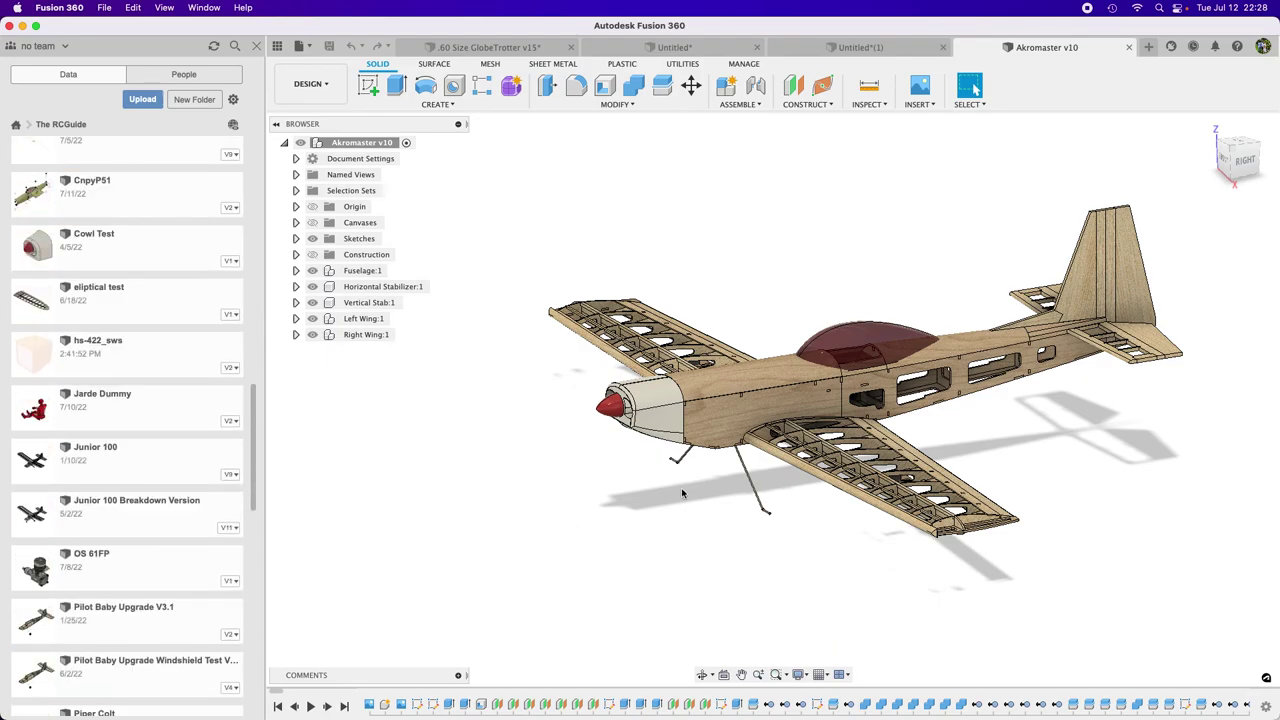
scroll(407, 453, down, 2)
scroll(152, 428, up, 10)
scroll(952, 309, down, 2)
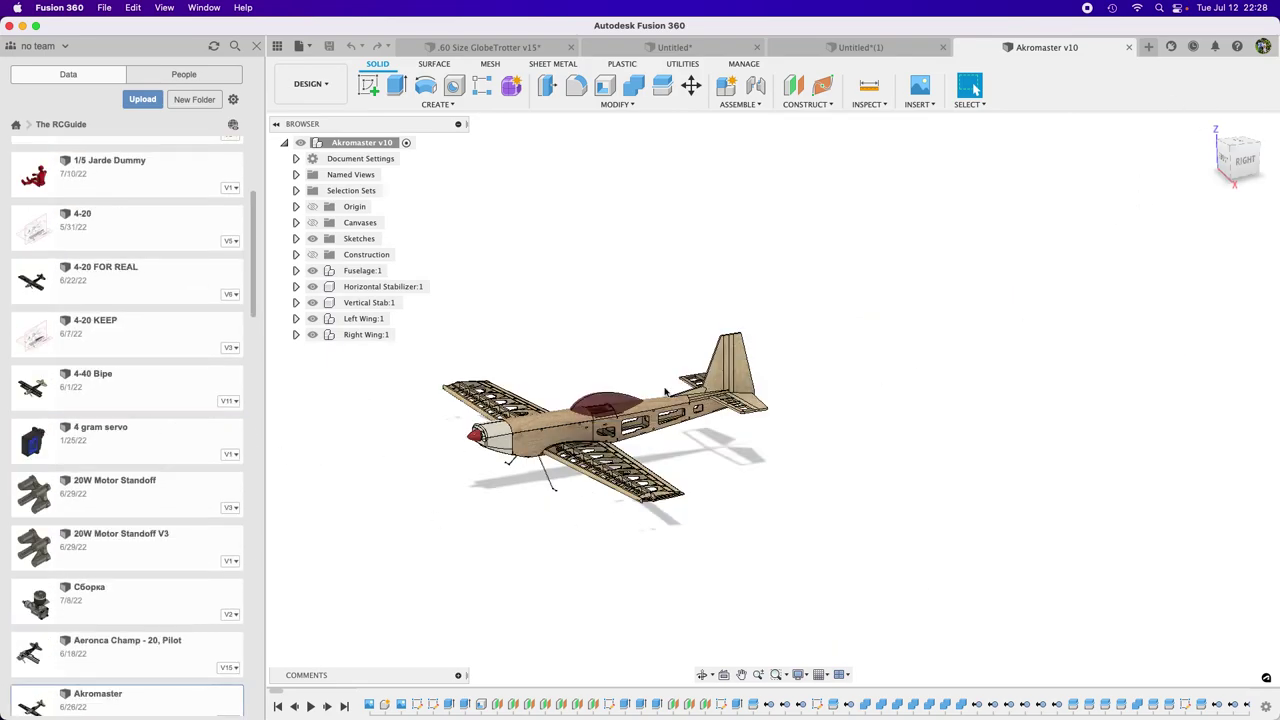
scroll(1142, 460, down, 2)
scroll(601, 400, up, 3)
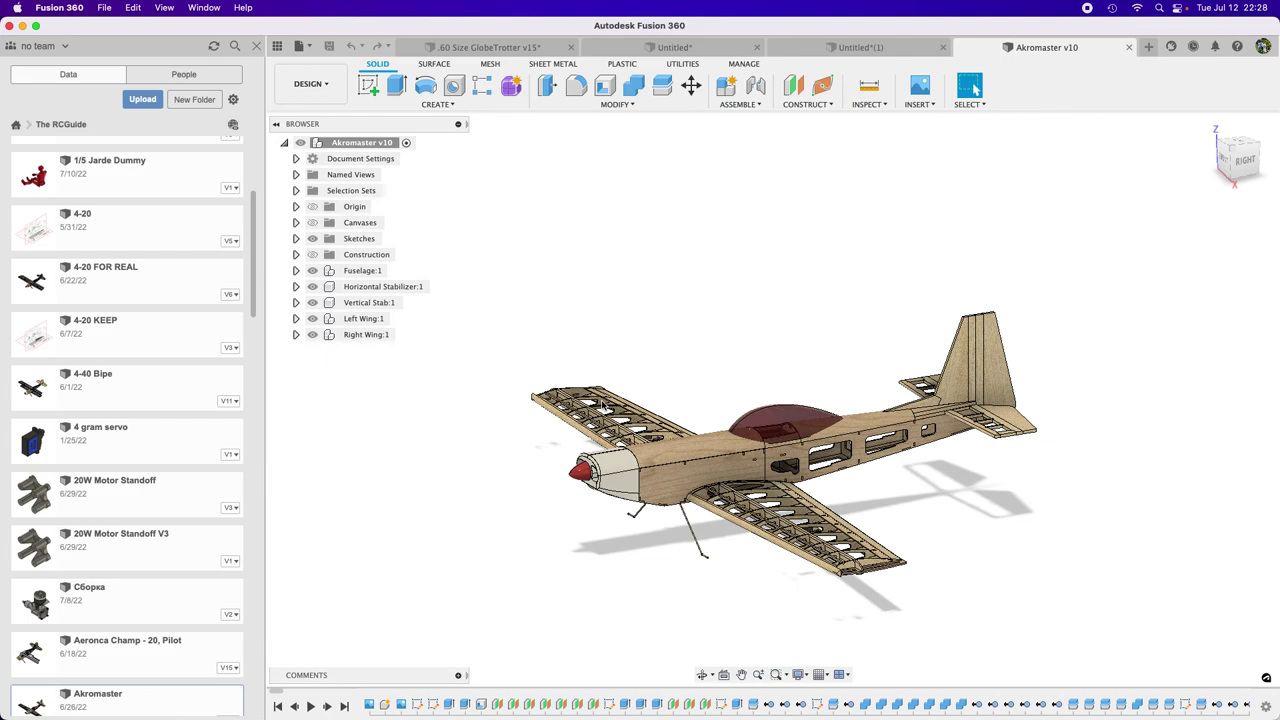